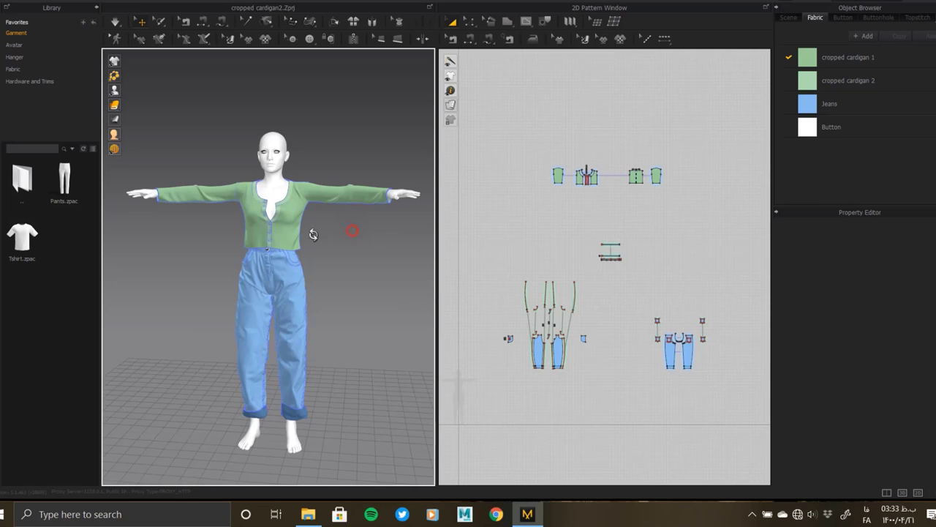
Step: Orbit the dressed avatar in cropped cardigan2.Zprj to a side view
{"action": "mouse_move", "coordinate": [314, 232]}
{"action": "right_mouse_down"}
{"action": "mouse_move", "coordinate": [297, 234]}
{"action": "mouse_move", "coordinate": [356, 230]}
{"action": "mouse_move", "coordinate": [345, 268]}
{"action": "mouse_move", "coordinate": [217, 265]}
{"action": "right_mouse_up"}
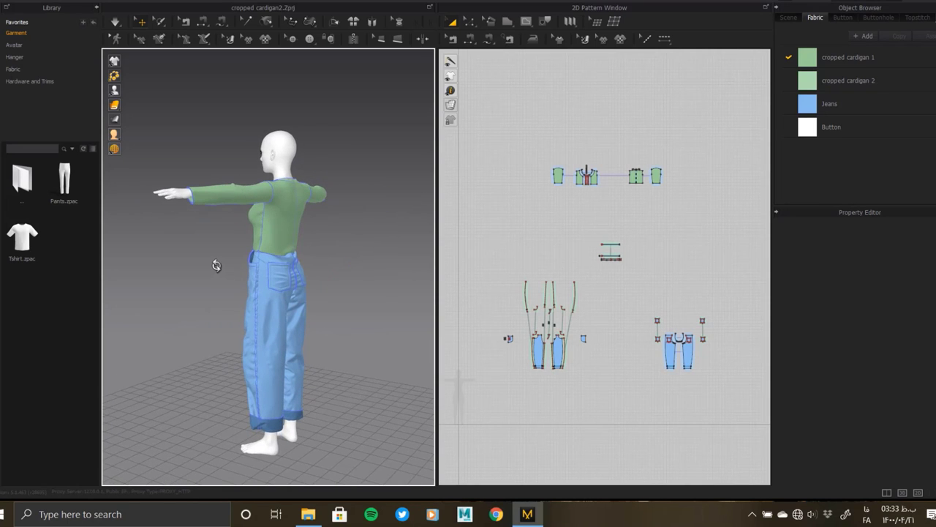
Step: Change the working mode from Animation to UV Editor using the top-right mode list
{"action": "left_click", "coordinate": [880, 4]}
{"action": "left_click", "coordinate": [867, 30]}
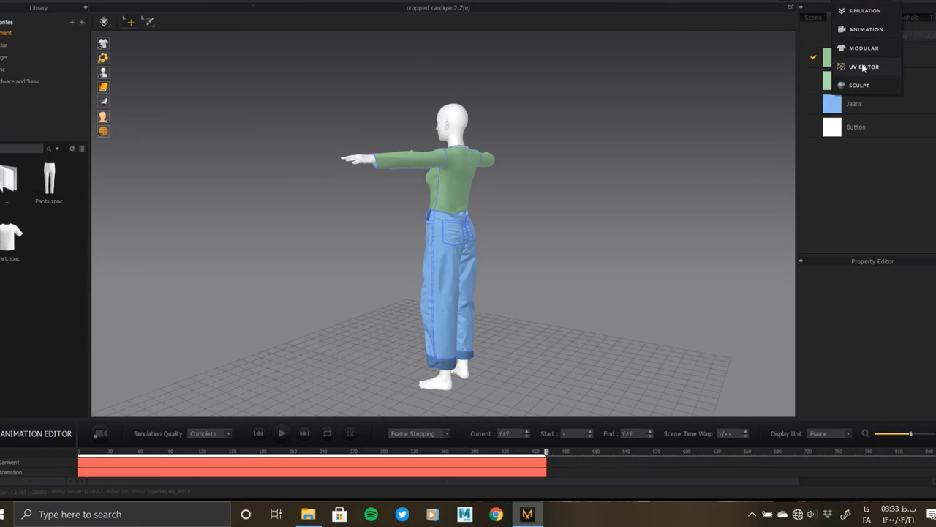
{"action": "left_click", "coordinate": [864, 67]}
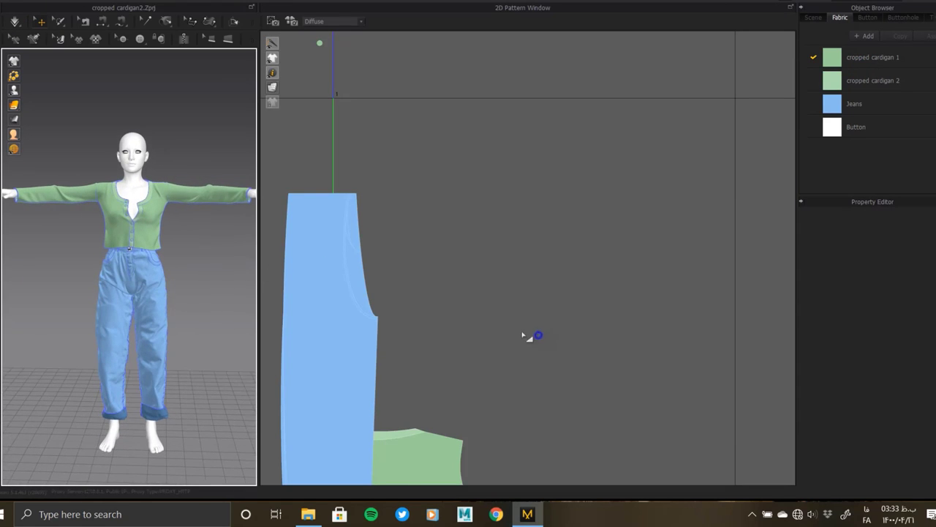
Step: Lay out the UVs with Set UV from pattern alignment and frame all pieces
{"action": "right_click", "coordinate": [519, 249]}
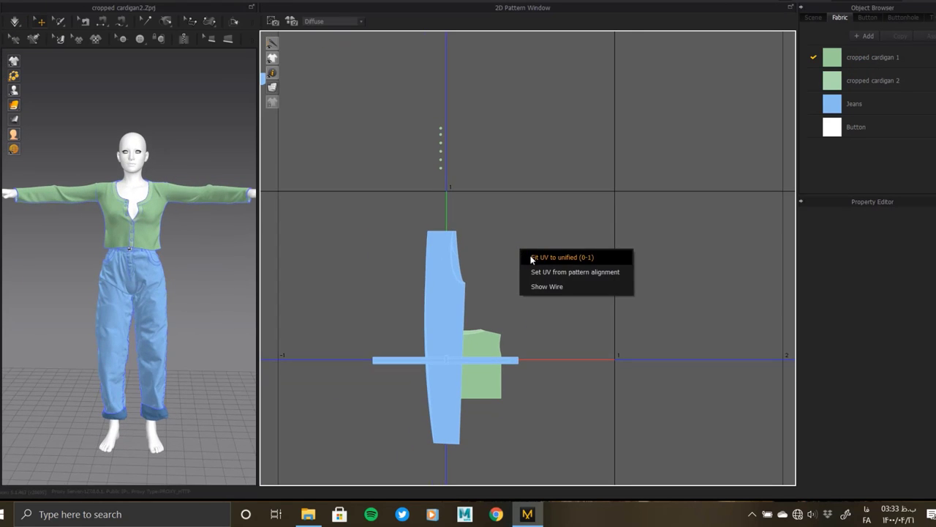
{"action": "left_click", "coordinate": [563, 274]}
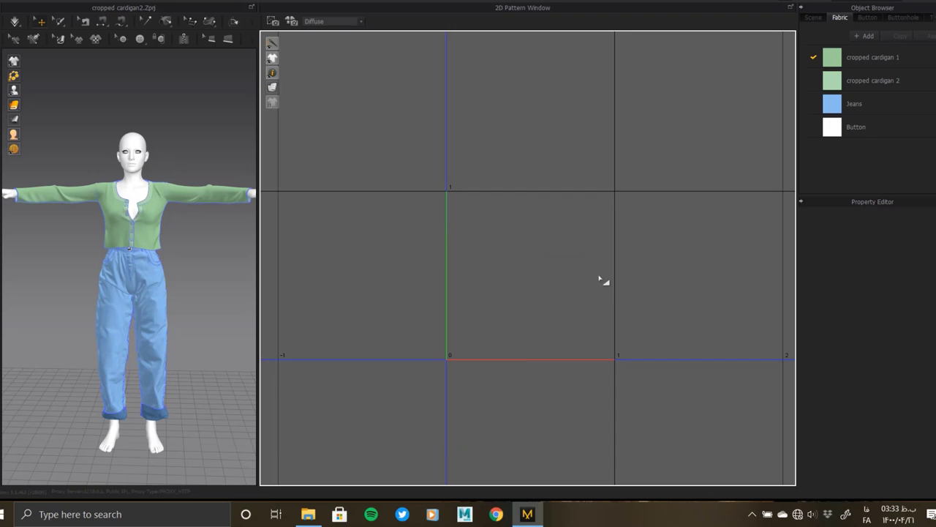
{"action": "scroll", "coordinate": [460, 215], "scroll_direction": "down", "scroll_amount": 3}
{"action": "scroll", "coordinate": [514, 251], "scroll_direction": "down", "scroll_amount": 2}
{"action": "middle_click_drag", "start_coordinate": [649, 291], "coordinate": [548, 319]}
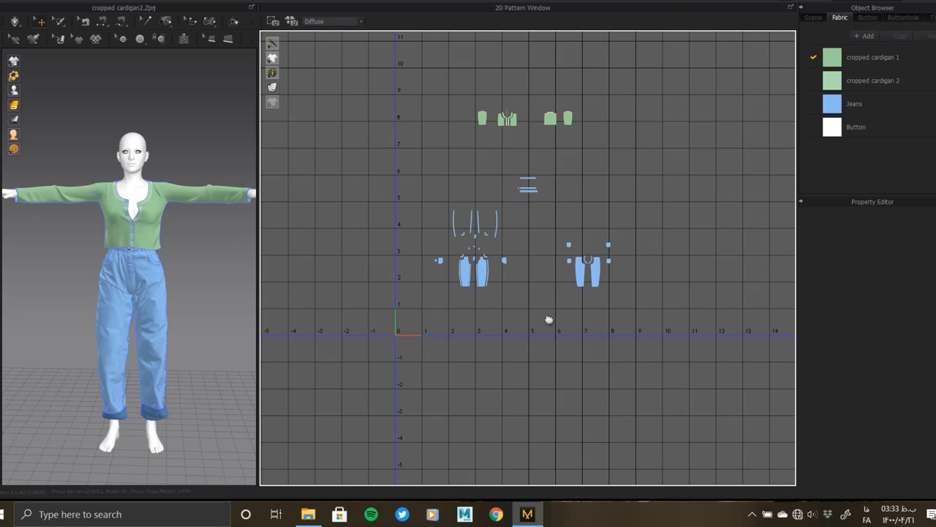
Step: Apply Fit UV to unified (0-1) and frame the packed UV square
{"action": "right_click", "coordinate": [541, 226]}
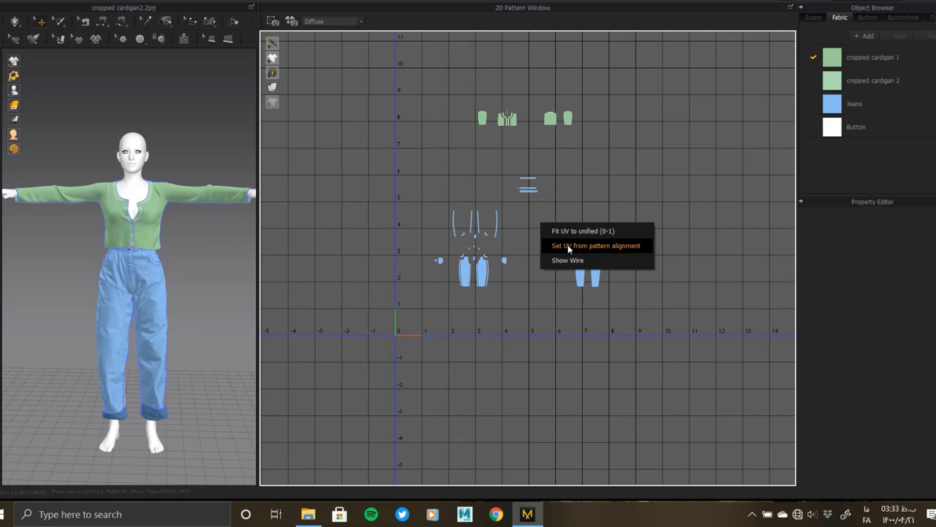
{"action": "left_click", "coordinate": [556, 245]}
{"action": "left_click", "coordinate": [444, 262]}
{"action": "scroll", "coordinate": [439, 365], "scroll_direction": "up", "scroll_amount": 3}
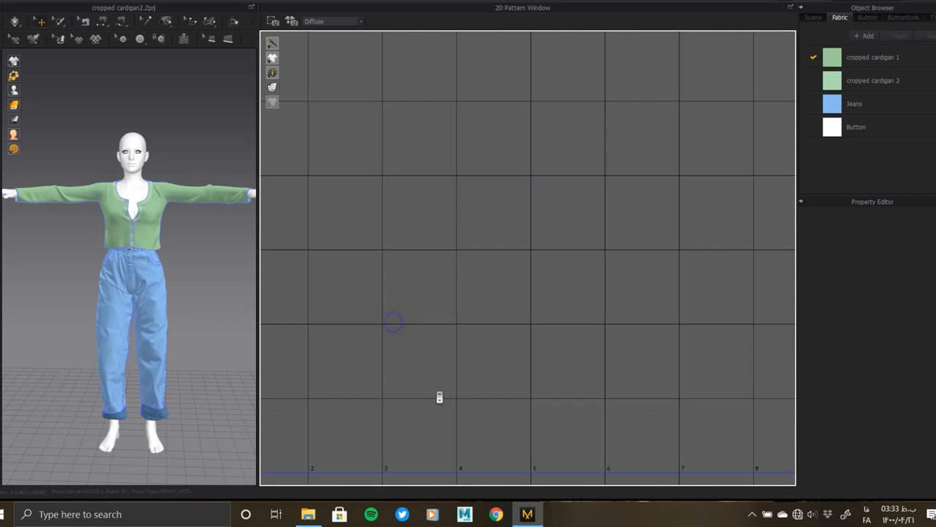
{"action": "scroll", "coordinate": [512, 293], "scroll_direction": "up", "scroll_amount": 2}
{"action": "mouse_move", "coordinate": [433, 408]}
{"action": "middle_mouse_down"}
{"action": "mouse_move", "coordinate": [426, 338]}
{"action": "mouse_move", "coordinate": [543, 247]}
{"action": "middle_mouse_up"}
{"action": "scroll", "coordinate": [548, 278], "scroll_direction": "up", "scroll_amount": 3}
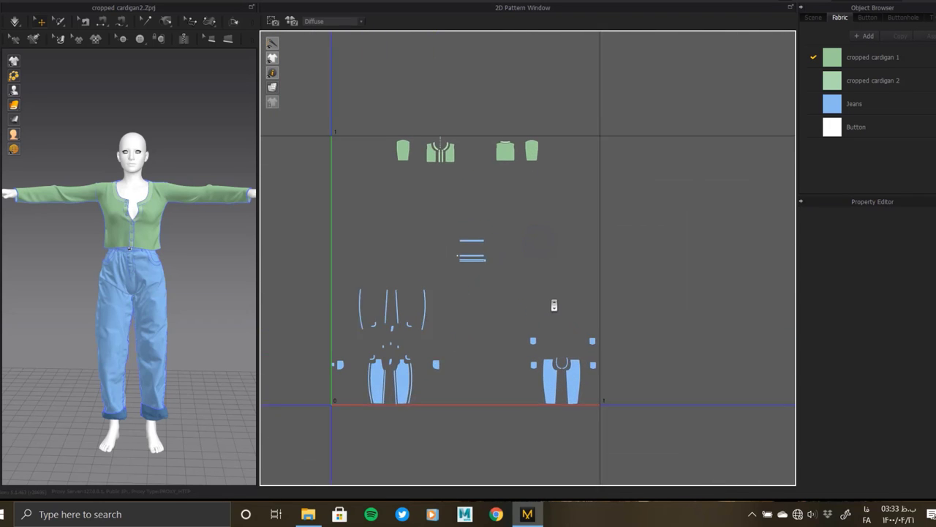
{"action": "scroll", "coordinate": [560, 307], "scroll_direction": "up", "scroll_amount": 1}
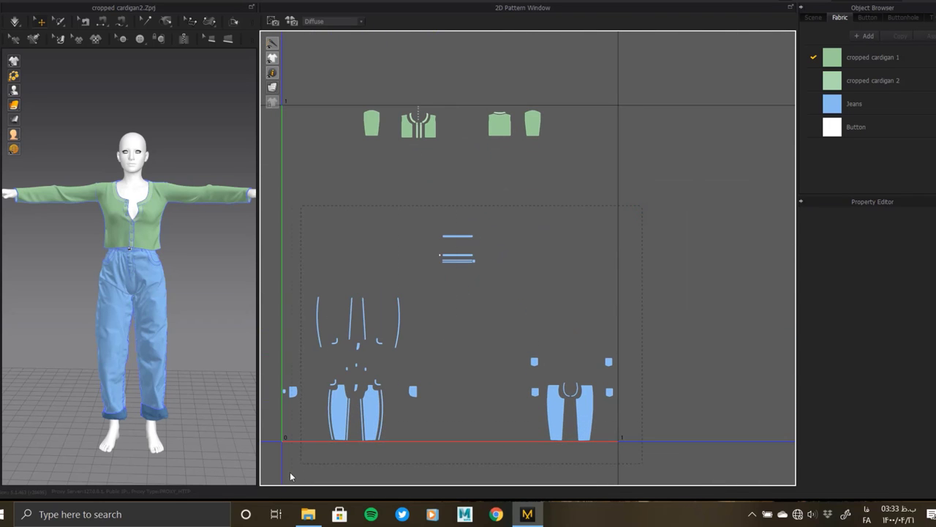
Step: Move the jeans UVs to the right, outside the 0–1 square
{"action": "mouse_move", "coordinate": [273, 474]}
{"action": "left_mouse_down"}
{"action": "mouse_move", "coordinate": [424, 356]}
{"action": "mouse_move", "coordinate": [640, 301]}
{"action": "left_mouse_up"}
{"action": "scroll", "coordinate": [424, 356], "scroll_direction": "down", "scroll_amount": 2}
{"action": "scroll", "coordinate": [431, 341], "scroll_direction": "down", "scroll_amount": 1}
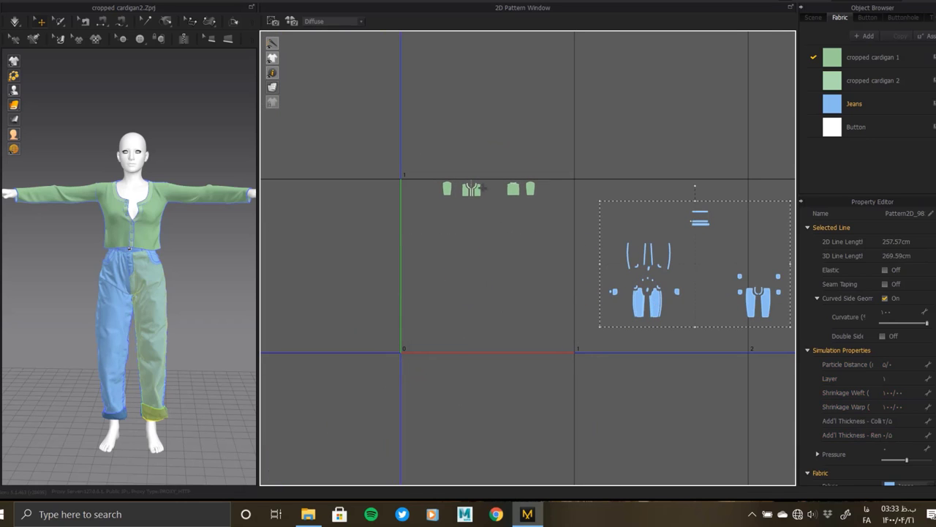
Step: Scale up the cardigan UV pieces and shift them left into the square
{"action": "mouse_move", "coordinate": [425, 152]}
{"action": "left_mouse_down"}
{"action": "mouse_move", "coordinate": [550, 222]}
{"action": "mouse_move", "coordinate": [512, 333]}
{"action": "mouse_move", "coordinate": [654, 409]}
{"action": "left_mouse_up"}
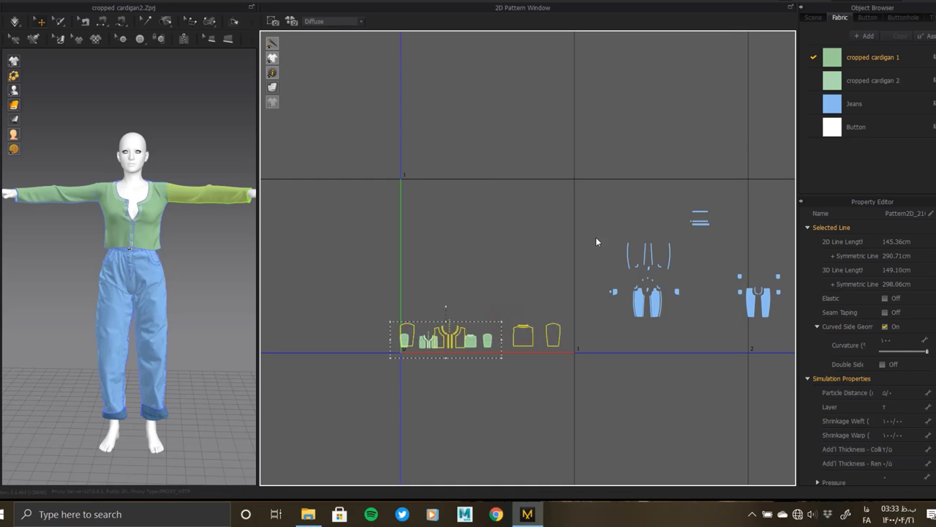
{"action": "left_click", "coordinate": [657, 401]}
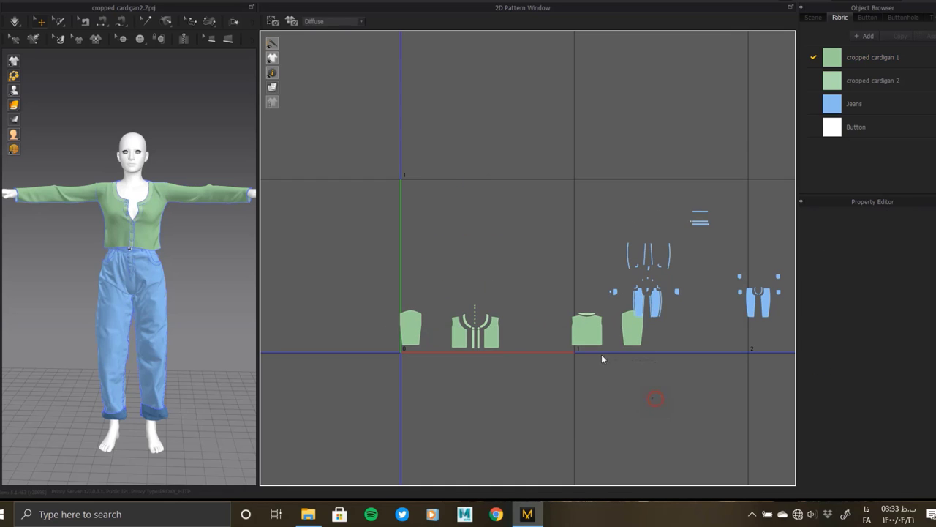
{"action": "mouse_move", "coordinate": [633, 329]}
{"action": "left_mouse_down"}
{"action": "mouse_move", "coordinate": [584, 357]}
{"action": "mouse_move", "coordinate": [461, 288]}
{"action": "left_mouse_up"}
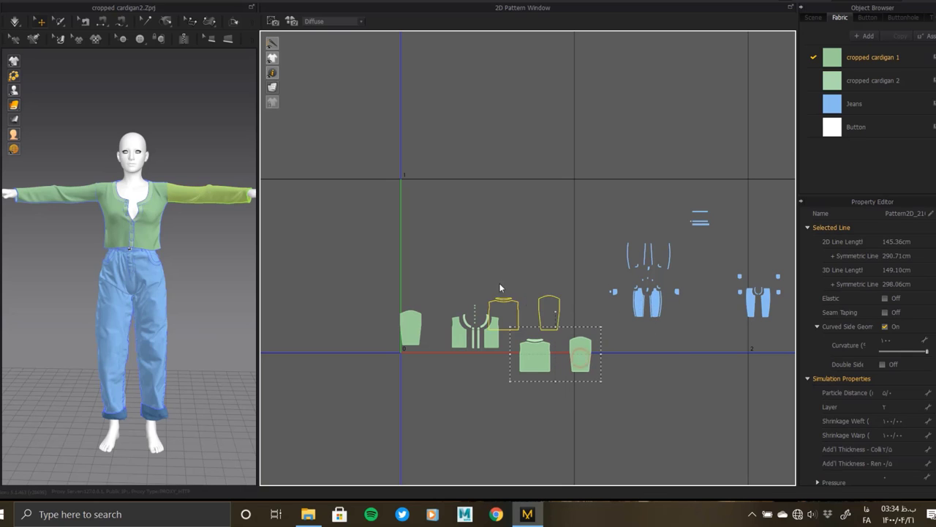
{"action": "left_click_drag", "start_coordinate": [378, 396], "coordinate": [592, 177]}
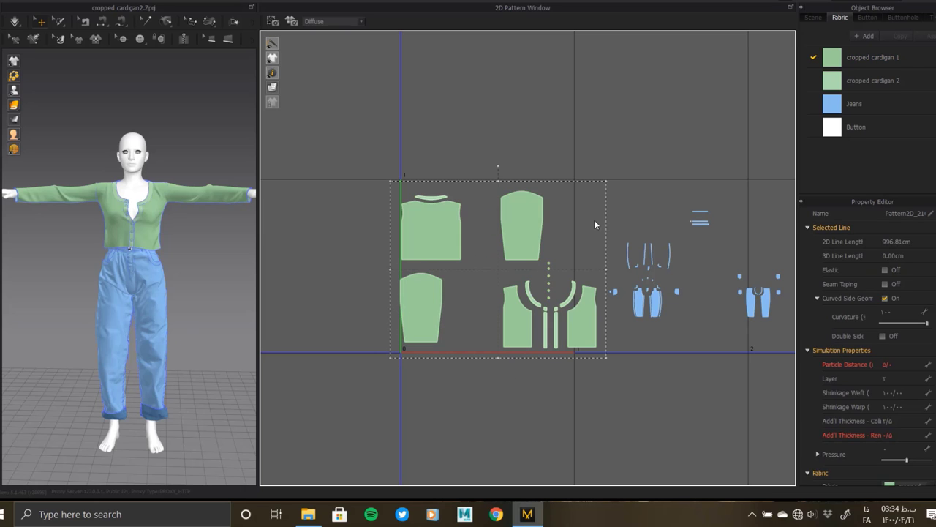
{"action": "mouse_move", "coordinate": [512, 242]}
{"action": "left_mouse_down"}
{"action": "mouse_move", "coordinate": [451, 240]}
{"action": "mouse_move", "coordinate": [426, 251]}
{"action": "left_mouse_up"}
Step: Reposition the right and left front pieces side by side near the square's right edge
{"action": "left_click", "coordinate": [505, 354]}
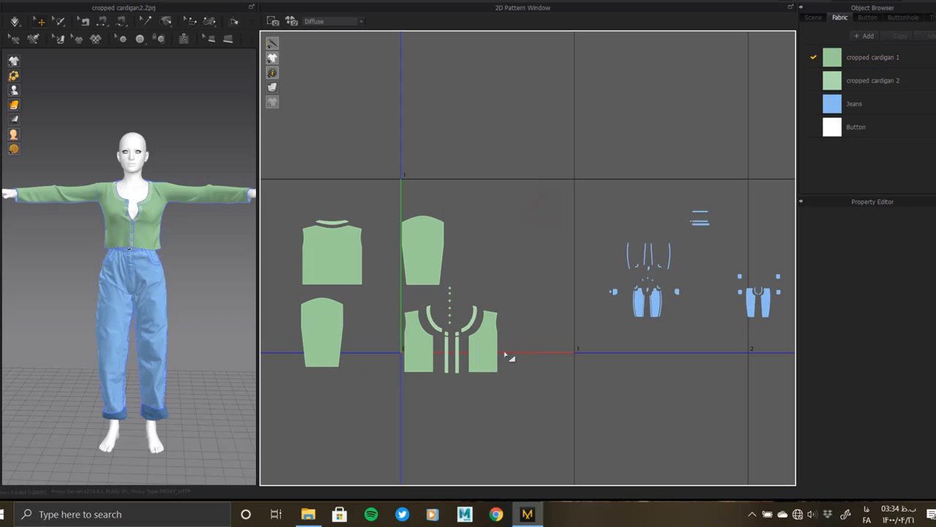
{"action": "left_click", "coordinate": [494, 352]}
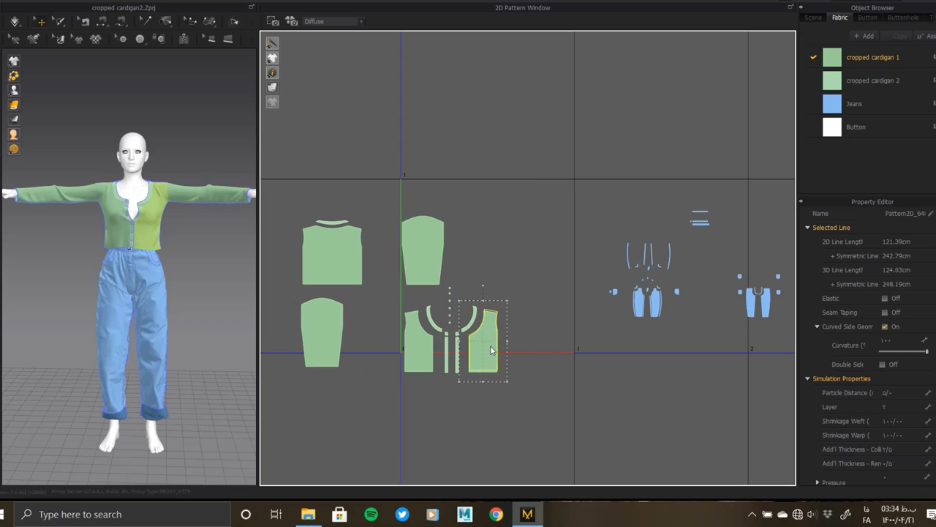
{"action": "key", "text": "ctrl+c"}
{"action": "key", "text": "ctrl+v"}
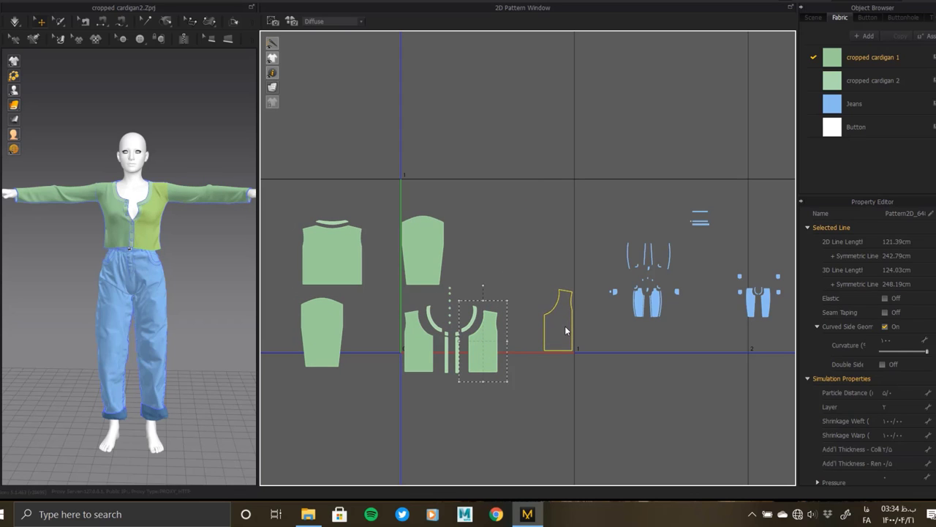
{"action": "left_click", "coordinate": [564, 325]}
{"action": "left_click", "coordinate": [421, 349]}
{"action": "key", "text": "ctrl+c"}
{"action": "key", "text": "ctrl+v"}
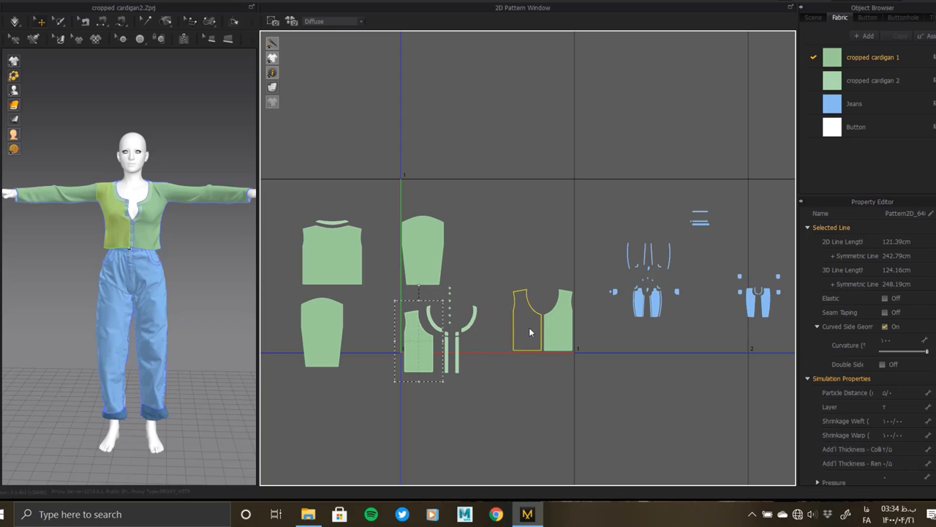
{"action": "left_click", "coordinate": [530, 327]}
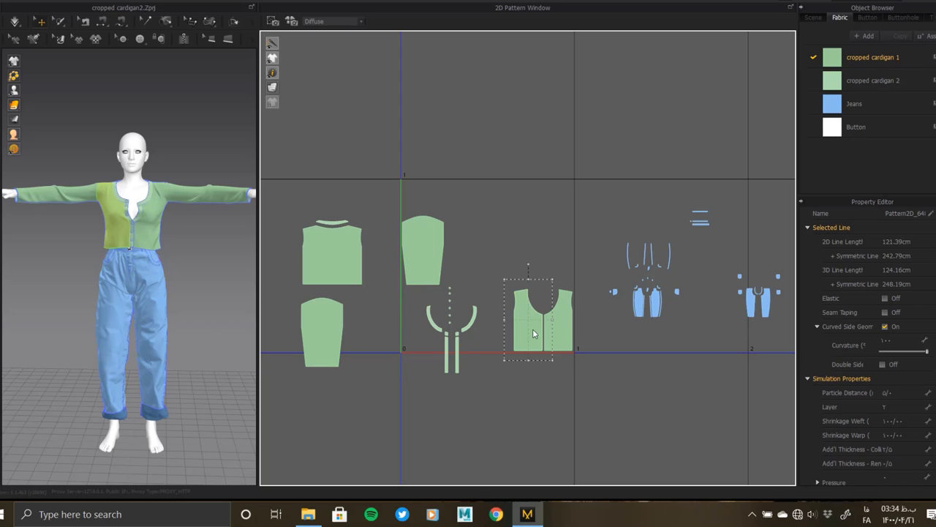
Step: Place both sleeve pieces side by side above the front pieces
{"action": "left_click", "coordinate": [431, 268]}
{"action": "key", "text": "ctrl+c"}
{"action": "key", "text": "ctrl+v"}
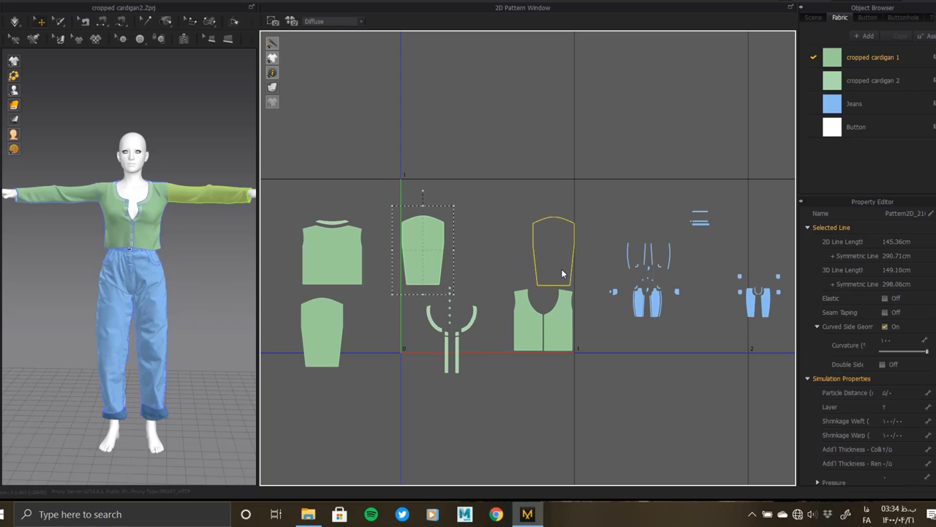
{"action": "left_click", "coordinate": [561, 268]}
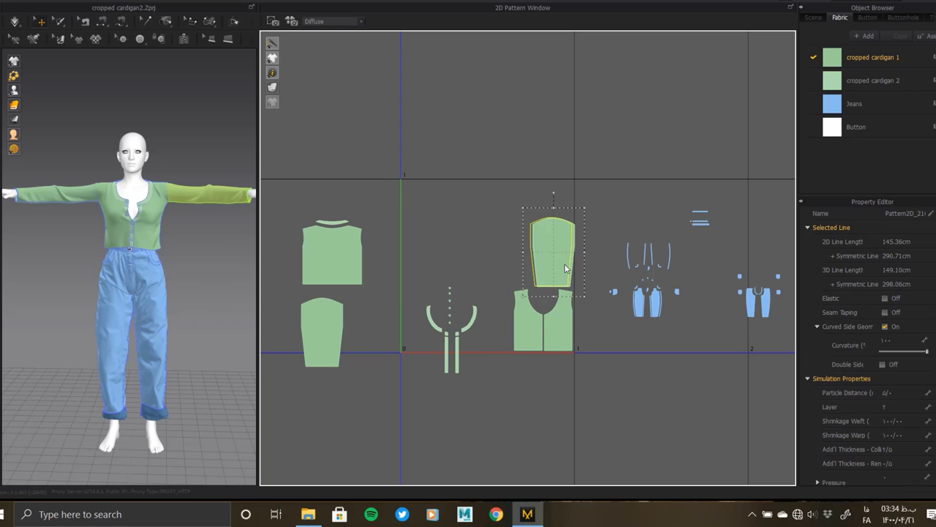
{"action": "left_click", "coordinate": [331, 337]}
{"action": "key", "text": "ctrl+c"}
{"action": "key", "text": "ctrl+v"}
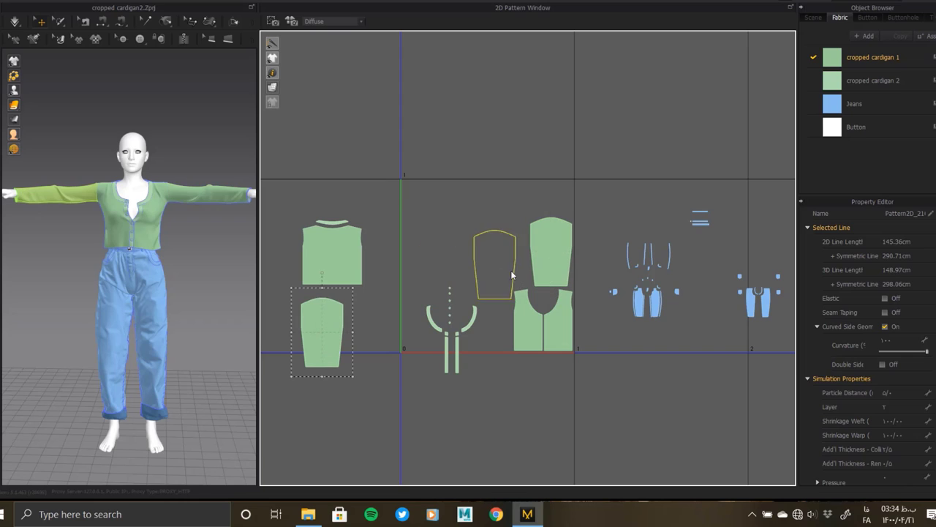
{"action": "left_click", "coordinate": [515, 258]}
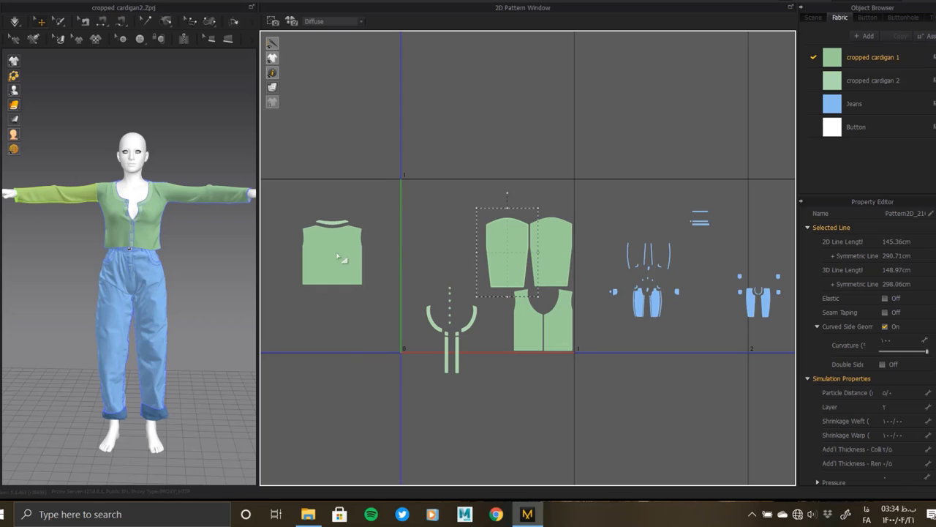
Step: Move the collar and placket pieces up-left and place the bodice left of the fronts
{"action": "left_click_drag", "start_coordinate": [485, 402], "coordinate": [416, 275]}
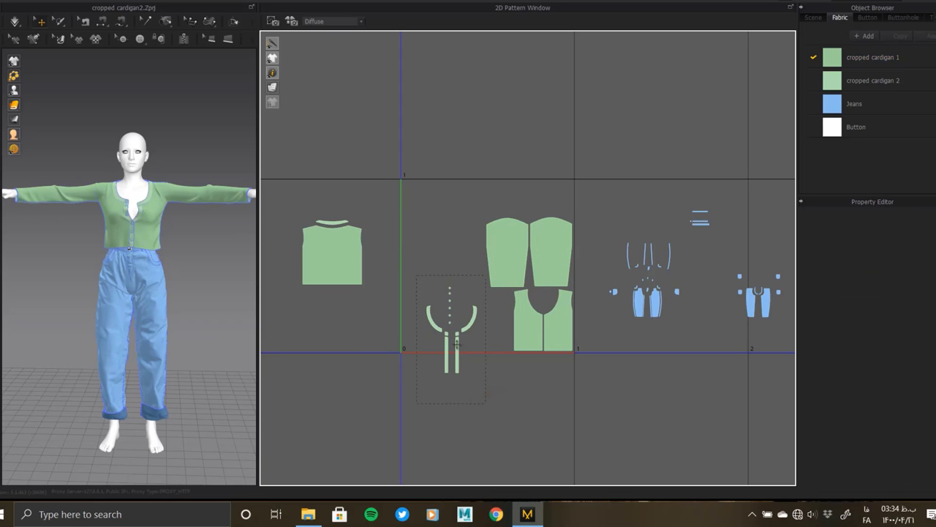
{"action": "left_click_drag", "start_coordinate": [456, 344], "coordinate": [384, 196]}
{"action": "left_click", "coordinate": [333, 252]}
{"action": "key", "text": "ctrl+c"}
{"action": "key", "text": "ctrl+v"}
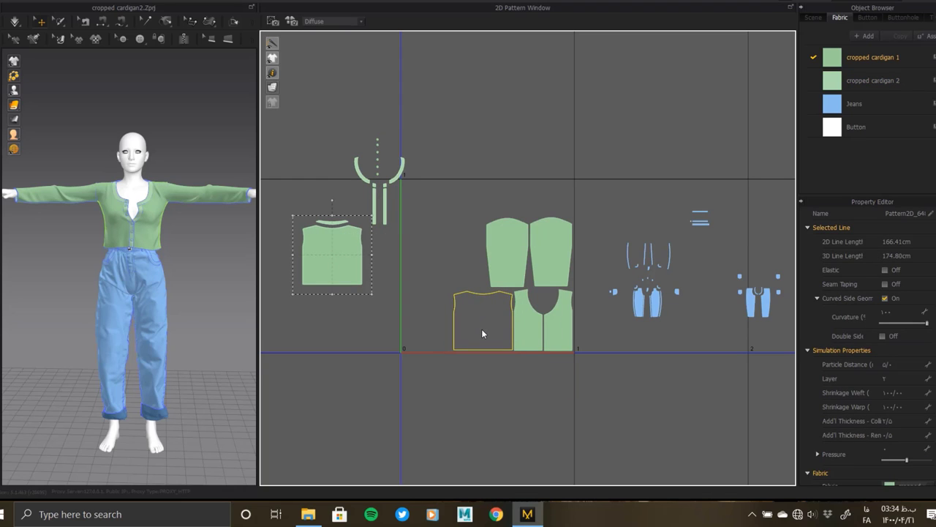
{"action": "left_click", "coordinate": [481, 330]}
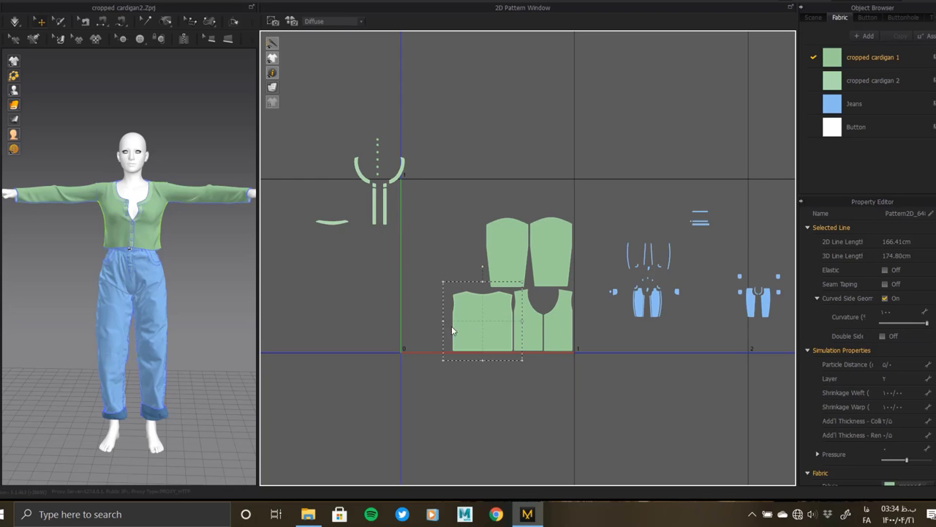
Step: Cut and paste both placket strips and the small band strip beside the body pieces
{"action": "left_click", "coordinate": [373, 198]}
{"action": "key", "text": "ctrl+c"}
{"action": "key", "text": "ctrl+v"}
{"action": "left_click", "coordinate": [480, 264]}
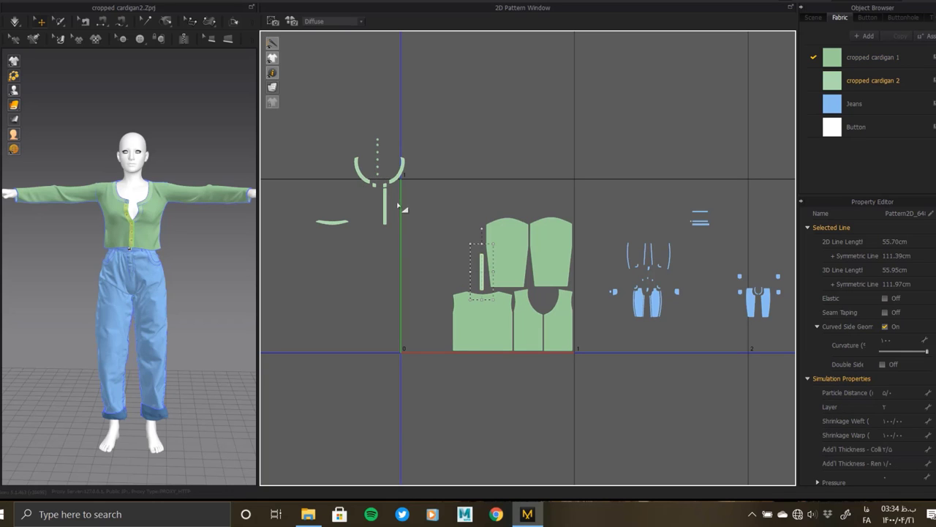
{"action": "left_click", "coordinate": [387, 200]}
{"action": "key", "text": "ctrl+c"}
{"action": "key", "text": "ctrl+v"}
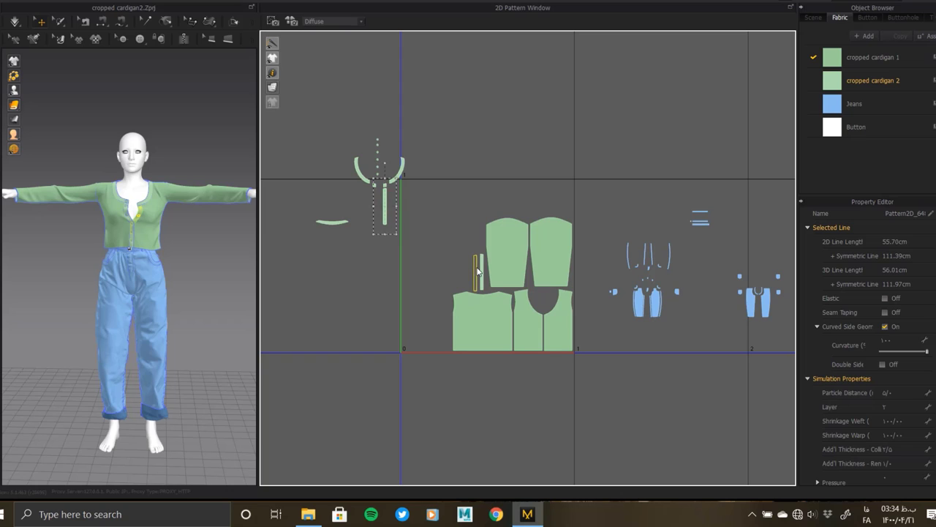
{"action": "left_click", "coordinate": [479, 269]}
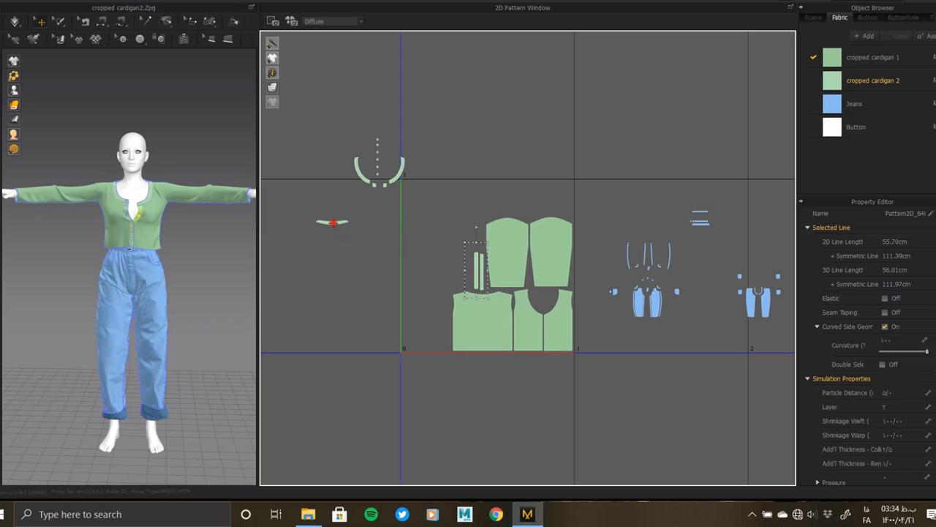
{"action": "left_click", "coordinate": [332, 222]}
{"action": "key", "text": "ctrl+c"}
{"action": "key", "text": "ctrl+v"}
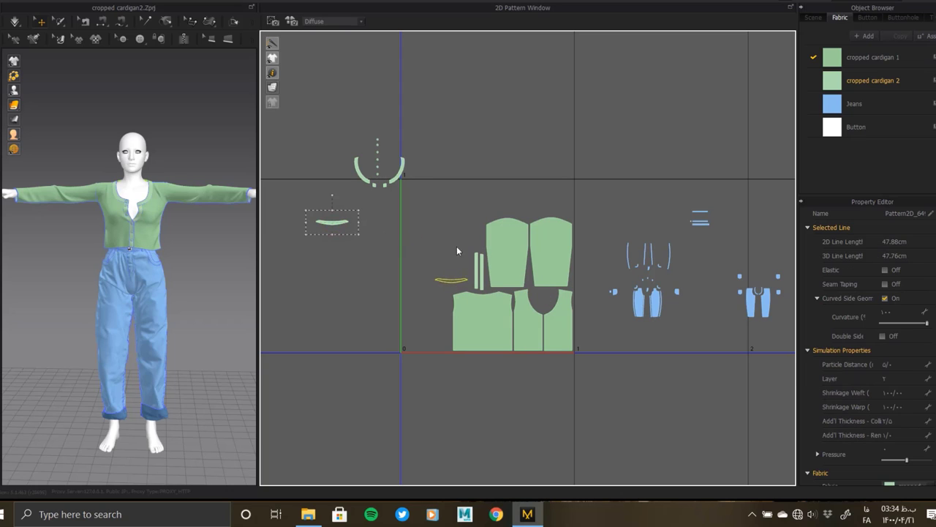
Step: Drop the band strip and move both neck arcs beside the strips
{"action": "left_click", "coordinate": [470, 237]}
{"action": "scroll", "coordinate": [470, 238], "scroll_direction": "up", "scroll_amount": 3}
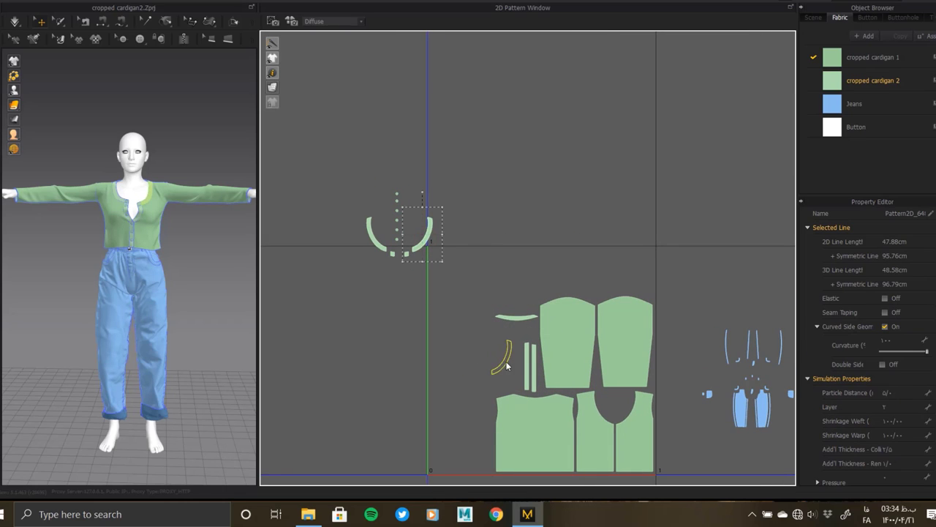
{"action": "left_click_drag", "start_coordinate": [492, 351], "coordinate": [512, 366]}
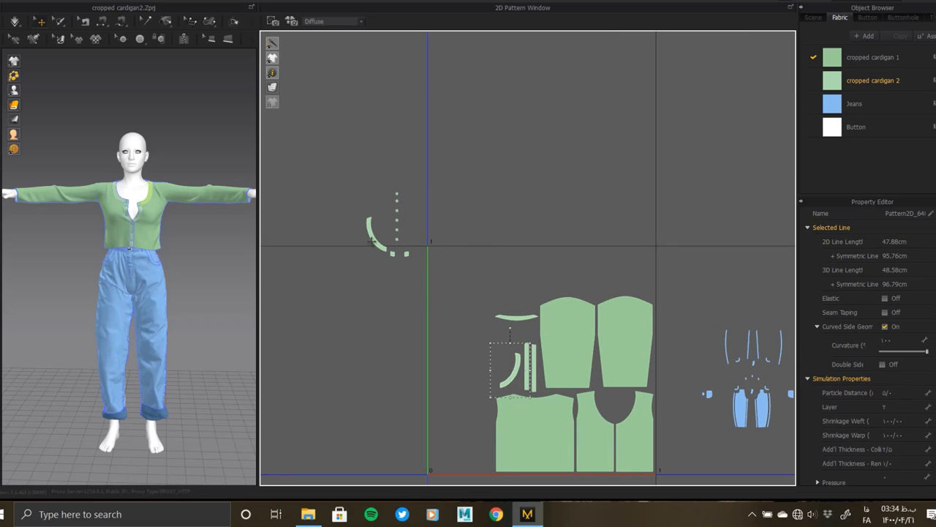
{"action": "left_click_drag", "start_coordinate": [372, 241], "coordinate": [500, 359]}
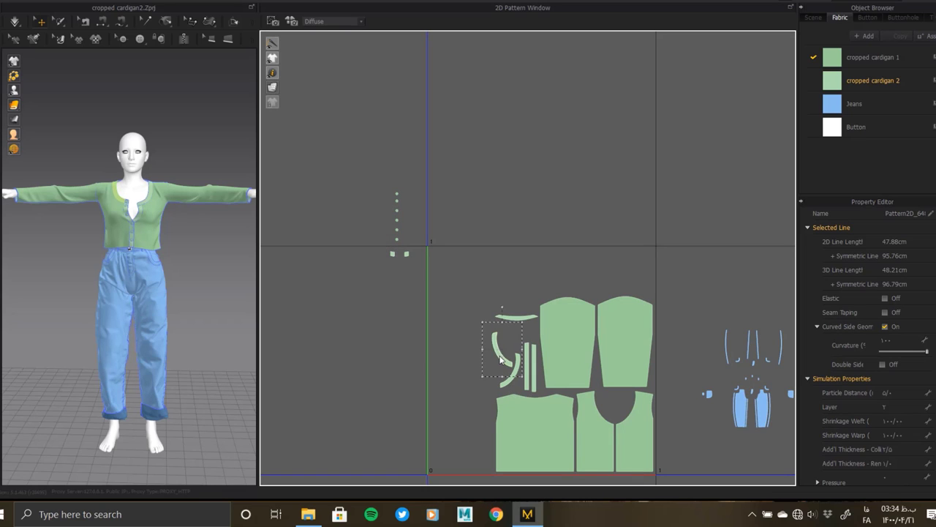
{"action": "mouse_move", "coordinate": [387, 183]}
{"action": "left_mouse_down"}
{"action": "mouse_move", "coordinate": [408, 246]}
{"action": "mouse_move", "coordinate": [492, 382]}
{"action": "mouse_move", "coordinate": [515, 250]}
{"action": "left_mouse_up"}
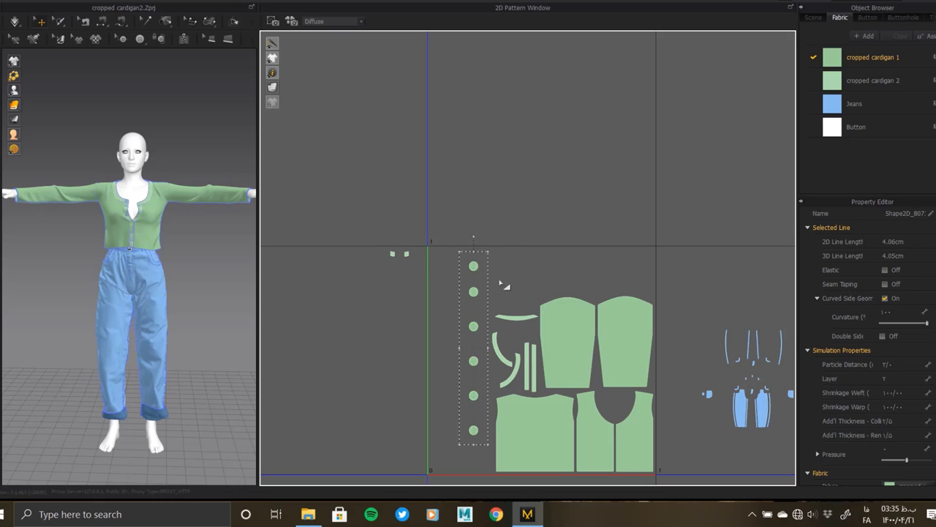
Step: Place the two small collar tabs together beside the placket strips
{"action": "left_click", "coordinate": [405, 253]}
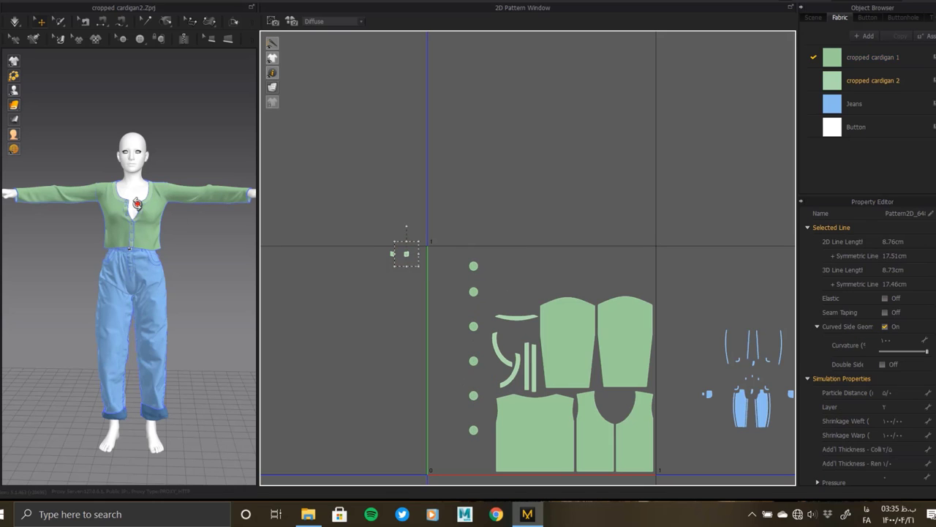
{"action": "scroll", "coordinate": [170, 329], "scroll_direction": "up", "scroll_amount": 3}
{"action": "scroll", "coordinate": [170, 329], "scroll_direction": "up", "scroll_amount": 2}
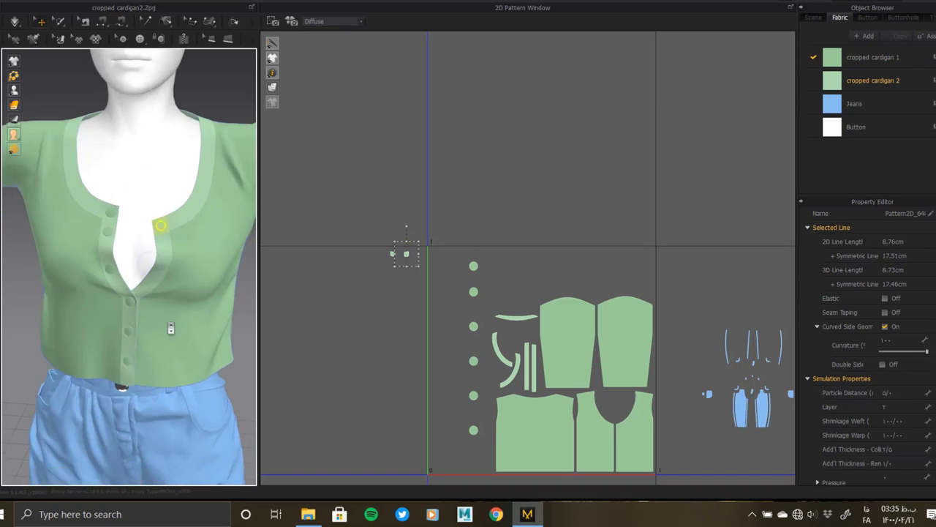
{"action": "scroll", "coordinate": [170, 328], "scroll_direction": "up", "scroll_amount": 3}
{"action": "left_click", "coordinate": [371, 260]}
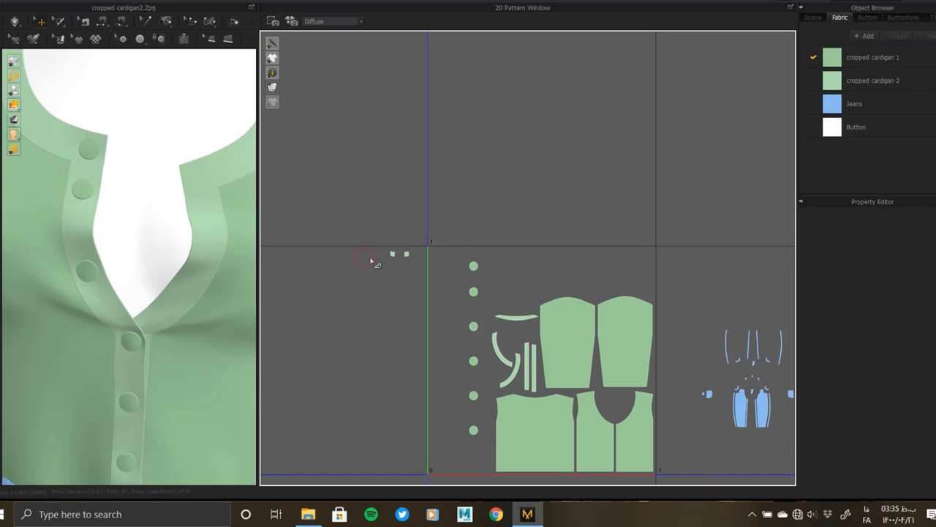
{"action": "left_click", "coordinate": [391, 253]}
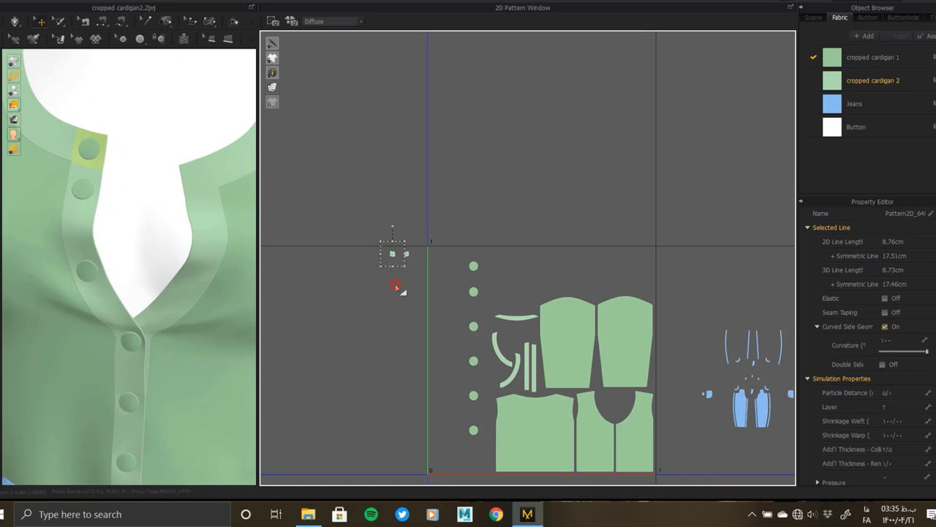
{"action": "left_click", "coordinate": [412, 275]}
{"action": "left_click_drag", "start_coordinate": [378, 244], "coordinate": [378, 244]}
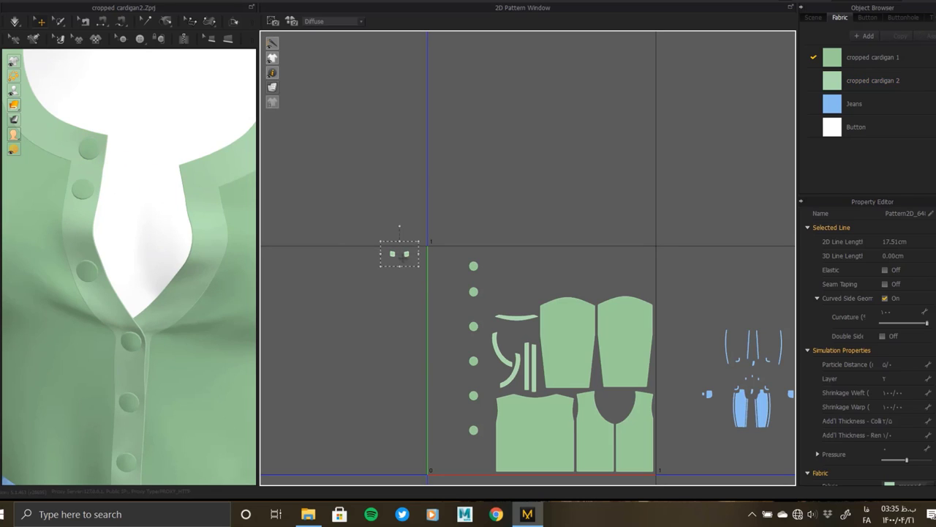
{"action": "left_click", "coordinate": [522, 336]}
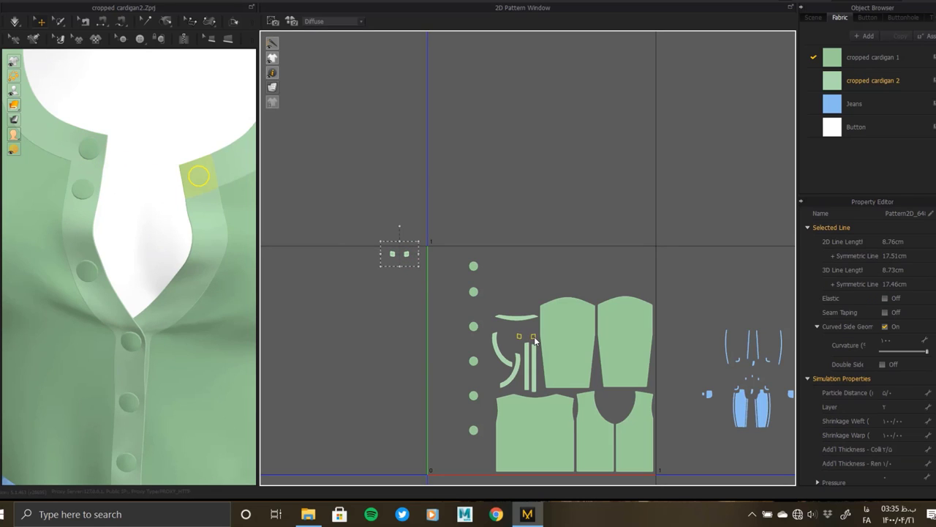
Step: Set the two small square tabs on top of the left and right strips
{"action": "left_click", "coordinate": [534, 356]}
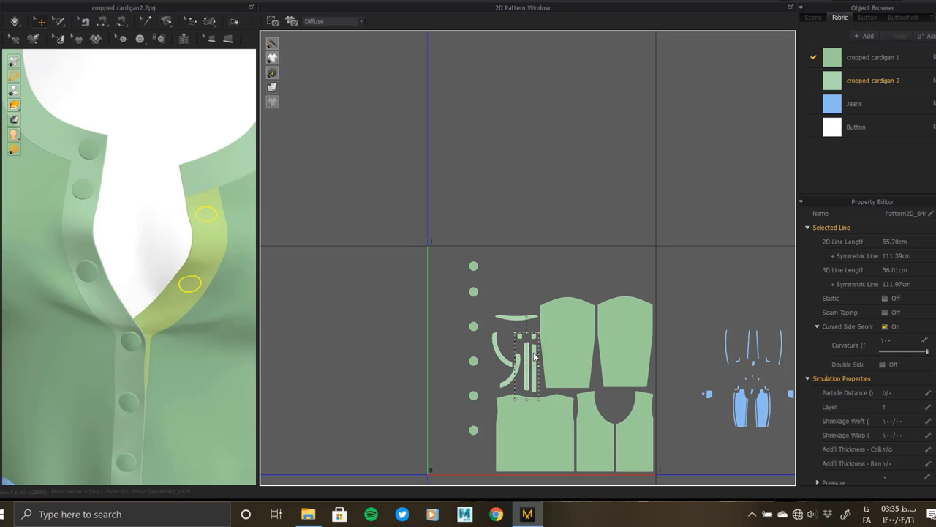
{"action": "scroll", "coordinate": [512, 329], "scroll_direction": "up", "scroll_amount": 3}
{"action": "scroll", "coordinate": [456, 307], "scroll_direction": "up", "scroll_amount": 3}
{"action": "scroll", "coordinate": [472, 253], "scroll_direction": "down", "scroll_amount": 3}
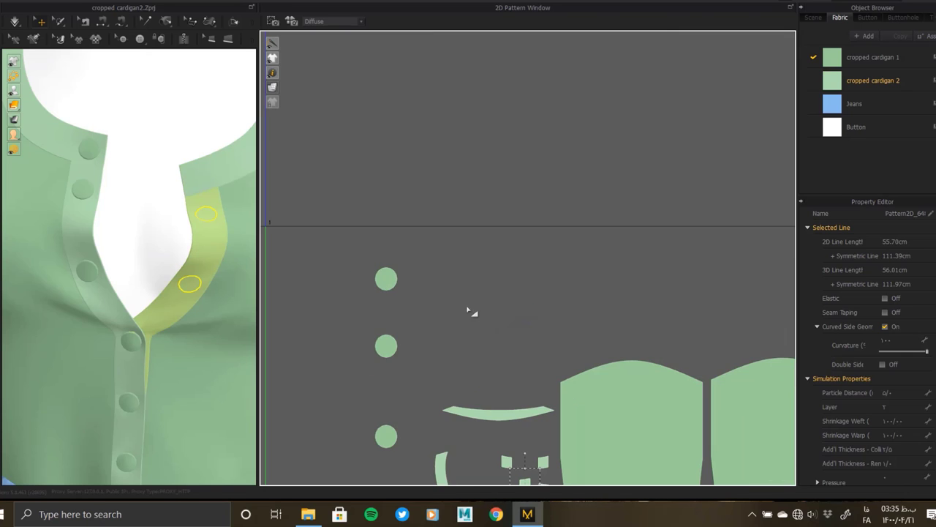
{"action": "scroll", "coordinate": [462, 300], "scroll_direction": "up", "scroll_amount": 1}
{"action": "scroll", "coordinate": [472, 329], "scroll_direction": "up", "scroll_amount": 2}
{"action": "scroll", "coordinate": [493, 292], "scroll_direction": "up", "scroll_amount": 1}
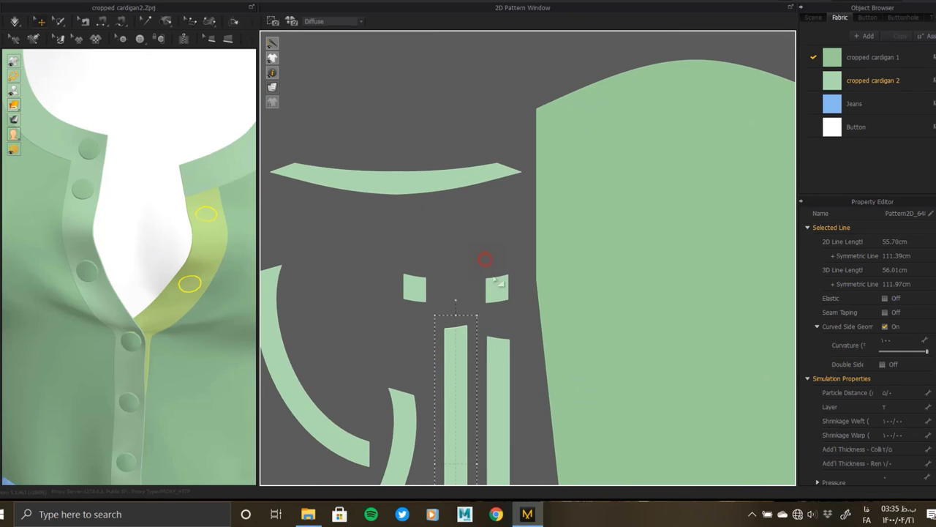
{"action": "left_click", "coordinate": [492, 286]}
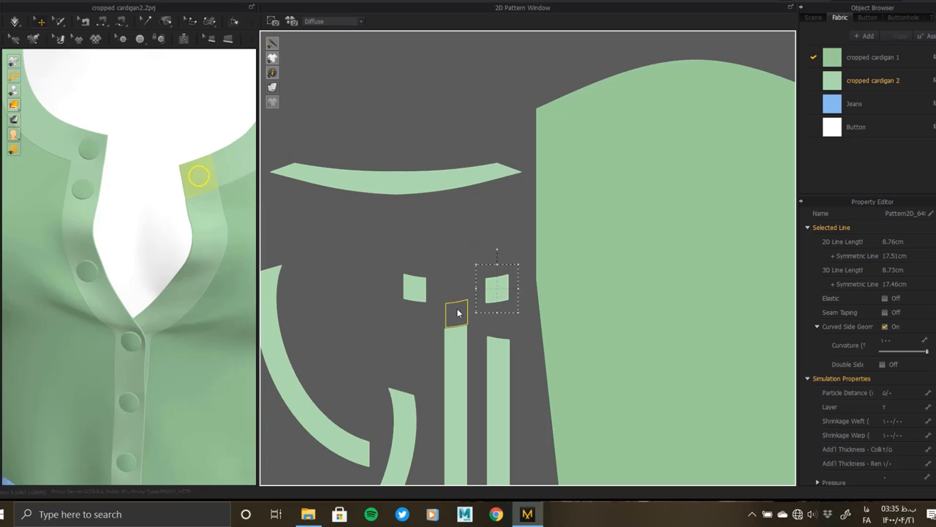
{"action": "left_click_drag", "start_coordinate": [457, 312], "coordinate": [457, 312]}
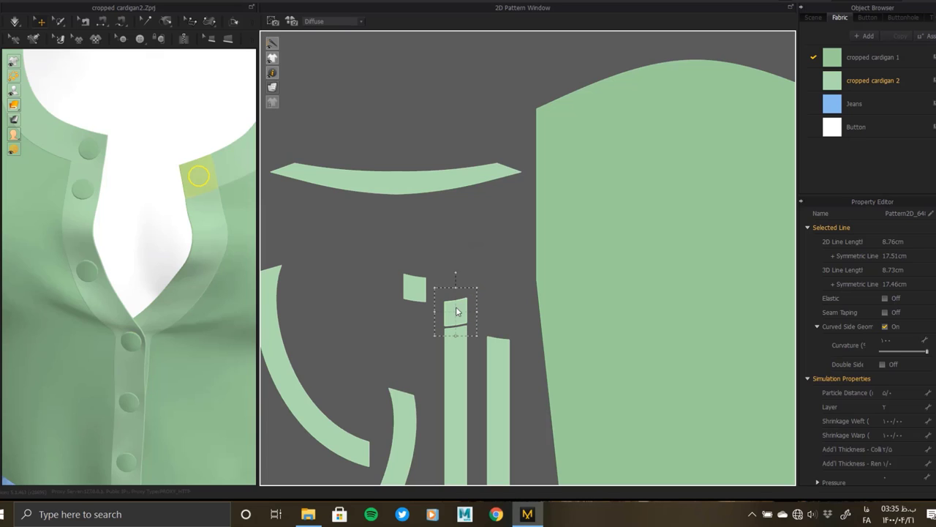
{"action": "left_click", "coordinate": [420, 291]}
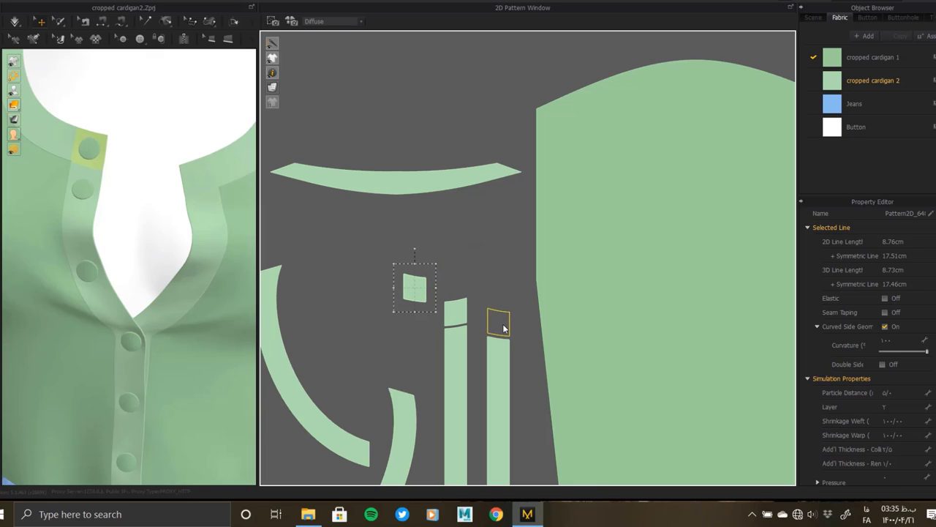
{"action": "left_click_drag", "start_coordinate": [503, 329], "coordinate": [503, 329]}
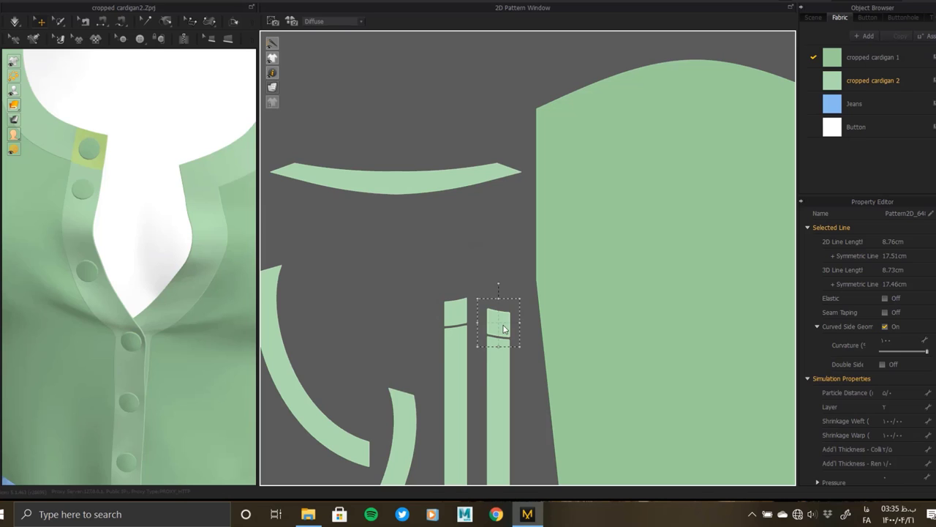
{"action": "scroll", "coordinate": [503, 359], "scroll_direction": "down", "scroll_amount": 5}
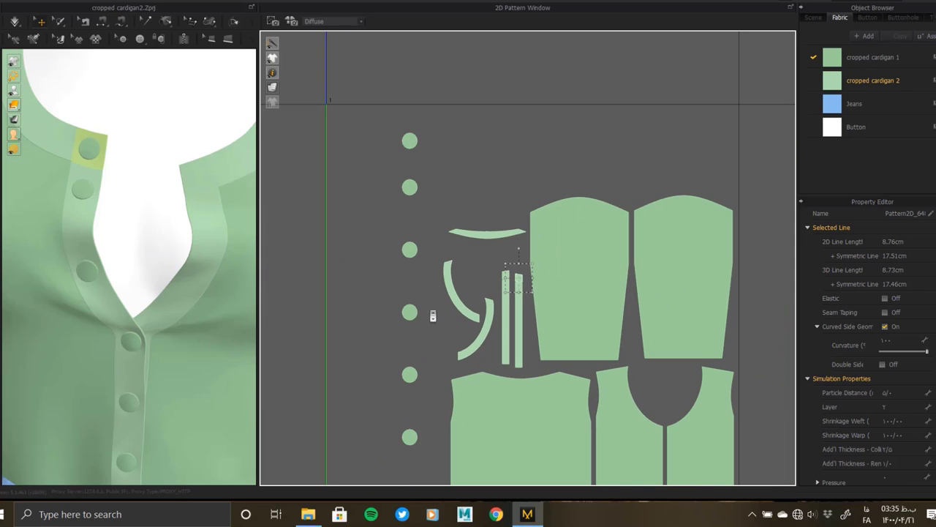
Step: Cluster all six buttons inside the back piece's neckline cutout
{"action": "left_click", "coordinate": [409, 141]}
{"action": "left_click", "coordinate": [640, 375]}
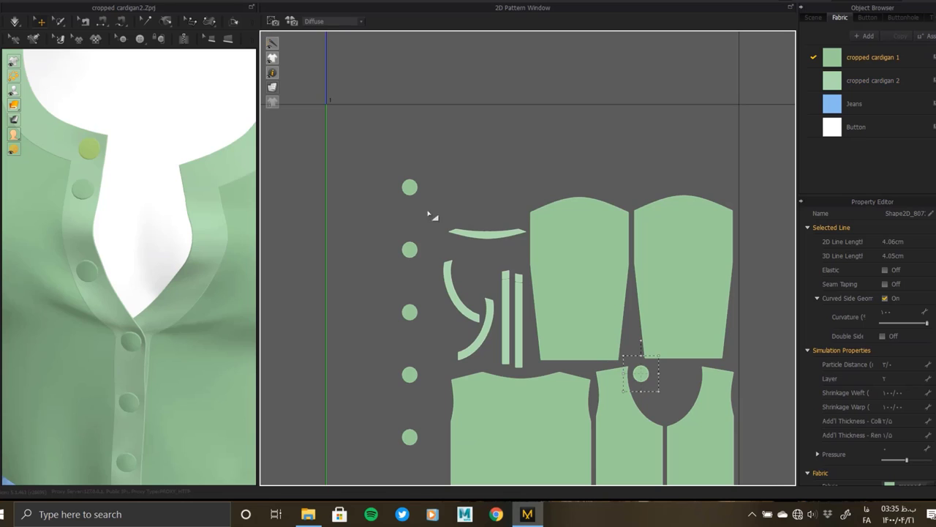
{"action": "left_click", "coordinate": [410, 187]}
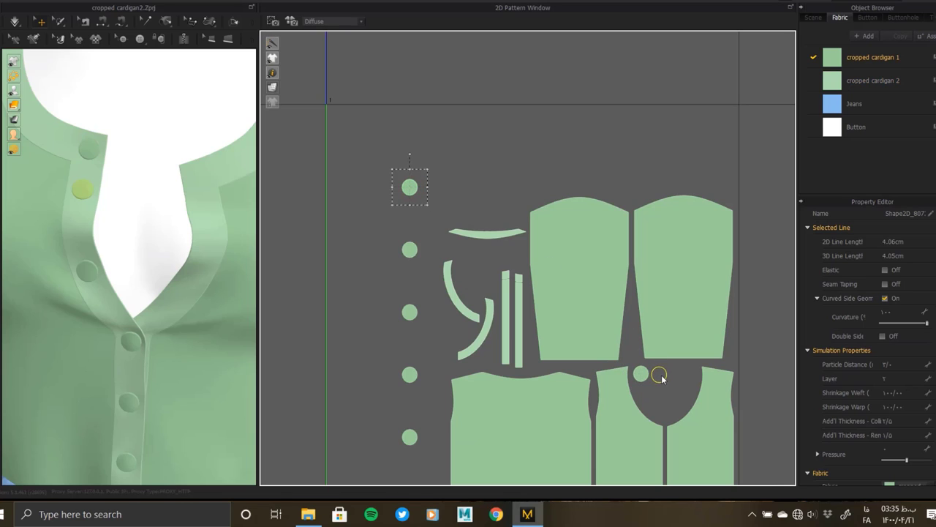
{"action": "left_click", "coordinate": [660, 374]}
{"action": "left_click", "coordinate": [410, 251]}
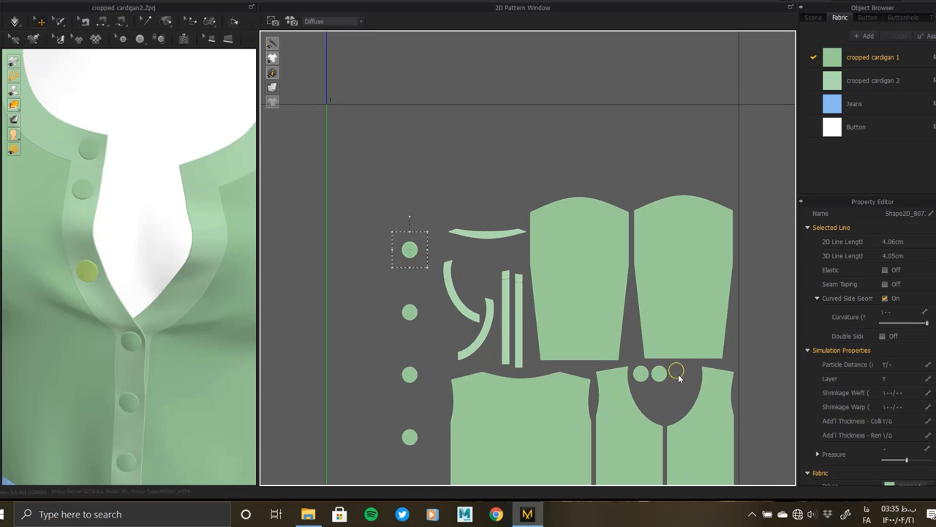
{"action": "left_click", "coordinate": [412, 313]}
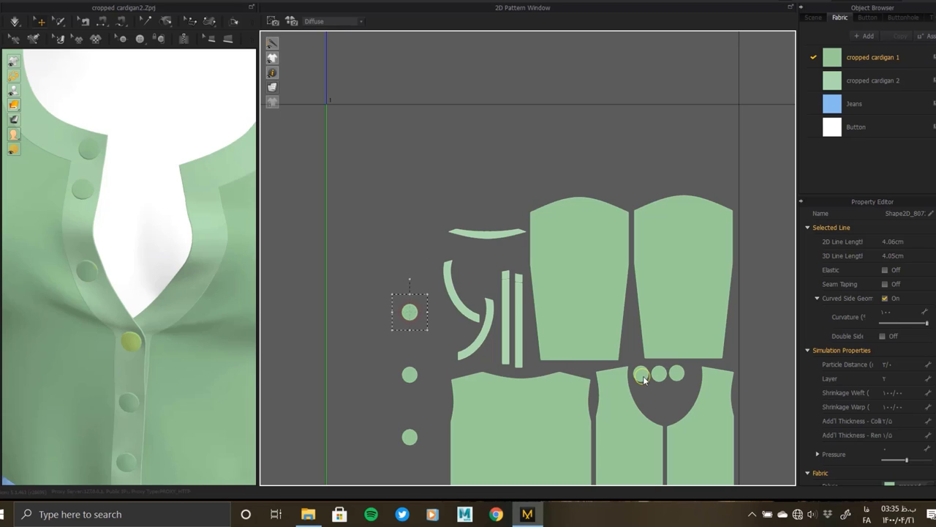
{"action": "left_click", "coordinate": [646, 391]}
{"action": "left_click", "coordinate": [410, 375]}
{"action": "left_click", "coordinate": [665, 395]}
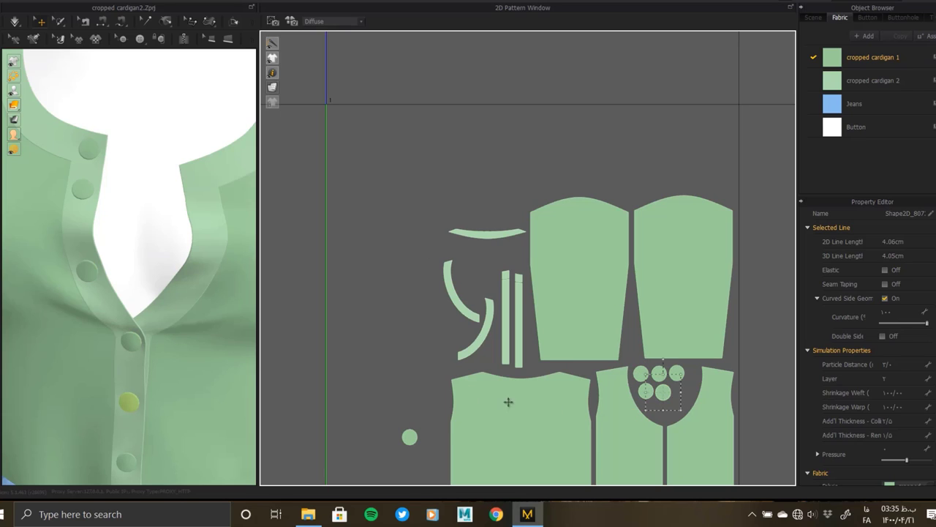
{"action": "left_click", "coordinate": [410, 437]}
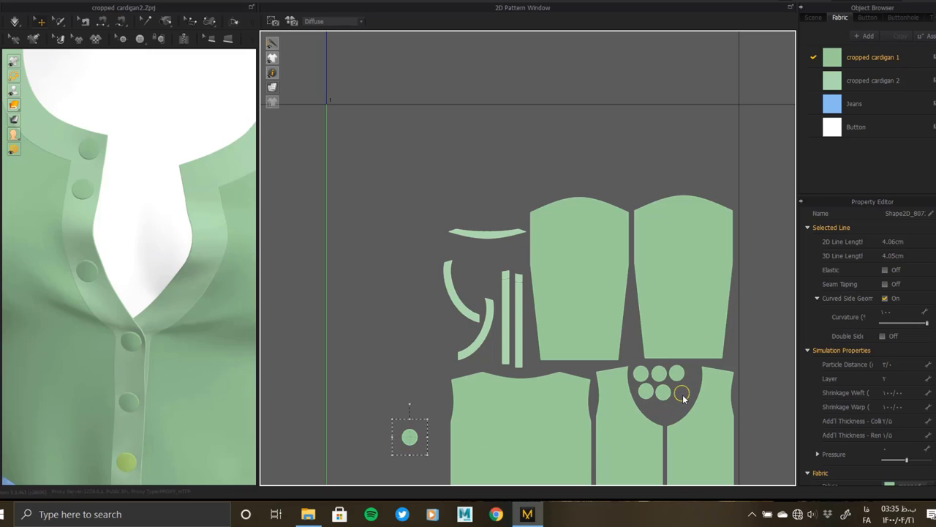
{"action": "left_click", "coordinate": [683, 394]}
{"action": "scroll", "coordinate": [623, 401], "scroll_direction": "down", "scroll_amount": 3}
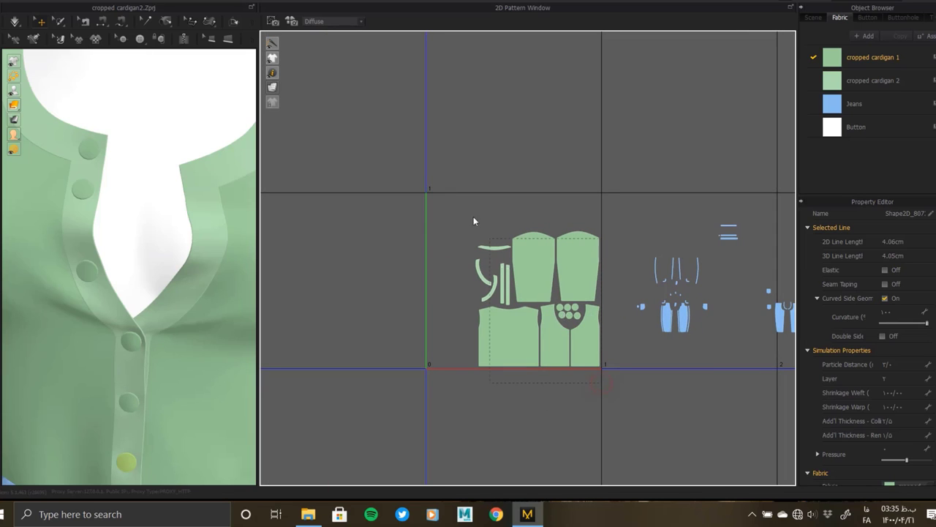
Step: Select all cardigan pieces and shift the whole layout up and left
{"action": "key", "text": "ctrl+a"}
{"action": "left_click_drag", "start_coordinate": [464, 217], "coordinate": [417, 184]}
{"action": "scroll", "coordinate": [568, 243], "scroll_direction": "up", "scroll_amount": 3}
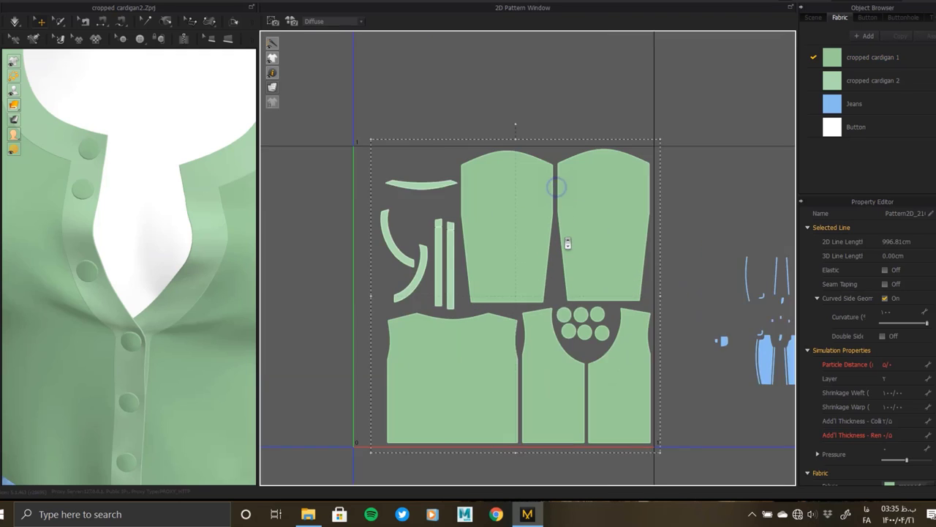
{"action": "scroll", "coordinate": [535, 351], "scroll_direction": "up", "scroll_amount": 3}
{"action": "middle_click_drag", "start_coordinate": [450, 268], "coordinate": [593, 317]}
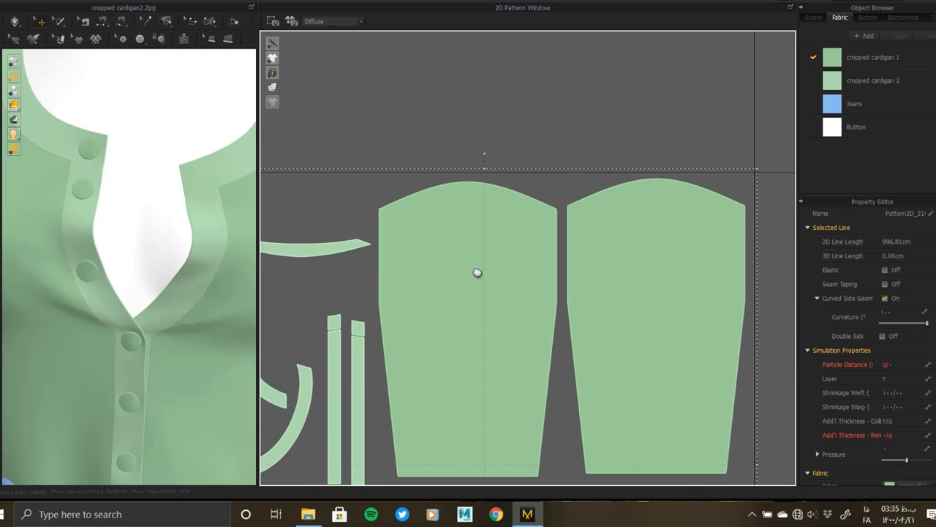
{"action": "left_click_drag", "start_coordinate": [327, 214], "coordinate": [322, 210]}
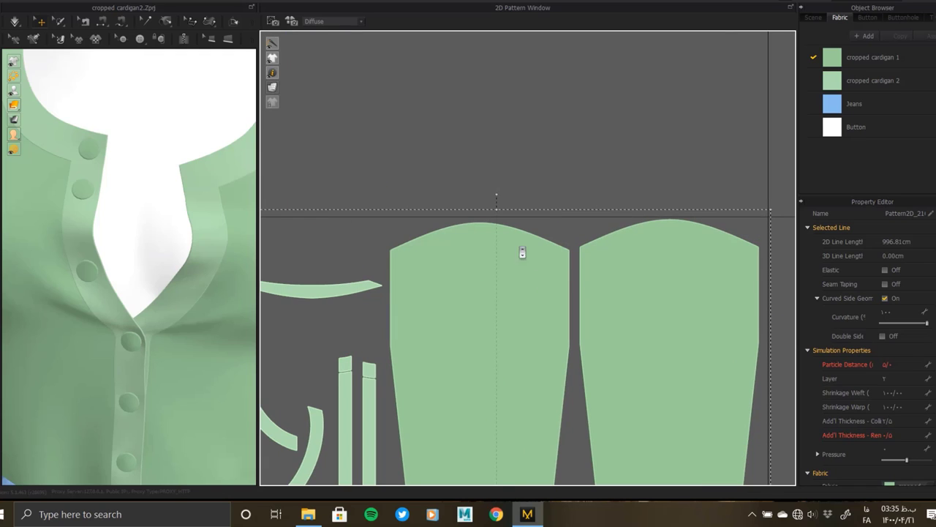
Step: Select the right sleeve, then zoom out and pan to the jeans pattern pieces
{"action": "scroll", "coordinate": [522, 252], "scroll_direction": "up", "scroll_amount": 2}
{"action": "left_click", "coordinate": [637, 269]}
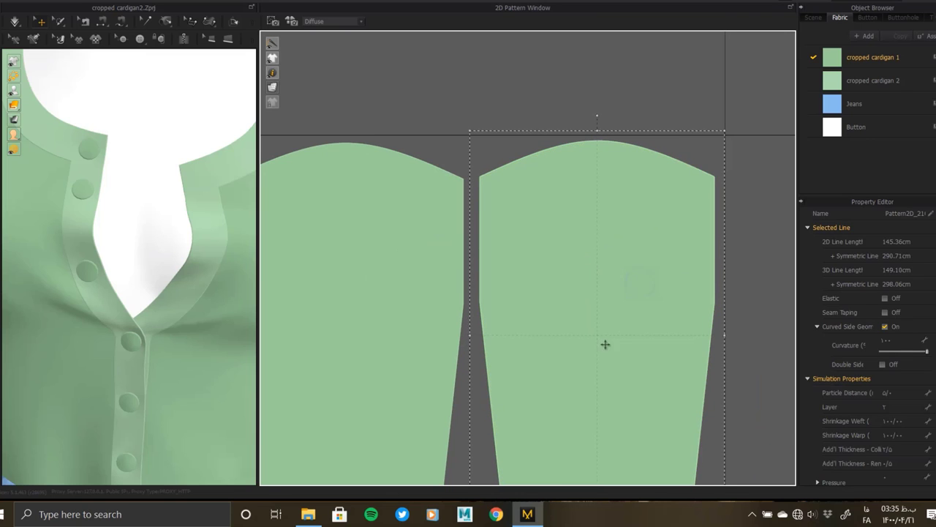
{"action": "scroll", "coordinate": [607, 344], "scroll_direction": "down", "scroll_amount": 2}
{"action": "scroll", "coordinate": [550, 352], "scroll_direction": "up", "scroll_amount": 2}
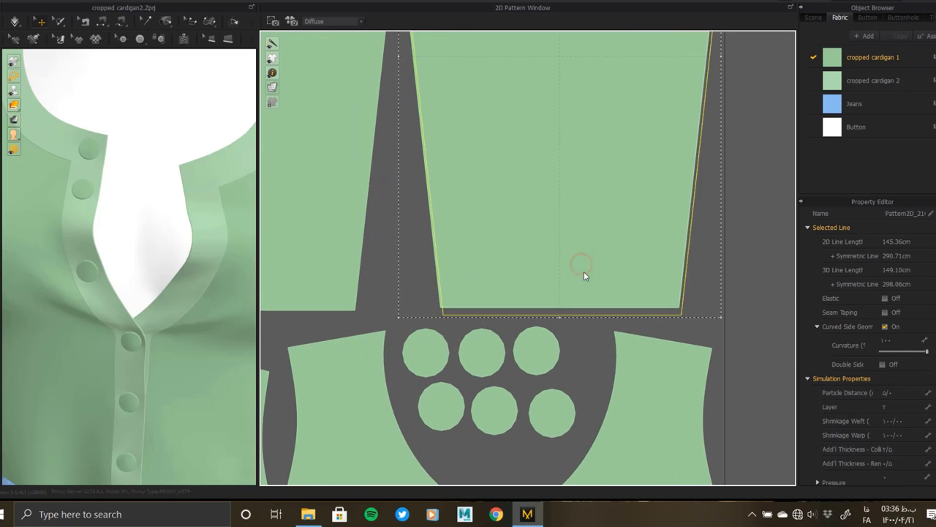
{"action": "scroll", "coordinate": [530, 264], "scroll_direction": "down", "scroll_amount": 2}
{"action": "scroll", "coordinate": [560, 275], "scroll_direction": "down", "scroll_amount": 2}
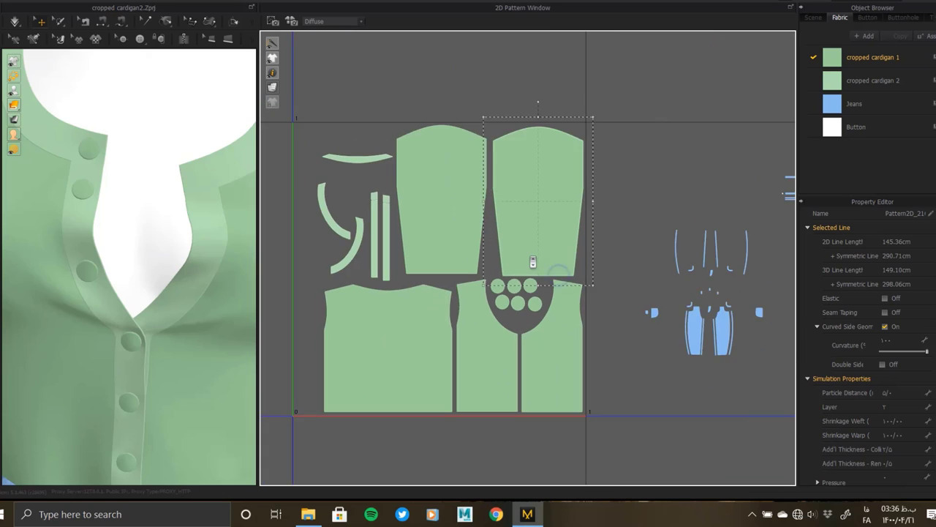
{"action": "scroll", "coordinate": [528, 261], "scroll_direction": "down", "scroll_amount": 1}
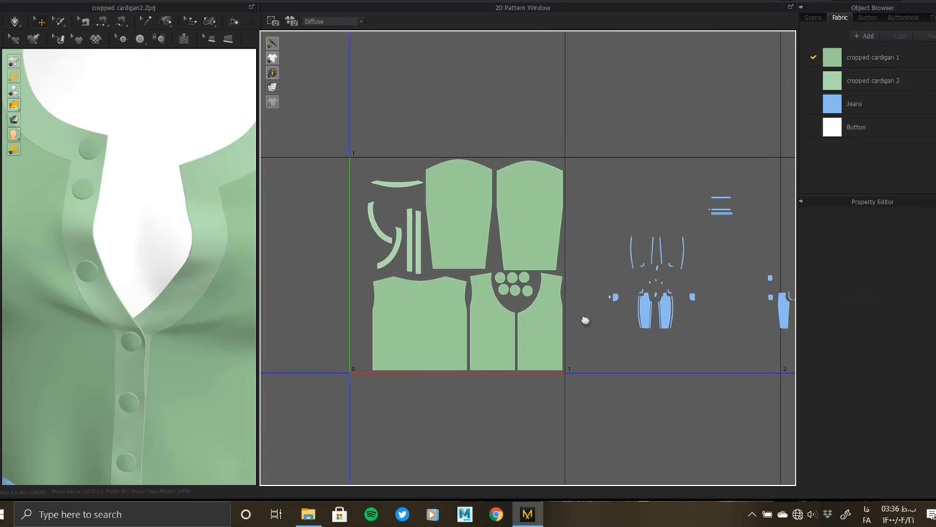
{"action": "middle_click_drag", "start_coordinate": [586, 320], "coordinate": [393, 219]}
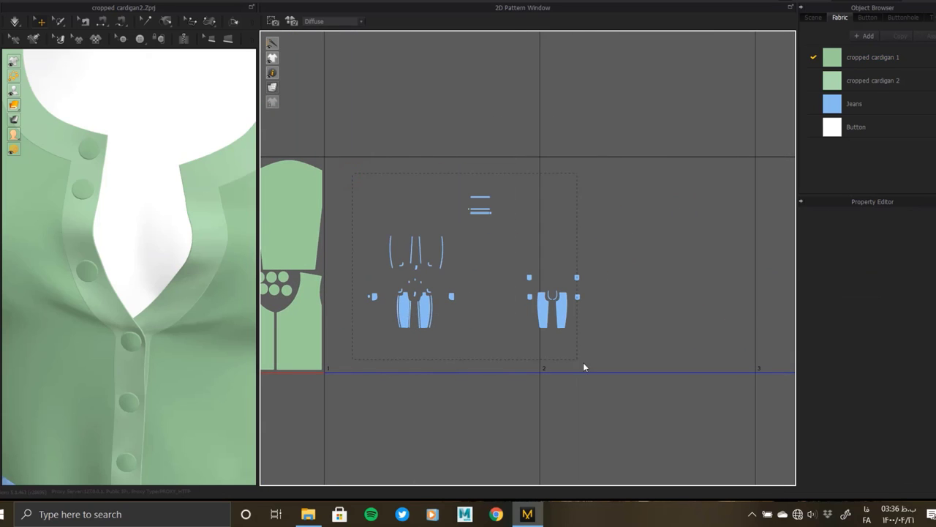
Step: Enlarge all the jeans pattern pieces to about twice their size
{"action": "left_click", "coordinate": [562, 310]}
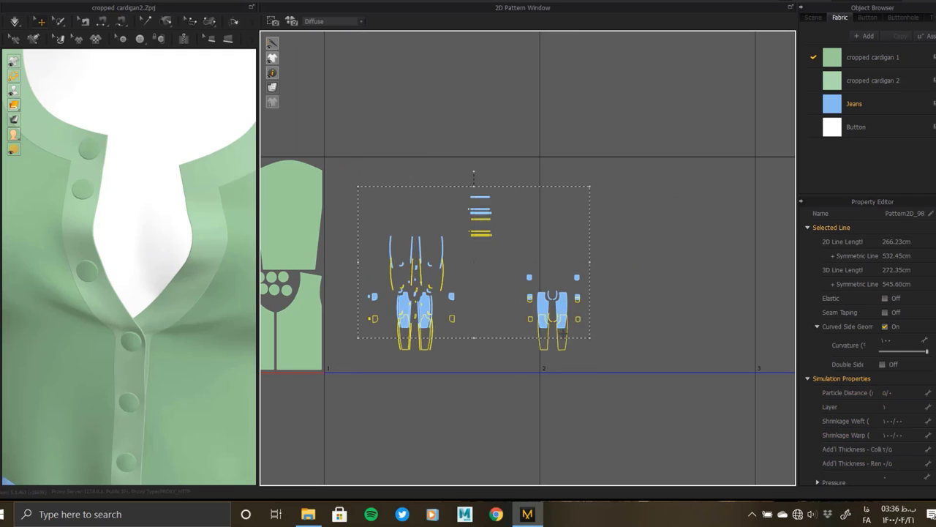
{"action": "left_click_drag", "start_coordinate": [595, 197], "coordinate": [595, 220]}
{"action": "key", "text": "ctrl+z"}
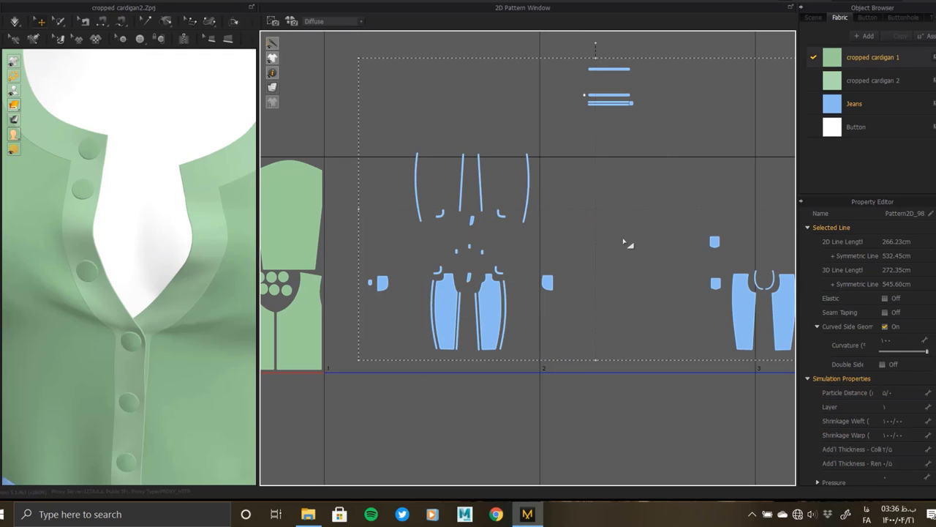
{"action": "left_click", "coordinate": [674, 278]}
Step: Move the right-hand small jeans pieces up beside the pocket pair
{"action": "left_click", "coordinate": [716, 283]}
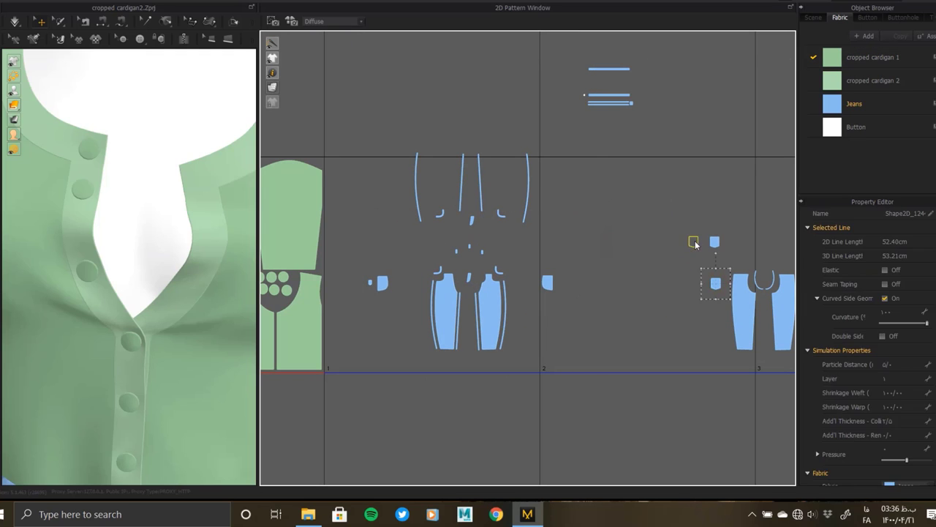
{"action": "left_click_drag", "start_coordinate": [706, 244], "coordinate": [704, 242]}
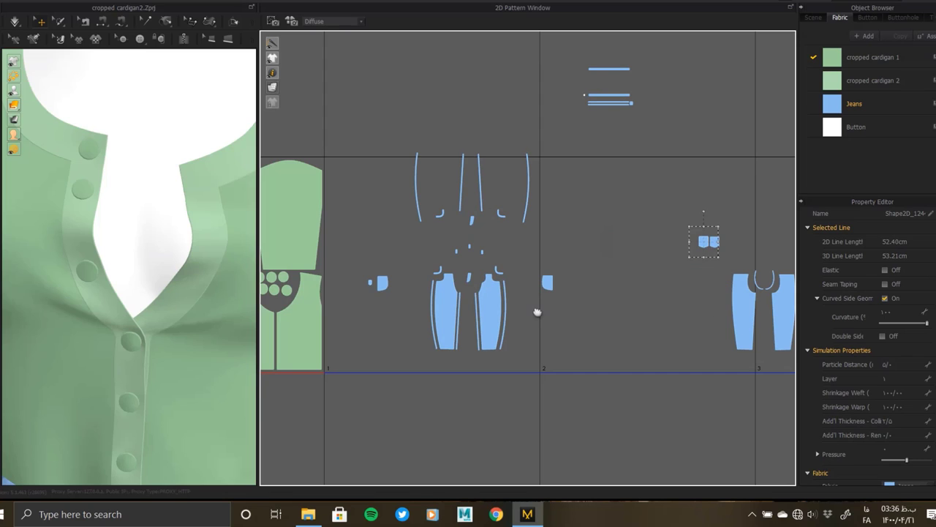
{"action": "middle_click_drag", "start_coordinate": [537, 312], "coordinate": [517, 310]}
{"action": "left_click", "coordinate": [629, 286]}
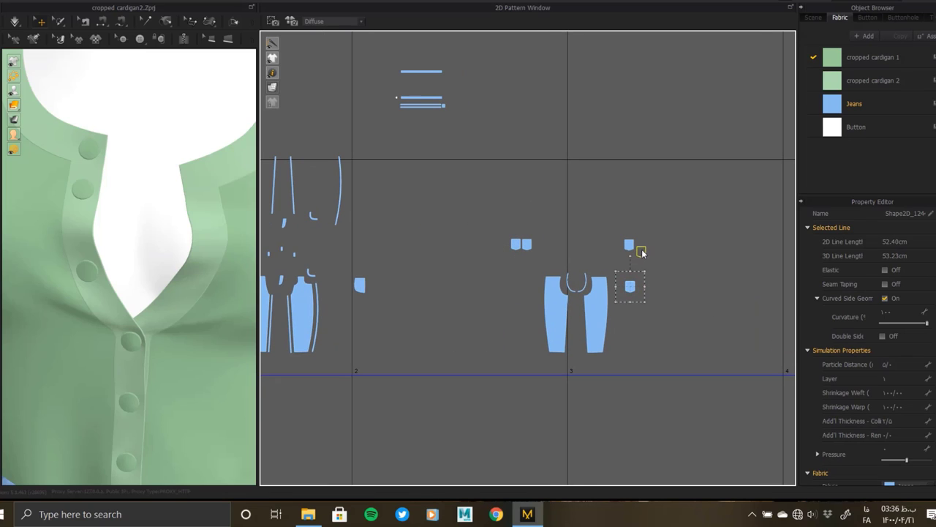
{"action": "left_click_drag", "start_coordinate": [641, 248], "coordinate": [640, 246]}
{"action": "middle_click_drag", "start_coordinate": [421, 329], "coordinate": [590, 304]}
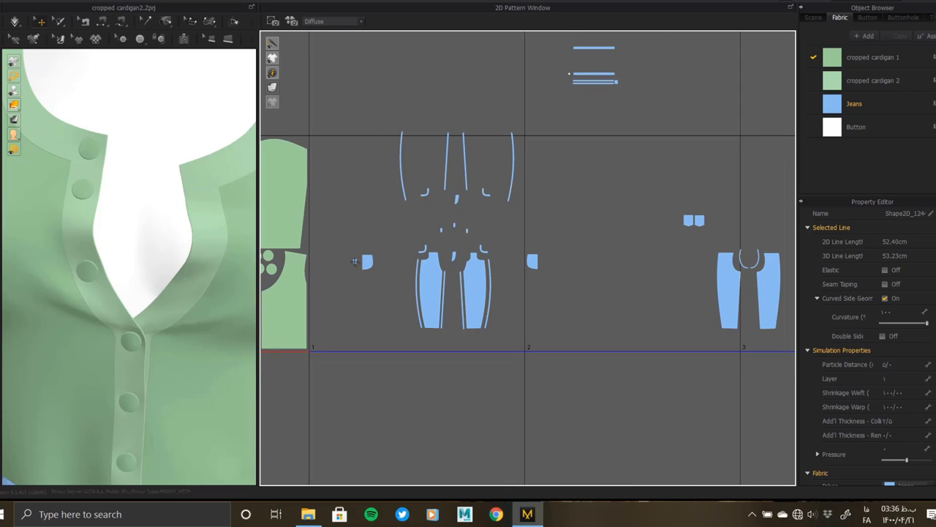
Step: Gather the remaining pocket pieces into one cluster beside the leg pieces
{"action": "left_click", "coordinate": [367, 259]}
{"action": "left_click", "coordinate": [367, 261]}
{"action": "left_click_drag", "start_coordinate": [368, 261], "coordinate": [544, 265]}
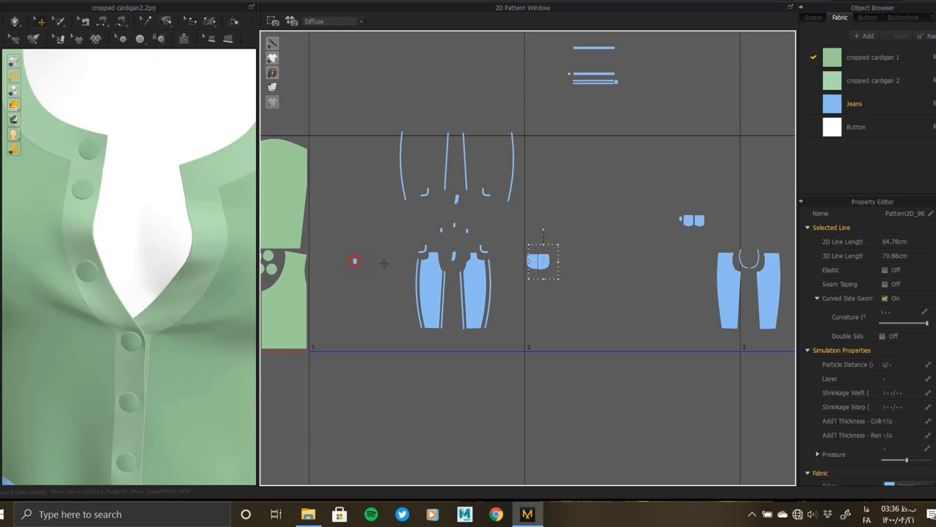
{"action": "key", "text": "ctrl+z"}
{"action": "left_click", "coordinate": [680, 224]}
{"action": "left_click", "coordinate": [525, 242]}
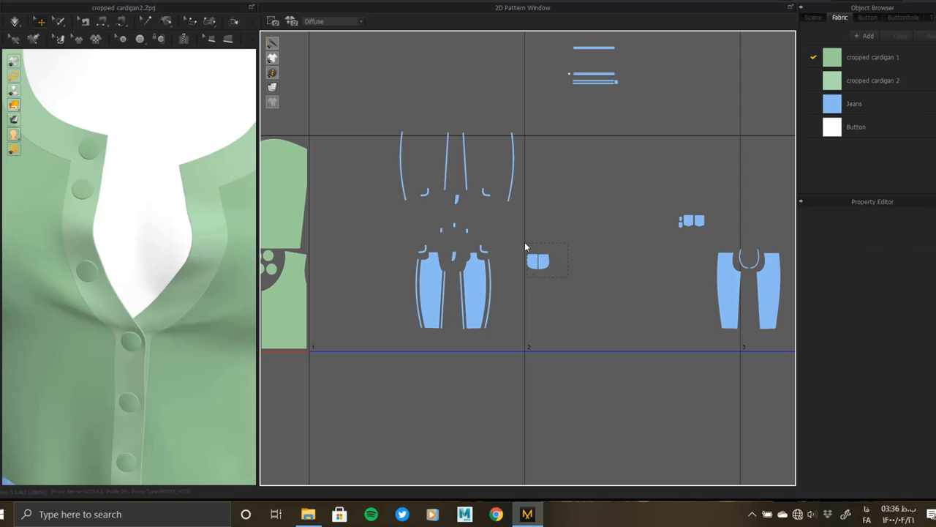
{"action": "left_click_drag", "start_coordinate": [538, 261], "coordinate": [695, 199]}
{"action": "middle_click_drag", "start_coordinate": [604, 262], "coordinate": [405, 276]}
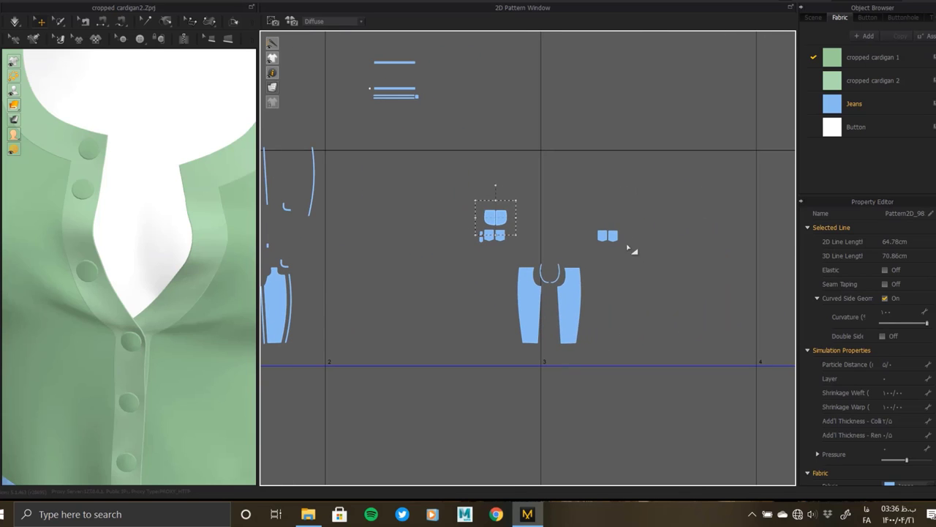
{"action": "left_click", "coordinate": [607, 235]}
{"action": "scroll", "coordinate": [468, 268], "scroll_direction": "up", "scroll_amount": 2}
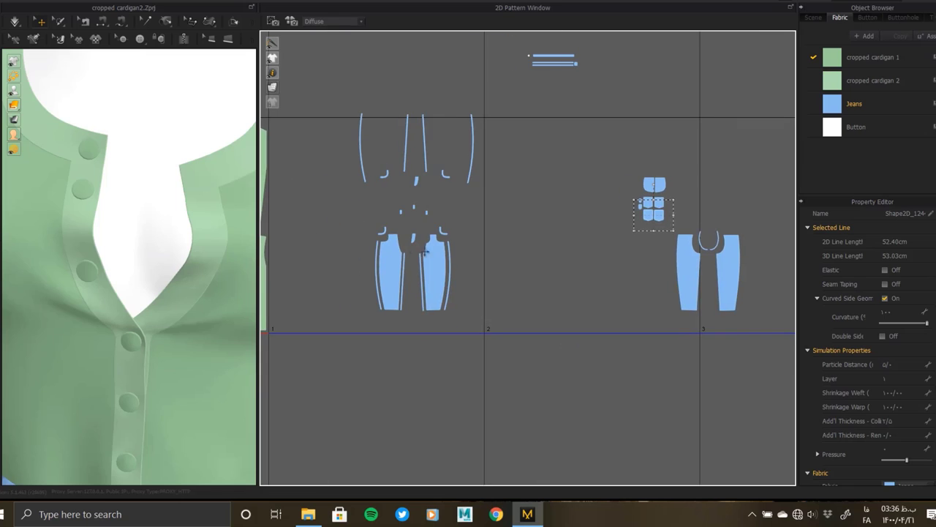
{"action": "scroll", "coordinate": [439, 241], "scroll_direction": "up", "scroll_amount": 2}
Step: Select the trouser leg strips and shift the small curved piece above the right leg
{"action": "scroll", "coordinate": [534, 254], "scroll_direction": "up", "scroll_amount": 2}
{"action": "scroll", "coordinate": [439, 235], "scroll_direction": "up", "scroll_amount": 1}
{"action": "left_click", "coordinate": [420, 227]}
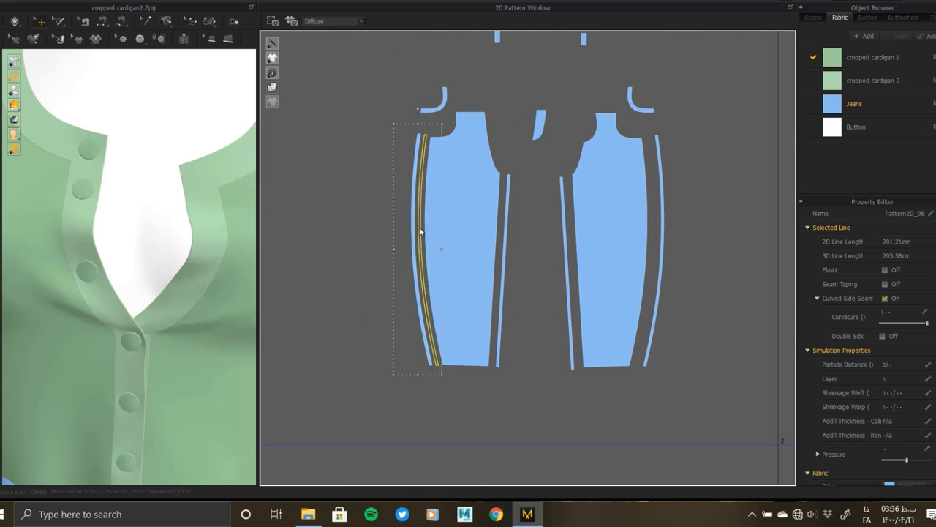
{"action": "left_click", "coordinate": [504, 243]}
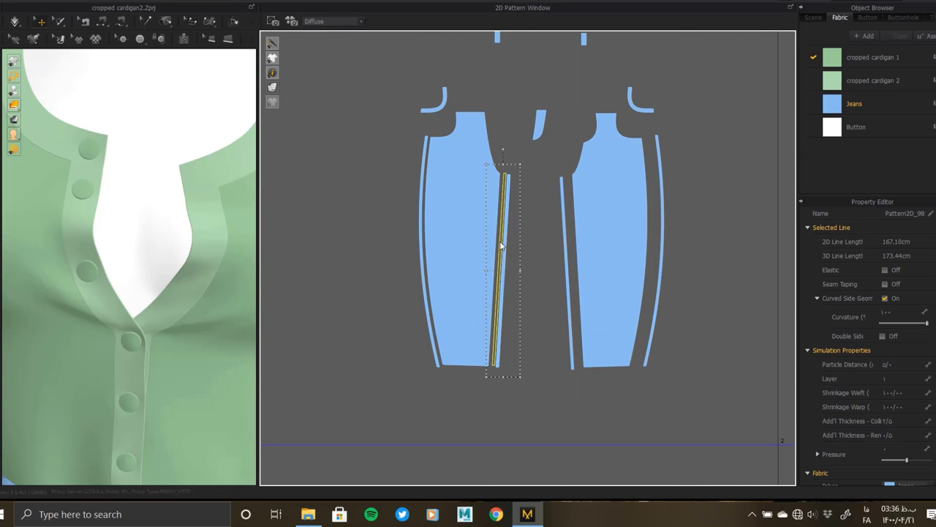
{"action": "left_click", "coordinate": [575, 256]}
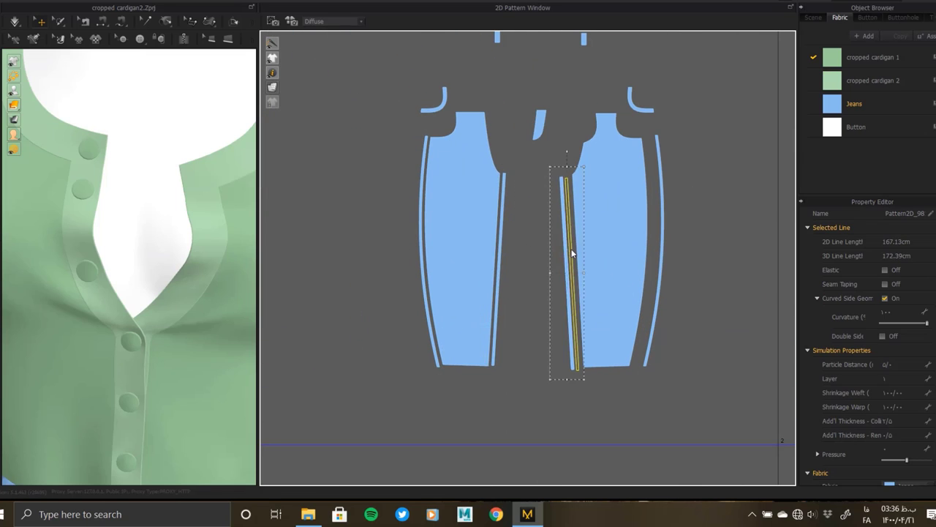
{"action": "left_click", "coordinate": [653, 245]}
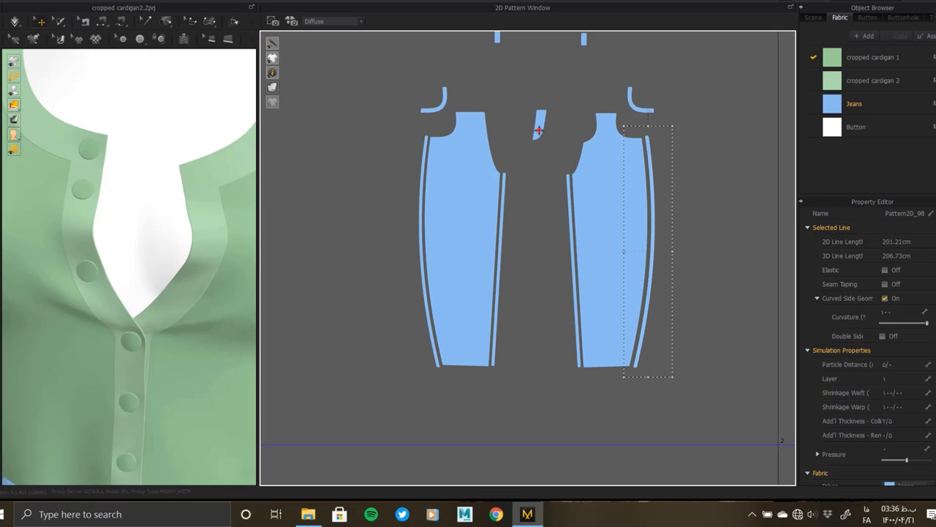
{"action": "left_click_drag", "start_coordinate": [540, 125], "coordinate": [545, 45]}
Step: Fit the J-shaped curved piece onto the right leg's top corner
{"action": "left_click", "coordinate": [439, 112]}
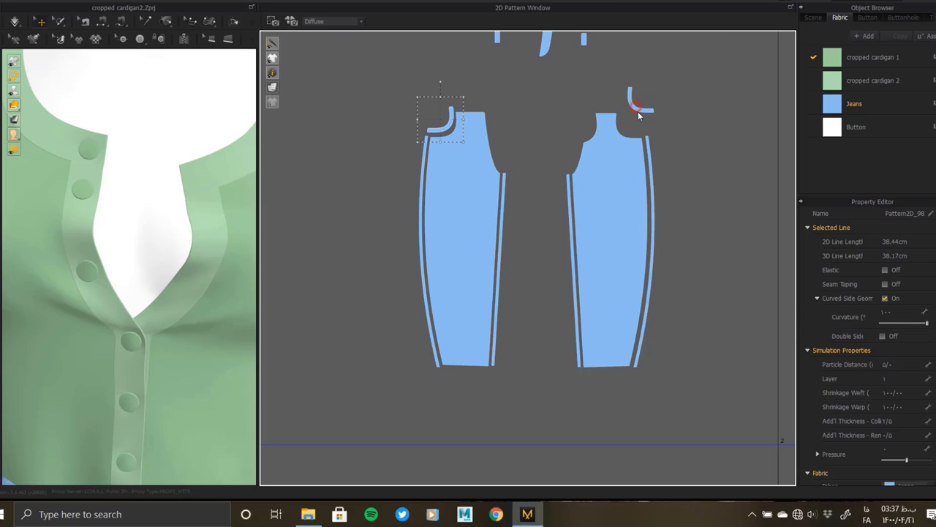
{"action": "left_click_drag", "start_coordinate": [638, 111], "coordinate": [619, 142]}
{"action": "scroll", "coordinate": [571, 177], "scroll_direction": "down", "scroll_amount": 1}
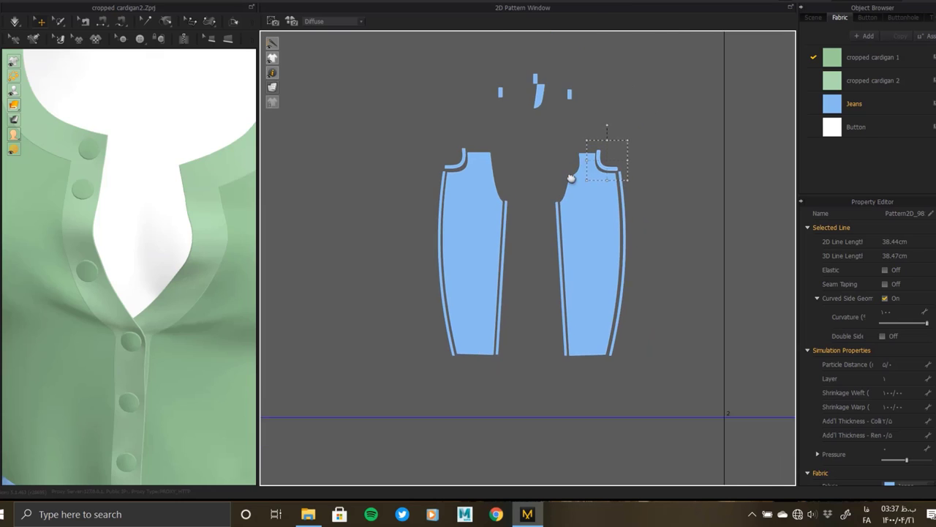
{"action": "middle_click_drag", "start_coordinate": [571, 177], "coordinate": [562, 226]}
{"action": "left_click_drag", "start_coordinate": [531, 150], "coordinate": [553, 235]}
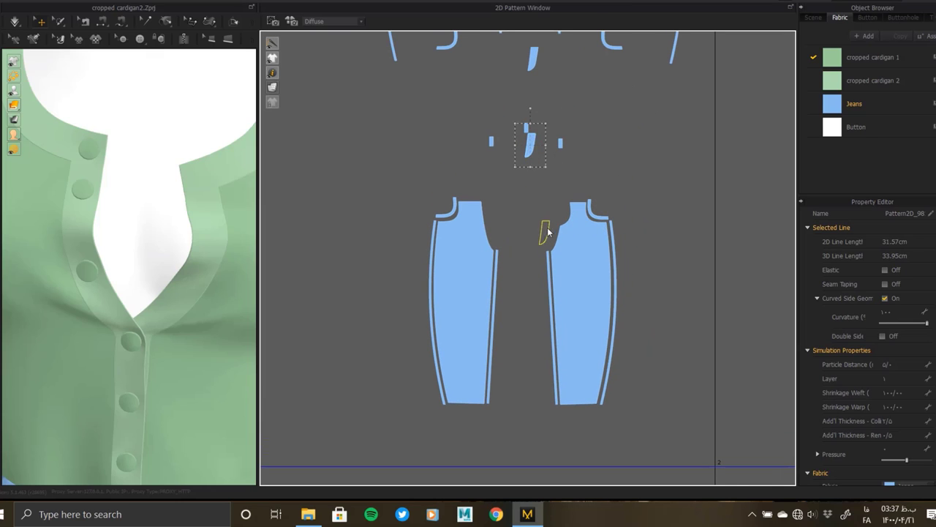
Step: Pack the small rectangle tabs onto the right leg's top
{"action": "left_click", "coordinate": [532, 128]}
{"action": "left_click_drag", "start_coordinate": [526, 128], "coordinate": [562, 214]}
{"action": "left_click_drag", "start_coordinate": [561, 143], "coordinate": [560, 213]}
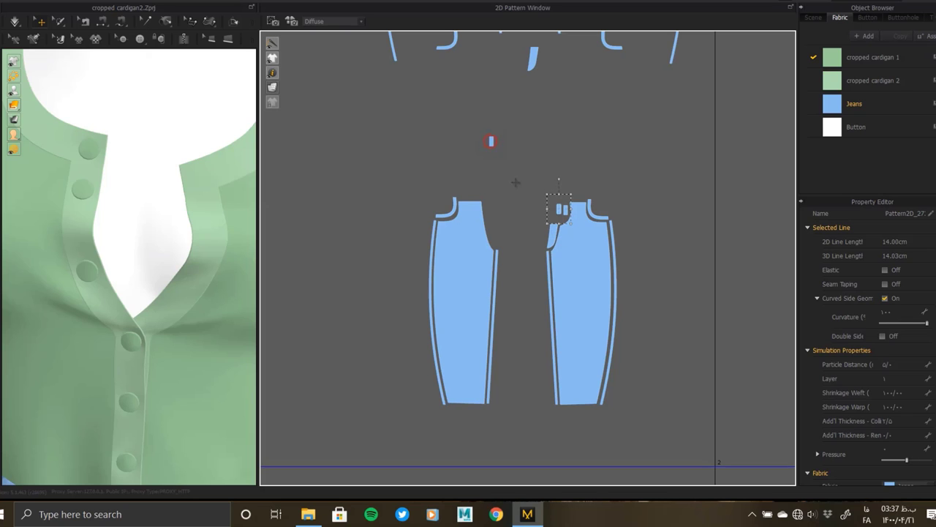
{"action": "left_click_drag", "start_coordinate": [491, 141], "coordinate": [549, 214]}
{"action": "scroll", "coordinate": [526, 151], "scroll_direction": "down", "scroll_amount": 2}
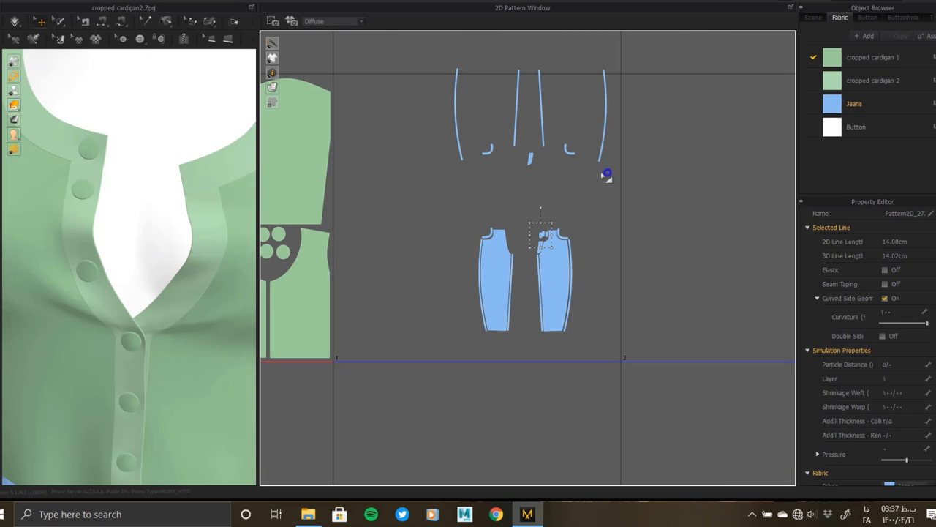
Step: Nudge the top trouser piece up and place the small hook piece on the right leg's top
{"action": "scroll", "coordinate": [607, 174], "scroll_direction": "down", "scroll_amount": 1}
{"action": "middle_click_drag", "start_coordinate": [606, 174], "coordinate": [513, 193]}
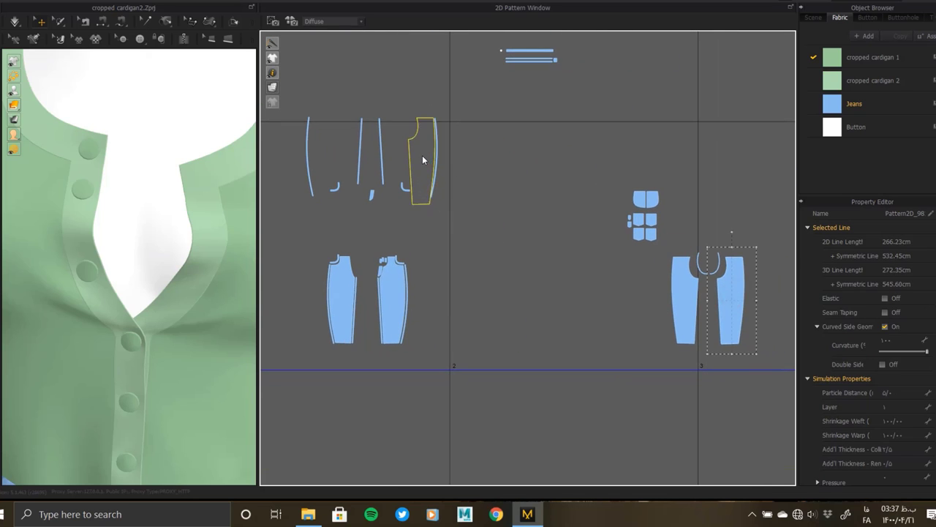
{"action": "mouse_move", "coordinate": [421, 154]}
{"action": "left_mouse_down"}
{"action": "mouse_move", "coordinate": [515, 274]}
{"action": "mouse_move", "coordinate": [421, 149]}
{"action": "left_mouse_up"}
{"action": "left_click", "coordinate": [422, 150]}
{"action": "left_click", "coordinate": [404, 189]}
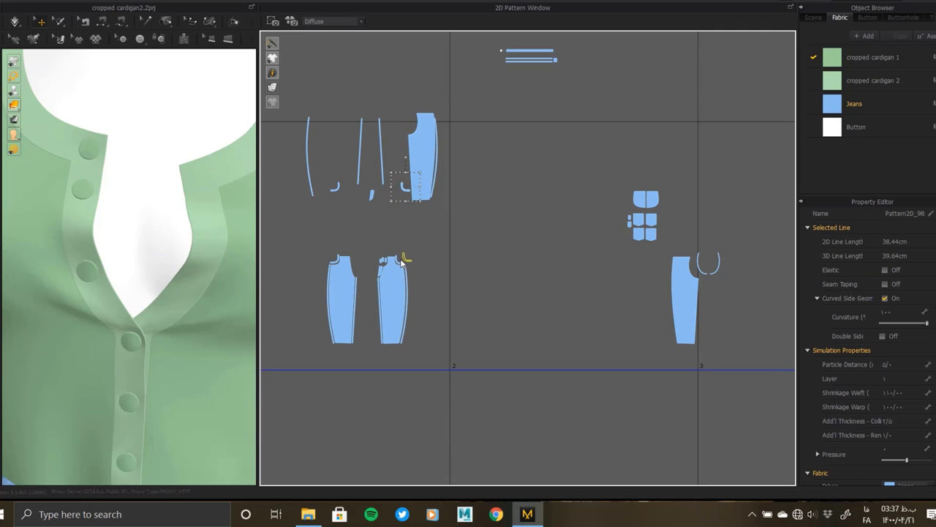
{"action": "scroll", "coordinate": [381, 263], "scroll_direction": "up", "scroll_amount": 3}
{"action": "middle_click_drag", "start_coordinate": [381, 263], "coordinate": [662, 257]}
{"action": "left_click", "coordinate": [453, 154]}
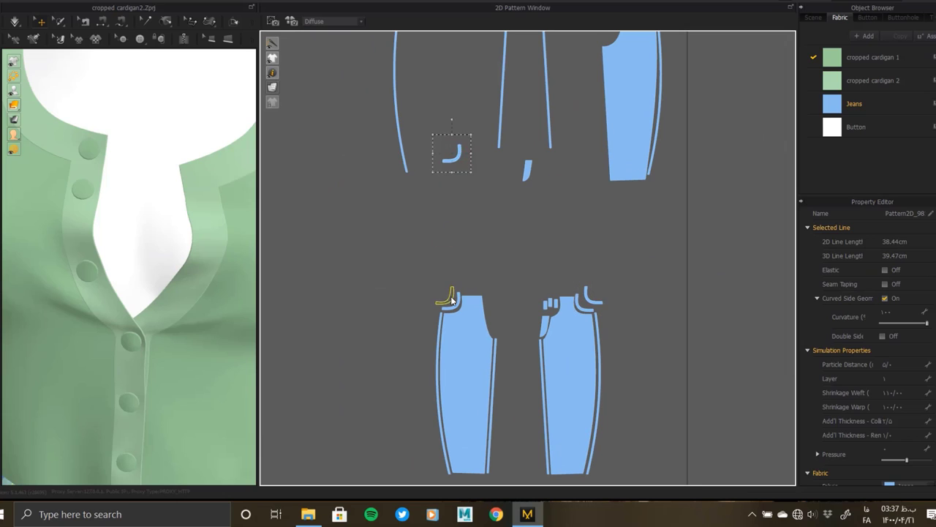
{"action": "left_click_drag", "start_coordinate": [453, 154], "coordinate": [448, 297]}
{"action": "left_click_drag", "start_coordinate": [587, 302], "coordinate": [582, 304]}
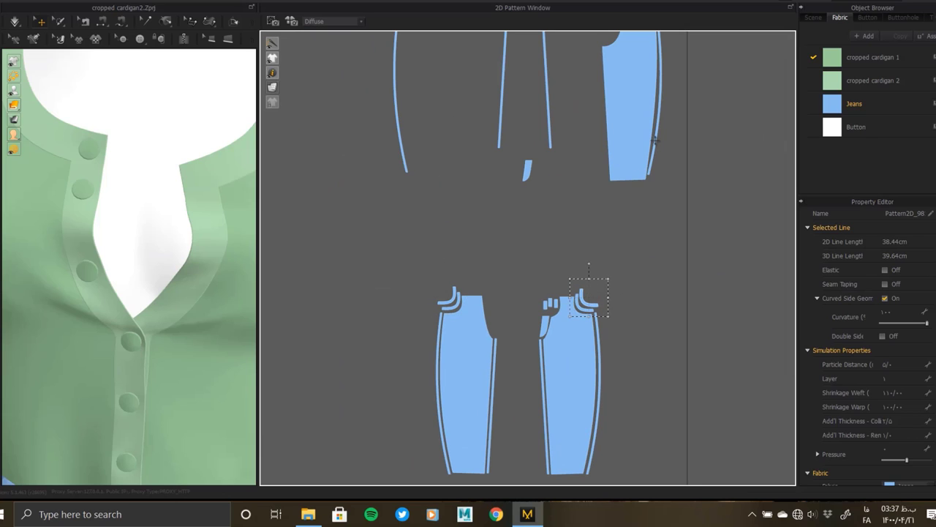
Step: Line the seam strips up beside the left leg and drop the small piece onto it
{"action": "left_click", "coordinate": [605, 413]}
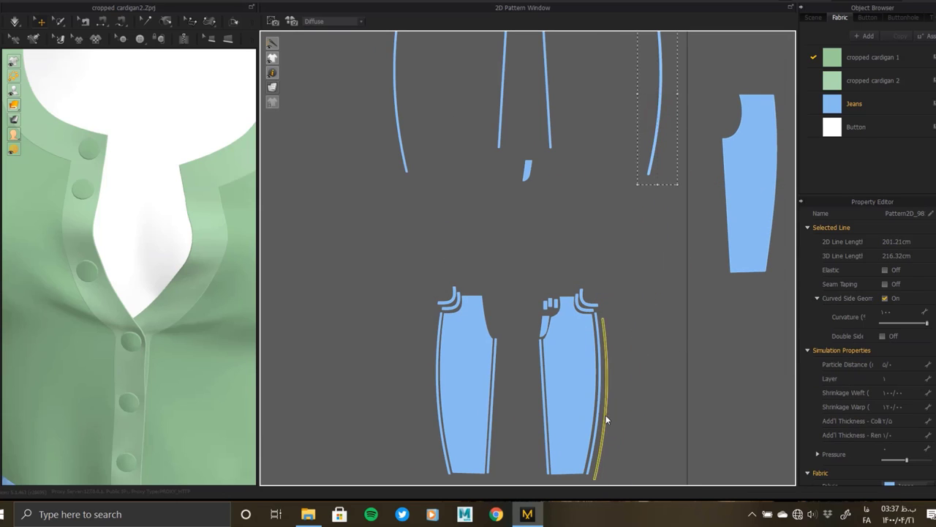
{"action": "left_click_drag", "start_coordinate": [417, 428], "coordinate": [435, 422]}
{"action": "left_click", "coordinate": [496, 434]}
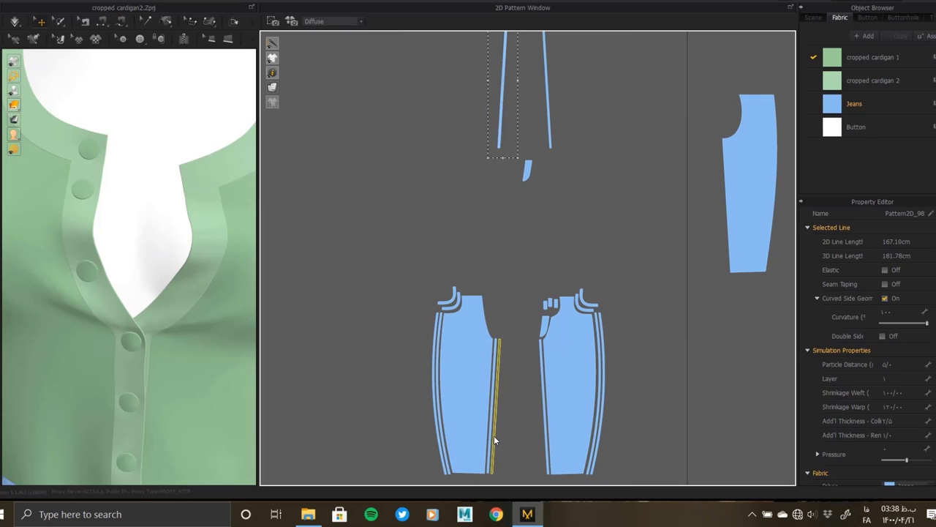
{"action": "left_click", "coordinate": [541, 431]}
{"action": "left_click", "coordinate": [526, 169]}
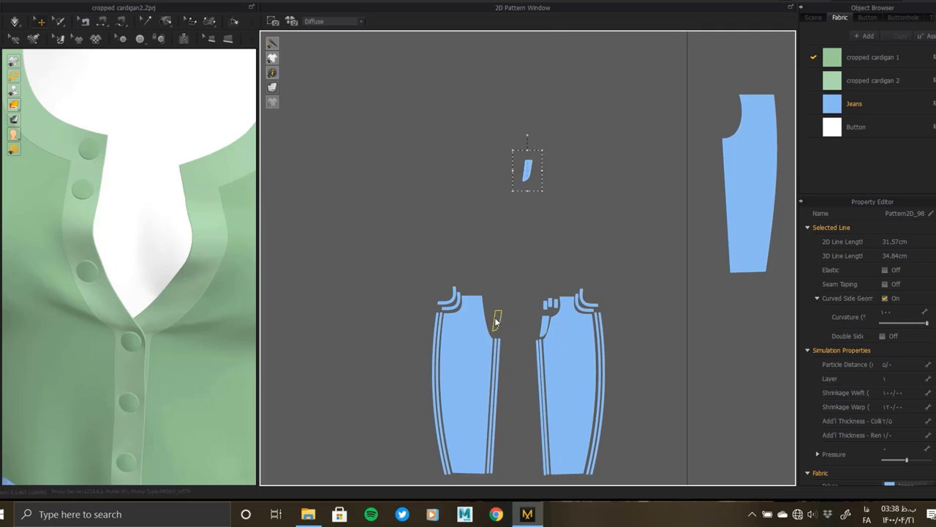
{"action": "left_click", "coordinate": [497, 322]}
{"action": "scroll", "coordinate": [497, 322], "scroll_direction": "down", "scroll_amount": 3}
Step: Arrange the tall leg pieces and U-shaped piece side by side
{"action": "left_click", "coordinate": [463, 212]}
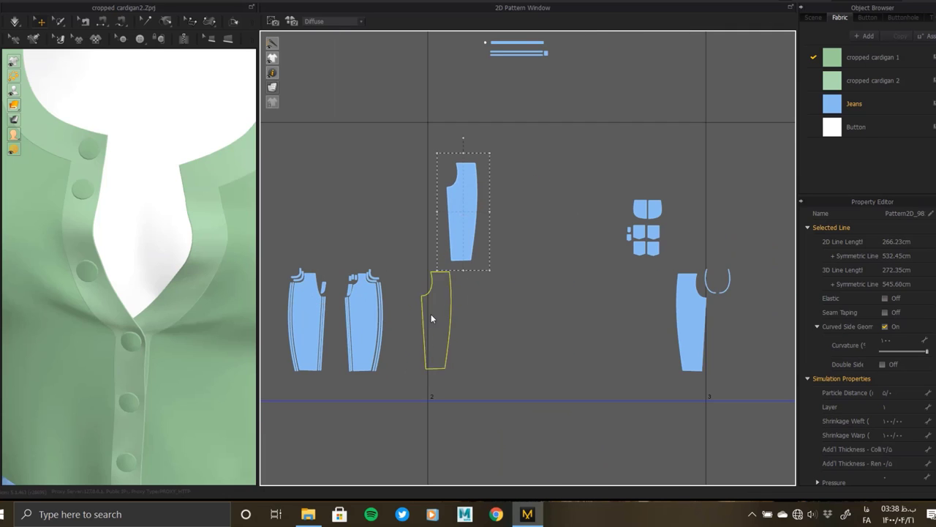
{"action": "left_click", "coordinate": [411, 316]}
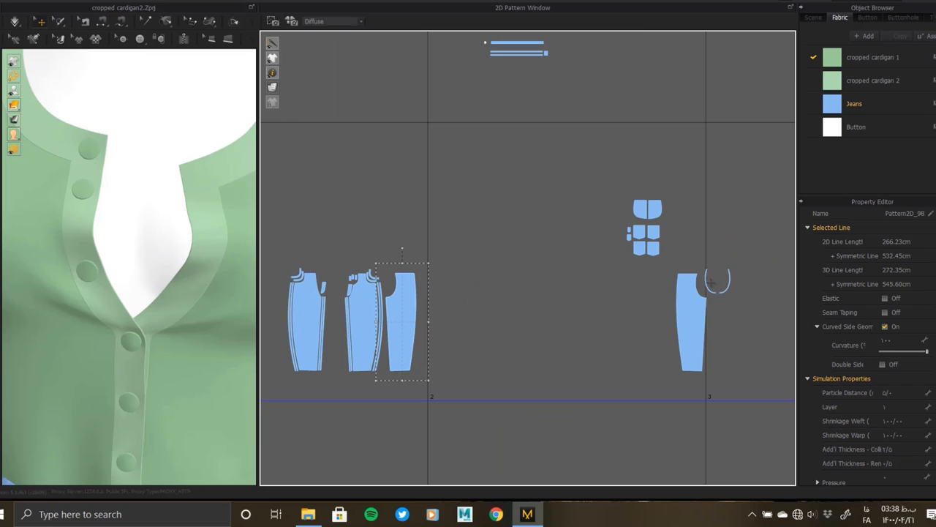
{"action": "left_click", "coordinate": [709, 282]}
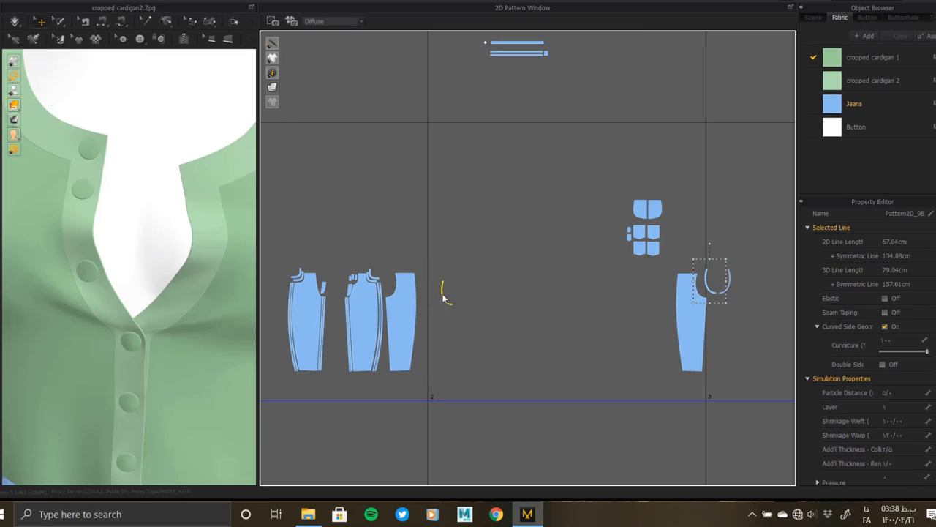
{"action": "left_click", "coordinate": [582, 295]}
{"action": "left_click", "coordinate": [702, 323]}
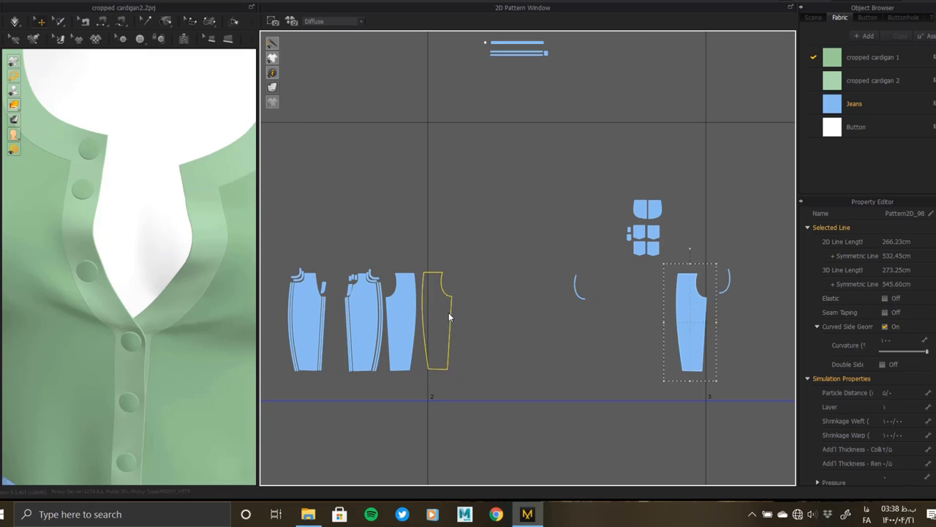
{"action": "left_click", "coordinate": [448, 312]}
Step: Place both small curved pieces beside the leg panels
{"action": "left_click", "coordinate": [578, 288]}
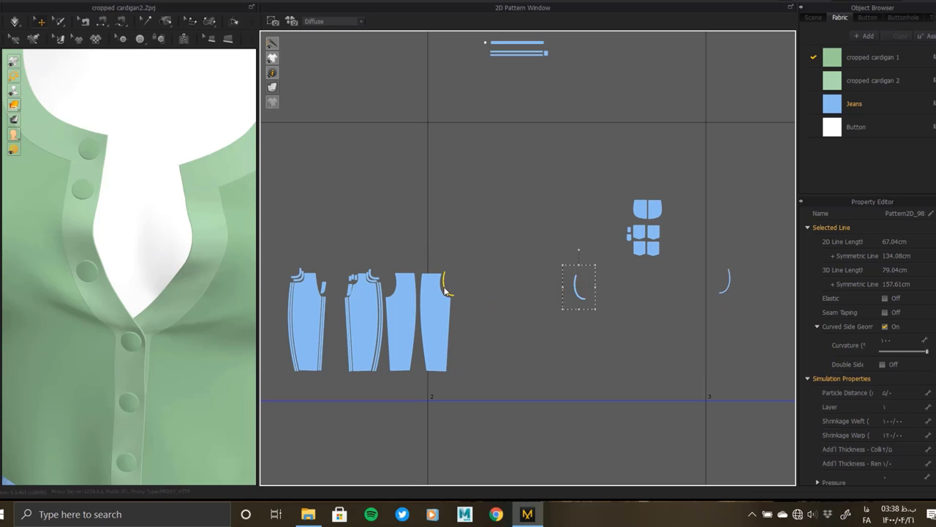
{"action": "left_click", "coordinate": [446, 291]}
{"action": "left_click", "coordinate": [723, 280]}
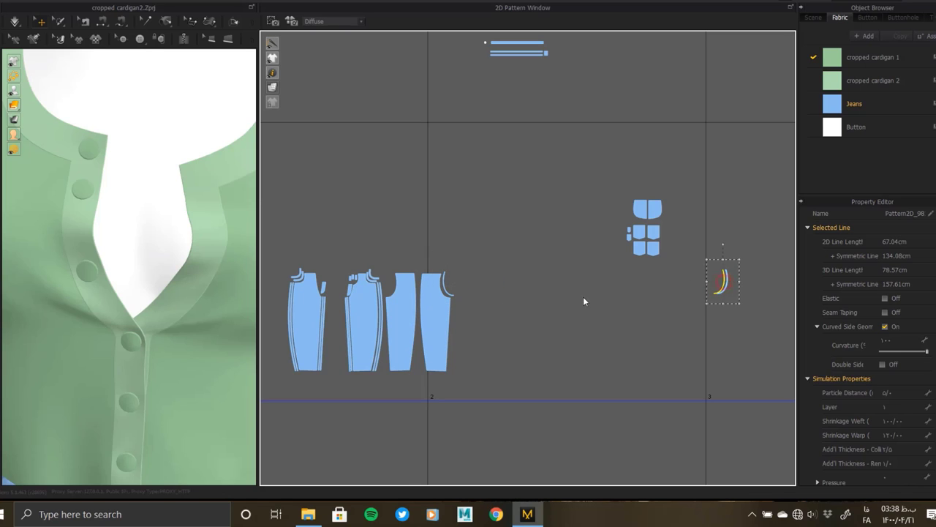
{"action": "left_click", "coordinate": [391, 285]}
{"action": "scroll", "coordinate": [469, 265], "scroll_direction": "up", "scroll_amount": 5}
{"action": "scroll", "coordinate": [468, 264], "scroll_direction": "down", "scroll_amount": 2}
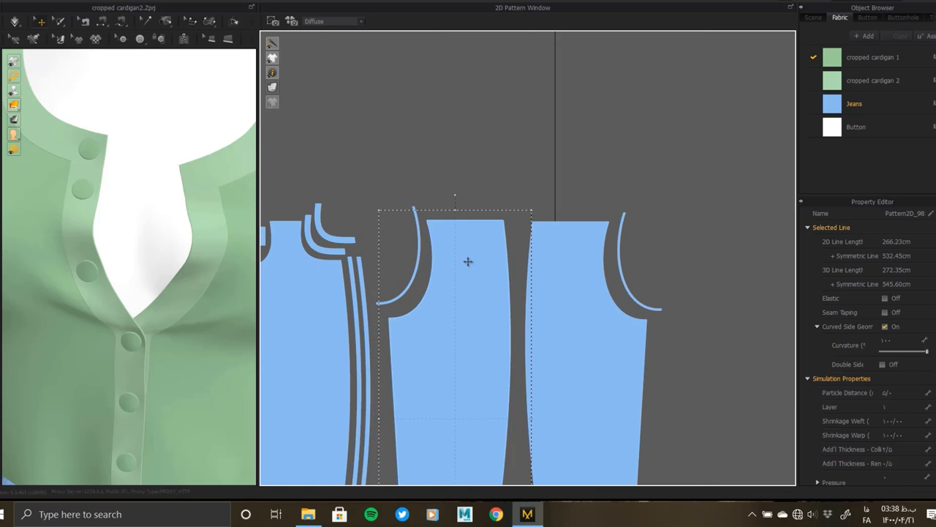
{"action": "left_click_drag", "start_coordinate": [420, 259], "coordinate": [425, 268]}
{"action": "left_click", "coordinate": [612, 278]}
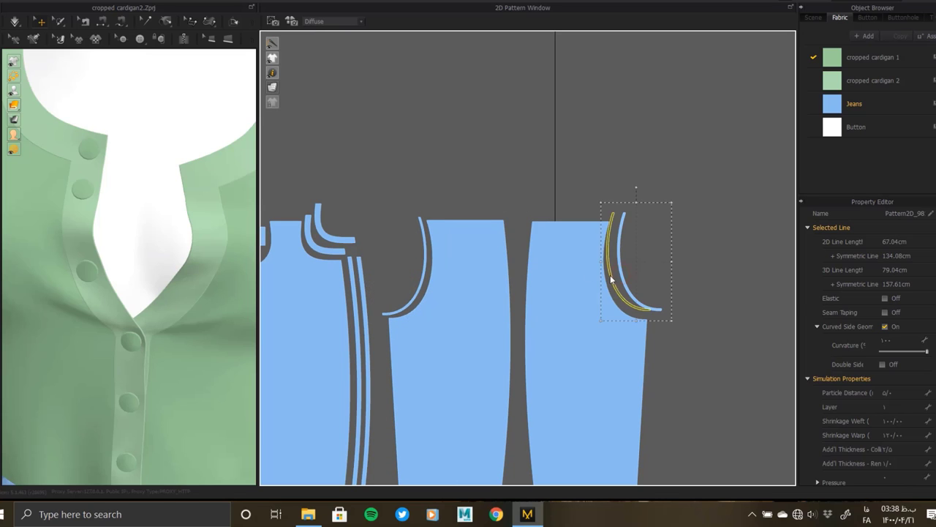
Step: Gather the pocket pieces and long strips with the legs and move the jeans group into tile 1–2
{"action": "scroll", "coordinate": [611, 253], "scroll_direction": "down", "scroll_amount": 6}
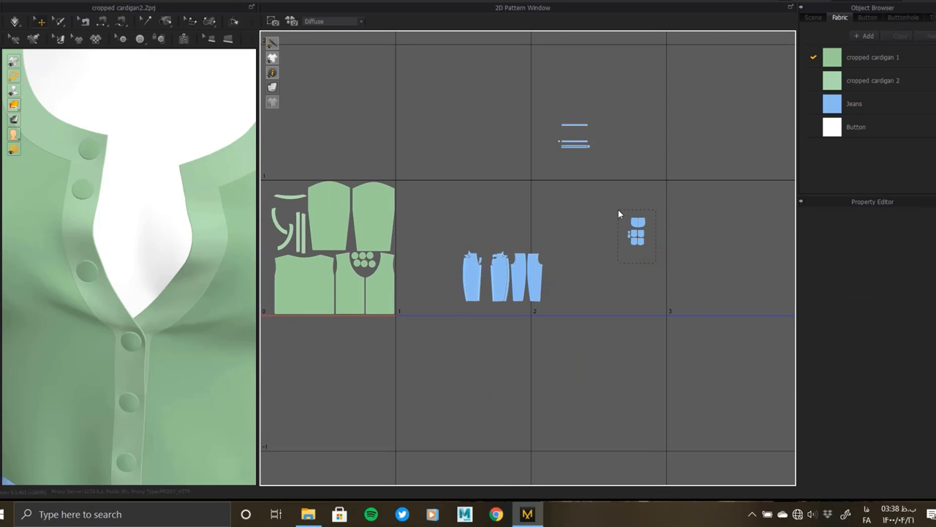
{"action": "left_click_drag", "start_coordinate": [619, 215], "coordinate": [516, 218]}
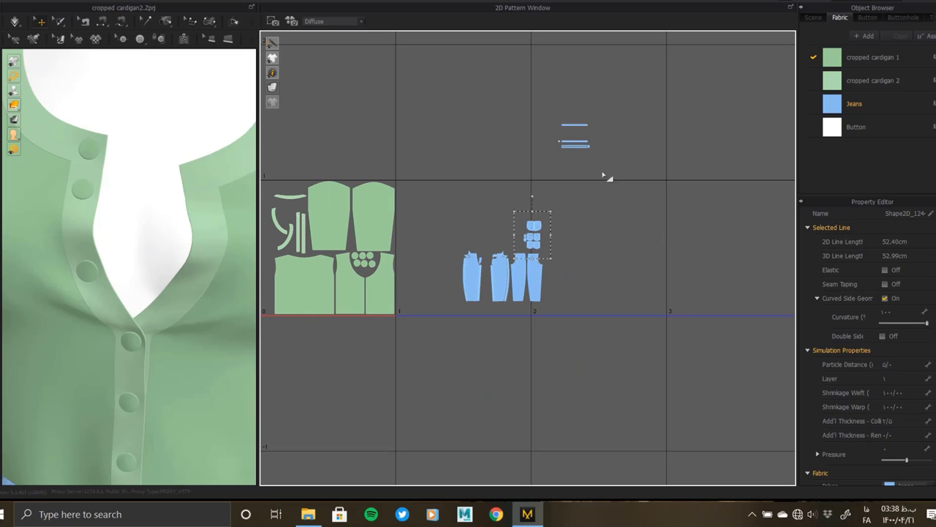
{"action": "left_click_drag", "start_coordinate": [604, 176], "coordinate": [550, 111]}
{"action": "left_click_drag", "start_coordinate": [575, 143], "coordinate": [500, 238]}
{"action": "left_click_drag", "start_coordinate": [574, 324], "coordinate": [453, 188]}
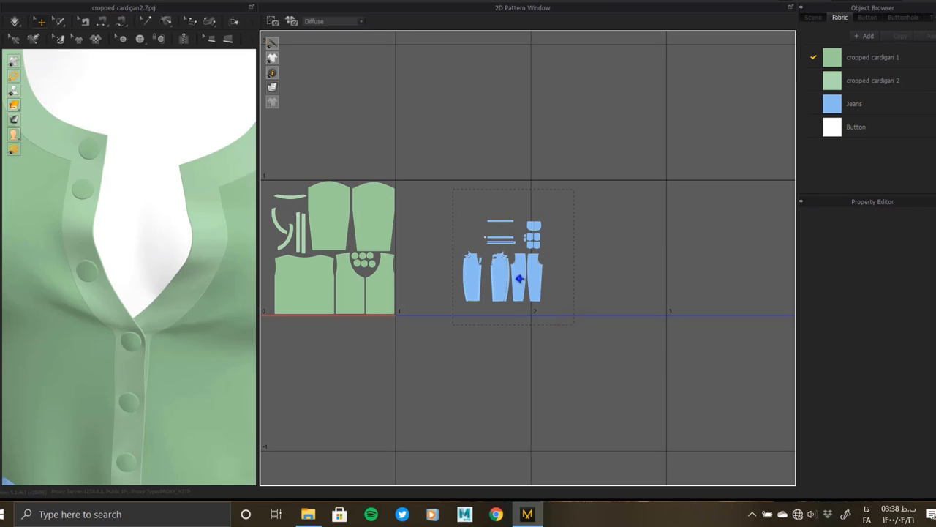
{"action": "scroll", "coordinate": [519, 278], "scroll_direction": "up", "scroll_amount": 5}
{"action": "left_click_drag", "start_coordinate": [567, 228], "coordinate": [525, 286]}
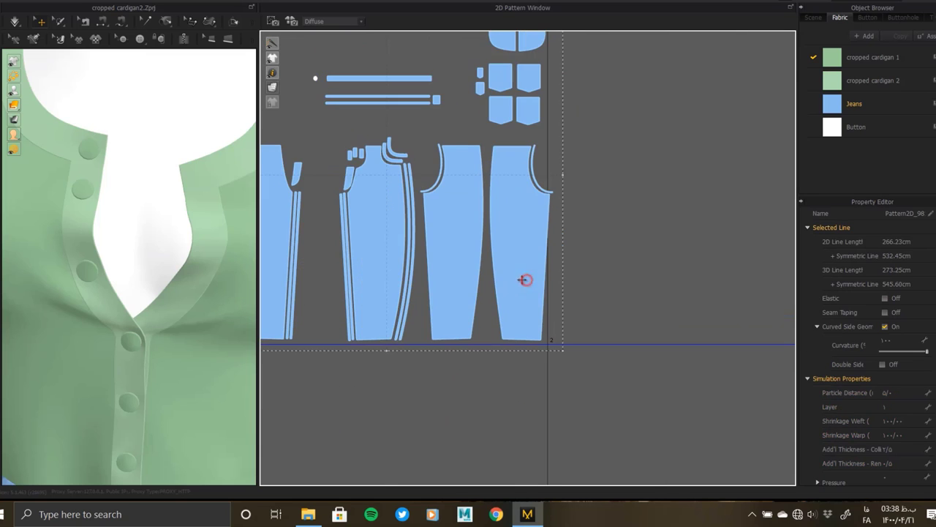
{"action": "scroll", "coordinate": [524, 283], "scroll_direction": "down", "scroll_amount": 5}
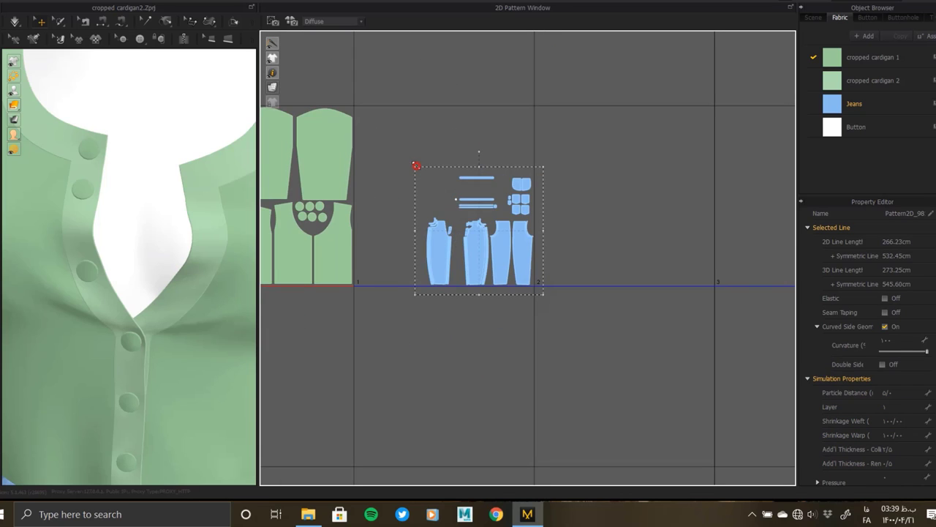
Step: Scale up the jeans UV group and move the first leg panels closer together
{"action": "left_click_drag", "start_coordinate": [416, 166], "coordinate": [347, 98]}
{"action": "left_click", "coordinate": [432, 305]}
{"action": "left_click_drag", "start_coordinate": [411, 302], "coordinate": [354, 174]}
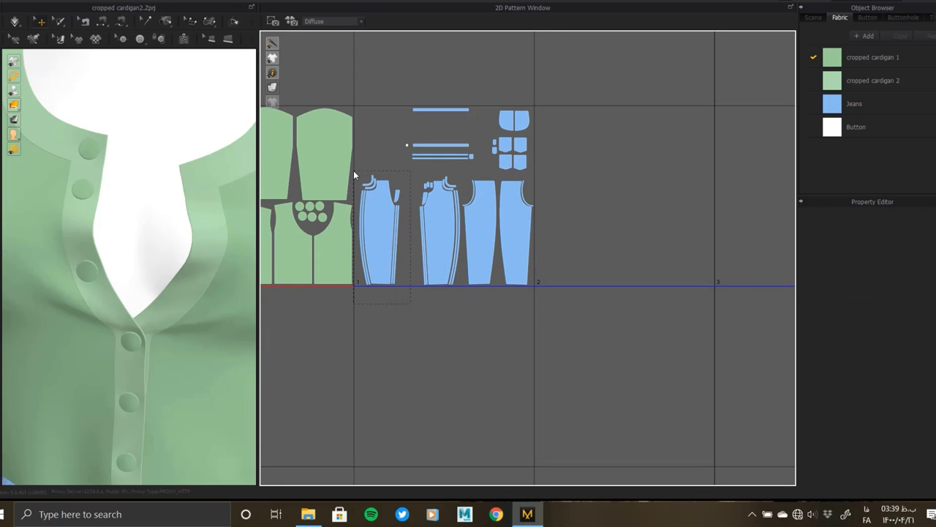
{"action": "left_click_drag", "start_coordinate": [399, 241], "coordinate": [420, 243]}
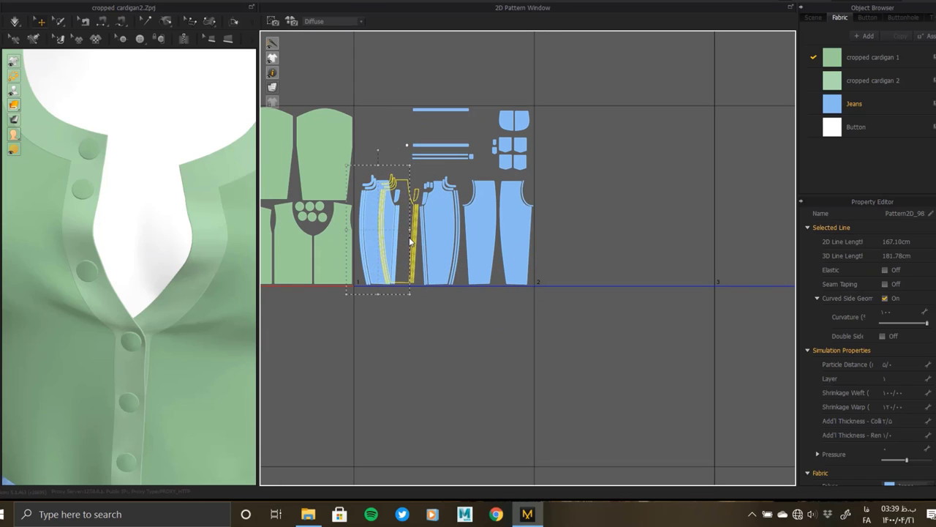
{"action": "scroll", "coordinate": [446, 192], "scroll_direction": "up", "scroll_amount": 5}
{"action": "scroll", "coordinate": [504, 226], "scroll_direction": "down", "scroll_amount": 3}
{"action": "scroll", "coordinate": [556, 330], "scroll_direction": "down", "scroll_amount": 2}
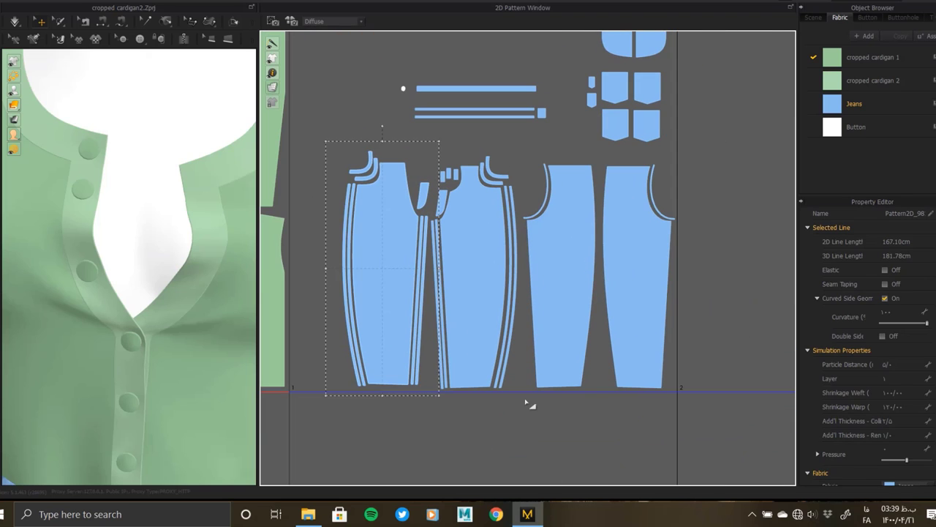
{"action": "left_click_drag", "start_coordinate": [488, 246], "coordinate": [494, 245]}
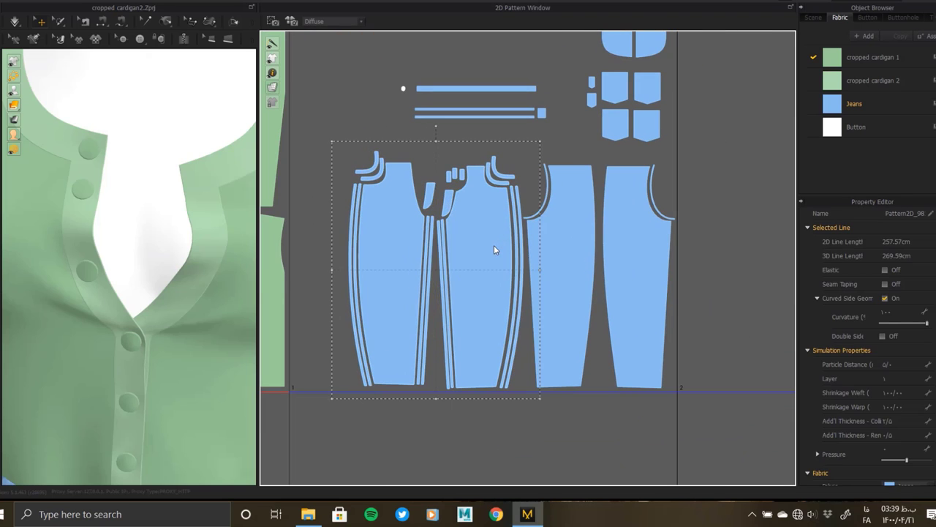
Step: Scale all jeans pieces up again with the corner handle so they fill their tile
{"action": "left_click", "coordinate": [571, 246]}
{"action": "left_click", "coordinate": [548, 195]}
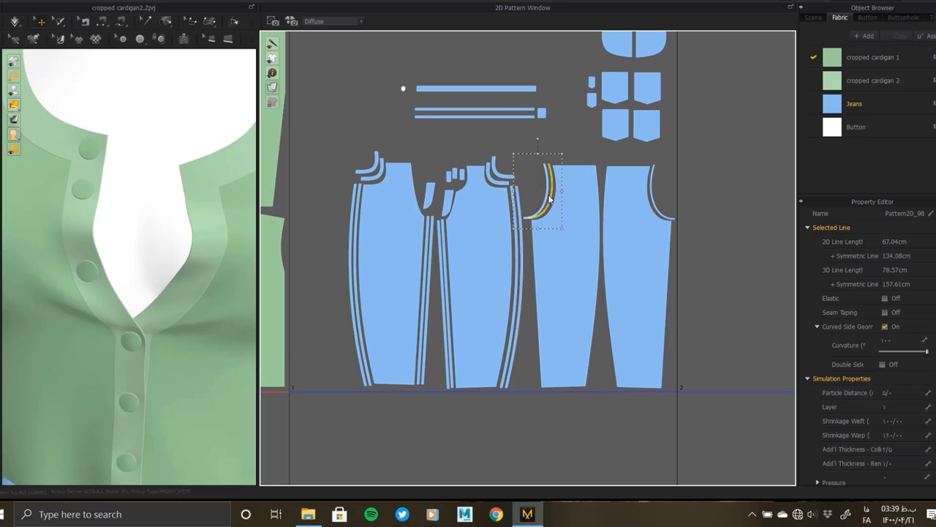
{"action": "left_click_drag", "start_coordinate": [524, 402], "coordinate": [338, 144]}
{"action": "left_click", "coordinate": [483, 236]}
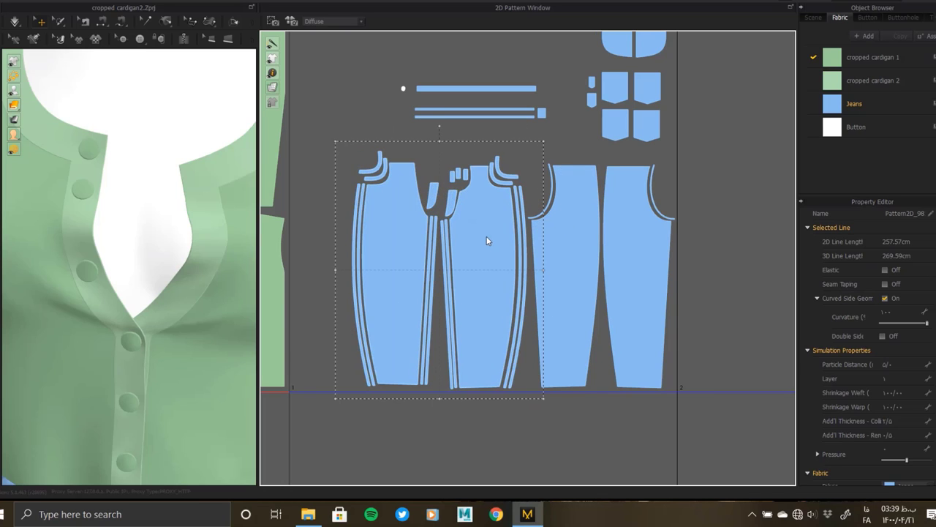
{"action": "scroll", "coordinate": [590, 261], "scroll_direction": "down", "scroll_amount": 3}
{"action": "mouse_move", "coordinate": [627, 355]}
{"action": "left_mouse_down"}
{"action": "mouse_move", "coordinate": [433, 116]}
{"action": "mouse_move", "coordinate": [393, 40]}
{"action": "left_mouse_up"}
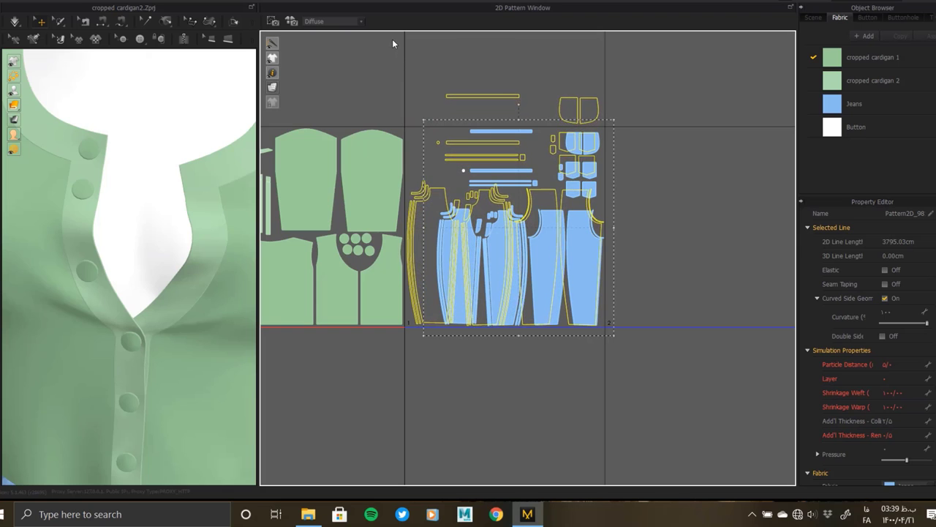
{"action": "scroll", "coordinate": [402, 257], "scroll_direction": "up", "scroll_amount": 3}
{"action": "scroll", "coordinate": [546, 200], "scroll_direction": "up", "scroll_amount": 2}
{"action": "scroll", "coordinate": [679, 177], "scroll_direction": "down", "scroll_amount": 2}
{"action": "scroll", "coordinate": [679, 176], "scroll_direction": "up", "scroll_amount": 2}
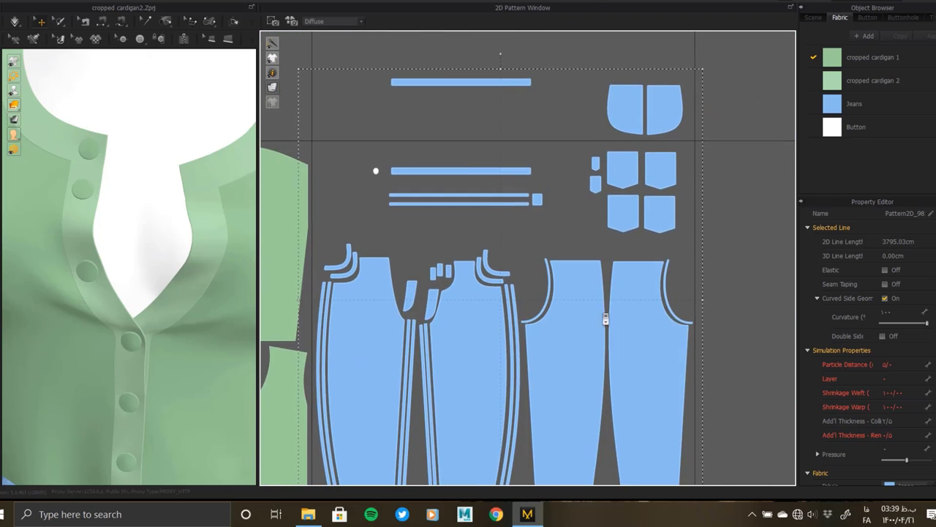
{"action": "scroll", "coordinate": [586, 256], "scroll_direction": "down", "scroll_amount": 1}
{"action": "scroll", "coordinate": [419, 290], "scroll_direction": "up", "scroll_amount": 2}
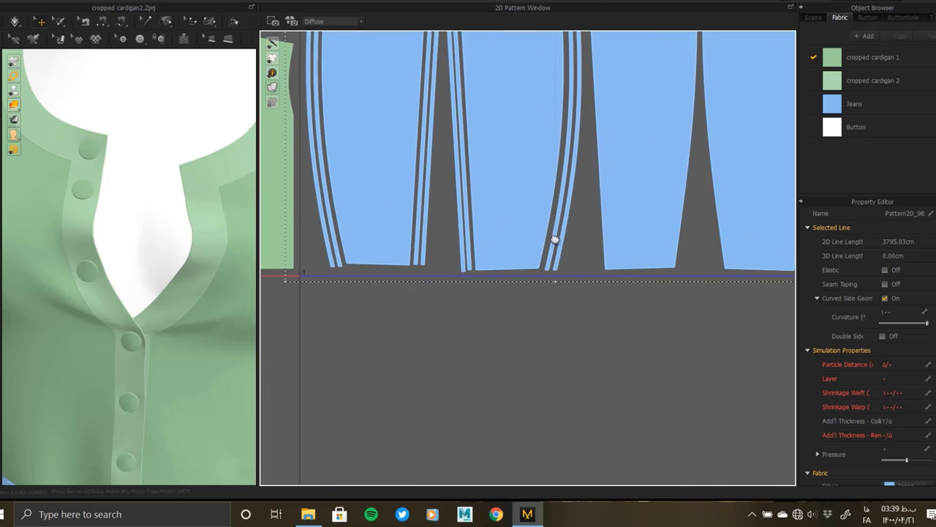
{"action": "scroll", "coordinate": [518, 345], "scroll_direction": "down", "scroll_amount": 1}
{"action": "left_click", "coordinate": [673, 207]}
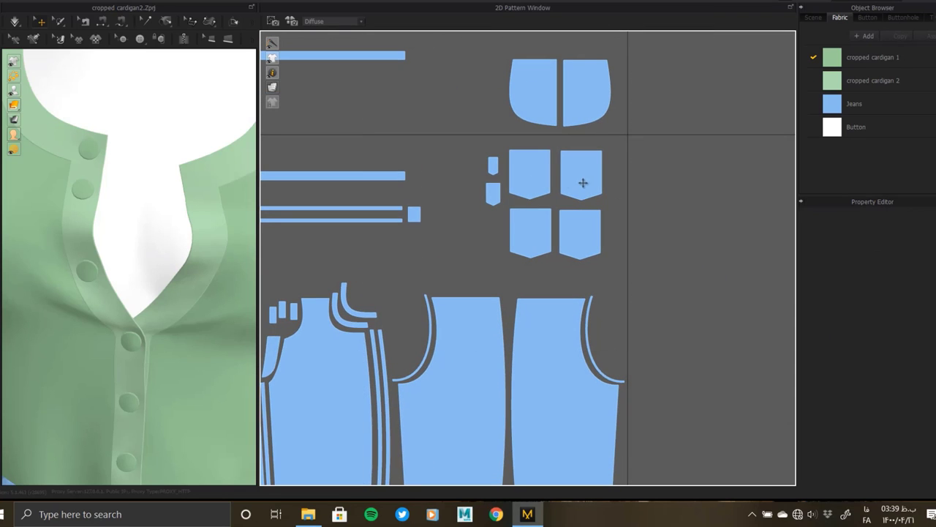
{"action": "scroll", "coordinate": [429, 195], "scroll_direction": "up", "scroll_amount": 2}
Step: Stack the jeans strips together in a single column
{"action": "scroll", "coordinate": [627, 255], "scroll_direction": "down", "scroll_amount": 3}
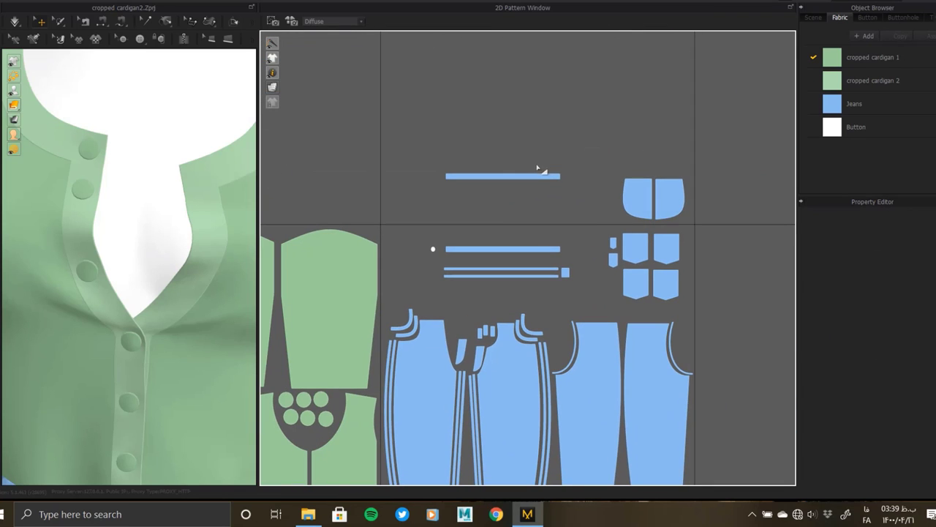
{"action": "left_click_drag", "start_coordinate": [539, 176], "coordinate": [589, 238]}
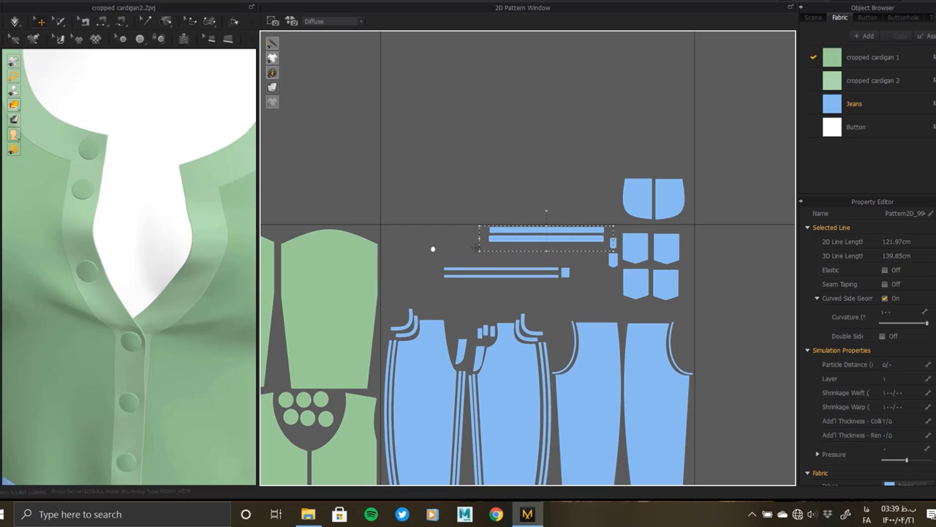
{"action": "left_click", "coordinate": [610, 276]}
{"action": "left_click_drag", "start_coordinate": [561, 270], "coordinate": [601, 246]}
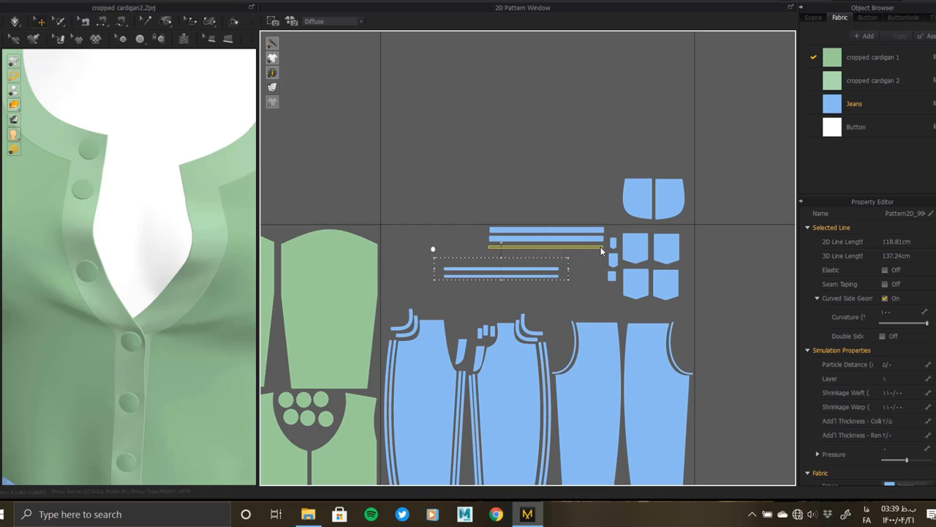
{"action": "left_click_drag", "start_coordinate": [537, 271], "coordinate": [583, 256]}
Step: Enlarge the button dot, move it below the strips, and return to Simulation mode
{"action": "left_click", "coordinate": [432, 248]}
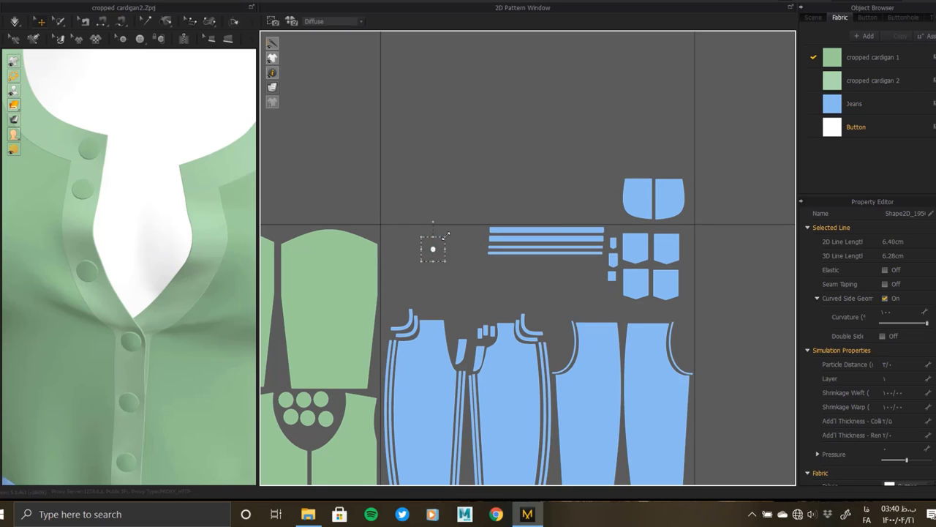
{"action": "mouse_move", "coordinate": [440, 242]}
{"action": "left_mouse_down"}
{"action": "mouse_move", "coordinate": [479, 229]}
{"action": "mouse_move", "coordinate": [610, 297]}
{"action": "left_mouse_up"}
{"action": "left_click_drag", "start_coordinate": [654, 197], "coordinate": [559, 296]}
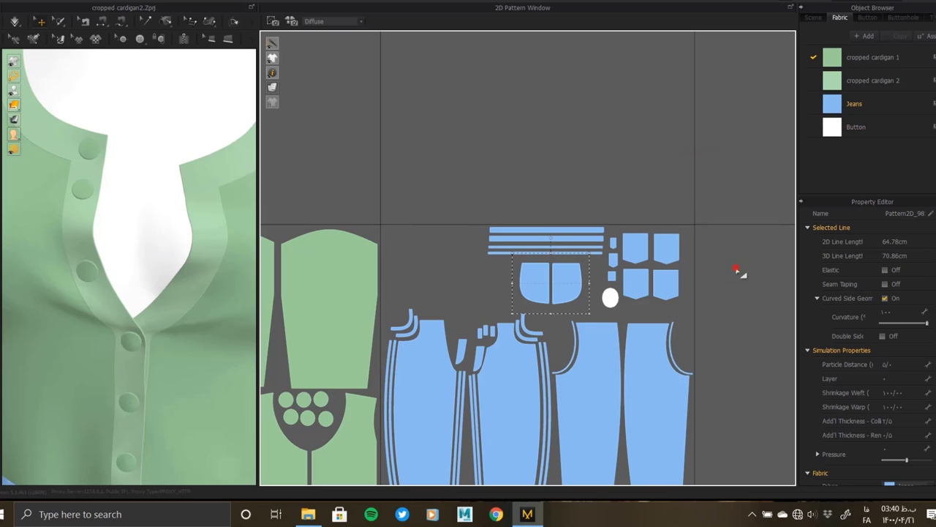
{"action": "scroll", "coordinate": [527, 260], "scroll_direction": "down", "scroll_amount": 3}
{"action": "scroll", "coordinate": [528, 261], "scroll_direction": "down", "scroll_amount": 2}
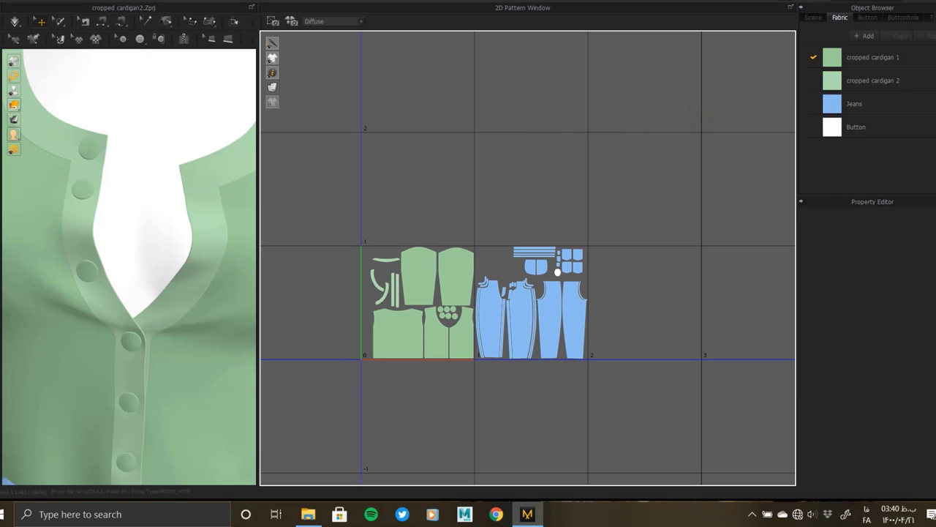
{"action": "left_click", "coordinate": [873, 7]}
{"action": "left_click", "coordinate": [863, 14]}
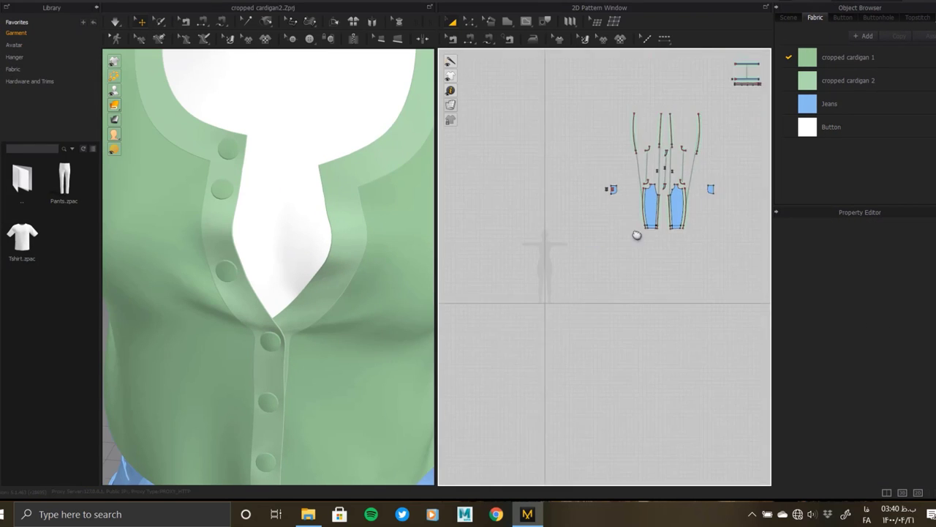
Step: Save the cropped cardigan2 project, reset to front view, and show the export formats
{"action": "left_click", "coordinate": [26, 3]}
{"action": "left_click", "coordinate": [30, 52]}
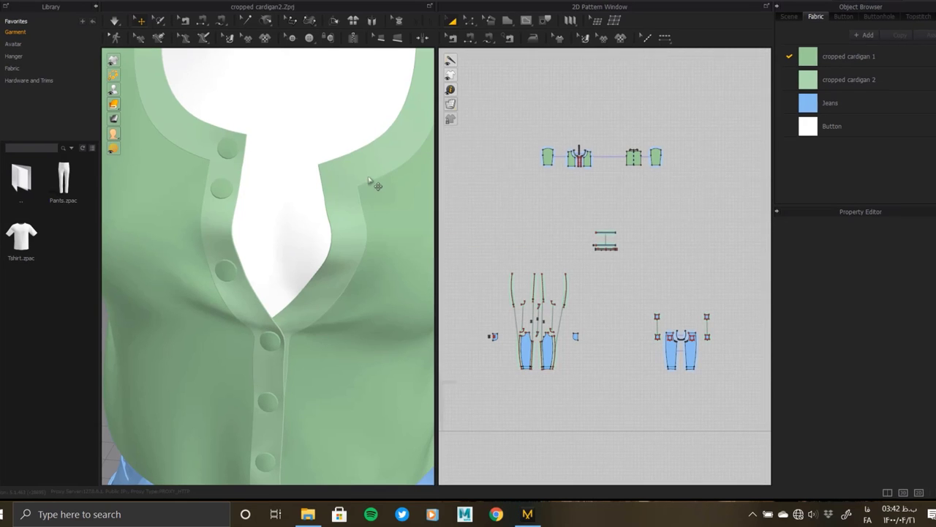
{"action": "scroll", "coordinate": [307, 183], "scroll_direction": "down", "scroll_amount": 3}
{"action": "scroll", "coordinate": [259, 171], "scroll_direction": "down", "scroll_amount": 3}
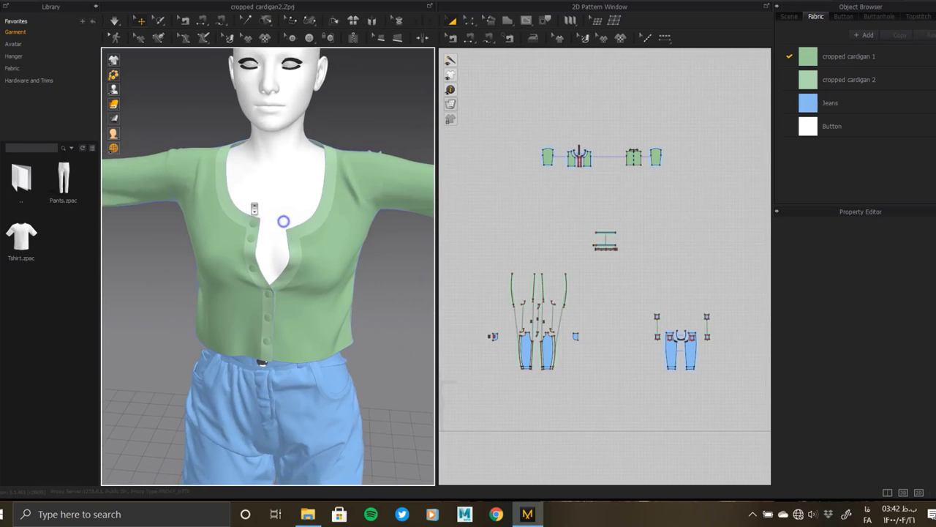
{"action": "scroll", "coordinate": [282, 215], "scroll_direction": "down", "scroll_amount": 3}
{"action": "scroll", "coordinate": [293, 288], "scroll_direction": "down", "scroll_amount": 1}
{"action": "key", "text": "2"}
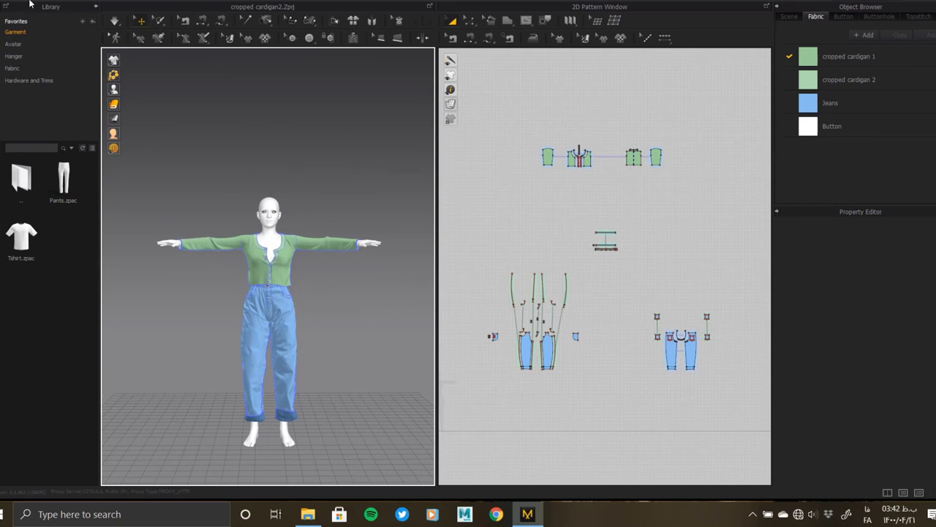
{"action": "left_click", "coordinate": [16, 0]}
{"action": "mouse_move", "coordinate": [25, 125]}
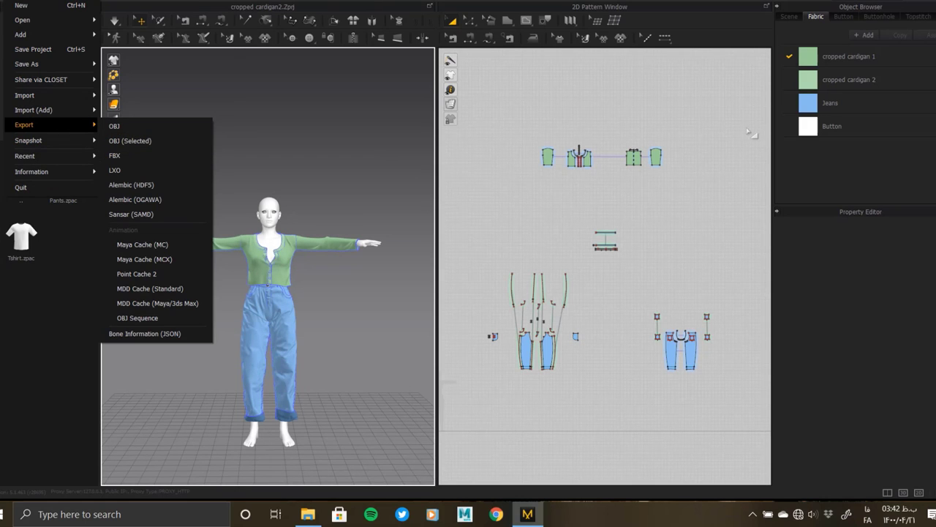
Step: Select all garment patterns and choose OBJ (Selected) export
{"action": "left_click_drag", "start_coordinate": [747, 121], "coordinate": [620, 301]}
{"action": "left_click_drag", "start_coordinate": [185, 108], "coordinate": [47, 15]}
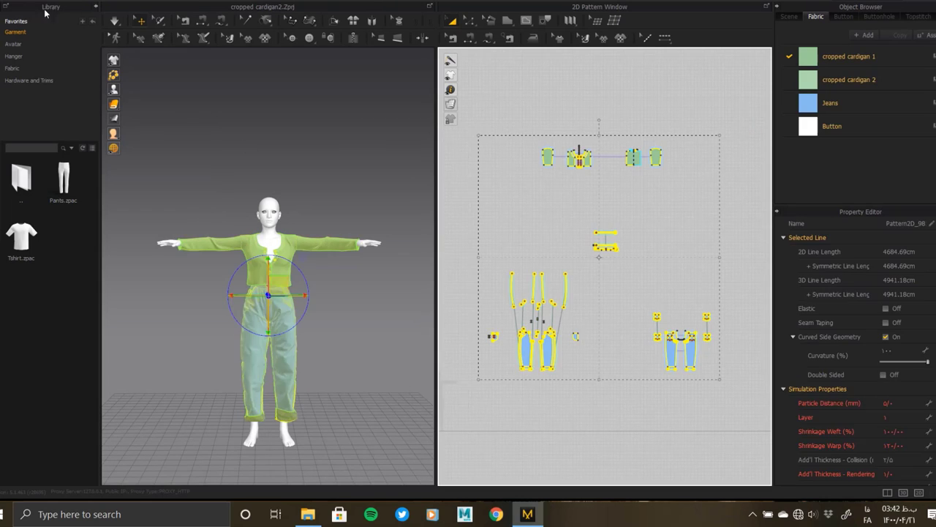
{"action": "left_click", "coordinate": [22, 4]}
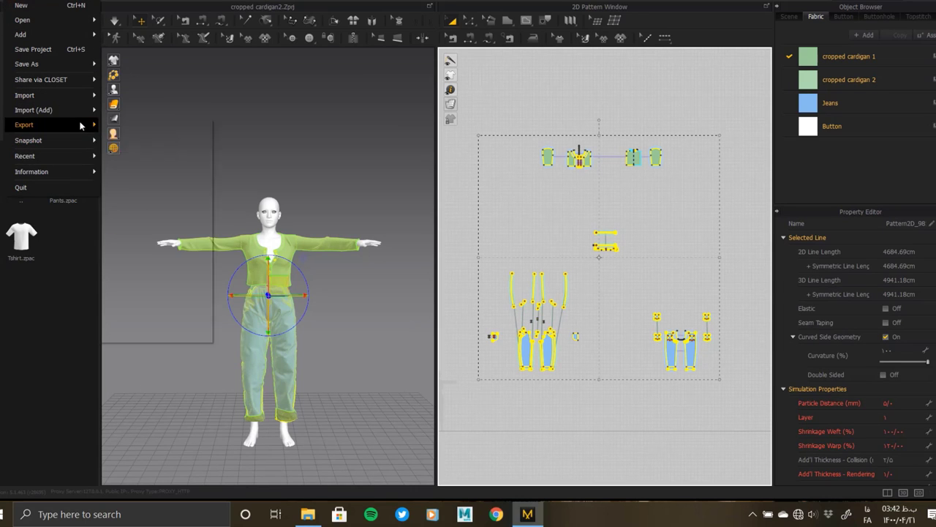
{"action": "left_click", "coordinate": [146, 140]}
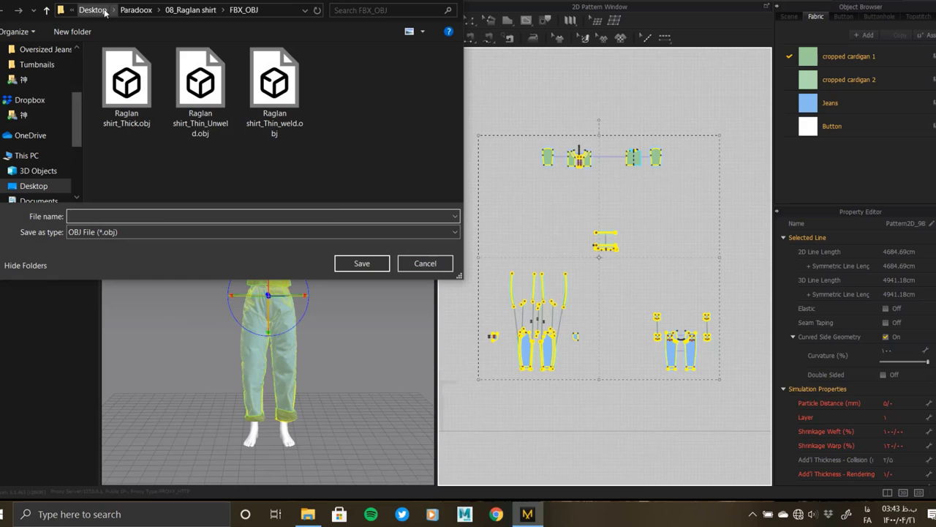
Step: Save the OBJ as Thick in Desktop\Oversized Jeans, keeping Thick and Unified UV
{"action": "left_click", "coordinate": [93, 11]}
{"action": "left_click", "coordinate": [240, 153]}
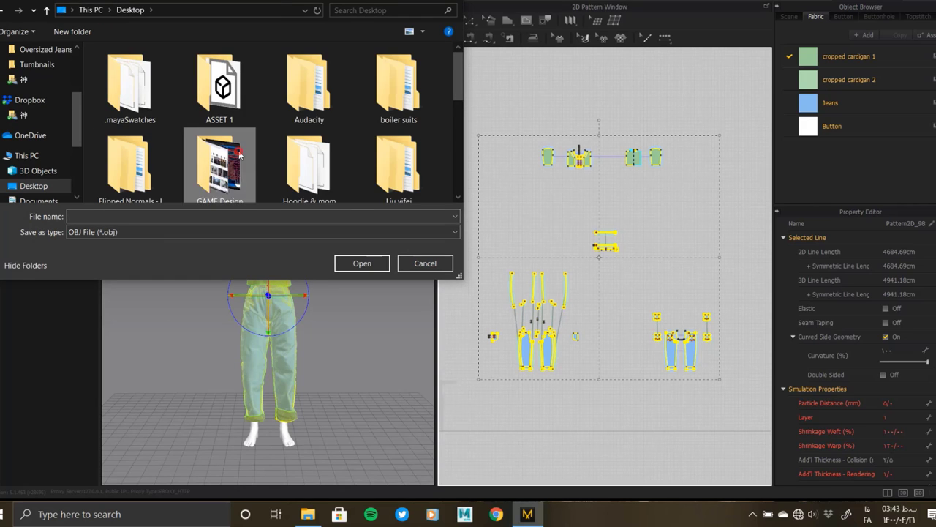
{"action": "scroll", "coordinate": [240, 153], "scroll_direction": "down", "scroll_amount": 1}
{"action": "scroll", "coordinate": [240, 154], "scroll_direction": "down", "scroll_amount": 2}
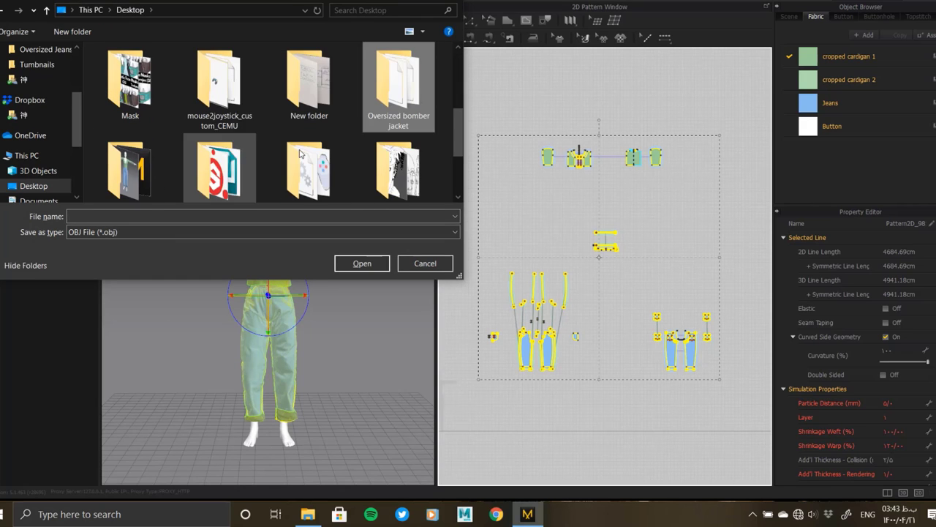
{"action": "scroll", "coordinate": [240, 154], "scroll_direction": "down", "scroll_amount": 2}
{"action": "double_click", "coordinate": [118, 95]}
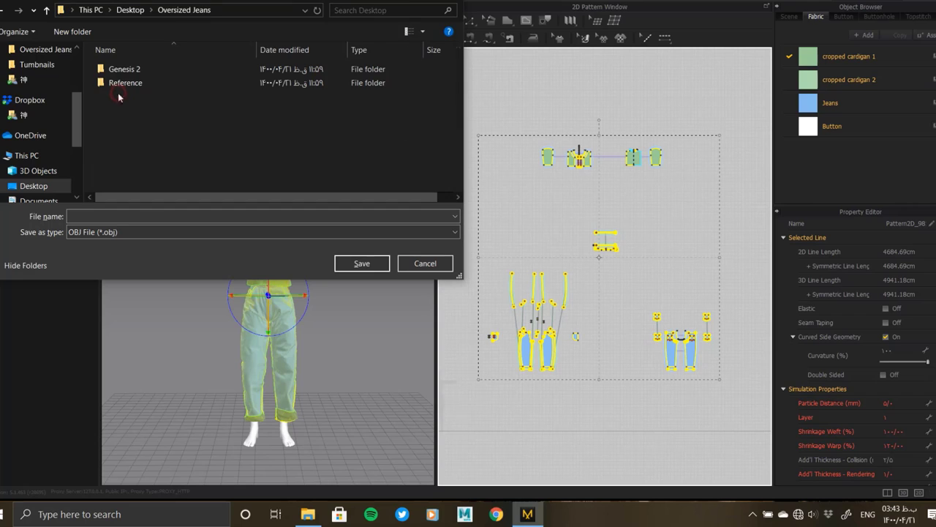
{"action": "left_click", "coordinate": [135, 215]}
{"action": "type", "text": "Thick"}
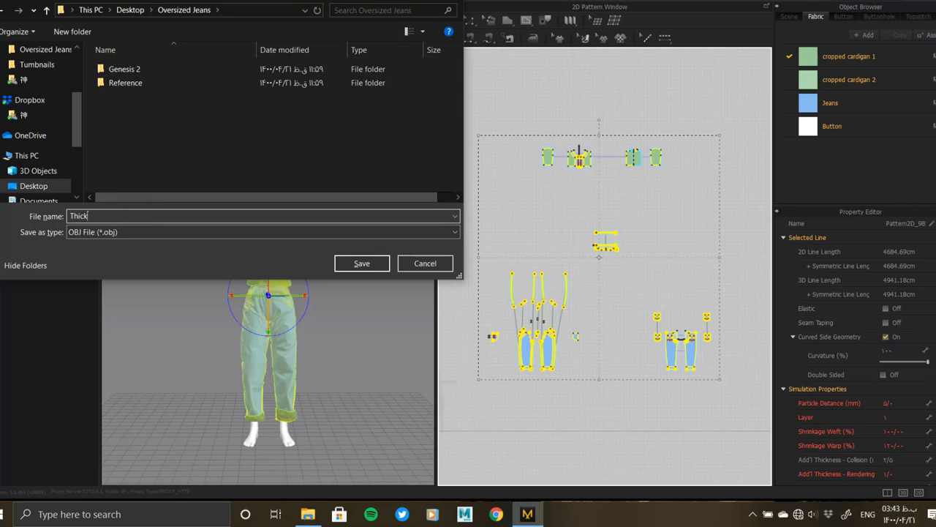
{"action": "left_click", "coordinate": [361, 264]}
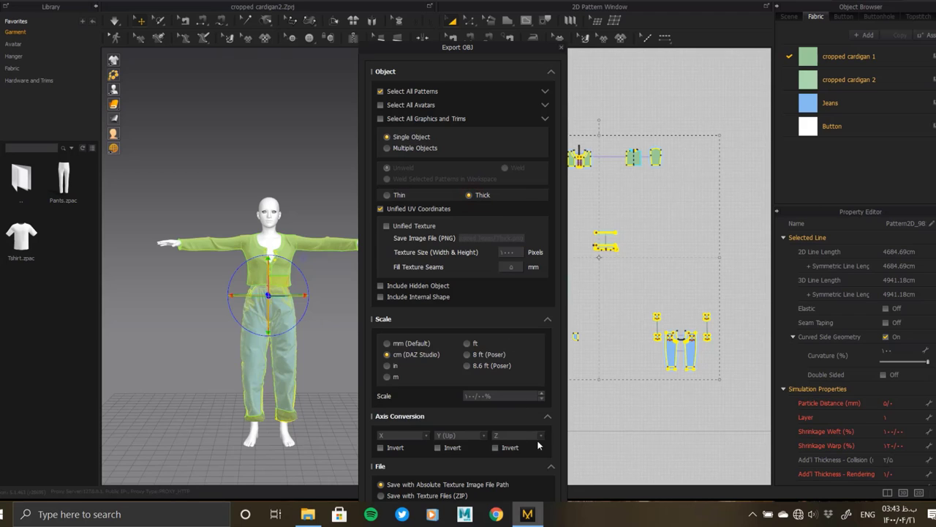
{"action": "left_click", "coordinate": [548, 417]}
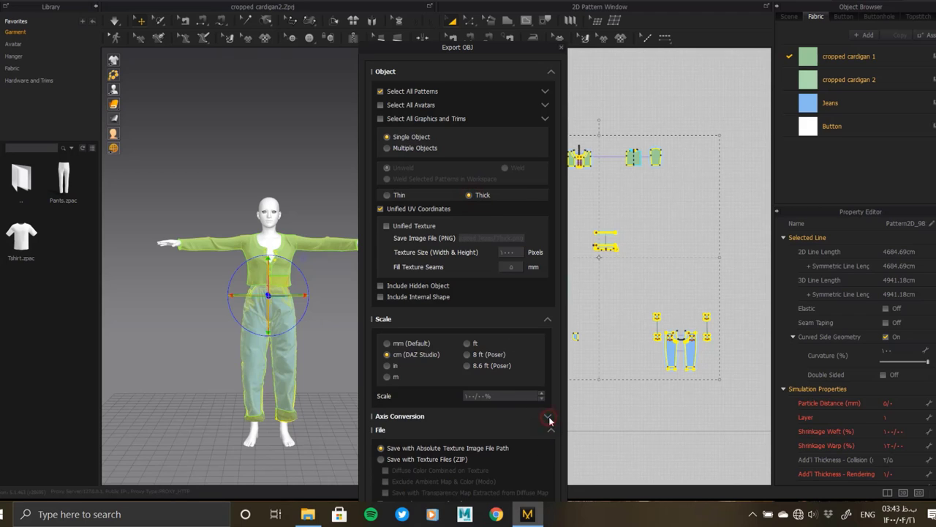
{"action": "left_click", "coordinate": [551, 429]}
{"action": "left_click", "coordinate": [480, 446]}
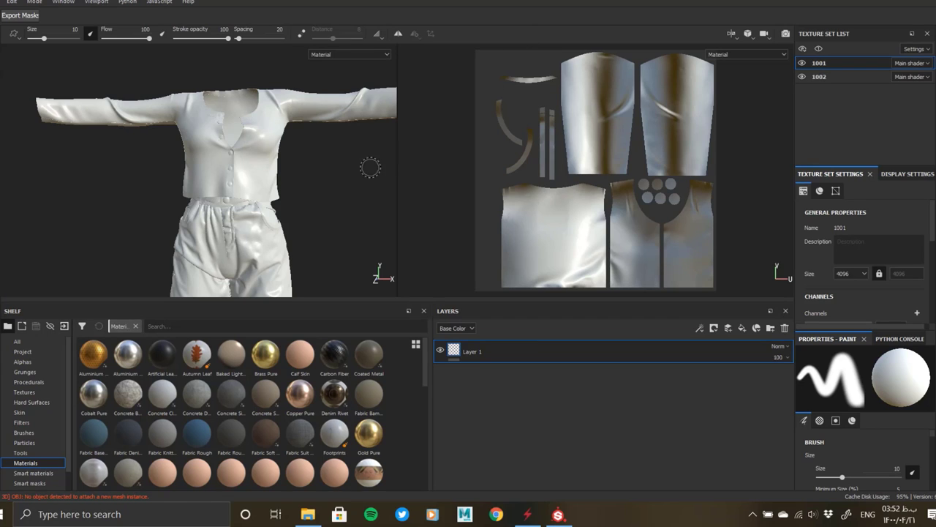
Step: Orbit around the cardigan, then delete the empty default Layer 1 from texture set 1001
{"action": "left_click_drag", "start_coordinate": [335, 157], "coordinate": [251, 164], "text": "alt"}
{"action": "scroll", "coordinate": [271, 109], "scroll_direction": "up", "scroll_amount": 3}
{"action": "scroll", "coordinate": [245, 205], "scroll_direction": "up", "scroll_amount": 2}
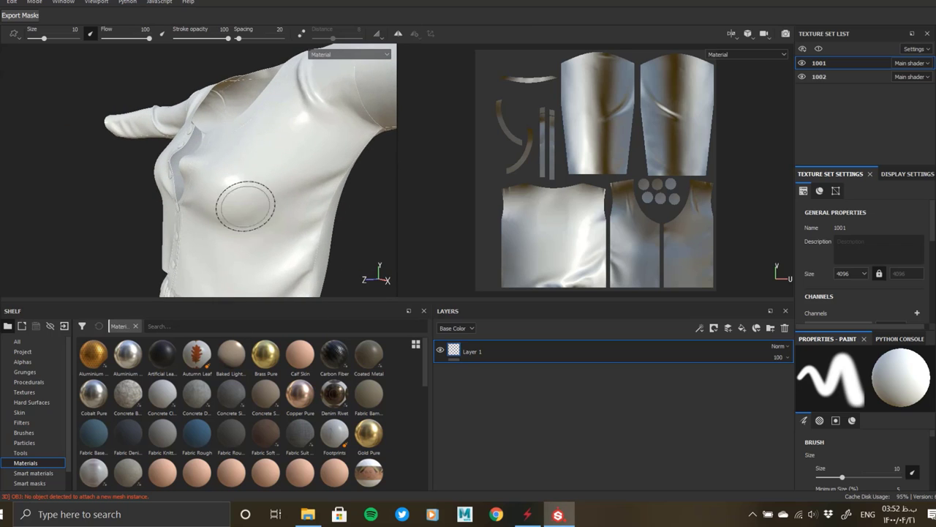
{"action": "scroll", "coordinate": [245, 206], "scroll_direction": "up", "scroll_amount": 3}
{"action": "scroll", "coordinate": [192, 182], "scroll_direction": "up", "scroll_amount": 2}
{"action": "scroll", "coordinate": [199, 147], "scroll_direction": "up", "scroll_amount": 2}
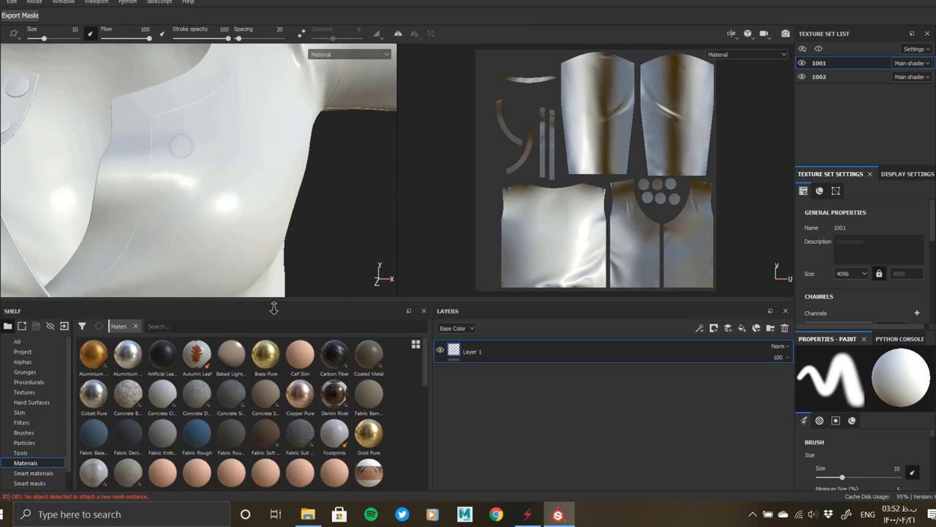
{"action": "scroll", "coordinate": [200, 238], "scroll_direction": "down", "scroll_amount": 2}
{"action": "mouse_move", "coordinate": [200, 238]}
{"action": "left_mouse_down", "text": "alt"}
{"action": "mouse_move", "coordinate": [146, 157]}
{"action": "mouse_move", "coordinate": [249, 157]}
{"action": "mouse_move", "coordinate": [341, 261]}
{"action": "mouse_move", "coordinate": [67, 88]}
{"action": "left_mouse_up", "text": "alt"}
{"action": "scroll", "coordinate": [123, 126], "scroll_direction": "down", "scroll_amount": 3}
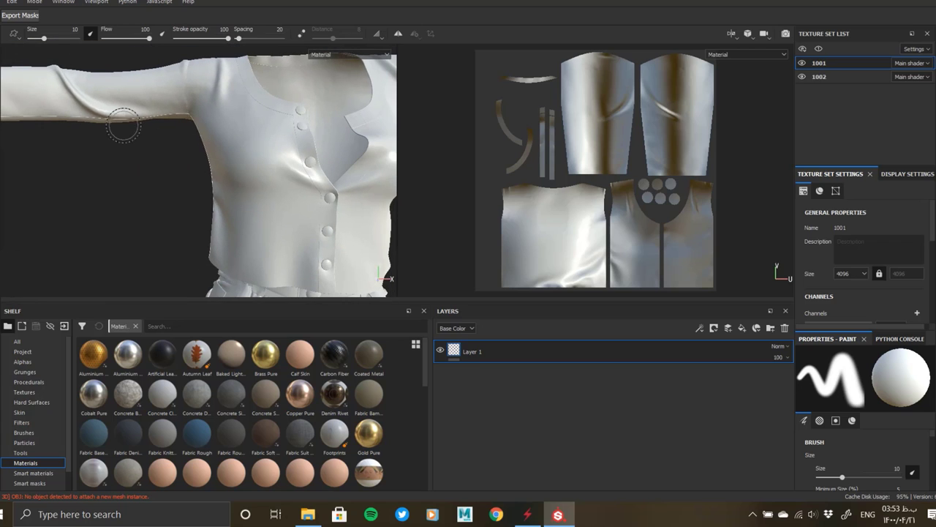
{"action": "mouse_move", "coordinate": [296, 176]}
{"action": "left_mouse_down", "text": "alt"}
{"action": "mouse_move", "coordinate": [198, 184]}
{"action": "mouse_move", "coordinate": [220, 189]}
{"action": "mouse_move", "coordinate": [212, 228]}
{"action": "left_mouse_up", "text": "alt"}
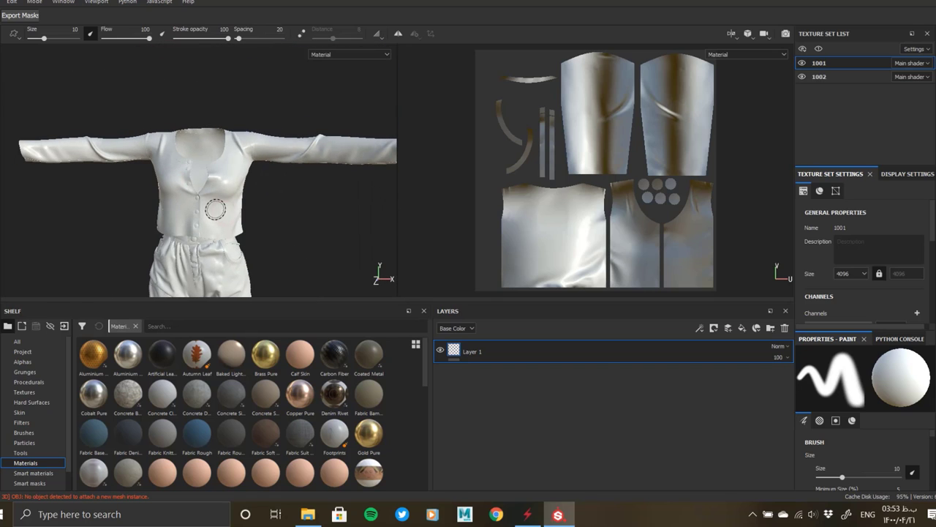
{"action": "left_click", "coordinate": [785, 328]}
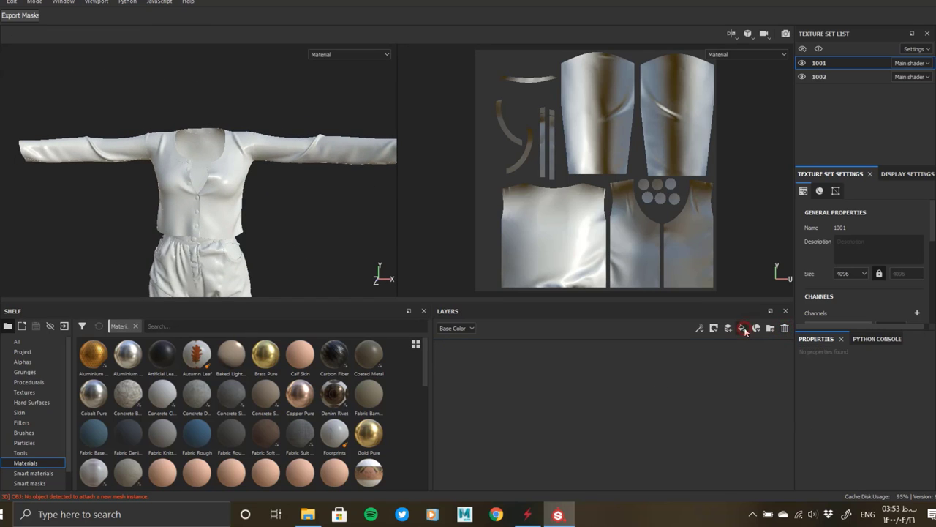
Step: Add Fill layer 1 to texture set 1001 and scroll its fill properties to Base Color
{"action": "left_click", "coordinate": [803, 76]}
{"action": "scroll", "coordinate": [203, 138], "scroll_direction": "up", "scroll_amount": 2}
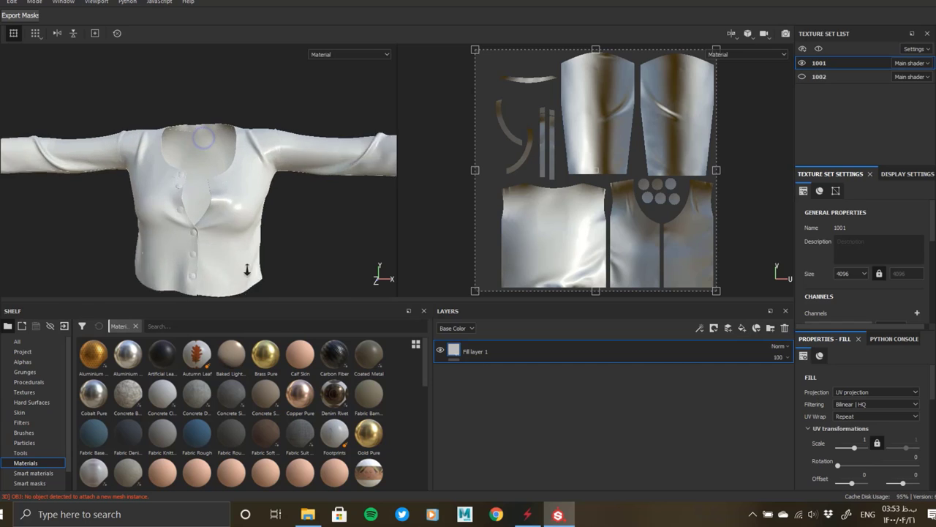
{"action": "scroll", "coordinate": [247, 270], "scroll_direction": "up", "scroll_amount": 2}
{"action": "scroll", "coordinate": [838, 437], "scroll_direction": "down", "scroll_amount": 1}
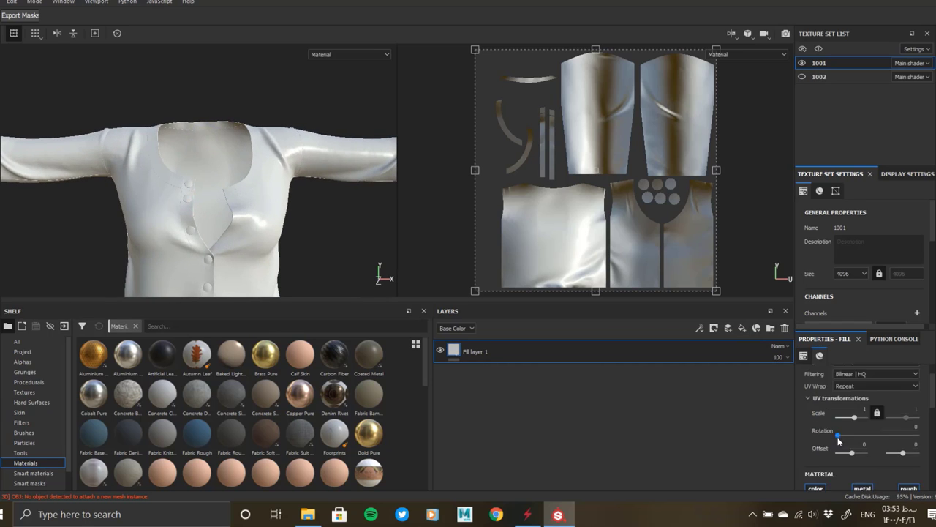
{"action": "scroll", "coordinate": [827, 433], "scroll_direction": "down", "scroll_amount": 1}
{"action": "scroll", "coordinate": [815, 430], "scroll_direction": "down", "scroll_amount": 1}
{"action": "scroll", "coordinate": [814, 430], "scroll_direction": "down", "scroll_amount": 1}
{"action": "scroll", "coordinate": [815, 429], "scroll_direction": "down", "scroll_amount": 1}
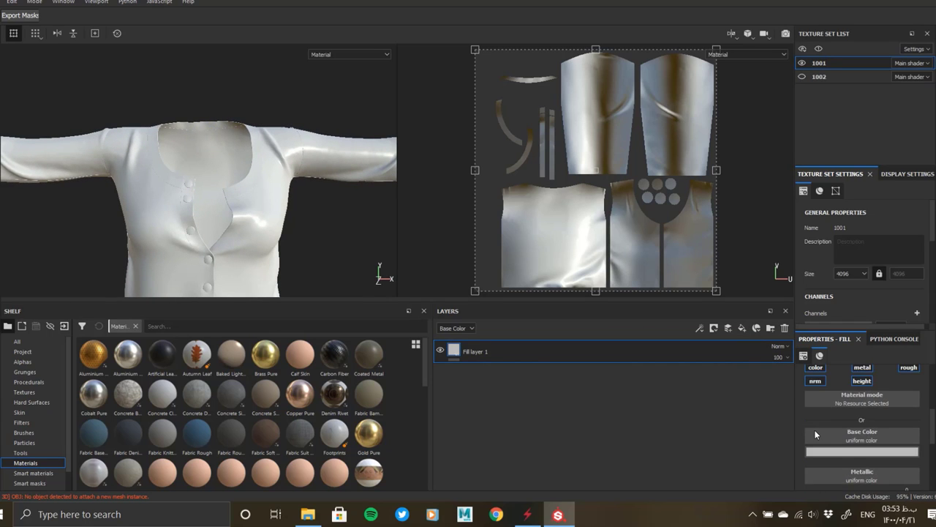
{"action": "scroll", "coordinate": [814, 429], "scroll_direction": "up", "scroll_amount": 1}
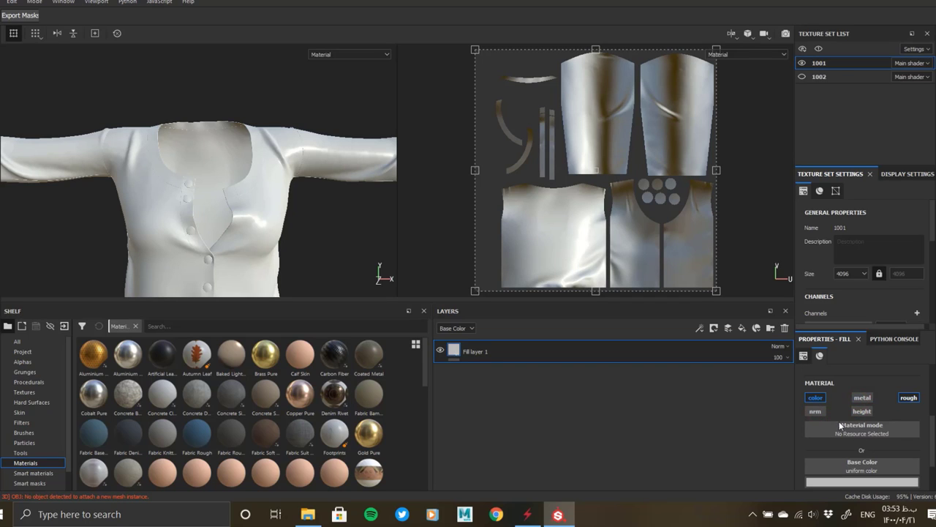
{"action": "scroll", "coordinate": [840, 425], "scroll_direction": "down", "scroll_amount": 2}
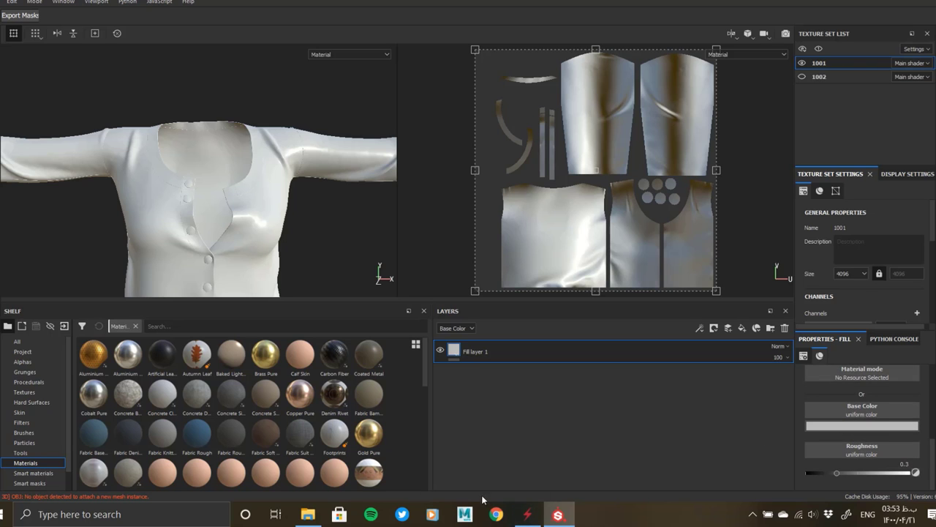
Step: Open cropped cardigan2.png from the Oversized Jeans folder in ACDSee
{"action": "left_click", "coordinate": [308, 514]}
{"action": "left_click", "coordinate": [325, 234]}
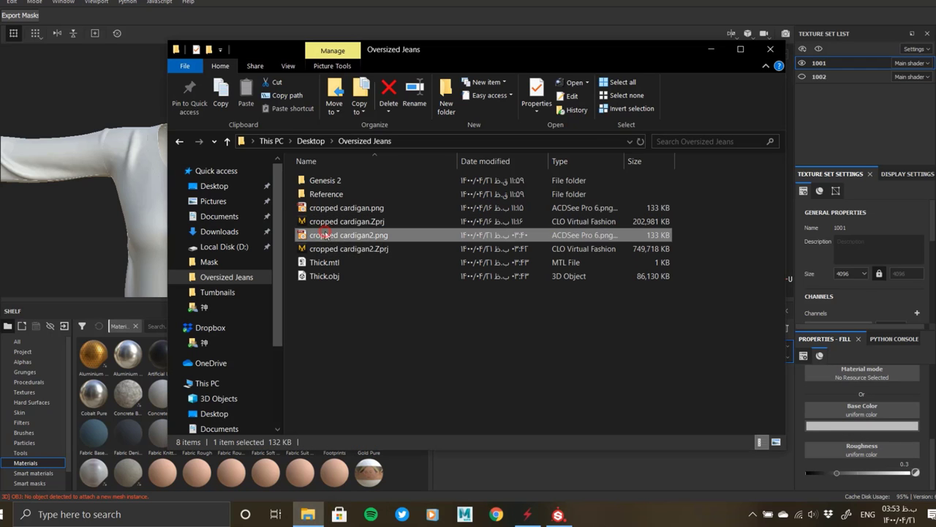
{"action": "double_click", "coordinate": [325, 235]}
Step: Bring Substance Painter back and snap it to the right half of the screen
{"action": "key", "text": "alt+Tab"}
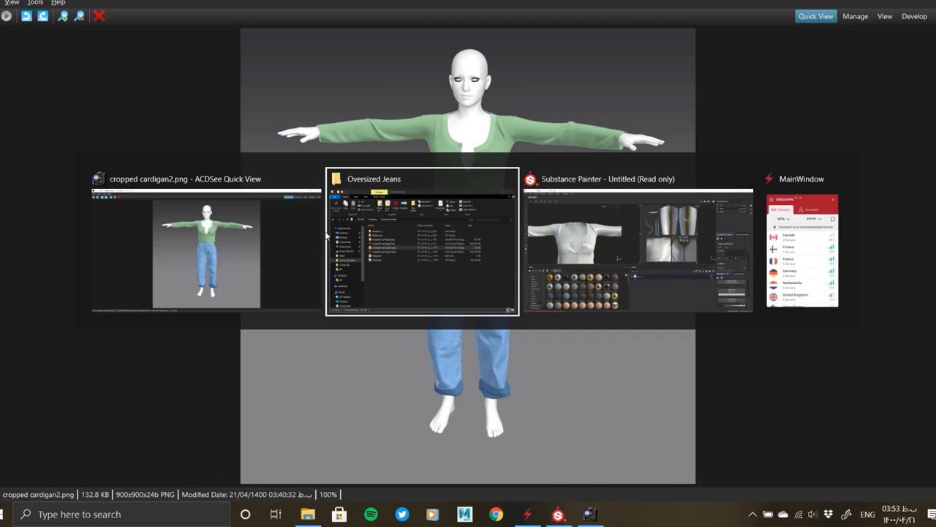
{"action": "left_click", "coordinate": [683, 277]}
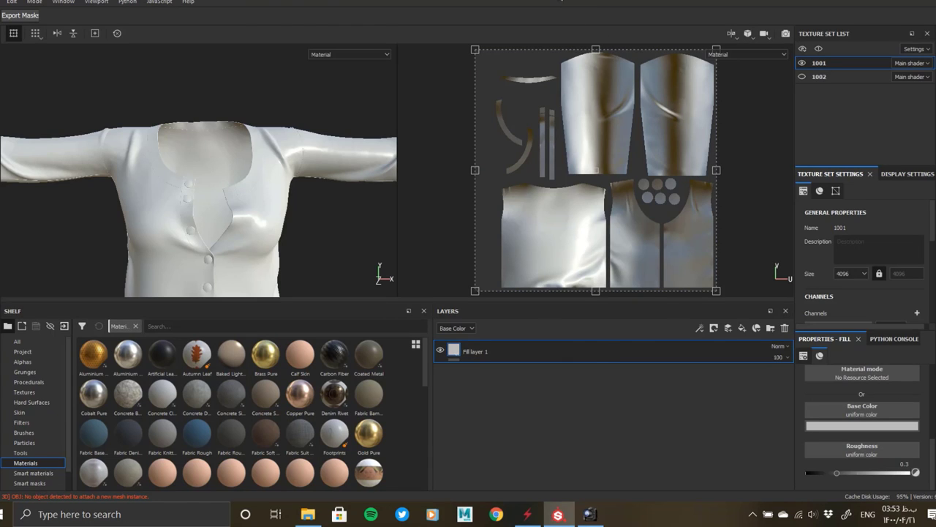
{"action": "left_click_drag", "start_coordinate": [563, 3], "coordinate": [935, 146]}
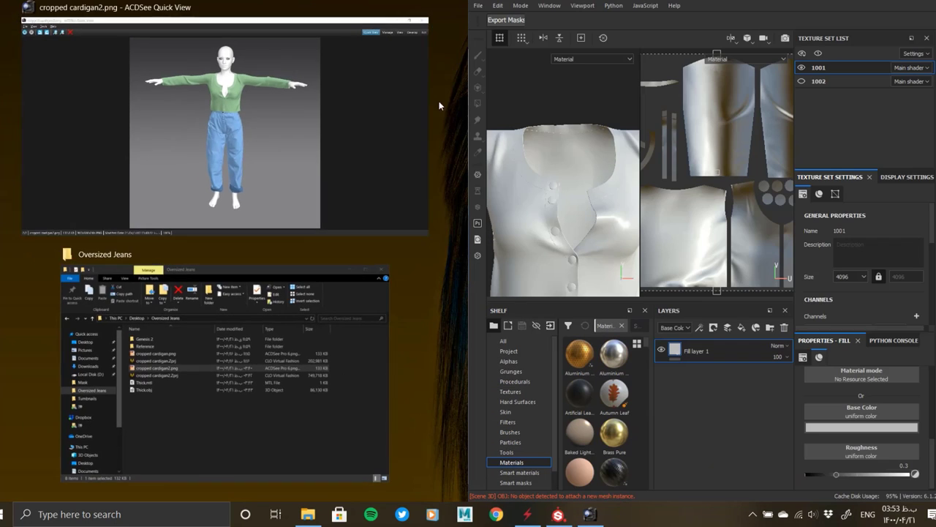
Step: Sample the pale cardigan green from the render as Fill layer 1's base colour, then maximise Painter
{"action": "left_click", "coordinate": [325, 96]}
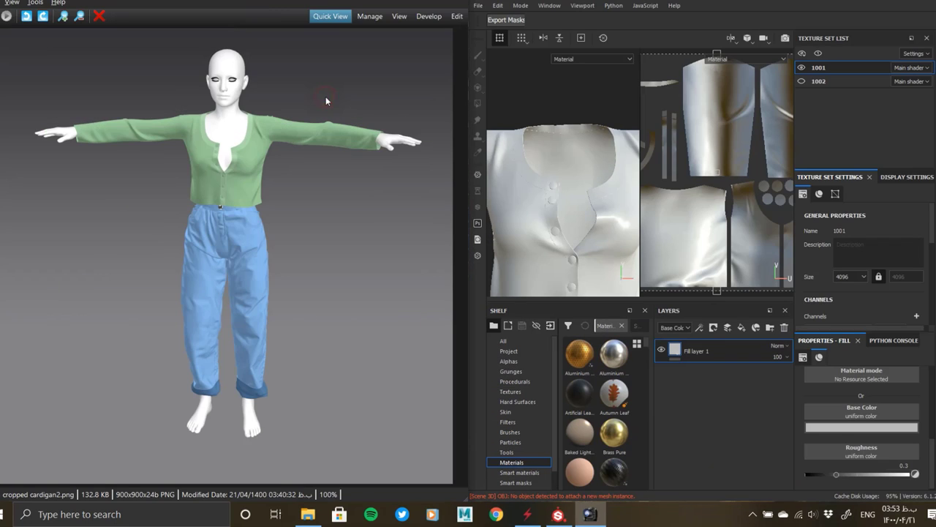
{"action": "left_click", "coordinate": [852, 428]}
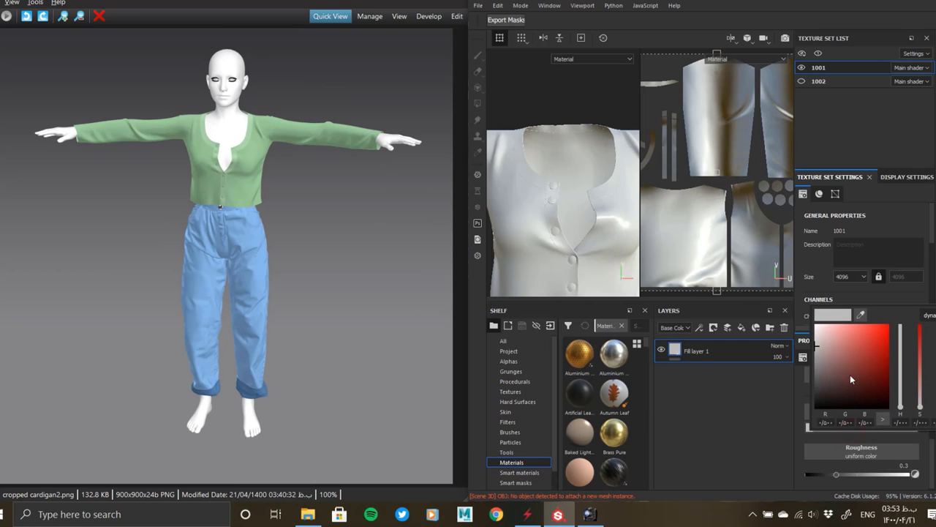
{"action": "left_click", "coordinate": [860, 316]}
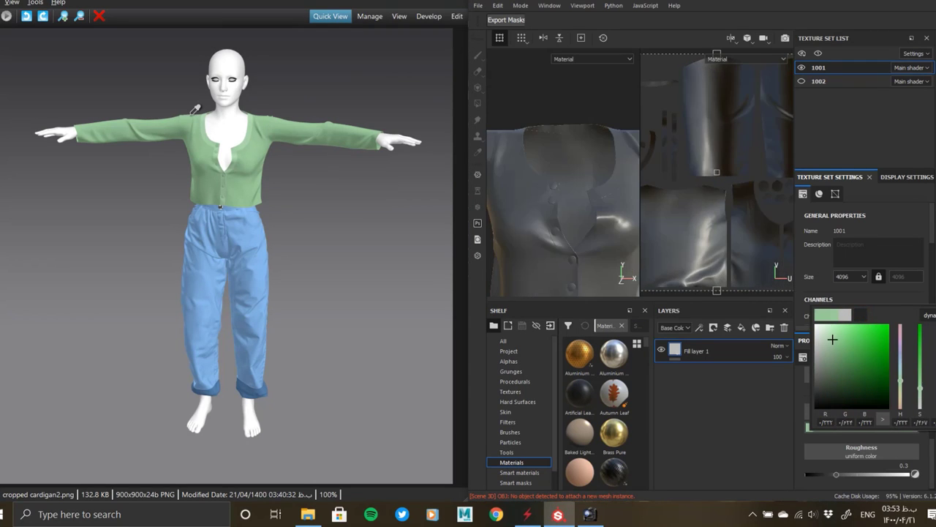
{"action": "left_click", "coordinate": [194, 112]}
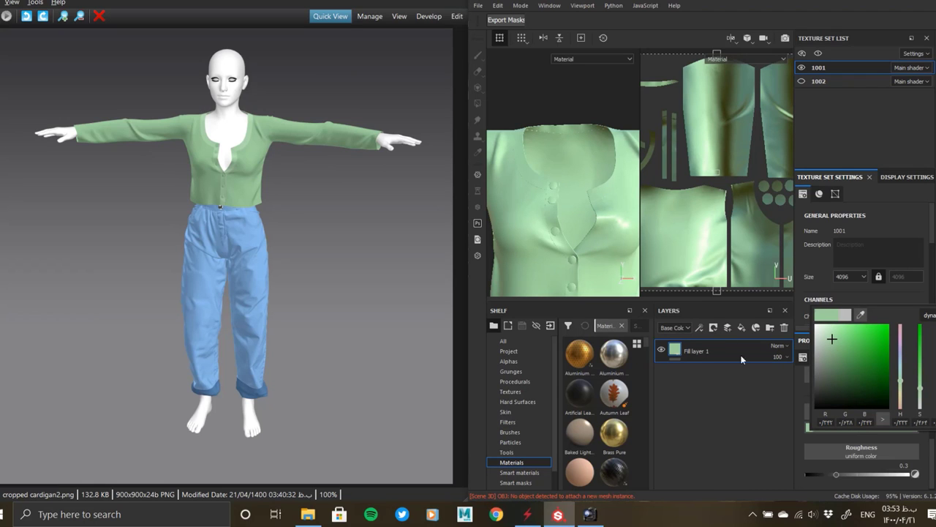
{"action": "key", "text": "Escape"}
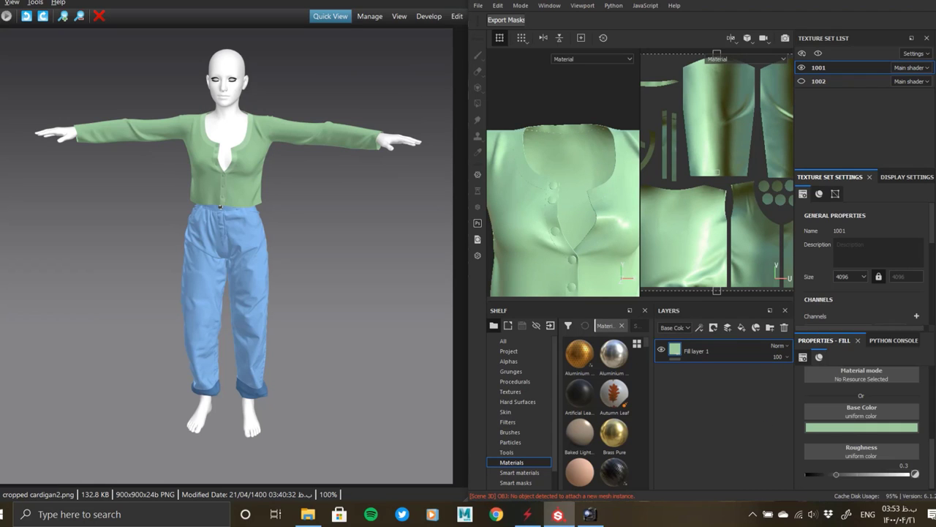
{"action": "key", "text": "super+Up"}
Step: Zoom onto the buttoned chest, rotate the environment light, and raise Fill layer 1's roughness
{"action": "scroll", "coordinate": [302, 174], "scroll_direction": "up", "scroll_amount": 2}
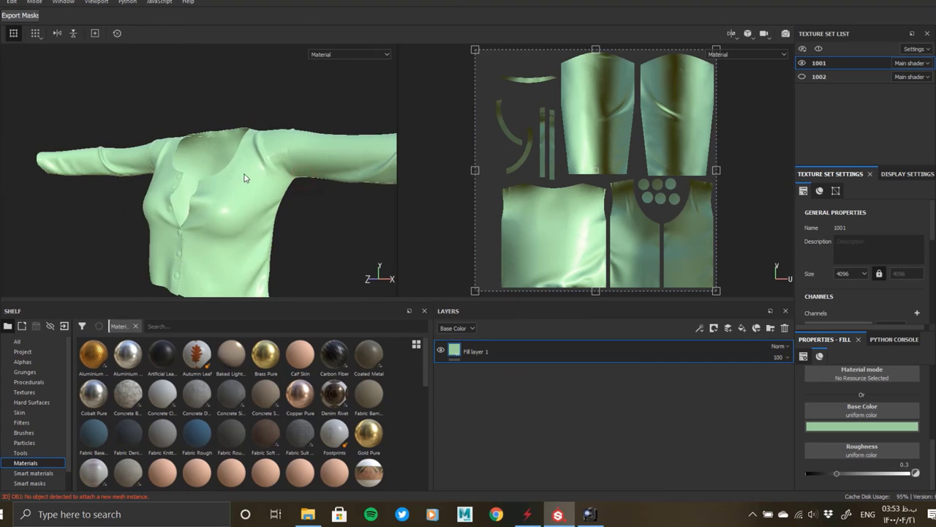
{"action": "scroll", "coordinate": [244, 177], "scroll_direction": "up", "scroll_amount": 2}
{"action": "scroll", "coordinate": [236, 151], "scroll_direction": "up", "scroll_amount": 2}
{"action": "scroll", "coordinate": [218, 194], "scroll_direction": "up", "scroll_amount": 2}
{"action": "mouse_move", "coordinate": [144, 178]}
{"action": "left_mouse_down", "text": "alt"}
{"action": "mouse_move", "coordinate": [301, 135]}
{"action": "mouse_move", "coordinate": [257, 148]}
{"action": "mouse_move", "coordinate": [290, 131]}
{"action": "mouse_move", "coordinate": [281, 143]}
{"action": "mouse_move", "coordinate": [282, 94]}
{"action": "left_mouse_up", "text": "alt"}
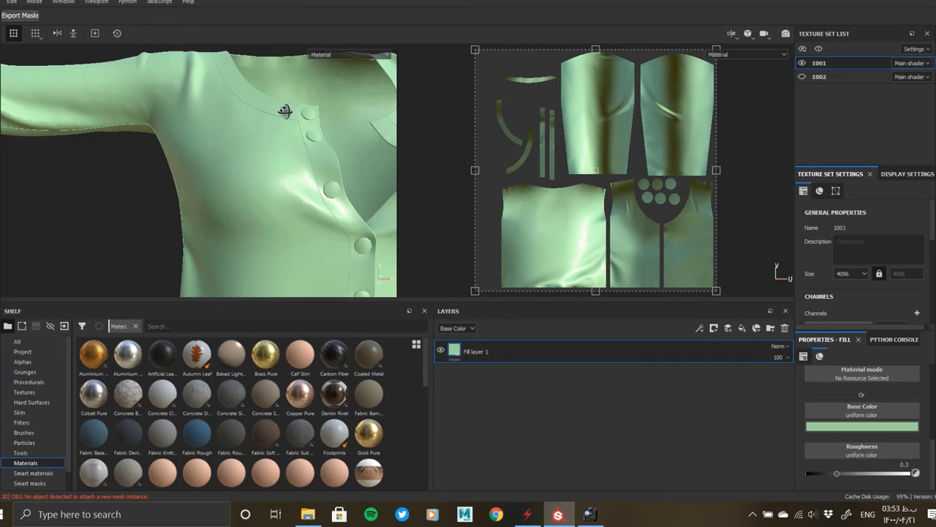
{"action": "scroll", "coordinate": [271, 134], "scroll_direction": "up", "scroll_amount": 2}
{"action": "scroll", "coordinate": [298, 203], "scroll_direction": "up", "scroll_amount": 2}
{"action": "scroll", "coordinate": [269, 176], "scroll_direction": "up", "scroll_amount": 2}
{"action": "right_click_drag", "start_coordinate": [270, 175], "coordinate": [257, 171], "text": "shift"}
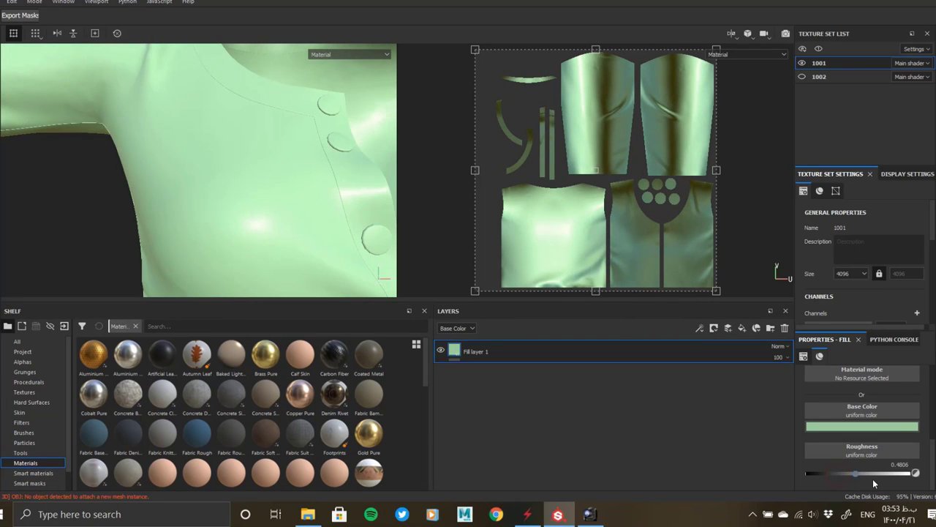
{"action": "left_click_drag", "start_coordinate": [873, 475], "coordinate": [908, 473]}
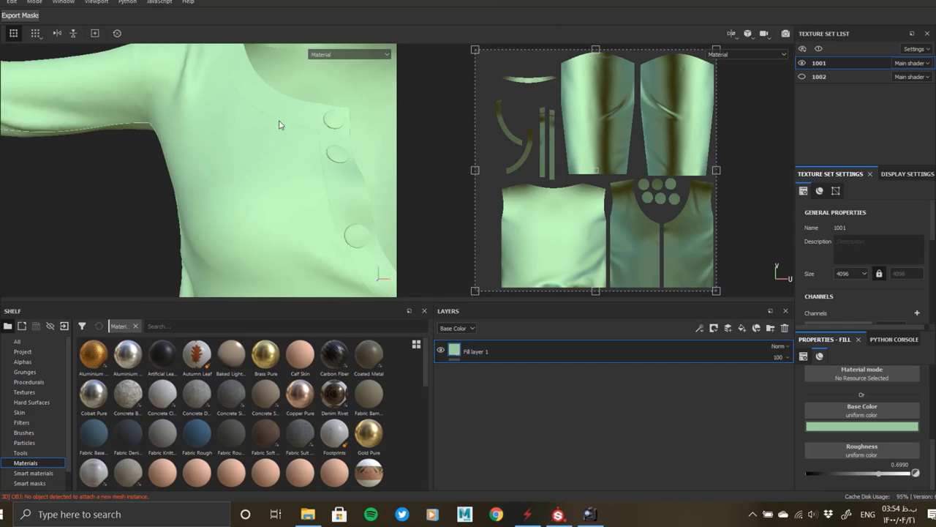
Step: Test a glossy finish, then settle roughness at 0.8058 and review the whole shirt
{"action": "mouse_move", "coordinate": [278, 123]}
{"action": "left_mouse_down", "text": "alt"}
{"action": "mouse_move", "coordinate": [220, 41]}
{"action": "mouse_move", "coordinate": [317, 165]}
{"action": "mouse_move", "coordinate": [241, 151]}
{"action": "mouse_move", "coordinate": [311, 156]}
{"action": "left_mouse_up", "text": "alt"}
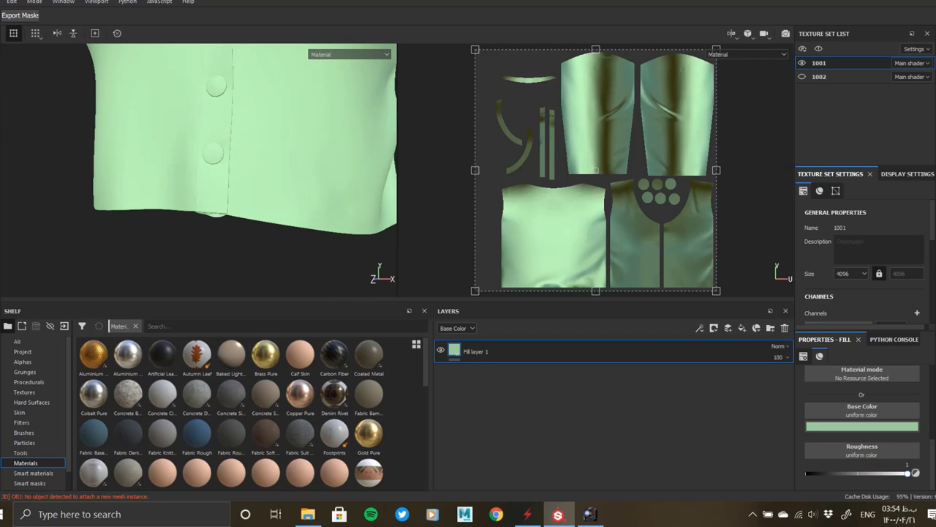
{"action": "left_click_drag", "start_coordinate": [907, 473], "coordinate": [633, 481]}
{"action": "left_click_drag", "start_coordinate": [874, 483], "coordinate": [881, 483]}
{"action": "scroll", "coordinate": [327, 169], "scroll_direction": "down", "scroll_amount": 2}
{"action": "middle_click_drag", "start_coordinate": [203, 125], "coordinate": [264, 137], "text": "alt"}
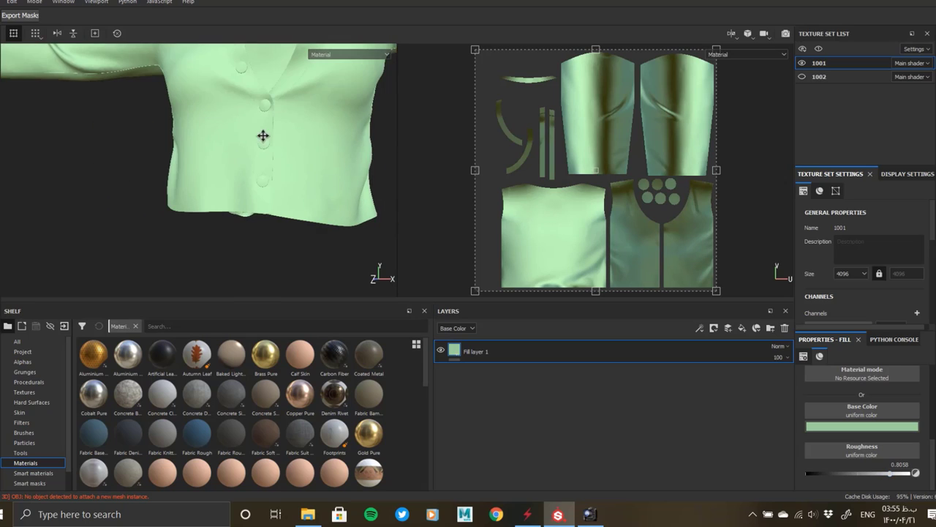
{"action": "scroll", "coordinate": [260, 157], "scroll_direction": "down", "scroll_amount": 2}
{"action": "mouse_move", "coordinate": [256, 179]}
{"action": "left_mouse_down", "text": "alt"}
{"action": "mouse_move", "coordinate": [291, 185]}
{"action": "mouse_move", "coordinate": [278, 265]}
{"action": "mouse_move", "coordinate": [278, 207]}
{"action": "mouse_move", "coordinate": [253, 215]}
{"action": "mouse_move", "coordinate": [197, 146]}
{"action": "mouse_move", "coordinate": [144, 144]}
{"action": "mouse_move", "coordinate": [295, 151]}
{"action": "mouse_move", "coordinate": [130, 253]}
{"action": "mouse_move", "coordinate": [231, 181]}
{"action": "mouse_move", "coordinate": [241, 198]}
{"action": "mouse_move", "coordinate": [254, 178]}
{"action": "mouse_move", "coordinate": [113, 147]}
{"action": "left_mouse_up", "text": "alt"}
{"action": "mouse_move", "coordinate": [113, 146]}
{"action": "middle_mouse_down", "text": "alt"}
{"action": "mouse_move", "coordinate": [120, 182]}
{"action": "mouse_move", "coordinate": [188, 140]}
{"action": "middle_mouse_up", "text": "alt"}
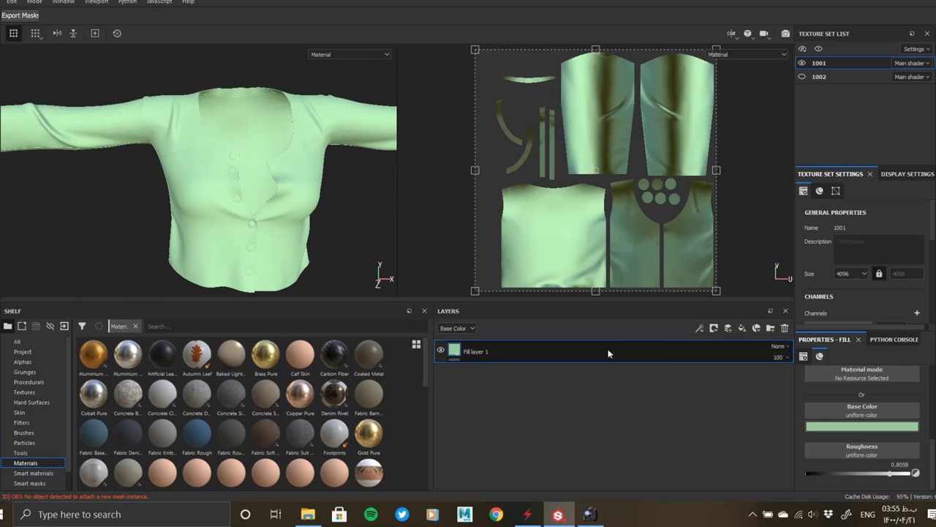
Step: Add Fill layer 2 above the green layer, with colour, metal and normal disabled, leaving height
{"action": "left_click", "coordinate": [742, 327]}
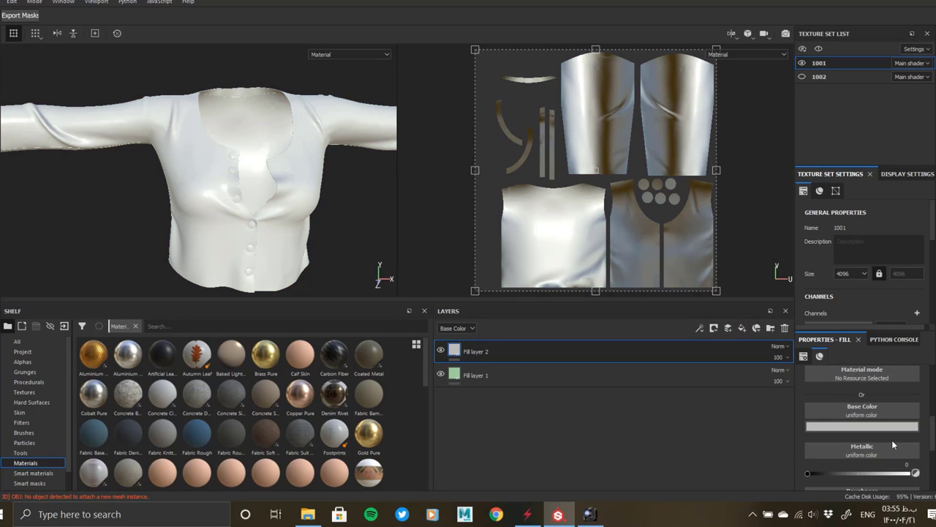
{"action": "scroll", "coordinate": [865, 423], "scroll_direction": "down", "scroll_amount": 1}
{"action": "scroll", "coordinate": [865, 423], "scroll_direction": "down", "scroll_amount": 1}
{"action": "scroll", "coordinate": [852, 413], "scroll_direction": "down", "scroll_amount": 2}
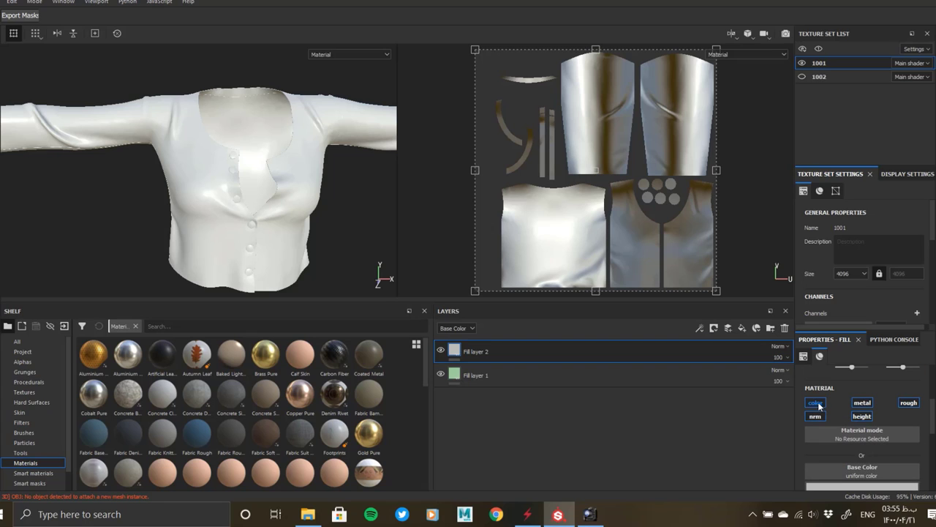
{"action": "left_click", "coordinate": [863, 404]}
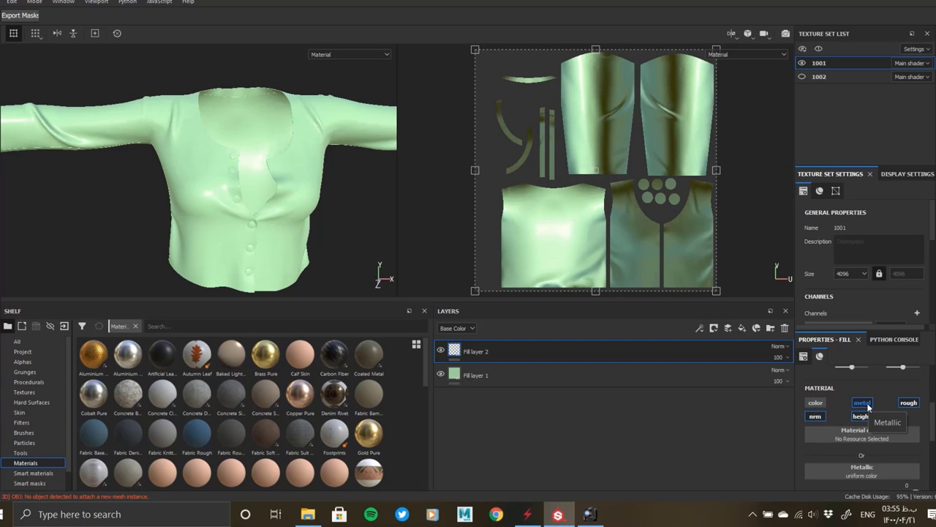
{"action": "left_click", "coordinate": [908, 404]}
{"action": "left_click", "coordinate": [817, 416]}
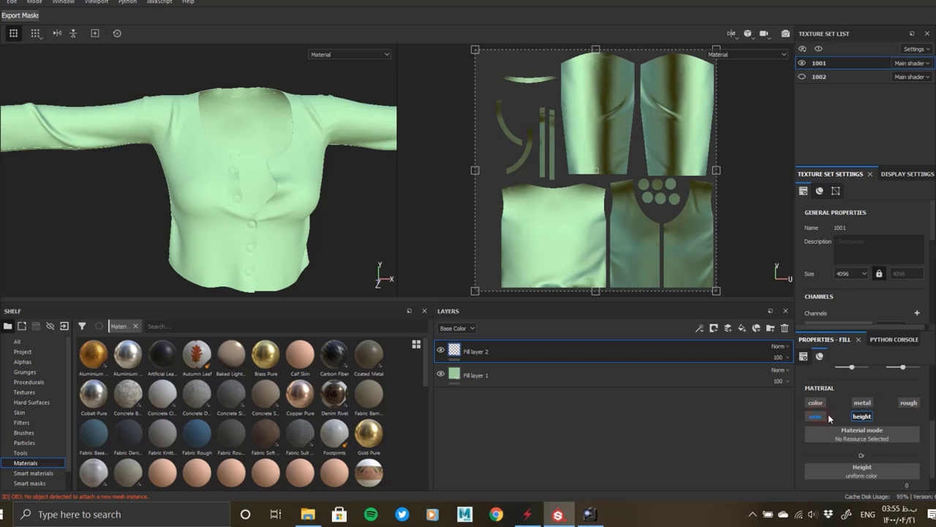
{"action": "scroll", "coordinate": [856, 426], "scroll_direction": "down", "scroll_amount": 1}
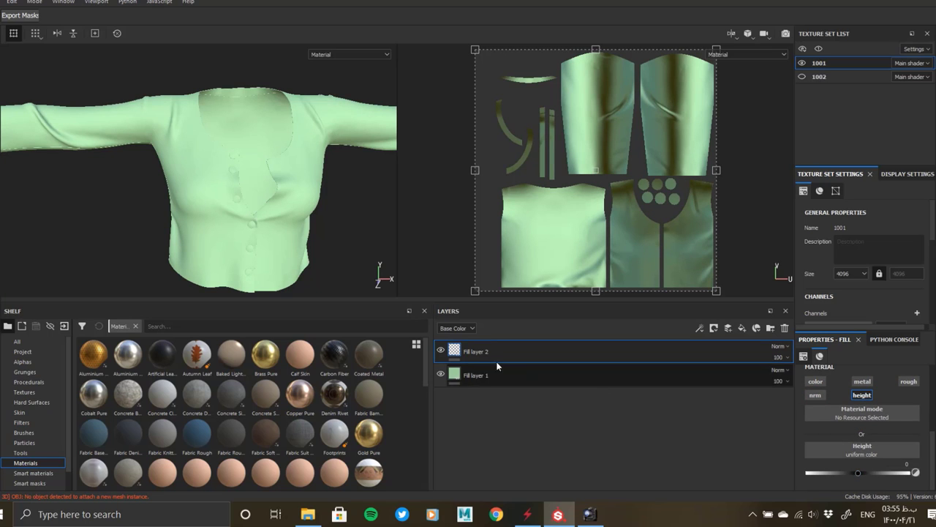
Step: Add a fill effect directly to Fill layer 2, then remove it again
{"action": "right_click", "coordinate": [453, 353]}
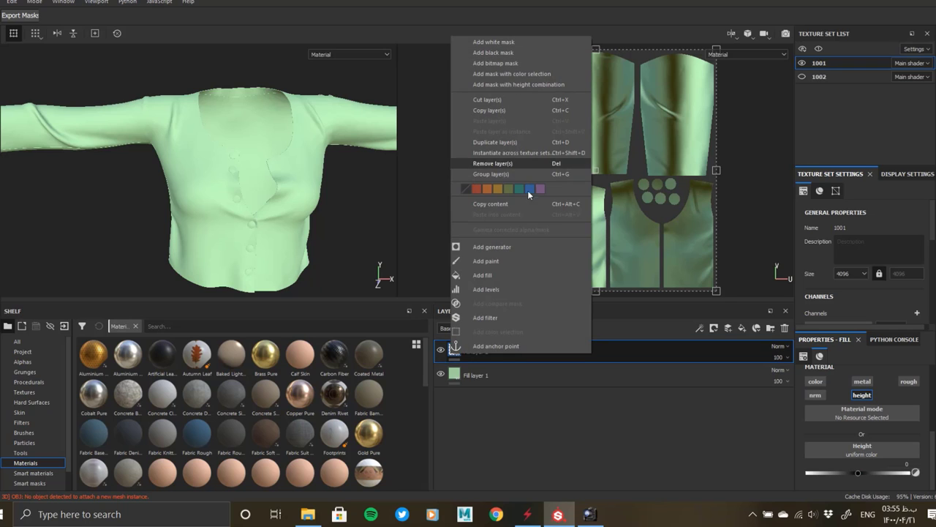
{"action": "key", "text": "Escape"}
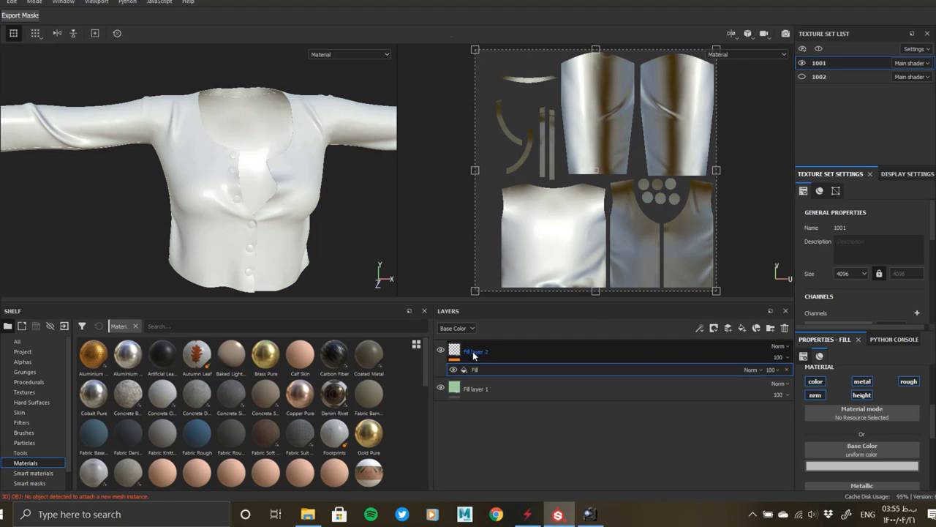
{"action": "right_click", "coordinate": [476, 368]}
{"action": "left_click", "coordinate": [603, 378]}
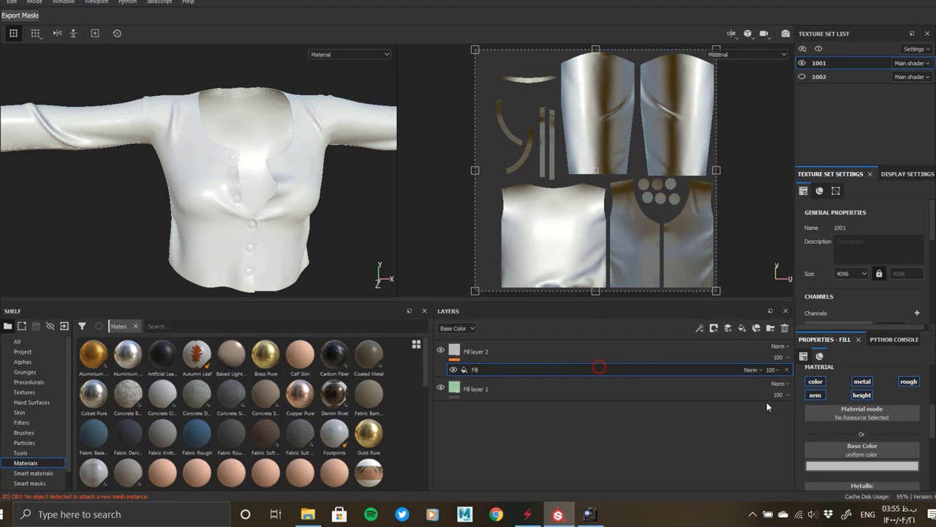
{"action": "left_click", "coordinate": [868, 454]}
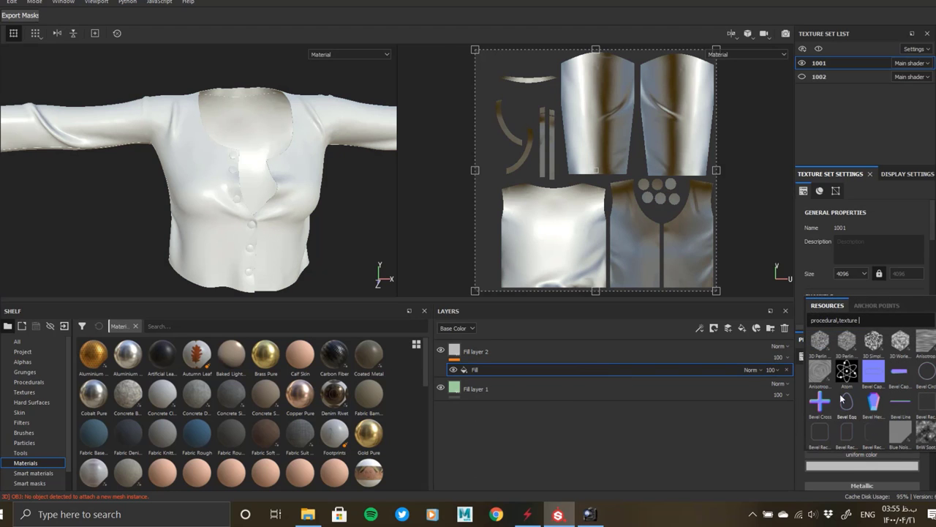
{"action": "left_click", "coordinate": [787, 369]}
Step: Give Fill layer 2 a black mask with a fill effect and open its grayscale resources
{"action": "right_click", "coordinate": [454, 351]}
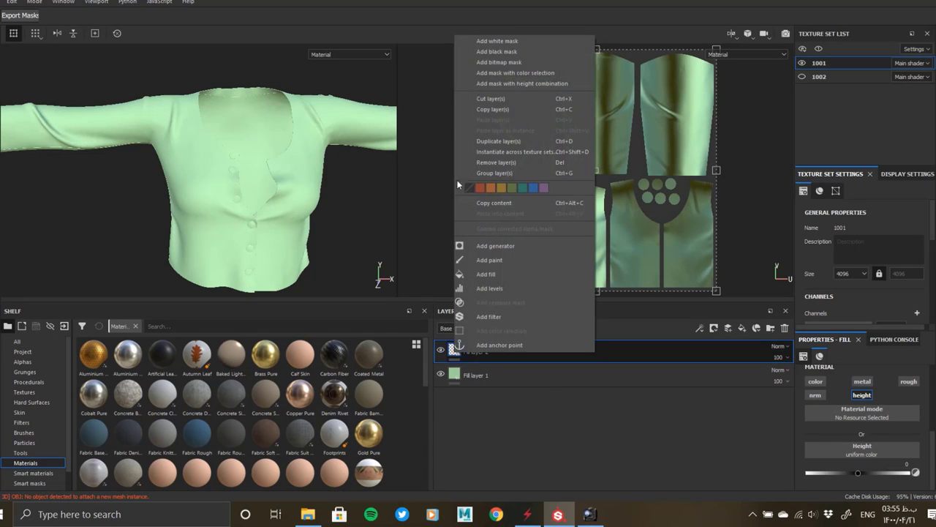
{"action": "left_click", "coordinate": [520, 62]}
{"action": "right_click", "coordinate": [473, 350]}
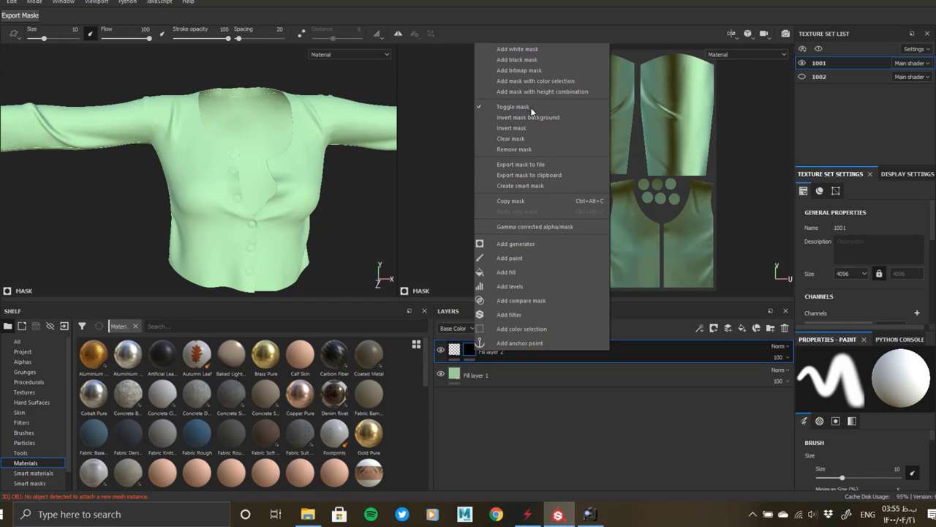
{"action": "left_click", "coordinate": [530, 272]}
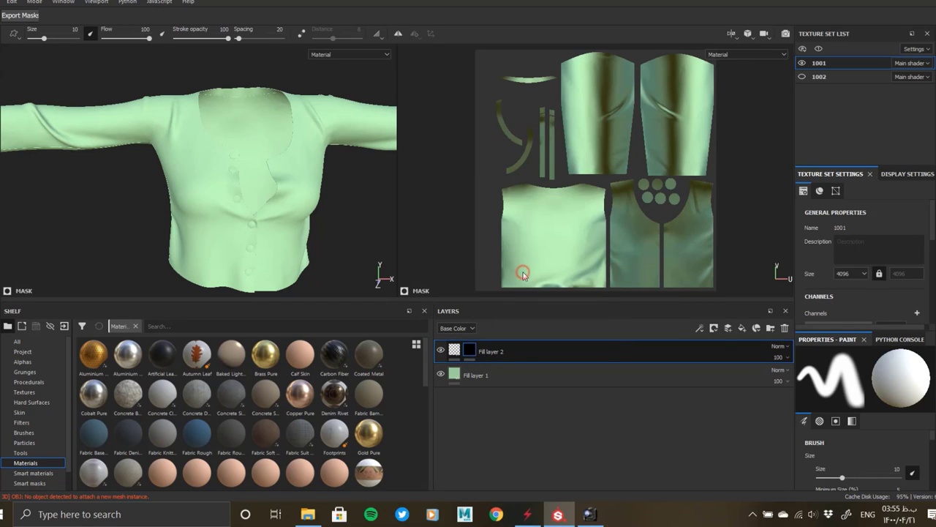
{"action": "left_click", "coordinate": [862, 394]}
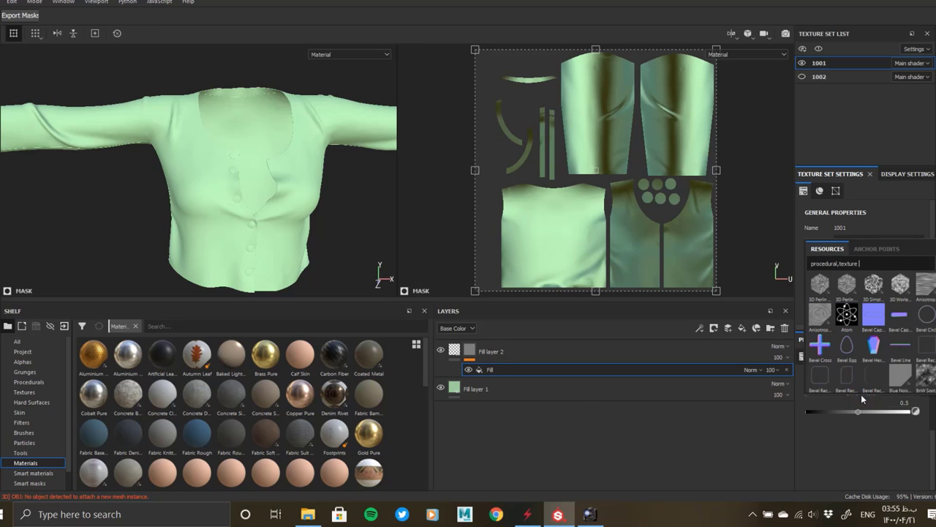
Step: Scroll through the procedural textures, past Pavement, to reach Stripes
{"action": "scroll", "coordinate": [875, 356], "scroll_direction": "down", "scroll_amount": 3}
{"action": "scroll", "coordinate": [878, 354], "scroll_direction": "down", "scroll_amount": 3}
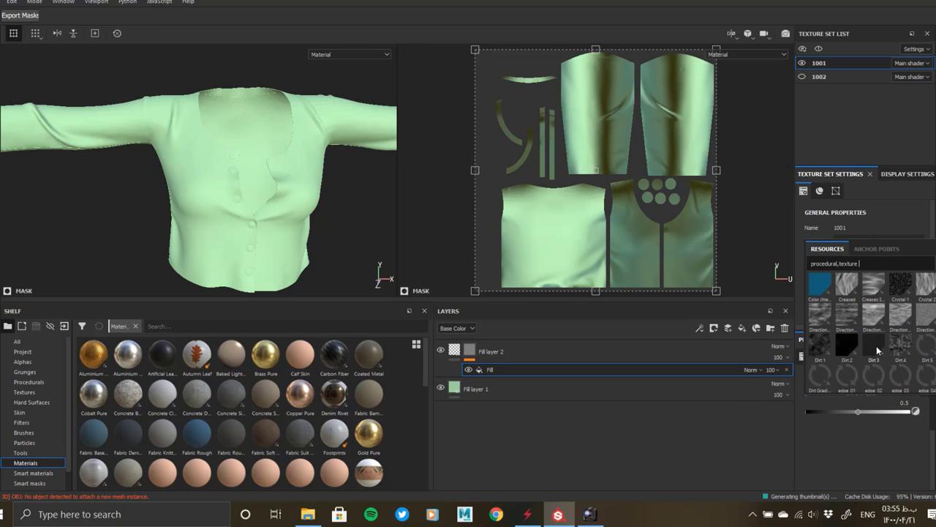
{"action": "scroll", "coordinate": [882, 352], "scroll_direction": "down", "scroll_amount": 2}
{"action": "scroll", "coordinate": [881, 349], "scroll_direction": "down", "scroll_amount": 3}
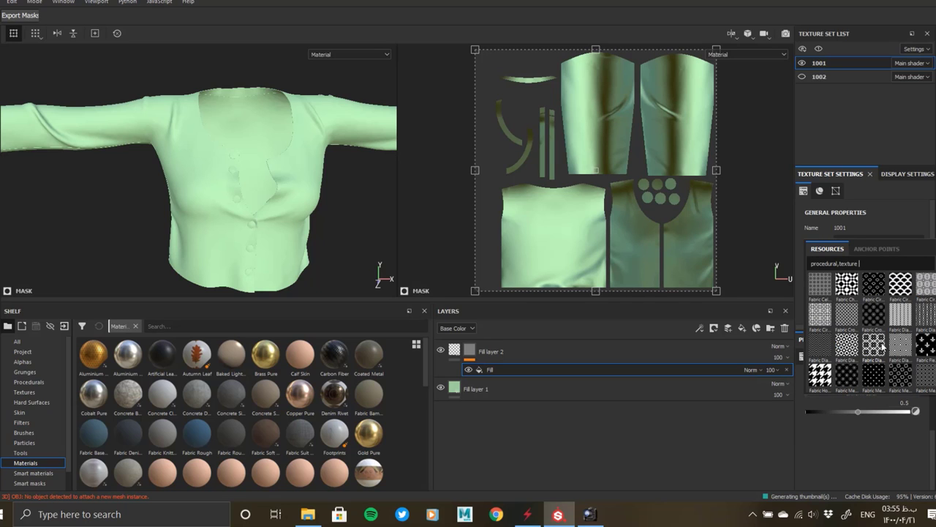
{"action": "scroll", "coordinate": [884, 347], "scroll_direction": "down", "scroll_amount": 3}
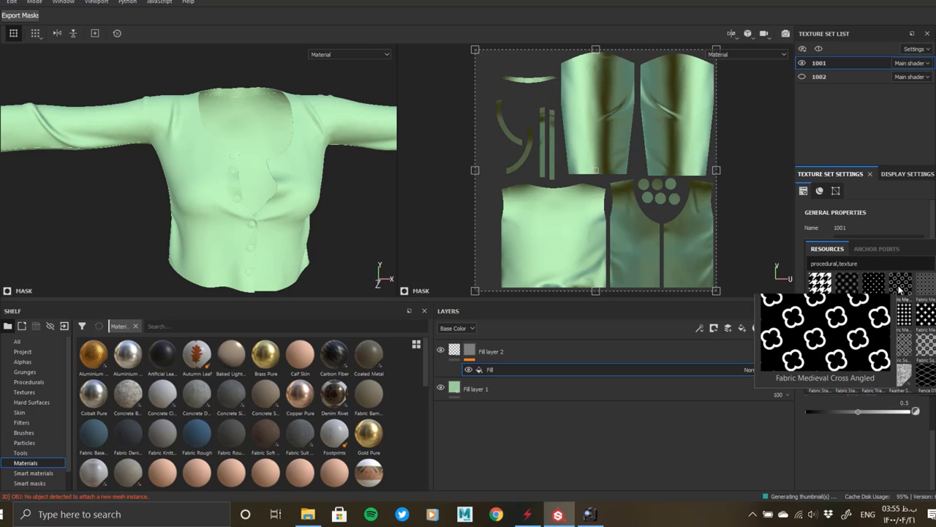
{"action": "mouse_move", "coordinate": [847, 377]}
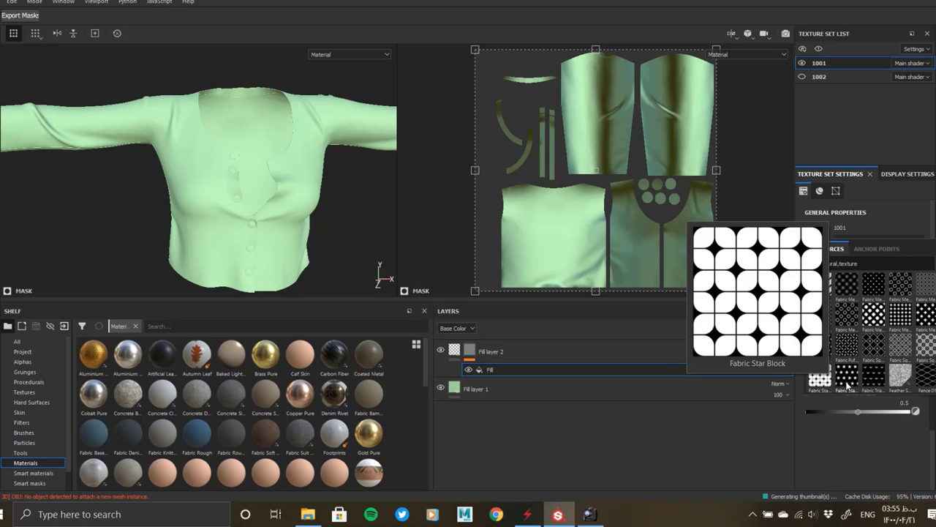
{"action": "scroll", "coordinate": [891, 338], "scroll_direction": "down", "scroll_amount": 5}
{"action": "scroll", "coordinate": [891, 339], "scroll_direction": "down", "scroll_amount": 3}
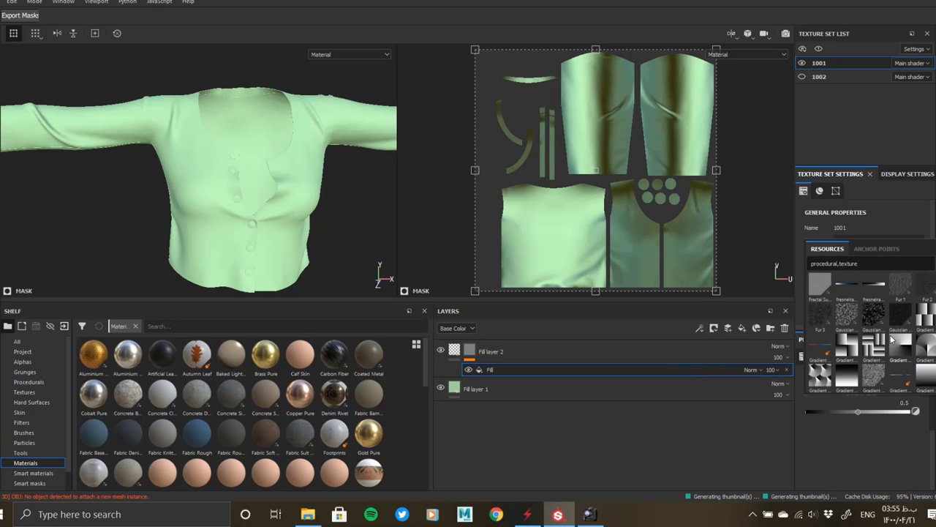
{"action": "scroll", "coordinate": [891, 339], "scroll_direction": "down", "scroll_amount": 3}
{"action": "scroll", "coordinate": [891, 339], "scroll_direction": "down", "scroll_amount": 3}
{"action": "scroll", "coordinate": [891, 338], "scroll_direction": "down", "scroll_amount": 2}
{"action": "scroll", "coordinate": [891, 339], "scroll_direction": "down", "scroll_amount": 3}
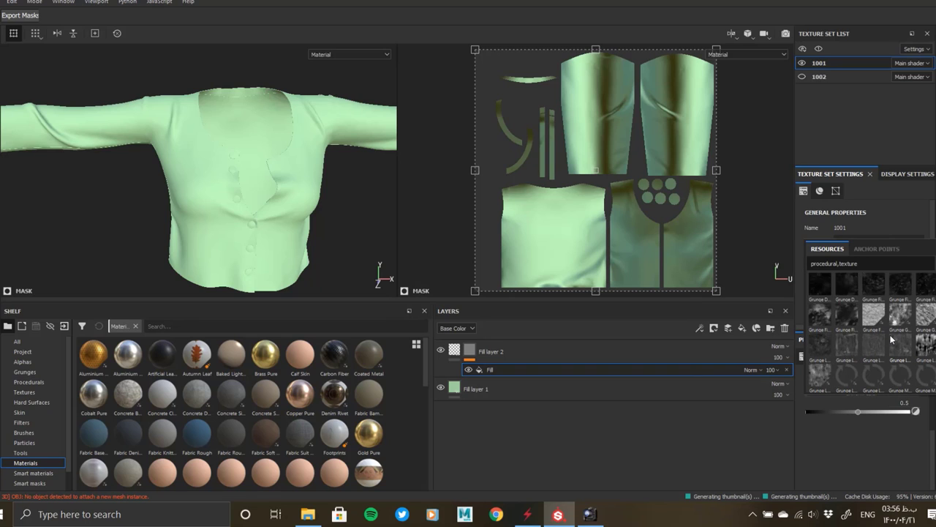
{"action": "scroll", "coordinate": [891, 339], "scroll_direction": "down", "scroll_amount": 2}
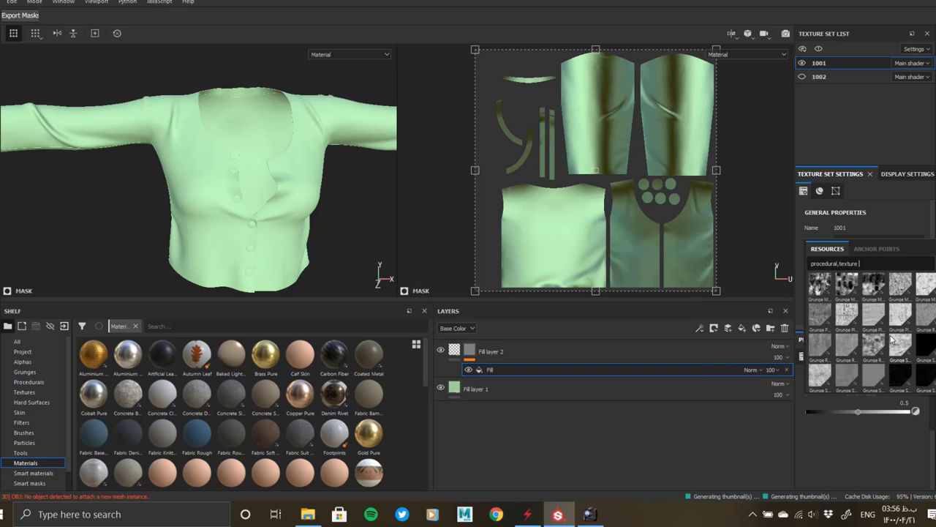
{"action": "scroll", "coordinate": [891, 339], "scroll_direction": "down", "scroll_amount": 3}
{"action": "scroll", "coordinate": [891, 339], "scroll_direction": "down", "scroll_amount": 3}
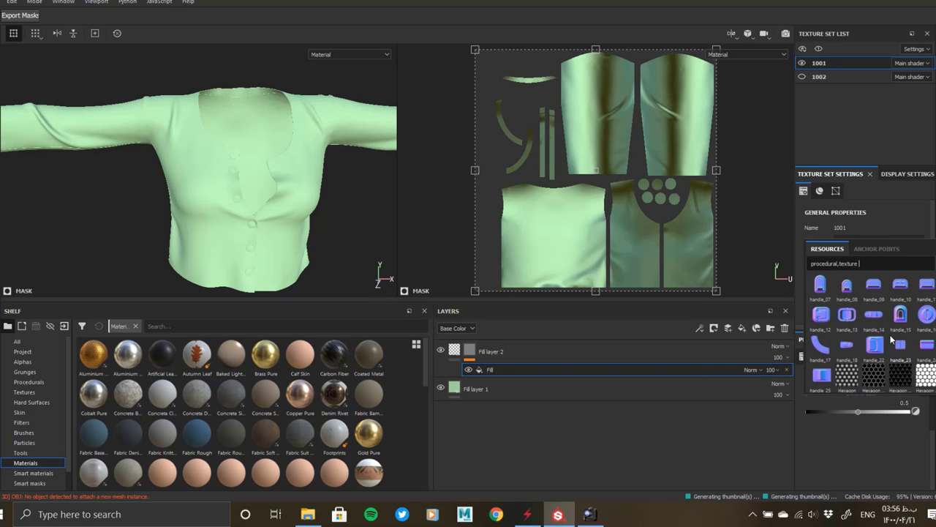
{"action": "scroll", "coordinate": [891, 339], "scroll_direction": "down", "scroll_amount": 3}
{"action": "scroll", "coordinate": [902, 346], "scroll_direction": "down", "scroll_amount": 3}
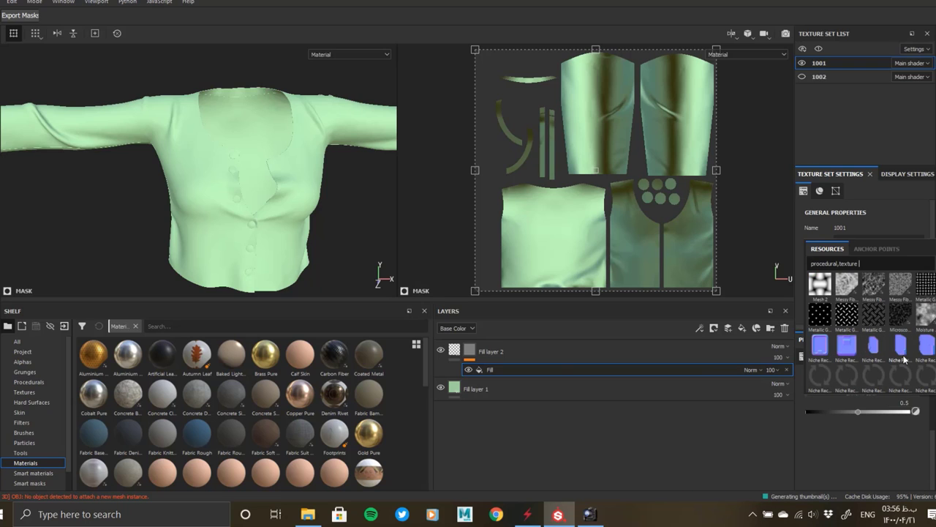
{"action": "scroll", "coordinate": [878, 337], "scroll_direction": "down", "scroll_amount": 3}
{"action": "scroll", "coordinate": [869, 331], "scroll_direction": "down", "scroll_amount": 3}
{"action": "scroll", "coordinate": [869, 331], "scroll_direction": "up", "scroll_amount": 3}
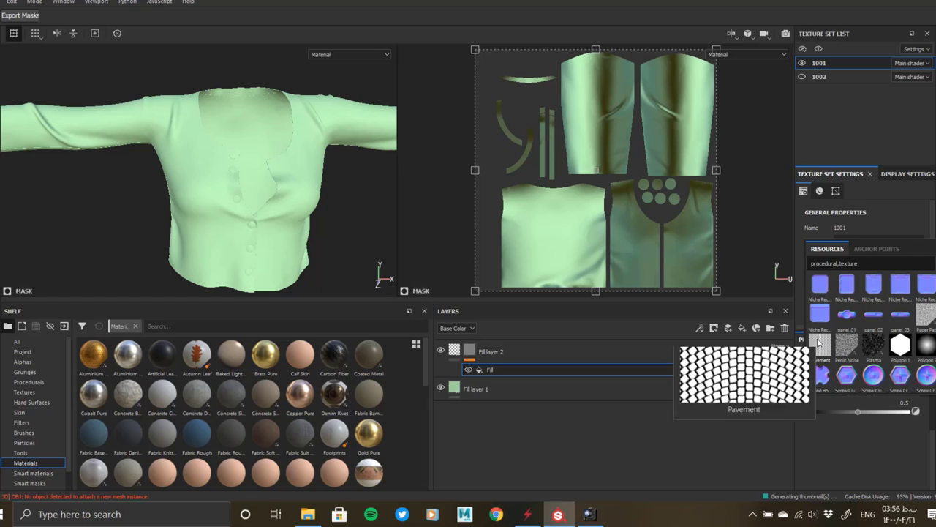
{"action": "scroll", "coordinate": [819, 342], "scroll_direction": "down", "scroll_amount": 3}
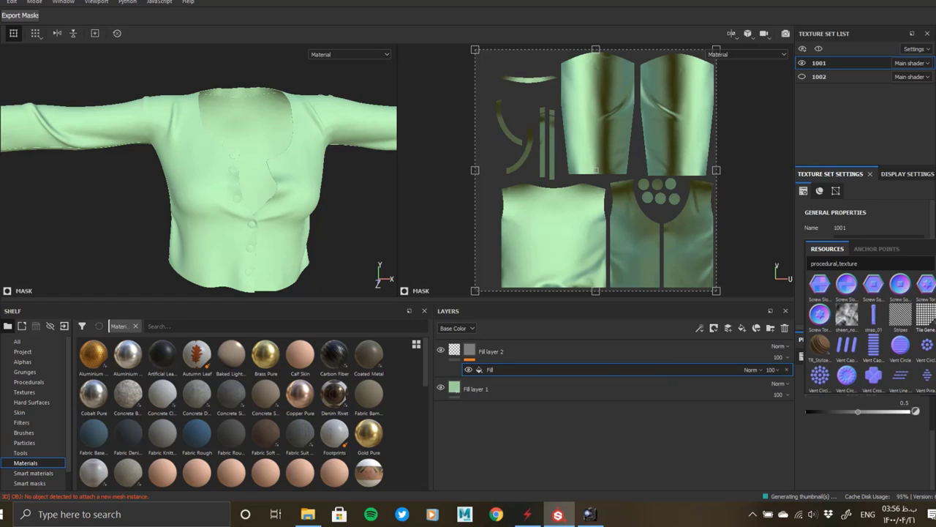
Step: Use Stripes as the mask fill's grayscale and raise Fill layer 2's height to 0.835
{"action": "left_click", "coordinate": [902, 316]}
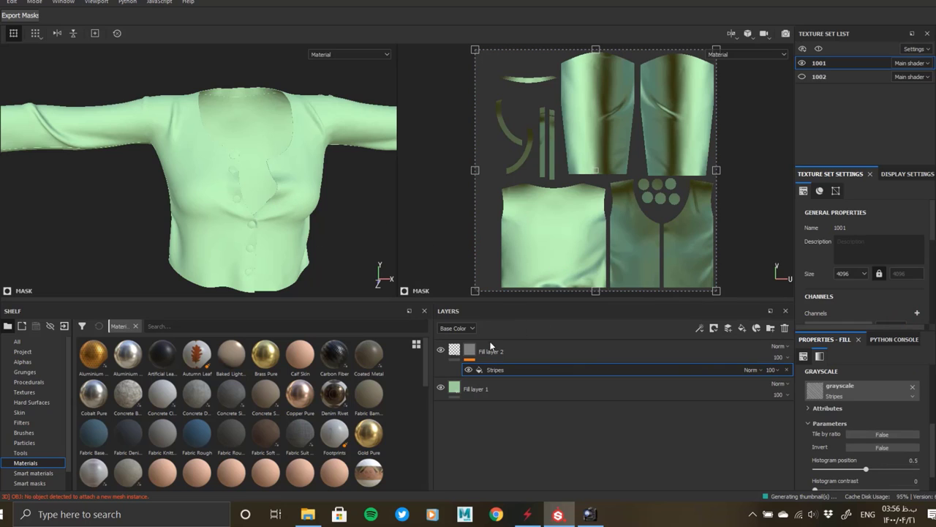
{"action": "left_click", "coordinate": [470, 351]}
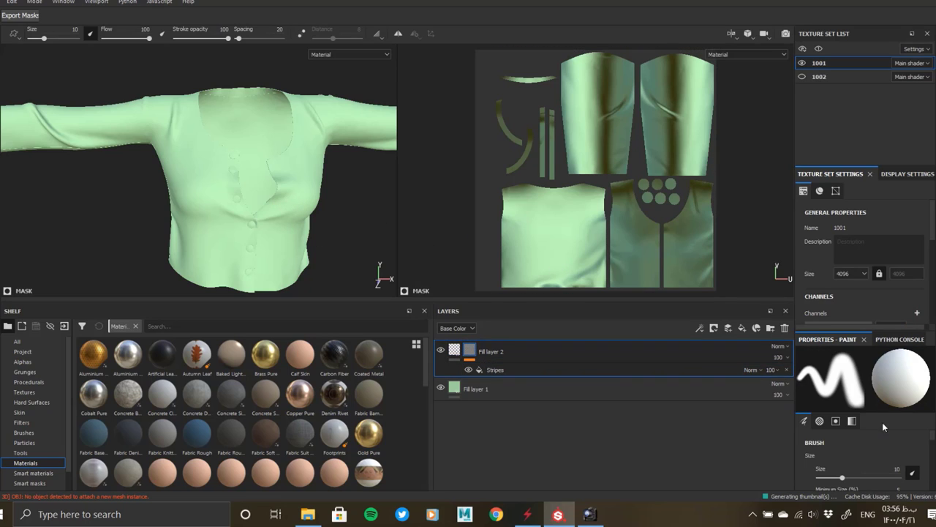
{"action": "double_click", "coordinate": [491, 352]}
{"action": "left_click", "coordinate": [454, 350]}
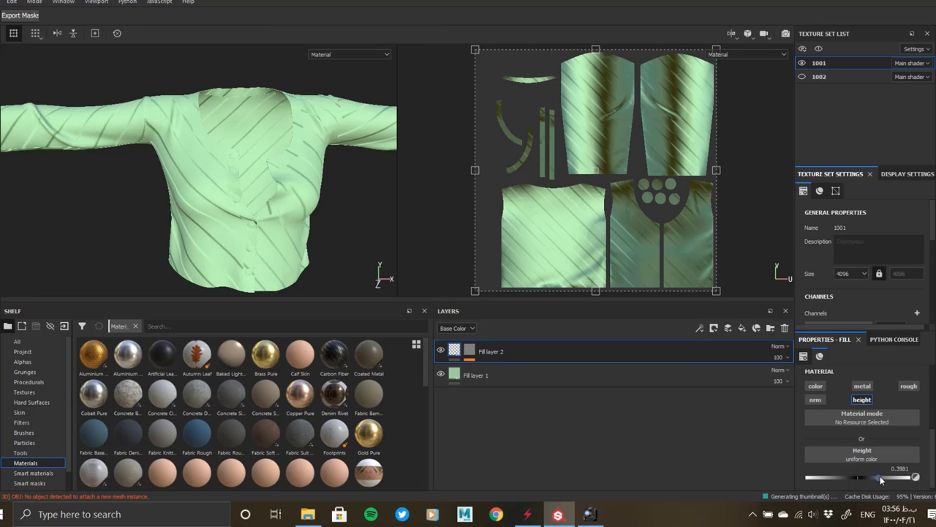
{"action": "mouse_move", "coordinate": [870, 475]}
{"action": "left_mouse_down"}
{"action": "mouse_move", "coordinate": [917, 479]}
{"action": "mouse_move", "coordinate": [886, 478]}
{"action": "left_mouse_up"}
{"action": "left_click", "coordinate": [471, 352]}
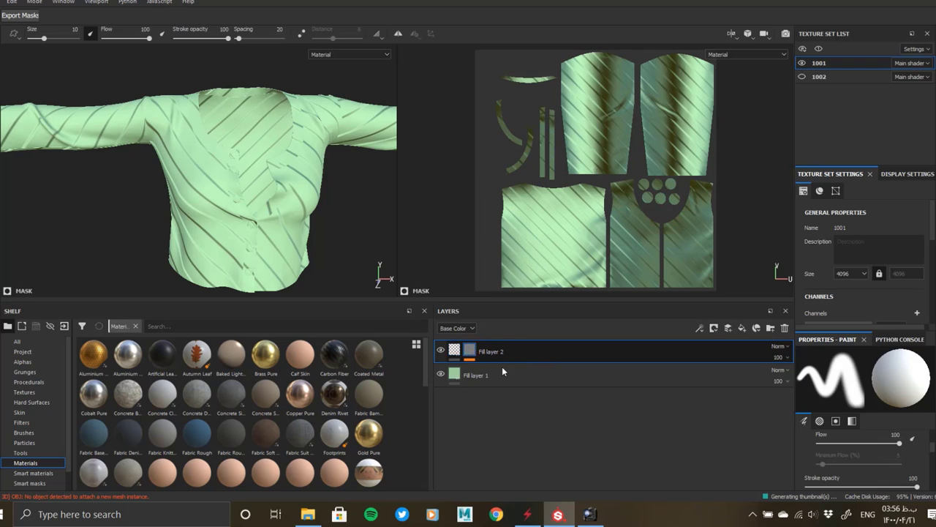
{"action": "left_click", "coordinate": [503, 368]}
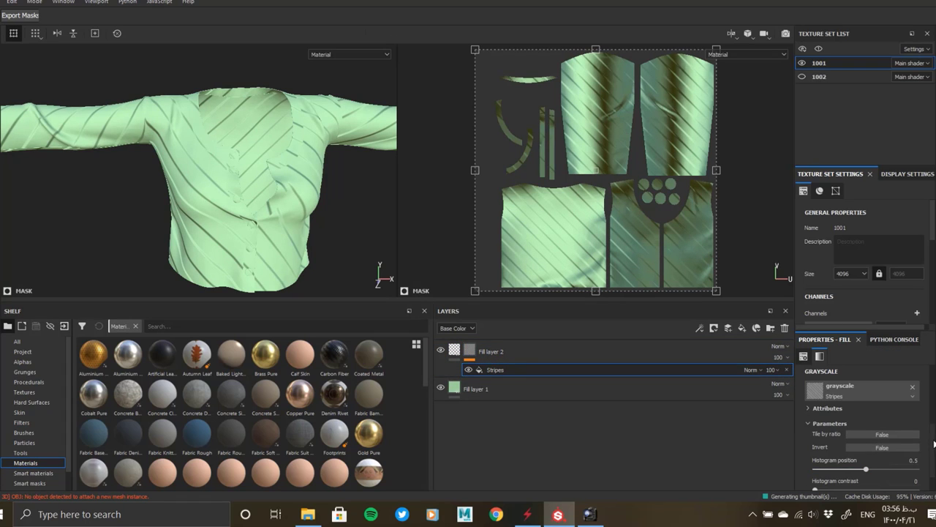
{"action": "scroll", "coordinate": [934, 443], "scroll_direction": "down", "scroll_amount": 1}
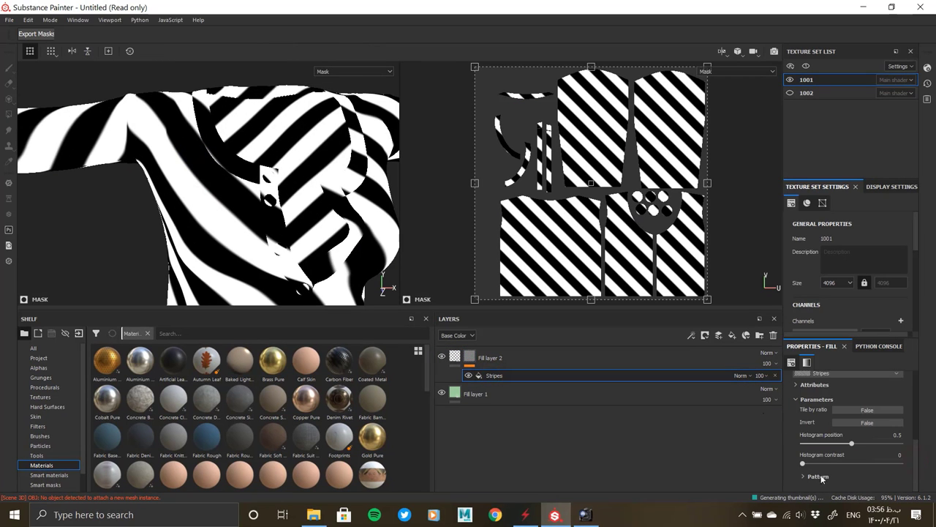
Step: Experiment with the stripe mask's softness and width sliders, keeping the stripes sharp
{"action": "left_click", "coordinate": [818, 477]}
{"action": "left_click_drag", "start_coordinate": [836, 449], "coordinate": [757, 447]}
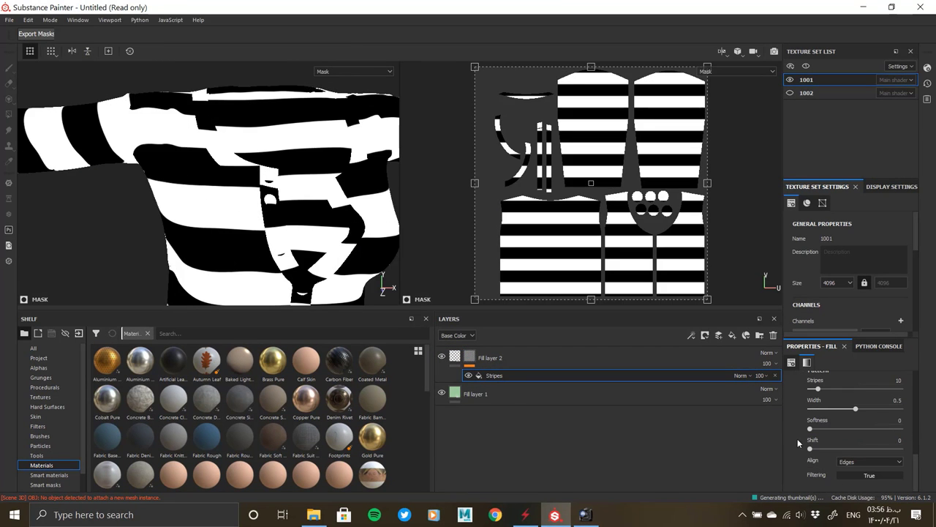
{"action": "left_click_drag", "start_coordinate": [810, 429], "coordinate": [712, 420]}
{"action": "left_click_drag", "start_coordinate": [856, 408], "coordinate": [908, 418]}
{"action": "scroll", "coordinate": [841, 443], "scroll_direction": "up", "scroll_amount": 1}
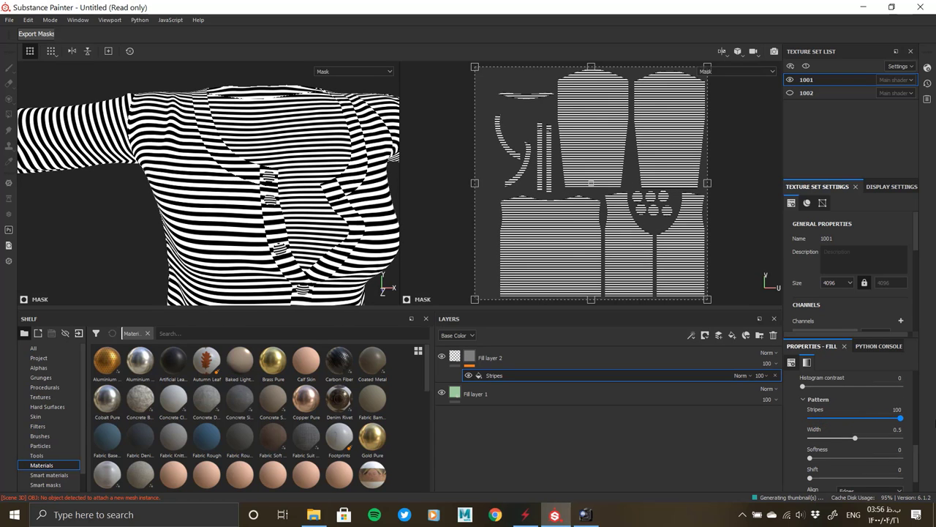
Step: Set the Stripes count to 400 and check the result in the 3D view
{"action": "left_click", "coordinate": [886, 409]}
{"action": "key", "text": "Return"}
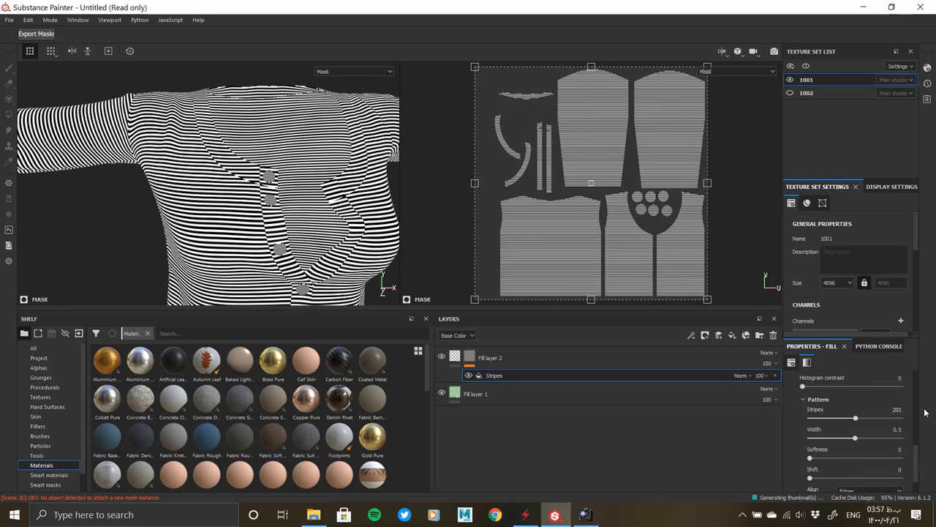
{"action": "type", "text": "400"}
{"action": "key", "text": "Return"}
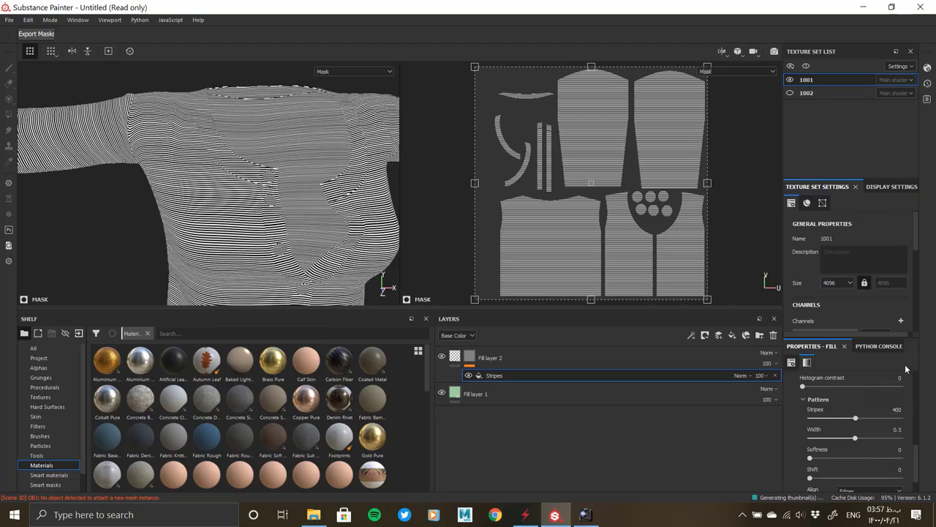
{"action": "scroll", "coordinate": [261, 295], "scroll_direction": "up", "scroll_amount": 5}
{"action": "mouse_move", "coordinate": [274, 203]}
{"action": "left_mouse_down", "text": "alt"}
{"action": "mouse_move", "coordinate": [217, 38]}
{"action": "mouse_move", "coordinate": [260, 232]}
{"action": "mouse_move", "coordinate": [173, 148]}
{"action": "left_mouse_up", "text": "alt"}
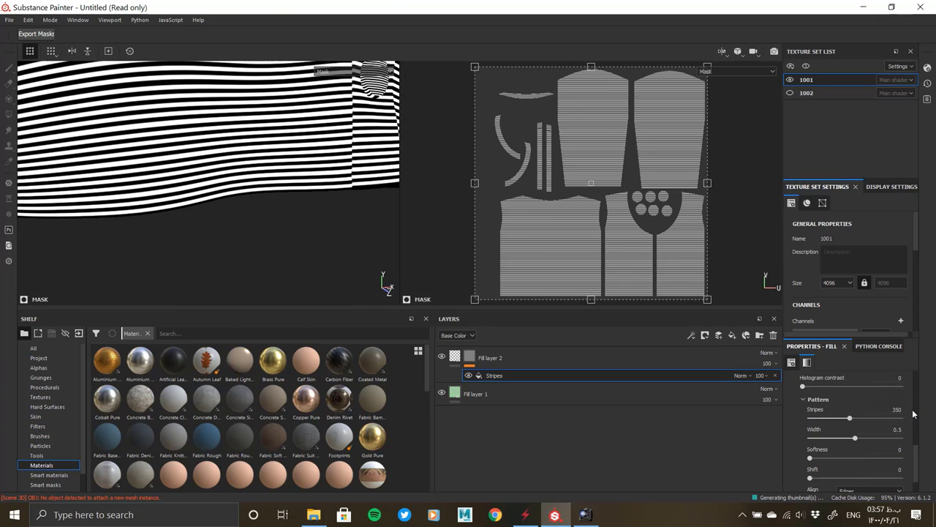
{"action": "type", "text": "0"}
{"action": "key", "text": "Return"}
{"action": "scroll", "coordinate": [825, 444], "scroll_direction": "up", "scroll_amount": 3}
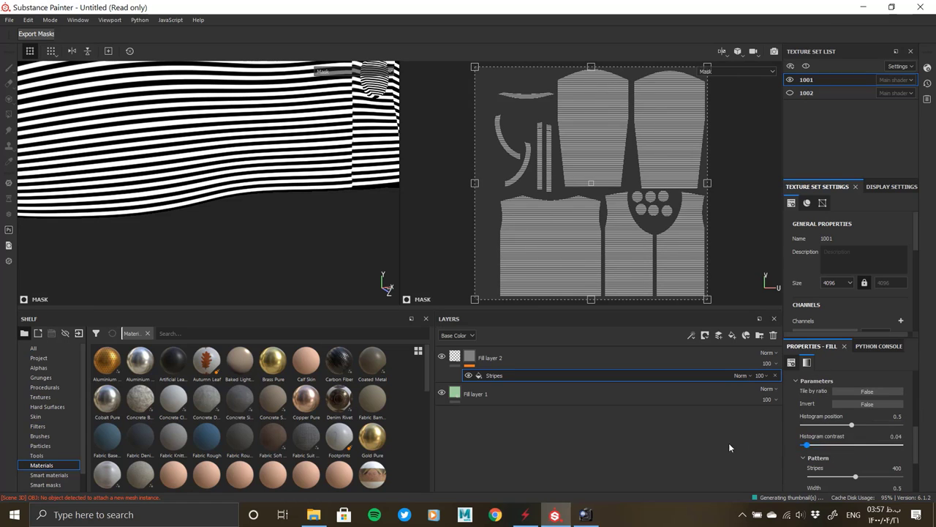
{"action": "scroll", "coordinate": [834, 446], "scroll_direction": "up", "scroll_amount": 1}
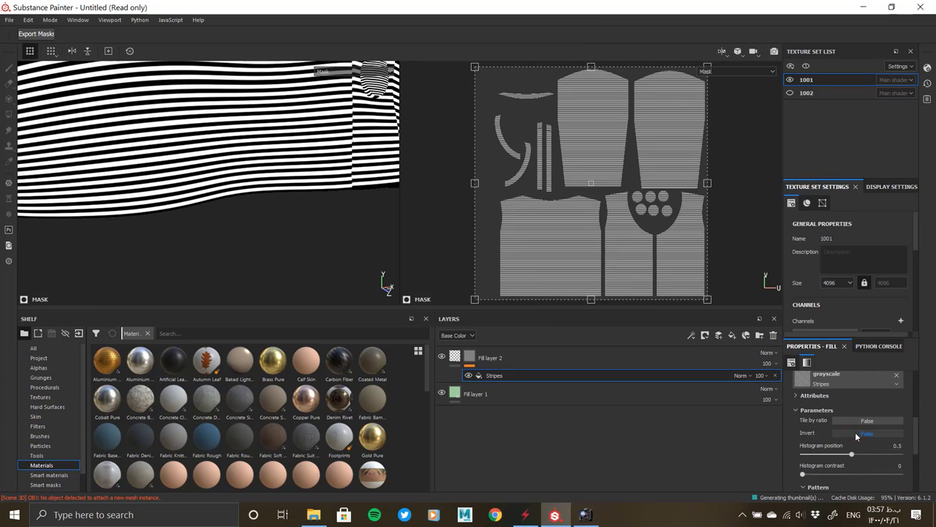
Step: Keep Invert at False and set UV Rotation to 90 so the stripes run vertically
{"action": "left_click", "coordinate": [855, 432]}
{"action": "left_click", "coordinate": [854, 421]}
{"action": "scroll", "coordinate": [858, 435], "scroll_direction": "up", "scroll_amount": 3}
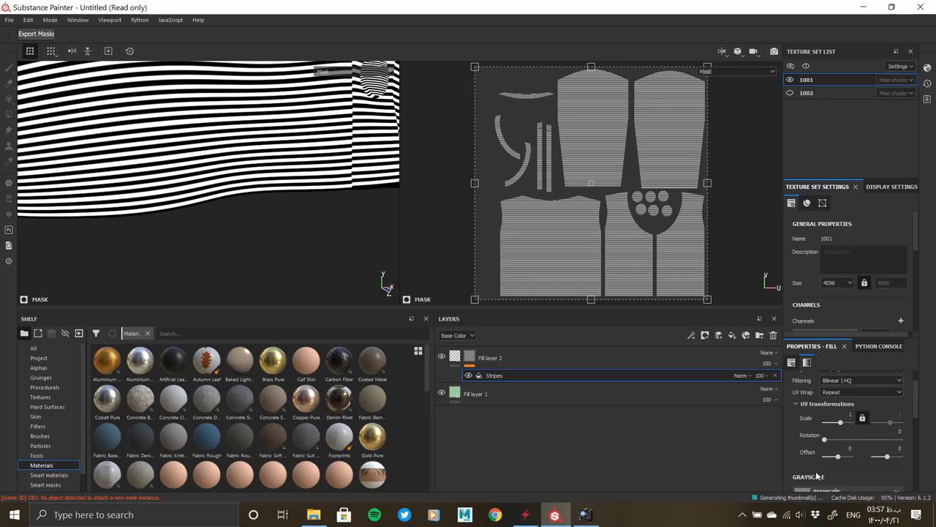
{"action": "left_click_drag", "start_coordinate": [858, 439], "coordinate": [892, 438]}
{"action": "type", "text": "0"}
{"action": "key", "text": "Return"}
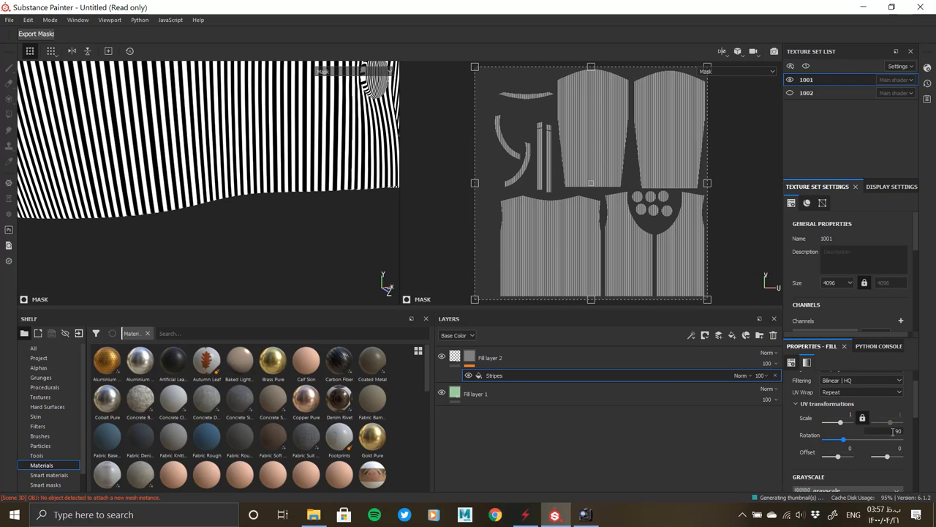
Step: Reselect Fill layer 2's material and orbit to inspect the ribbed cardigan
{"action": "left_click_drag", "start_coordinate": [314, 175], "coordinate": [242, 183], "text": "alt"}
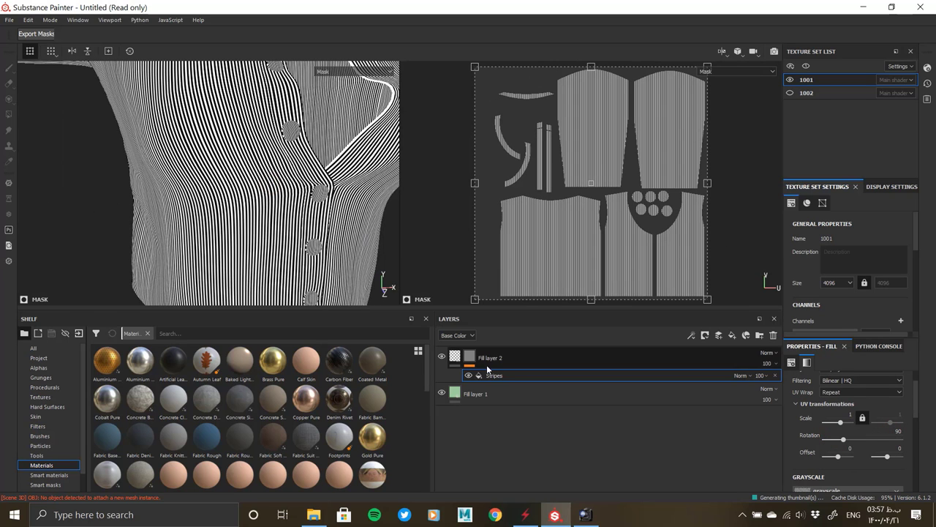
{"action": "left_click", "coordinate": [455, 357]}
{"action": "left_click", "coordinate": [468, 357]}
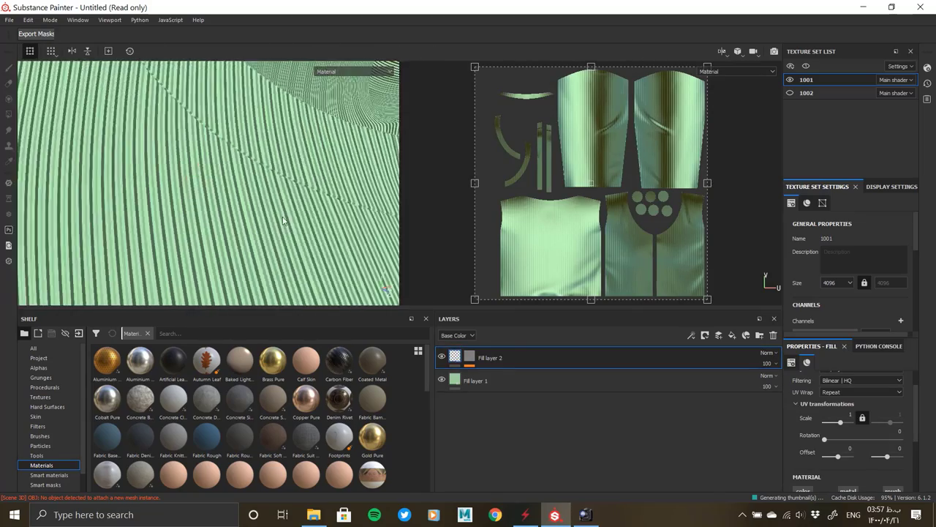
{"action": "mouse_move", "coordinate": [271, 163]}
{"action": "left_mouse_down", "text": "alt"}
{"action": "mouse_move", "coordinate": [60, 76]}
{"action": "mouse_move", "coordinate": [300, 237]}
{"action": "mouse_move", "coordinate": [256, 154]}
{"action": "left_mouse_up", "text": "alt"}
{"action": "scroll", "coordinate": [256, 154], "scroll_direction": "up", "scroll_amount": 5}
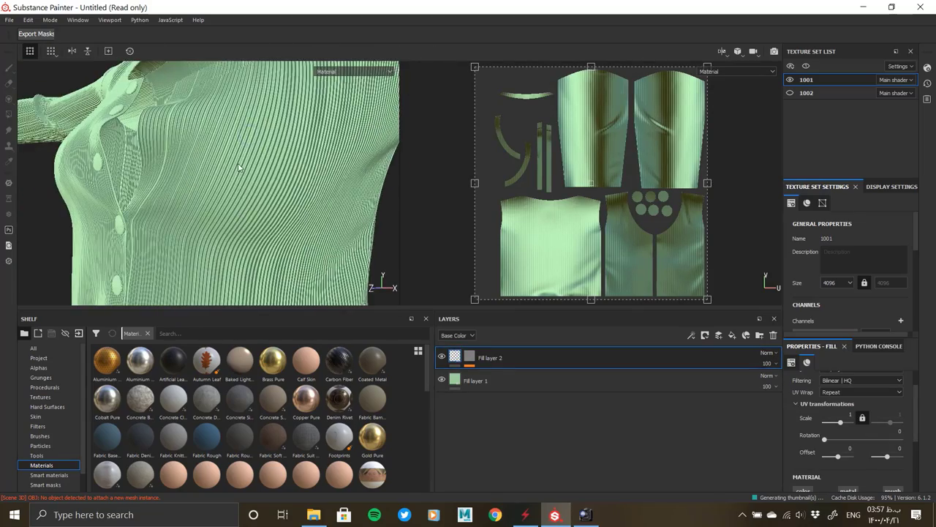
{"action": "scroll", "coordinate": [256, 154], "scroll_direction": "up", "scroll_amount": 3}
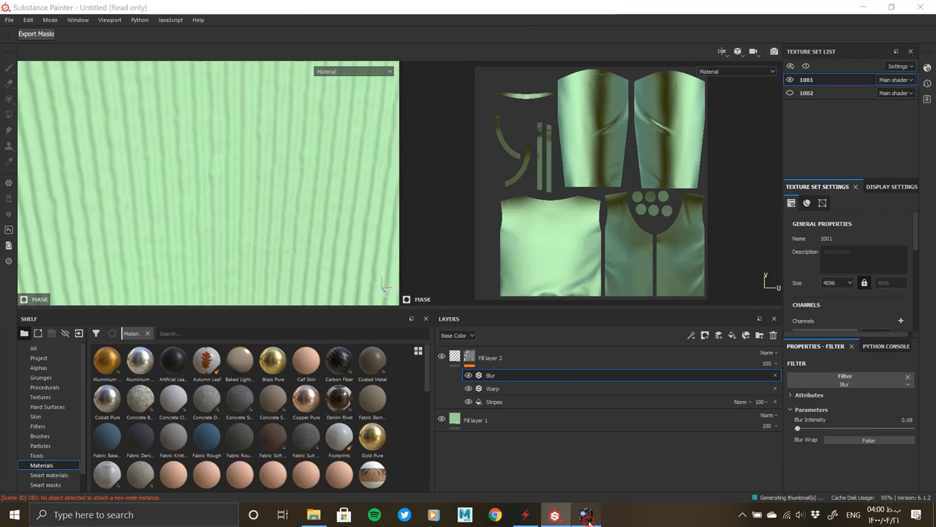
{"action": "left_click", "coordinate": [585, 514]}
Step: Zoom around the ribbed white shirt close-ups in ACDSee, then close the viewer
{"action": "scroll", "coordinate": [341, 229], "scroll_direction": "up", "scroll_amount": 5}
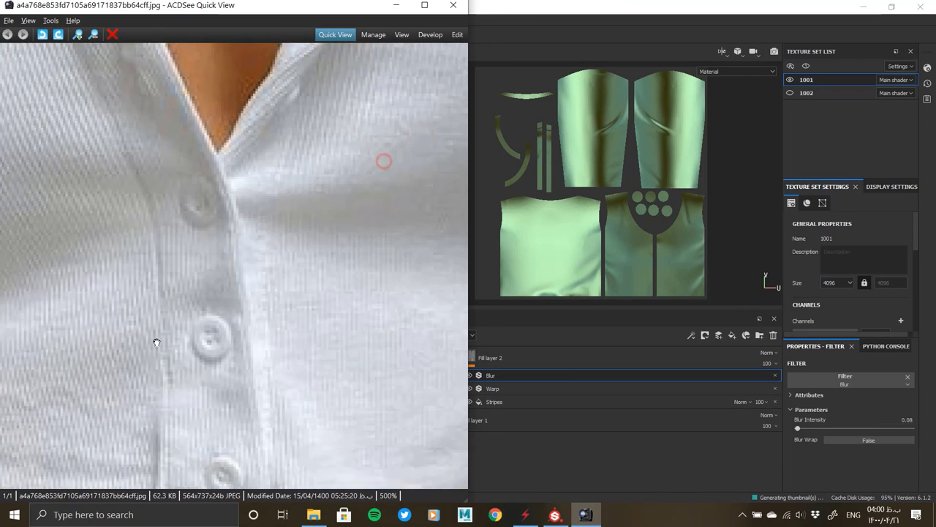
{"action": "scroll", "coordinate": [341, 229], "scroll_direction": "up", "scroll_amount": 5}
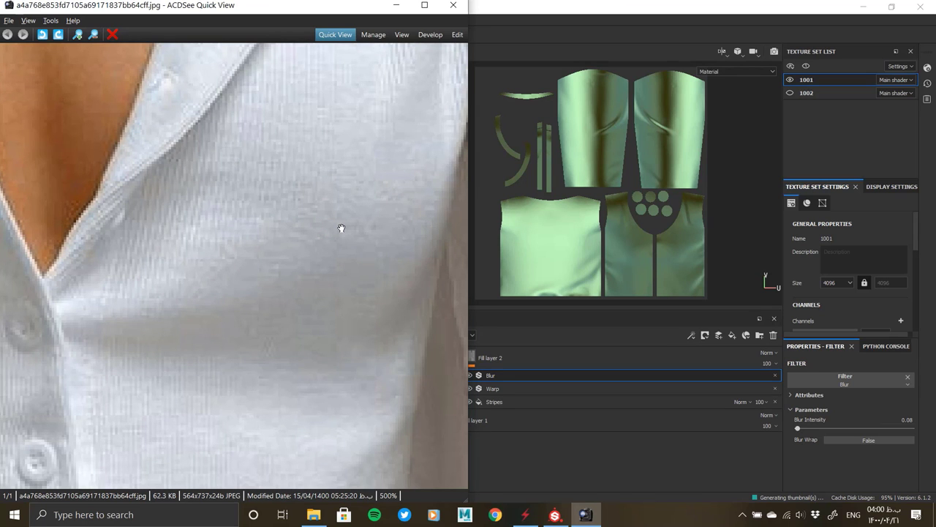
{"action": "scroll", "coordinate": [220, 193], "scroll_direction": "down", "scroll_amount": 3}
{"action": "scroll", "coordinate": [293, 142], "scroll_direction": "down", "scroll_amount": 3}
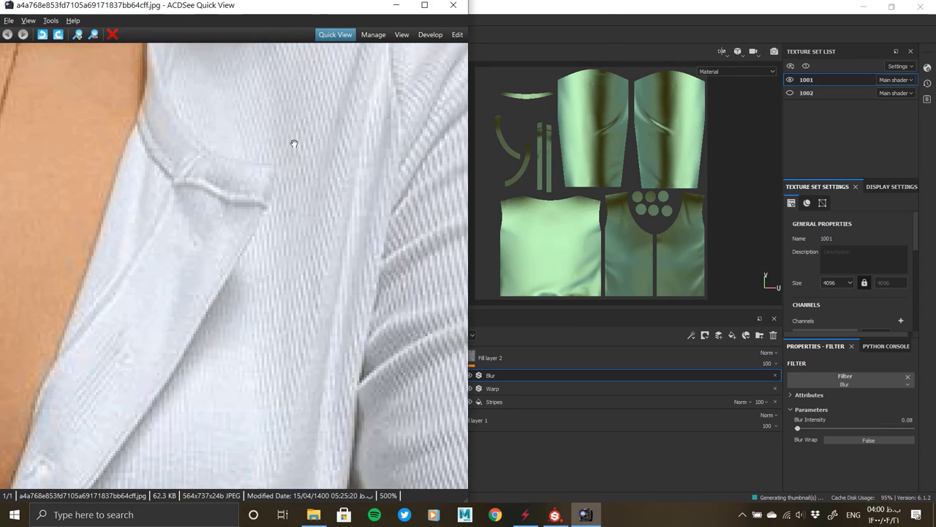
{"action": "scroll", "coordinate": [304, 255], "scroll_direction": "down", "scroll_amount": 3}
{"action": "scroll", "coordinate": [280, 388], "scroll_direction": "up", "scroll_amount": 3}
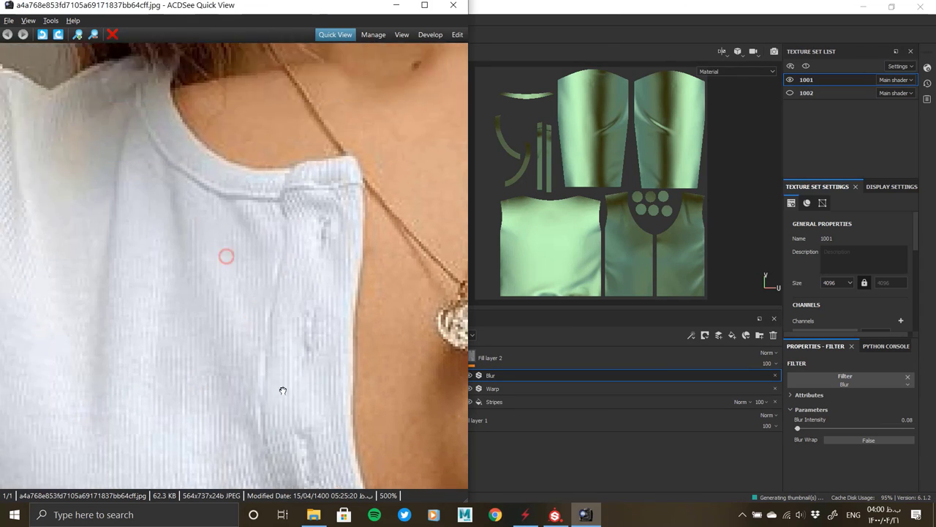
{"action": "scroll", "coordinate": [280, 388], "scroll_direction": "up", "scroll_amount": 3}
{"action": "key", "text": "Escape"}
{"action": "scroll", "coordinate": [219, 203], "scroll_direction": "down", "scroll_amount": 3}
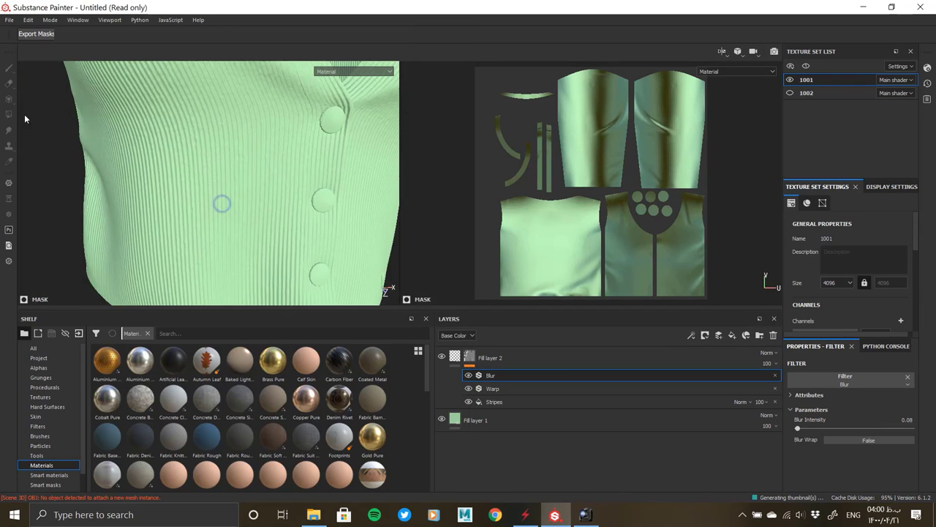
{"action": "scroll", "coordinate": [216, 202], "scroll_direction": "down", "scroll_amount": 2}
{"action": "mouse_move", "coordinate": [216, 202]}
{"action": "left_mouse_down", "text": "alt"}
{"action": "mouse_move", "coordinate": [193, 161]}
{"action": "mouse_move", "coordinate": [253, 152]}
{"action": "mouse_move", "coordinate": [280, 226]}
{"action": "left_mouse_up", "text": "alt"}
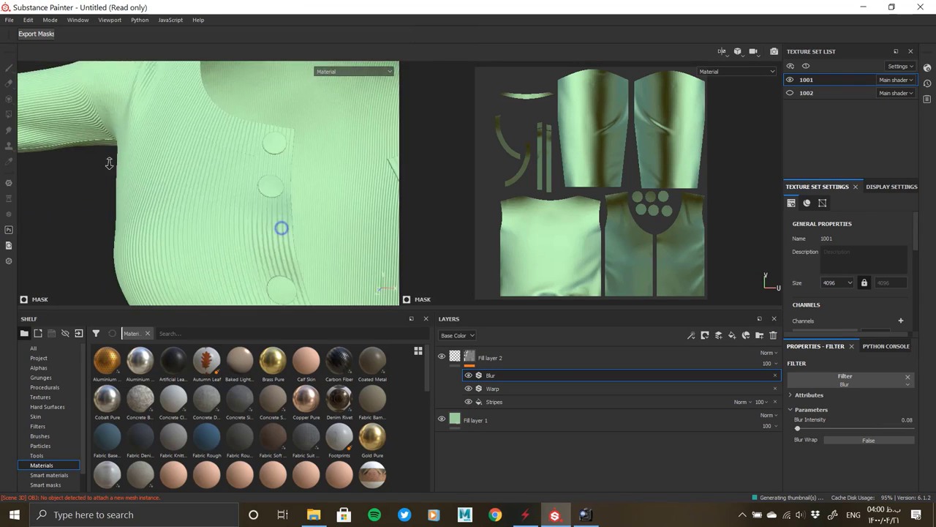
{"action": "scroll", "coordinate": [280, 226], "scroll_direction": "up", "scroll_amount": 3}
{"action": "scroll", "coordinate": [280, 226], "scroll_direction": "up", "scroll_amount": 3}
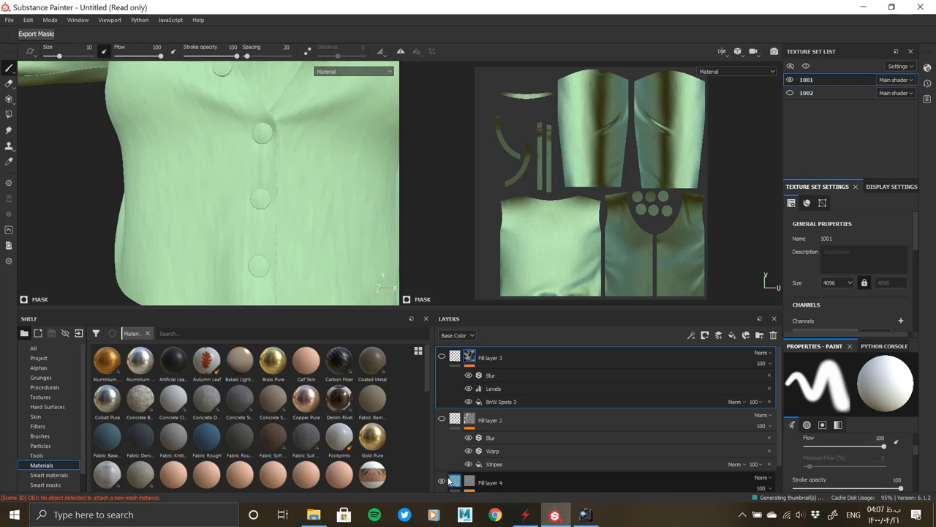
{"action": "scroll", "coordinate": [447, 417], "scroll_direction": "down", "scroll_amount": 1}
{"action": "left_click", "coordinate": [494, 358]}
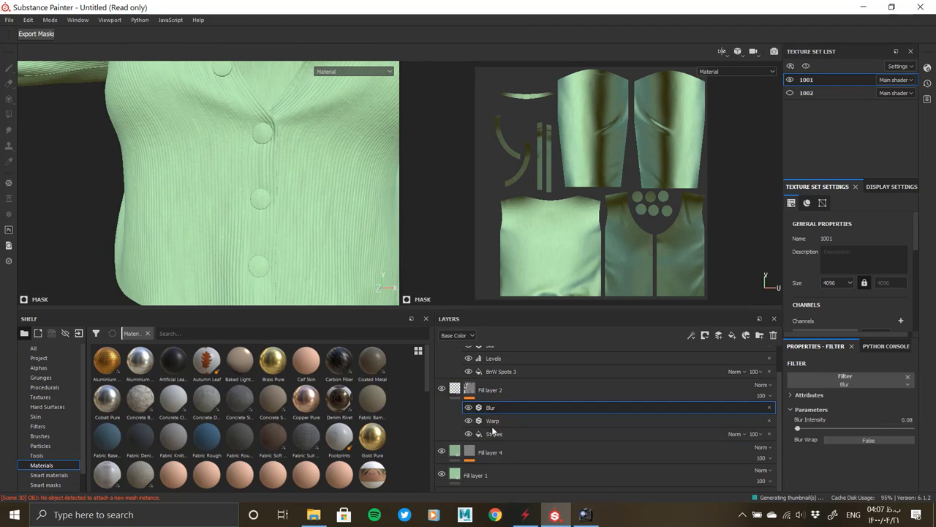
{"action": "scroll", "coordinate": [490, 398], "scroll_direction": "up", "scroll_amount": 1}
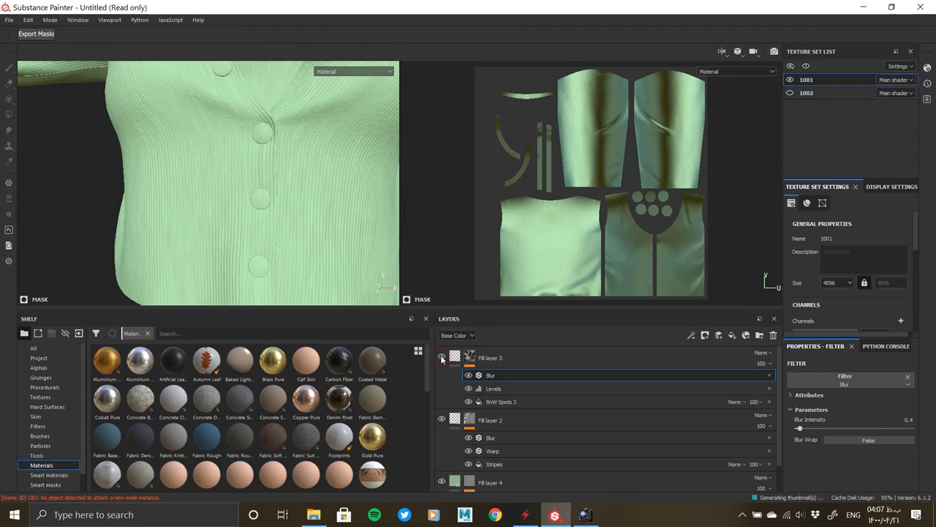
{"action": "left_click", "coordinate": [512, 358]}
{"action": "mouse_move", "coordinate": [220, 183]}
{"action": "left_mouse_down", "text": "alt"}
{"action": "mouse_move", "coordinate": [236, 167]}
{"action": "mouse_move", "coordinate": [278, 176]}
{"action": "left_mouse_up", "text": "alt"}
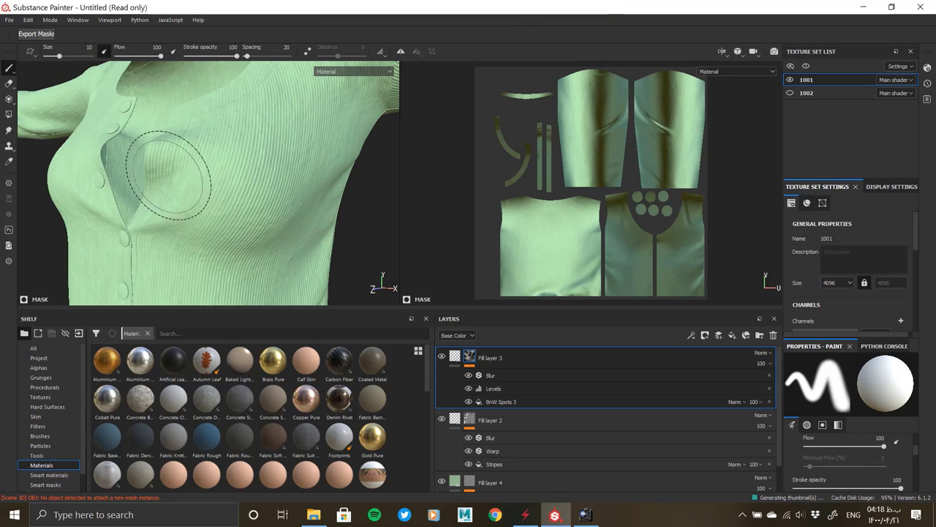
{"action": "left_click_drag", "start_coordinate": [157, 168], "coordinate": [212, 124], "text": "alt"}
{"action": "left_click", "coordinate": [456, 358]}
{"action": "left_click_drag", "start_coordinate": [292, 209], "coordinate": [344, 219], "text": "alt"}
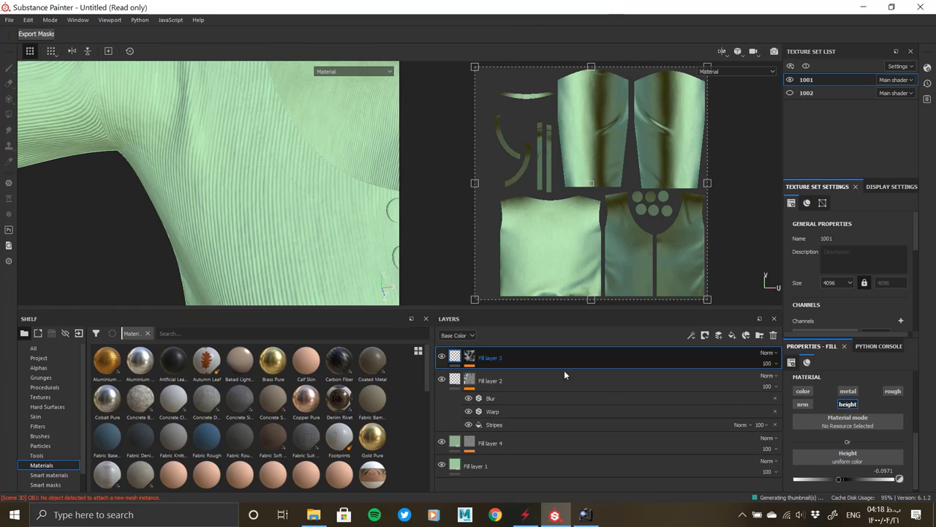
Step: Add Fill layer 5 on top with a pale, desaturated green base colour and a black mask
{"action": "left_click", "coordinate": [732, 335]}
{"action": "scroll", "coordinate": [655, 430], "scroll_direction": "down", "scroll_amount": 1}
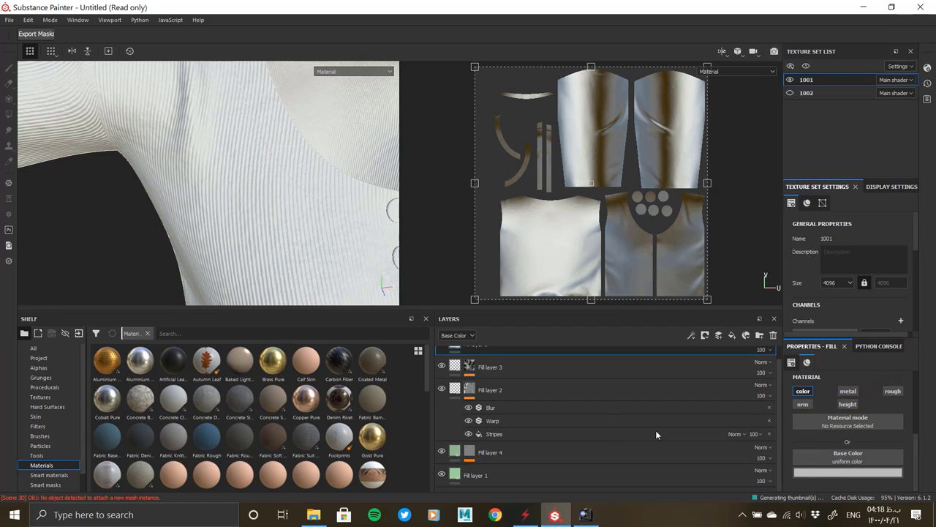
{"action": "left_click", "coordinate": [848, 472]}
{"action": "left_click", "coordinate": [819, 382]}
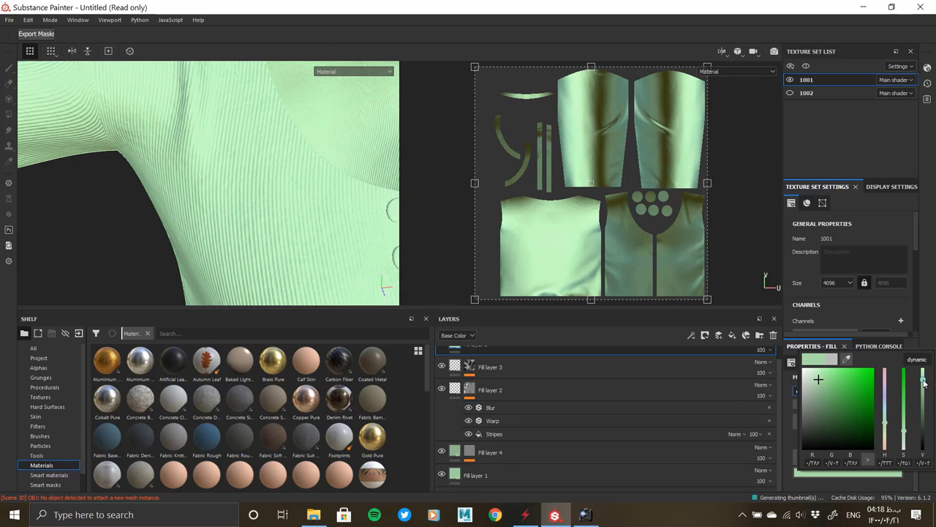
{"action": "left_click_drag", "start_coordinate": [905, 443], "coordinate": [905, 440]}
{"action": "left_click", "coordinate": [782, 357]}
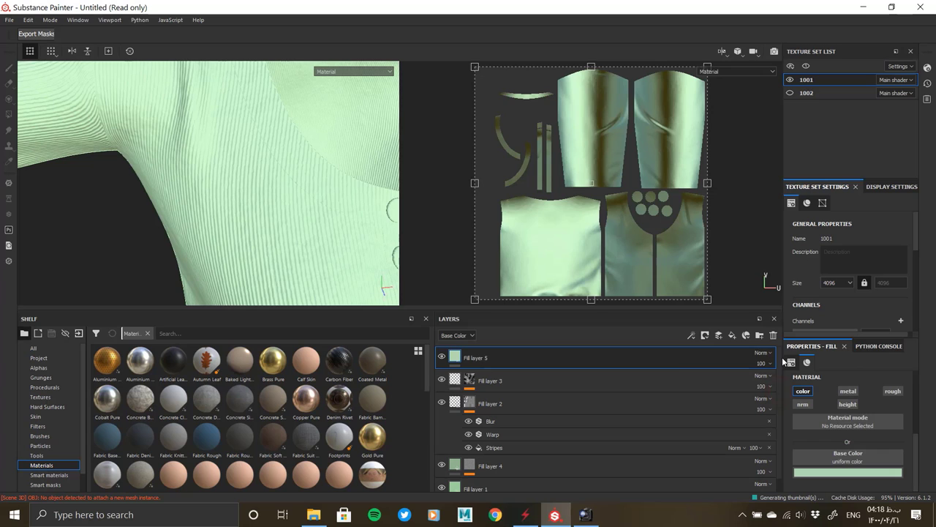
{"action": "right_click", "coordinate": [459, 357]}
{"action": "left_click", "coordinate": [507, 70]}
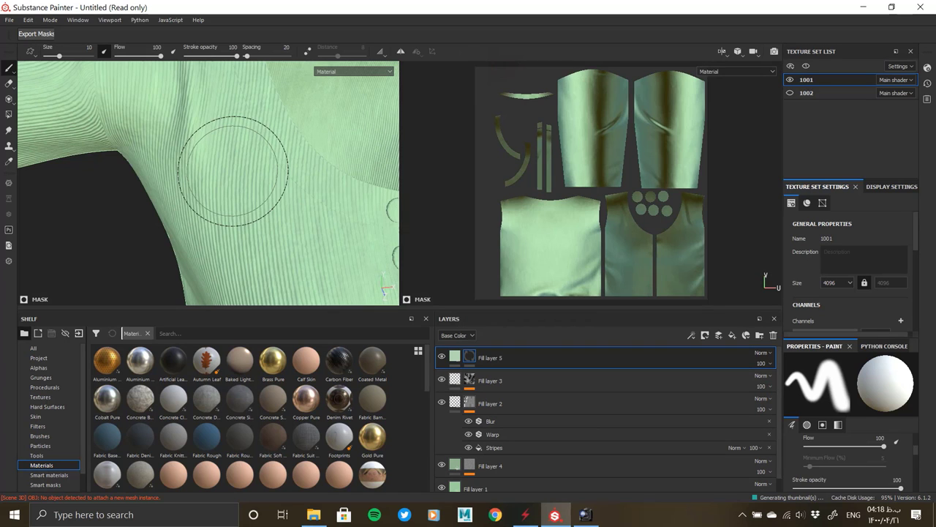
Step: Fill the placket into the mask using Polygon Fill in UV-chunk mode
{"action": "left_click", "coordinate": [8, 115]}
{"action": "left_click", "coordinate": [868, 363]}
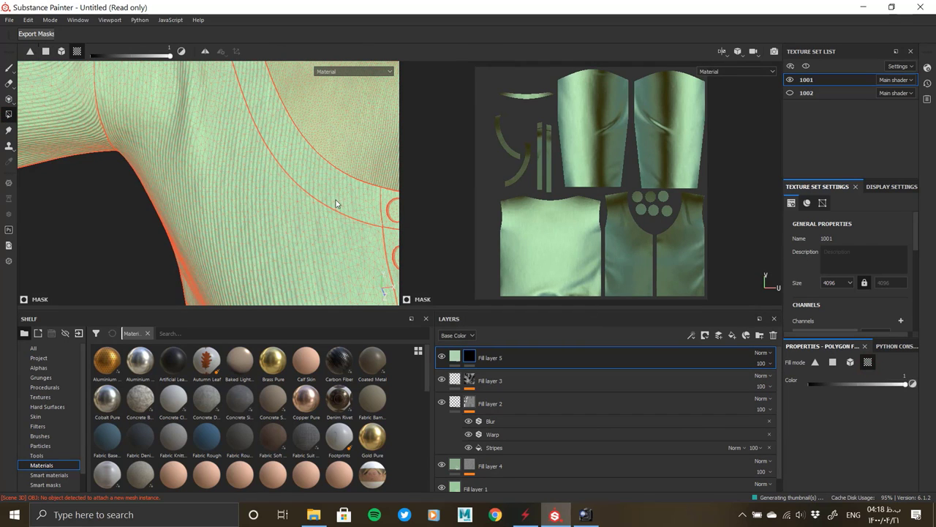
{"action": "mouse_move", "coordinate": [324, 184]}
{"action": "left_mouse_down", "text": "alt"}
{"action": "mouse_move", "coordinate": [281, 134]}
{"action": "mouse_move", "coordinate": [86, 156]}
{"action": "mouse_move", "coordinate": [119, 202]}
{"action": "mouse_move", "coordinate": [252, 220]}
{"action": "mouse_move", "coordinate": [223, 174]}
{"action": "left_mouse_up", "text": "alt"}
{"action": "mouse_move", "coordinate": [228, 136]}
{"action": "left_mouse_down", "text": "alt"}
{"action": "mouse_move", "coordinate": [176, 157]}
{"action": "mouse_move", "coordinate": [173, 135]}
{"action": "left_mouse_up", "text": "alt"}
{"action": "mouse_move", "coordinate": [224, 219]}
{"action": "left_mouse_down", "text": "alt"}
{"action": "mouse_move", "coordinate": [105, 142]}
{"action": "mouse_move", "coordinate": [151, 159]}
{"action": "mouse_move", "coordinate": [148, 199]}
{"action": "left_mouse_up", "text": "alt"}
{"action": "mouse_move", "coordinate": [2, 211]}
{"action": "left_mouse_down", "text": "alt"}
{"action": "mouse_move", "coordinate": [177, 197]}
{"action": "mouse_move", "coordinate": [222, 173]}
{"action": "mouse_move", "coordinate": [268, 183]}
{"action": "mouse_move", "coordinate": [466, 327]}
{"action": "left_mouse_up", "text": "alt"}
Step: Set Fill layer 5's opacity to 65% and check the lighter placket buttons
{"action": "left_click", "coordinate": [455, 357]}
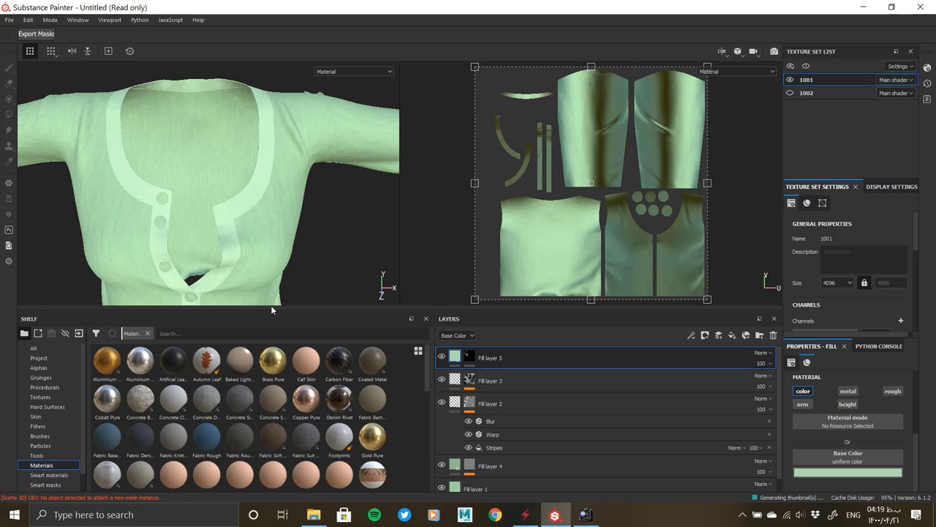
{"action": "mouse_move", "coordinate": [215, 199]}
{"action": "right_mouse_down", "text": "alt"}
{"action": "mouse_move", "coordinate": [290, 242]}
{"action": "mouse_move", "coordinate": [241, 234]}
{"action": "right_mouse_up", "text": "alt"}
{"action": "mouse_move", "coordinate": [241, 234]}
{"action": "left_mouse_down", "text": "alt"}
{"action": "mouse_move", "coordinate": [201, 175]}
{"action": "mouse_move", "coordinate": [219, 171]}
{"action": "left_mouse_up", "text": "alt"}
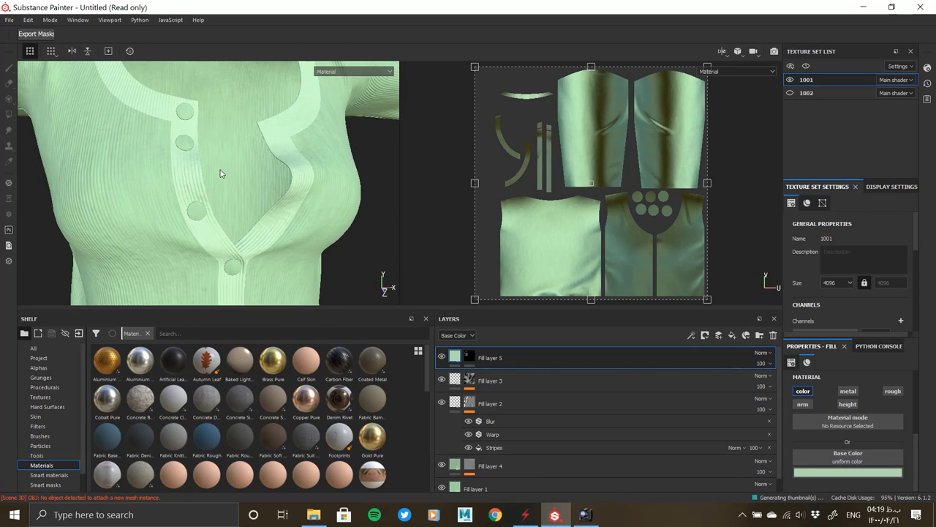
{"action": "mouse_move", "coordinate": [220, 171]}
{"action": "middle_mouse_down", "text": "alt"}
{"action": "mouse_move", "coordinate": [205, 187]}
{"action": "mouse_move", "coordinate": [212, 220]}
{"action": "middle_mouse_up", "text": "alt"}
{"action": "left_click", "coordinate": [761, 363]}
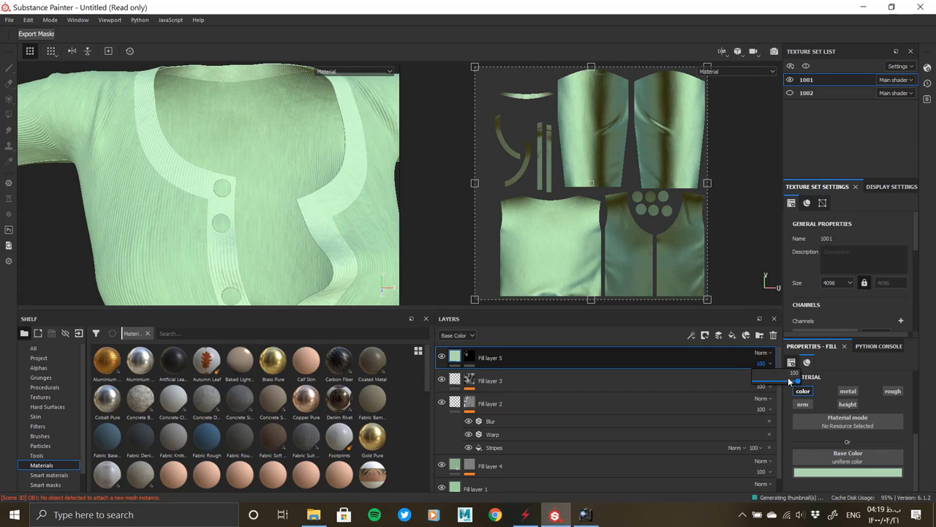
{"action": "mouse_move", "coordinate": [788, 377]}
{"action": "left_mouse_down"}
{"action": "mouse_move", "coordinate": [757, 382]}
{"action": "mouse_move", "coordinate": [796, 381]}
{"action": "left_mouse_up"}
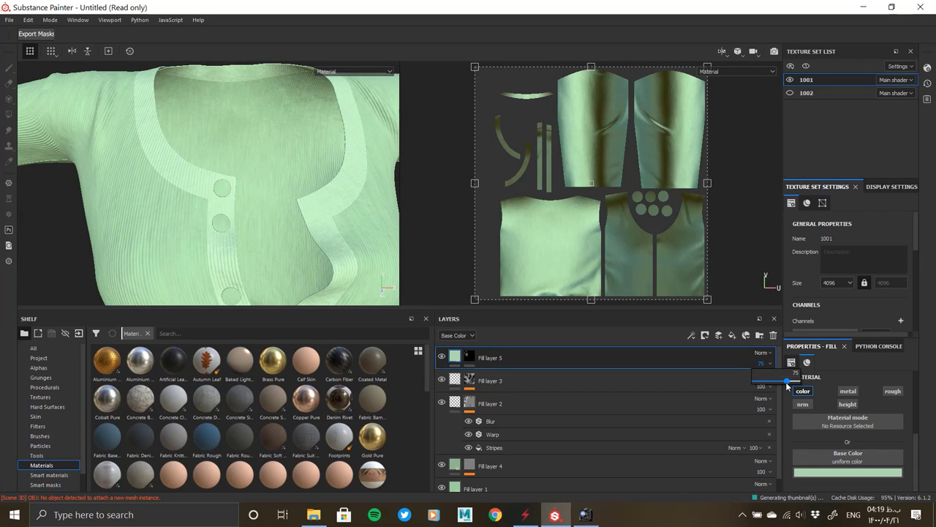
{"action": "mouse_move", "coordinate": [293, 246]}
{"action": "right_mouse_down", "text": "alt"}
{"action": "mouse_move", "coordinate": [242, 228]}
{"action": "mouse_move", "coordinate": [241, 261]}
{"action": "right_mouse_up", "text": "alt"}
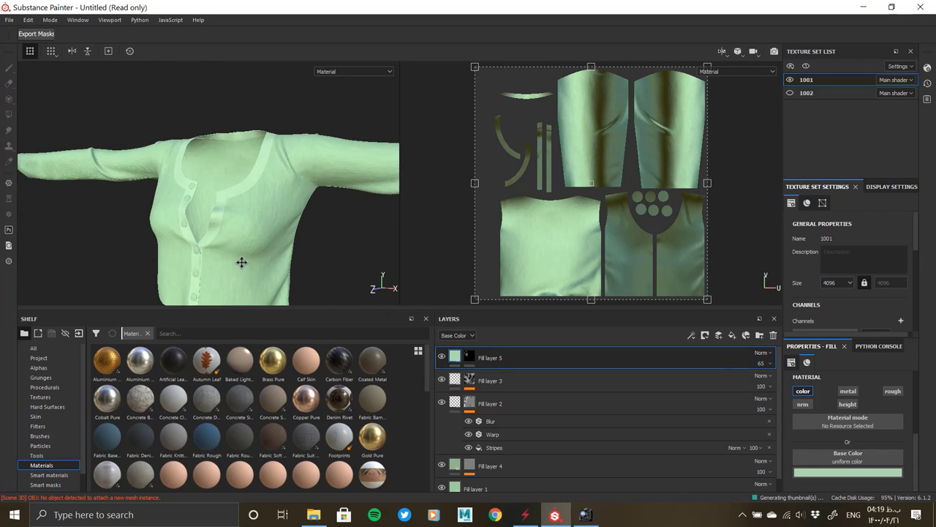
{"action": "left_click_drag", "start_coordinate": [241, 261], "coordinate": [178, 205], "text": "alt"}
{"action": "scroll", "coordinate": [150, 104], "scroll_direction": "up", "scroll_amount": 3}
{"action": "scroll", "coordinate": [167, 173], "scroll_direction": "up", "scroll_amount": 5}
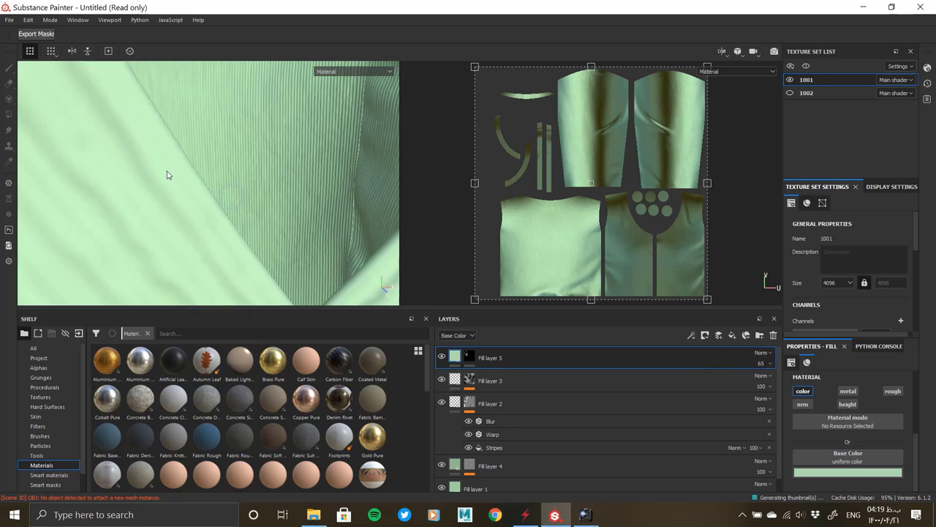
{"action": "middle_click_drag", "start_coordinate": [168, 174], "coordinate": [203, 236], "text": "alt"}
{"action": "mouse_move", "coordinate": [203, 236]}
{"action": "left_mouse_down", "text": "alt"}
{"action": "mouse_move", "coordinate": [184, 194]}
{"action": "mouse_move", "coordinate": [220, 226]}
{"action": "left_mouse_up", "text": "alt"}
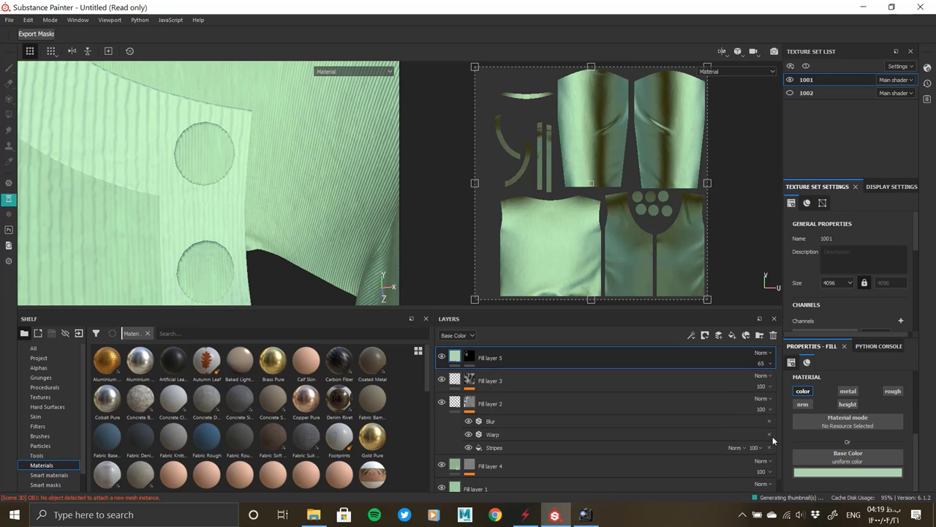
Step: Save the Substance Painter project as 01
{"action": "key", "text": "f"}
{"action": "key", "text": "ctrl+s"}
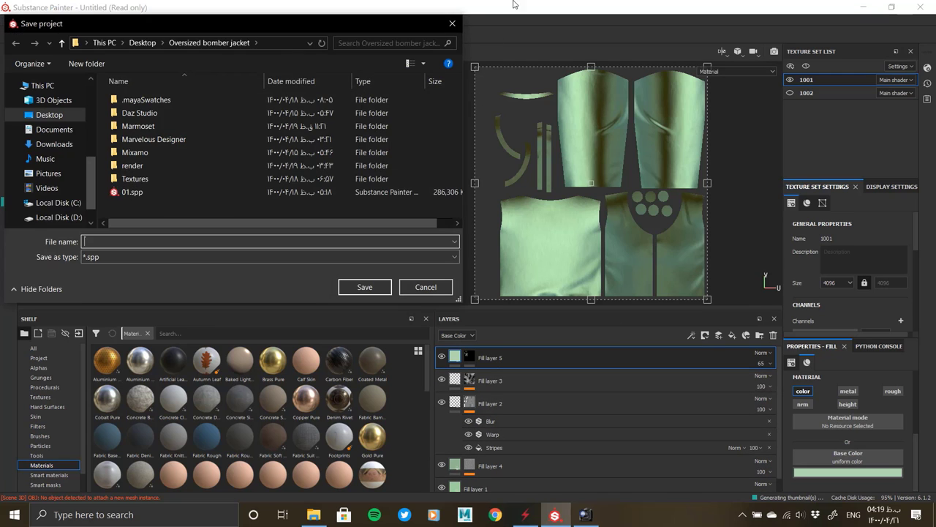
{"action": "type", "text": "01"}
{"action": "key", "text": "Return"}
Step: Make texture set 1002's white pants visible under the cardigan
{"action": "scroll", "coordinate": [246, 304], "scroll_direction": "up", "scroll_amount": 5}
{"action": "scroll", "coordinate": [98, 173], "scroll_direction": "up", "scroll_amount": 2}
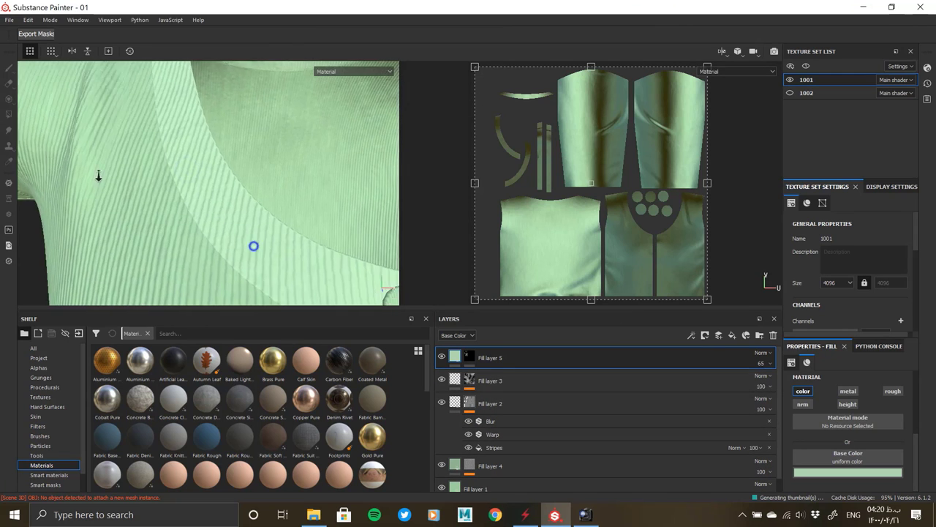
{"action": "scroll", "coordinate": [98, 173], "scroll_direction": "down", "scroll_amount": 3}
{"action": "scroll", "coordinate": [133, 152], "scroll_direction": "down", "scroll_amount": 2}
{"action": "left_click_drag", "start_coordinate": [134, 152], "coordinate": [126, 205], "text": "alt"}
{"action": "key", "text": "f"}
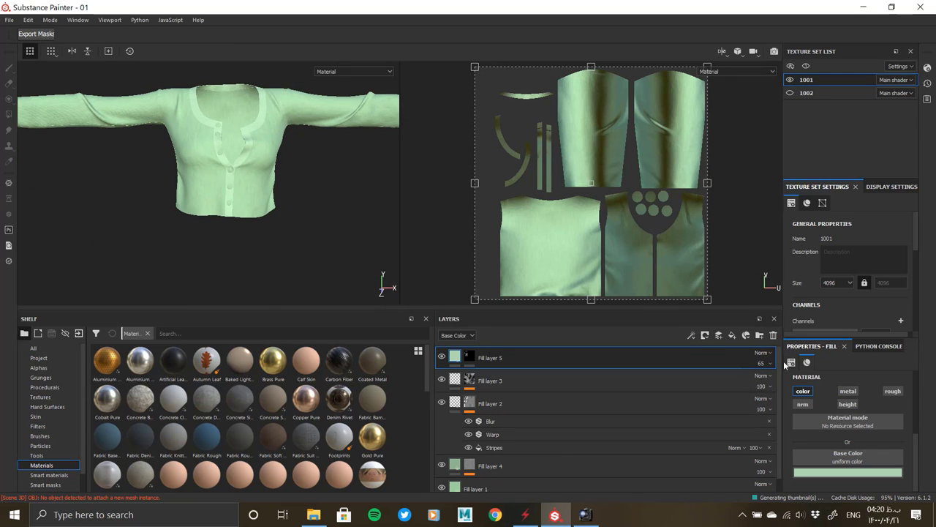
{"action": "left_click", "coordinate": [790, 93]}
Step: Select pants texture set 1002 and bring up the jeans reference photo in ACDSee
{"action": "left_click", "coordinate": [806, 93]}
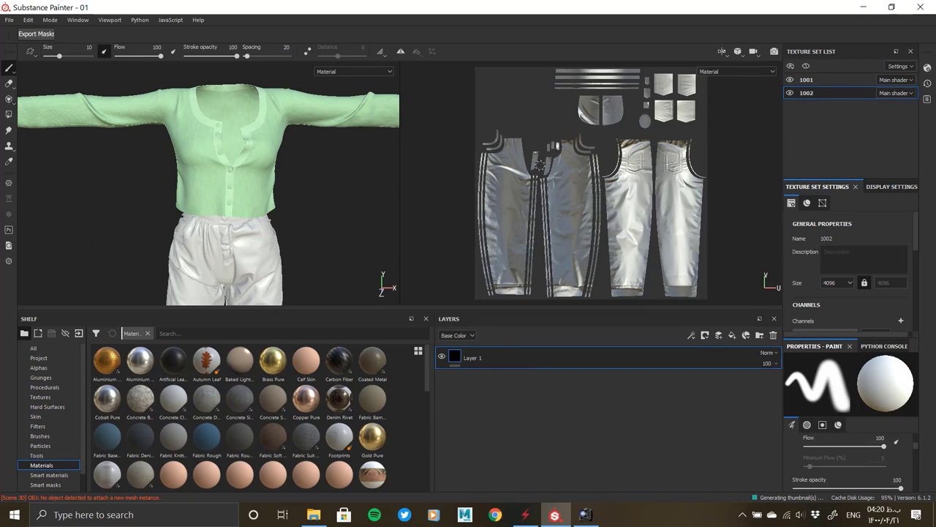
{"action": "scroll", "coordinate": [172, 270], "scroll_direction": "up", "scroll_amount": 3}
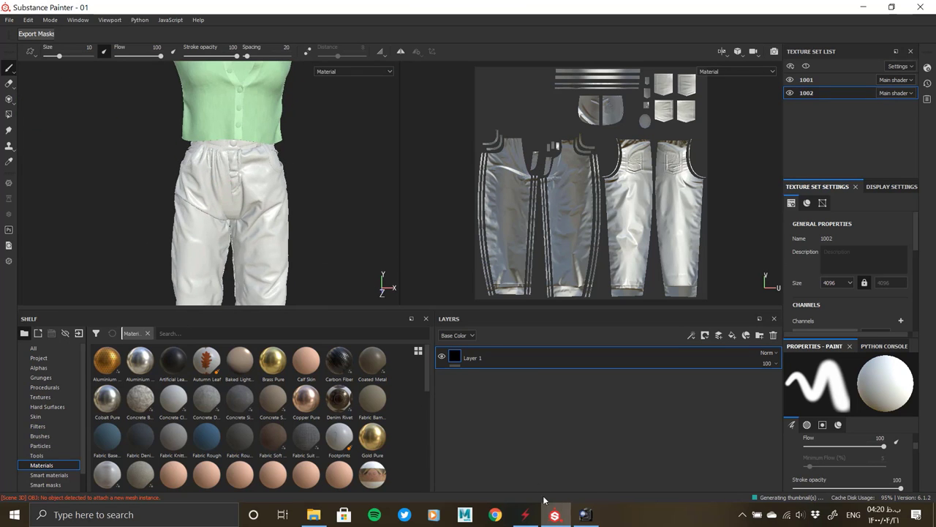
{"action": "left_click", "coordinate": [586, 514]}
{"action": "left_click_drag", "start_coordinate": [279, 350], "coordinate": [303, 251]}
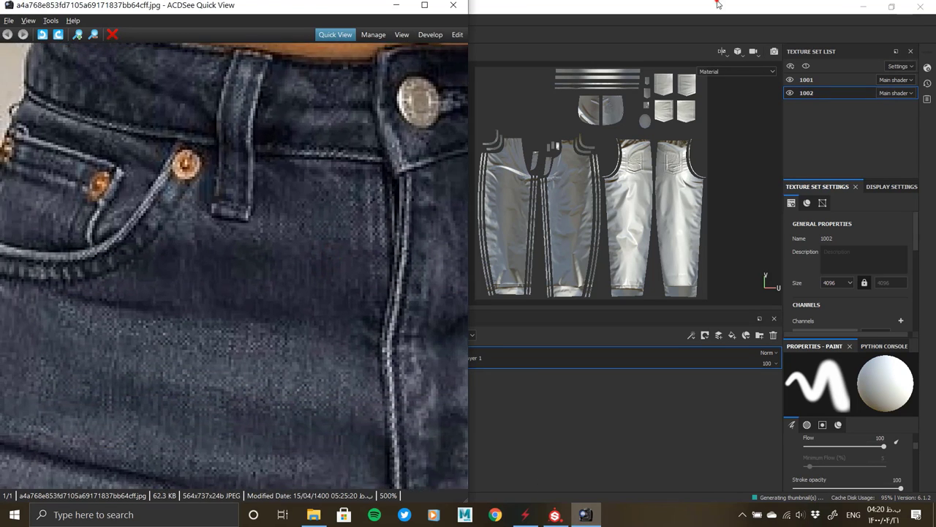
Step: Snap Substance Painter to the right half and the jeans photo to the left
{"action": "left_click", "coordinate": [717, 4]}
{"action": "scroll", "coordinate": [244, 163], "scroll_direction": "up", "scroll_amount": 3}
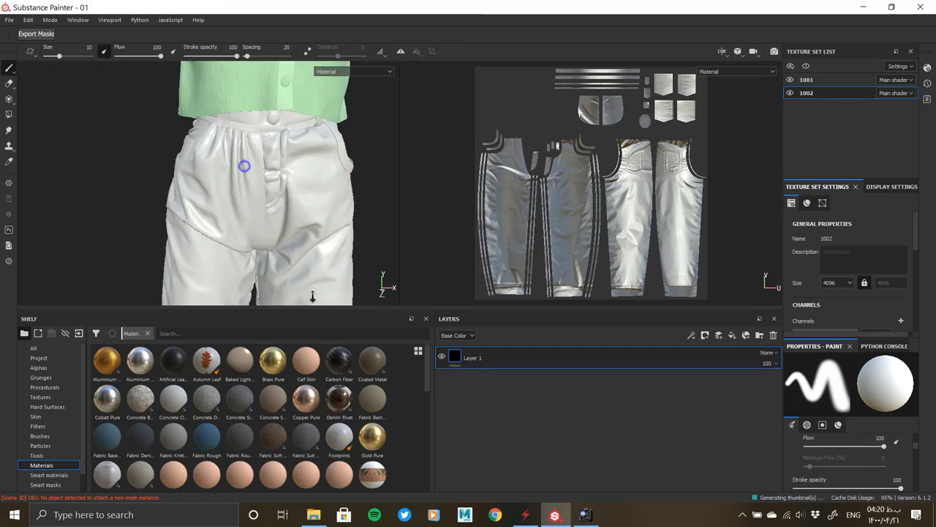
{"action": "scroll", "coordinate": [244, 164], "scroll_direction": "up", "scroll_amount": 2}
{"action": "key", "text": "super+Right"}
{"action": "key", "text": "Return"}
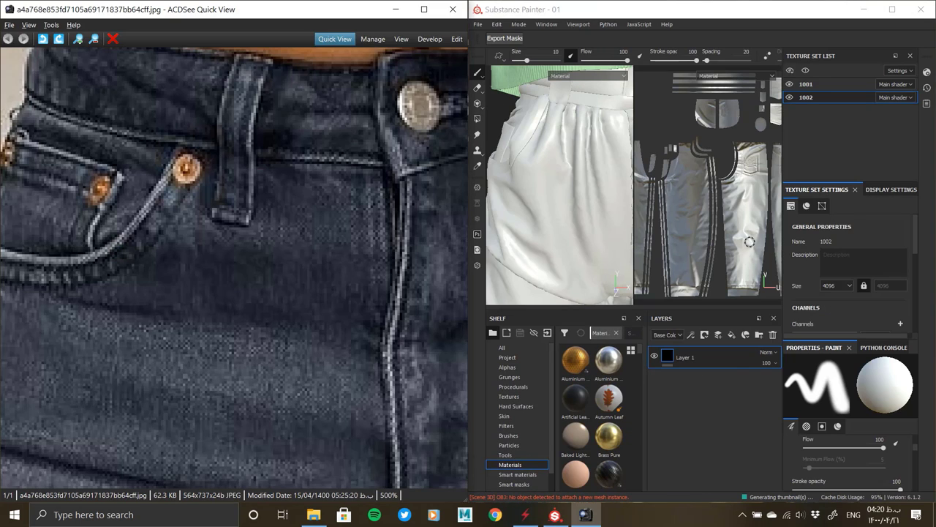
Step: Add Fill layer 1 to texture set 1002 with dark denim blue sampled from the jeans photo
{"action": "left_click", "coordinate": [759, 334]}
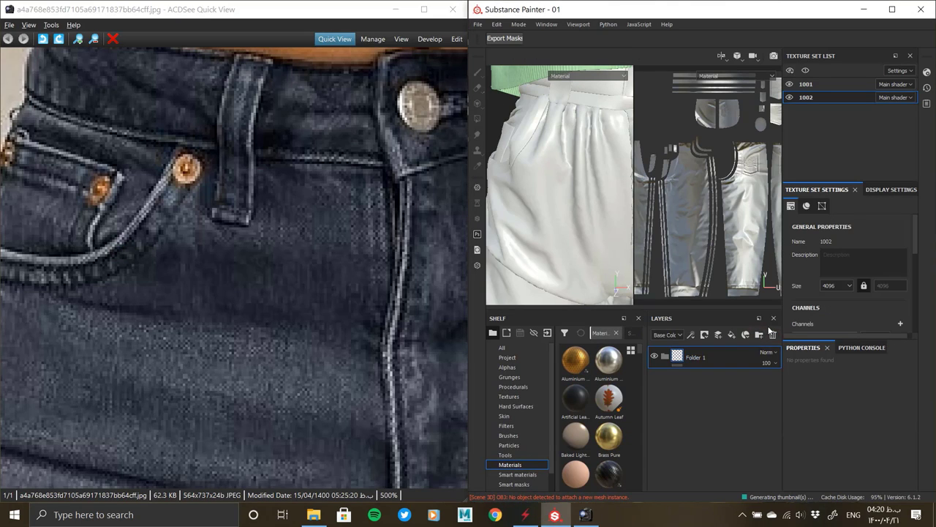
{"action": "left_click", "coordinate": [773, 334]}
{"action": "left_click", "coordinate": [732, 334]}
{"action": "left_click", "coordinate": [801, 393]}
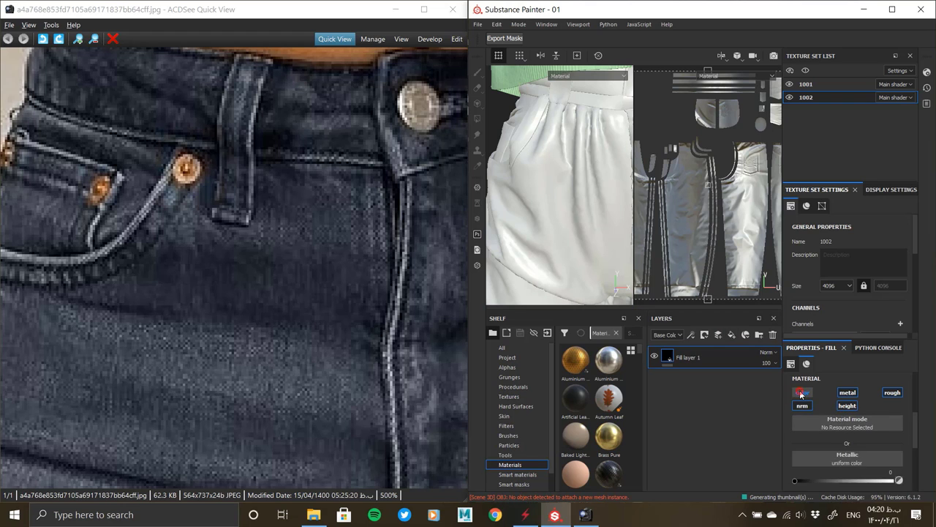
{"action": "left_click", "coordinate": [847, 475]}
{"action": "left_click", "coordinate": [811, 362]}
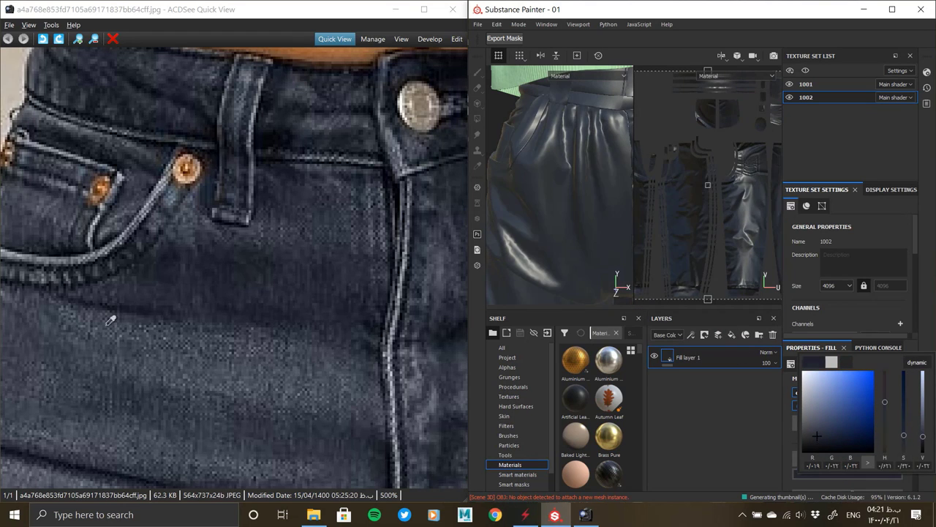
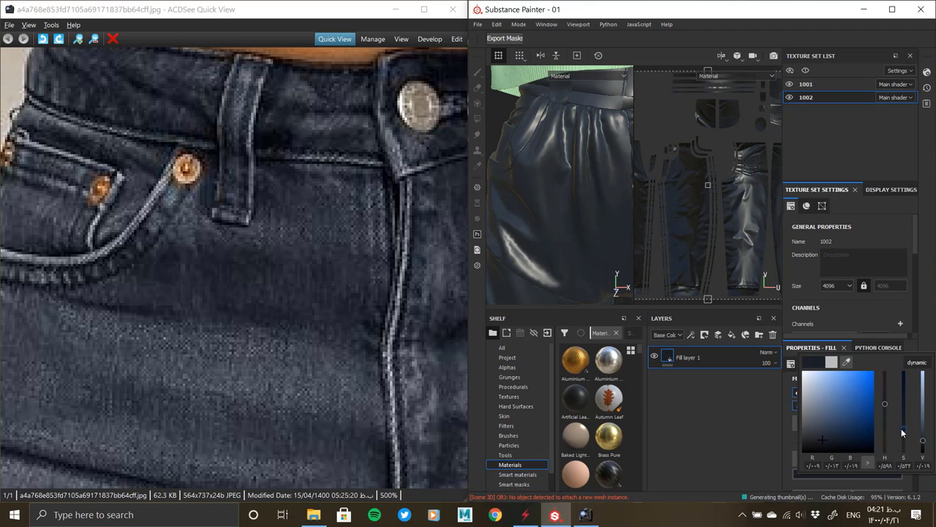
Step: Close the colour picker, maximize Substance Painter and orbit around the jeans pocket
{"action": "left_click", "coordinate": [901, 10]}
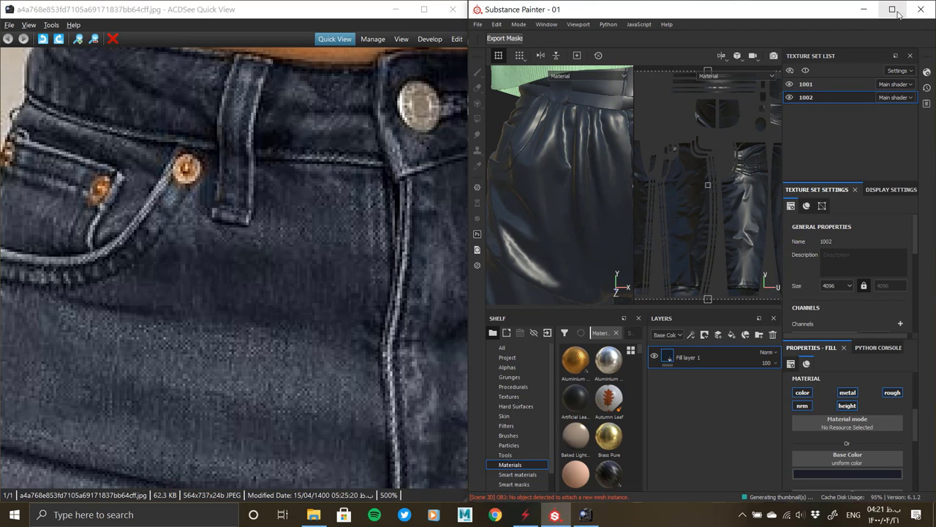
{"action": "left_click", "coordinate": [898, 12]}
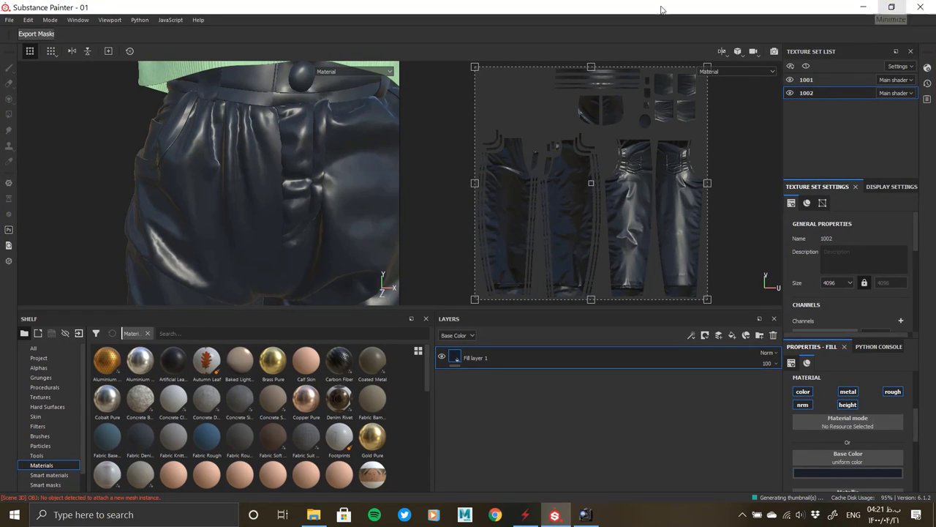
{"action": "right_click_drag", "start_coordinate": [253, 167], "coordinate": [256, 154], "text": "alt"}
{"action": "left_click_drag", "start_coordinate": [257, 155], "coordinate": [270, 170], "text": "alt"}
{"action": "mouse_move", "coordinate": [271, 170]}
{"action": "right_mouse_down", "text": "alt"}
{"action": "mouse_move", "coordinate": [284, 185]}
{"action": "mouse_move", "coordinate": [303, 178]}
{"action": "right_mouse_up", "text": "alt"}
Step: Brighten the denim fill's base colour slightly and disable its metallic channel
{"action": "left_click", "coordinate": [834, 472]}
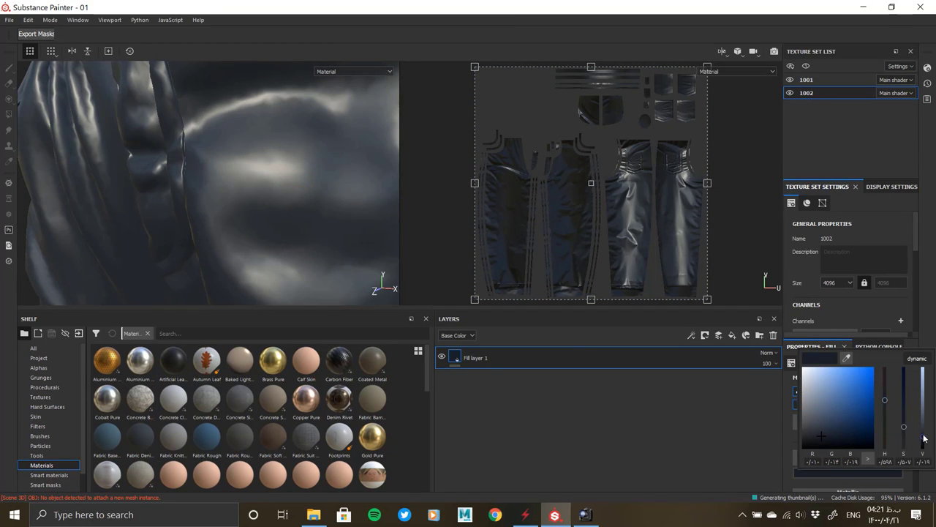
{"action": "left_click_drag", "start_coordinate": [925, 435], "coordinate": [923, 433]}
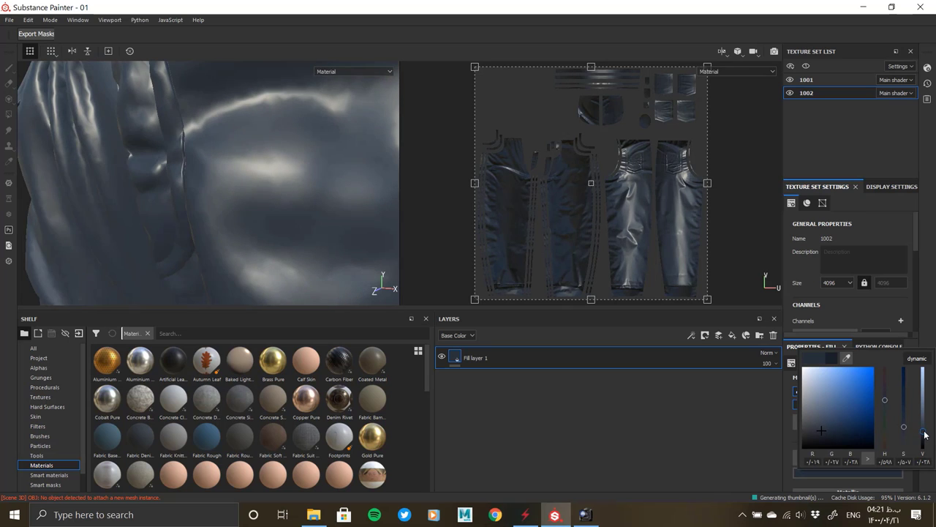
{"action": "right_click_drag", "start_coordinate": [179, 177], "coordinate": [209, 168], "text": "alt"}
{"action": "left_click_drag", "start_coordinate": [208, 168], "coordinate": [223, 176], "text": "alt"}
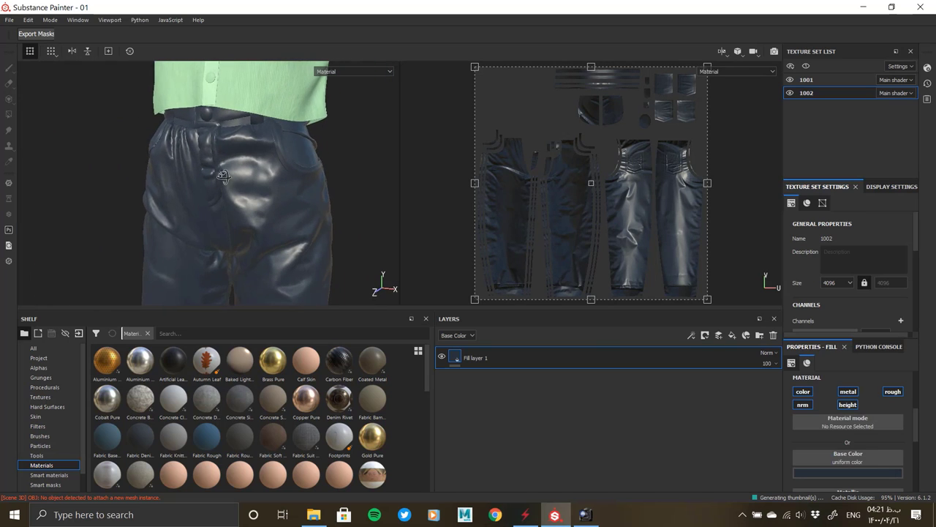
{"action": "left_click", "coordinate": [847, 391]}
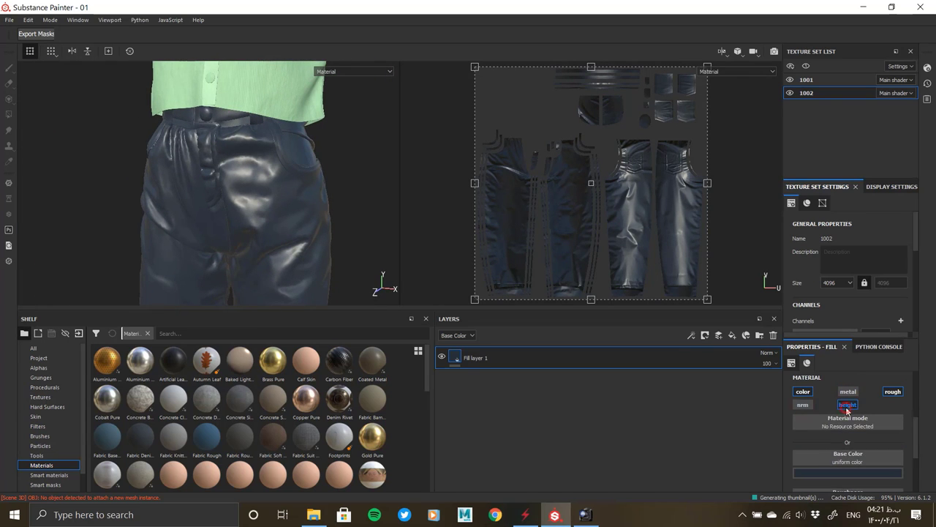
Step: Set the fill's roughness to about 0.65 and bring up the jeans reference photo
{"action": "scroll", "coordinate": [847, 409], "scroll_direction": "down", "scroll_amount": 2}
{"action": "left_click_drag", "start_coordinate": [826, 475], "coordinate": [887, 475]}
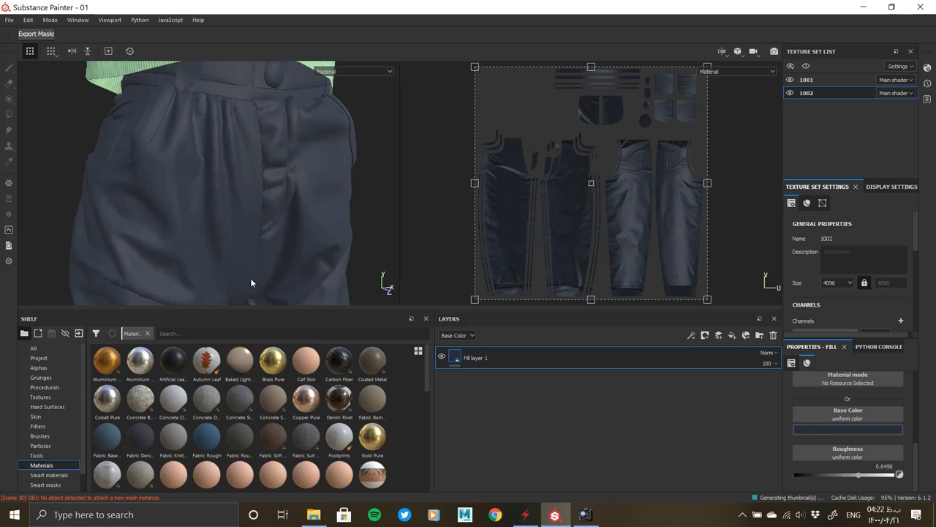
{"action": "mouse_move", "coordinate": [250, 278]}
{"action": "left_mouse_down", "text": "alt"}
{"action": "mouse_move", "coordinate": [208, 213]}
{"action": "mouse_move", "coordinate": [223, 218]}
{"action": "mouse_move", "coordinate": [220, 157]}
{"action": "left_mouse_up", "text": "alt"}
{"action": "scroll", "coordinate": [220, 157], "scroll_direction": "down", "scroll_amount": 3}
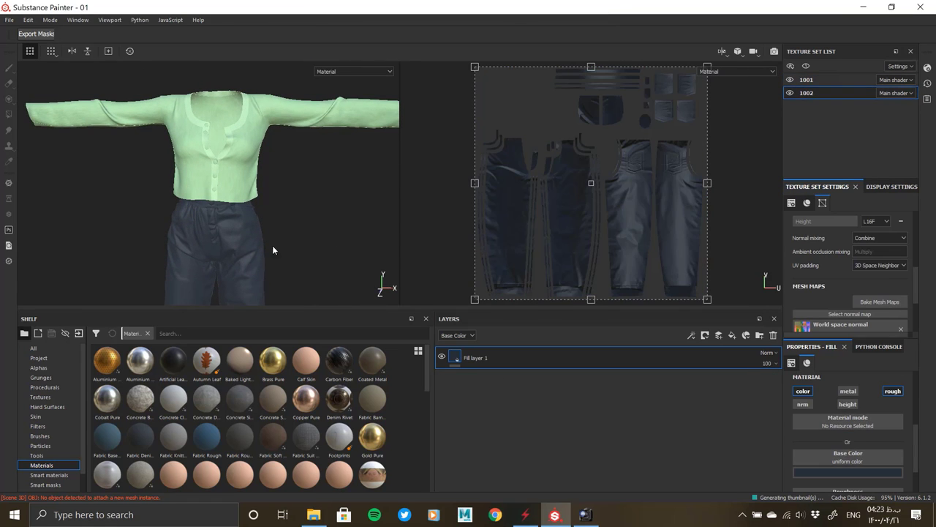
{"action": "scroll", "coordinate": [272, 250], "scroll_direction": "up", "scroll_amount": 3}
{"action": "scroll", "coordinate": [175, 171], "scroll_direction": "up", "scroll_amount": 3}
Step: Check the jeans reference photo, then slightly desaturate Fill layer 1's denim base colour
{"action": "left_click", "coordinate": [585, 515]}
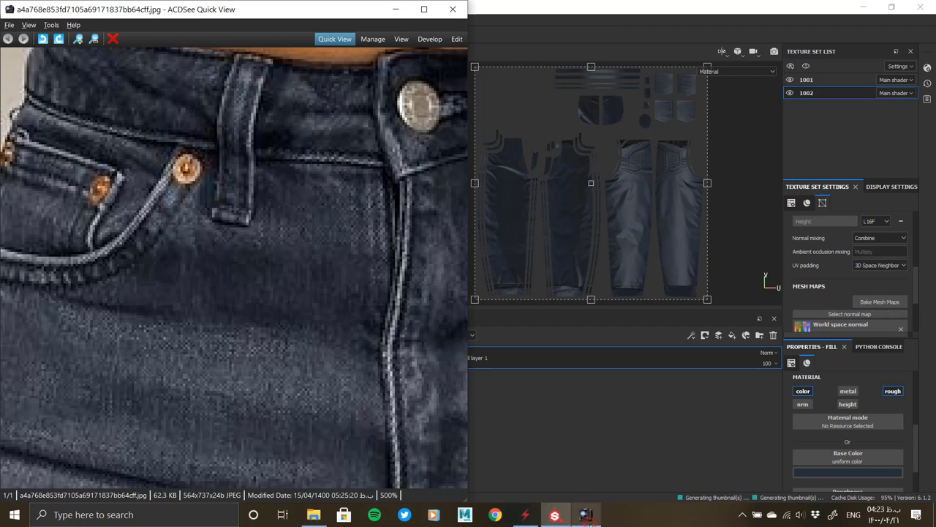
{"action": "left_click_drag", "start_coordinate": [118, 244], "coordinate": [196, 234]}
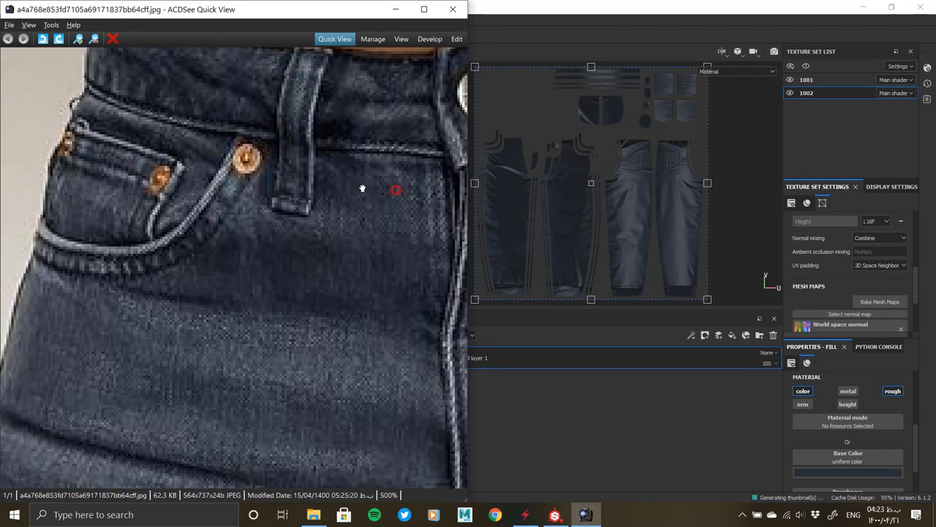
{"action": "left_click", "coordinate": [658, 4]}
{"action": "left_click_drag", "start_coordinate": [298, 193], "coordinate": [251, 167], "text": "alt"}
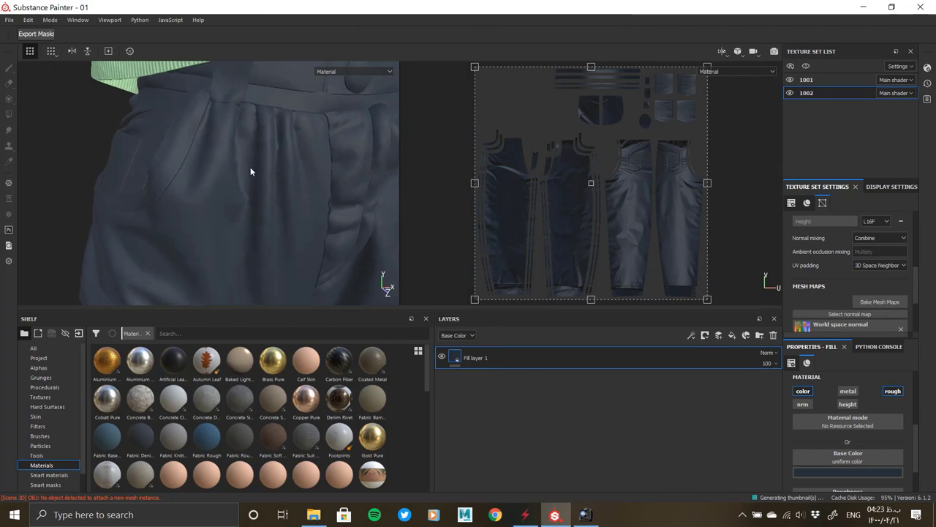
{"action": "left_click", "coordinate": [820, 473]}
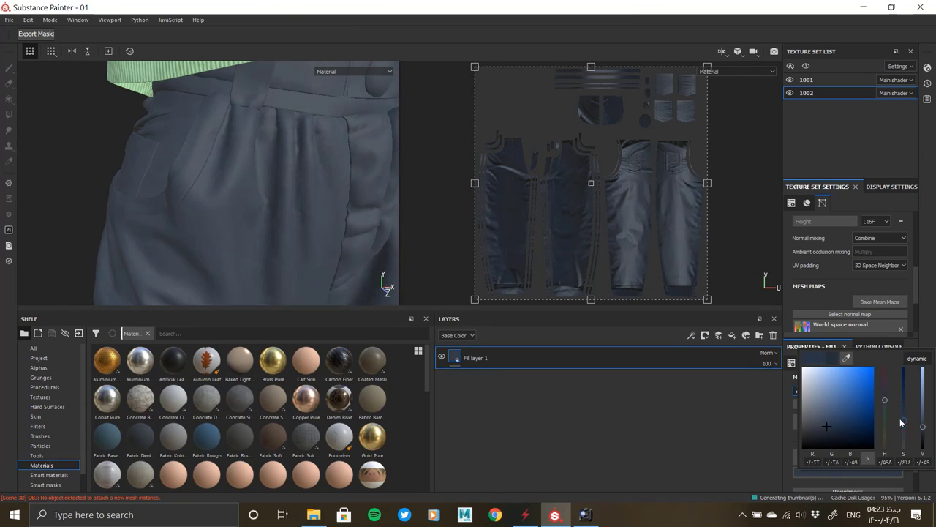
{"action": "left_click_drag", "start_coordinate": [903, 424], "coordinate": [904, 430]}
{"action": "left_click_drag", "start_coordinate": [191, 162], "coordinate": [241, 168], "text": "alt"}
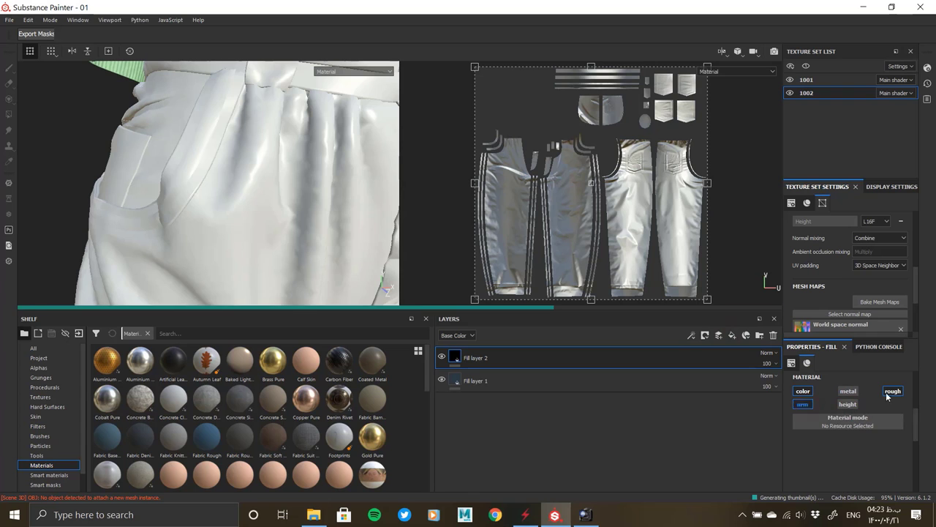
Step: Give the new Fill layer 2 a dark navy-blue base colour matching the reference
{"action": "left_click", "coordinate": [838, 473]}
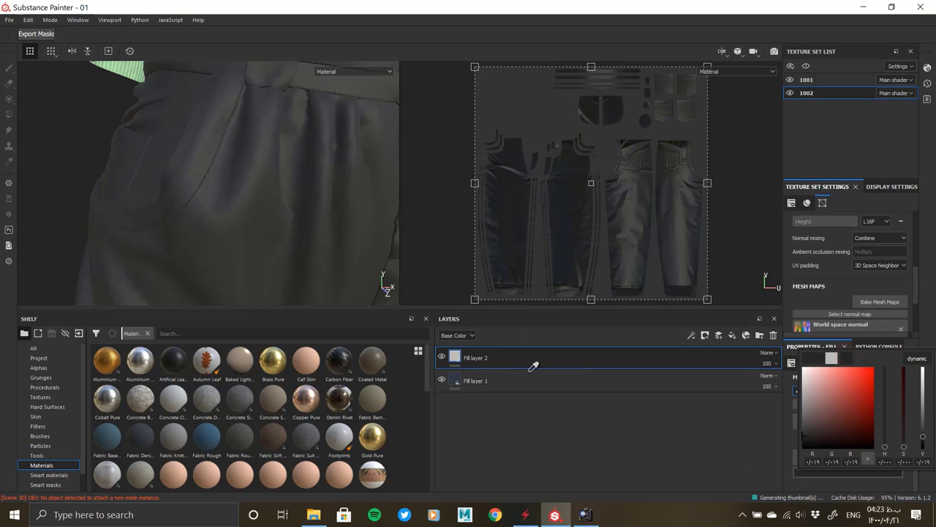
{"action": "key", "text": "alt+Tab"}
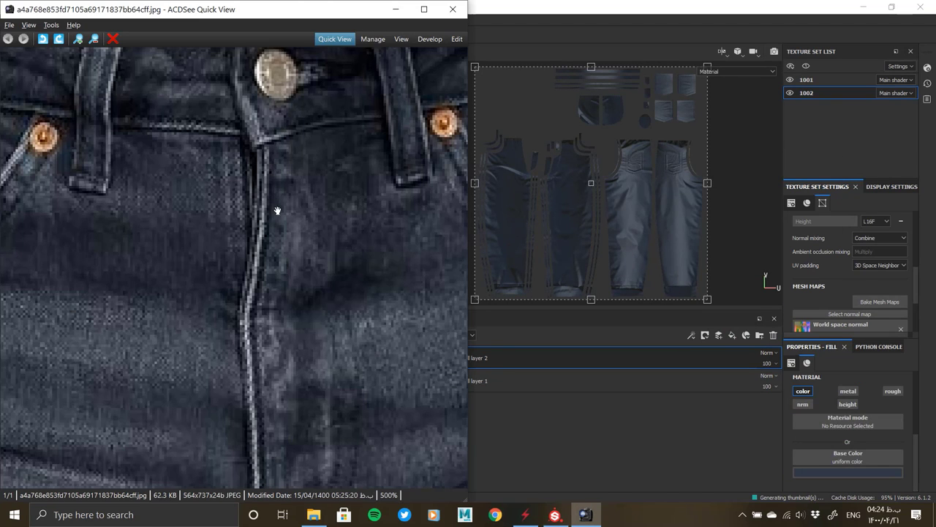
{"action": "key", "text": "alt+Tab"}
{"action": "left_click", "coordinate": [860, 461]}
{"action": "left_click", "coordinate": [923, 443]}
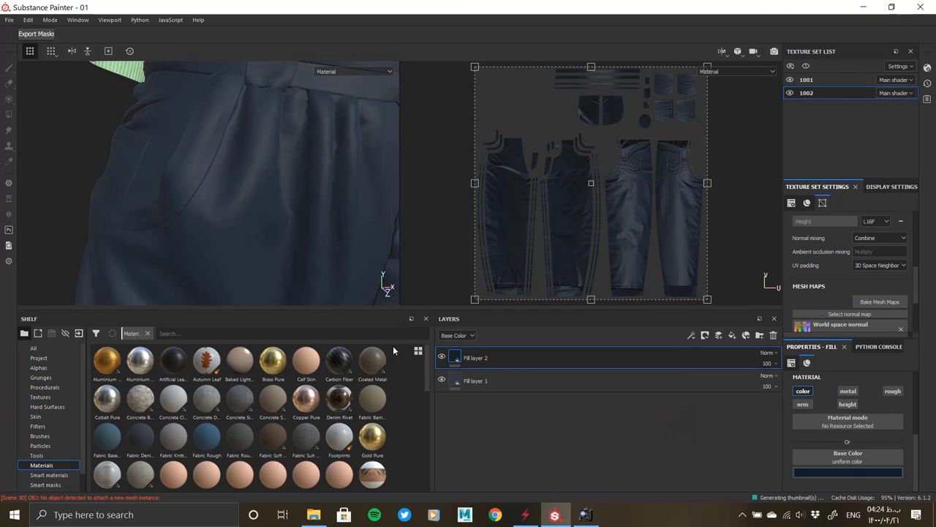
Step: Add a mask to Fill layer 2 with a UV Border Distance generator
{"action": "right_click", "coordinate": [453, 358]}
{"action": "left_click", "coordinate": [497, 90]}
{"action": "right_click", "coordinate": [469, 361]}
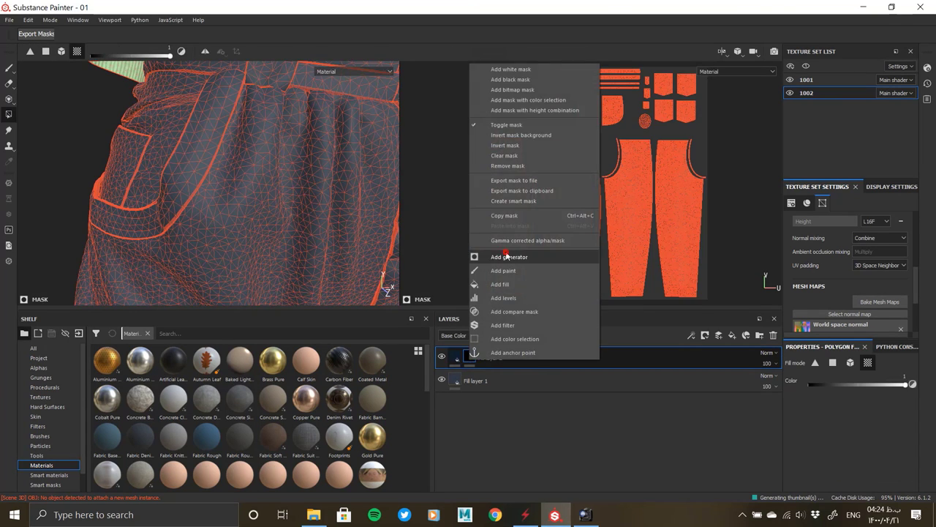
{"action": "left_click", "coordinate": [504, 256]}
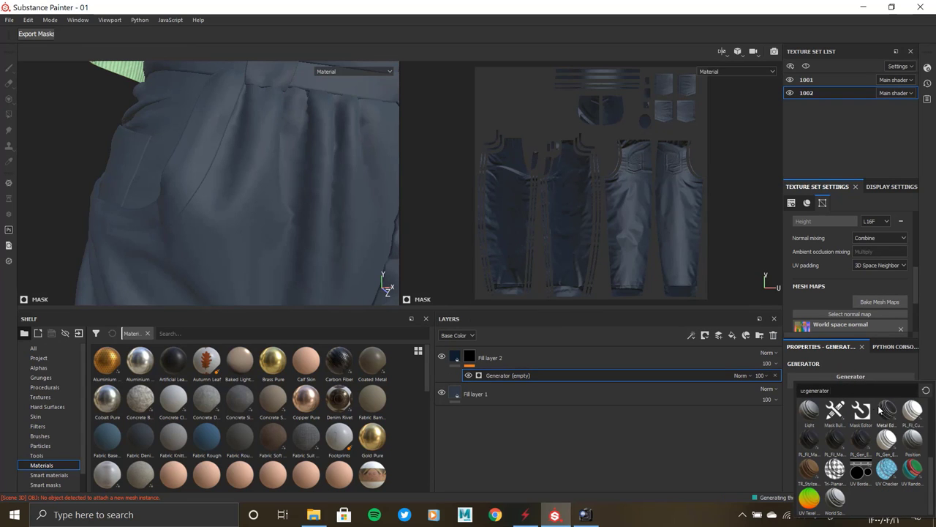
{"action": "left_click", "coordinate": [862, 472]}
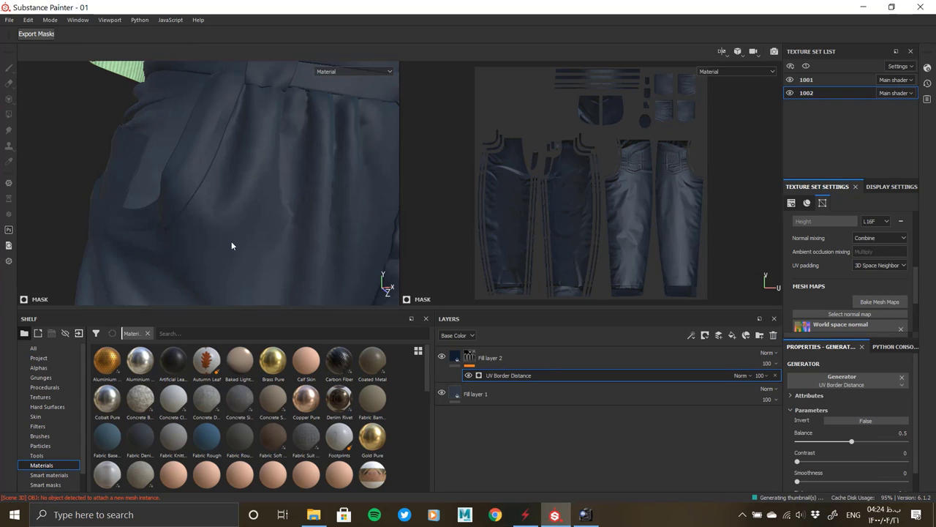
{"action": "left_click", "coordinate": [457, 357]}
{"action": "left_click_drag", "start_coordinate": [230, 191], "coordinate": [261, 150], "text": "alt"}
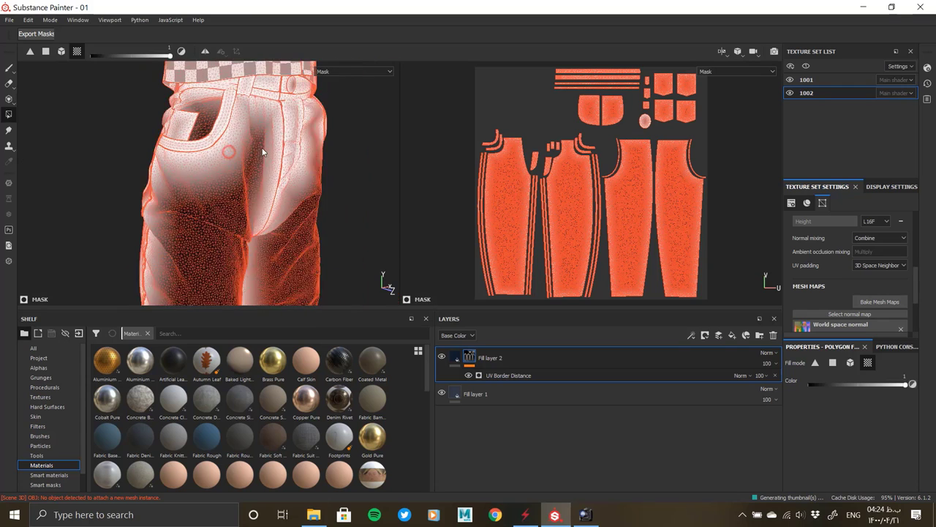
{"action": "left_click", "coordinate": [508, 375]}
Step: Set the UV Border Distance generator to Balance 0.03, Distance 0.12, Contrast 0
{"action": "left_click_drag", "start_coordinate": [818, 443], "coordinate": [804, 443]}
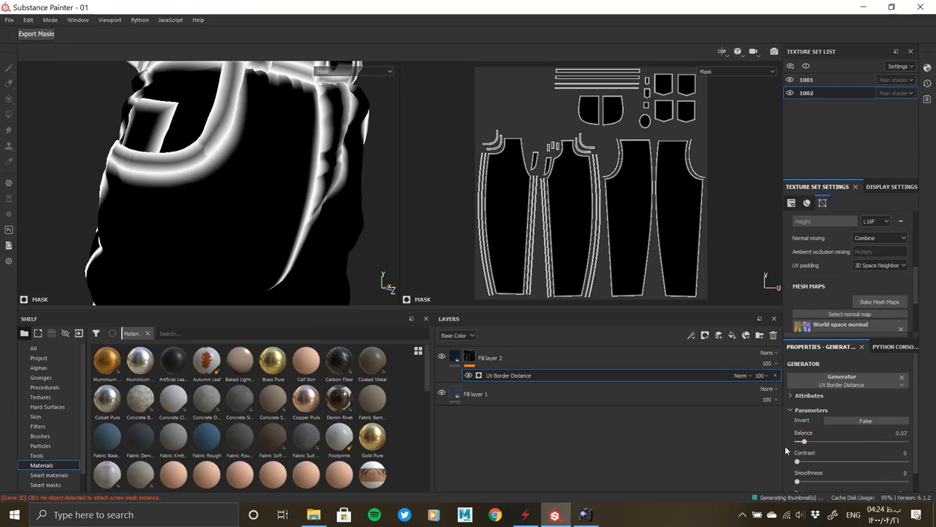
{"action": "mouse_move", "coordinate": [245, 165]}
{"action": "left_mouse_down", "text": "alt"}
{"action": "mouse_move", "coordinate": [43, 145]}
{"action": "mouse_move", "coordinate": [271, 206]}
{"action": "left_mouse_up", "text": "alt"}
{"action": "mouse_move", "coordinate": [272, 206]}
{"action": "right_mouse_down", "text": "alt"}
{"action": "mouse_move", "coordinate": [239, 212]}
{"action": "mouse_move", "coordinate": [356, 271]}
{"action": "right_mouse_up", "text": "alt"}
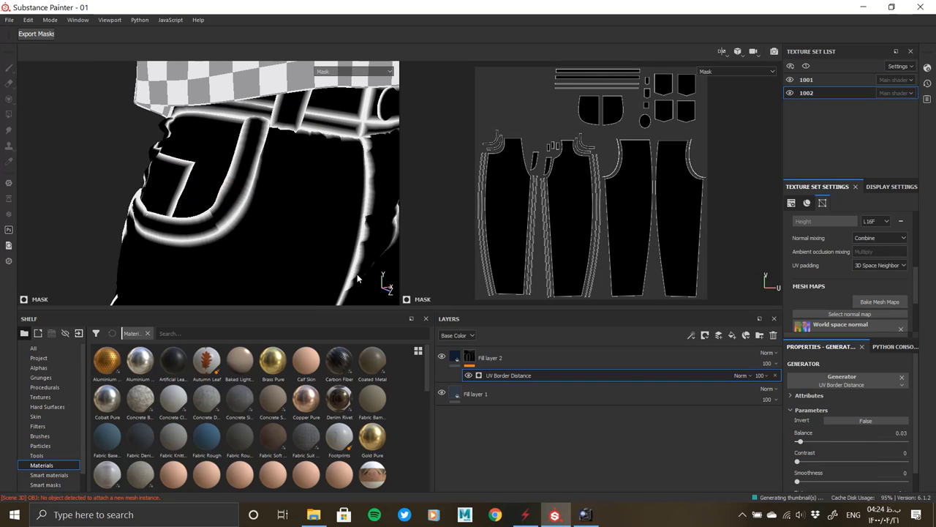
{"action": "scroll", "coordinate": [847, 476], "scroll_direction": "down", "scroll_amount": 1}
{"action": "left_click_drag", "start_coordinate": [809, 482], "coordinate": [811, 482]}
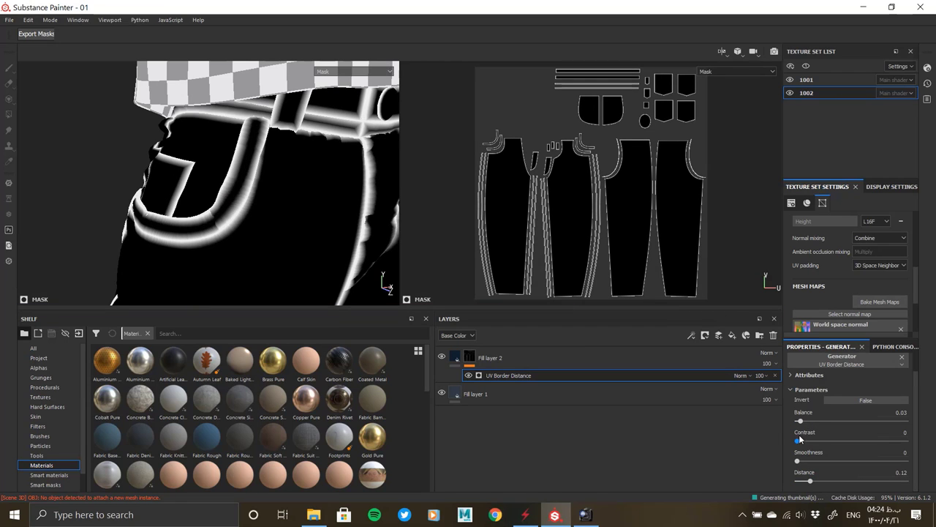
{"action": "left_click_drag", "start_coordinate": [839, 443], "coordinate": [758, 439]}
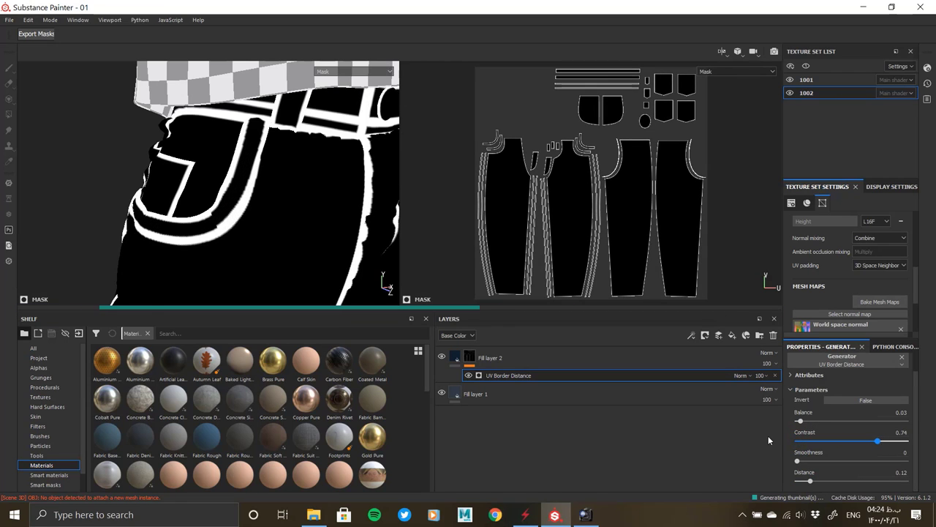
{"action": "scroll", "coordinate": [830, 275], "scroll_direction": "down", "scroll_amount": 2}
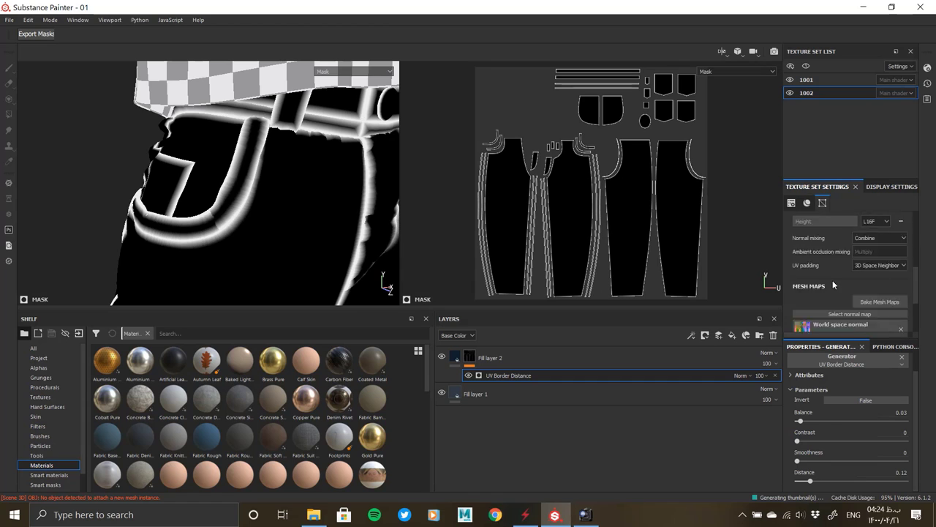
{"action": "scroll", "coordinate": [833, 280], "scroll_direction": "down", "scroll_amount": 1}
{"action": "left_click_drag", "start_coordinate": [800, 421], "coordinate": [804, 422]}
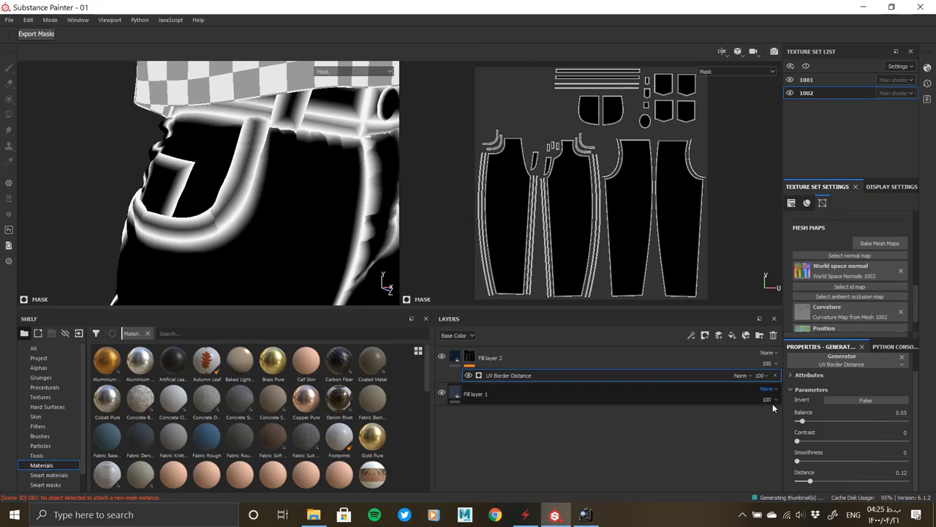
{"action": "left_click_drag", "start_coordinate": [803, 423], "coordinate": [802, 423]}
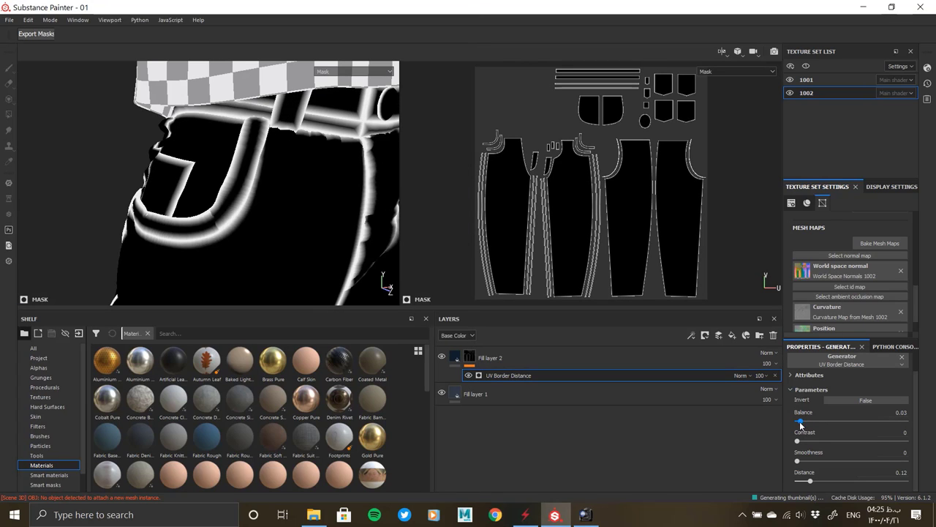
{"action": "mouse_move", "coordinate": [303, 198]}
{"action": "left_mouse_down", "text": "alt"}
{"action": "mouse_move", "coordinate": [188, 194]}
{"action": "mouse_move", "coordinate": [191, 157]}
{"action": "mouse_move", "coordinate": [241, 192]}
{"action": "mouse_move", "coordinate": [240, 221]}
{"action": "mouse_move", "coordinate": [261, 178]}
{"action": "mouse_move", "coordinate": [219, 147]}
{"action": "left_mouse_up", "text": "alt"}
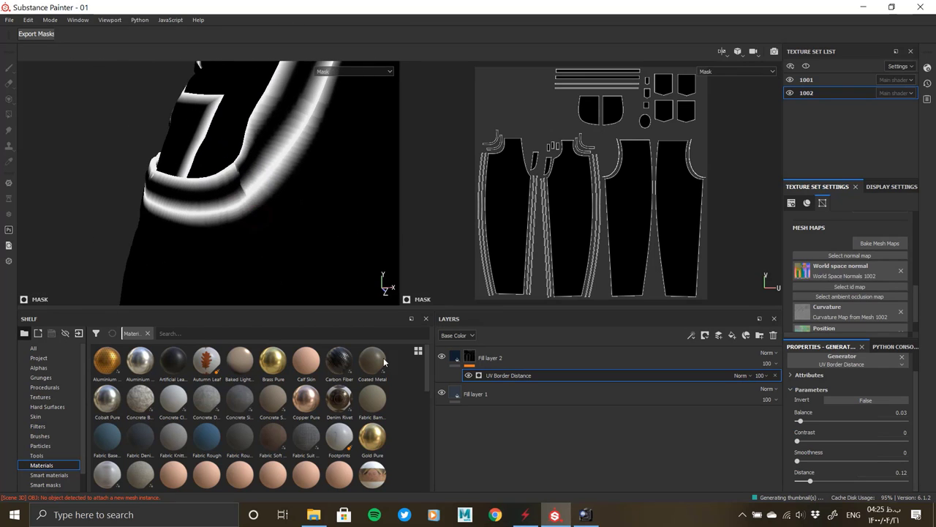
Step: Compare the base colours of Fill layer 2 and Fill layer 1
{"action": "left_click", "coordinate": [458, 360]}
{"action": "left_click_drag", "start_coordinate": [279, 191], "coordinate": [242, 168], "text": "alt"}
{"action": "left_click", "coordinate": [819, 457]}
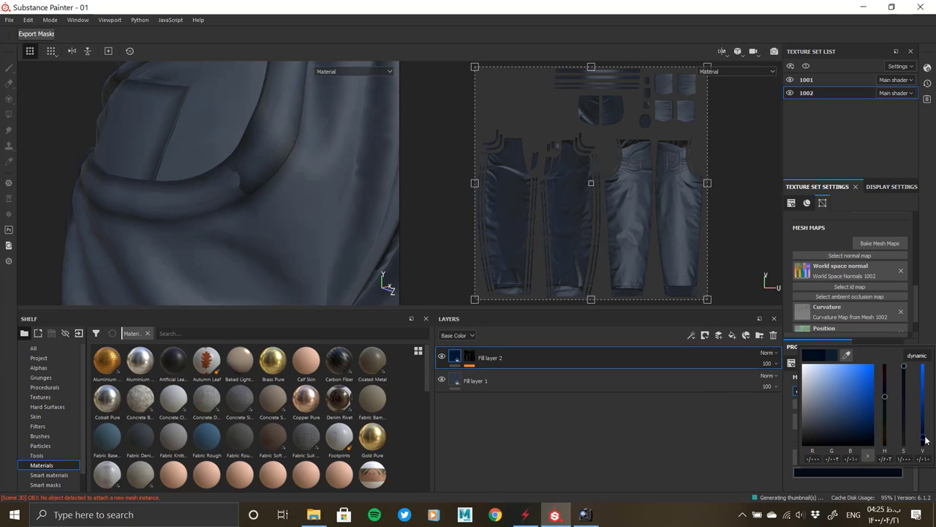
{"action": "mouse_move", "coordinate": [309, 229]}
{"action": "left_mouse_down", "text": "alt"}
{"action": "mouse_move", "coordinate": [224, 151]}
{"action": "mouse_move", "coordinate": [210, 262]}
{"action": "mouse_move", "coordinate": [185, 303]}
{"action": "left_mouse_up", "text": "alt"}
{"action": "scroll", "coordinate": [197, 271], "scroll_direction": "up", "scroll_amount": 5}
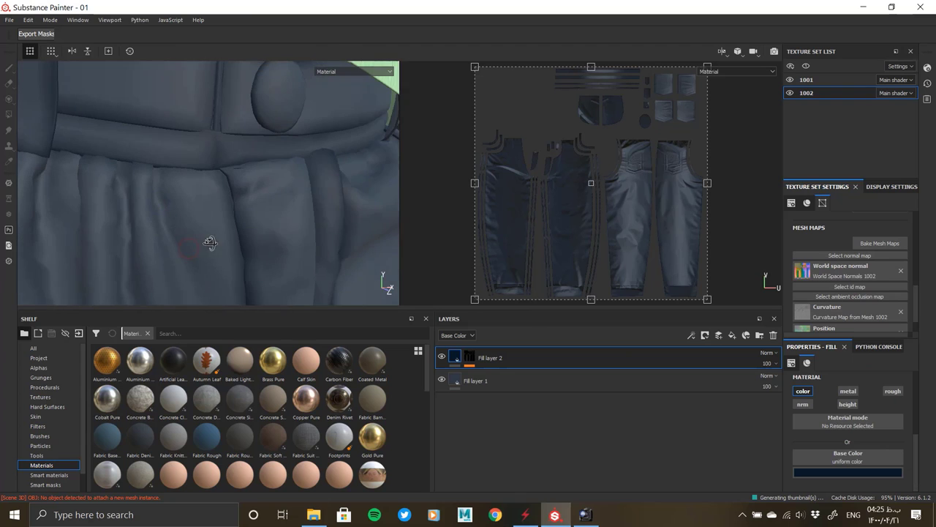
{"action": "left_click", "coordinate": [468, 380]}
{"action": "left_click", "coordinate": [848, 472]}
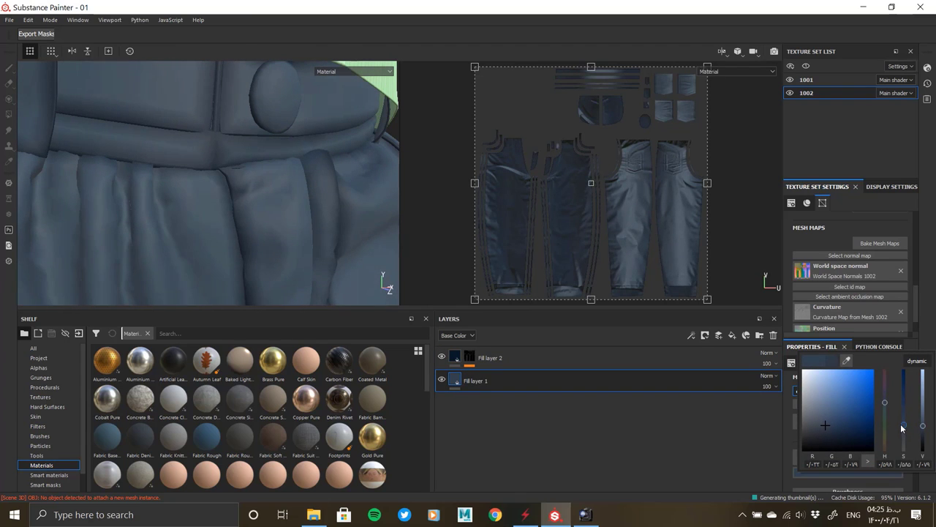
{"action": "left_click", "coordinate": [463, 364]}
Step: Eyedrop Fill layer 2's base colour from the dark denim in the jeans photo
{"action": "left_click", "coordinate": [585, 516]}
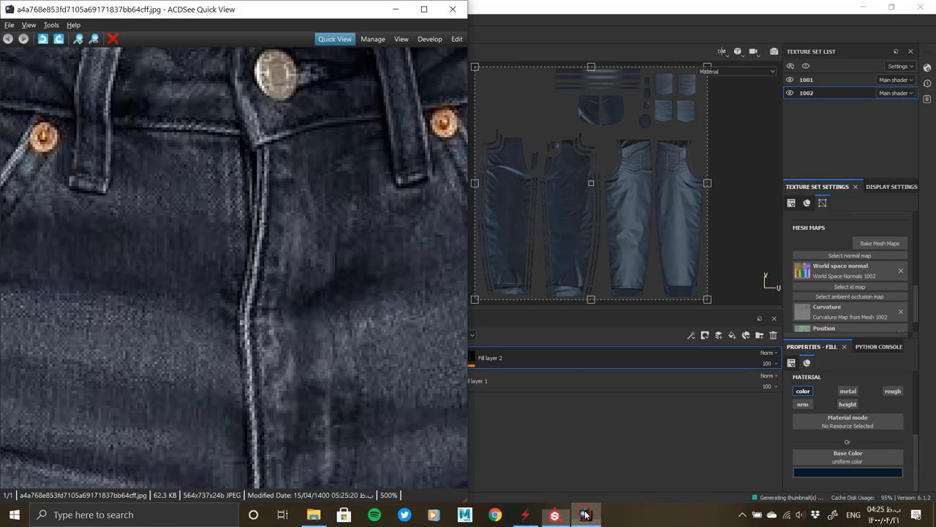
{"action": "left_click", "coordinate": [850, 472]}
{"action": "left_click", "coordinate": [850, 472]}
{"action": "key", "text": "super+Right"}
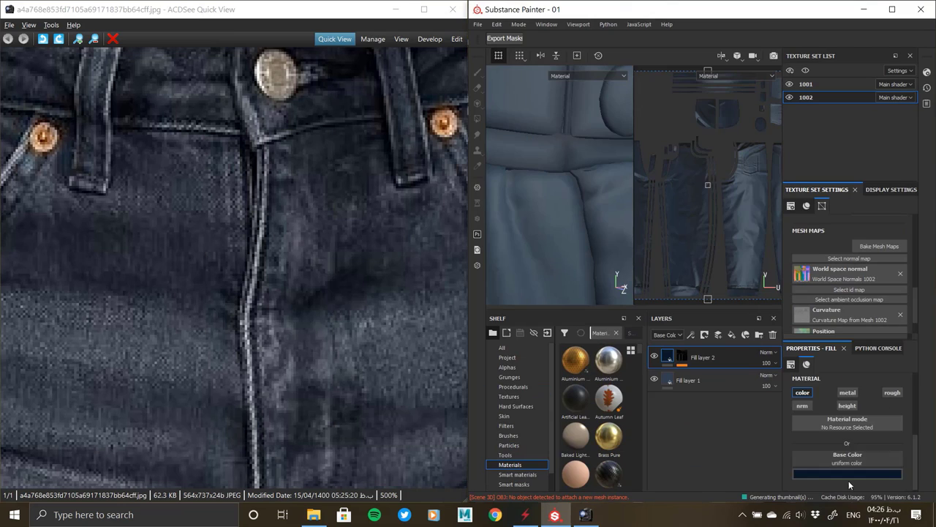
{"action": "left_click", "coordinate": [819, 366]}
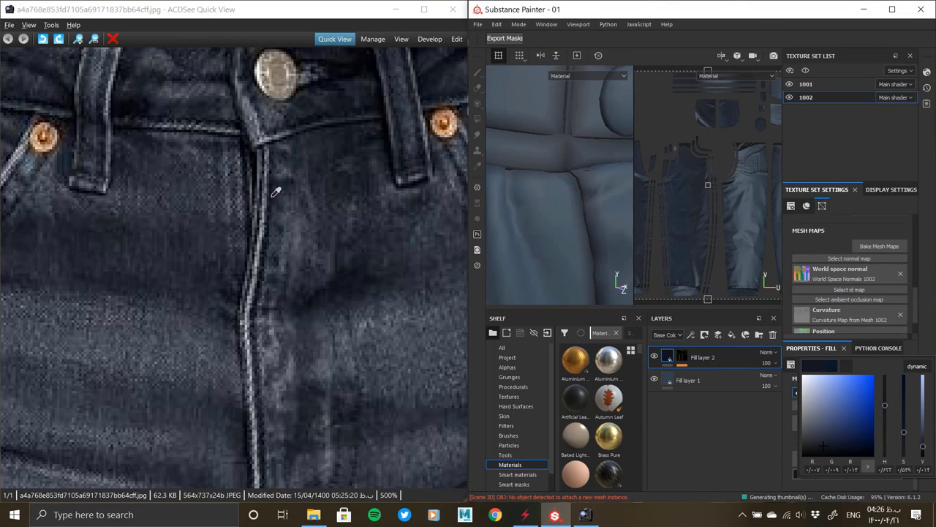
{"action": "left_click", "coordinate": [873, 15]}
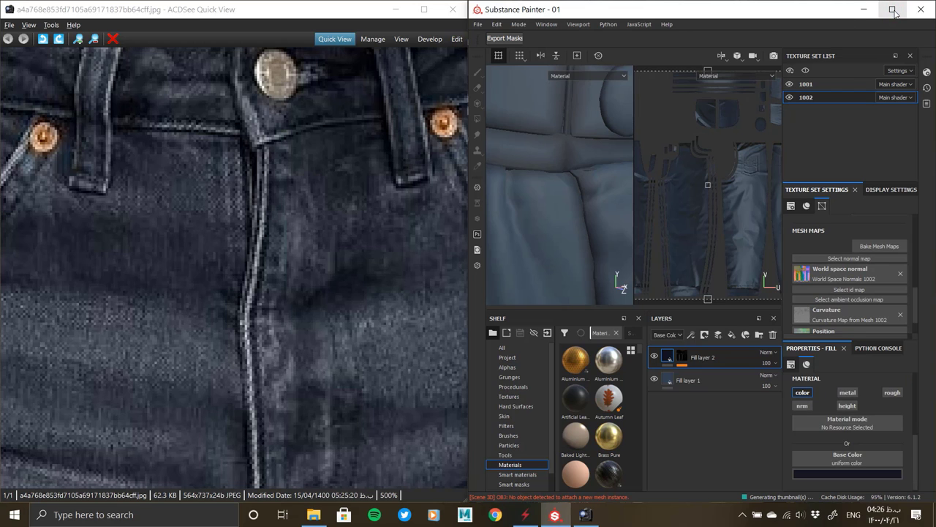
{"action": "left_click", "coordinate": [894, 10]}
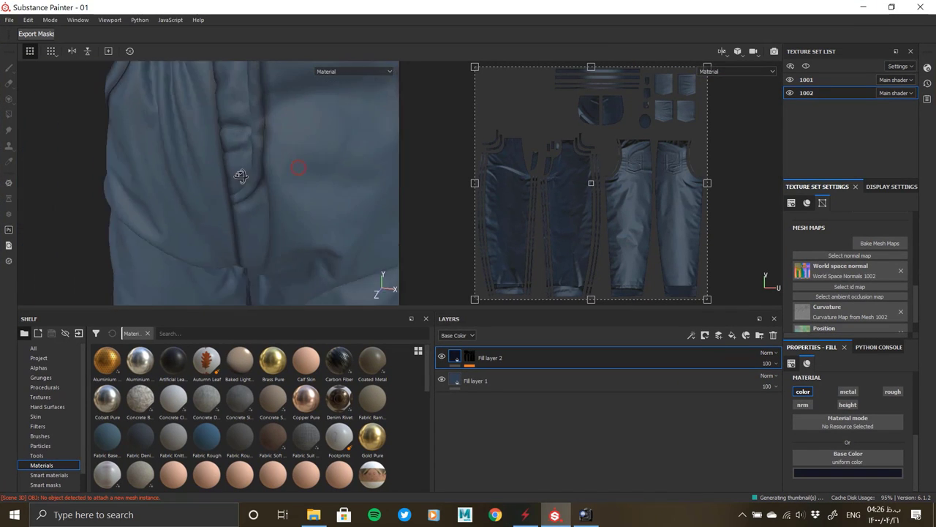
Step: Set the UV Border Distance mask to Contrast 0.16 and Distance 0.15
{"action": "left_click_drag", "start_coordinate": [247, 198], "coordinate": [349, 277], "text": "alt"}
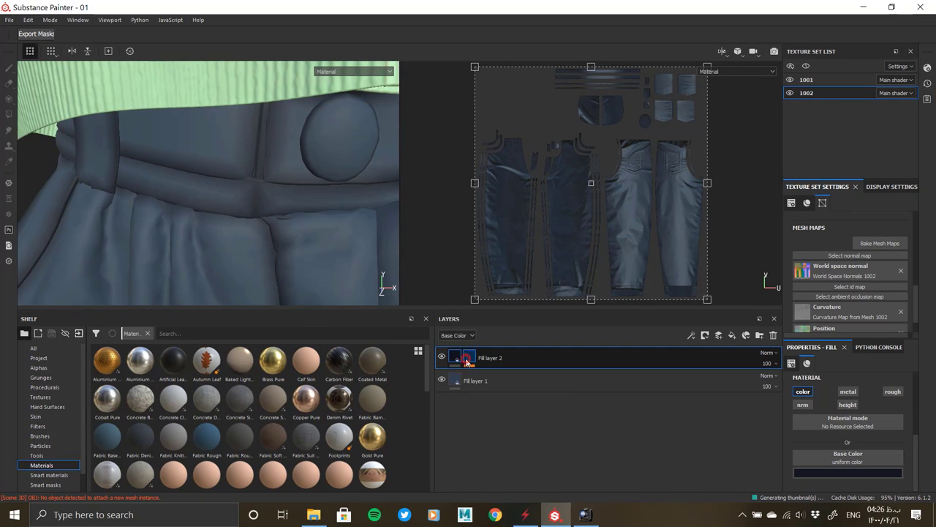
{"action": "left_click", "coordinate": [806, 442]}
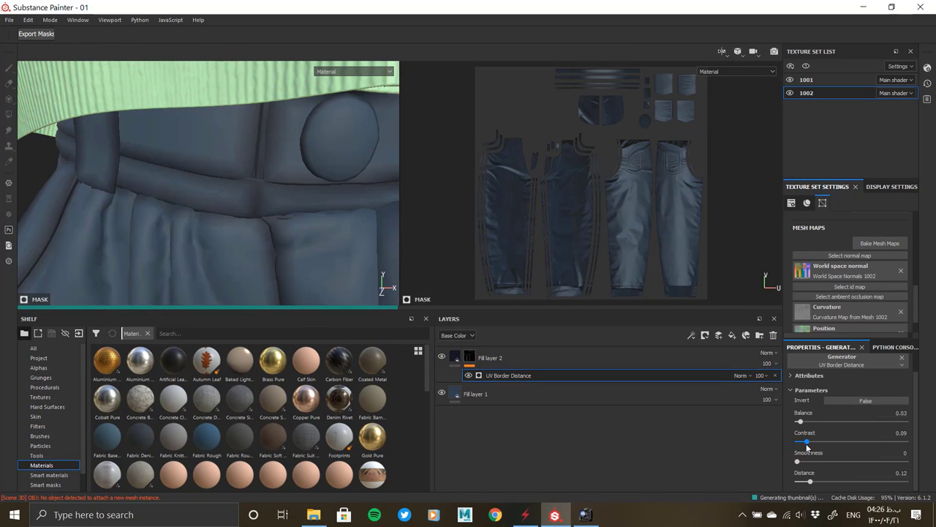
{"action": "left_click_drag", "start_coordinate": [808, 443], "coordinate": [815, 443]}
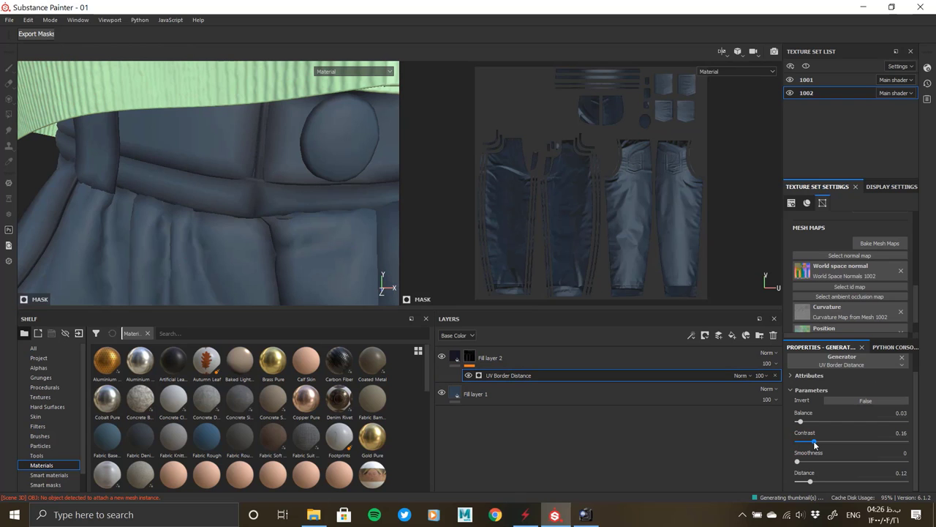
{"action": "left_click_drag", "start_coordinate": [810, 483], "coordinate": [814, 485]}
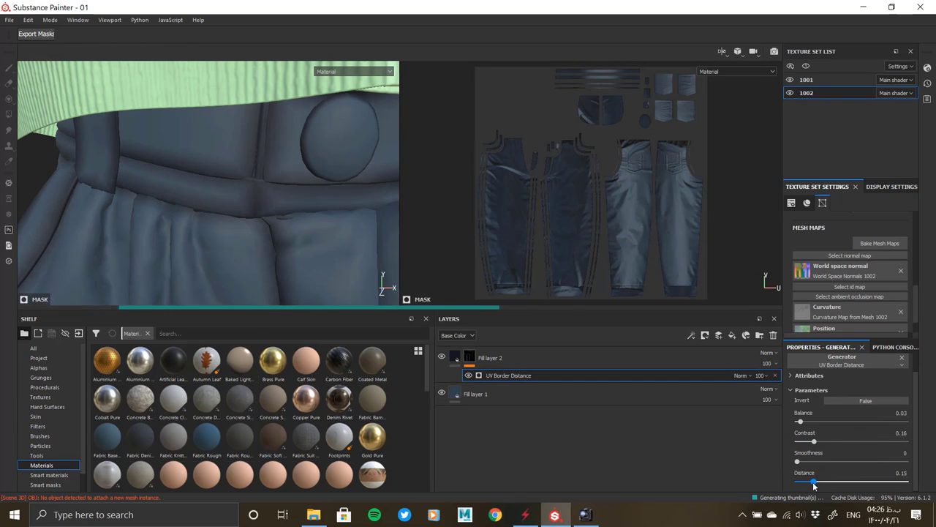
Step: Duplicate Fill layer 2 as Fill layer 2 copy 1
{"action": "left_click_drag", "start_coordinate": [220, 182], "coordinate": [153, 128], "text": "alt"}
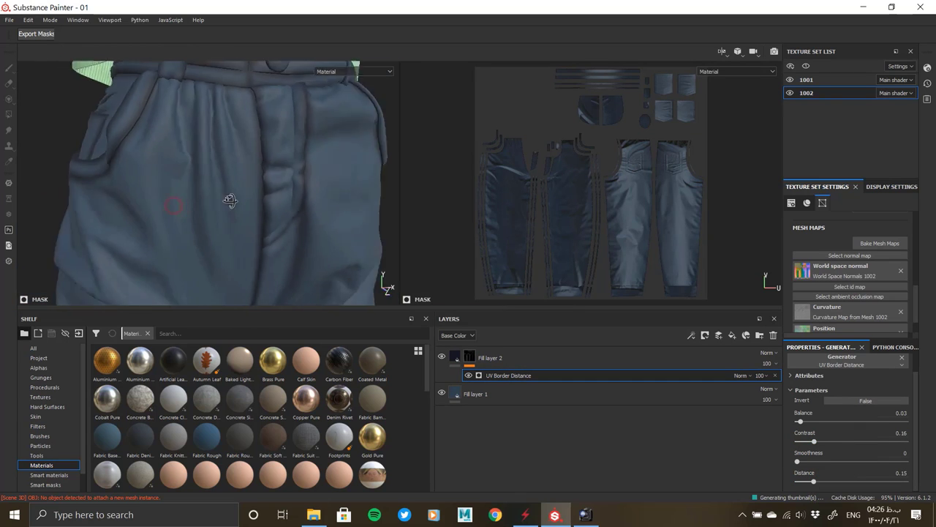
{"action": "scroll", "coordinate": [224, 227], "scroll_direction": "down", "scroll_amount": 3}
{"action": "mouse_move", "coordinate": [224, 227]}
{"action": "left_mouse_down", "text": "alt"}
{"action": "mouse_move", "coordinate": [98, 229]}
{"action": "mouse_move", "coordinate": [226, 142]}
{"action": "left_mouse_up", "text": "alt"}
{"action": "scroll", "coordinate": [221, 168], "scroll_direction": "up", "scroll_amount": 2}
{"action": "key", "text": "ctrl+d"}
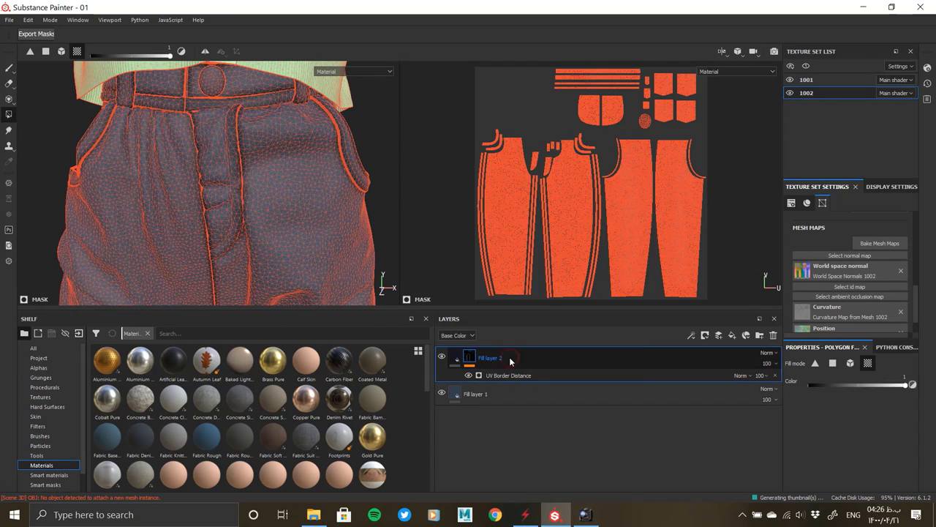
{"action": "right_click", "coordinate": [508, 358]}
{"action": "left_click", "coordinate": [573, 208]}
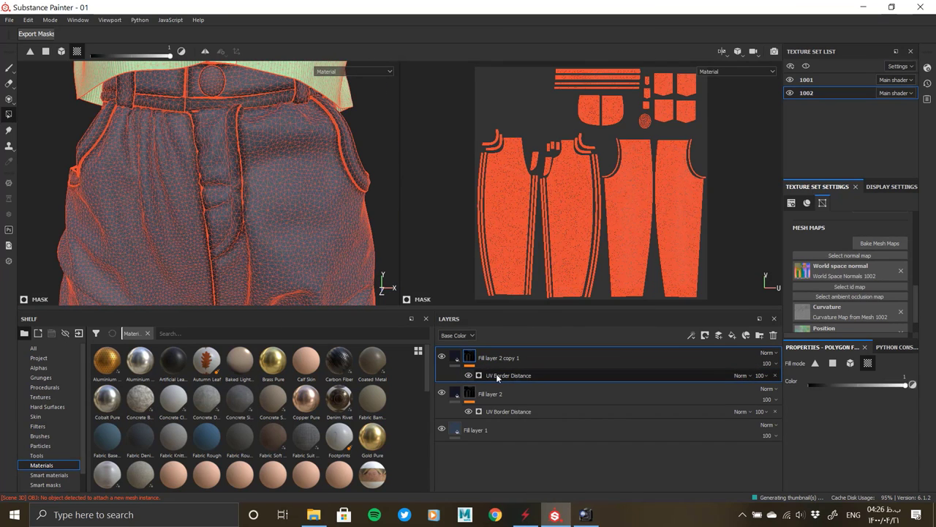
Step: Give the copied layer a light grey base colour
{"action": "left_click", "coordinate": [496, 373]}
{"action": "left_click_drag", "start_coordinate": [817, 453], "coordinate": [774, 401]}
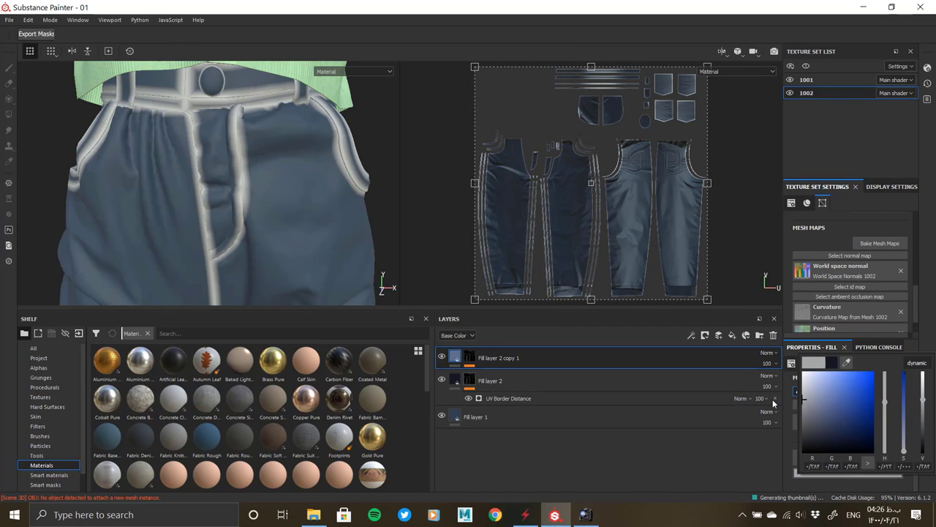
{"action": "left_click_drag", "start_coordinate": [508, 398], "coordinate": [551, 369], "text": "ctrl"}
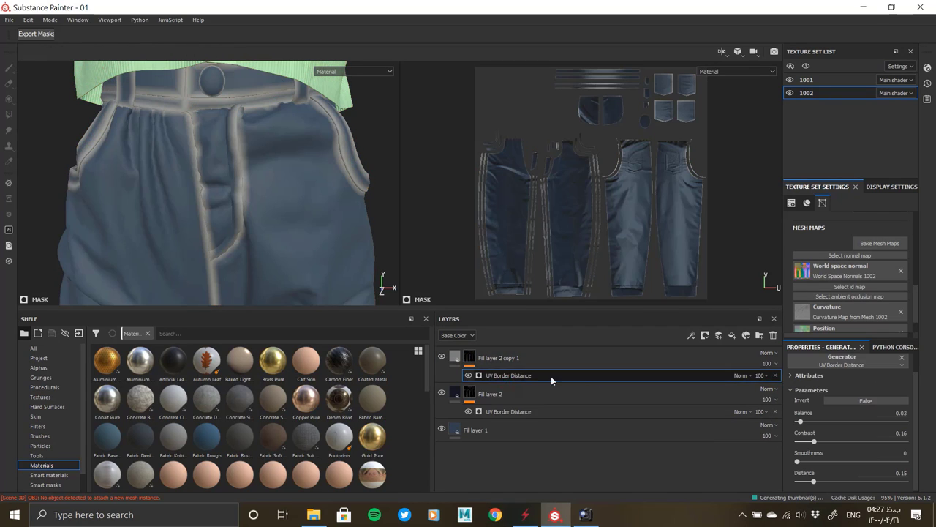
Step: Tune the copy's UV Border Distance mask to Balance 0.03 and Distance 0.02
{"action": "left_click_drag", "start_coordinate": [808, 483], "coordinate": [804, 479]}
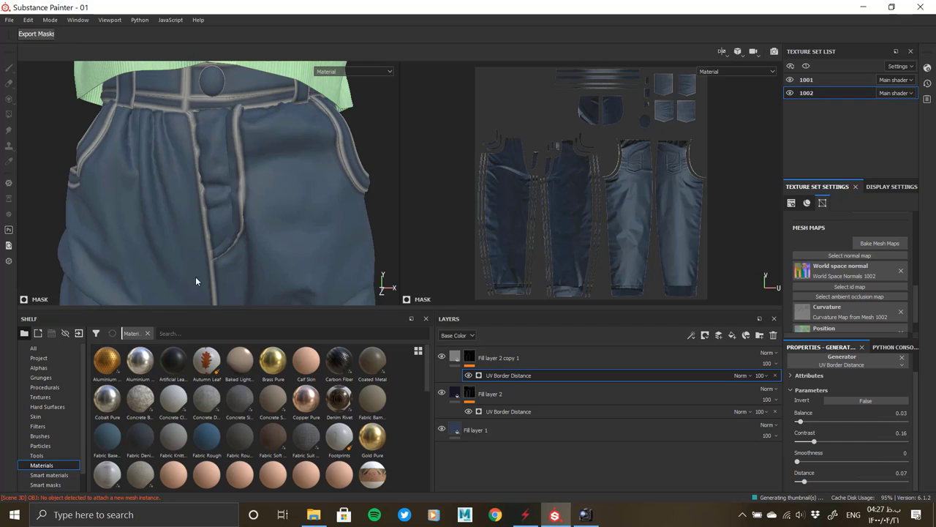
{"action": "scroll", "coordinate": [195, 276], "scroll_direction": "up", "scroll_amount": 3}
{"action": "scroll", "coordinate": [218, 198], "scroll_direction": "up", "scroll_amount": 3}
{"action": "scroll", "coordinate": [218, 199], "scroll_direction": "up", "scroll_amount": 1}
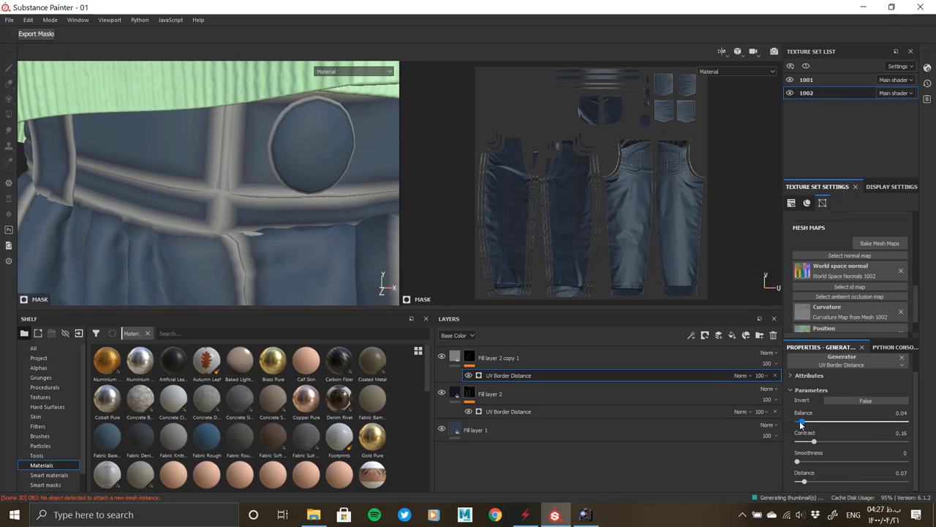
{"action": "left_click_drag", "start_coordinate": [799, 420], "coordinate": [797, 421]}
{"action": "mouse_move", "coordinate": [234, 211]}
{"action": "left_mouse_down", "text": "alt"}
{"action": "mouse_move", "coordinate": [292, 149]}
{"action": "mouse_move", "coordinate": [259, 164]}
{"action": "left_mouse_up", "text": "alt"}
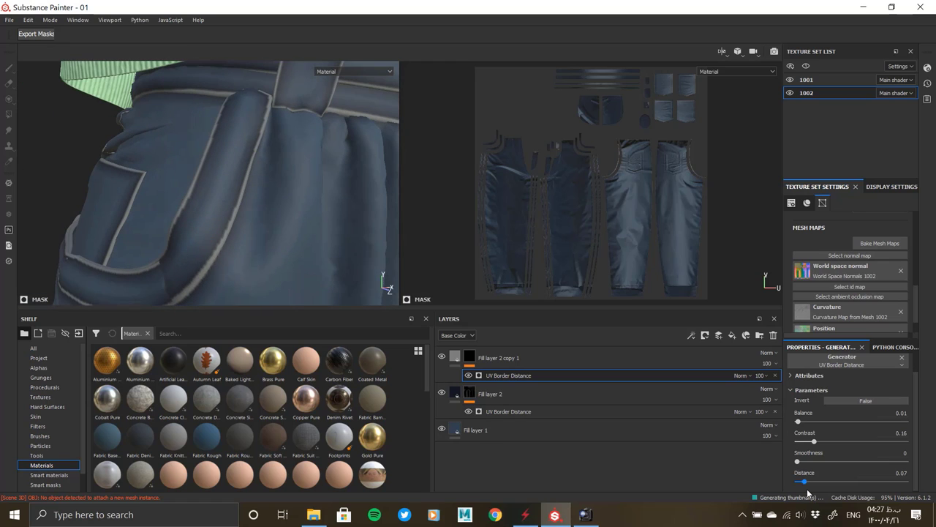
{"action": "left_click_drag", "start_coordinate": [803, 483], "coordinate": [807, 482]}
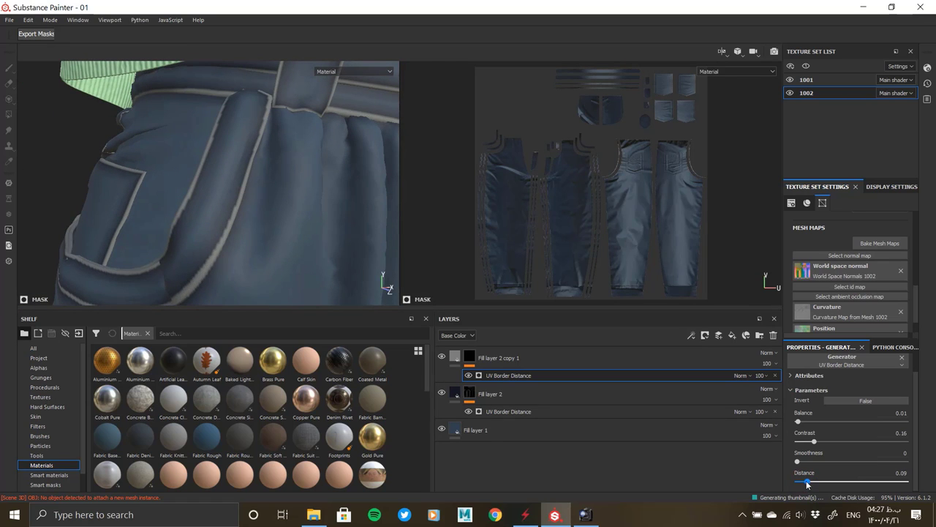
{"action": "left_click_drag", "start_coordinate": [796, 421], "coordinate": [799, 422]}
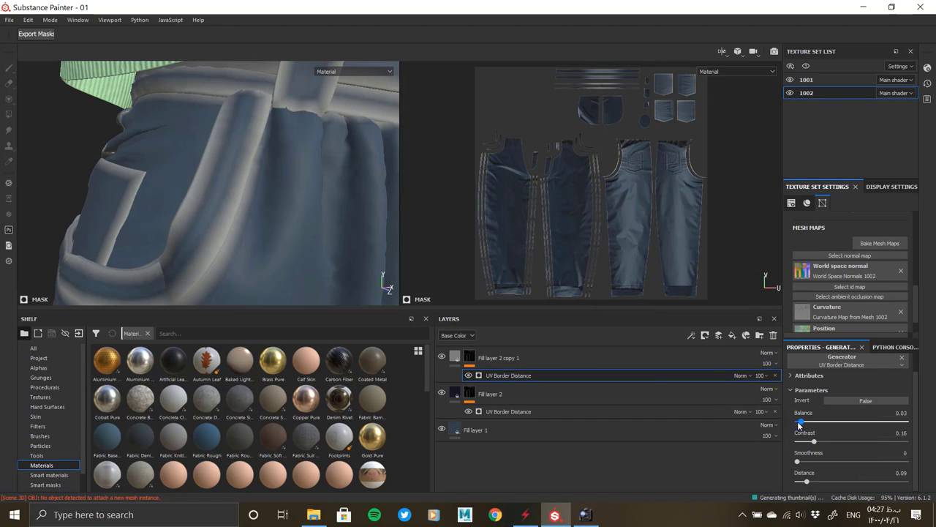
{"action": "left_click_drag", "start_coordinate": [802, 483], "coordinate": [800, 484]}
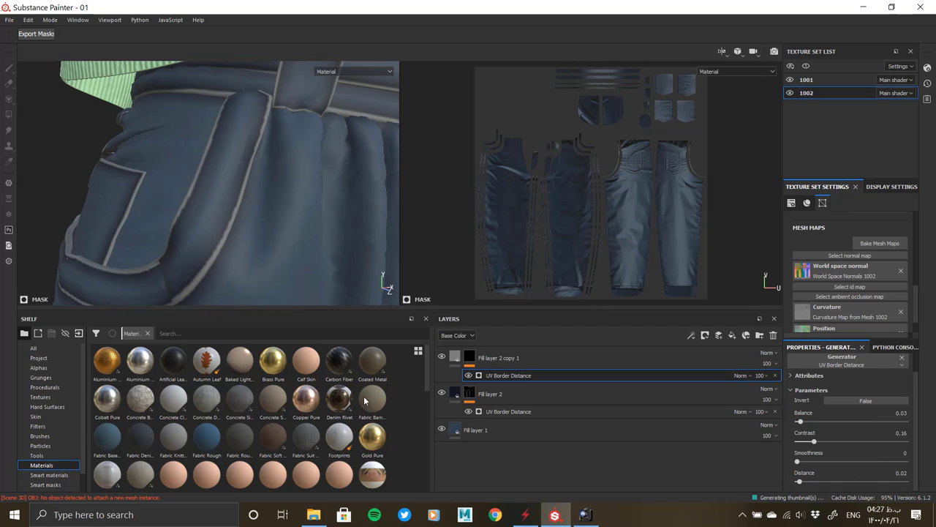
{"action": "key", "text": "alt+Tab"}
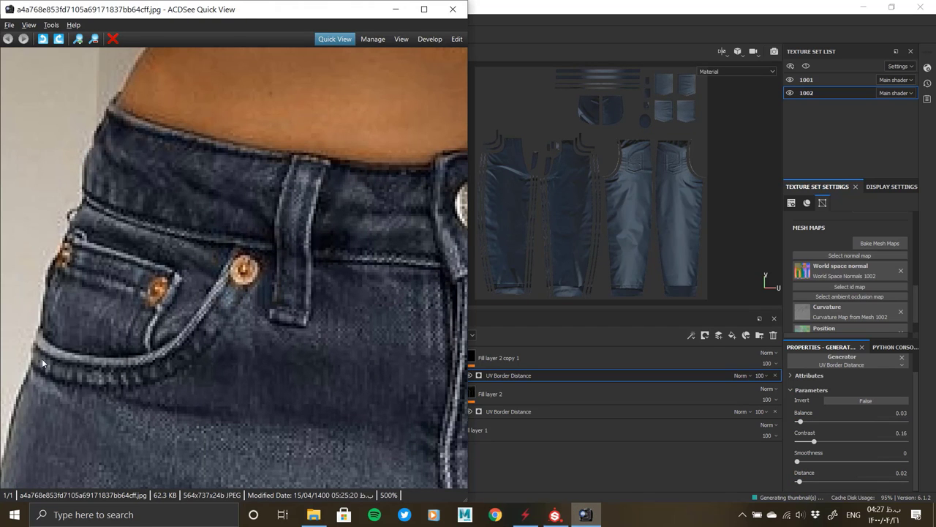
Step: Eyedrop a light denim blue from the photo into Fill layer 2 copy 1's base colour
{"action": "left_click", "coordinate": [394, 8]}
{"action": "key", "text": "super+Right"}
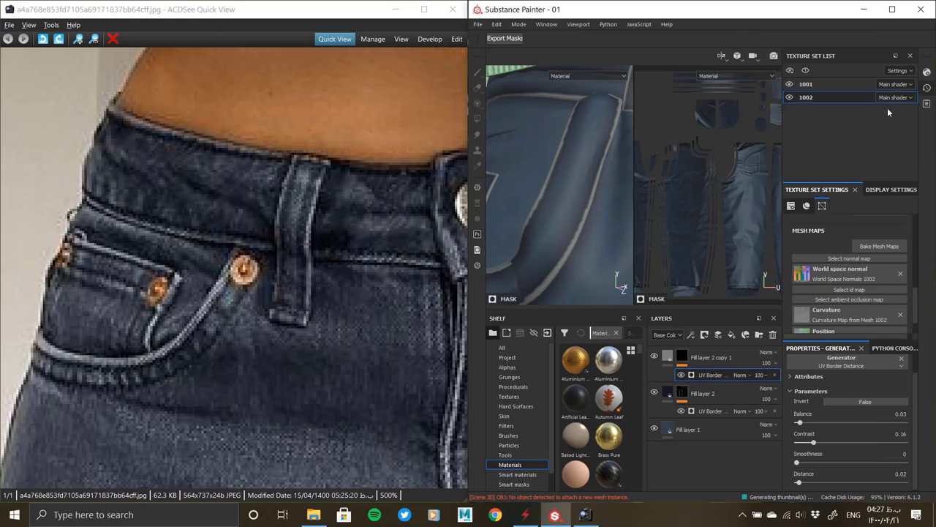
{"action": "left_click", "coordinate": [668, 357]}
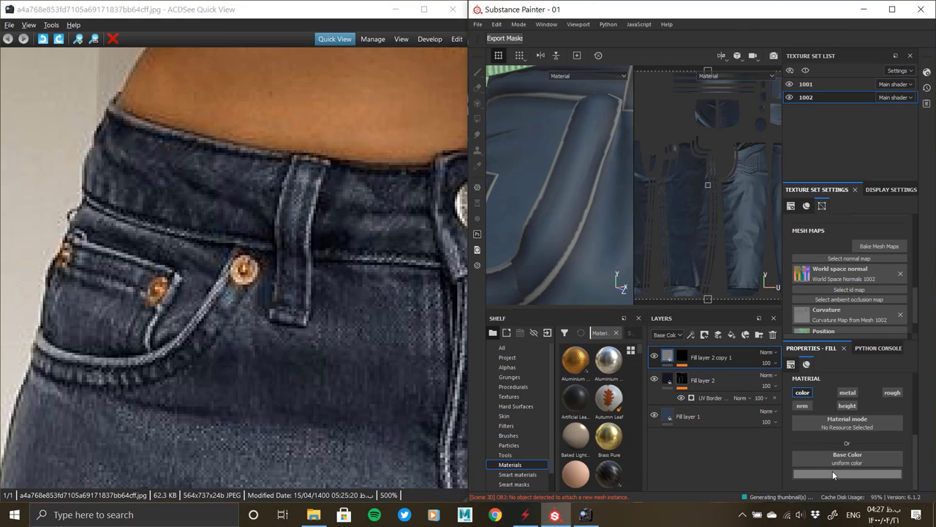
{"action": "left_click", "coordinate": [832, 470]}
{"action": "left_click", "coordinate": [80, 326]}
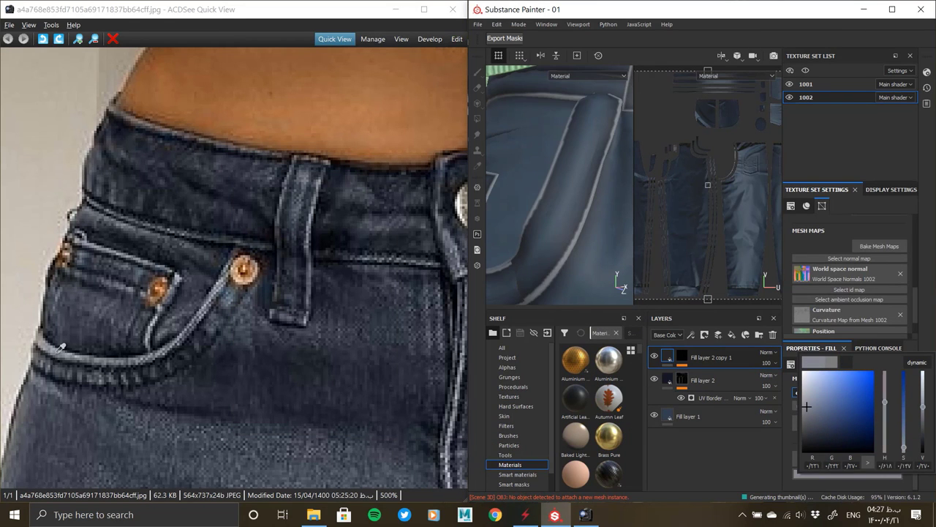
{"action": "left_click", "coordinate": [892, 9]}
Step: Raise the copy's border mask Balance to 0.06 and shrink its Distance slightly
{"action": "scroll", "coordinate": [232, 193], "scroll_direction": "down", "scroll_amount": 3}
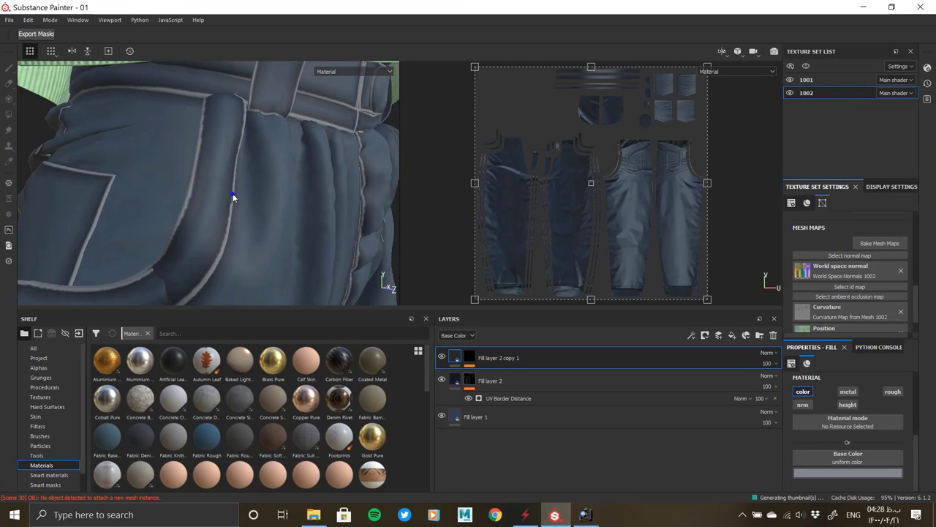
{"action": "scroll", "coordinate": [212, 212], "scroll_direction": "down", "scroll_amount": 3}
{"action": "scroll", "coordinate": [205, 220], "scroll_direction": "up", "scroll_amount": 3}
{"action": "scroll", "coordinate": [211, 197], "scroll_direction": "down", "scroll_amount": 2}
{"action": "scroll", "coordinate": [210, 197], "scroll_direction": "up", "scroll_amount": 3}
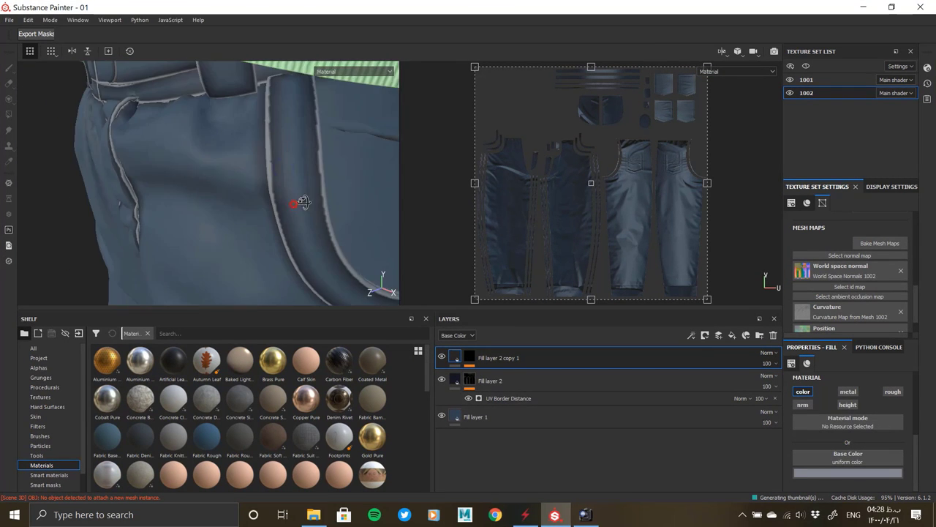
{"action": "scroll", "coordinate": [293, 205], "scroll_direction": "up", "scroll_amount": 3}
{"action": "key", "text": "ctrl+v"}
{"action": "left_click", "coordinate": [517, 376]}
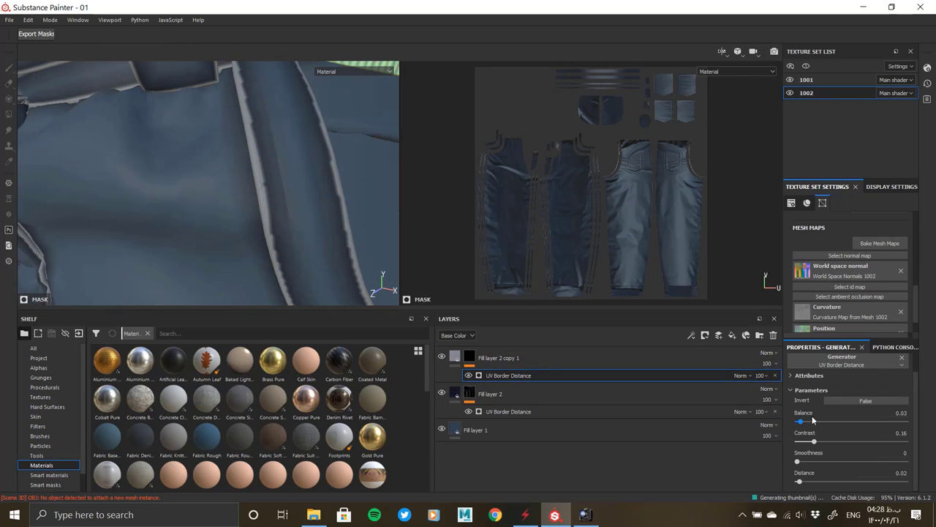
{"action": "left_click_drag", "start_coordinate": [801, 420], "coordinate": [800, 444]}
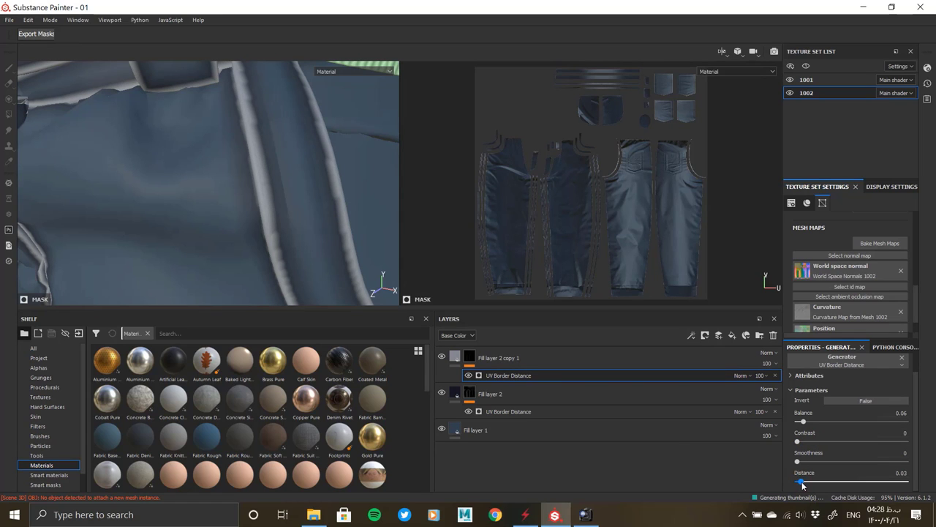
{"action": "left_click_drag", "start_coordinate": [802, 485], "coordinate": [800, 484]}
Step: Widen Fill layer 2's border mask Distance to 0.18
{"action": "left_click", "coordinate": [658, 411]}
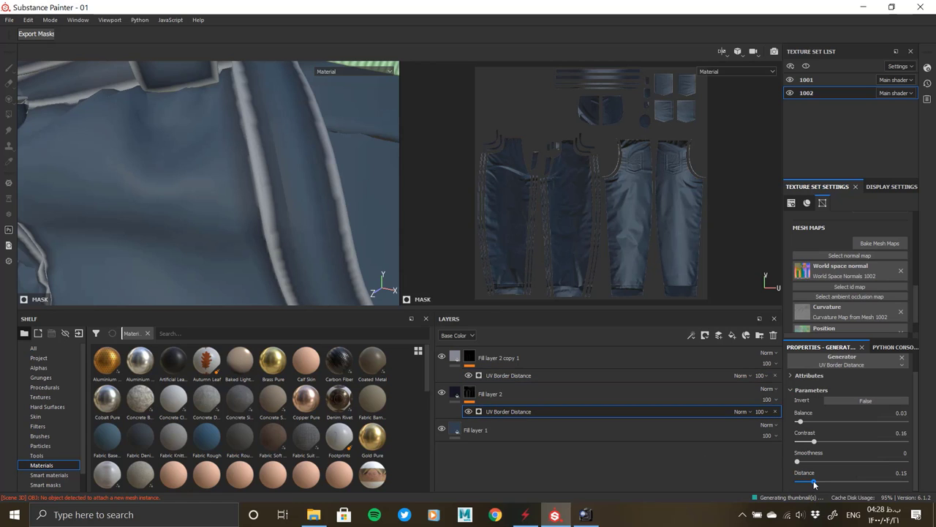
{"action": "left_click_drag", "start_coordinate": [818, 484], "coordinate": [820, 484]}
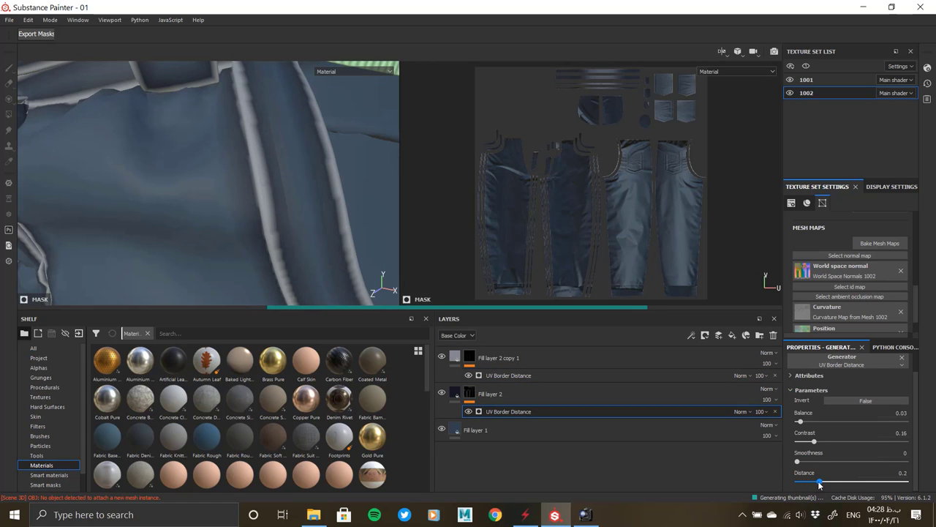
{"action": "mouse_move", "coordinate": [182, 198]}
{"action": "left_mouse_down", "text": "alt"}
{"action": "mouse_move", "coordinate": [223, 180]}
{"action": "mouse_move", "coordinate": [205, 190]}
{"action": "mouse_move", "coordinate": [305, 324]}
{"action": "left_mouse_up", "text": "alt"}
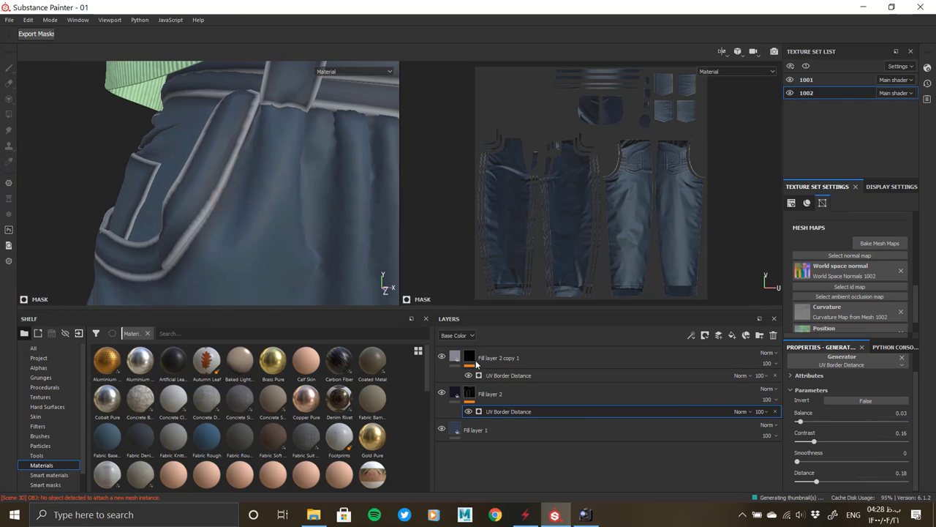
{"action": "left_click", "coordinate": [483, 358]}
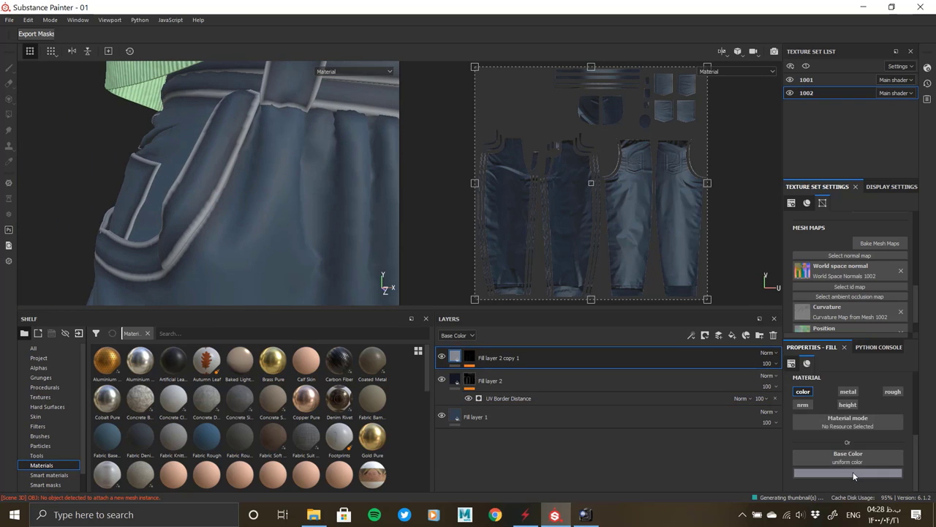
Step: Nudge Fill layer 2 copy 1's base colour and add a Blur filter to its mask
{"action": "left_click", "coordinate": [853, 472]}
{"action": "left_click_drag", "start_coordinate": [924, 406], "coordinate": [924, 418]}
{"action": "key", "text": "Escape"}
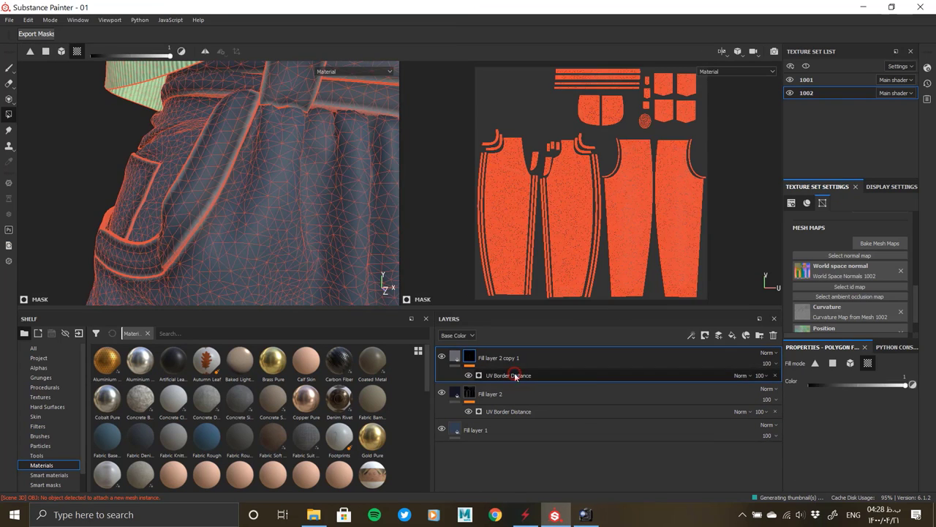
{"action": "right_click", "coordinate": [515, 375]}
{"action": "left_click", "coordinate": [556, 443]}
{"action": "left_click", "coordinate": [842, 380]}
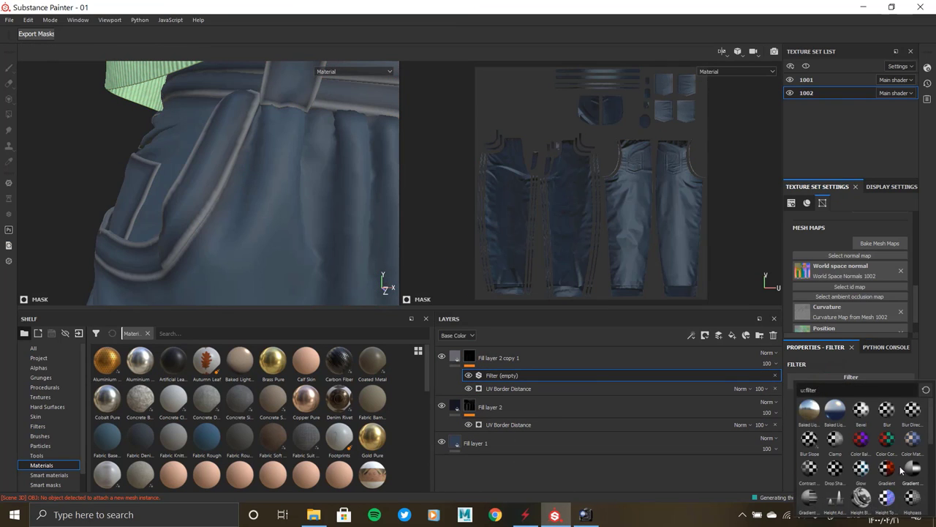
{"action": "left_click", "coordinate": [885, 413]}
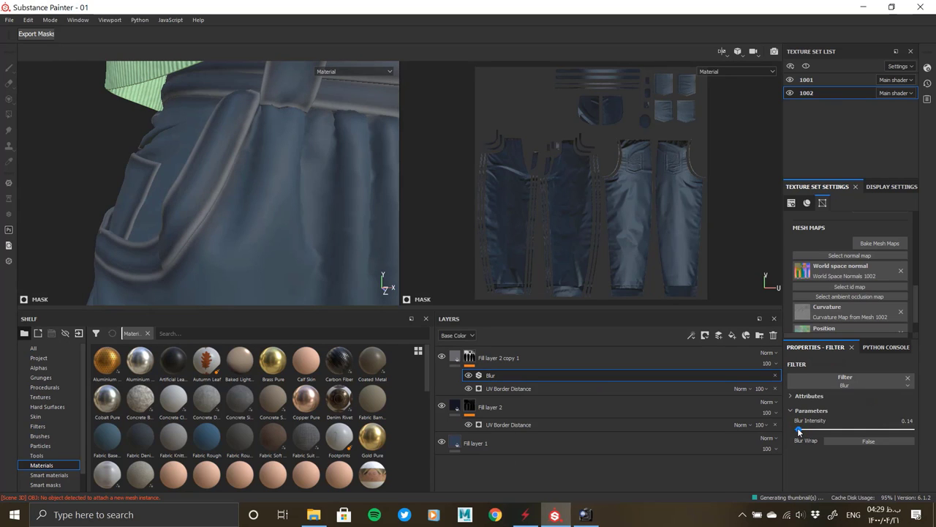
Step: Add a Warp filter to the mask with intensity 0.29
{"action": "right_click", "coordinate": [488, 374]}
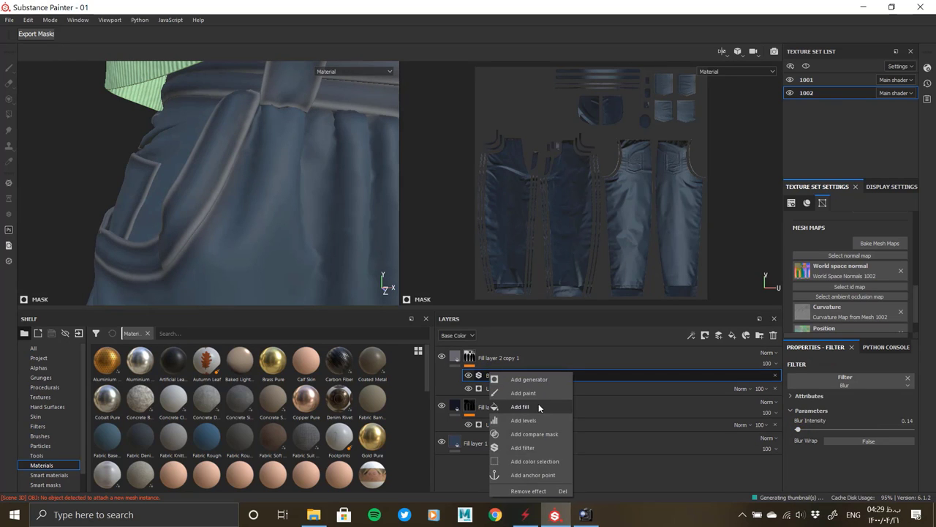
{"action": "left_click", "coordinate": [542, 444]}
{"action": "left_click", "coordinate": [843, 381]}
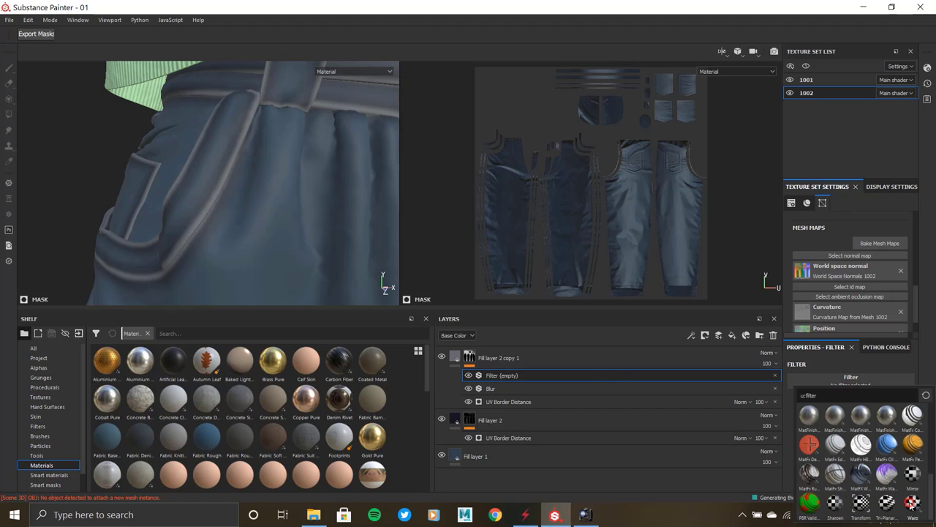
{"action": "left_click", "coordinate": [799, 463]}
{"action": "left_click", "coordinate": [797, 458]}
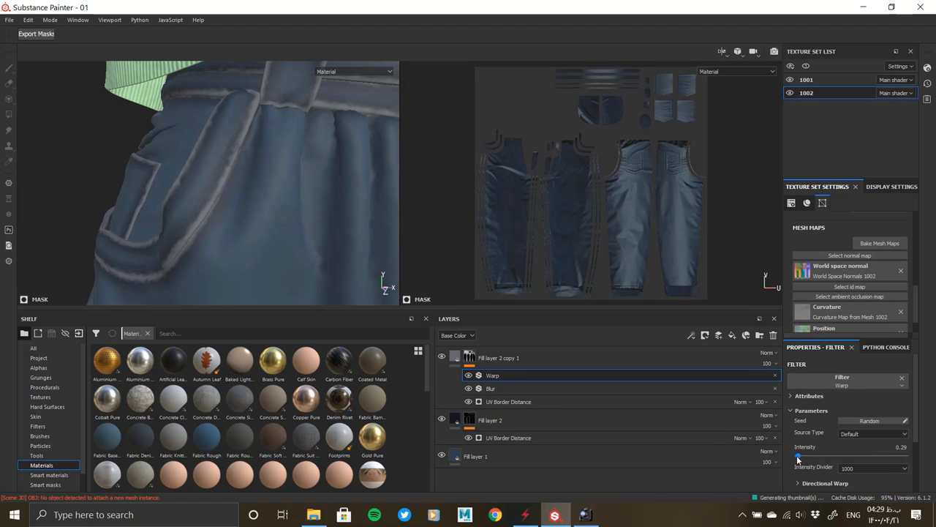
Step: Inspect the warped seam lines on the jeans against the reference photo
{"action": "mouse_move", "coordinate": [239, 172]}
{"action": "left_mouse_down", "text": "alt"}
{"action": "mouse_move", "coordinate": [79, 135]}
{"action": "mouse_move", "coordinate": [264, 173]}
{"action": "mouse_move", "coordinate": [239, 189]}
{"action": "left_mouse_up", "text": "alt"}
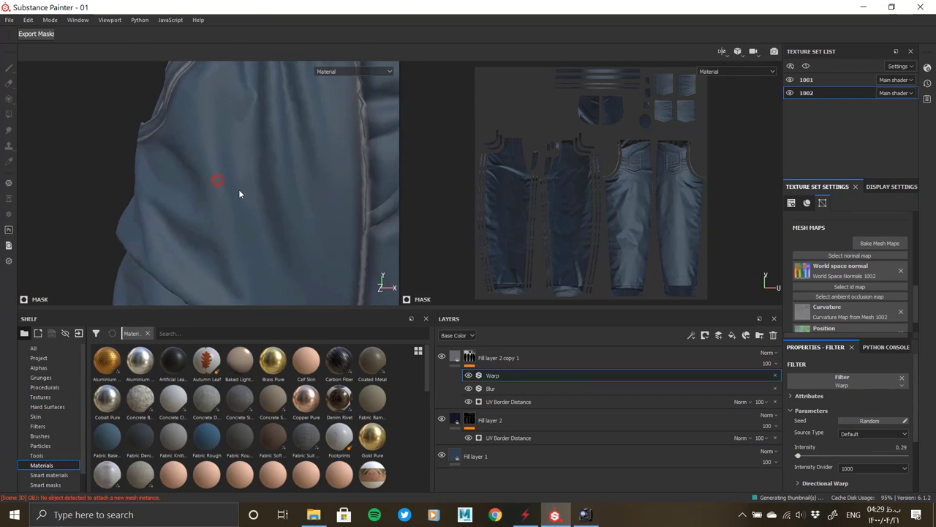
{"action": "key", "text": "alt+Tab"}
{"action": "scroll", "coordinate": [278, 315], "scroll_direction": "down", "scroll_amount": 3}
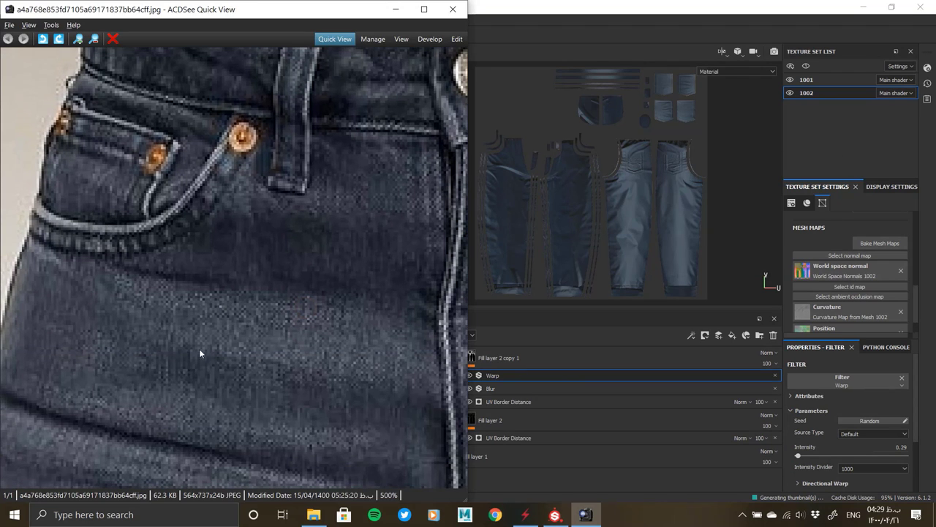
{"action": "key", "text": "alt+Tab"}
{"action": "mouse_move", "coordinate": [216, 325]}
{"action": "left_mouse_down", "text": "alt"}
{"action": "mouse_move", "coordinate": [253, 207]}
{"action": "mouse_move", "coordinate": [252, 283]}
{"action": "mouse_move", "coordinate": [258, 238]}
{"action": "mouse_move", "coordinate": [190, 129]}
{"action": "mouse_move", "coordinate": [321, 178]}
{"action": "mouse_move", "coordinate": [286, 215]}
{"action": "mouse_move", "coordinate": [128, 136]}
{"action": "left_mouse_up", "text": "alt"}
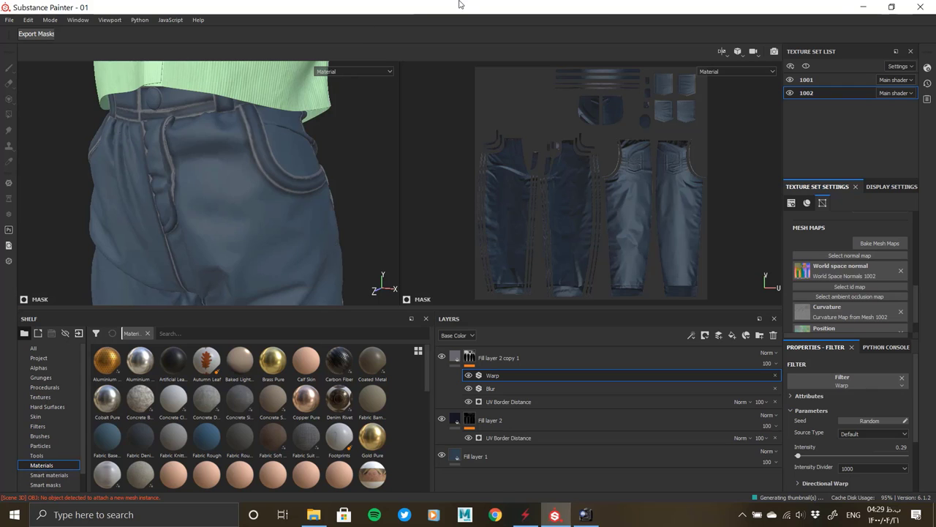
{"action": "left_click", "coordinate": [469, 357]}
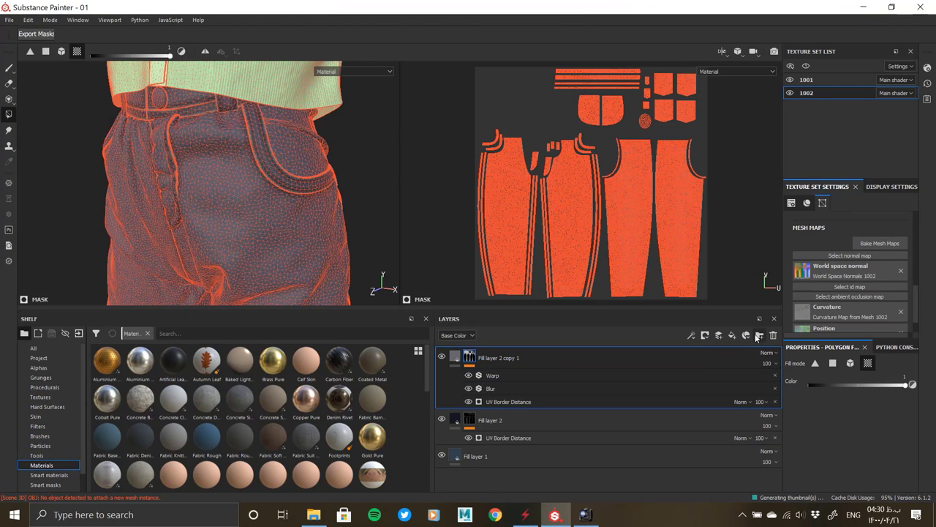
Step: Add Fill layer 3 with a black mask driven by a Directional Noise 4 fill
{"action": "left_click", "coordinate": [732, 336]}
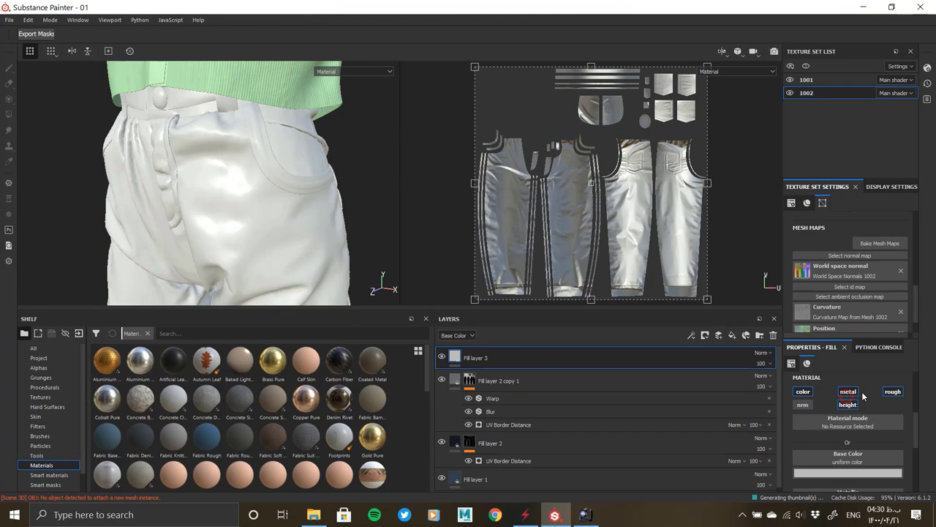
{"action": "right_click", "coordinate": [495, 357]}
{"action": "left_click", "coordinate": [505, 70]}
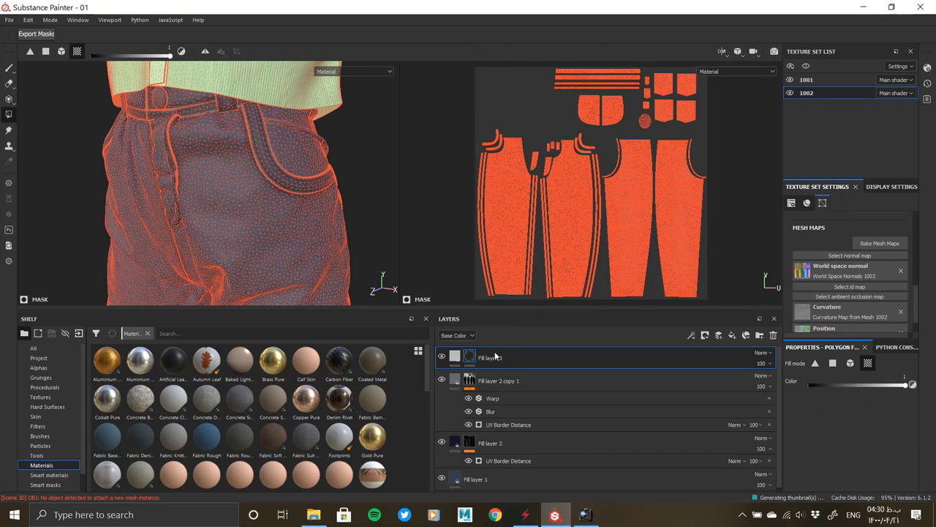
{"action": "right_click", "coordinate": [475, 359]}
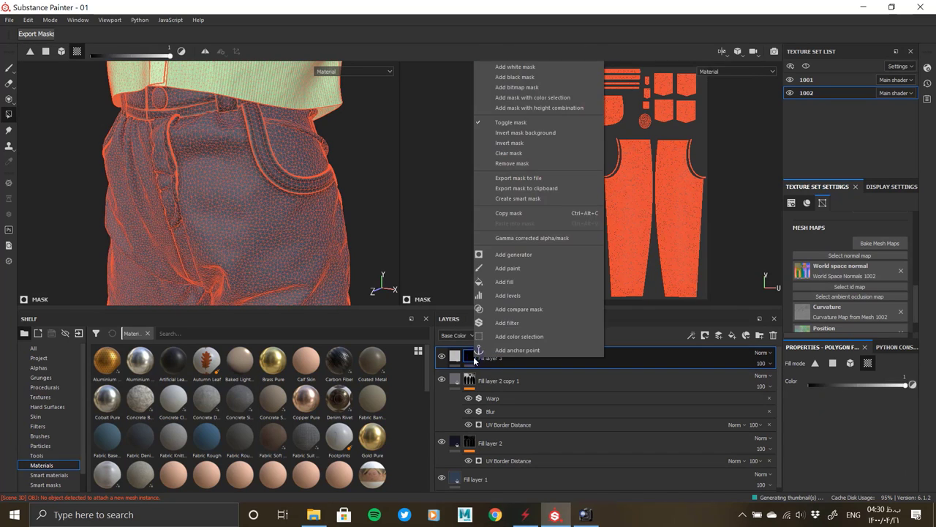
{"action": "left_click", "coordinate": [520, 282]}
{"action": "left_click", "coordinate": [843, 388]}
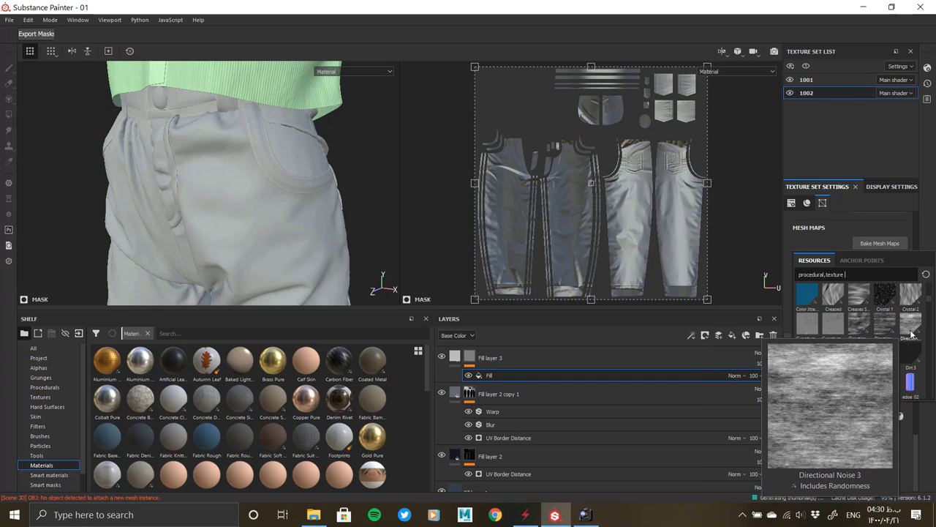
{"action": "scroll", "coordinate": [907, 336], "scroll_direction": "up", "scroll_amount": 3}
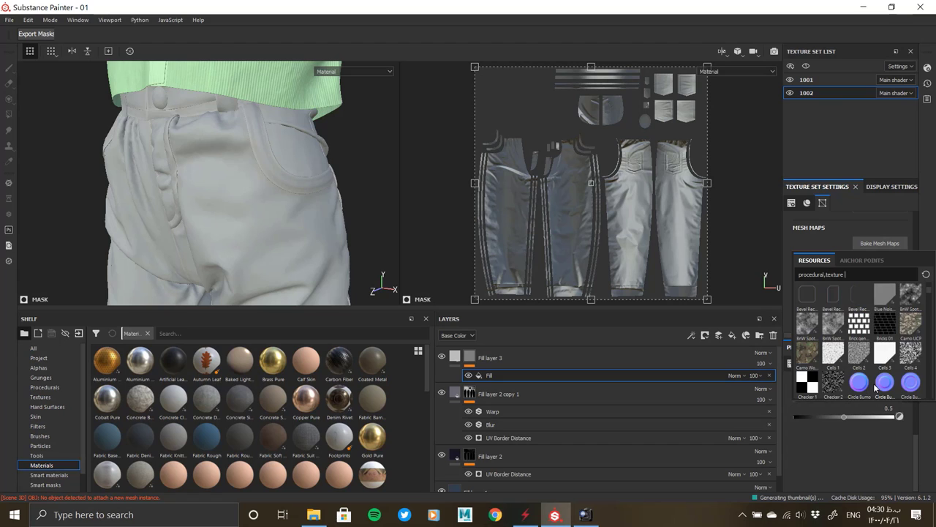
{"action": "scroll", "coordinate": [848, 329], "scroll_direction": "down", "scroll_amount": 2}
{"action": "scroll", "coordinate": [843, 324], "scroll_direction": "down", "scroll_amount": 2}
{"action": "scroll", "coordinate": [843, 324], "scroll_direction": "down", "scroll_amount": 2}
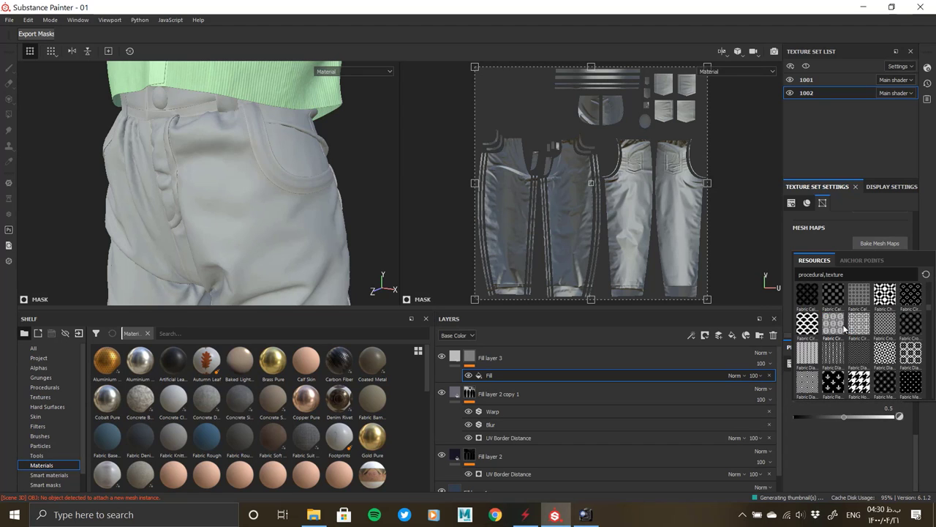
{"action": "scroll", "coordinate": [844, 328], "scroll_direction": "down", "scroll_amount": 2}
{"action": "scroll", "coordinate": [883, 369], "scroll_direction": "up", "scroll_amount": 3}
{"action": "type", "text": "direc"}
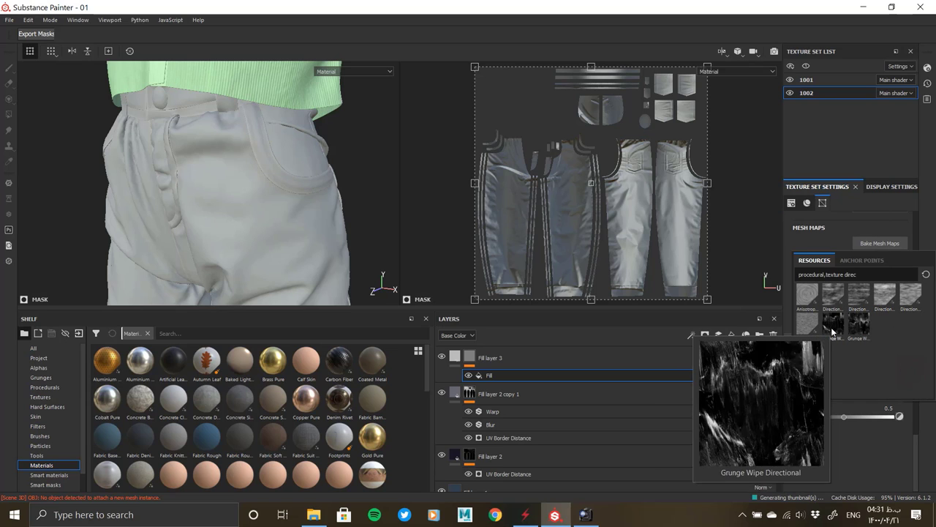
{"action": "left_click", "coordinate": [909, 301]}
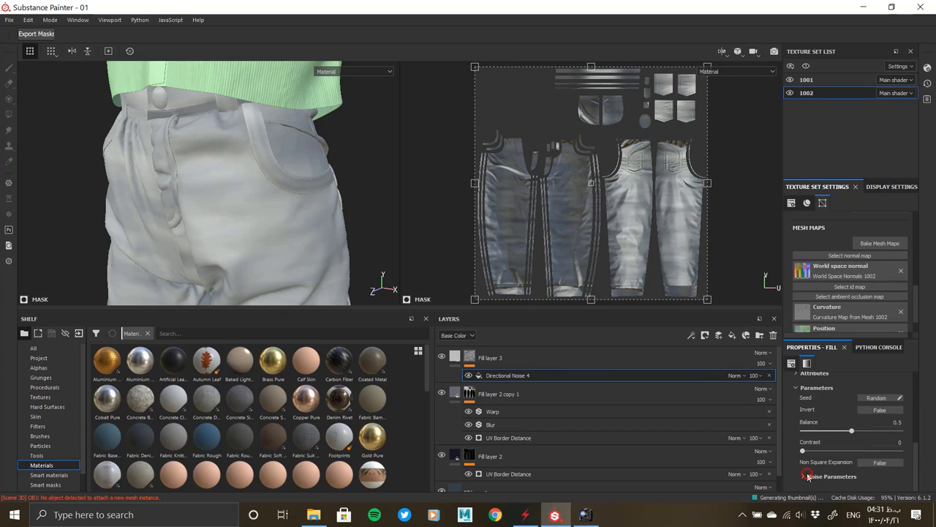
Step: Set Directional Noise 4's scale to 8 and its angle to 90 degrees
{"action": "left_click", "coordinate": [808, 476]}
{"action": "left_click_drag", "start_coordinate": [814, 436], "coordinate": [905, 438]}
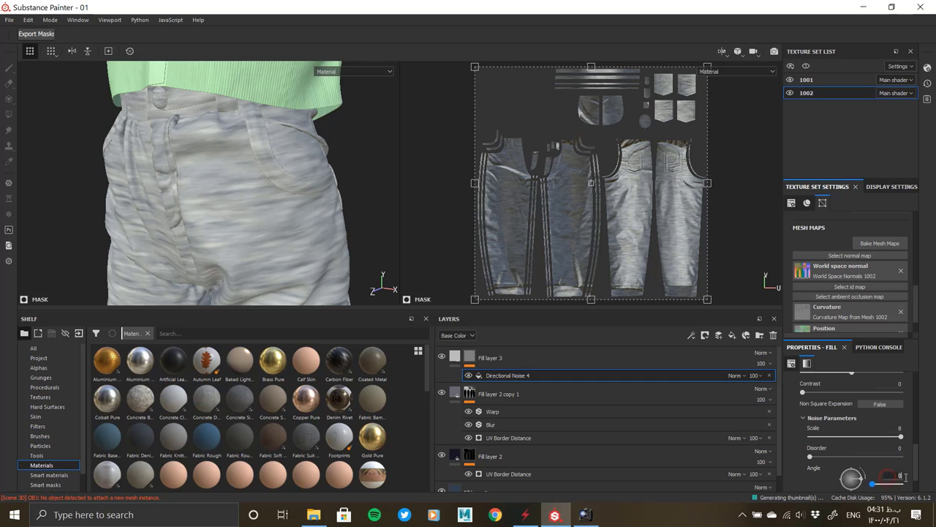
{"action": "type", "text": "0"}
{"action": "key", "text": "Return"}
{"action": "key", "text": "Tab"}
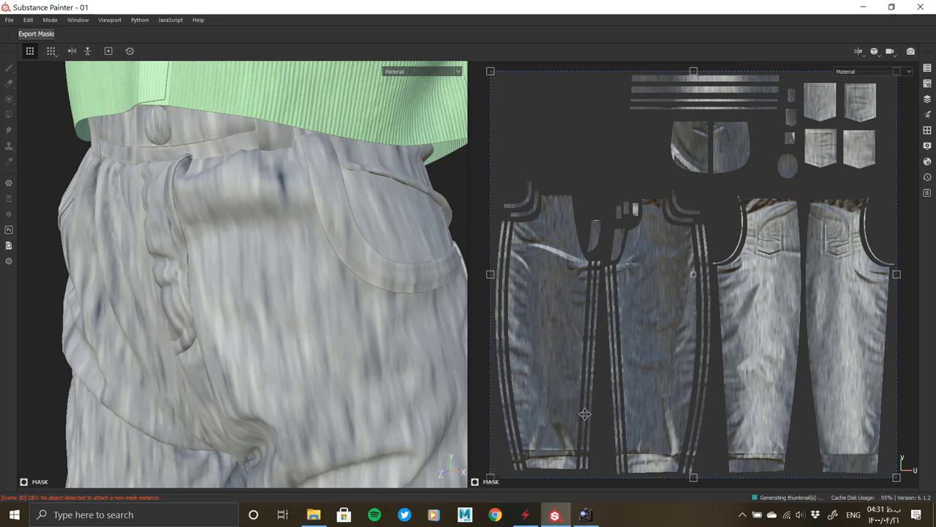
{"action": "key", "text": "Tab"}
{"action": "key", "text": "alt+Tab"}
{"action": "key", "text": "alt+Tab"}
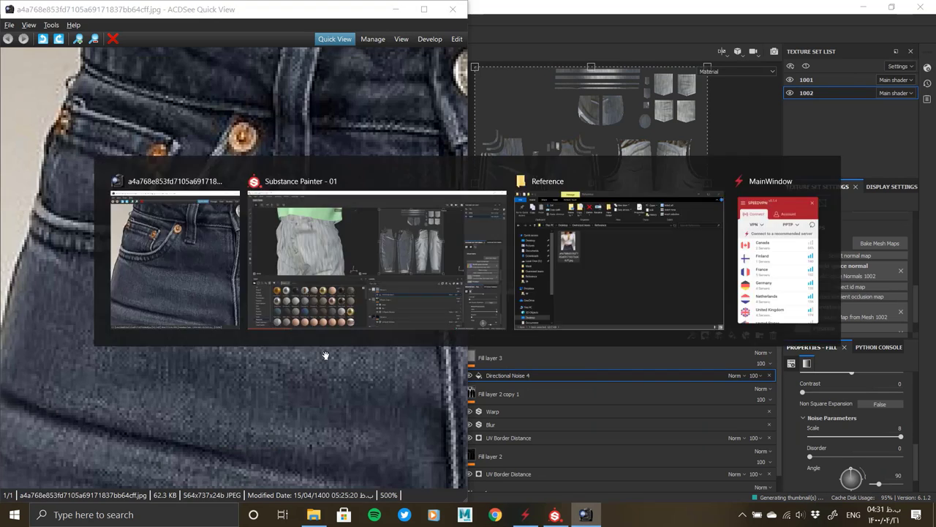
{"action": "scroll", "coordinate": [879, 456], "scroll_direction": "up", "scroll_amount": 1}
{"action": "scroll", "coordinate": [820, 464], "scroll_direction": "up", "scroll_amount": 1}
{"action": "scroll", "coordinate": [819, 460], "scroll_direction": "up", "scroll_amount": 1}
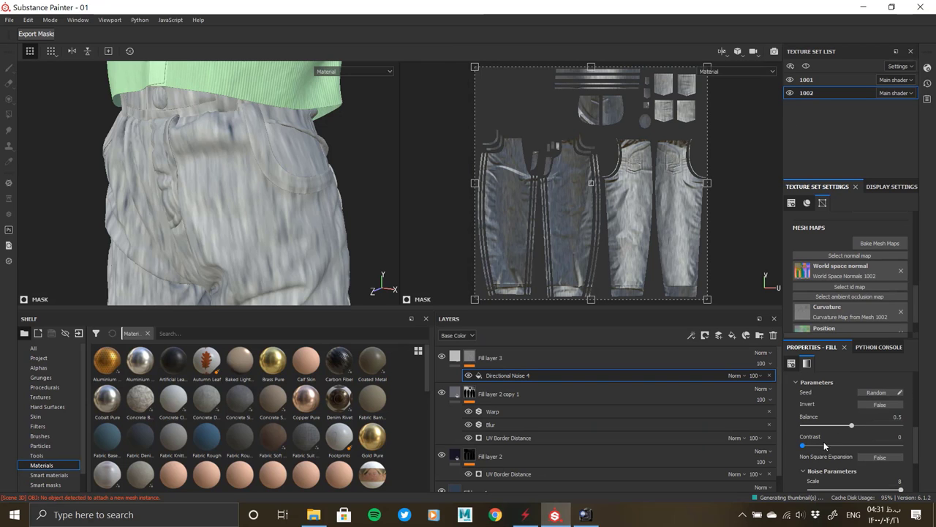
Step: Invert the Directional Noise 4 mask and set its balance to about 0.75
{"action": "left_click_drag", "start_coordinate": [851, 428], "coordinate": [839, 427]}
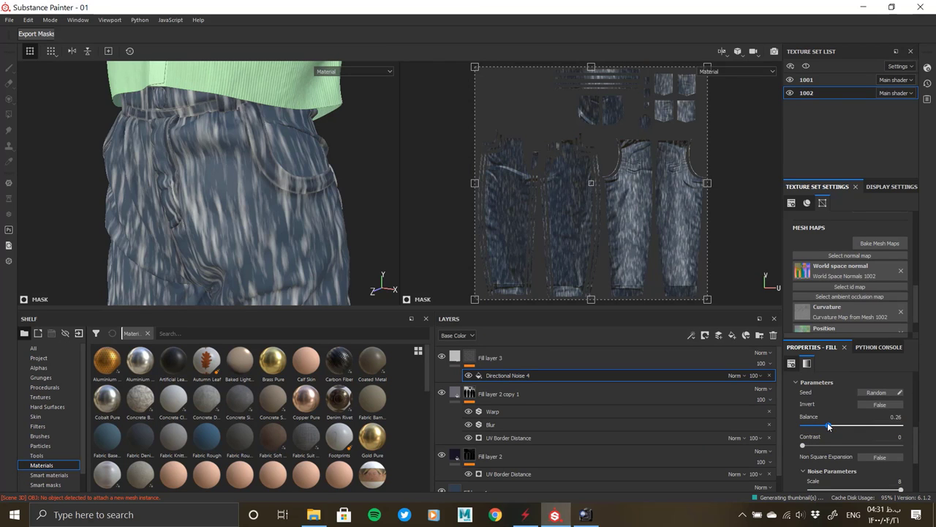
{"action": "left_click_drag", "start_coordinate": [827, 422], "coordinate": [872, 425]}
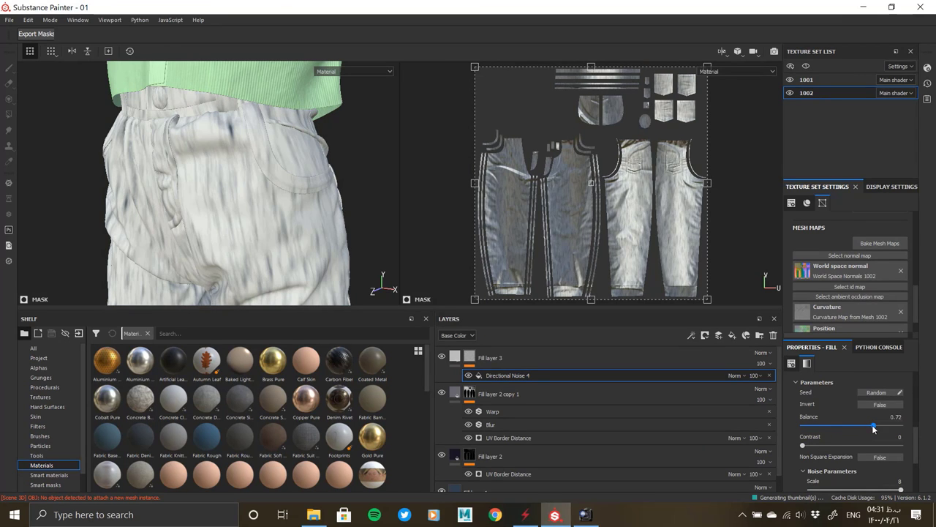
{"action": "left_click", "coordinate": [880, 405]}
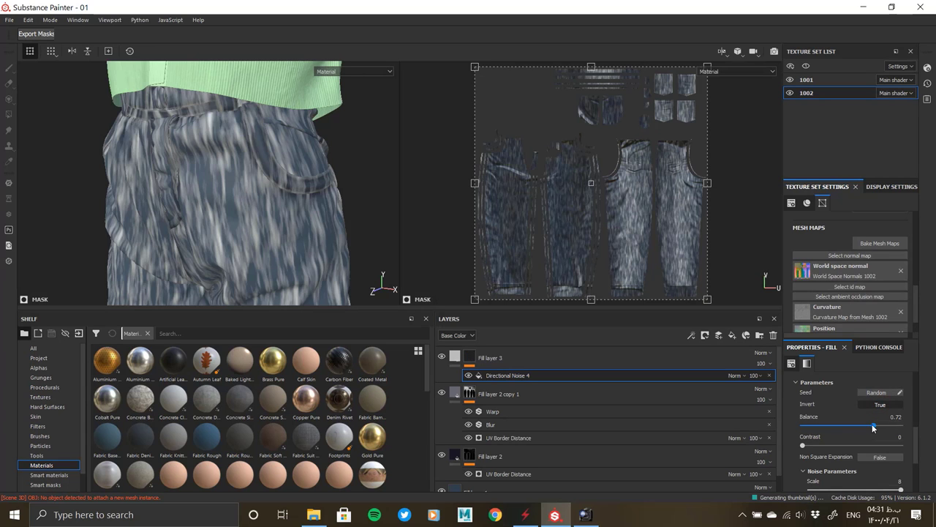
{"action": "mouse_move", "coordinate": [872, 423]}
{"action": "left_mouse_down"}
{"action": "mouse_move", "coordinate": [885, 425]}
{"action": "mouse_move", "coordinate": [846, 423]}
{"action": "left_mouse_up"}
Step: Fine-tune the noise balance to about 0.77, leaving sparse white flecks
{"action": "scroll", "coordinate": [841, 461], "scroll_direction": "down", "scroll_amount": 5}
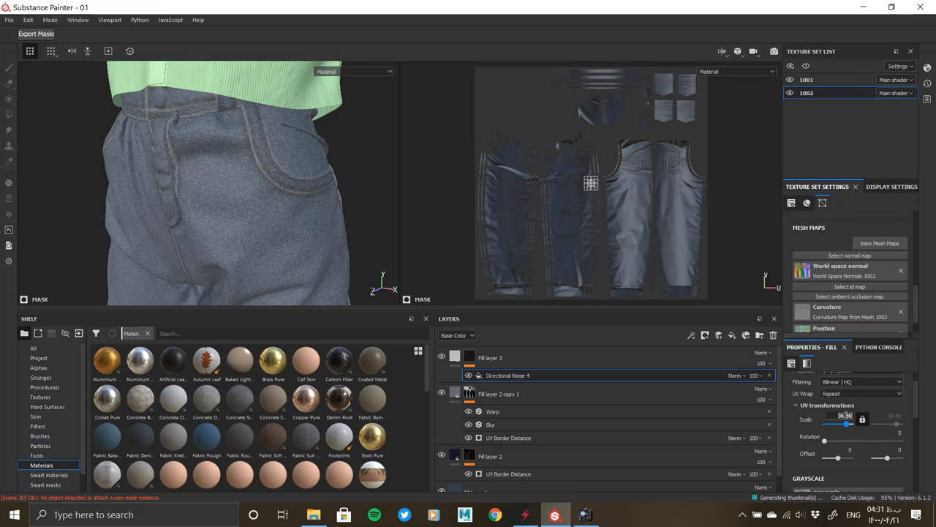
{"action": "scroll", "coordinate": [248, 270], "scroll_direction": "up", "scroll_amount": 10}
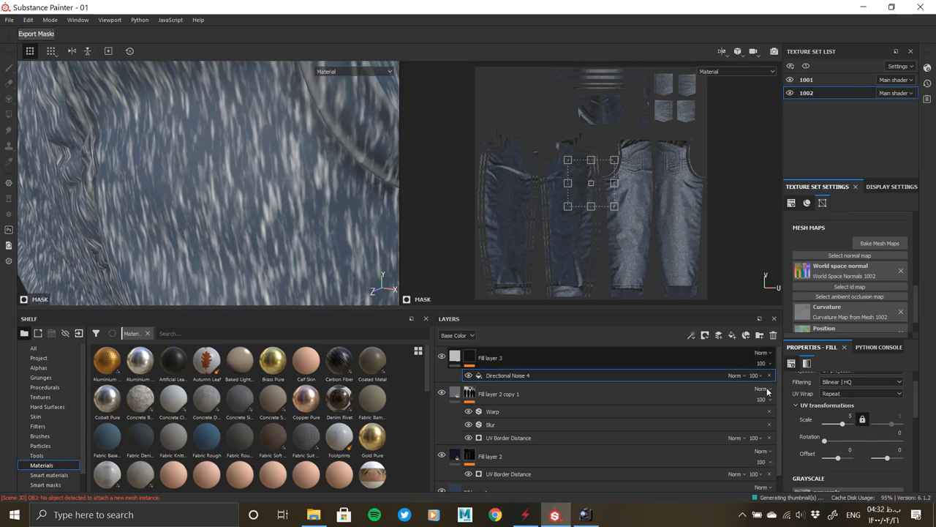
{"action": "scroll", "coordinate": [316, 239], "scroll_direction": "down", "scroll_amount": 5}
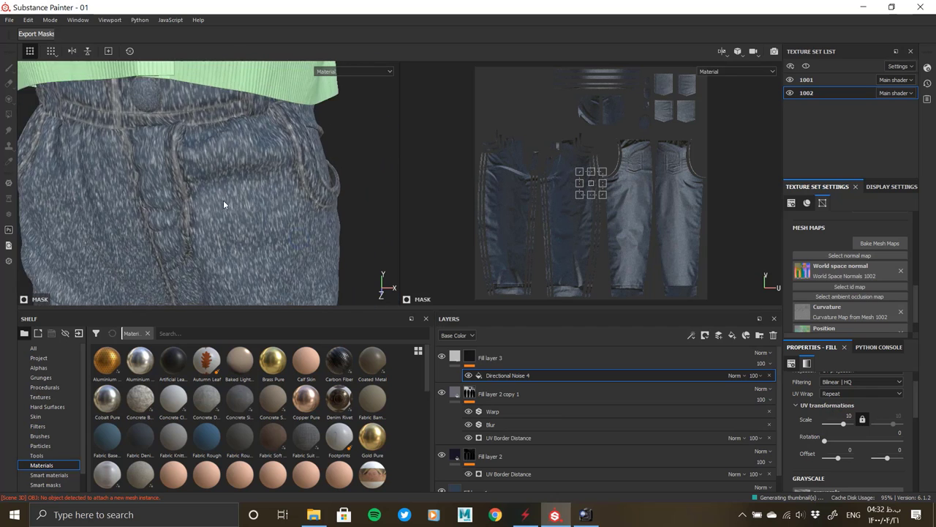
{"action": "scroll", "coordinate": [224, 200], "scroll_direction": "up", "scroll_amount": 4}
{"action": "scroll", "coordinate": [208, 245], "scroll_direction": "up", "scroll_amount": 5}
{"action": "scroll", "coordinate": [209, 246], "scroll_direction": "down", "scroll_amount": 2}
{"action": "scroll", "coordinate": [272, 222], "scroll_direction": "down", "scroll_amount": 2}
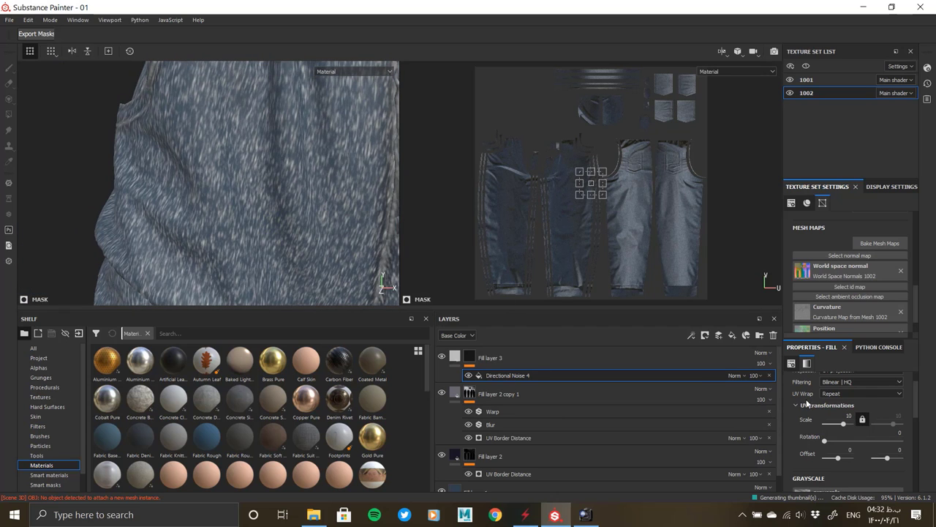
{"action": "scroll", "coordinate": [819, 438], "scroll_direction": "down", "scroll_amount": 2}
{"action": "scroll", "coordinate": [819, 444], "scroll_direction": "down", "scroll_amount": 3}
{"action": "left_click_drag", "start_coordinate": [876, 455], "coordinate": [882, 455]}
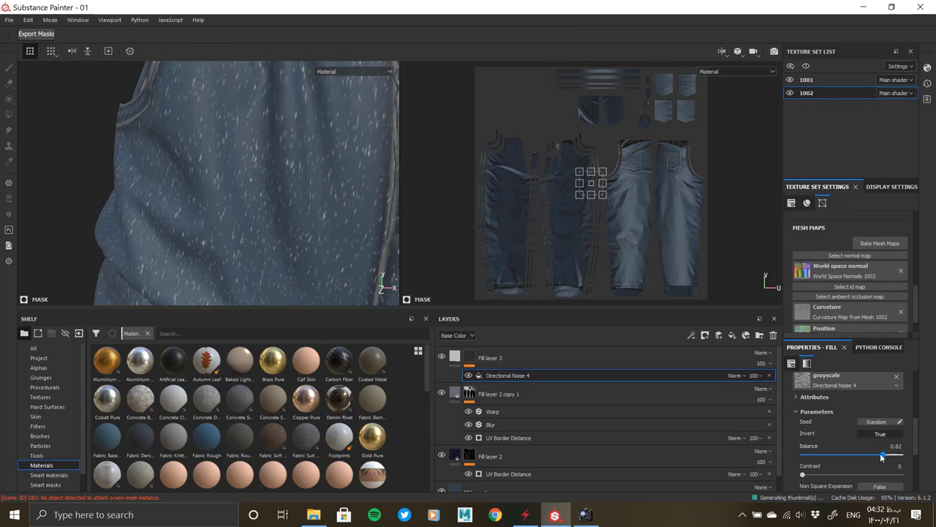
{"action": "scroll", "coordinate": [873, 453], "scroll_direction": "up", "scroll_amount": 5}
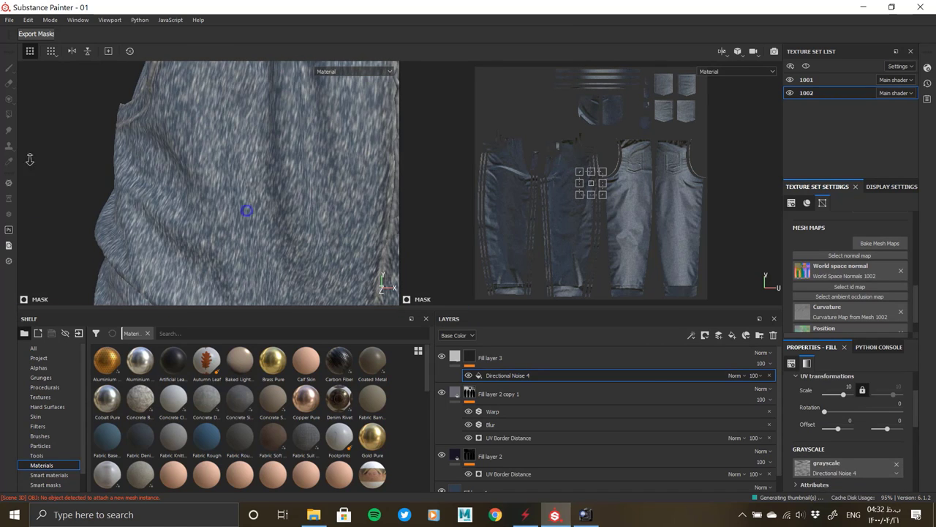
{"action": "scroll", "coordinate": [183, 183], "scroll_direction": "down", "scroll_amount": 5}
{"action": "scroll", "coordinate": [136, 162], "scroll_direction": "up", "scroll_amount": 4}
{"action": "scroll", "coordinate": [135, 162], "scroll_direction": "up", "scroll_amount": 3}
{"action": "scroll", "coordinate": [834, 448], "scroll_direction": "down", "scroll_amount": 1}
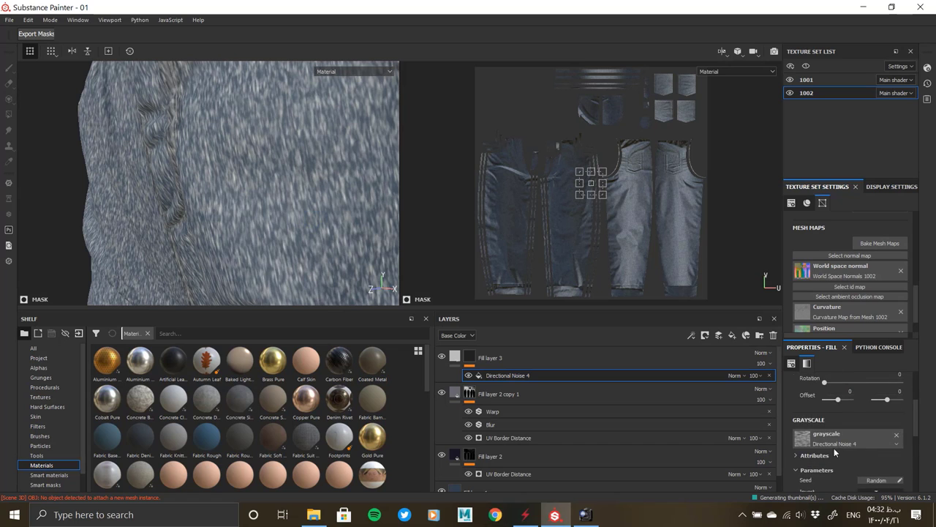
{"action": "scroll", "coordinate": [848, 464], "scroll_direction": "down", "scroll_amount": 1}
{"action": "left_click", "coordinate": [878, 483]}
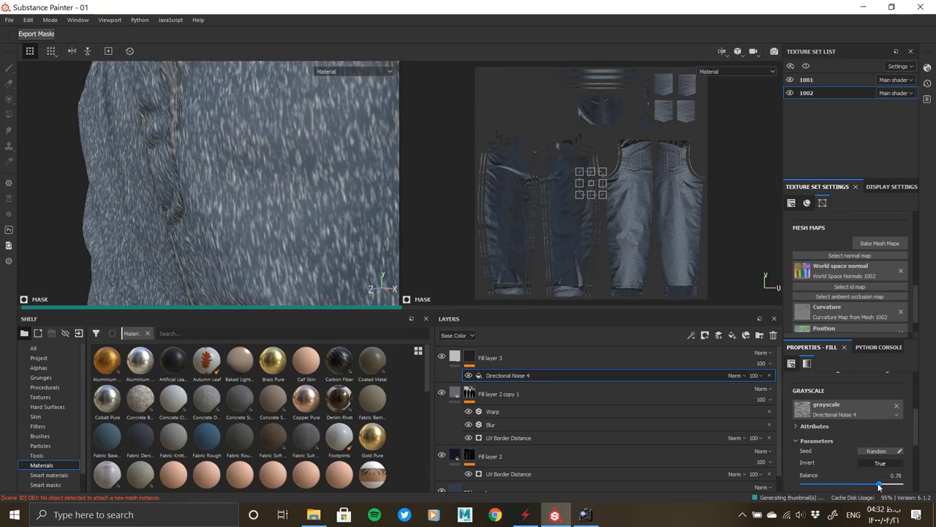
{"action": "scroll", "coordinate": [313, 248], "scroll_direction": "up", "scroll_amount": 2}
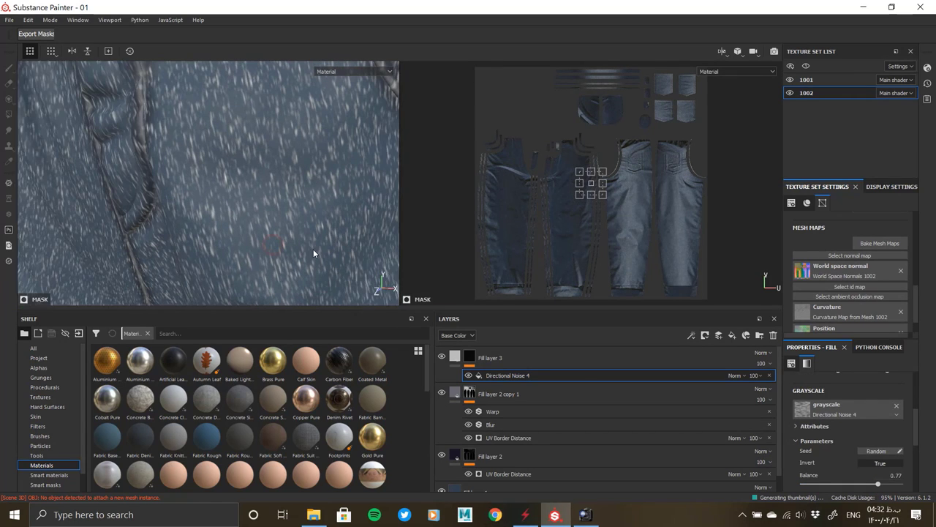
Step: Pick a dark blue base colour for Fill layer 3's flecks
{"action": "left_click", "coordinate": [455, 356]}
{"action": "left_click", "coordinate": [848, 486]}
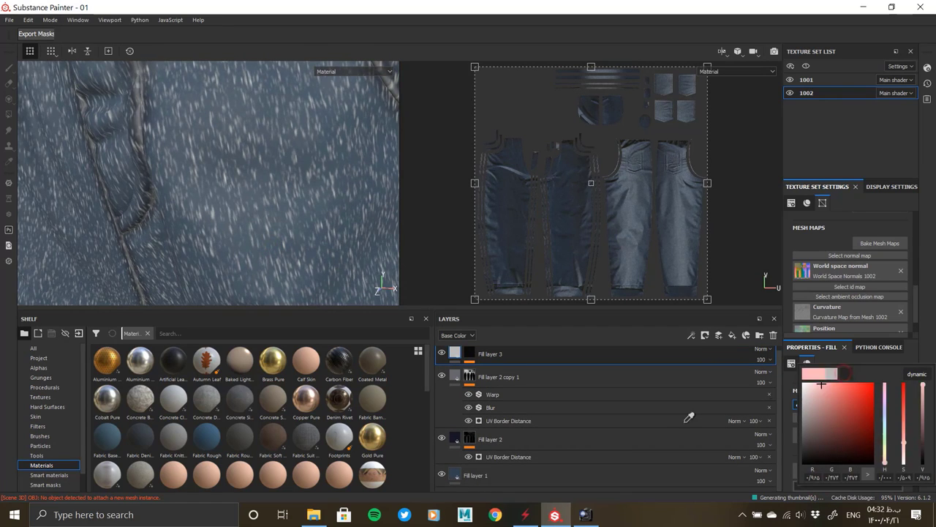
{"action": "left_click", "coordinate": [458, 464]}
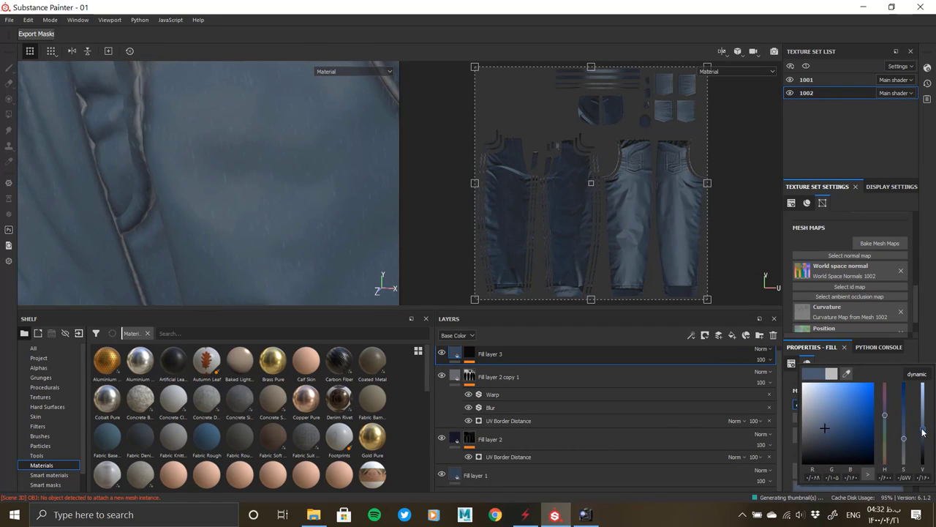
{"action": "left_click", "coordinate": [238, 236]}
{"action": "scroll", "coordinate": [246, 202], "scroll_direction": "down", "scroll_amount": 3}
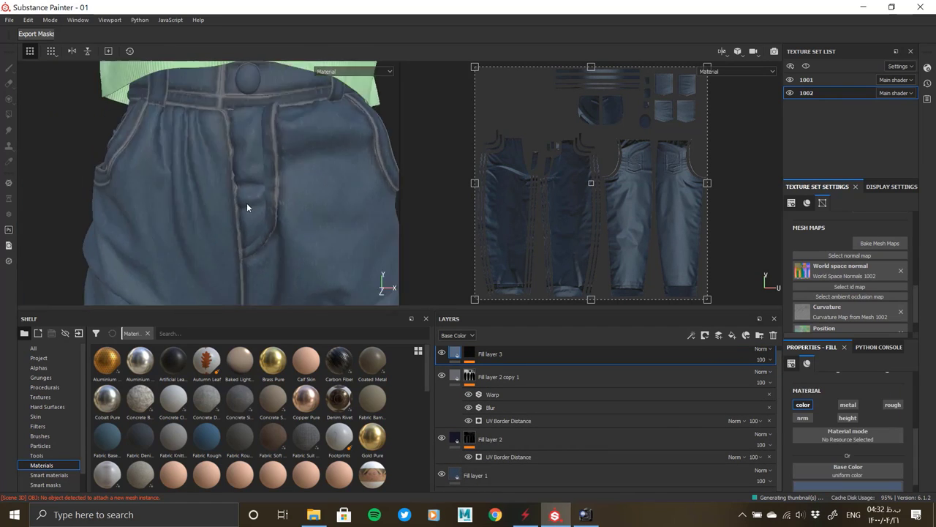
{"action": "scroll", "coordinate": [194, 209], "scroll_direction": "up", "scroll_amount": 3}
{"action": "key", "text": "alt+Tab"}
{"action": "key", "text": "alt+Tab"}
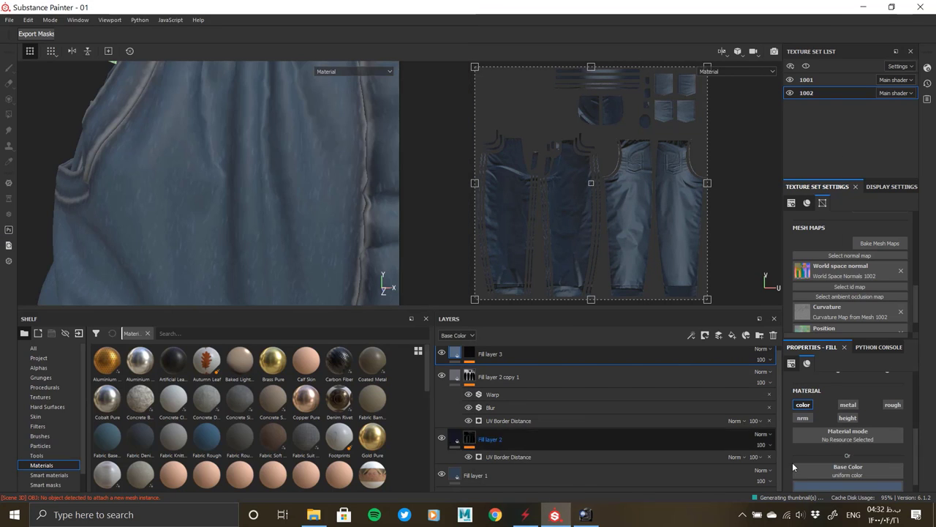
Step: Review the fleck colour on a front-pocket close-up and adjust the base colour
{"action": "left_click", "coordinate": [848, 485]}
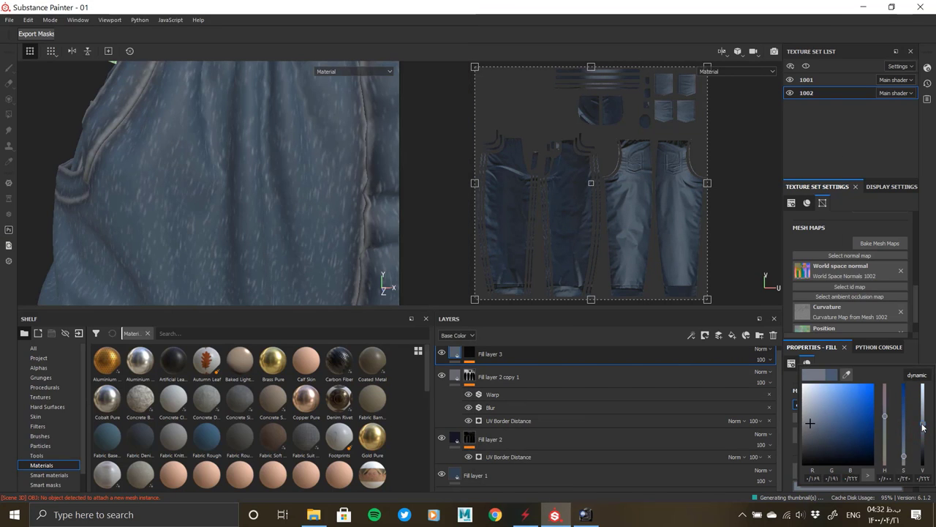
{"action": "left_click", "coordinate": [251, 224]}
{"action": "scroll", "coordinate": [261, 226], "scroll_direction": "down", "scroll_amount": 3}
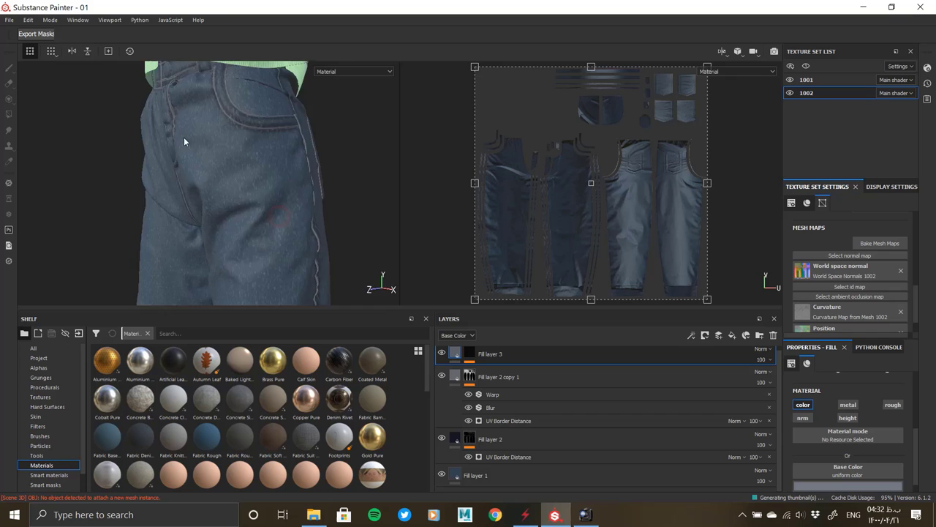
{"action": "scroll", "coordinate": [183, 141], "scroll_direction": "up", "scroll_amount": 3}
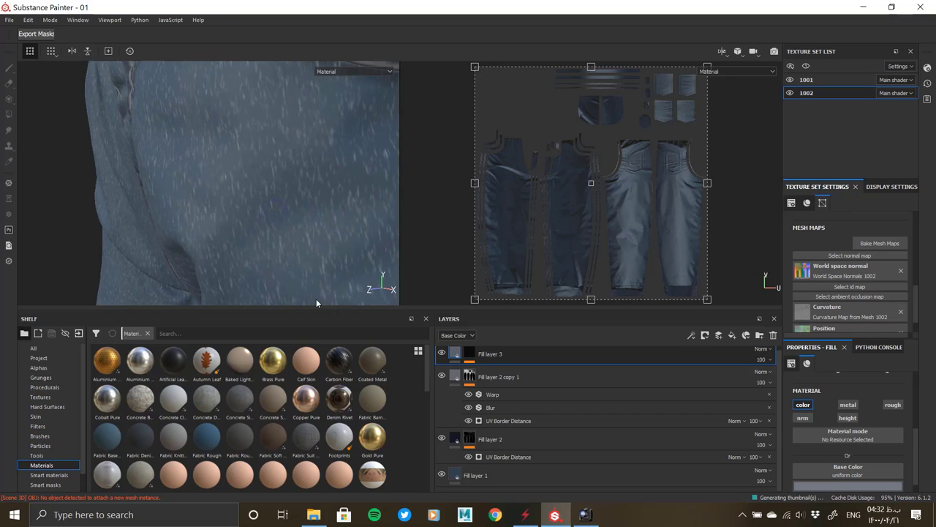
{"action": "mouse_move", "coordinate": [174, 165]}
{"action": "left_mouse_down", "text": "alt"}
{"action": "mouse_move", "coordinate": [245, 160]}
{"action": "mouse_move", "coordinate": [241, 244]}
{"action": "mouse_move", "coordinate": [313, 218]}
{"action": "left_mouse_up", "text": "alt"}
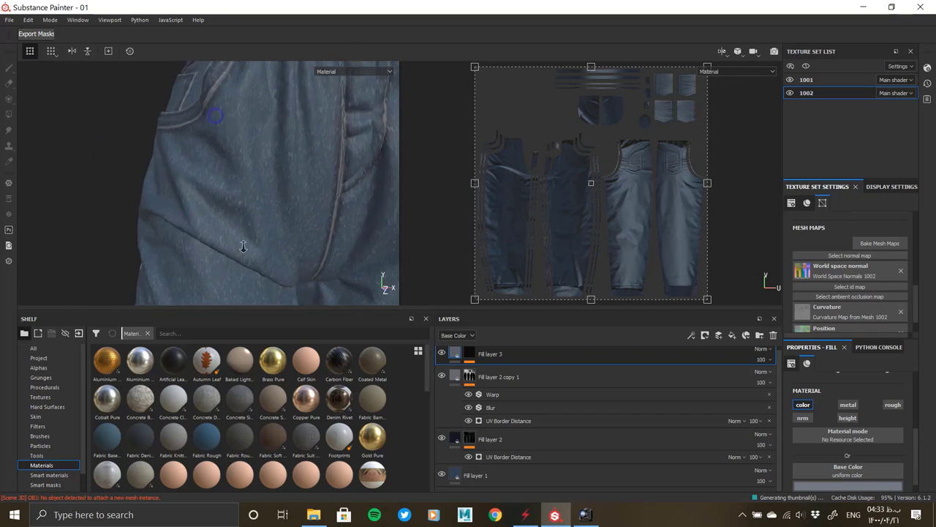
{"action": "left_click", "coordinate": [858, 486]}
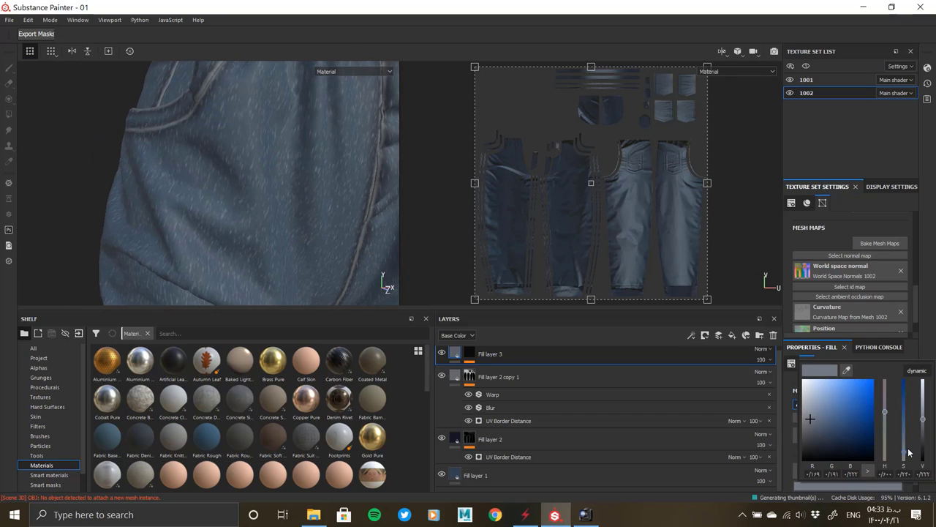
Step: Switch the mask to Anisotropic Noise with X Amount 20, rotated to run vertically
{"action": "key", "text": "ctrl+v"}
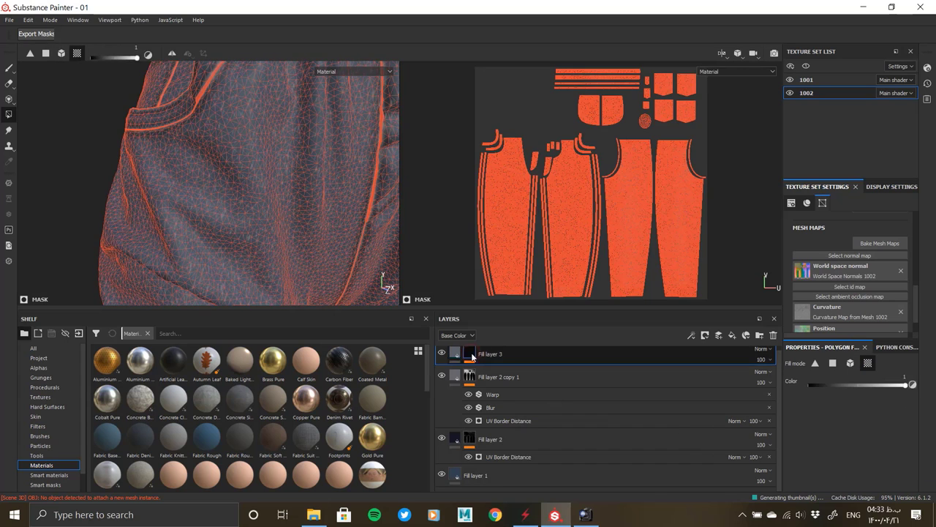
{"action": "left_click", "coordinate": [827, 410]}
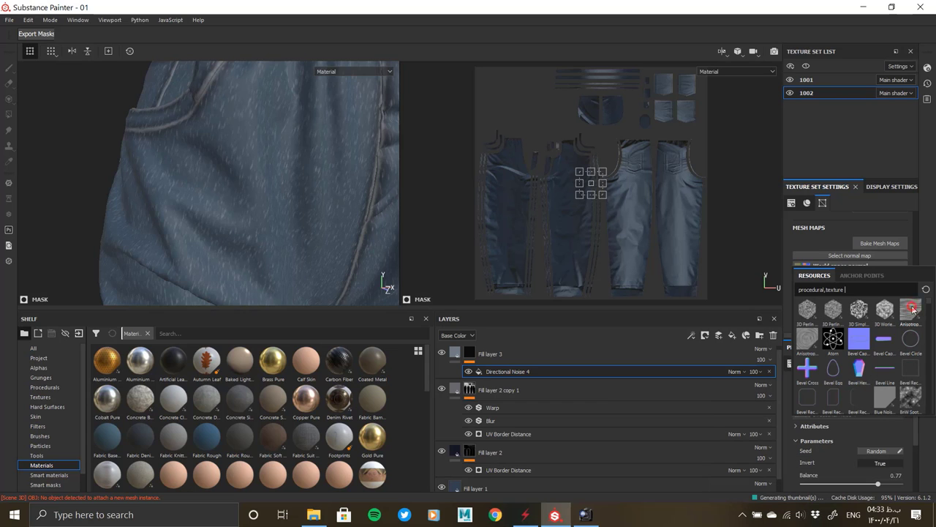
{"action": "left_click", "coordinate": [911, 310]}
{"action": "left_click_drag", "start_coordinate": [917, 442], "coordinate": [842, 473]}
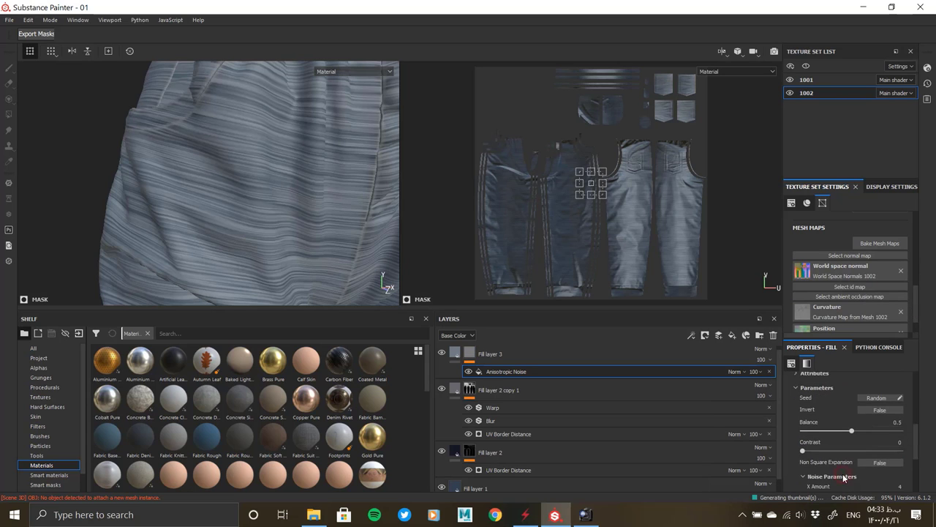
{"action": "scroll", "coordinate": [843, 473], "scroll_direction": "down", "scroll_amount": 2}
{"action": "left_click", "coordinate": [885, 436]}
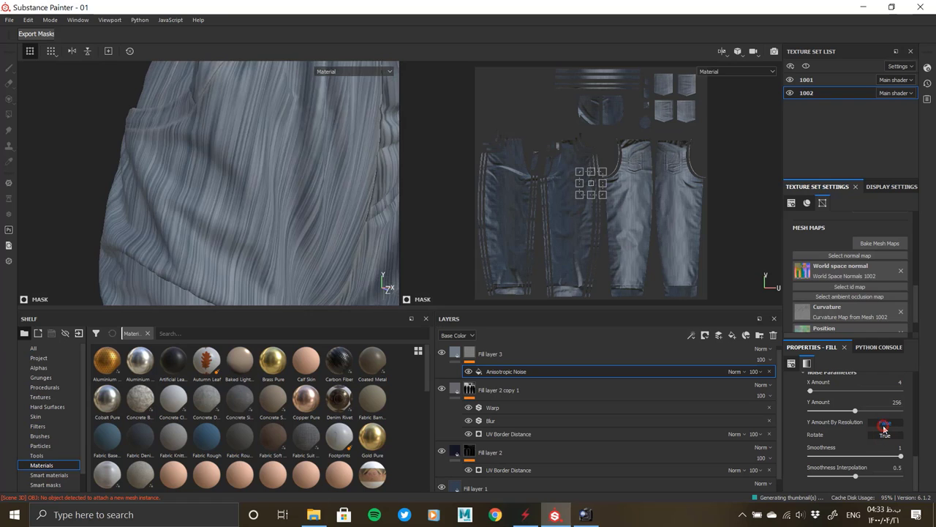
{"action": "scroll", "coordinate": [848, 429], "scroll_direction": "up", "scroll_amount": 2}
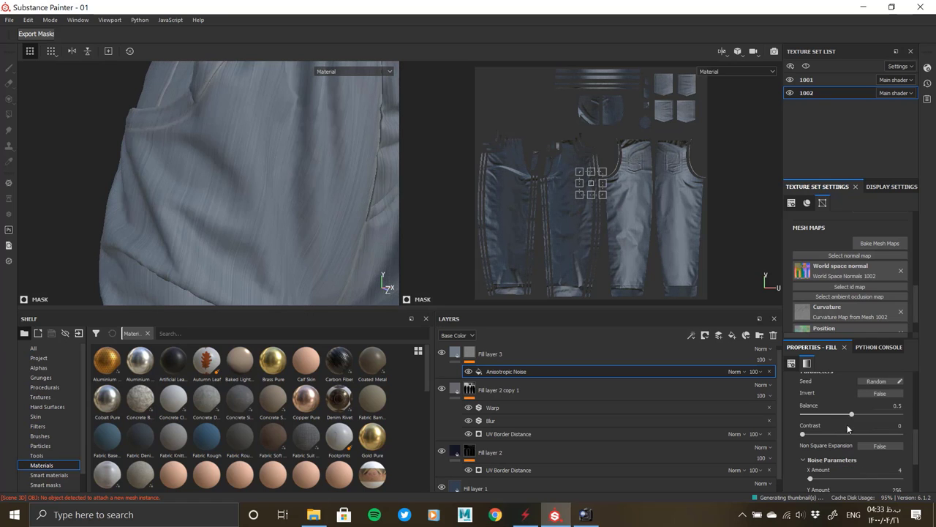
Step: Lower the Anisotropic Noise balance to 0.09, checking against the jeans reference
{"action": "left_click", "coordinate": [834, 415]}
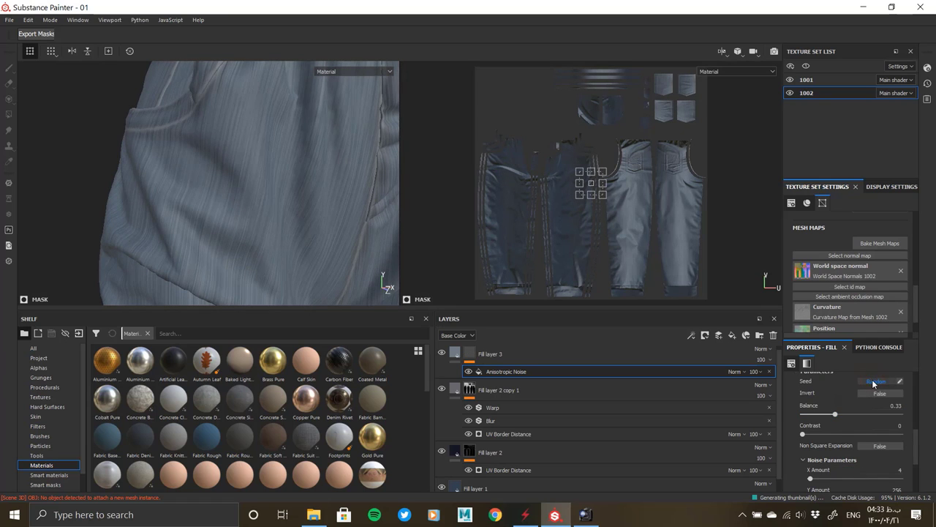
{"action": "scroll", "coordinate": [833, 455], "scroll_direction": "down", "scroll_amount": 2}
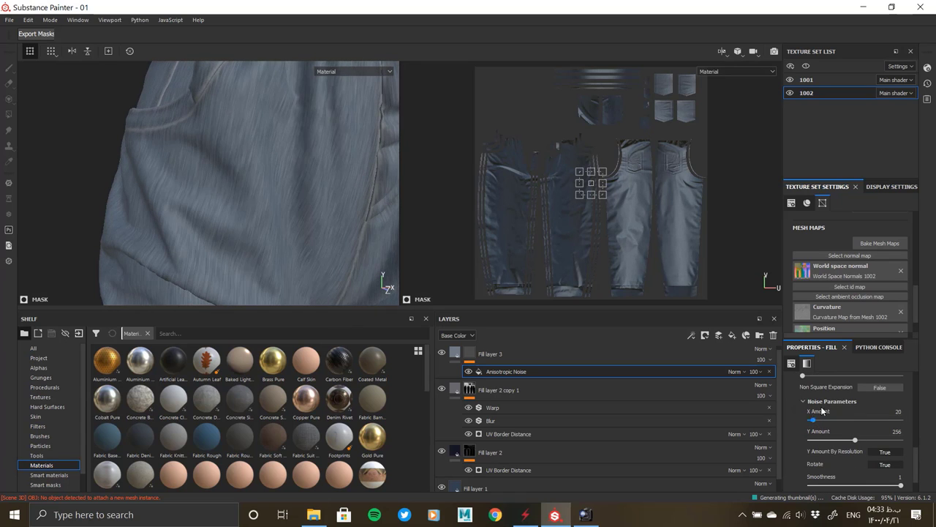
{"action": "scroll", "coordinate": [822, 411], "scroll_direction": "up", "scroll_amount": 2}
{"action": "left_click", "coordinate": [819, 415]}
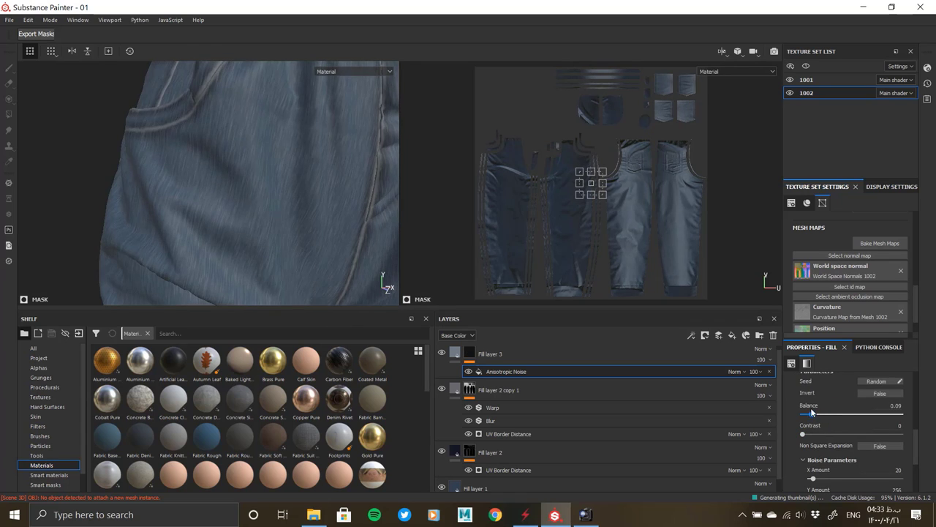
{"action": "mouse_move", "coordinate": [383, 220]}
{"action": "left_mouse_down", "text": "alt"}
{"action": "mouse_move", "coordinate": [271, 184]}
{"action": "mouse_move", "coordinate": [234, 215]}
{"action": "mouse_move", "coordinate": [351, 207]}
{"action": "mouse_move", "coordinate": [232, 216]}
{"action": "mouse_move", "coordinate": [211, 198]}
{"action": "mouse_move", "coordinate": [227, 212]}
{"action": "mouse_move", "coordinate": [159, 207]}
{"action": "left_mouse_up", "text": "alt"}
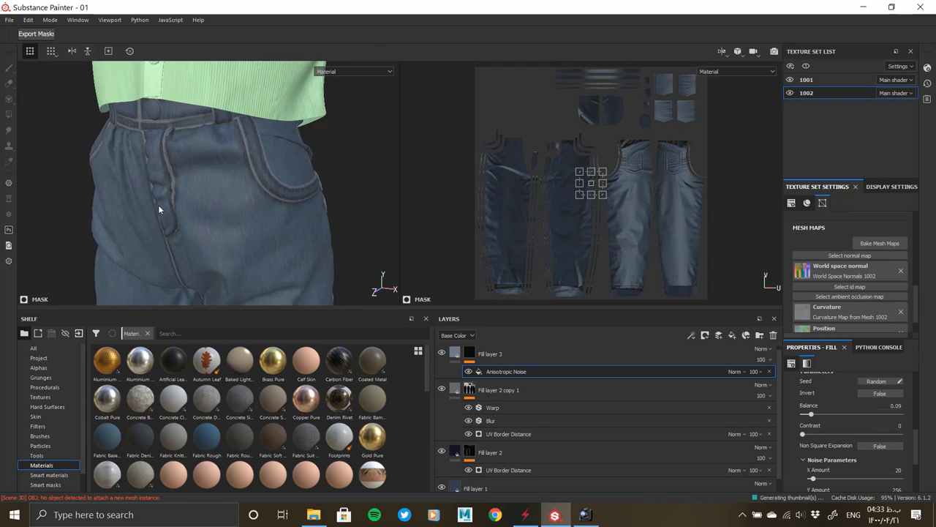
{"action": "key", "text": "alt+Tab"}
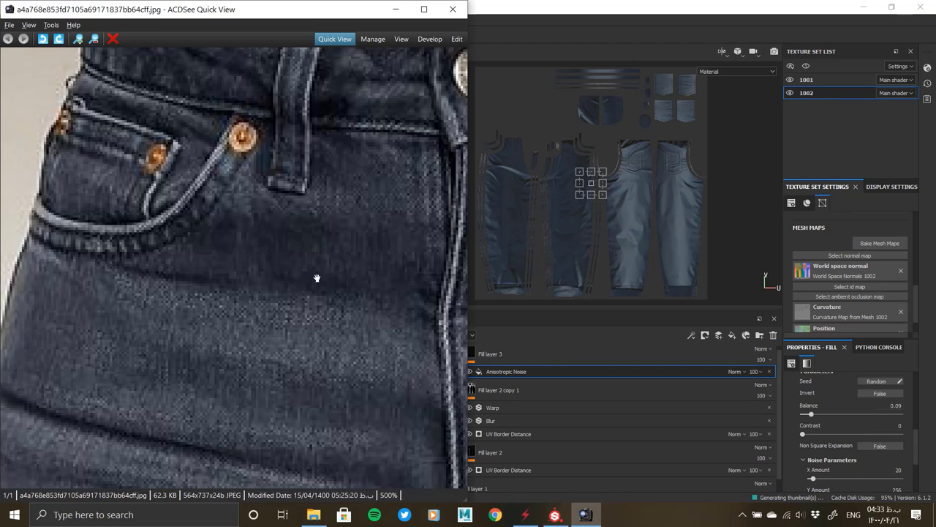
{"action": "scroll", "coordinate": [317, 278], "scroll_direction": "down", "scroll_amount": 3}
{"action": "key", "text": "alt+Tab"}
Step: Drop Fill layer 3's base colour brightness to near black, comparing with the jeans reference
{"action": "mouse_move", "coordinate": [265, 343]}
{"action": "left_mouse_down", "text": "alt"}
{"action": "mouse_move", "coordinate": [278, 223]}
{"action": "mouse_move", "coordinate": [303, 294]}
{"action": "left_mouse_up", "text": "alt"}
{"action": "left_click", "coordinate": [496, 359]}
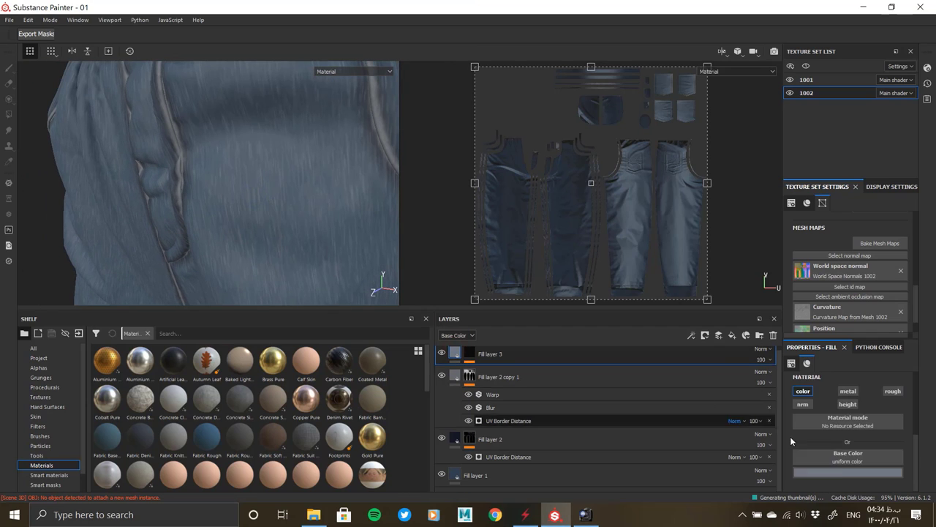
{"action": "left_click", "coordinate": [842, 468]}
{"action": "mouse_move", "coordinate": [922, 410]}
{"action": "left_mouse_down"}
{"action": "mouse_move", "coordinate": [934, 451]}
{"action": "mouse_move", "coordinate": [914, 453]}
{"action": "mouse_move", "coordinate": [923, 414]}
{"action": "left_mouse_up"}
{"action": "key", "text": "alt+Tab"}
{"action": "key", "text": "alt+Tab"}
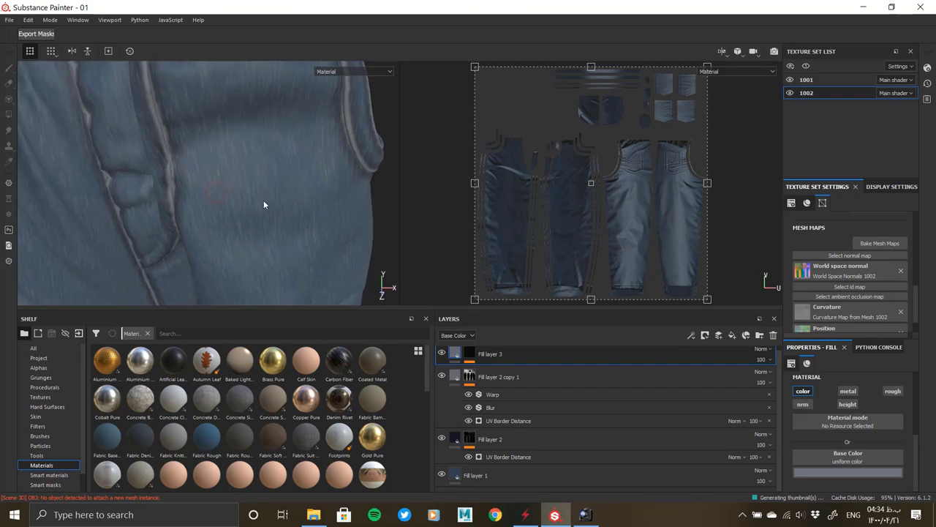
{"action": "left_click_drag", "start_coordinate": [263, 203], "coordinate": [239, 198], "text": "alt"}
{"action": "left_click", "coordinate": [555, 362]}
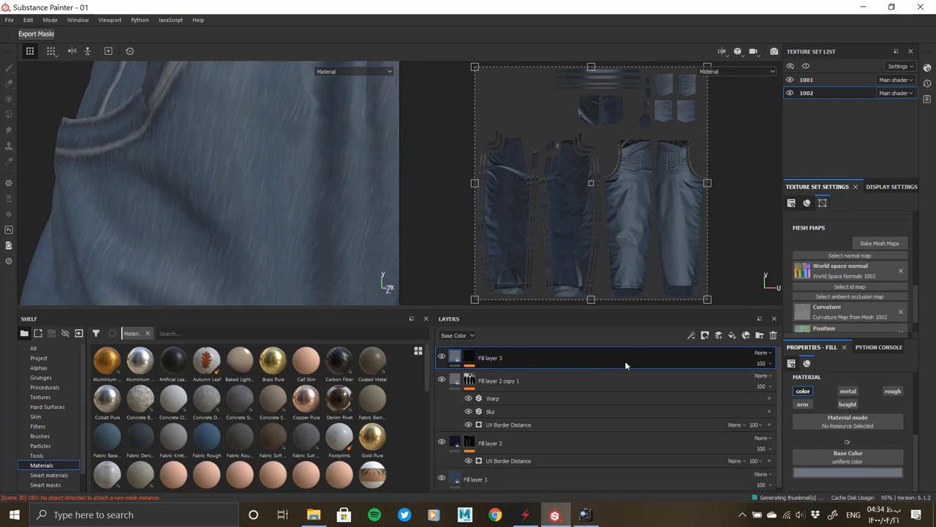
{"action": "key", "text": "alt+Tab"}
{"action": "scroll", "coordinate": [305, 303], "scroll_direction": "up", "scroll_amount": 3}
{"action": "key", "text": "alt+Tab"}
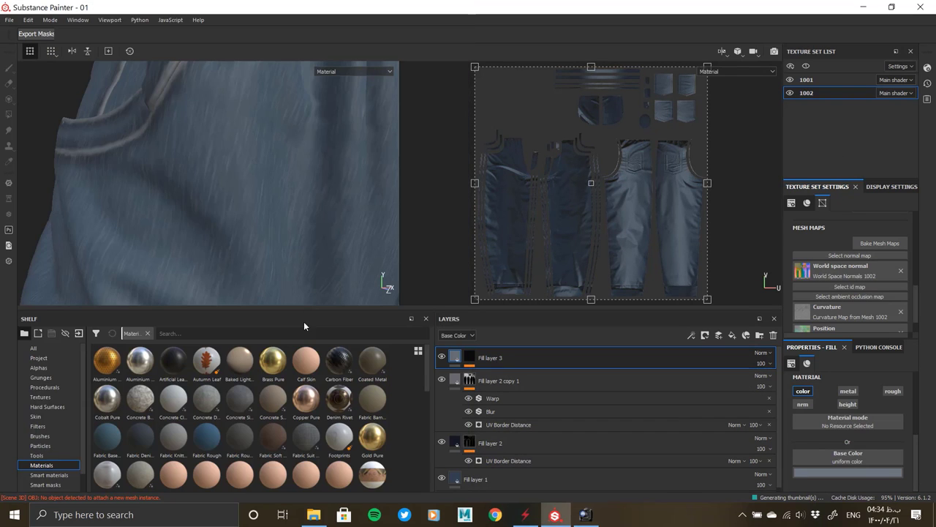
Step: Add Fill layer 4 and try the Dust Plastic smart mask on it
{"action": "left_click", "coordinate": [731, 335]}
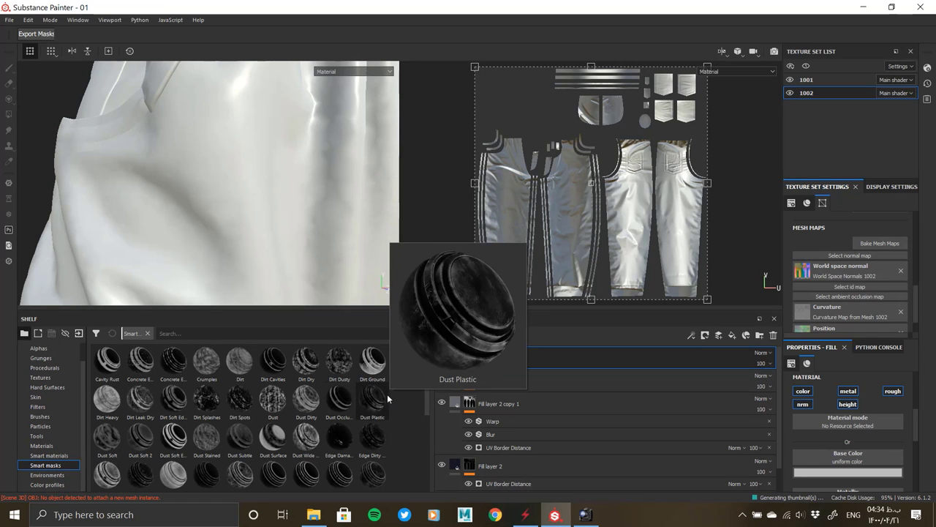
{"action": "left_click_drag", "start_coordinate": [387, 399], "coordinate": [268, 247]}
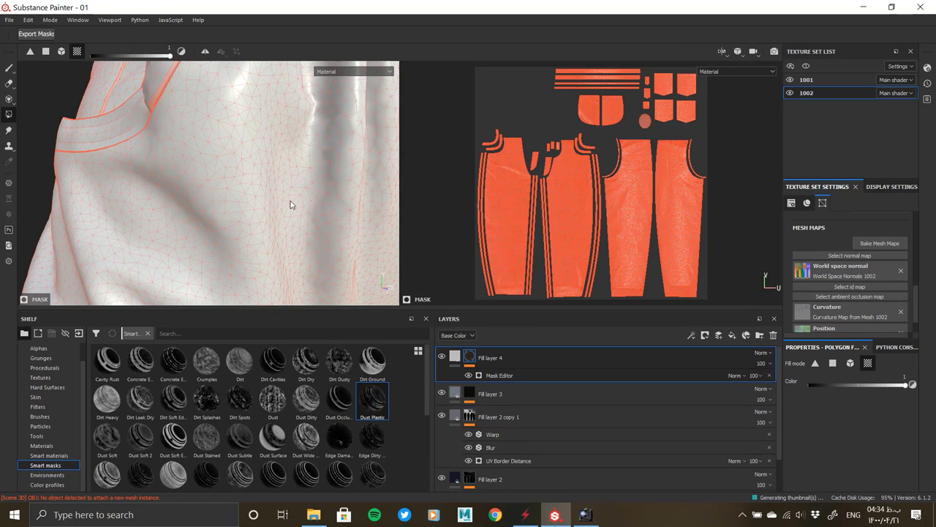
{"action": "scroll", "coordinate": [211, 189], "scroll_direction": "down", "scroll_amount": 3}
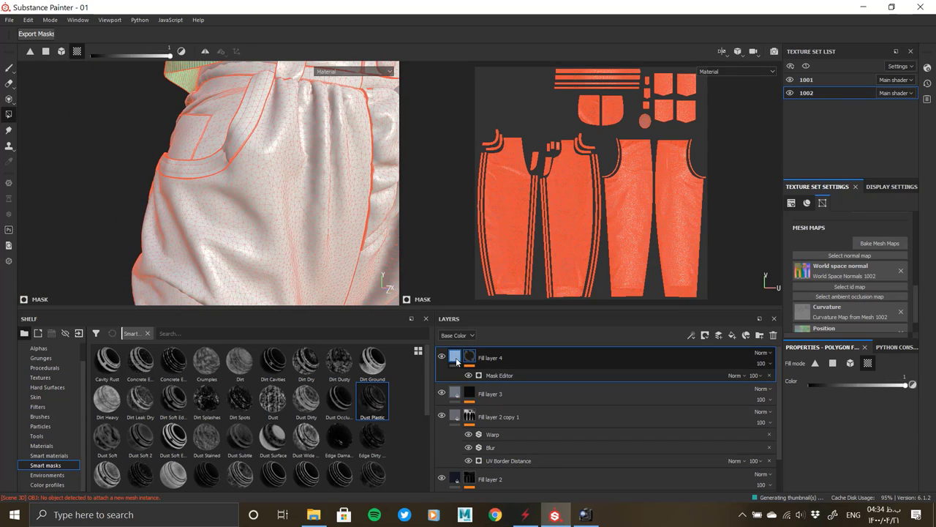
{"action": "left_click", "coordinate": [455, 358]}
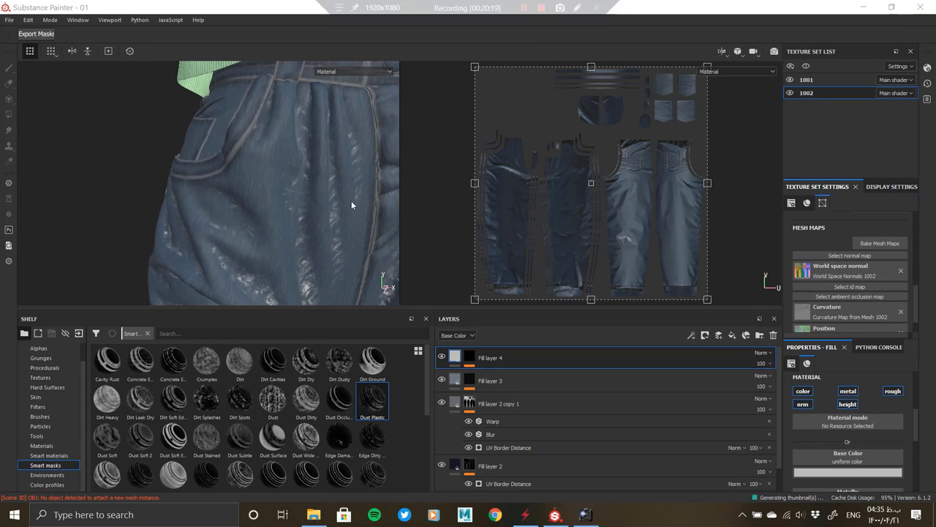
{"action": "scroll", "coordinate": [205, 160], "scroll_direction": "up", "scroll_amount": 3}
{"action": "scroll", "coordinate": [179, 166], "scroll_direction": "down", "scroll_amount": 3}
{"action": "scroll", "coordinate": [205, 249], "scroll_direction": "up", "scroll_amount": 2}
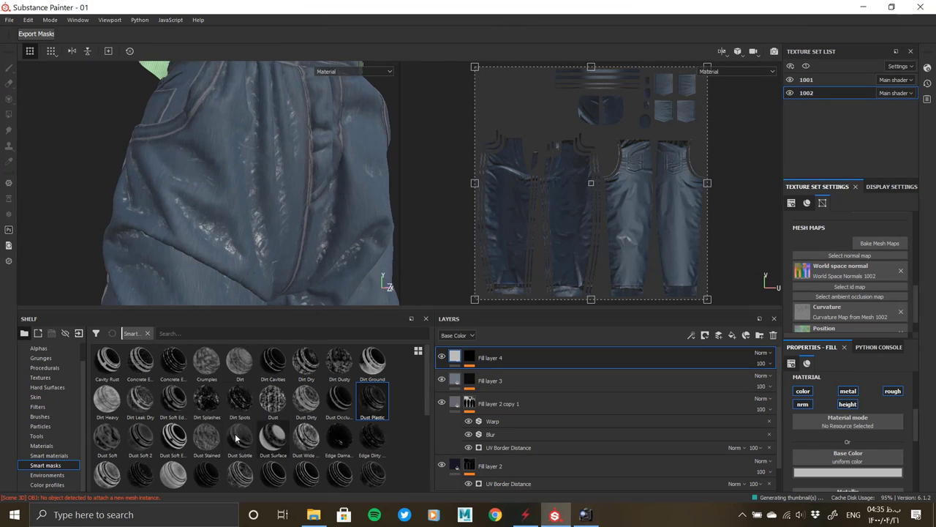
{"action": "mouse_move", "coordinate": [207, 399]}
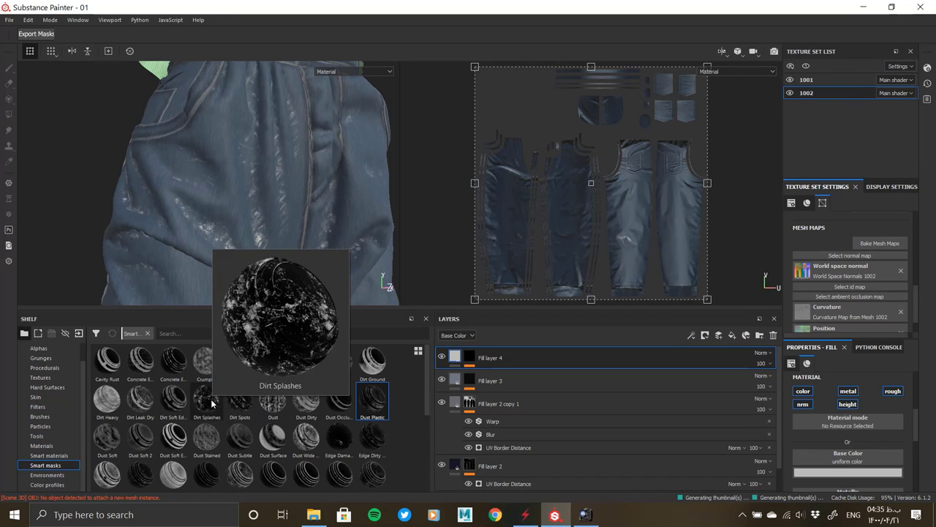
Step: Try edge wear and Rust smart masks on Fill layer 4, undoing them to leave it unmasked
{"action": "left_click_drag", "start_coordinate": [211, 403], "coordinate": [610, 360]}
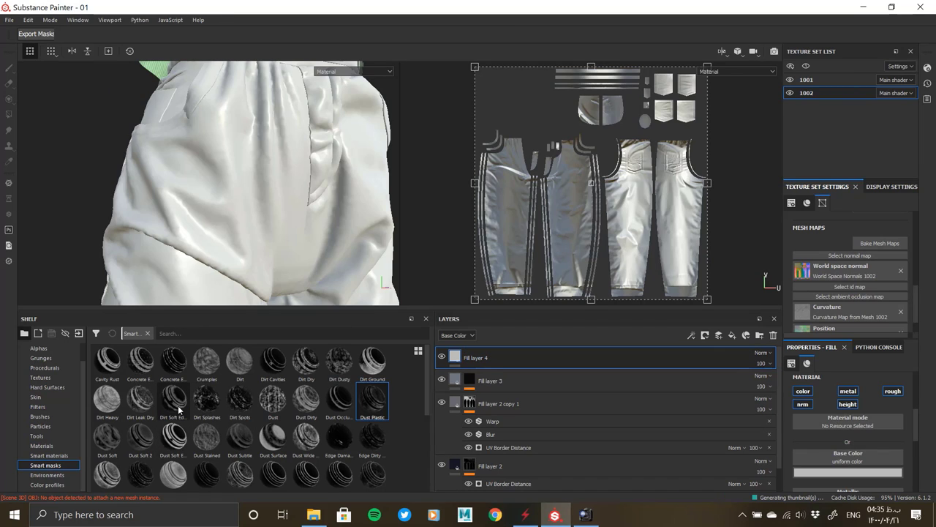
{"action": "mouse_move", "coordinate": [240, 474]}
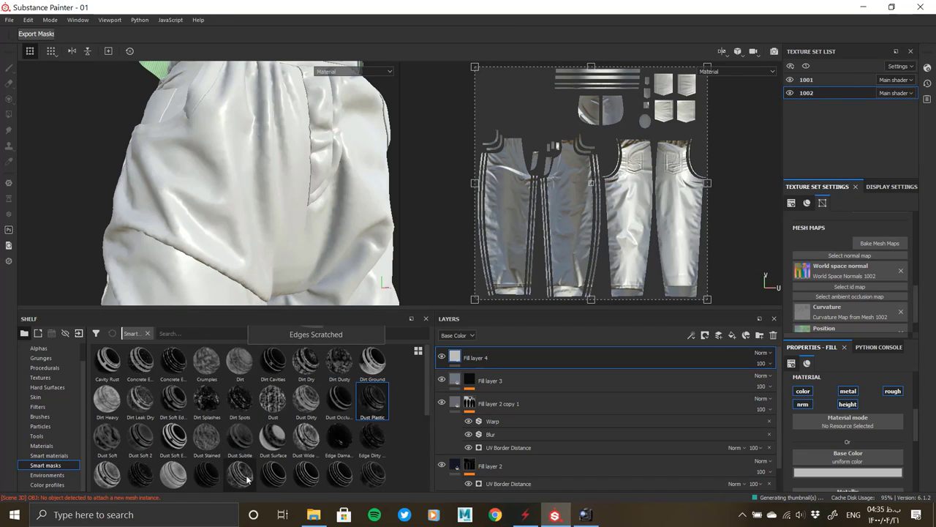
{"action": "left_click_drag", "start_coordinate": [244, 479], "coordinate": [471, 357]}
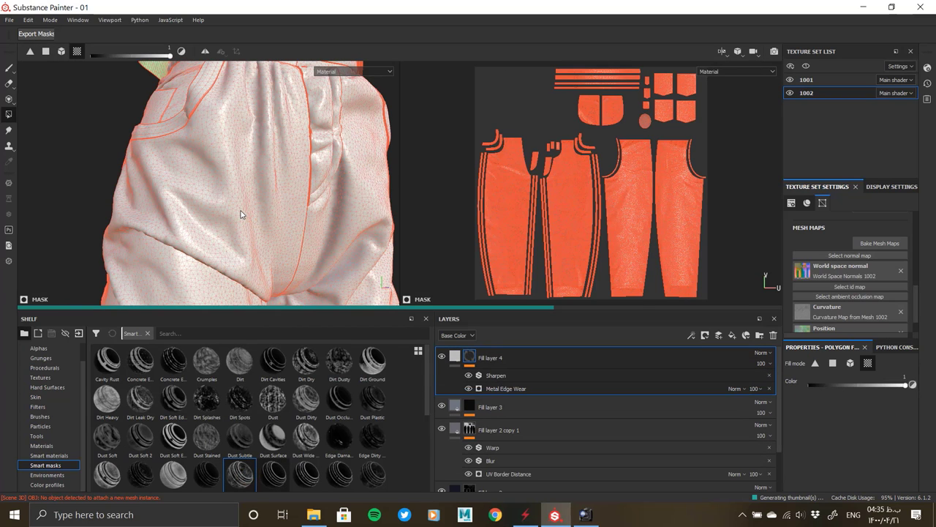
{"action": "left_click", "coordinate": [455, 357]}
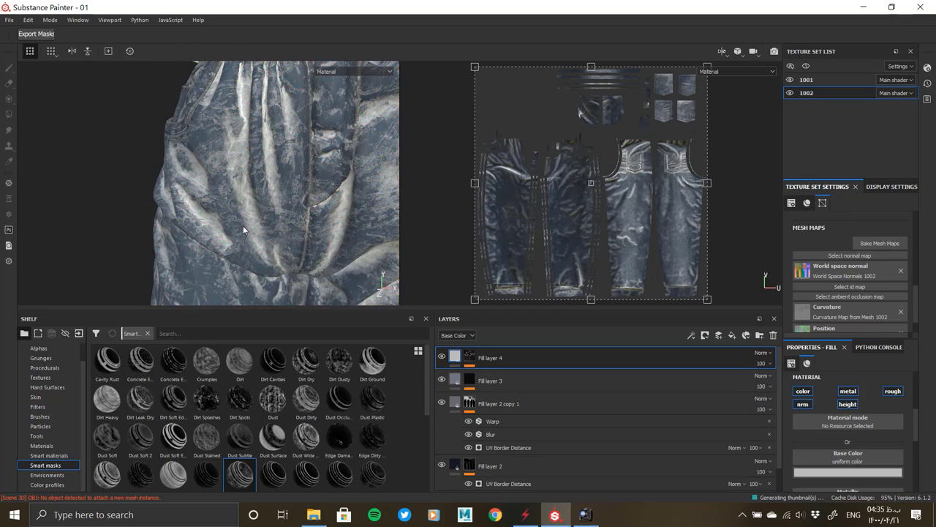
{"action": "scroll", "coordinate": [243, 225], "scroll_direction": "up", "scroll_amount": 5}
{"action": "key", "text": "ctrl+z"}
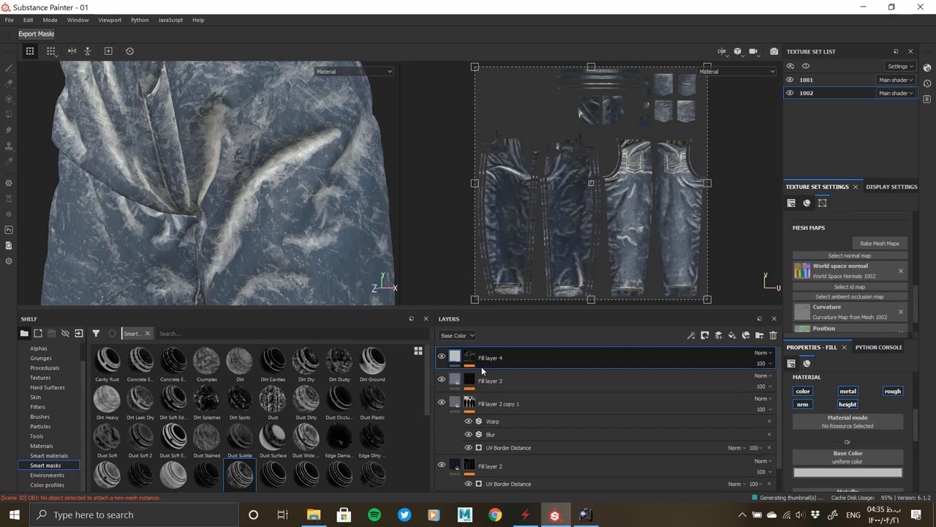
{"action": "scroll", "coordinate": [221, 431], "scroll_direction": "down", "scroll_amount": 5}
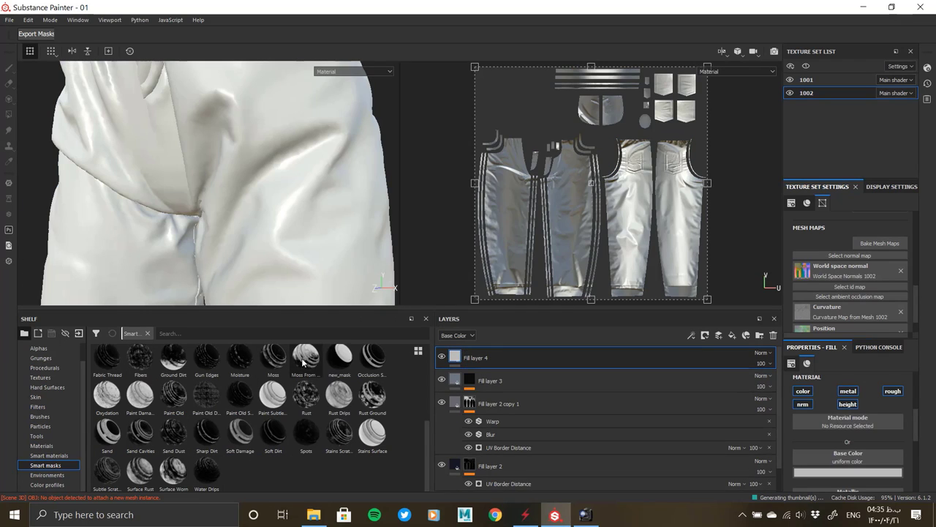
{"action": "left_click_drag", "start_coordinate": [306, 395], "coordinate": [512, 357]}
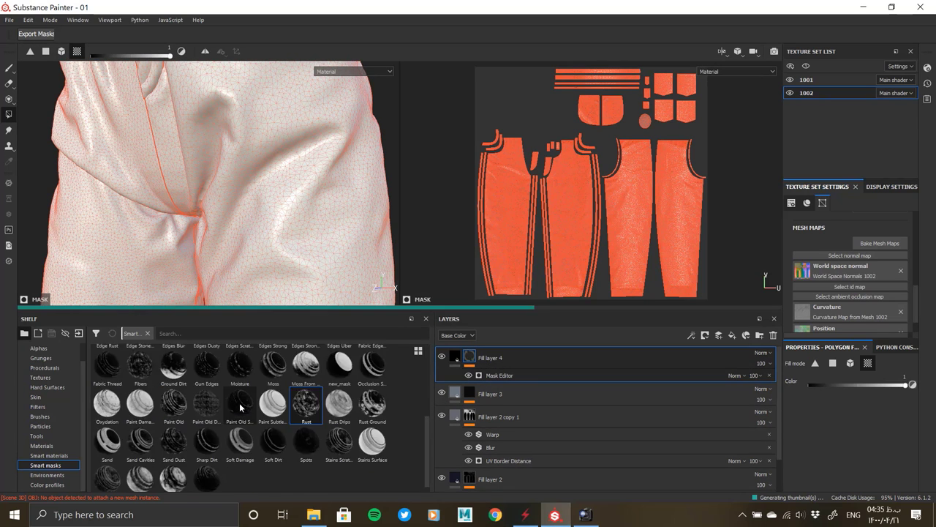
{"action": "key", "text": "ctrl+z"}
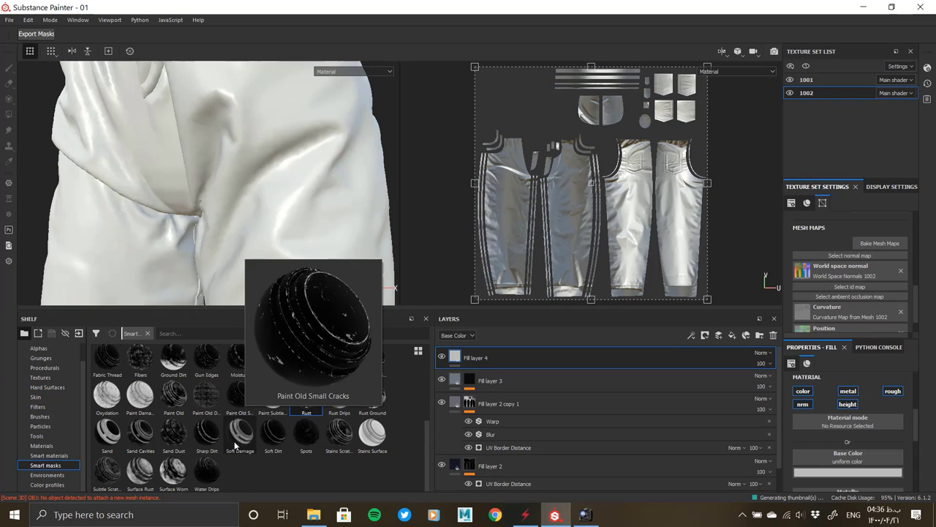
{"action": "left_click", "coordinate": [140, 469]}
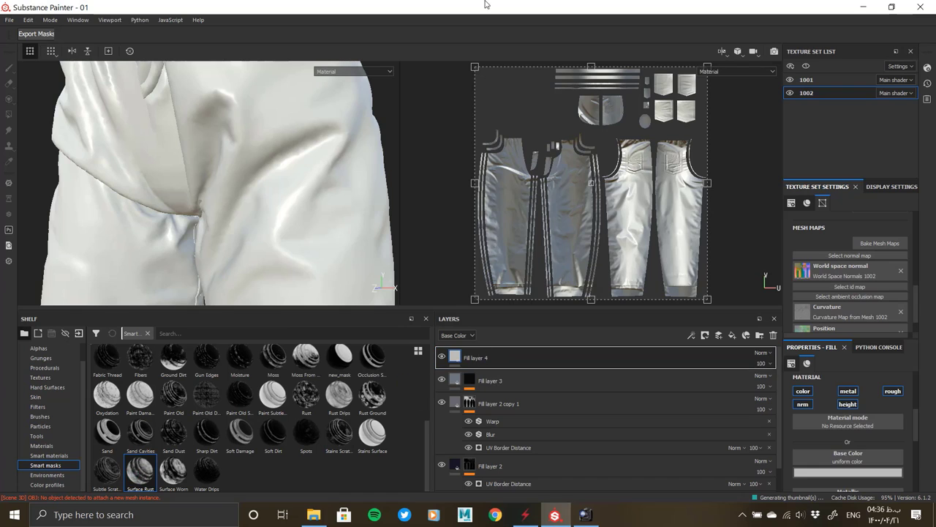
Step: Give Fill layer 4 a black mask with a Dirt generator at Dirt Level 0.67
{"action": "left_click_drag", "start_coordinate": [134, 476], "coordinate": [468, 357]}
{"action": "right_click", "coordinate": [477, 367]}
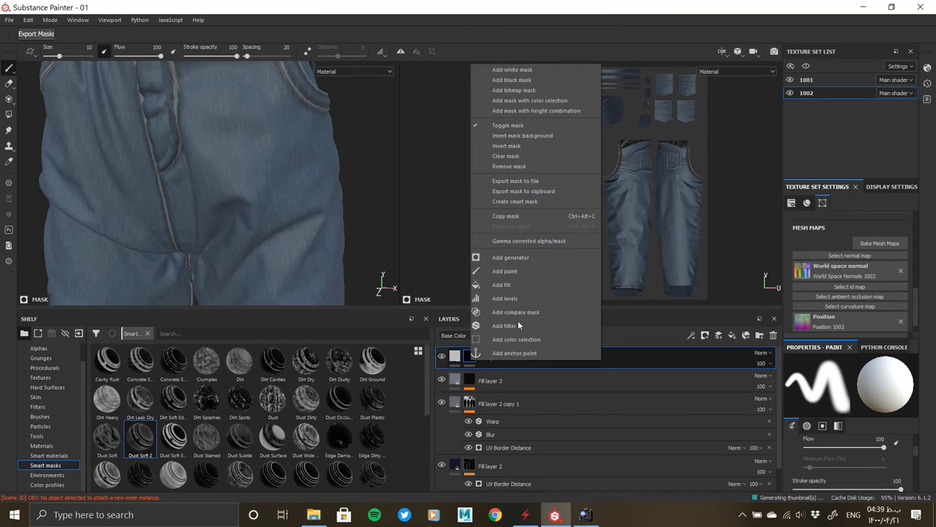
{"action": "left_click", "coordinate": [517, 308]}
{"action": "left_click", "coordinate": [851, 378]}
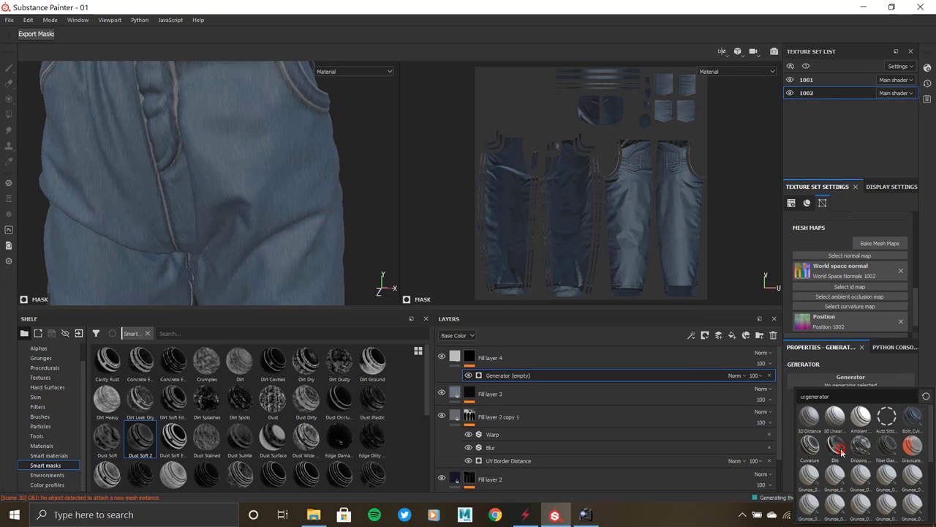
{"action": "left_click", "coordinate": [836, 444]}
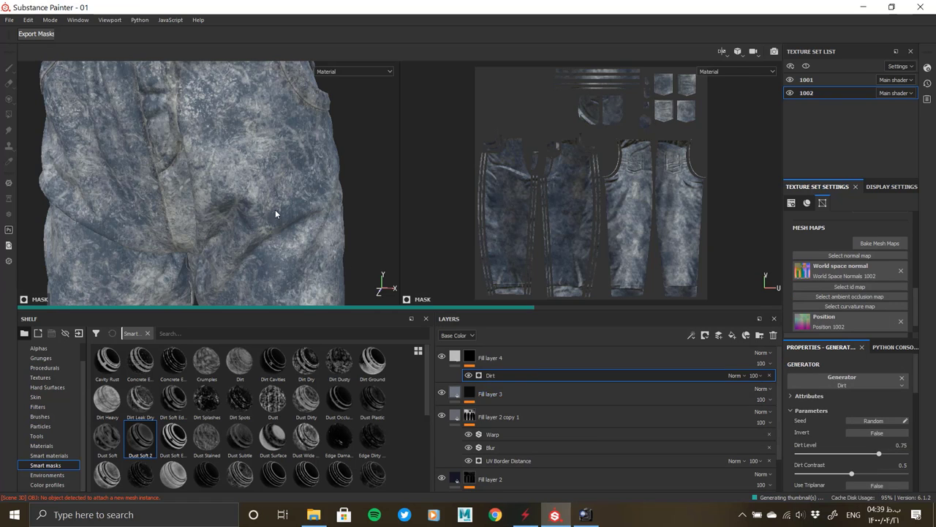
{"action": "left_click_drag", "start_coordinate": [223, 206], "coordinate": [286, 224], "text": "alt"}
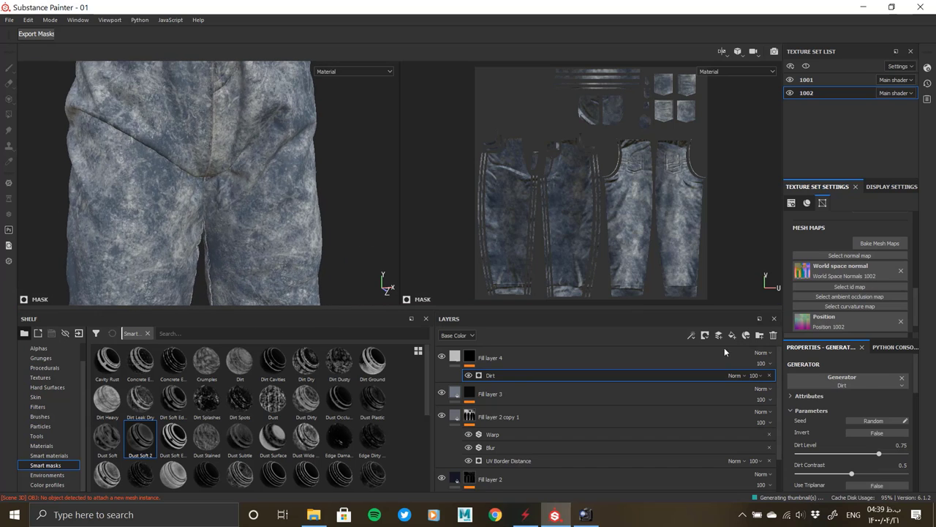
{"action": "left_click", "coordinate": [870, 455]}
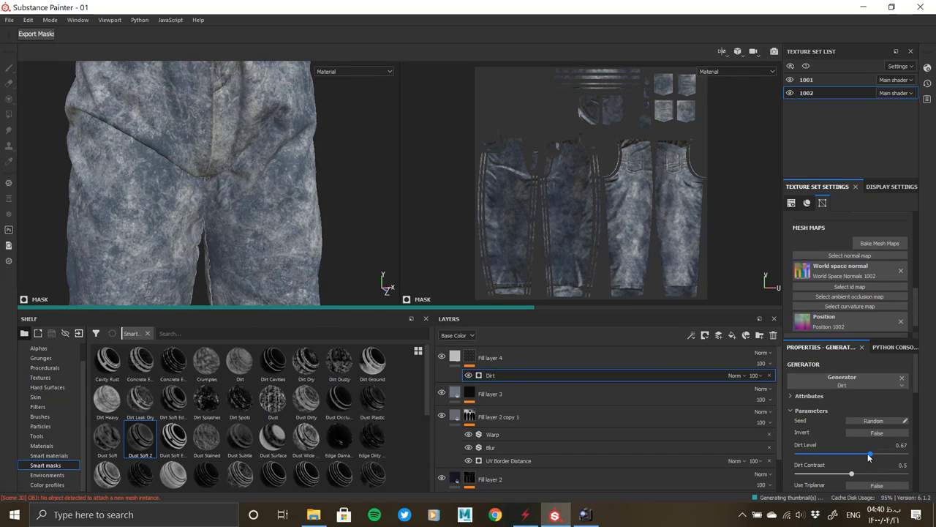
Step: Settle the Dirt generator at Dirt Level 0.51 and Dirt Contrast 0.29
{"action": "left_click_drag", "start_coordinate": [232, 206], "coordinate": [246, 226], "text": "alt"}
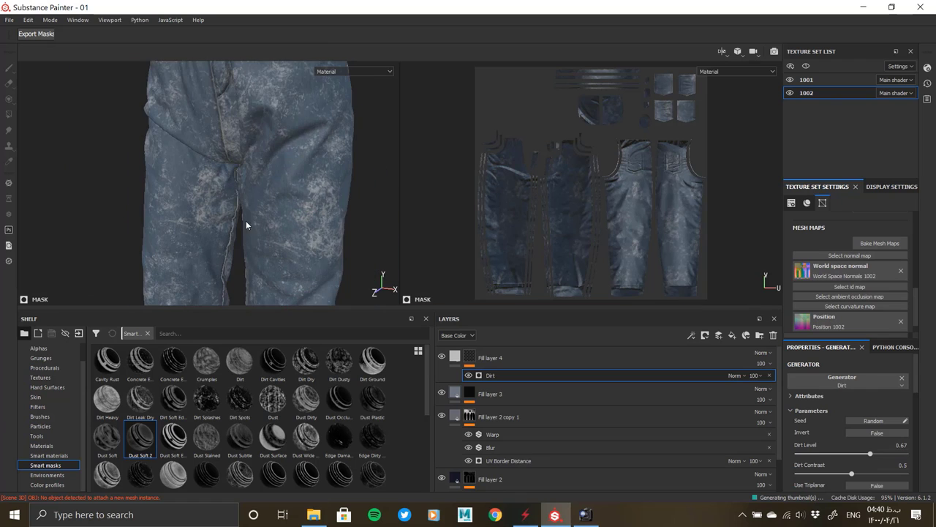
{"action": "scroll", "coordinate": [826, 451], "scroll_direction": "down", "scroll_amount": 1}
{"action": "scroll", "coordinate": [827, 452], "scroll_direction": "down", "scroll_amount": 1}
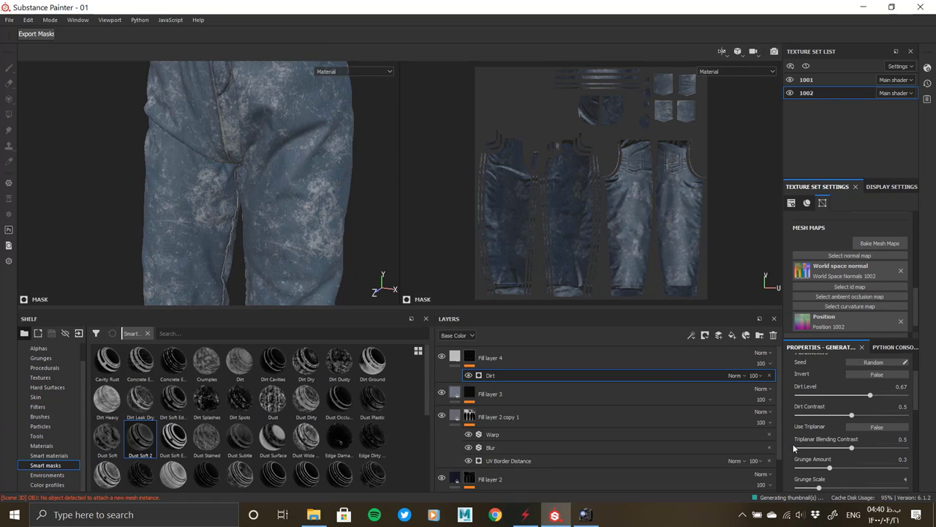
{"action": "scroll", "coordinate": [837, 465], "scroll_direction": "down", "scroll_amount": 1}
{"action": "scroll", "coordinate": [840, 475], "scroll_direction": "up", "scroll_amount": 2}
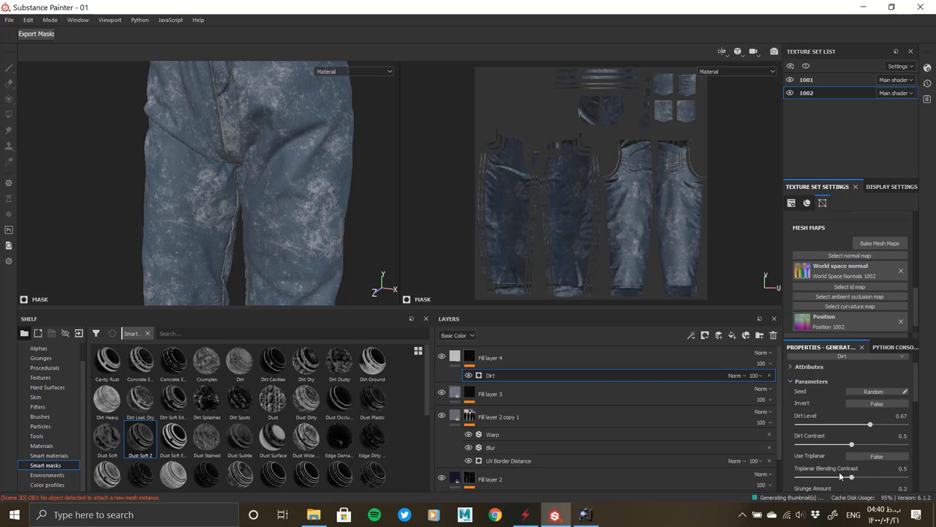
{"action": "left_click_drag", "start_coordinate": [834, 446], "coordinate": [808, 444]}
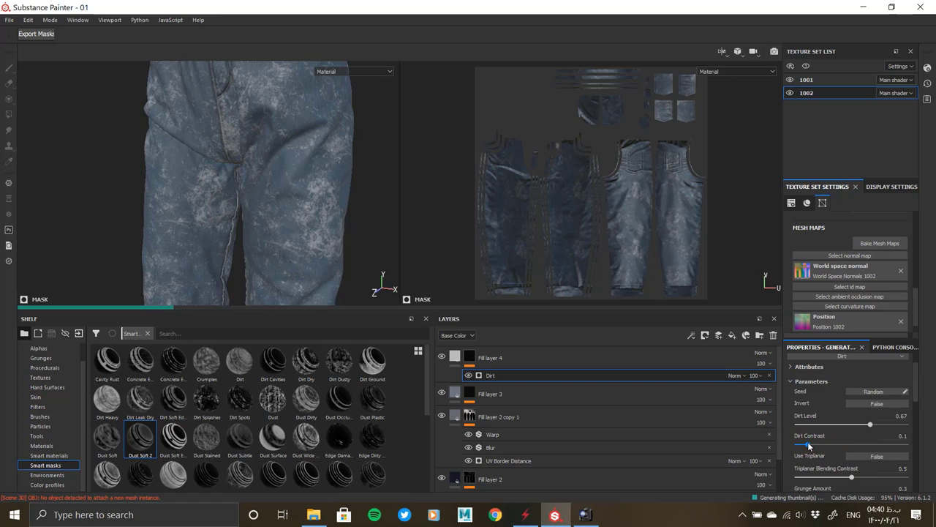
{"action": "left_click", "coordinate": [853, 424]}
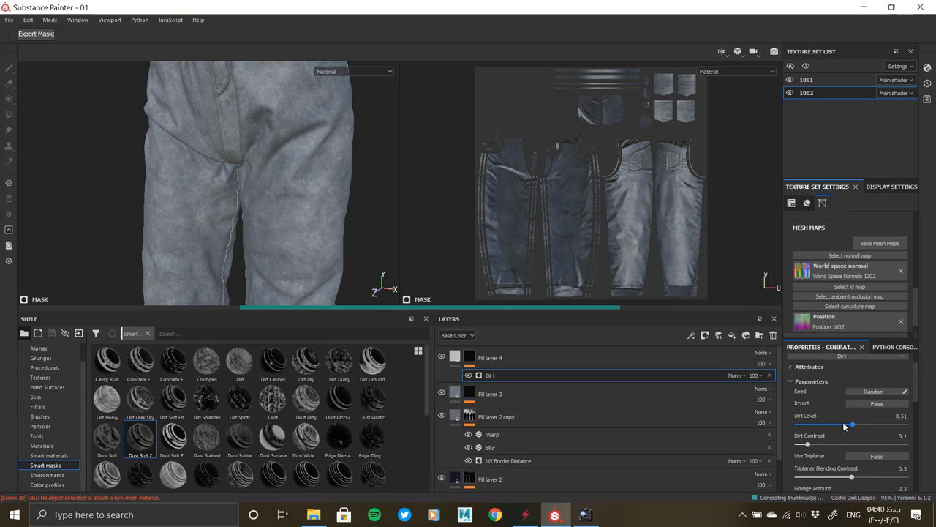
{"action": "left_click", "coordinate": [821, 445]}
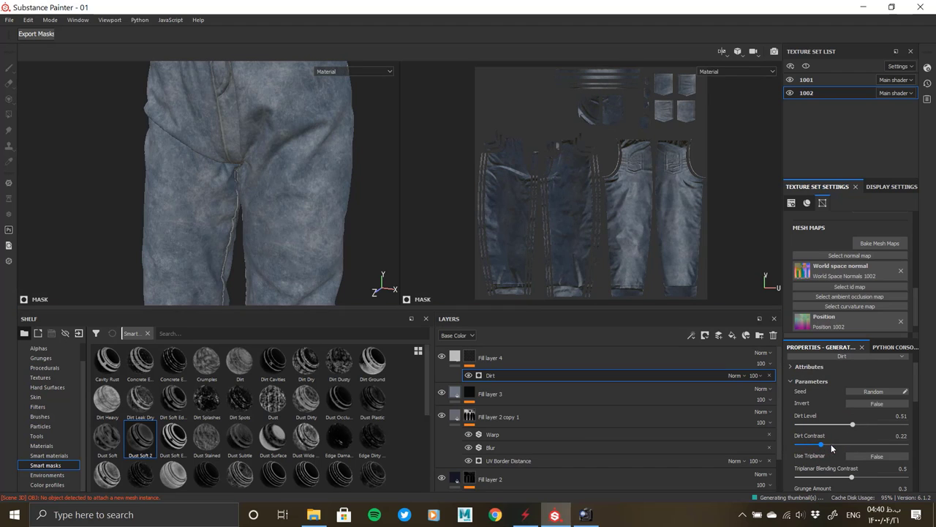
{"action": "left_click", "coordinate": [830, 444]}
{"action": "left_click", "coordinate": [842, 443]}
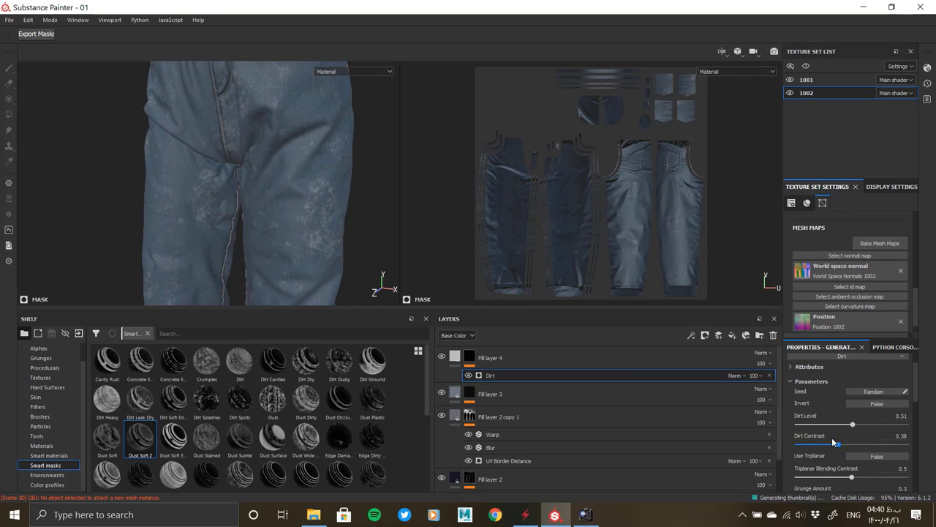
{"action": "left_click", "coordinate": [832, 442]}
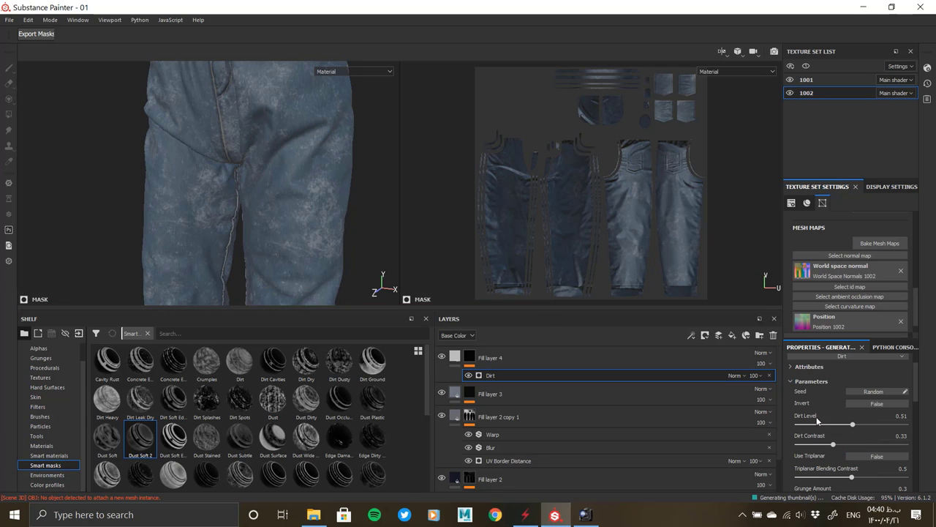
{"action": "left_click_drag", "start_coordinate": [831, 444], "coordinate": [829, 445]}
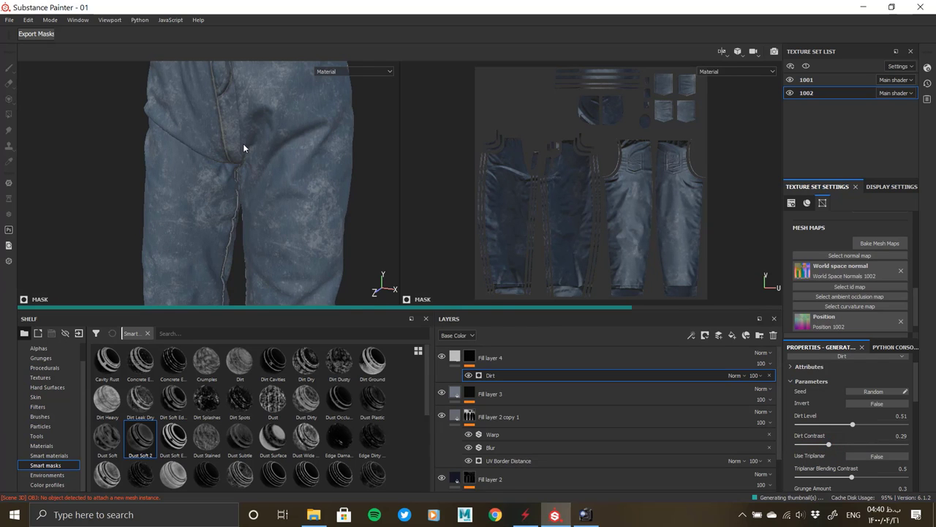
{"action": "mouse_move", "coordinate": [243, 143]}
{"action": "left_mouse_down", "text": "alt"}
{"action": "mouse_move", "coordinate": [295, 174]}
{"action": "mouse_move", "coordinate": [262, 246]}
{"action": "mouse_move", "coordinate": [234, 212]}
{"action": "left_mouse_up", "text": "alt"}
Step: Set Fill layer 4's base colour to a darker, more saturated muted blue
{"action": "left_click", "coordinate": [504, 357]}
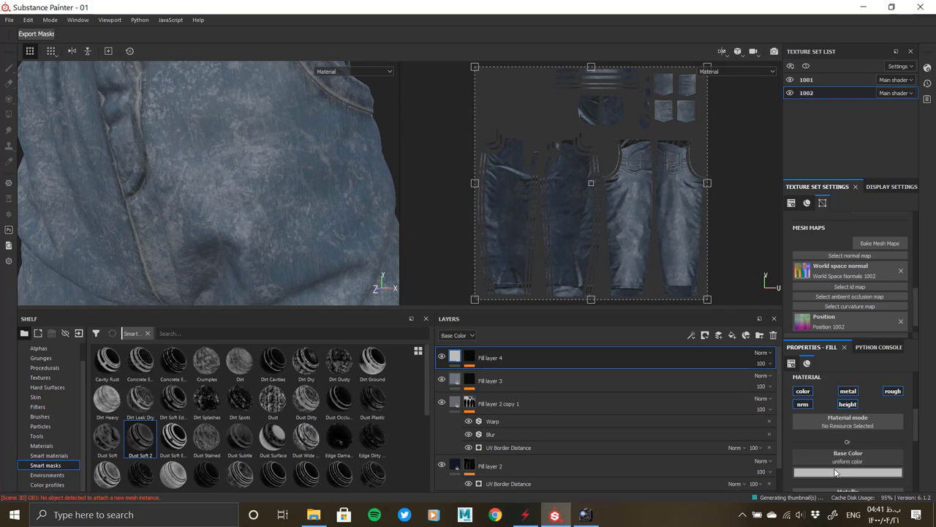
{"action": "left_click", "coordinate": [849, 472]}
{"action": "left_click_drag", "start_coordinate": [850, 369], "coordinate": [824, 437]}
{"action": "left_click_drag", "start_coordinate": [885, 446], "coordinate": [884, 397]}
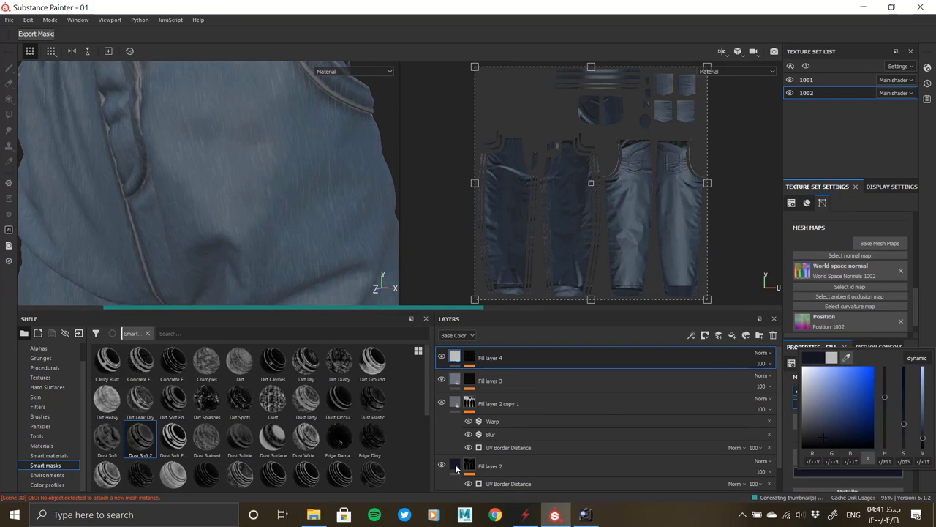
{"action": "left_click_drag", "start_coordinate": [906, 430], "coordinate": [904, 373]}
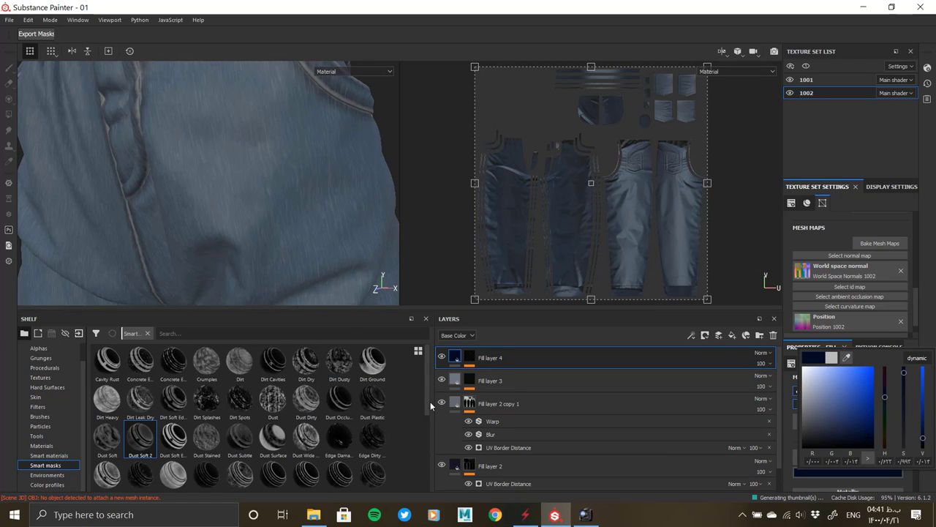
{"action": "left_click", "coordinate": [797, 439]}
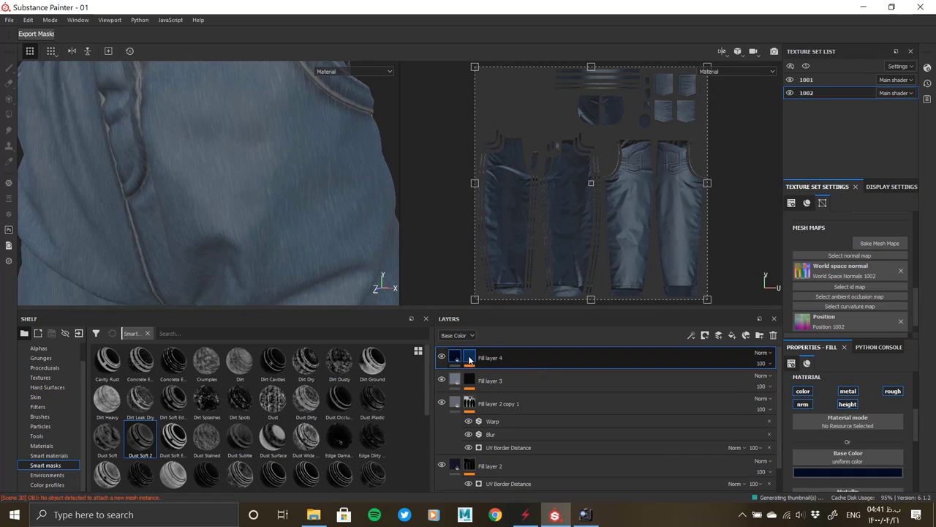
Step: Rework Fill layer 4's base colour from white through navy to a pale blue-grey
{"action": "left_click", "coordinate": [818, 474]}
{"action": "left_click", "coordinate": [804, 371]}
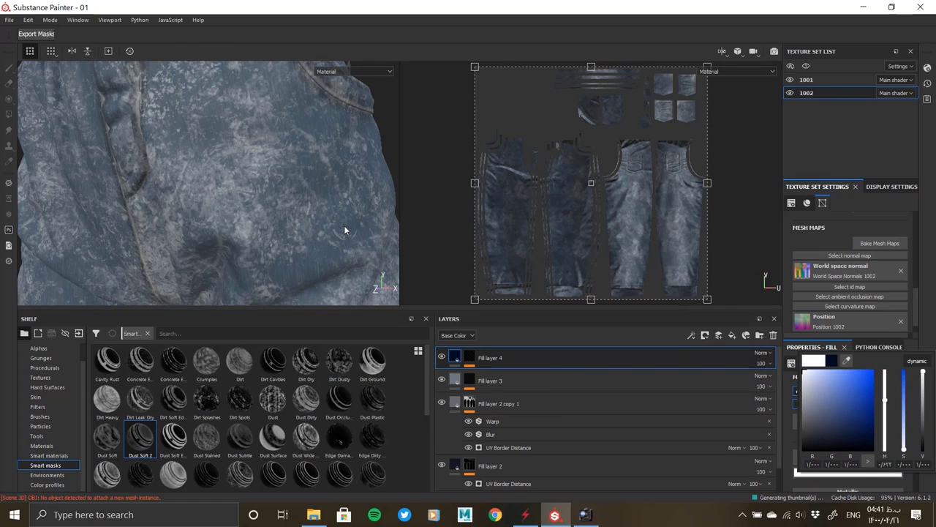
{"action": "left_click", "coordinate": [836, 362]}
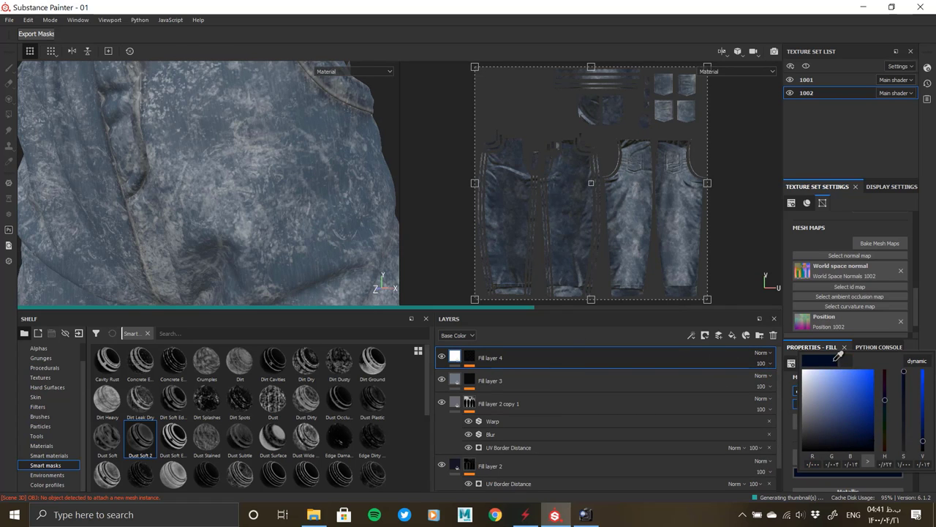
{"action": "left_click", "coordinate": [923, 436]}
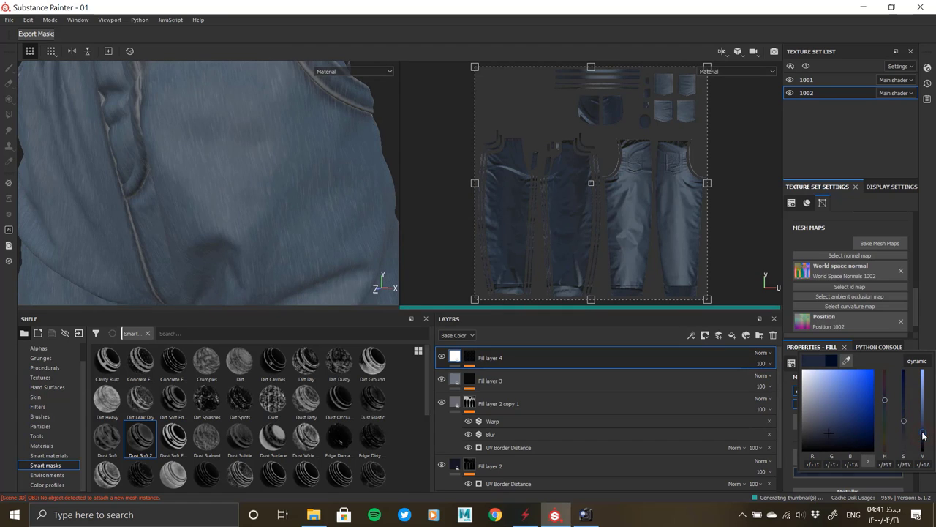
{"action": "left_click_drag", "start_coordinate": [922, 431], "coordinate": [923, 430]}
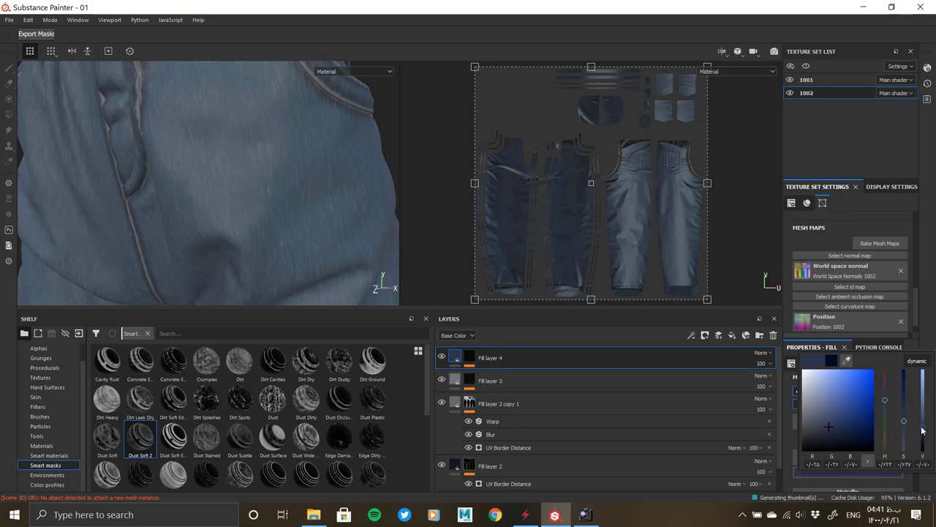
{"action": "mouse_move", "coordinate": [226, 229]}
{"action": "left_mouse_down", "text": "alt"}
{"action": "mouse_move", "coordinate": [150, 161]}
{"action": "mouse_move", "coordinate": [605, 310]}
{"action": "left_mouse_up", "text": "alt"}
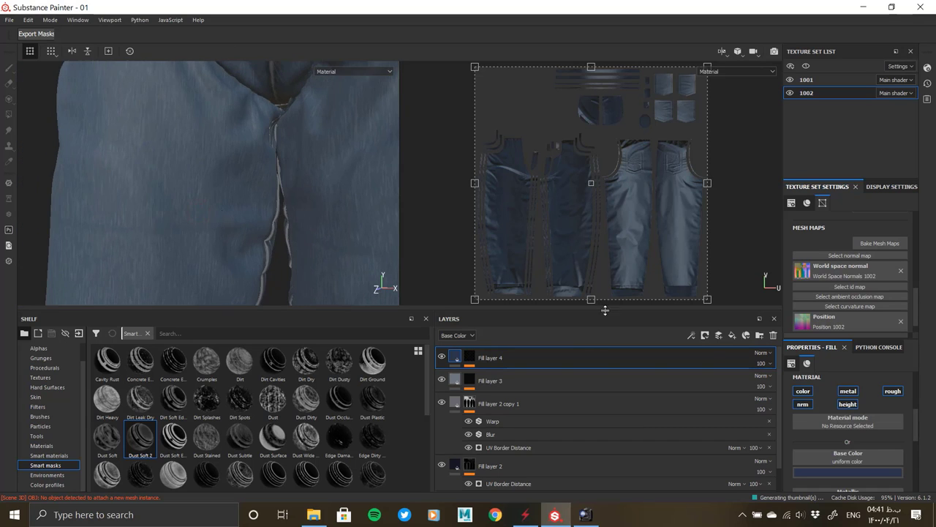
{"action": "left_click", "coordinate": [846, 476]}
{"action": "left_click_drag", "start_coordinate": [923, 431], "coordinate": [927, 417]}
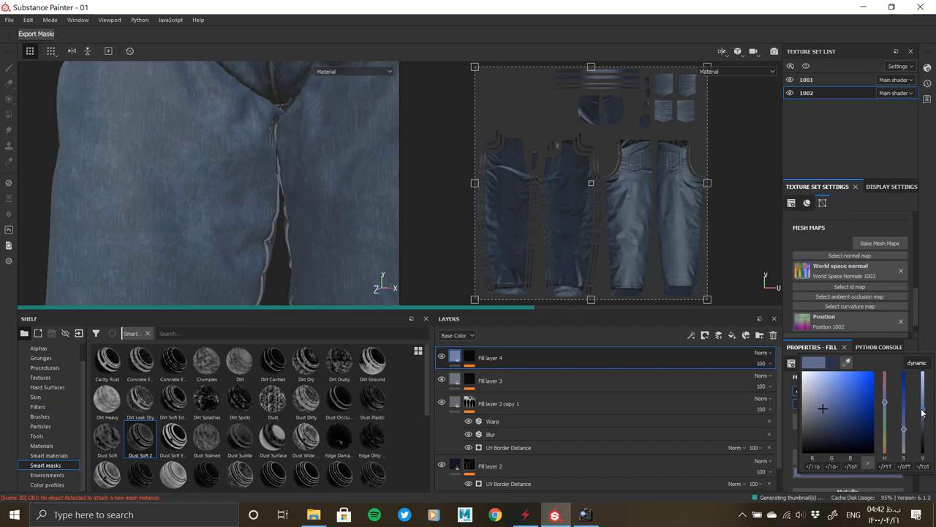
{"action": "left_click_drag", "start_coordinate": [925, 455], "coordinate": [923, 454]}
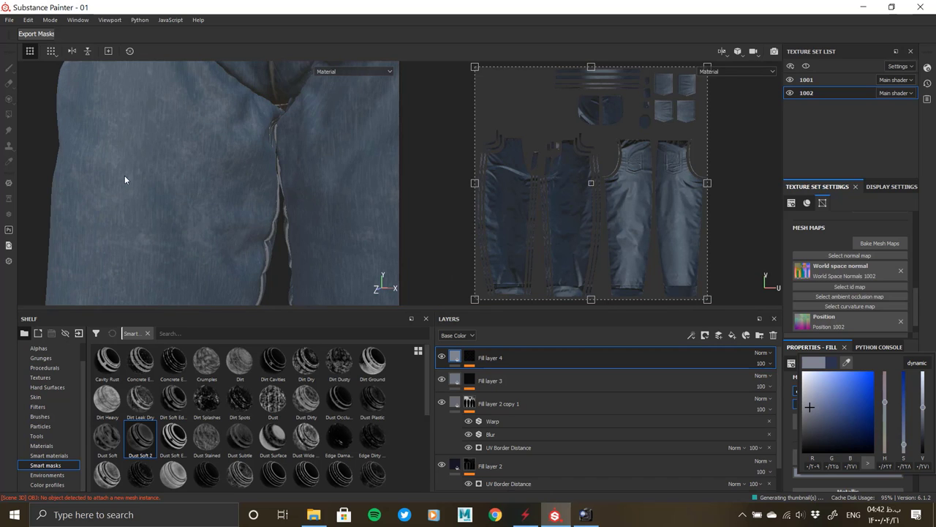
{"action": "mouse_move", "coordinate": [124, 178]}
{"action": "left_mouse_down", "text": "alt"}
{"action": "mouse_move", "coordinate": [129, 158]}
{"action": "mouse_move", "coordinate": [285, 251]}
{"action": "mouse_move", "coordinate": [176, 137]}
{"action": "mouse_move", "coordinate": [226, 229]}
{"action": "mouse_move", "coordinate": [92, 198]}
{"action": "mouse_move", "coordinate": [246, 203]}
{"action": "mouse_move", "coordinate": [285, 220]}
{"action": "left_mouse_up", "text": "alt"}
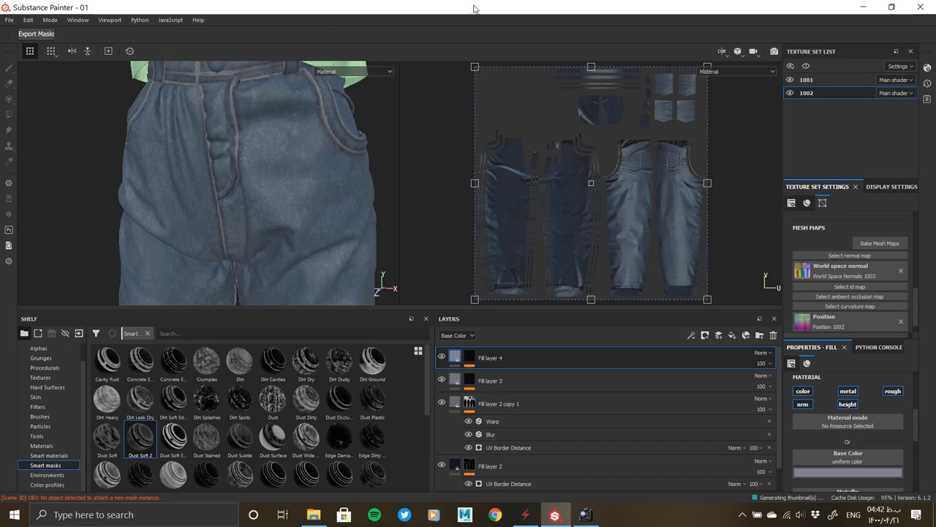
Step: Search the shelf for 'fabric' and pick the Fabric Denim and jeans with edge Frayed material
{"action": "left_click", "coordinate": [183, 333]}
{"action": "type", "text": "fabric"}
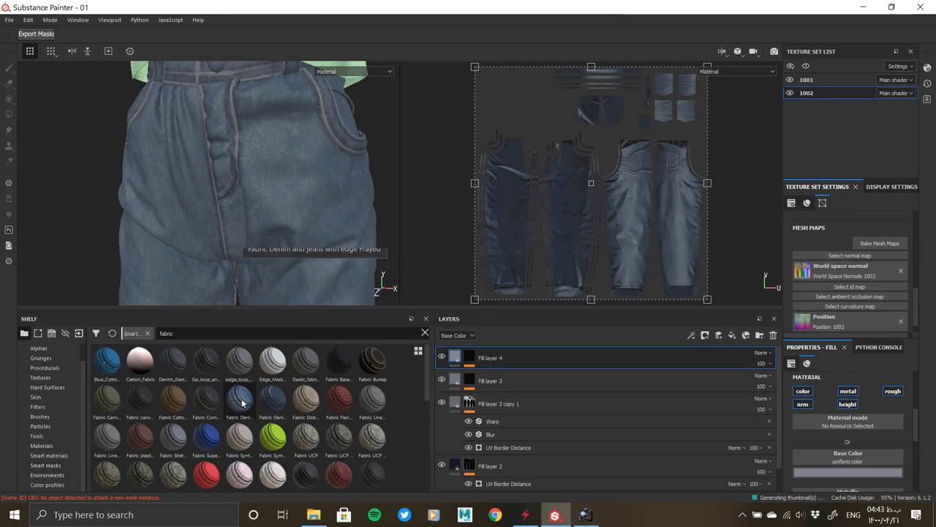
{"action": "left_click", "coordinate": [242, 402]}
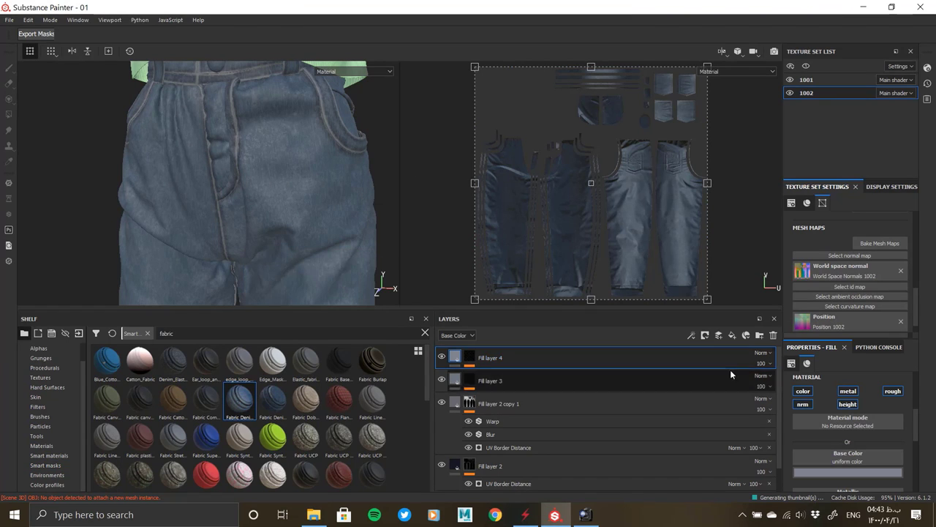
Step: Add a white fill layer, then delete it so Fill layer 4 is back on top
{"action": "left_click", "coordinate": [732, 336]}
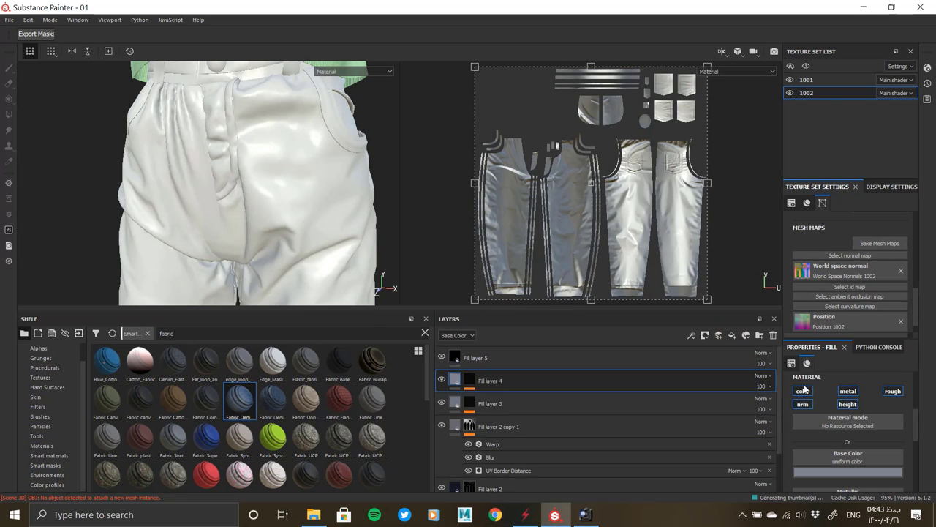
{"action": "scroll", "coordinate": [777, 460], "scroll_direction": "down", "scroll_amount": 2}
{"action": "left_click", "coordinate": [532, 477], "text": "shift"}
{"action": "scroll", "coordinate": [497, 409], "scroll_direction": "up", "scroll_amount": 2}
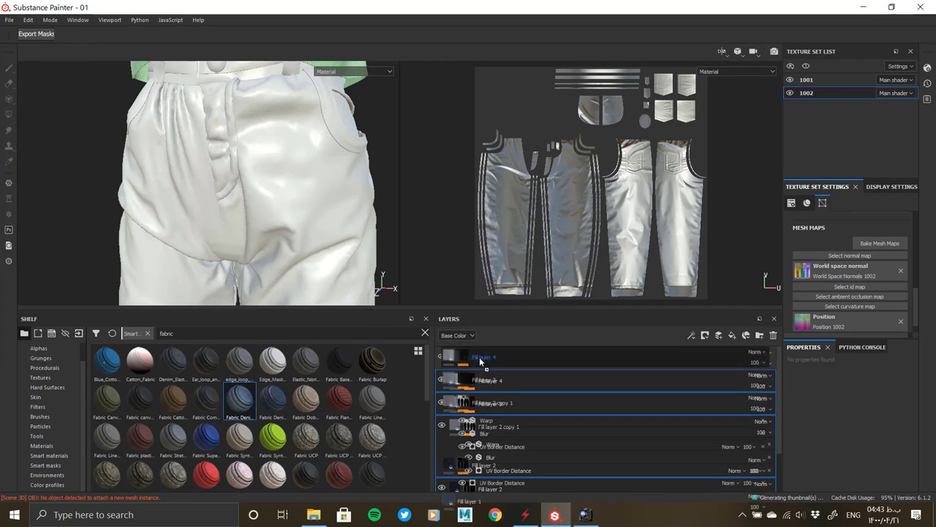
{"action": "left_click", "coordinate": [496, 385], "text": "shift"}
{"action": "left_click", "coordinate": [496, 358]}
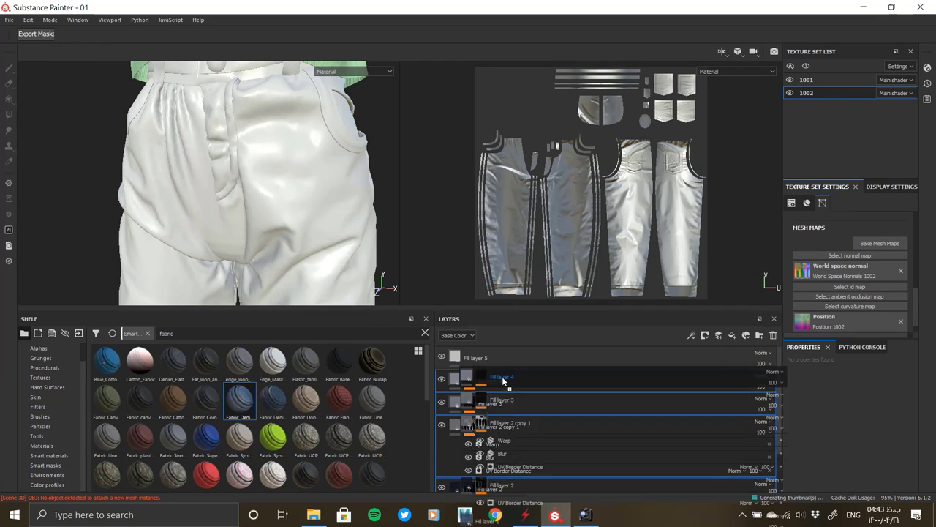
{"action": "left_click", "coordinate": [774, 335]}
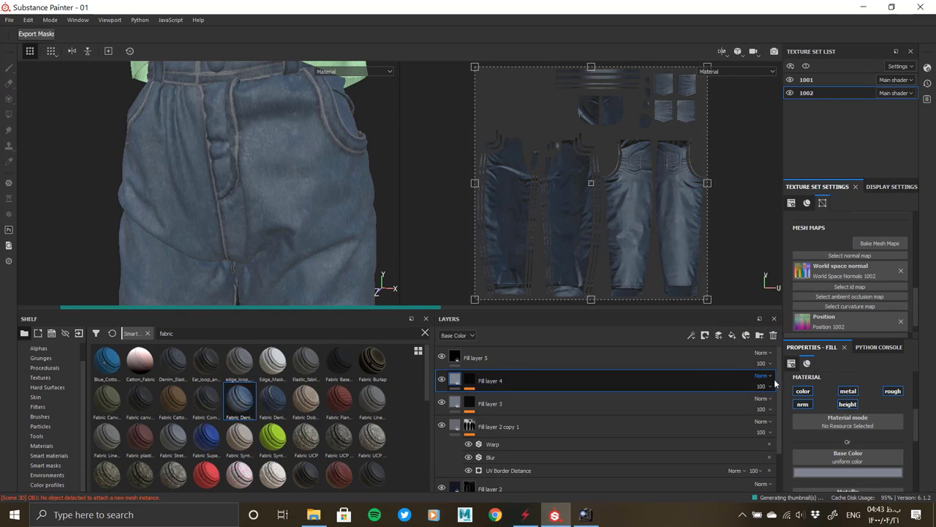
Step: Undo the deletion, drop the denim material onto the stack, and select Fill layer 4
{"action": "scroll", "coordinate": [602, 475], "scroll_direction": "down", "scroll_amount": 1}
{"action": "key", "text": "ctrl+z"}
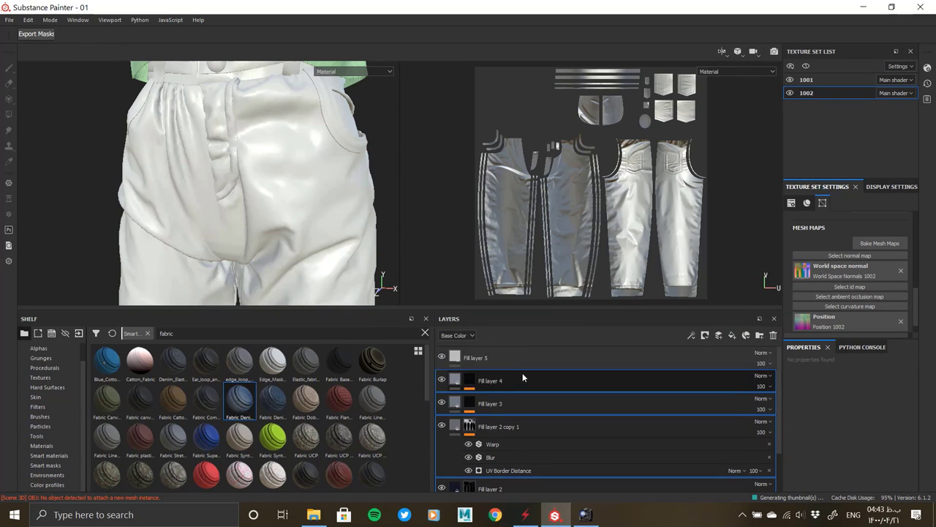
{"action": "left_click_drag", "start_coordinate": [238, 399], "coordinate": [472, 377]}
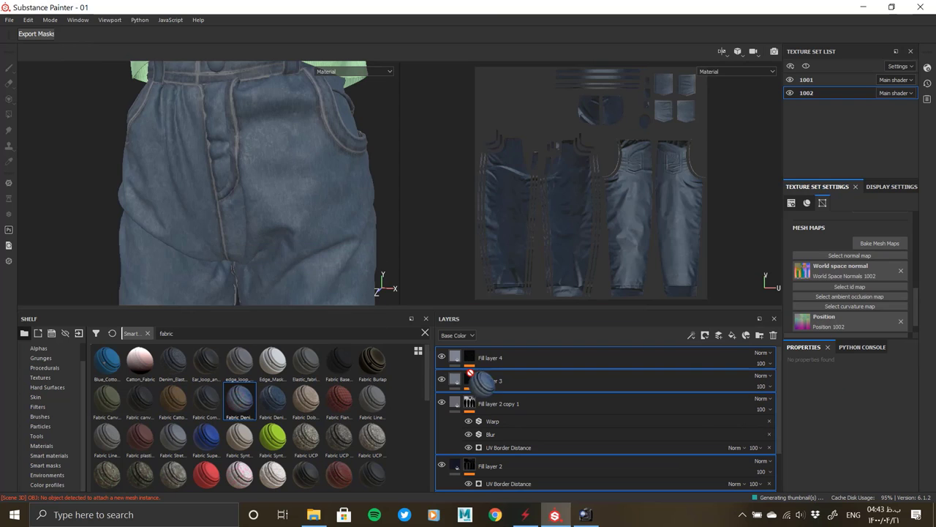
{"action": "left_click", "coordinate": [552, 357]}
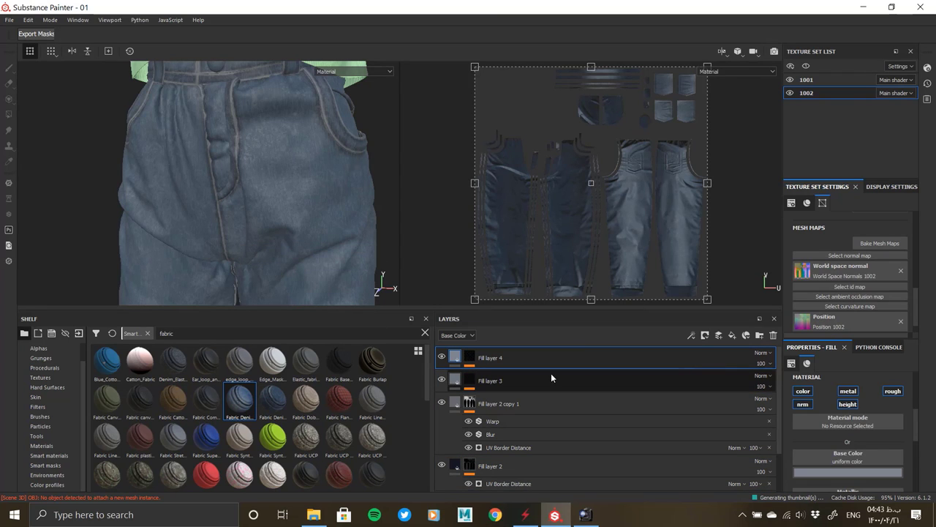
Step: Create Folder 1 and move the selected fill layers into it
{"action": "left_click", "coordinate": [732, 335]}
{"action": "key", "text": "ctrl+z"}
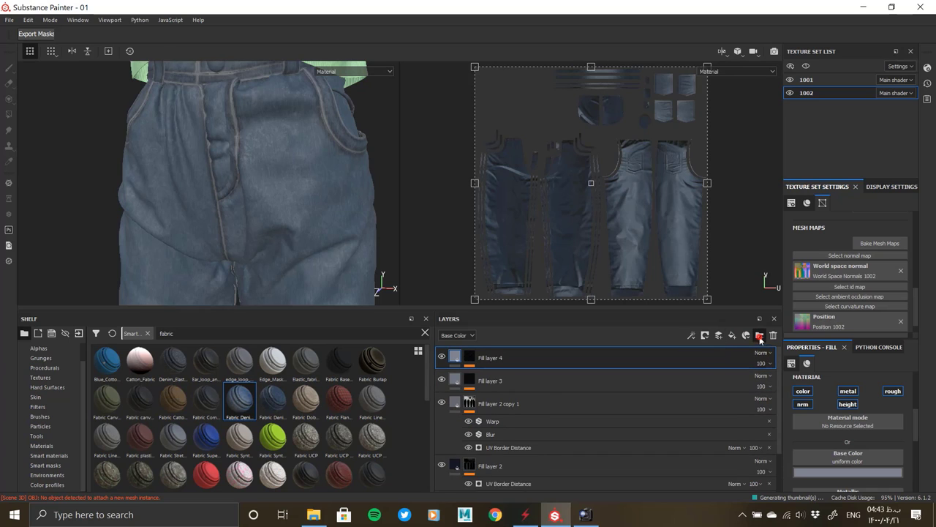
{"action": "left_click", "coordinate": [760, 339]}
{"action": "left_click", "coordinate": [648, 474], "text": "shift"}
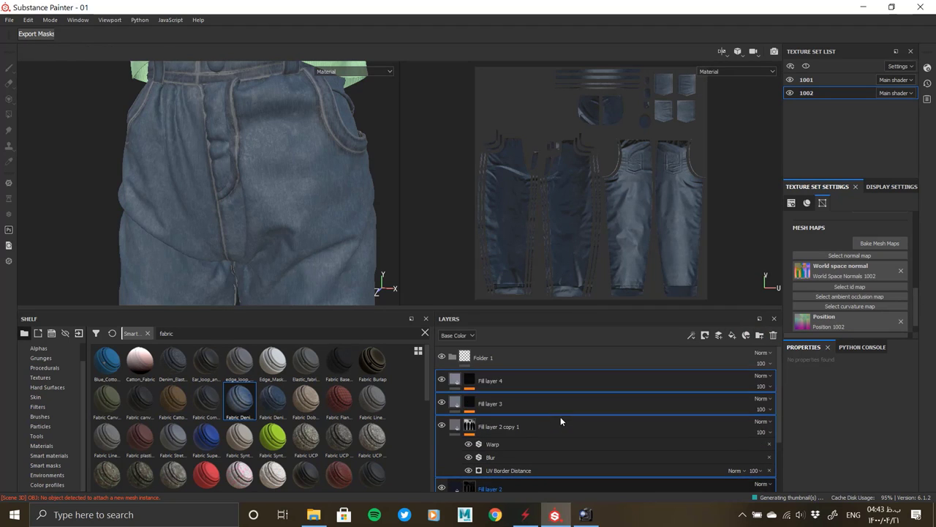
{"action": "left_click_drag", "start_coordinate": [561, 421], "coordinate": [476, 358]}
{"action": "left_click", "coordinate": [452, 357]}
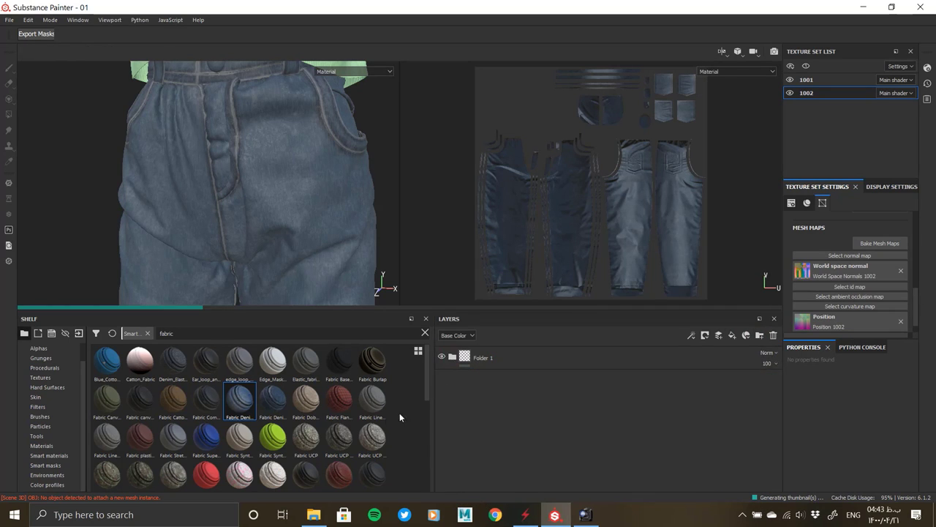
Step: Add the Fabric Denim and jeans with edge Frayed smart material above Folder 1
{"action": "mouse_move", "coordinate": [273, 398]}
{"action": "left_mouse_down"}
{"action": "mouse_move", "coordinate": [469, 366]}
{"action": "mouse_move", "coordinate": [492, 345]}
{"action": "left_mouse_up"}
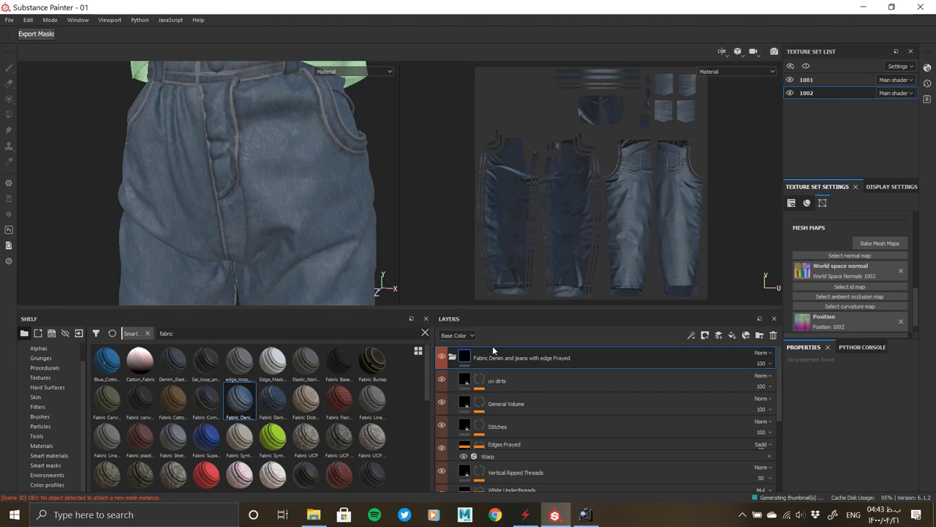
{"action": "left_click", "coordinate": [452, 358]}
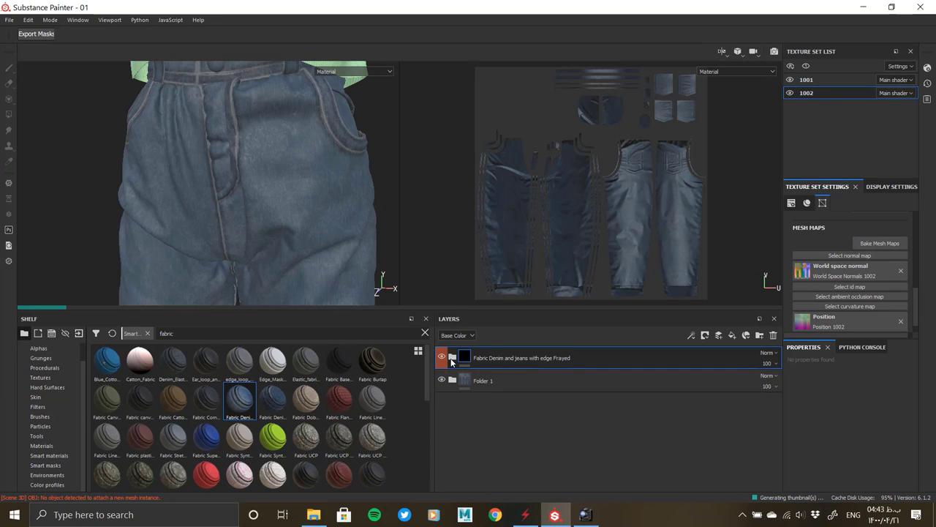
{"action": "left_click", "coordinate": [452, 358]}
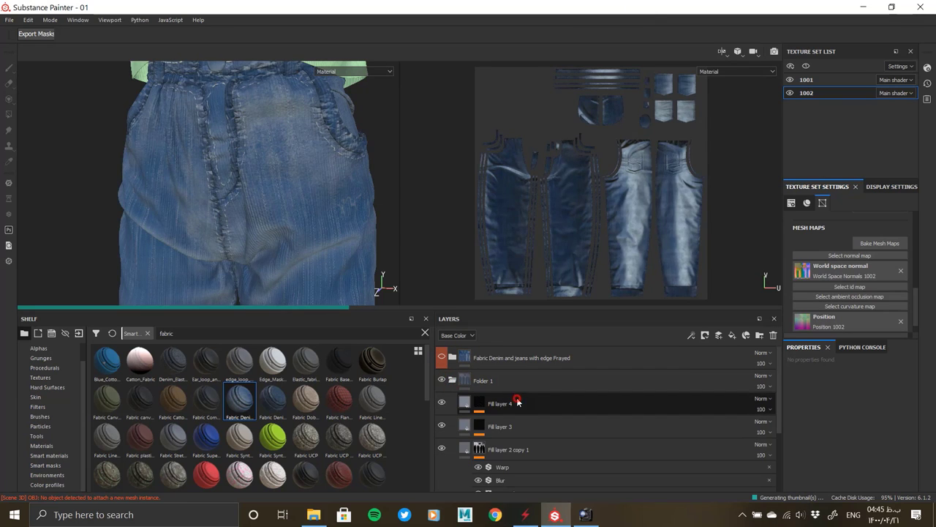
Step: Paste the copied discoloration layers into the stack and hide Discoloration copy 1
{"action": "right_click", "coordinate": [522, 403]}
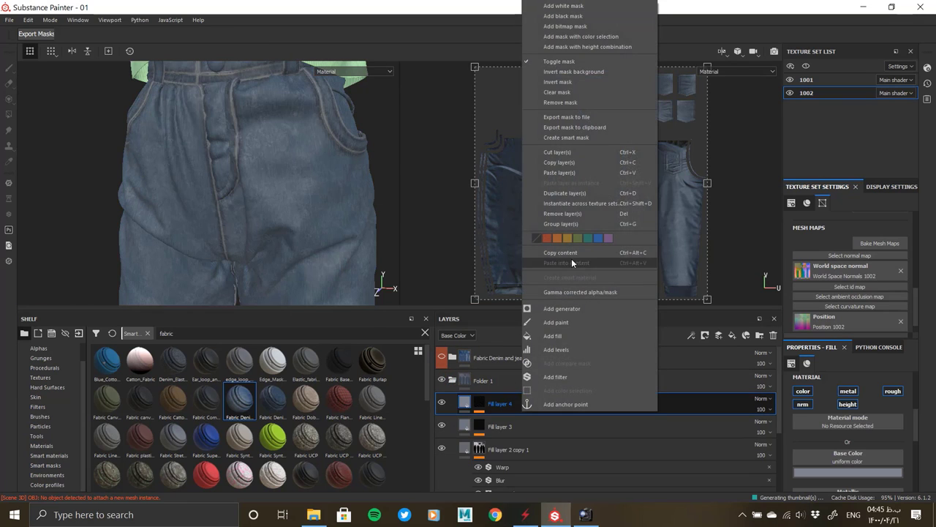
{"action": "left_click", "coordinate": [578, 173]}
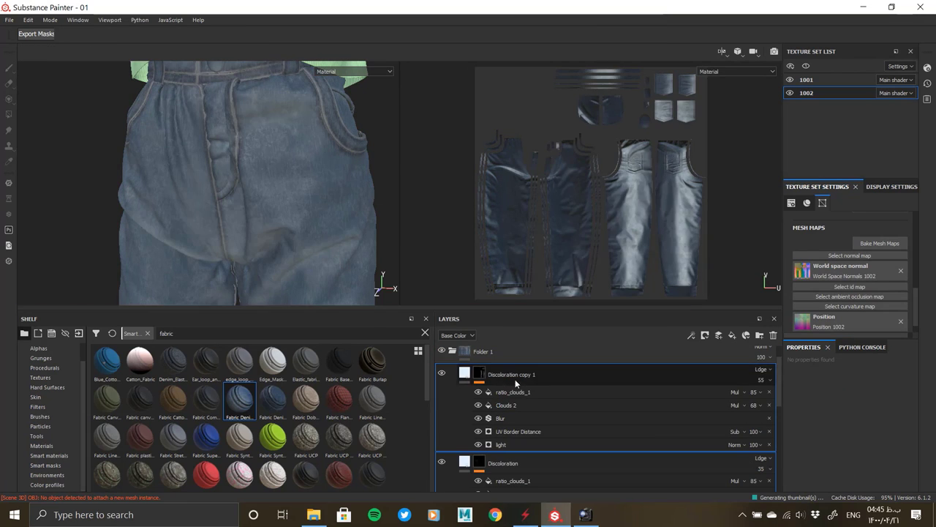
{"action": "left_click_drag", "start_coordinate": [239, 399], "coordinate": [512, 356]}
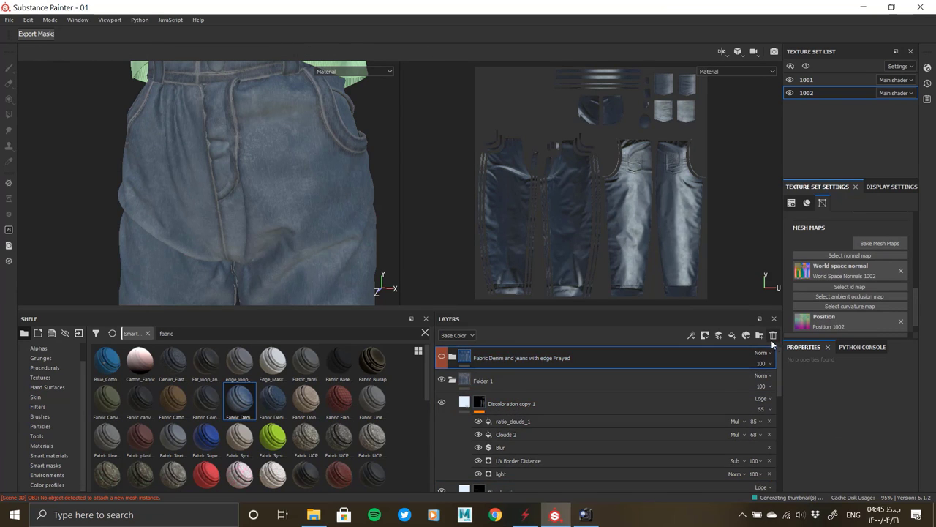
{"action": "left_click", "coordinate": [773, 335]}
{"action": "mouse_move", "coordinate": [332, 247]}
{"action": "left_mouse_down", "text": "alt"}
{"action": "mouse_move", "coordinate": [216, 220]}
{"action": "mouse_move", "coordinate": [355, 218]}
{"action": "mouse_move", "coordinate": [142, 226]}
{"action": "mouse_move", "coordinate": [254, 239]}
{"action": "left_mouse_up", "text": "alt"}
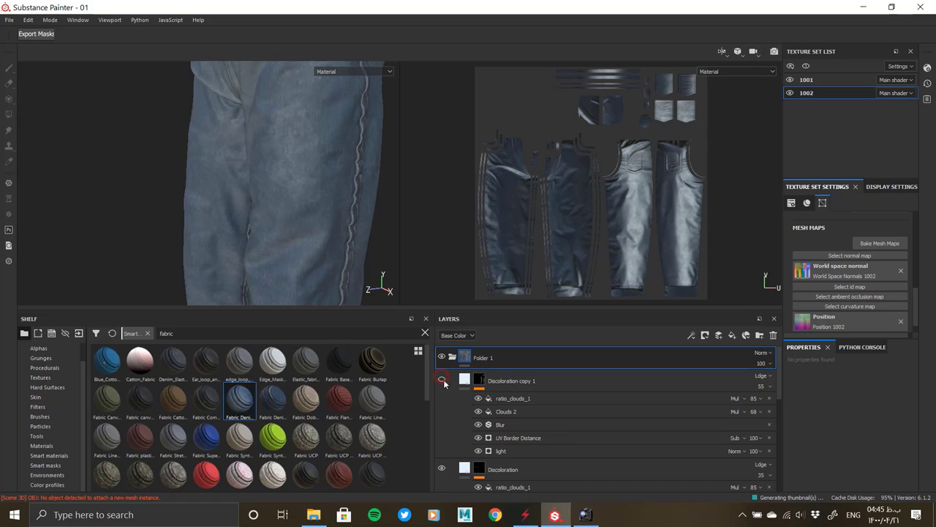
{"action": "left_click", "coordinate": [443, 381]}
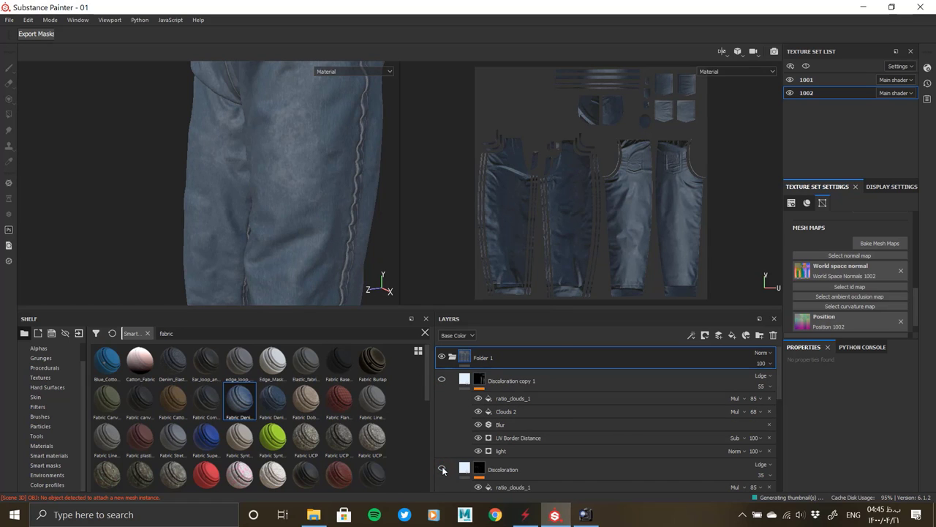
Step: Set the Discoloration mask's light to horizontal angle 97 and vertical angle 199
{"action": "left_click", "coordinate": [479, 469], "text": "alt"}
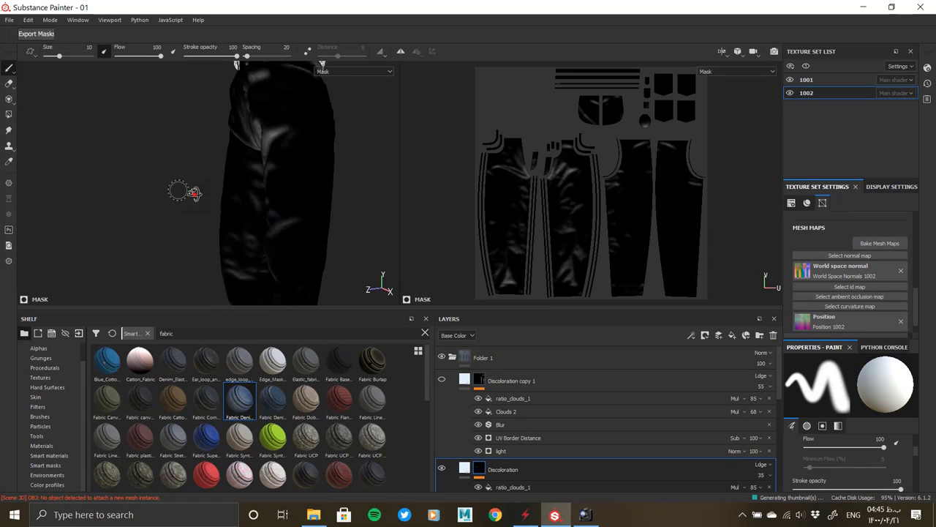
{"action": "mouse_move", "coordinate": [325, 190]}
{"action": "left_mouse_down", "text": "alt"}
{"action": "mouse_move", "coordinate": [255, 202]}
{"action": "mouse_move", "coordinate": [293, 190]}
{"action": "left_mouse_up", "text": "alt"}
{"action": "scroll", "coordinate": [481, 412], "scroll_direction": "down", "scroll_amount": 3}
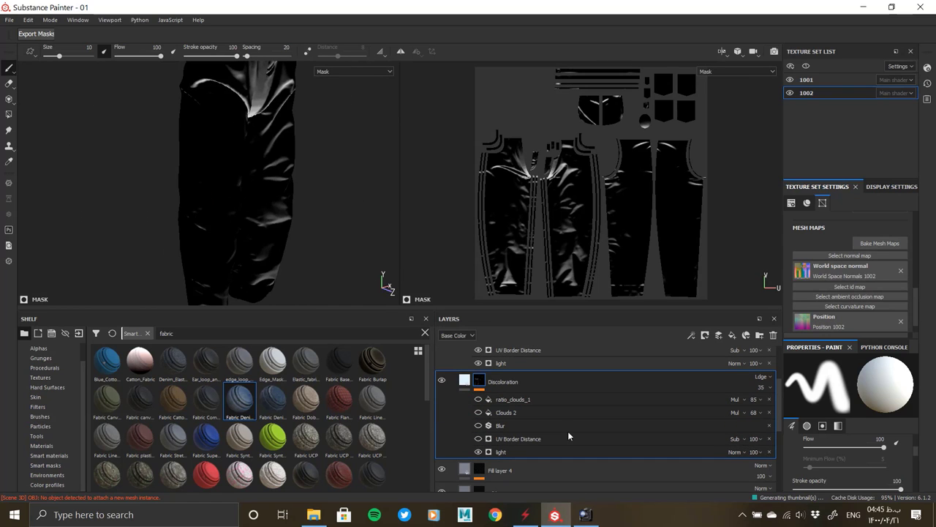
{"action": "left_click", "coordinate": [564, 451]}
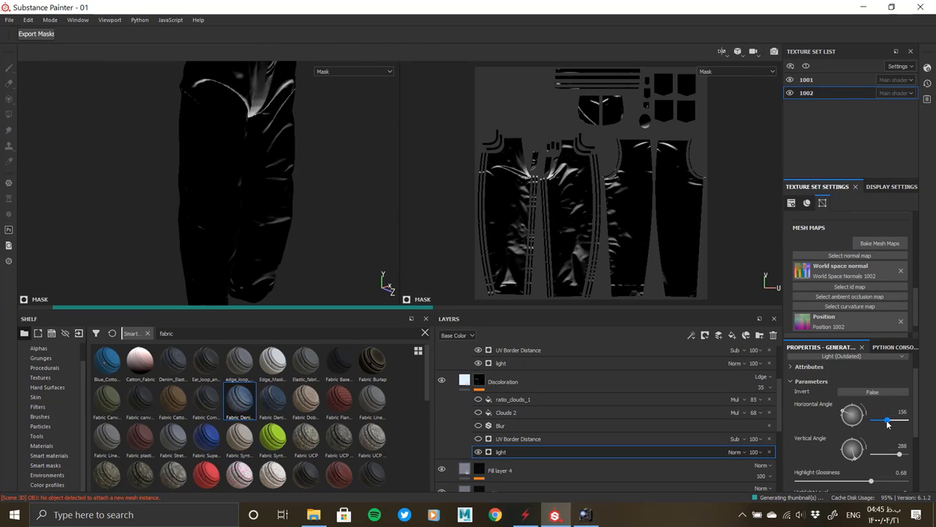
{"action": "left_click_drag", "start_coordinate": [887, 424], "coordinate": [885, 455]}
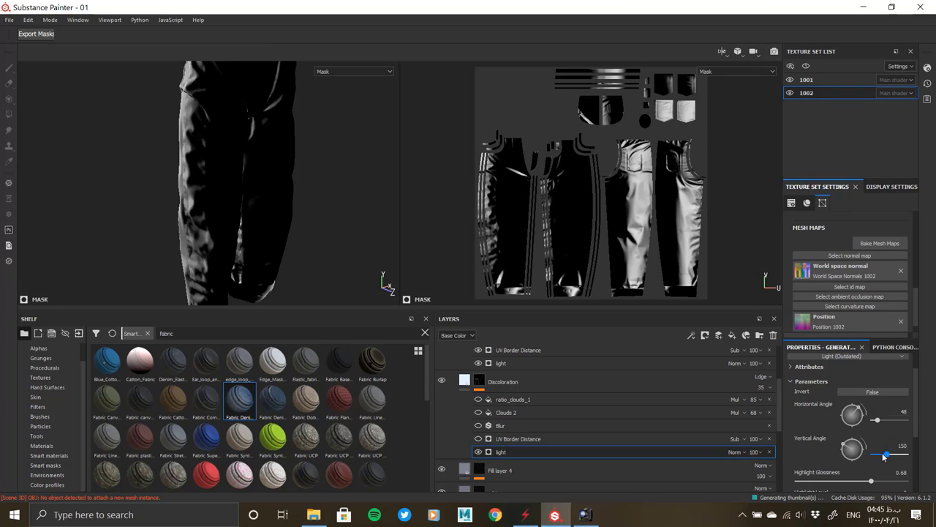
{"action": "left_click_drag", "start_coordinate": [112, 153], "coordinate": [191, 155], "text": "alt"}
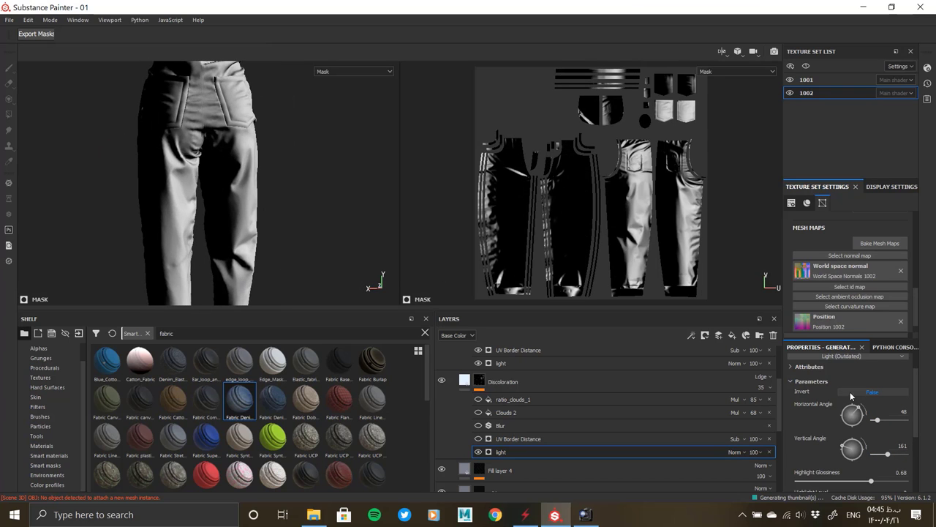
{"action": "left_click_drag", "start_coordinate": [882, 426], "coordinate": [893, 455]}
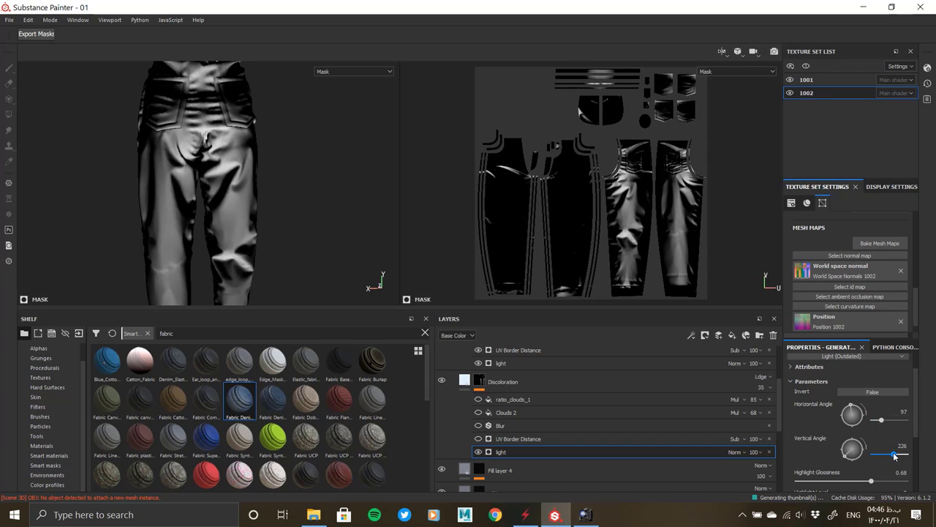
{"action": "left_click_drag", "start_coordinate": [893, 454], "coordinate": [891, 455]}
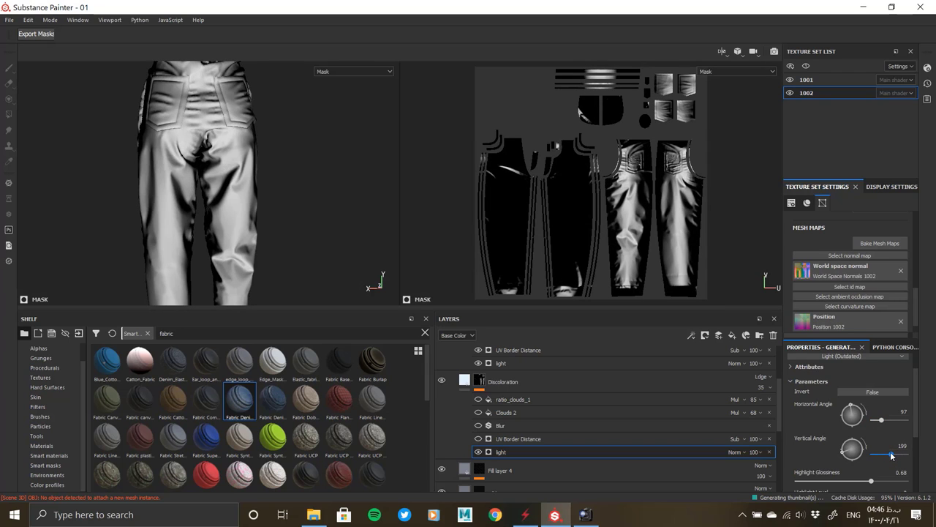
Step: Re-enable the mask's Blur, adjust its strength, and raise the UV Border Distance balance
{"action": "left_click", "coordinate": [478, 426]}
{"action": "left_click", "coordinate": [512, 425]}
{"action": "left_click", "coordinate": [818, 430]}
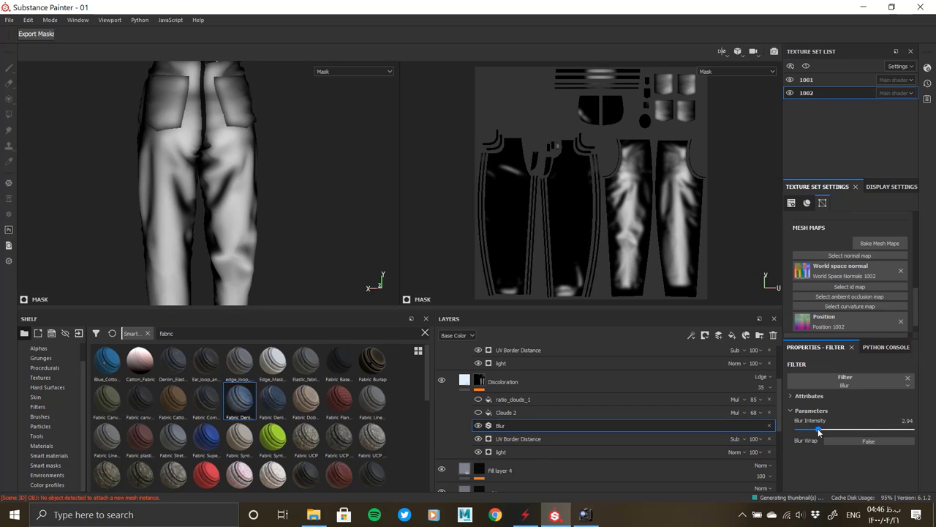
{"action": "left_click", "coordinate": [548, 439]}
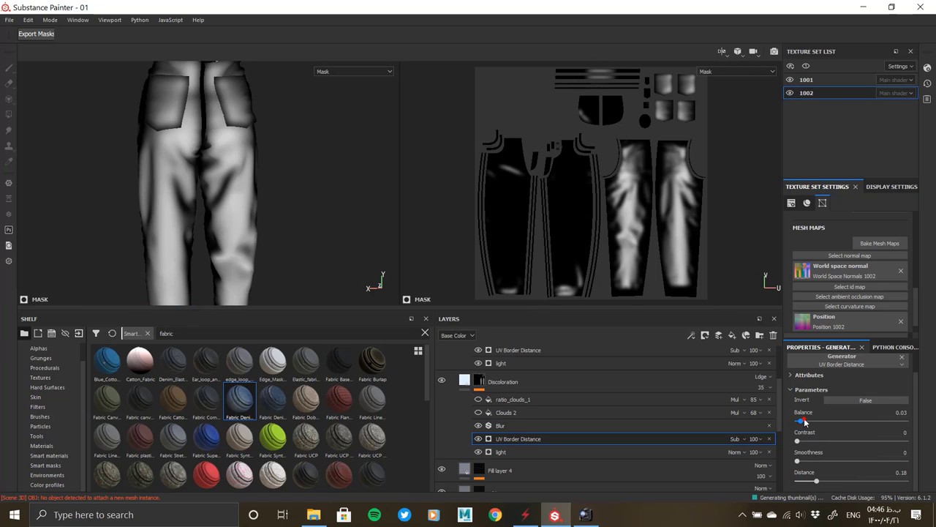
{"action": "left_click", "coordinate": [830, 420]}
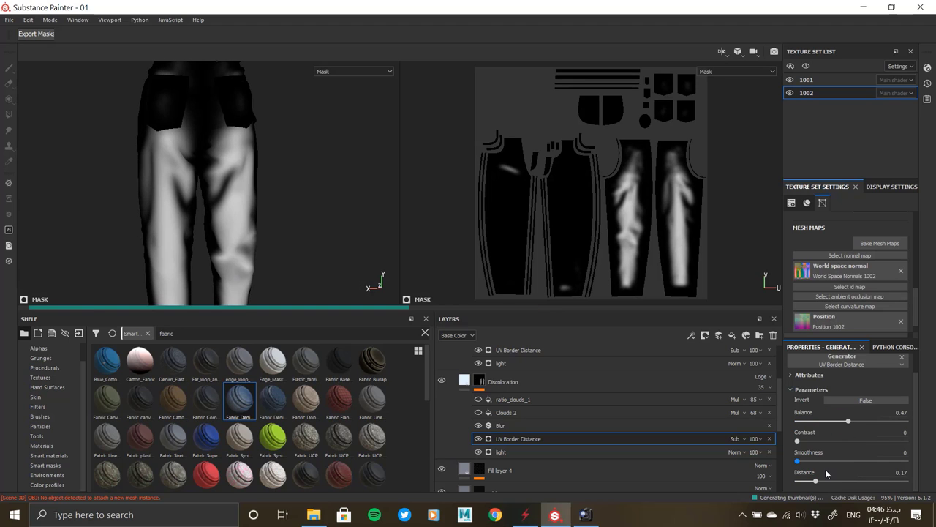
Step: Re-enable ratio_clouds_1, hide the wavy noise, and set Clouds 2 to UV projection
{"action": "mouse_move", "coordinate": [345, 241]}
{"action": "left_mouse_down", "text": "alt"}
{"action": "mouse_move", "coordinate": [223, 227]}
{"action": "mouse_move", "coordinate": [528, 413]}
{"action": "left_mouse_up", "text": "alt"}
{"action": "left_click", "coordinate": [478, 400]}
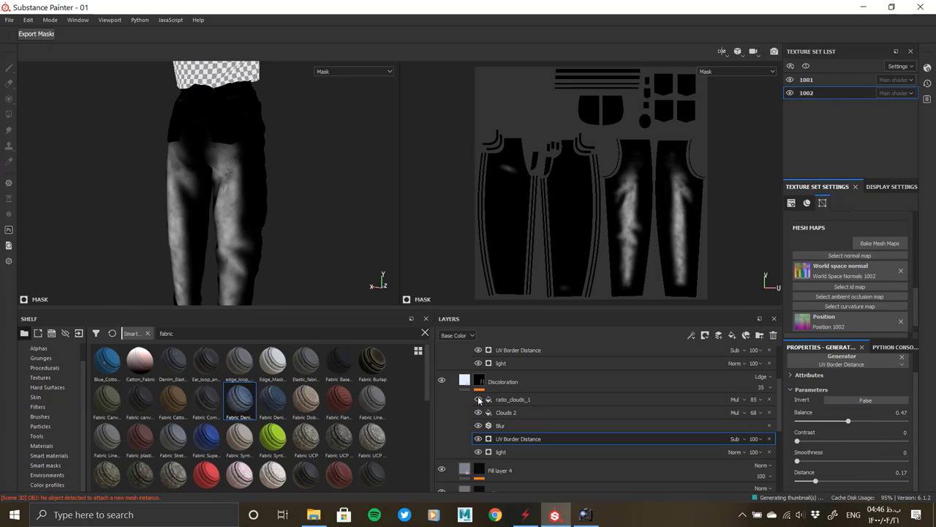
{"action": "scroll", "coordinate": [238, 248], "scroll_direction": "up", "scroll_amount": 5}
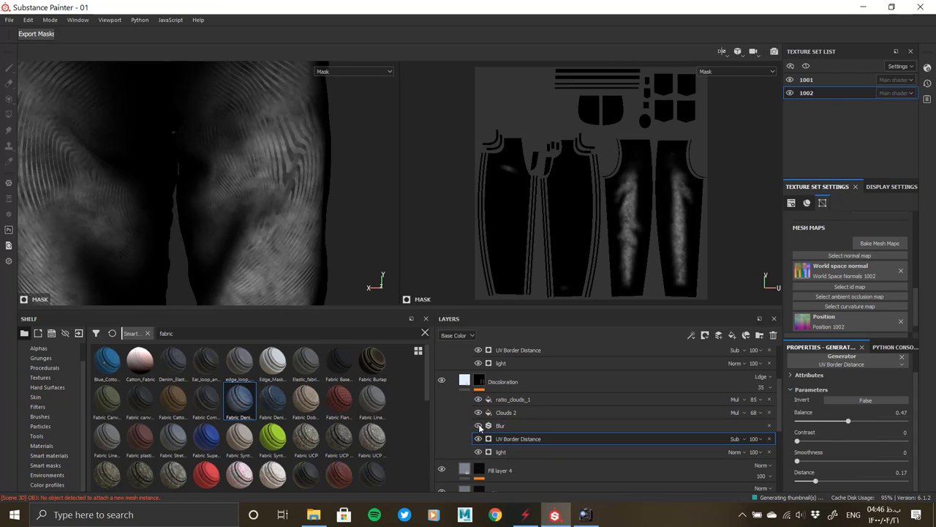
{"action": "left_click", "coordinate": [479, 413]}
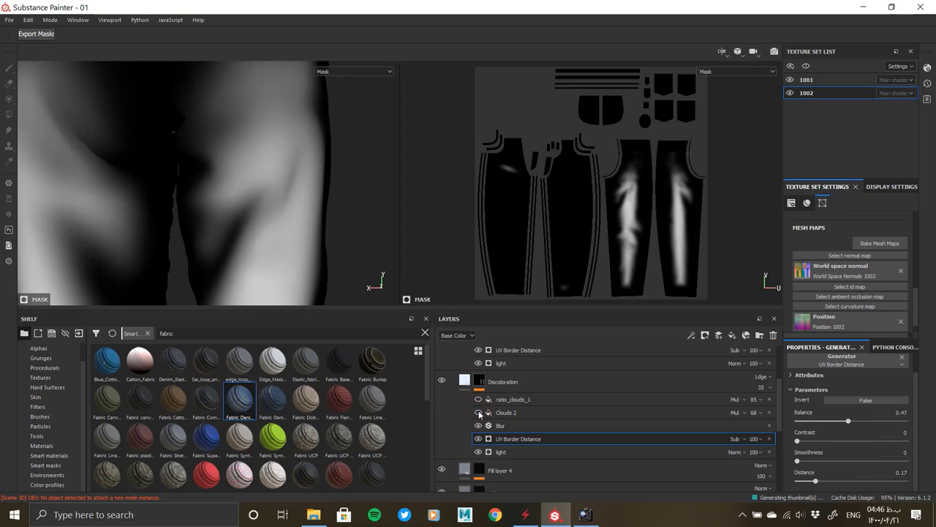
{"action": "left_click", "coordinate": [504, 414]}
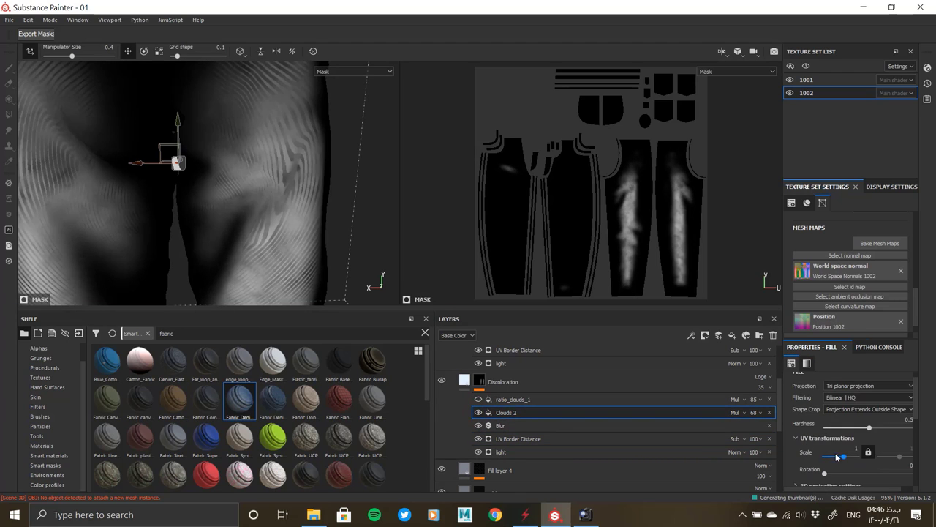
{"action": "scroll", "coordinate": [835, 453], "scroll_direction": "up", "scroll_amount": 5}
{"action": "left_click", "coordinate": [850, 400]}
{"action": "left_click", "coordinate": [848, 407]}
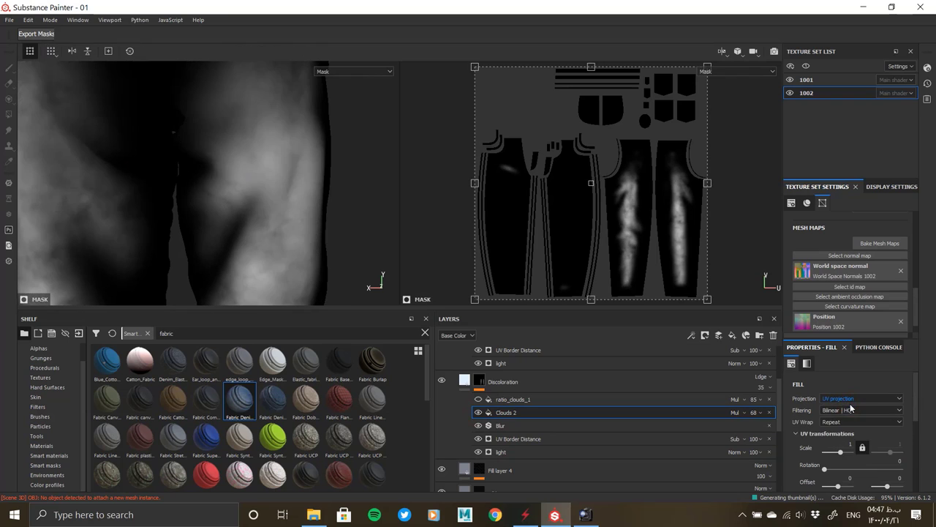
Step: Set ratio_clouds_1 to UV projection and return to the Discoloration material view
{"action": "left_click", "coordinate": [507, 399]}
{"action": "left_click", "coordinate": [862, 398]}
{"action": "left_click", "coordinate": [848, 406]}
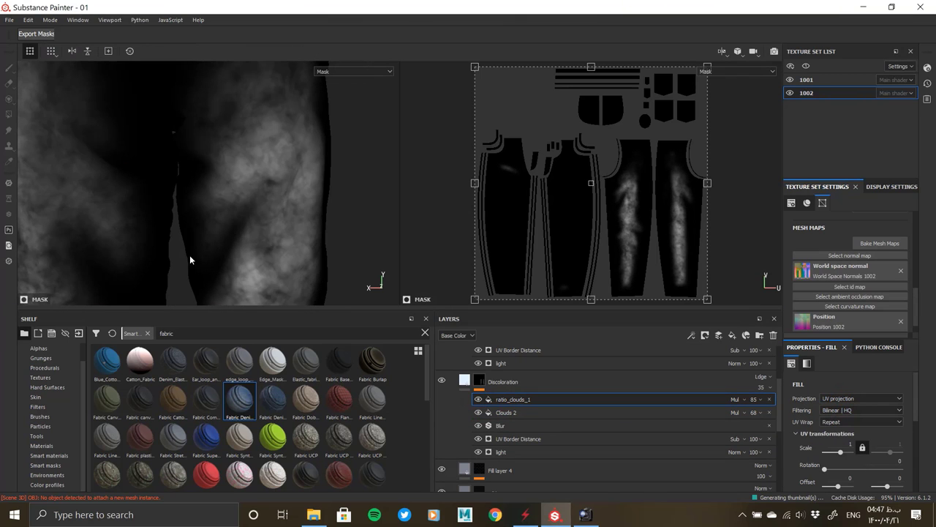
{"action": "mouse_move", "coordinate": [190, 254]}
{"action": "left_mouse_down", "text": "alt"}
{"action": "mouse_move", "coordinate": [185, 203]}
{"action": "mouse_move", "coordinate": [156, 209]}
{"action": "mouse_move", "coordinate": [222, 207]}
{"action": "left_mouse_up", "text": "alt"}
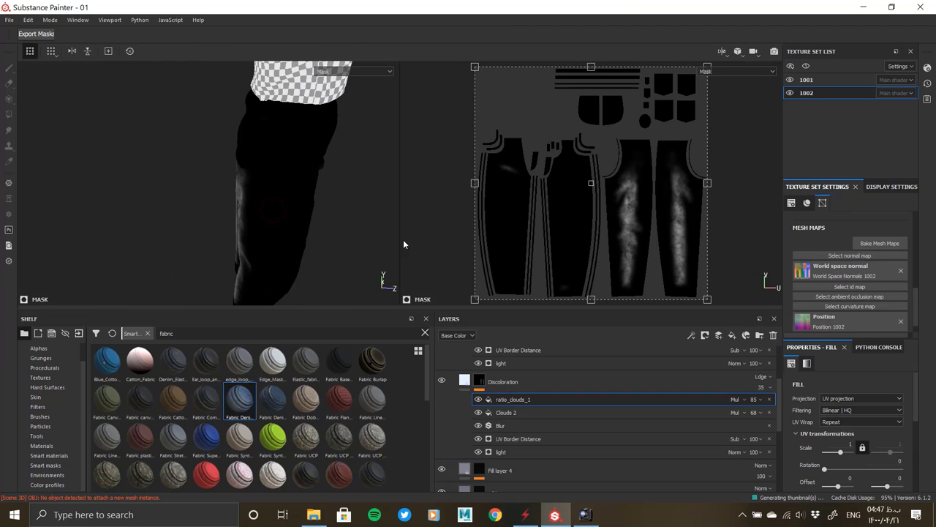
{"action": "left_click", "coordinate": [503, 381]}
{"action": "mouse_move", "coordinate": [303, 171]}
{"action": "left_mouse_down", "text": "alt"}
{"action": "mouse_move", "coordinate": [121, 183]}
{"action": "mouse_move", "coordinate": [246, 209]}
{"action": "left_mouse_up", "text": "alt"}
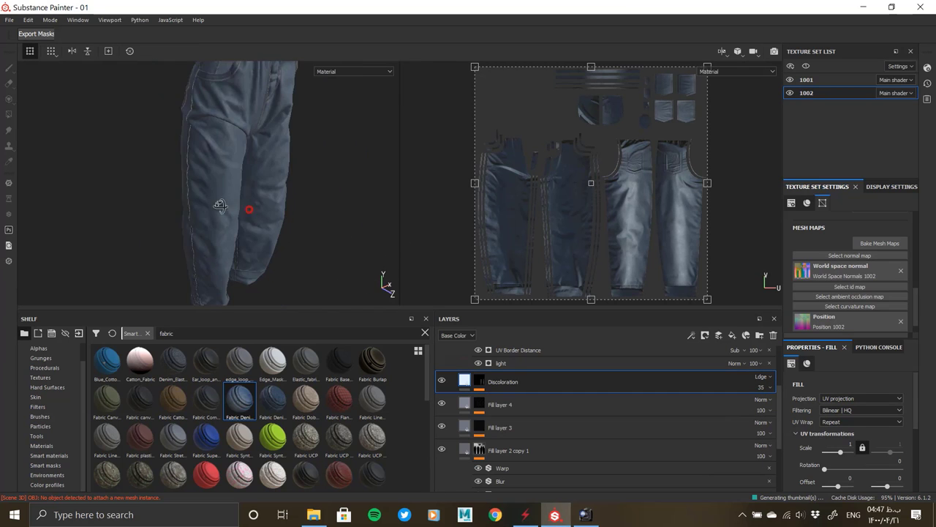
Step: Set Discoloration copy 1's mask light horizontal angle to 113 and raise its vertical angle
{"action": "scroll", "coordinate": [498, 456], "scroll_direction": "up", "scroll_amount": 3}
{"action": "left_click", "coordinate": [442, 378]}
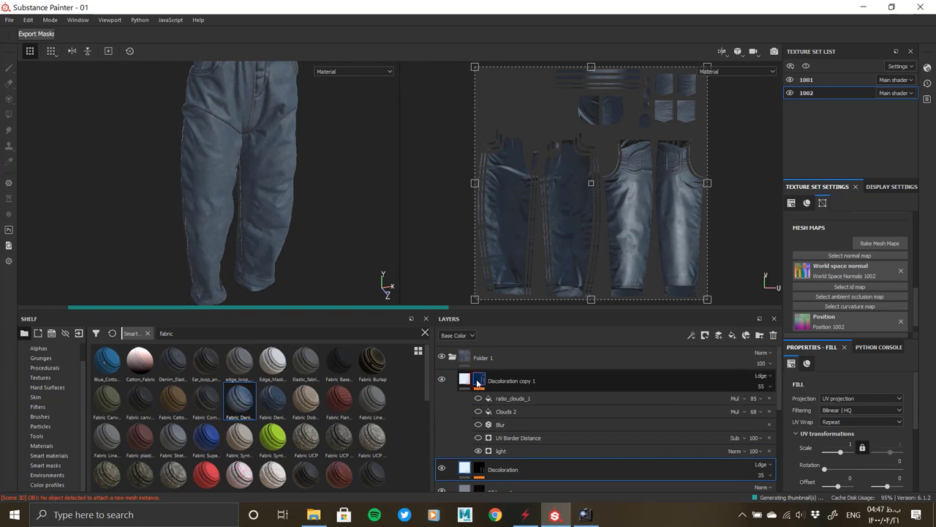
{"action": "left_click", "coordinate": [479, 379], "text": "alt"}
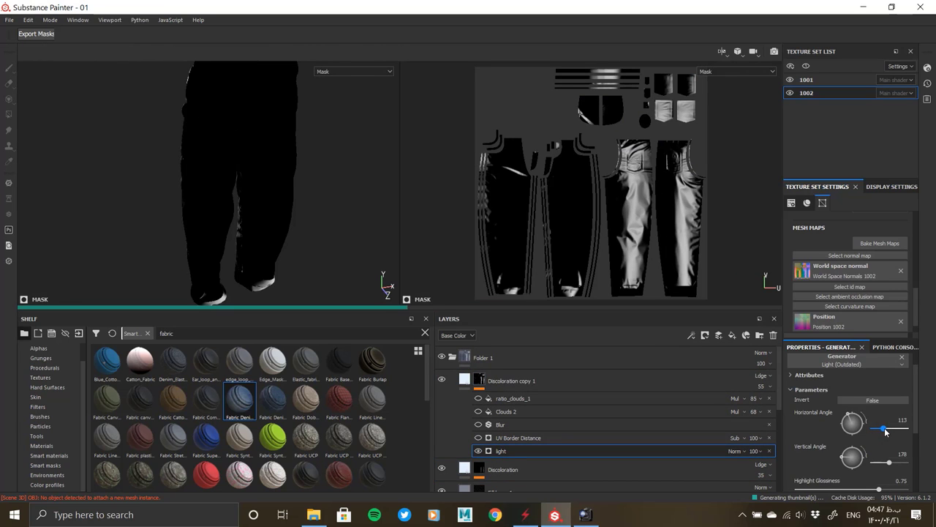
{"action": "left_click", "coordinate": [885, 432]}
{"action": "left_click_drag", "start_coordinate": [885, 464], "coordinate": [863, 463]}
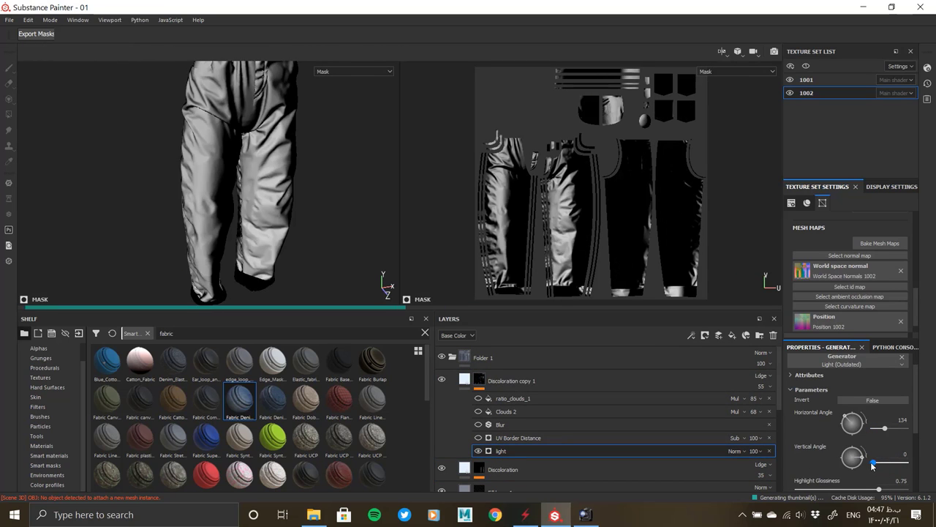
{"action": "left_click_drag", "start_coordinate": [886, 432], "coordinate": [882, 433]}
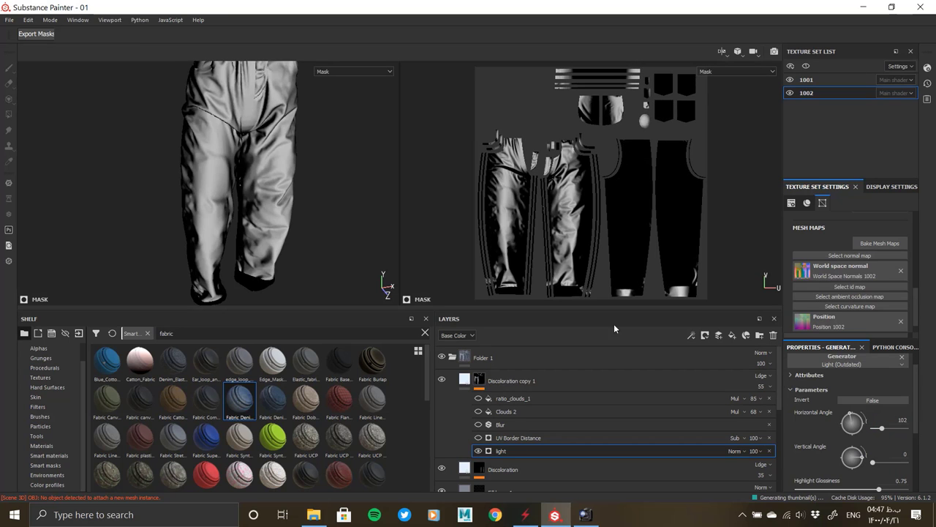
{"action": "scroll", "coordinate": [182, 194], "scroll_direction": "down", "scroll_amount": 2}
{"action": "scroll", "coordinate": [182, 194], "scroll_direction": "up", "scroll_amount": 2}
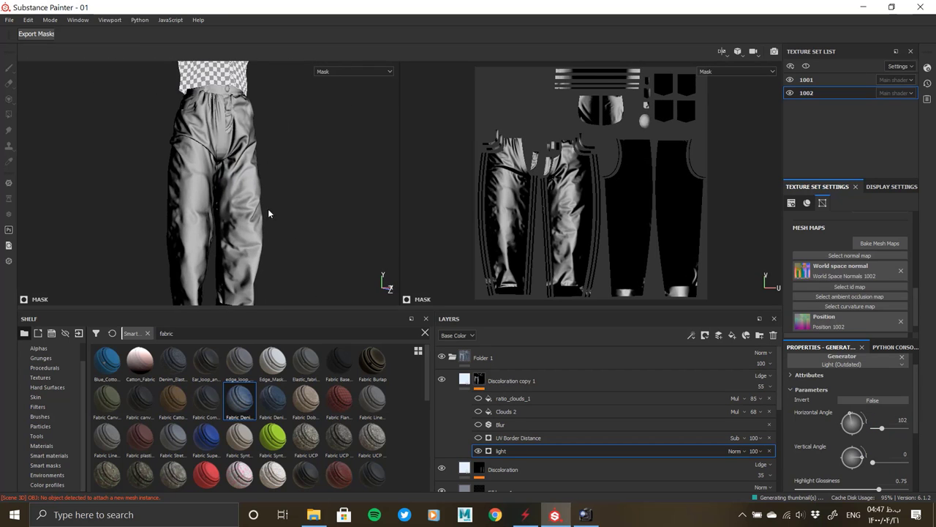
{"action": "left_click_drag", "start_coordinate": [873, 463], "coordinate": [876, 465]}
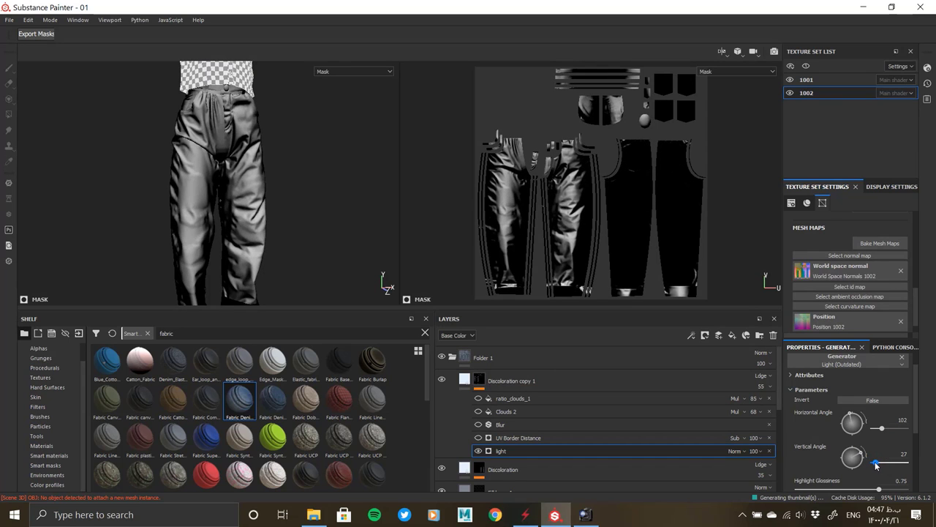
Step: Set UV Border Distance balance 0.32, distance 0.23, and blur intensity 3.73
{"action": "left_click", "coordinate": [500, 438]}
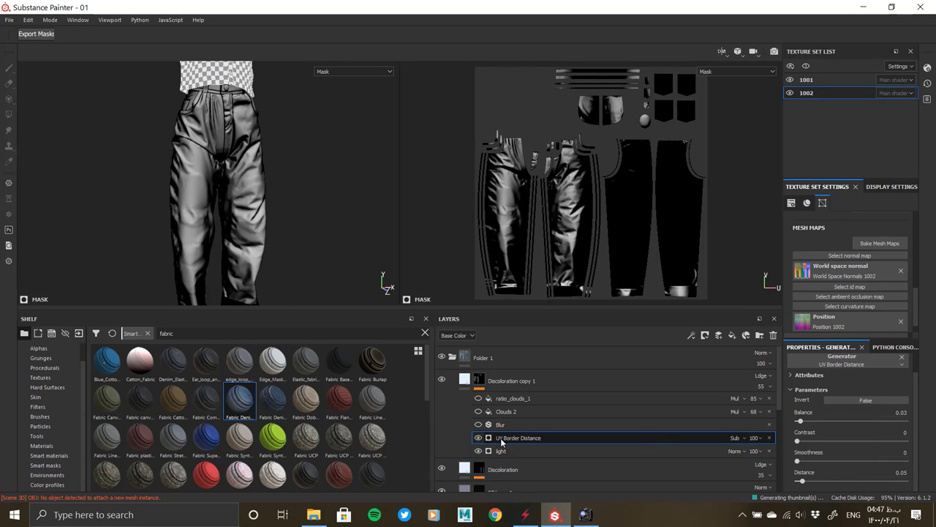
{"action": "left_click", "coordinate": [821, 424]}
{"action": "left_click", "coordinate": [821, 480]}
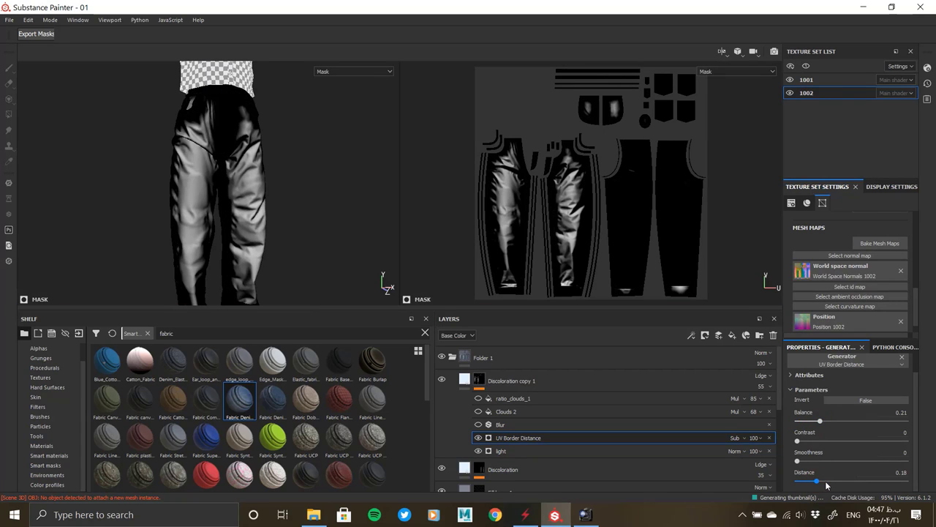
{"action": "left_click", "coordinate": [829, 483]}
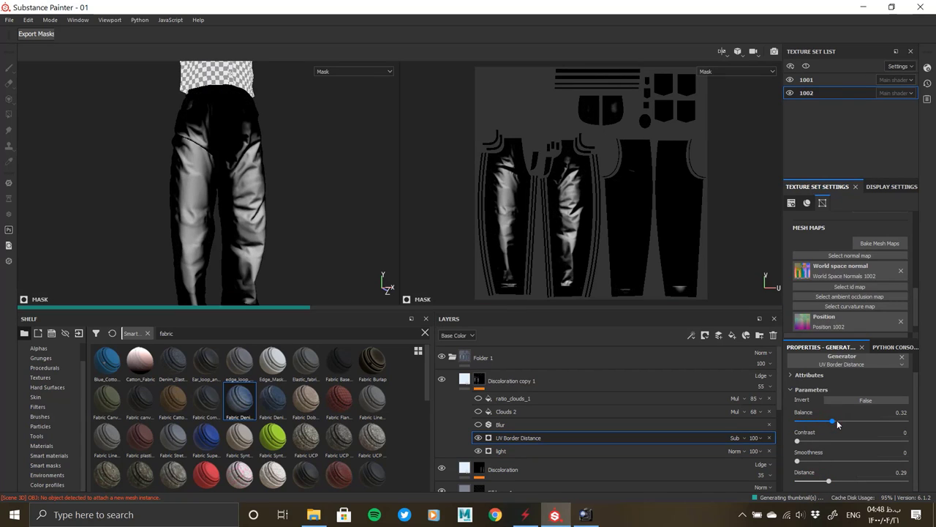
{"action": "left_click", "coordinate": [822, 481]}
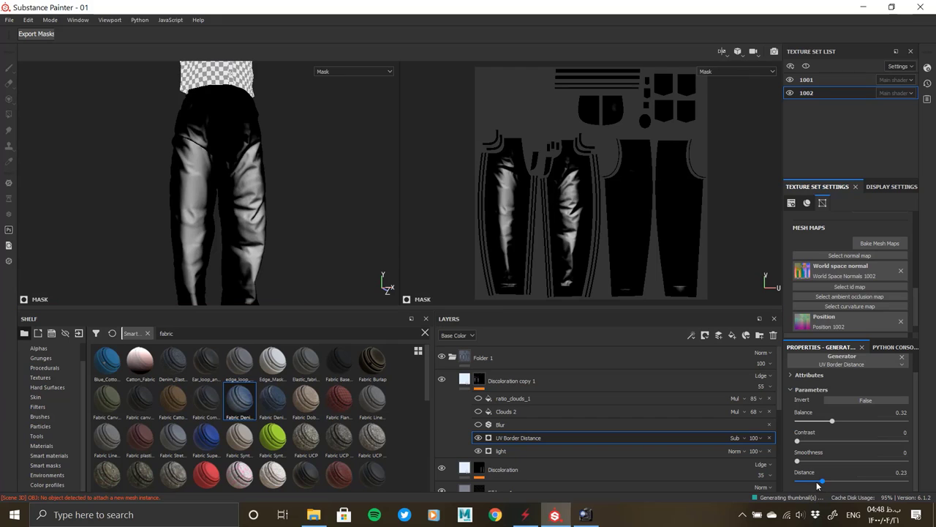
{"action": "left_click", "coordinate": [505, 425]}
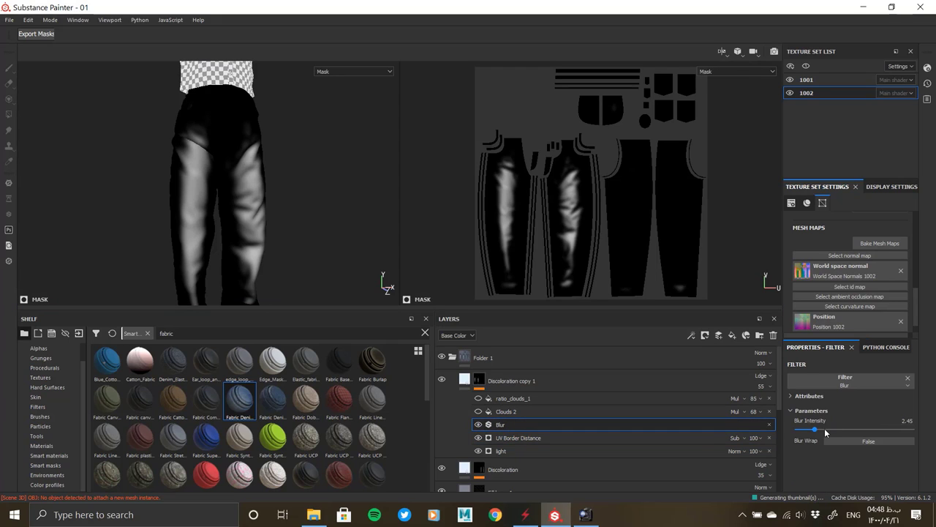
{"action": "left_click", "coordinate": [825, 431]}
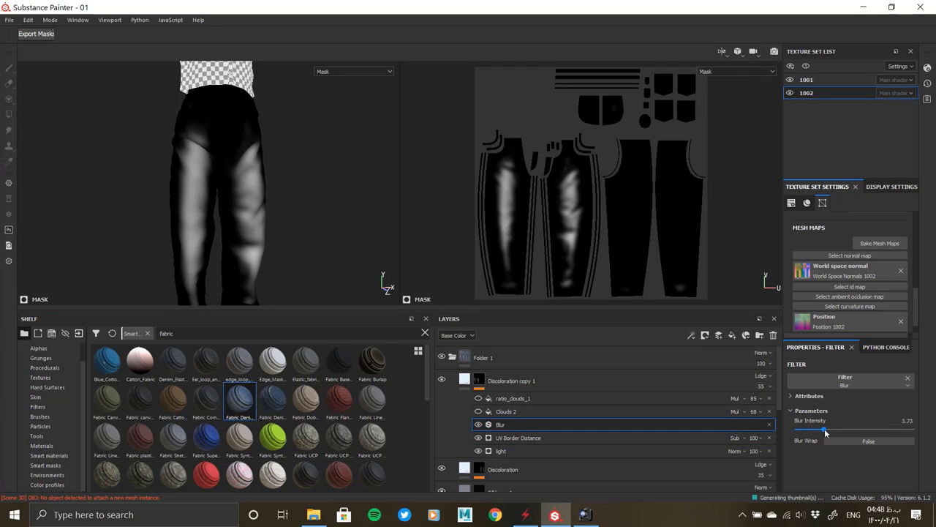
Step: Check the copy's Clouds 2 projection choices and select its ratio_clouds_1 fill
{"action": "left_click", "coordinate": [512, 411]}
{"action": "left_click", "coordinate": [851, 398]}
{"action": "left_click", "coordinate": [513, 398]}
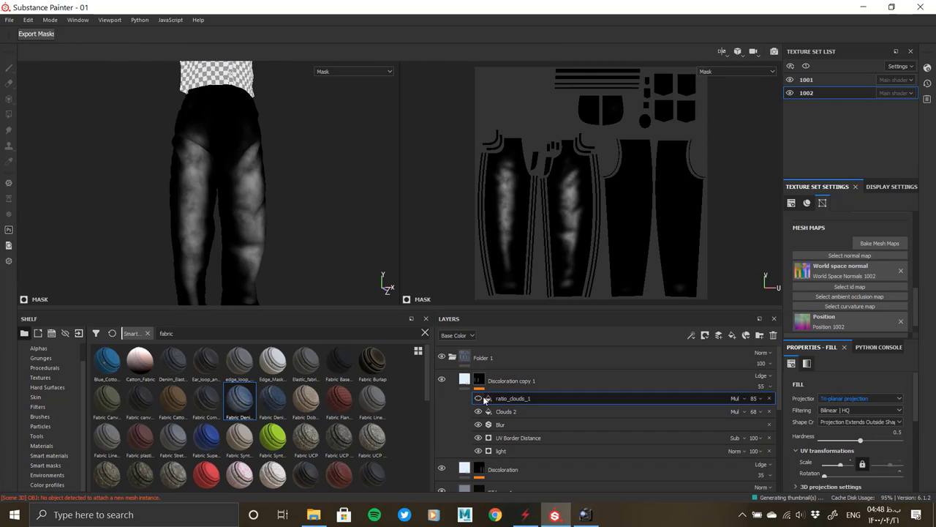
Step: Set the copy's ratio_clouds_1 to UV projection and return to its material view
{"action": "left_click", "coordinate": [851, 398]}
{"action": "left_click", "coordinate": [840, 407]}
{"action": "left_click", "coordinate": [464, 379]}
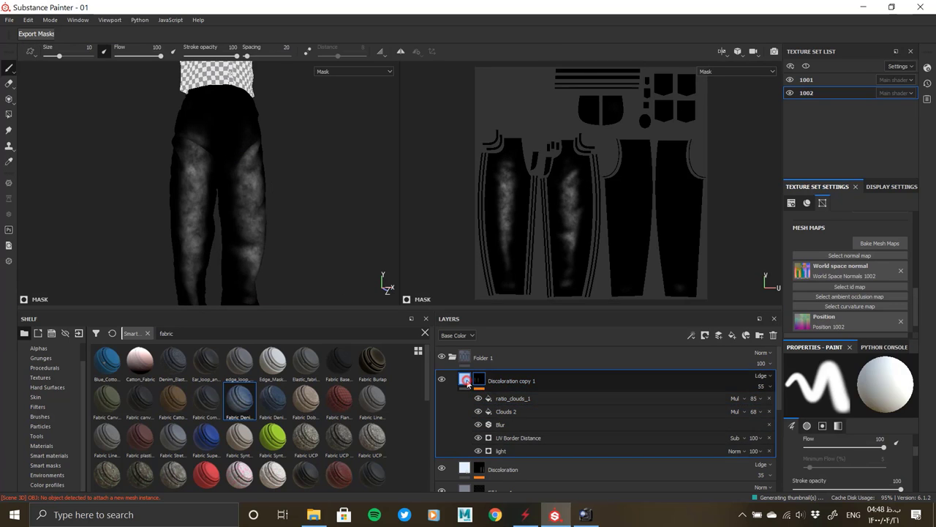
Step: Darken Discoloration copy 1's base colour to mid grey, then move to the original Discoloration colour
{"action": "scroll", "coordinate": [281, 213], "scroll_direction": "up", "scroll_amount": 5}
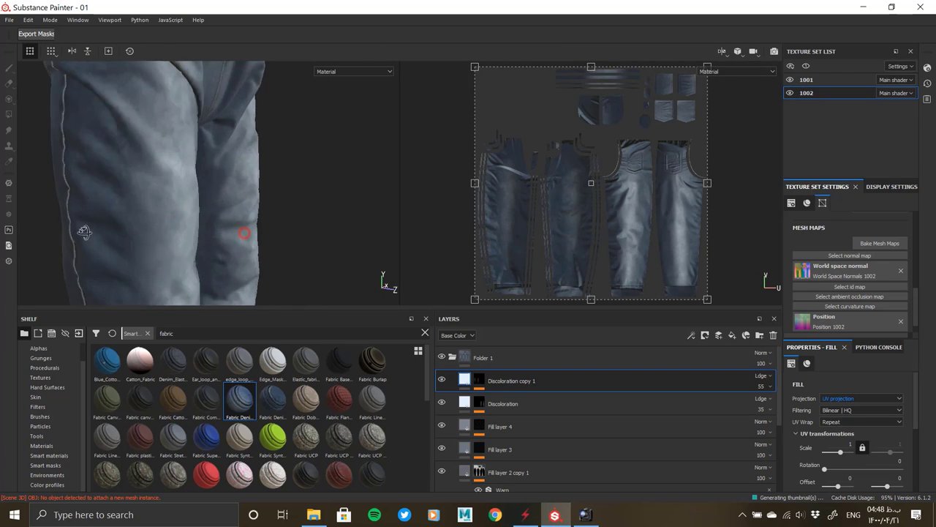
{"action": "scroll", "coordinate": [345, 215], "scroll_direction": "down", "scroll_amount": 2}
{"action": "scroll", "coordinate": [834, 448], "scroll_direction": "down", "scroll_amount": 3}
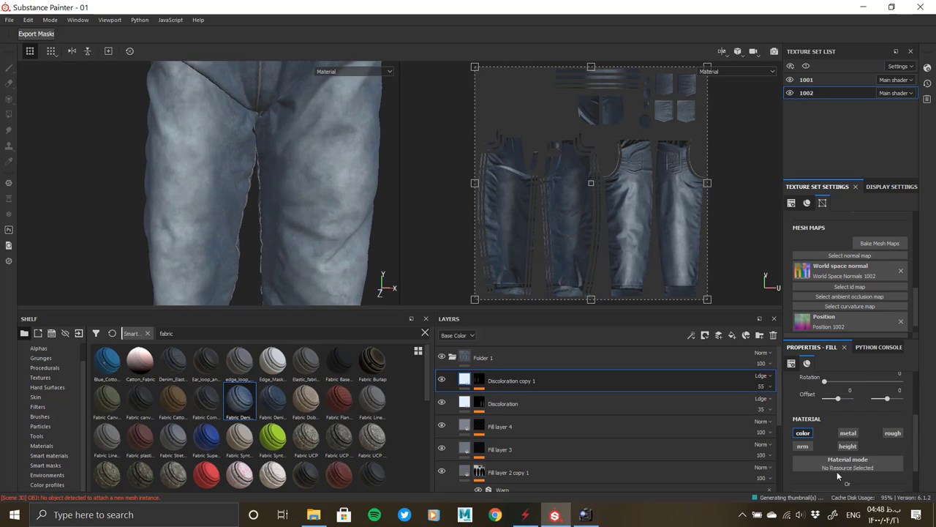
{"action": "left_click", "coordinate": [839, 471]}
{"action": "mouse_move", "coordinate": [909, 434]}
{"action": "left_mouse_down"}
{"action": "mouse_move", "coordinate": [913, 419]}
{"action": "mouse_move", "coordinate": [903, 448]}
{"action": "left_mouse_up"}
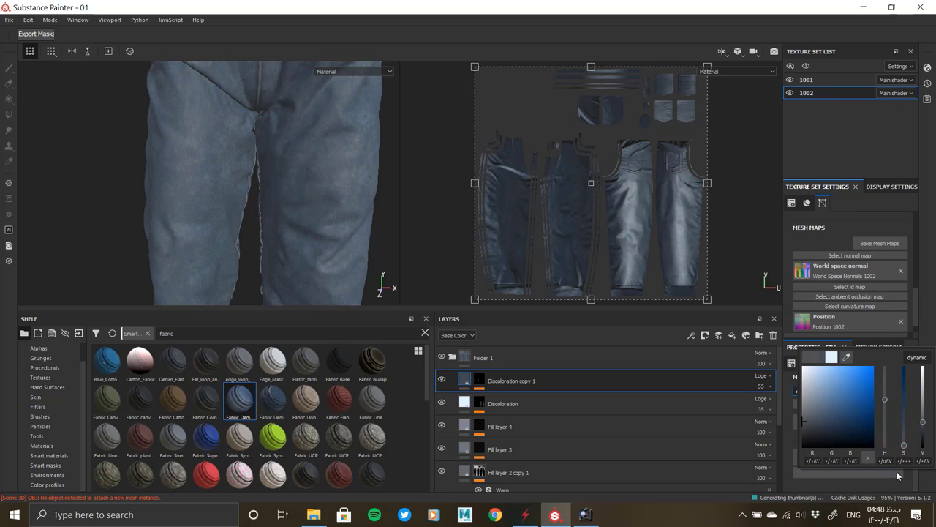
{"action": "left_click", "coordinate": [545, 403]}
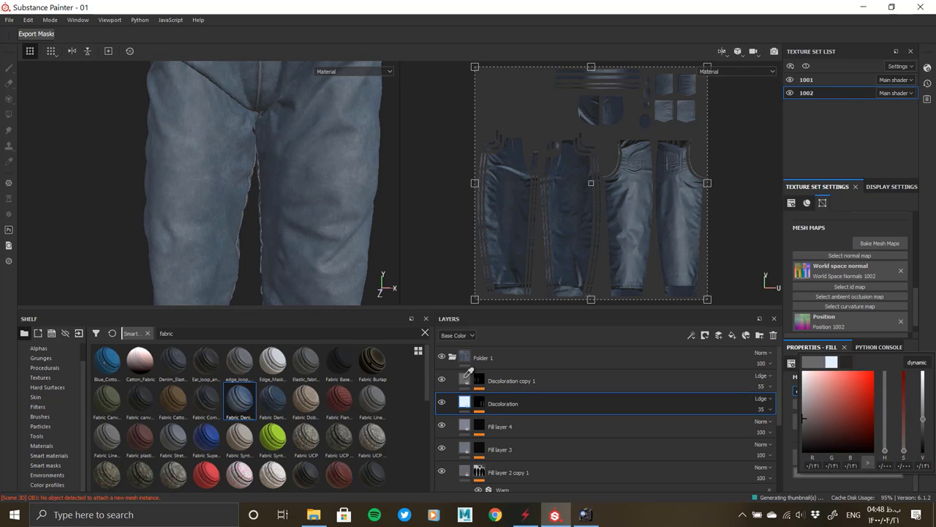
Step: Inspect the greyer discoloration on the back pocket and front seams
{"action": "mouse_move", "coordinate": [180, 220]}
{"action": "left_mouse_down", "text": "alt"}
{"action": "mouse_move", "coordinate": [205, 218]}
{"action": "mouse_move", "coordinate": [238, 236]}
{"action": "left_mouse_up", "text": "alt"}
{"action": "middle_click_drag", "start_coordinate": [238, 235], "coordinate": [225, 281], "text": "alt"}
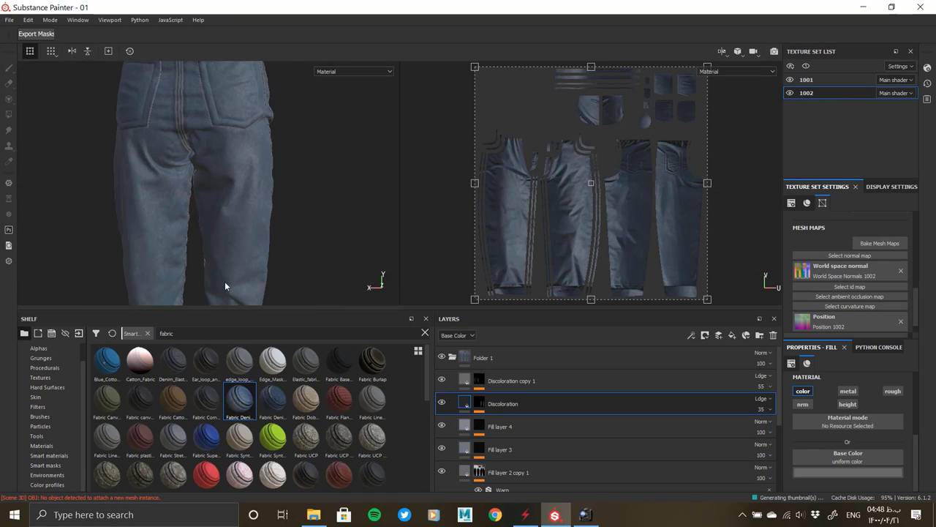
{"action": "mouse_move", "coordinate": [224, 281]}
{"action": "right_mouse_down", "text": "alt"}
{"action": "mouse_move", "coordinate": [232, 215]}
{"action": "mouse_move", "coordinate": [237, 230]}
{"action": "right_mouse_up", "text": "alt"}
{"action": "mouse_move", "coordinate": [238, 230]}
{"action": "left_mouse_down", "text": "alt"}
{"action": "mouse_move", "coordinate": [247, 250]}
{"action": "mouse_move", "coordinate": [244, 242]}
{"action": "left_mouse_up", "text": "alt"}
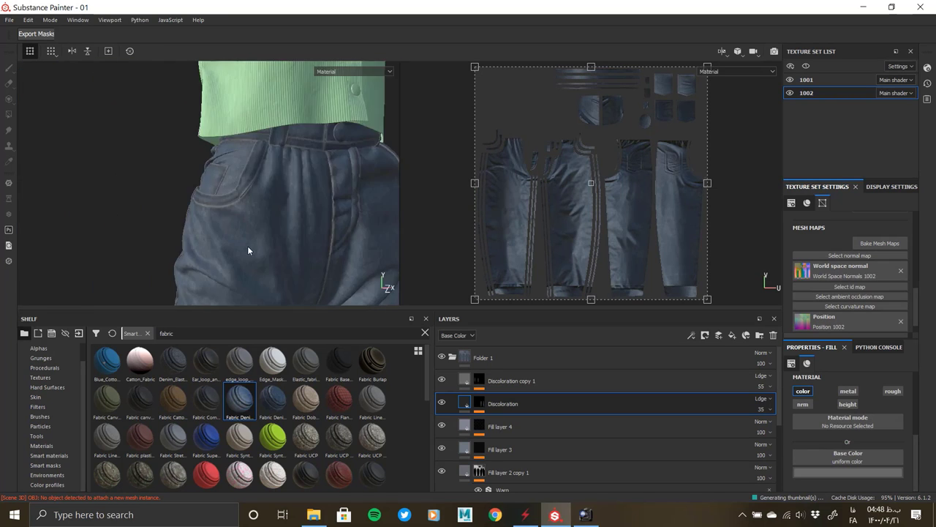
{"action": "middle_click_drag", "start_coordinate": [244, 242], "coordinate": [263, 267], "text": "alt"}
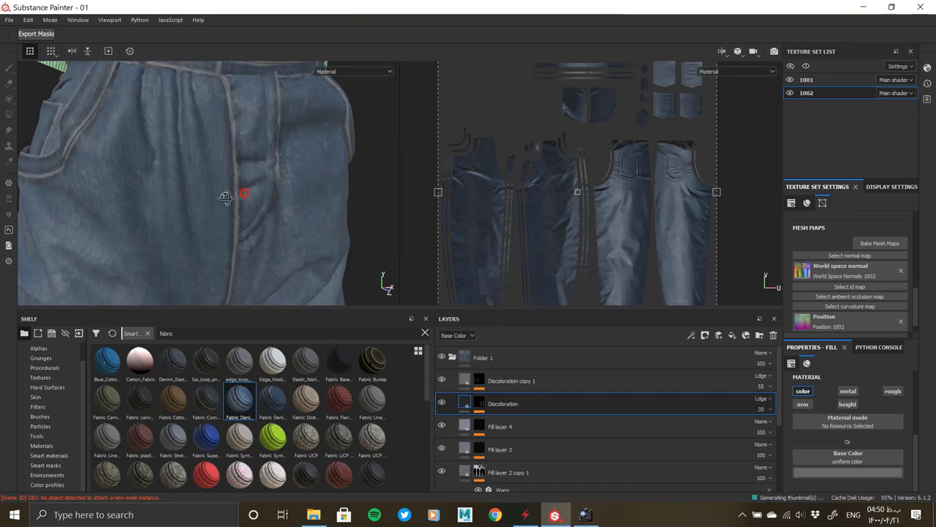
{"action": "right_click_drag", "start_coordinate": [226, 196], "coordinate": [205, 156], "text": "alt"}
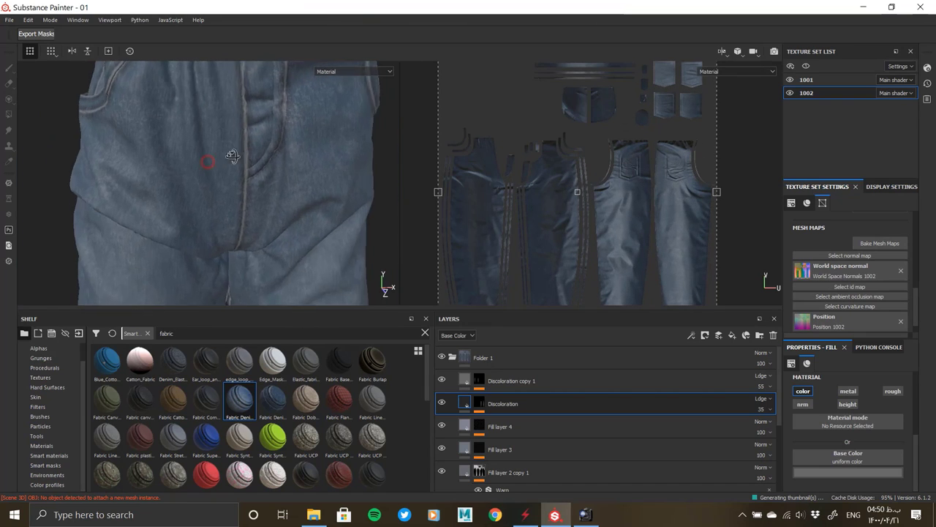
Step: Add a new Fill layer 6 above Folder 1 at the top of the stack
{"action": "left_click_drag", "start_coordinate": [591, 382], "coordinate": [504, 363]}
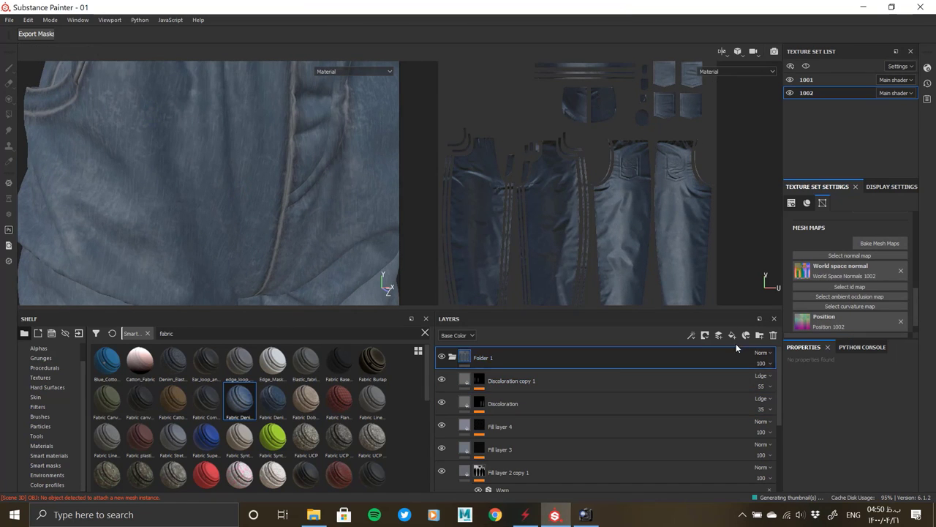
{"action": "scroll", "coordinate": [516, 416], "scroll_direction": "down", "scroll_amount": 3}
{"action": "left_click", "coordinate": [517, 415]}
{"action": "scroll", "coordinate": [516, 415], "scroll_direction": "up", "scroll_amount": 3}
{"action": "left_click", "coordinate": [531, 384]}
Step: Give Fill layer 6 a black mask with a Fill effect
{"action": "left_click", "coordinate": [718, 335]}
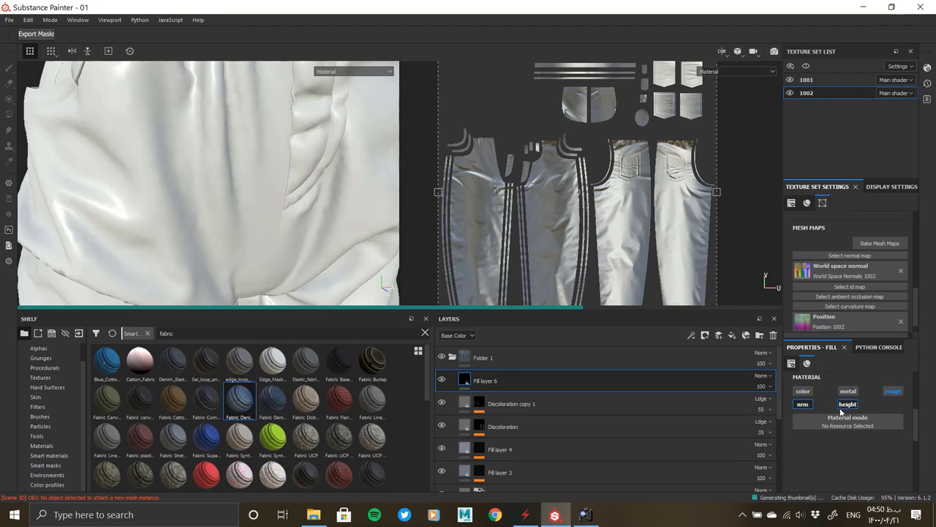
{"action": "right_click", "coordinate": [468, 379]}
{"action": "left_click", "coordinate": [508, 86]}
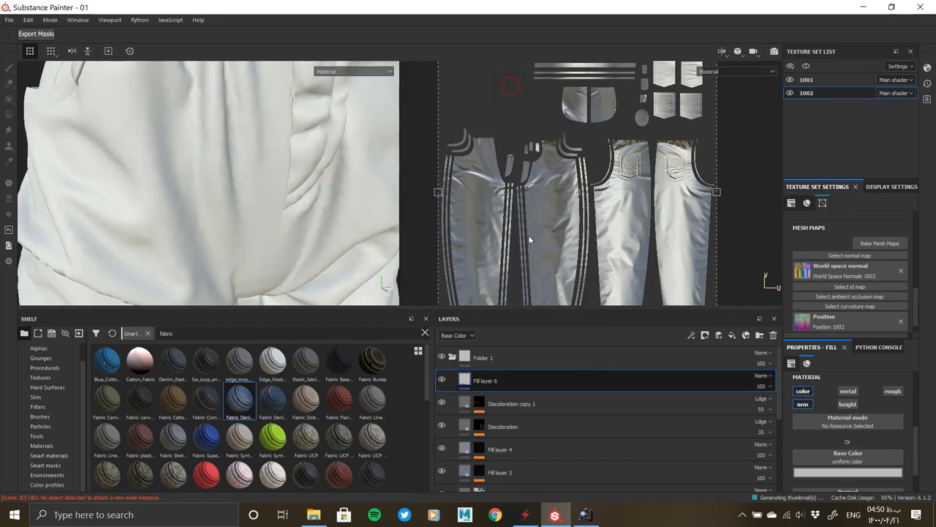
{"action": "right_click", "coordinate": [480, 379]}
{"action": "left_click", "coordinate": [512, 299]}
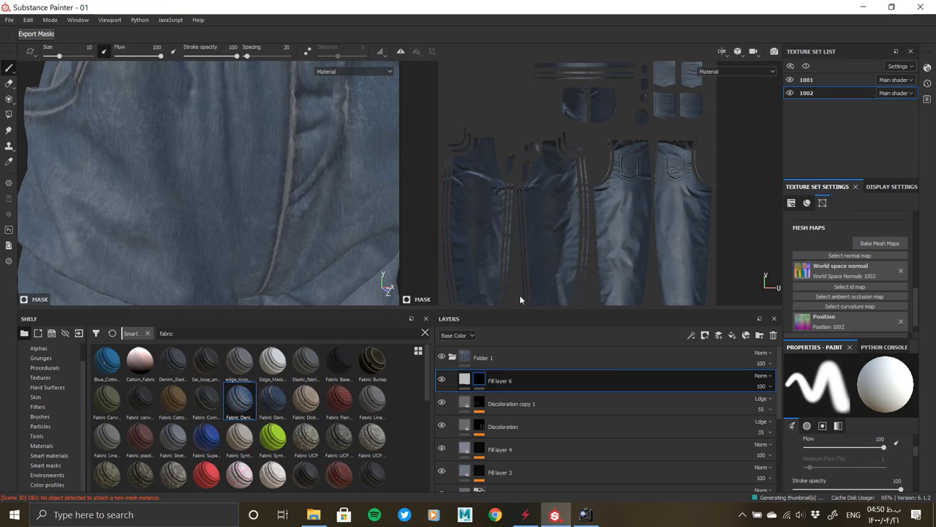
{"action": "left_click", "coordinate": [841, 391]}
Step: Set the mask fill to the Mesh 1 pattern with tiling 16 and UV scale 35
{"action": "scroll", "coordinate": [867, 355], "scroll_direction": "down", "scroll_amount": 3}
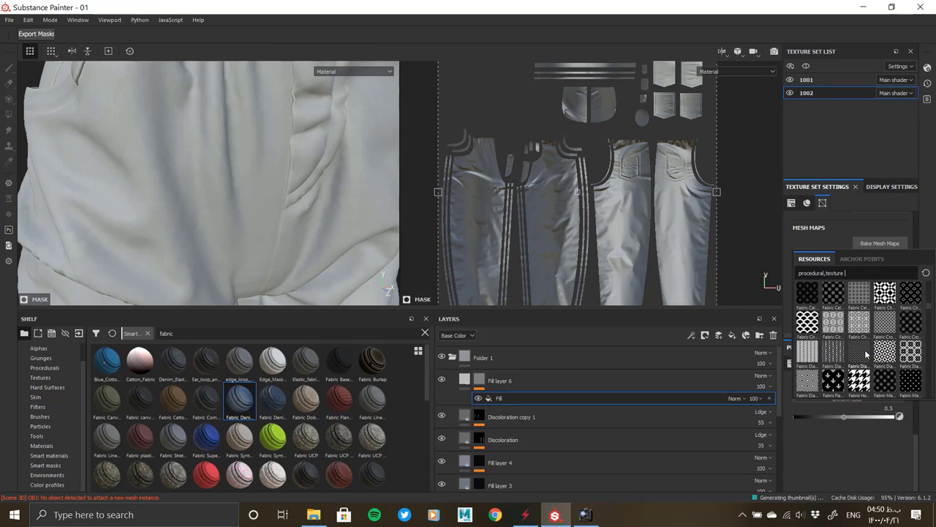
{"action": "scroll", "coordinate": [867, 355], "scroll_direction": "down", "scroll_amount": 3}
{"action": "scroll", "coordinate": [867, 354], "scroll_direction": "down", "scroll_amount": 3}
{"action": "scroll", "coordinate": [867, 355], "scroll_direction": "down", "scroll_amount": 3}
{"action": "scroll", "coordinate": [867, 354], "scroll_direction": "down", "scroll_amount": 3}
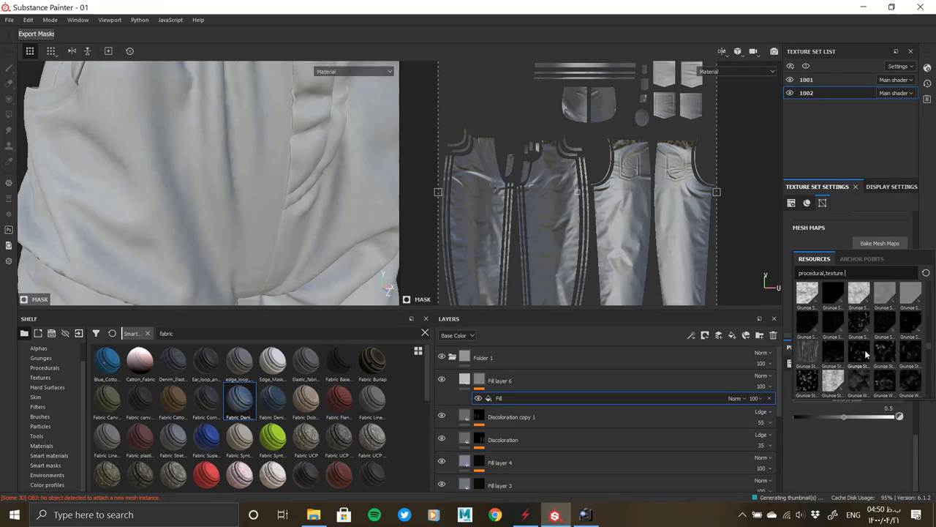
{"action": "scroll", "coordinate": [867, 354], "scroll_direction": "down", "scroll_amount": 3}
{"action": "scroll", "coordinate": [867, 355], "scroll_direction": "down", "scroll_amount": 3}
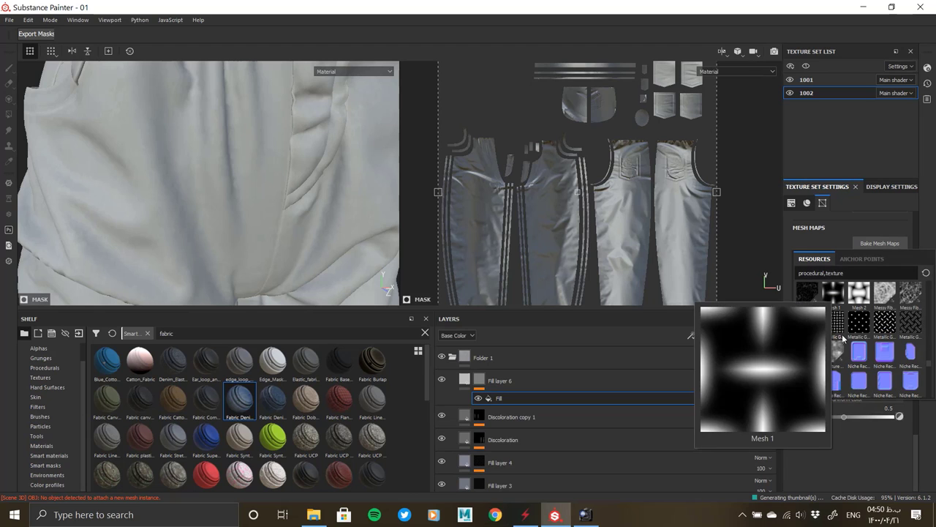
{"action": "left_click", "coordinate": [836, 296]}
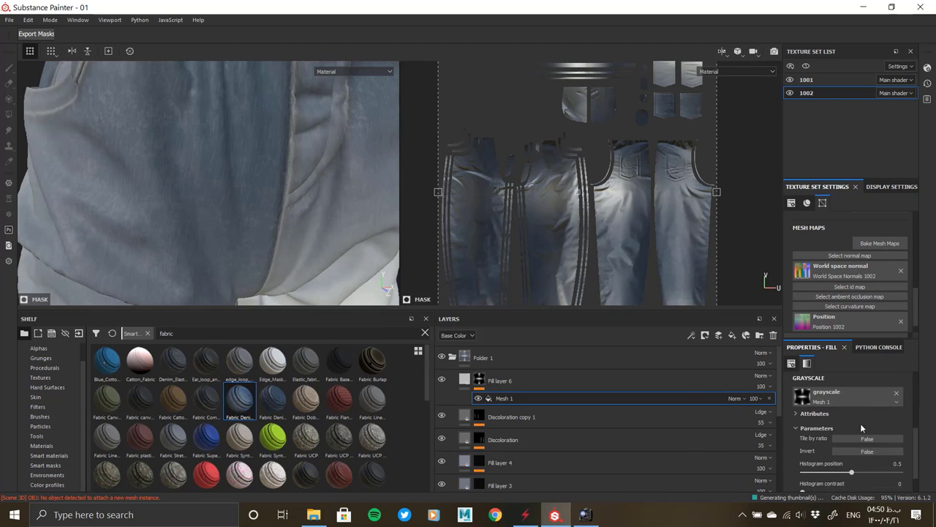
{"action": "scroll", "coordinate": [861, 423], "scroll_direction": "down", "scroll_amount": 3}
{"action": "scroll", "coordinate": [809, 475], "scroll_direction": "down", "scroll_amount": 3}
{"action": "left_click_drag", "start_coordinate": [930, 465], "coordinate": [933, 466]}
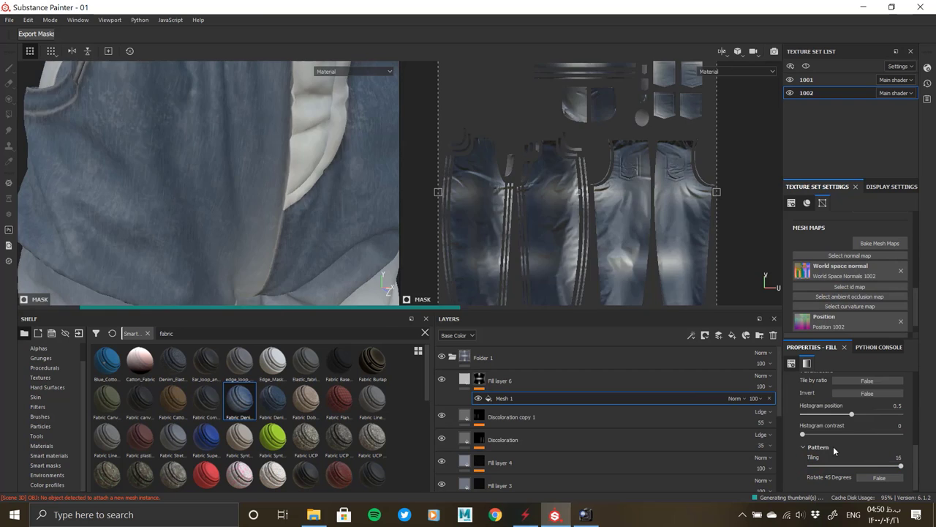
{"action": "scroll", "coordinate": [838, 443], "scroll_direction": "up", "scroll_amount": 4}
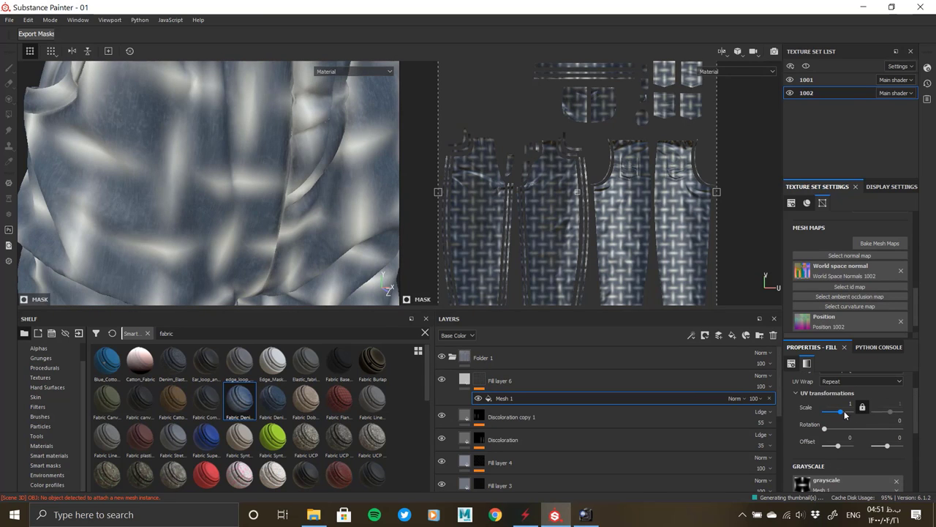
{"action": "left_click_drag", "start_coordinate": [825, 413], "coordinate": [845, 412]}
{"action": "mouse_move", "coordinate": [267, 247]}
{"action": "right_mouse_down", "text": "alt"}
{"action": "mouse_move", "coordinate": [240, 163]}
{"action": "mouse_move", "coordinate": [93, 163]}
{"action": "mouse_move", "coordinate": [230, 207]}
{"action": "mouse_move", "coordinate": [293, 253]}
{"action": "right_mouse_up", "text": "alt"}
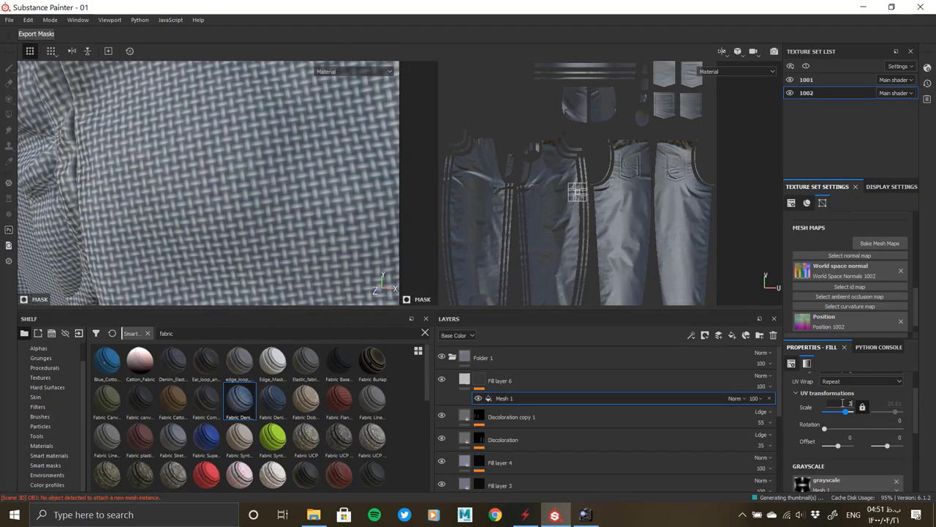
{"action": "type", "text": "5"}
Step: Add an empty filter above the Mesh 1 mask fill
{"action": "mouse_move", "coordinate": [328, 288]}
{"action": "right_mouse_down", "text": "alt"}
{"action": "mouse_move", "coordinate": [192, 131]}
{"action": "mouse_move", "coordinate": [188, 204]}
{"action": "mouse_move", "coordinate": [205, 194]}
{"action": "mouse_move", "coordinate": [270, 278]}
{"action": "mouse_move", "coordinate": [286, 246]}
{"action": "mouse_move", "coordinate": [248, 217]}
{"action": "right_mouse_up", "text": "alt"}
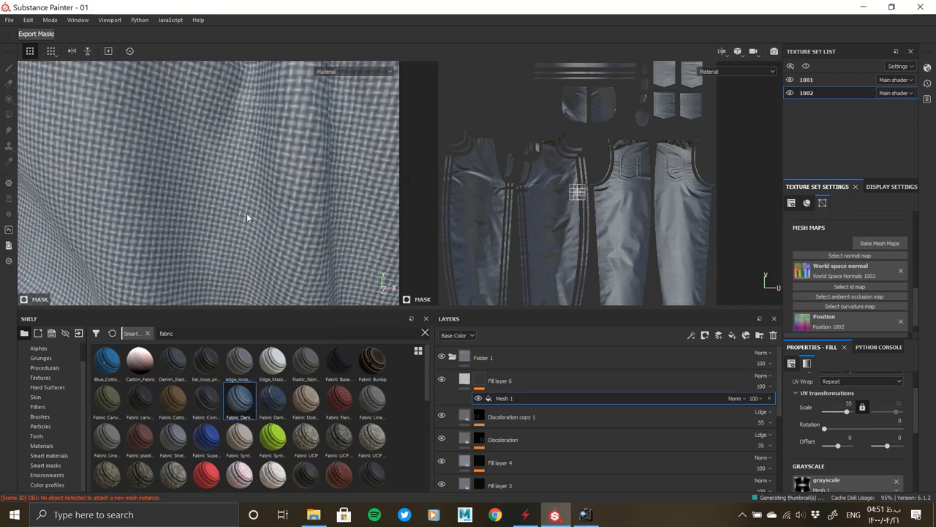
{"action": "right_click", "coordinate": [537, 400]}
{"action": "left_click", "coordinate": [578, 500]}
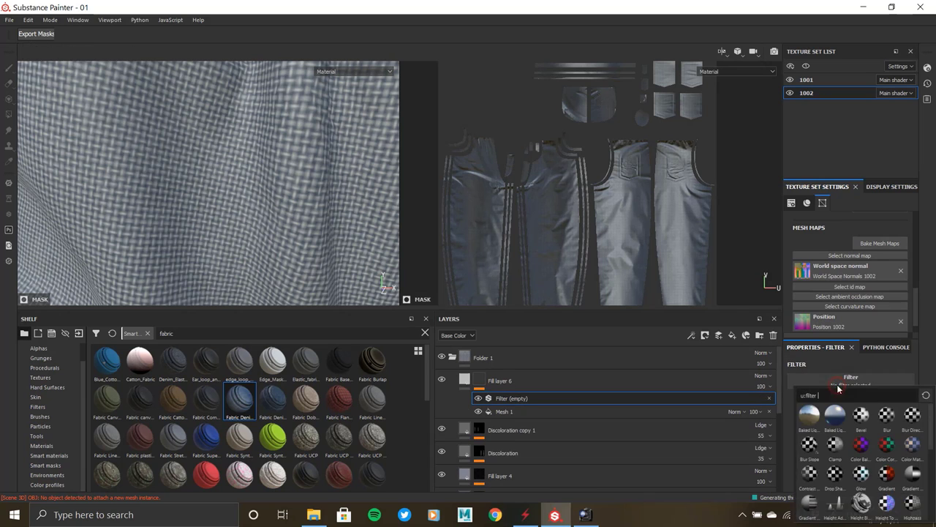
Step: Make the filter a Warp with intensity 0.14
{"action": "left_click", "coordinate": [892, 488]}
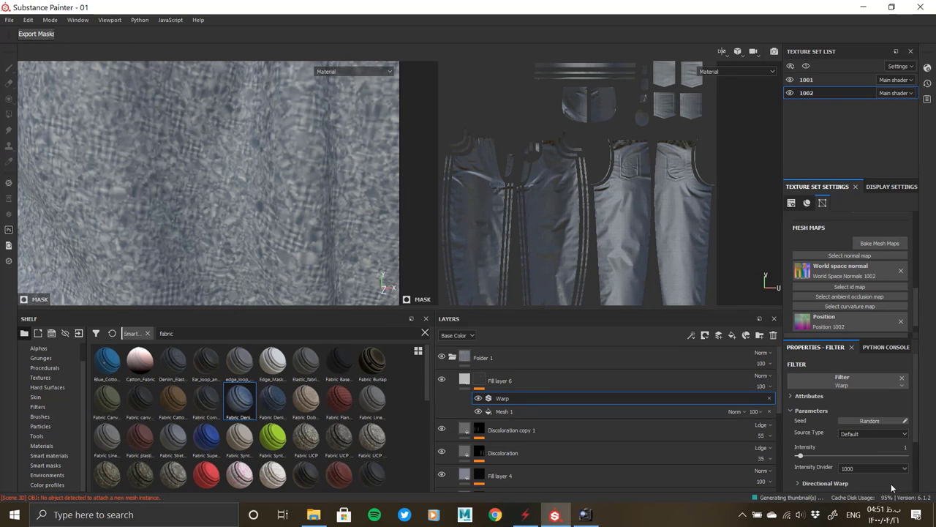
{"action": "left_click", "coordinate": [798, 455]}
{"action": "scroll", "coordinate": [264, 208], "scroll_direction": "down", "scroll_amount": 5}
Step: Sample a blue-grey base colour for Fill layer 6, trying Fill layer 2's colour
{"action": "left_click", "coordinate": [501, 380]}
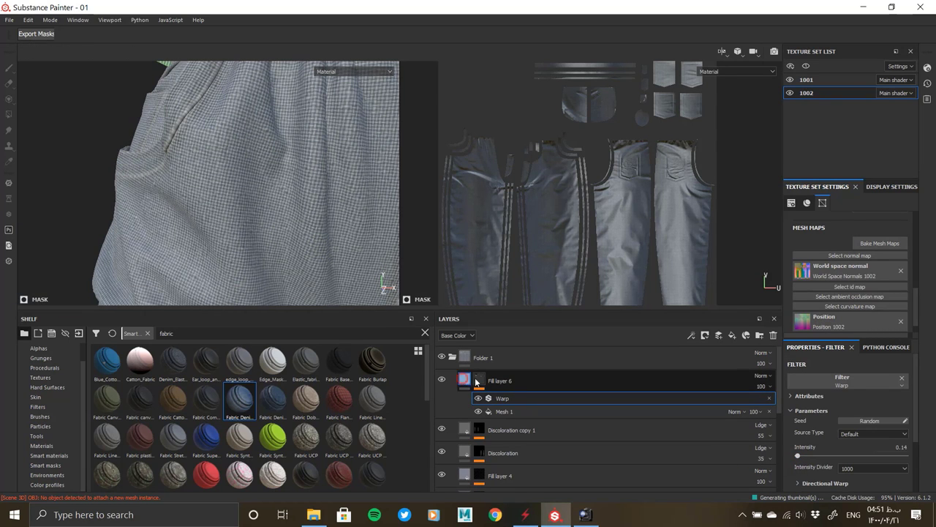
{"action": "left_click", "coordinate": [816, 459]}
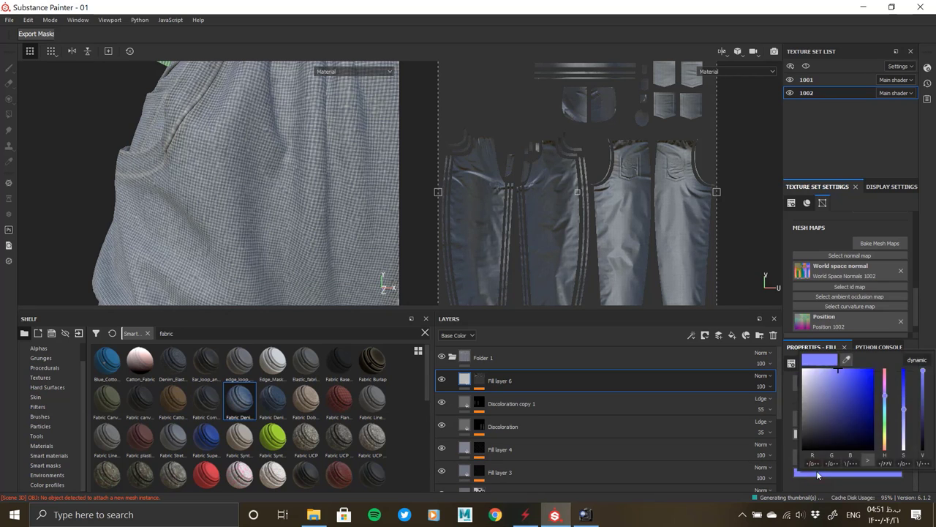
{"action": "scroll", "coordinate": [827, 459], "scroll_direction": "up", "scroll_amount": 3}
{"action": "scroll", "coordinate": [827, 460], "scroll_direction": "down", "scroll_amount": 2}
{"action": "left_click", "coordinate": [827, 459]}
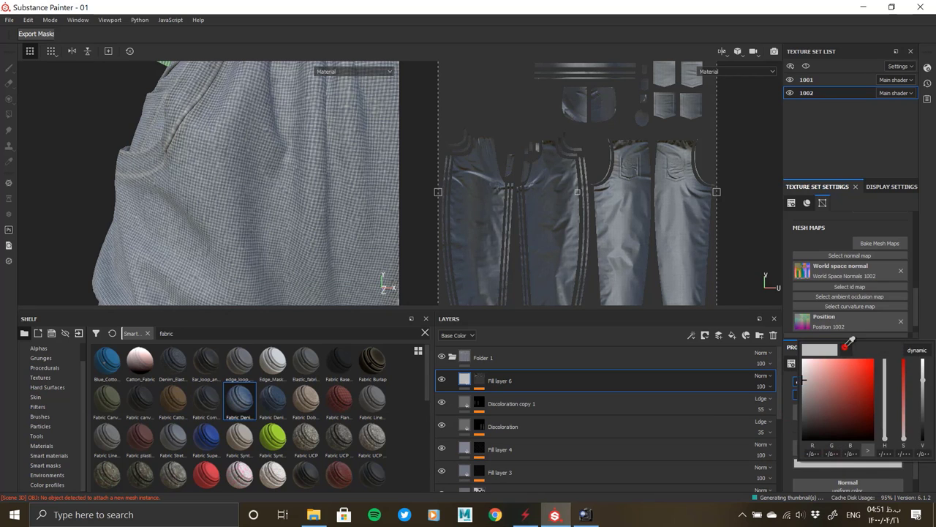
{"action": "left_click", "coordinate": [466, 443]}
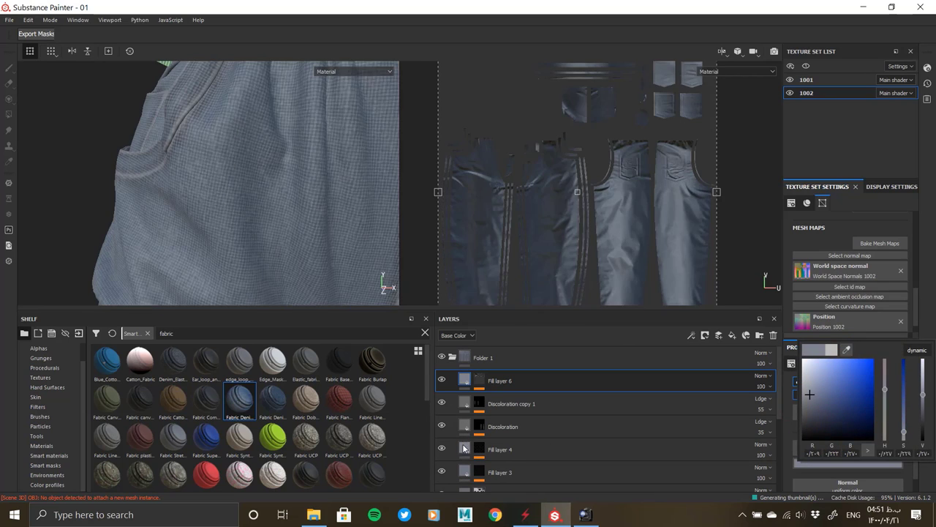
{"action": "left_click_drag", "start_coordinate": [779, 412], "coordinate": [773, 463]}
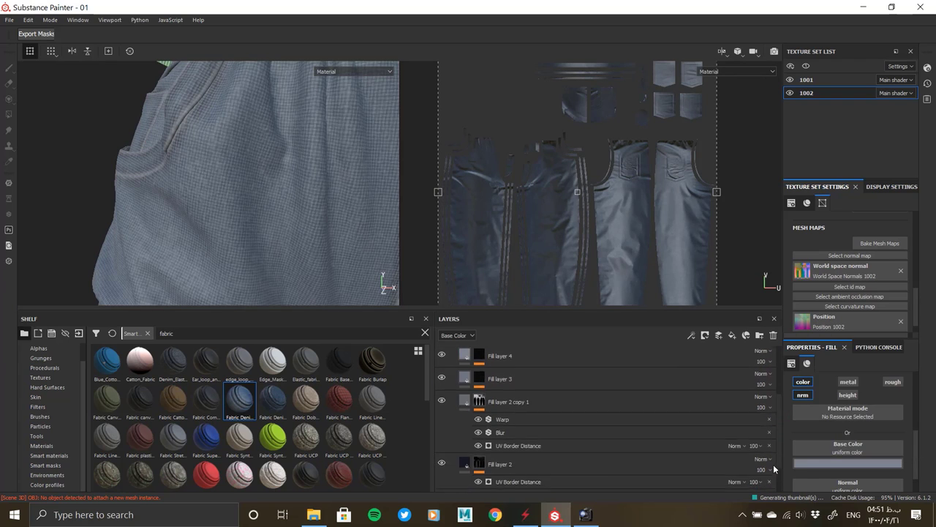
{"action": "left_click", "coordinate": [824, 471]}
{"action": "left_click", "coordinate": [846, 349]}
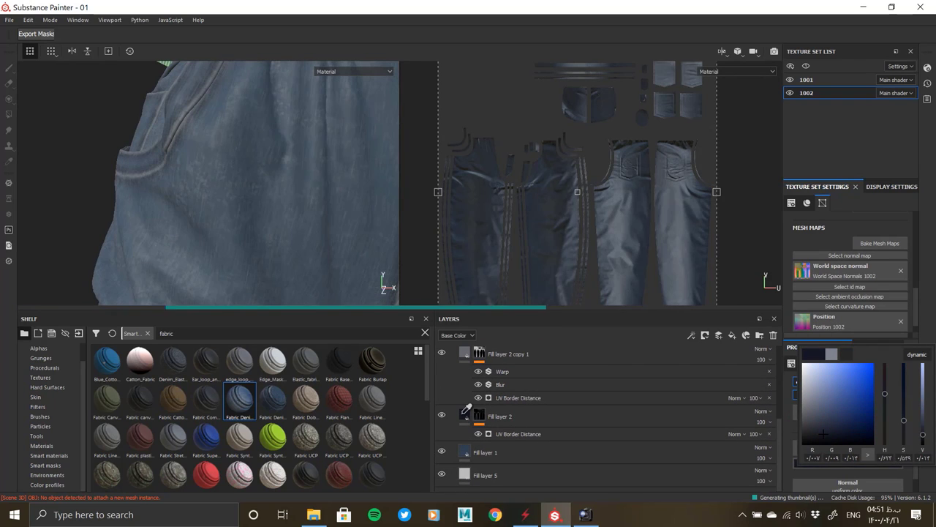
Step: Brighten Fill layer 6's base colour to a pale blue, comparing against the denim reference photo
{"action": "scroll", "coordinate": [282, 167], "scroll_direction": "up", "scroll_amount": 5}
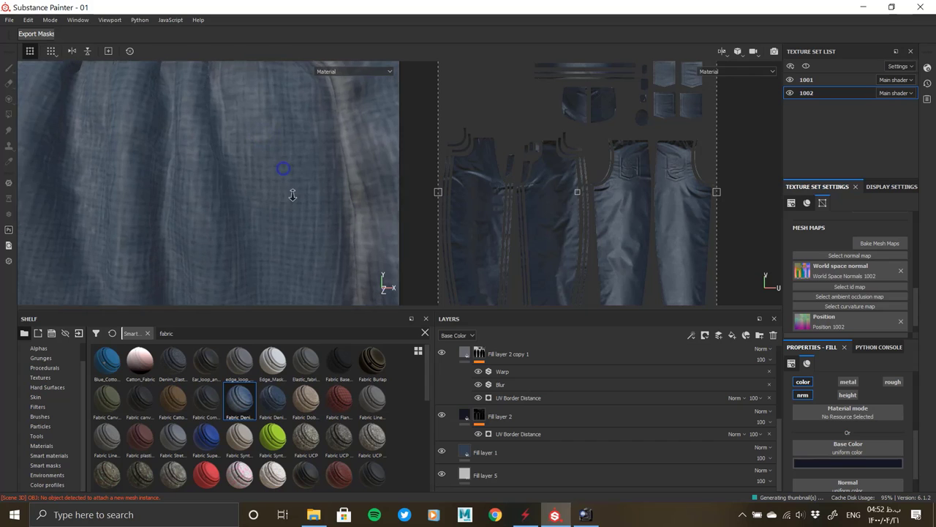
{"action": "scroll", "coordinate": [500, 353], "scroll_direction": "up", "scroll_amount": 5}
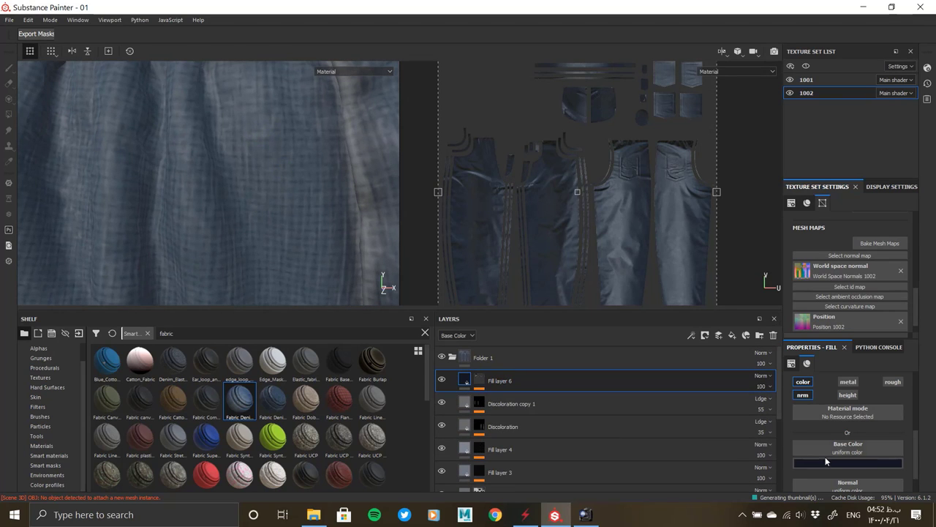
{"action": "left_click", "coordinate": [848, 462]}
{"action": "left_click_drag", "start_coordinate": [927, 423], "coordinate": [922, 376]}
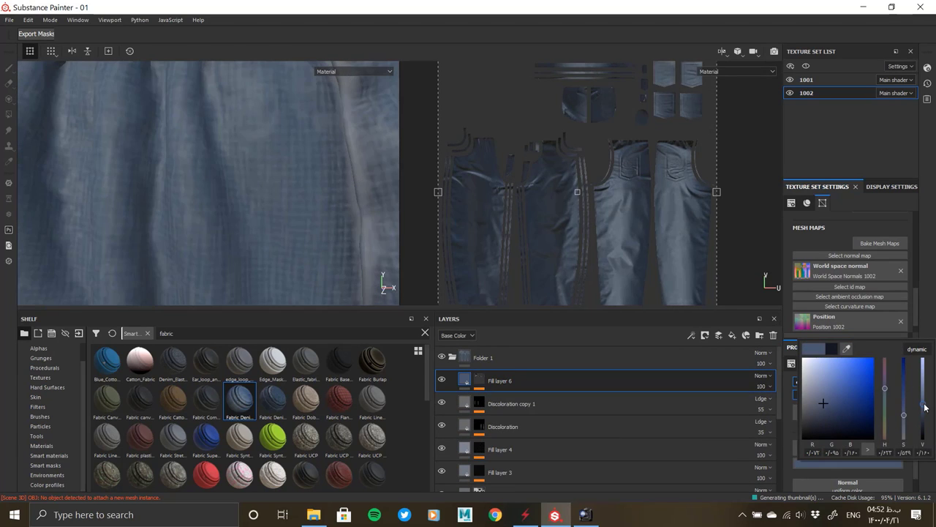
{"action": "key", "text": "alt+Tab"}
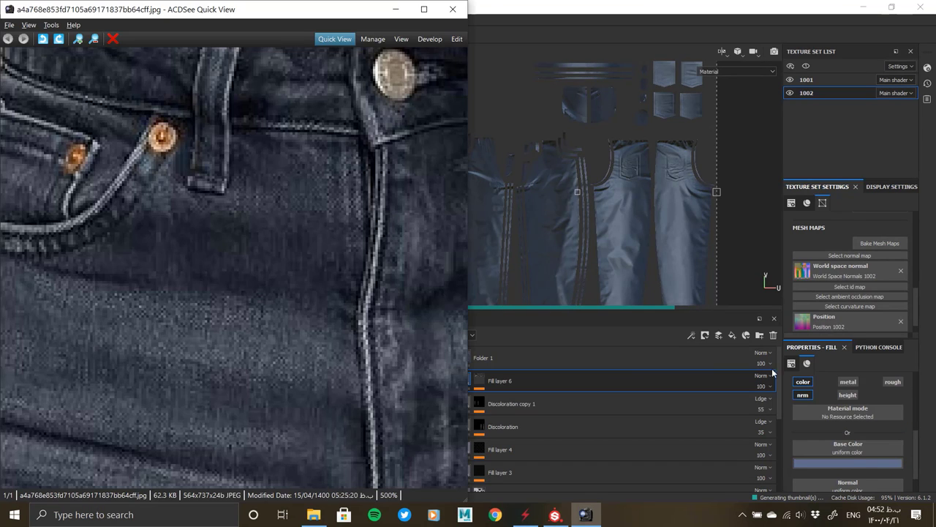
{"action": "key", "text": "alt+Tab"}
{"action": "left_click", "coordinate": [848, 462]}
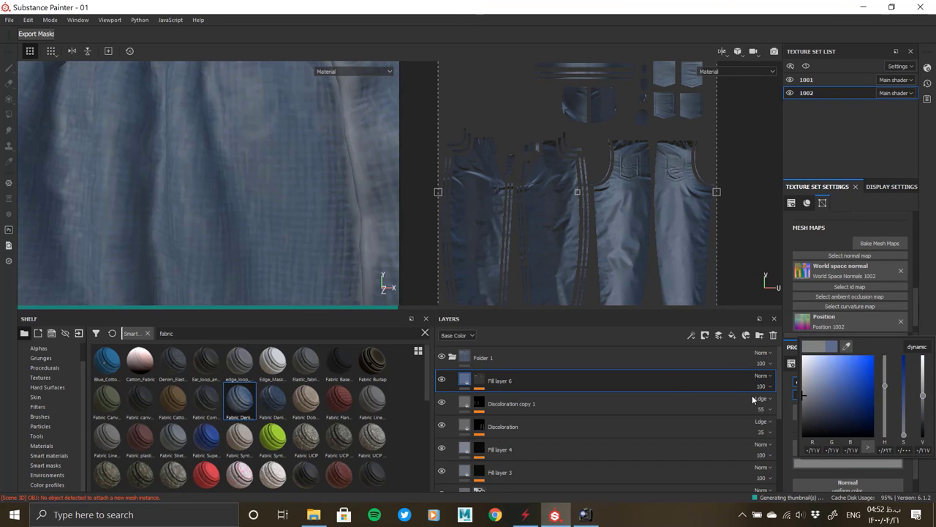
Step: Desaturate Fill layer 6's base colour toward grey-blue and orbit around the fabric
{"action": "mouse_move", "coordinate": [832, 423]}
{"action": "left_mouse_down"}
{"action": "mouse_move", "coordinate": [754, 399]}
{"action": "mouse_move", "coordinate": [748, 407]}
{"action": "left_mouse_up"}
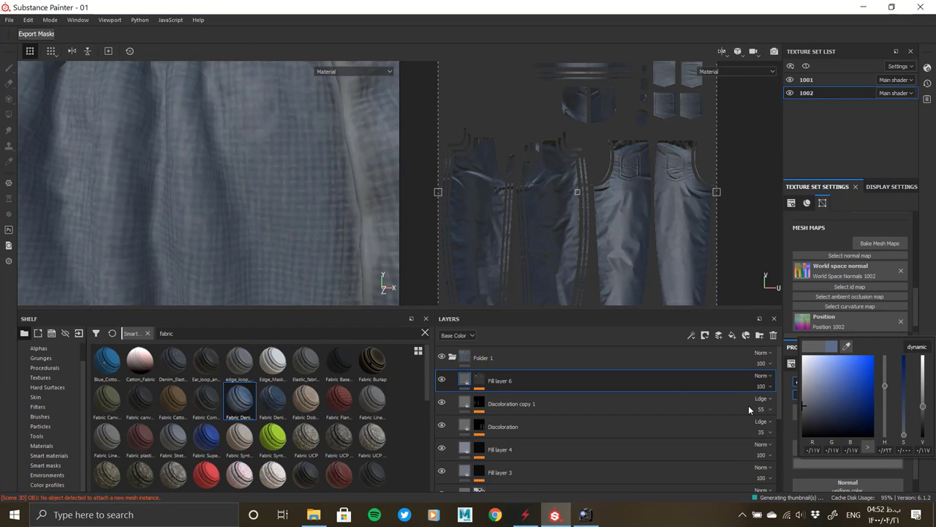
{"action": "mouse_move", "coordinate": [96, 201]}
{"action": "left_mouse_down", "text": "alt"}
{"action": "mouse_move", "coordinate": [301, 292]}
{"action": "mouse_move", "coordinate": [286, 217]}
{"action": "mouse_move", "coordinate": [146, 203]}
{"action": "mouse_move", "coordinate": [244, 180]}
{"action": "mouse_move", "coordinate": [244, 163]}
{"action": "left_mouse_up", "text": "alt"}
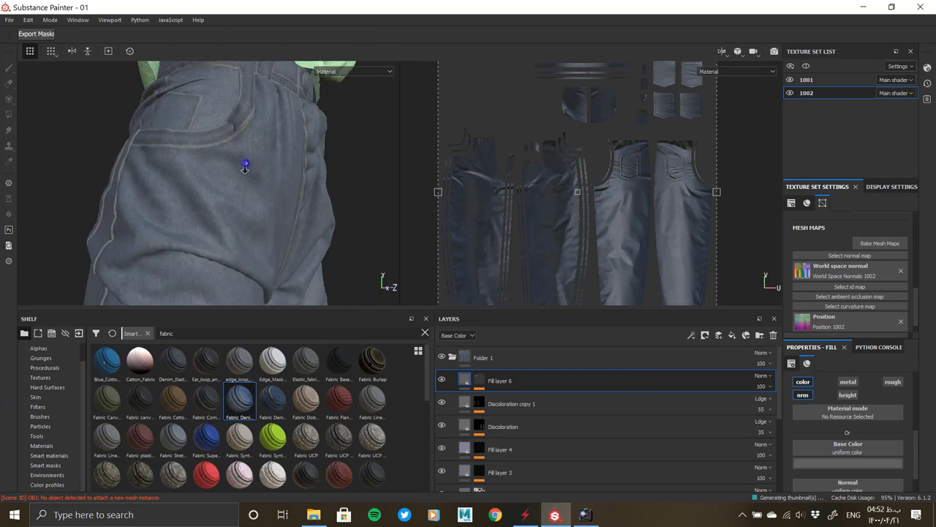
{"action": "scroll", "coordinate": [232, 200], "scroll_direction": "up", "scroll_amount": 3}
{"action": "scroll", "coordinate": [232, 200], "scroll_direction": "up", "scroll_amount": 3}
Step: Raise Fill layer 6's height to 0.0680 and inspect the embossed mesh close-up
{"action": "left_click", "coordinate": [479, 380]}
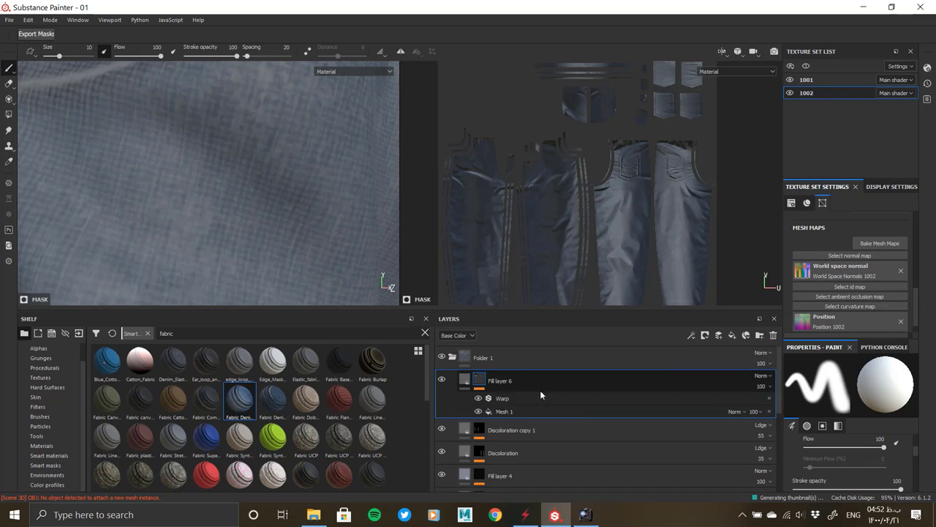
{"action": "left_click", "coordinate": [541, 381]}
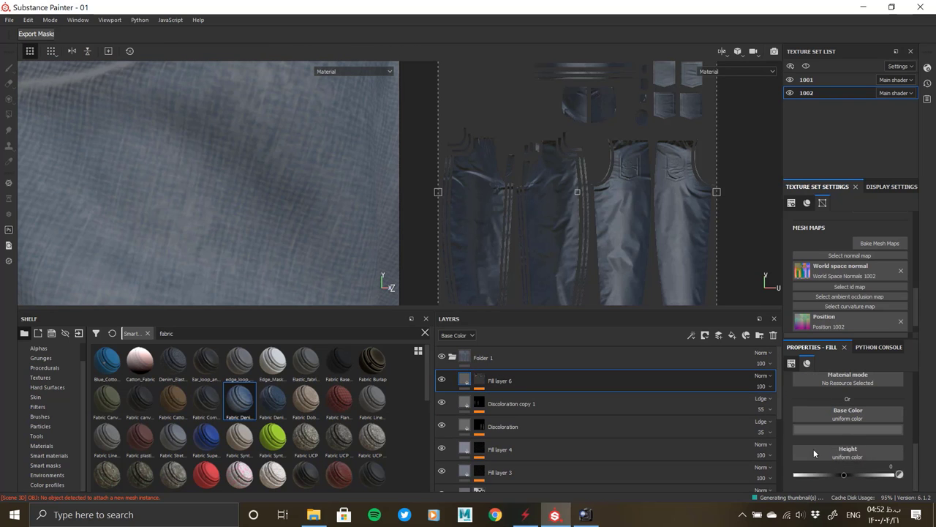
{"action": "left_click", "coordinate": [848, 478]}
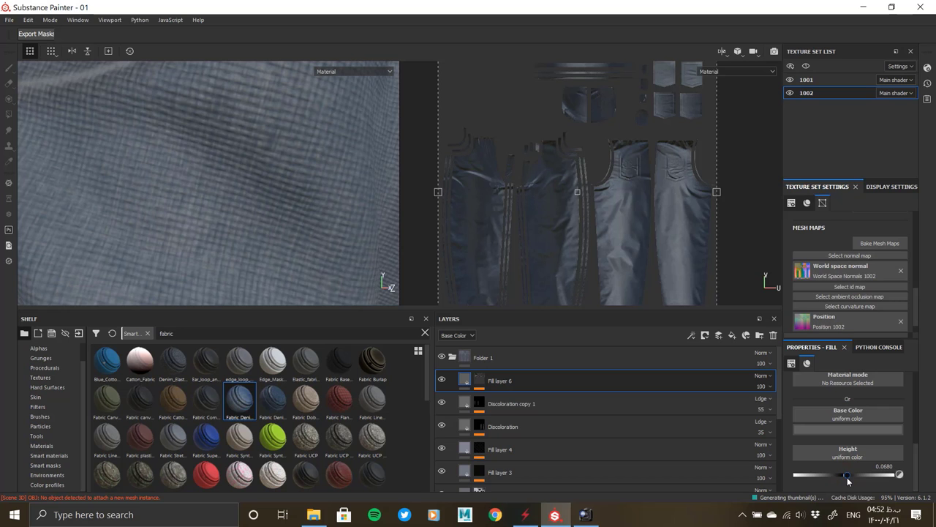
{"action": "scroll", "coordinate": [151, 203], "scroll_direction": "down", "scroll_amount": 3}
{"action": "scroll", "coordinate": [119, 226], "scroll_direction": "up", "scroll_amount": 3}
{"action": "mouse_move", "coordinate": [120, 226]}
{"action": "left_mouse_down", "text": "alt"}
{"action": "mouse_move", "coordinate": [364, 274]}
{"action": "mouse_move", "coordinate": [162, 138]}
{"action": "mouse_move", "coordinate": [266, 156]}
{"action": "left_mouse_up", "text": "alt"}
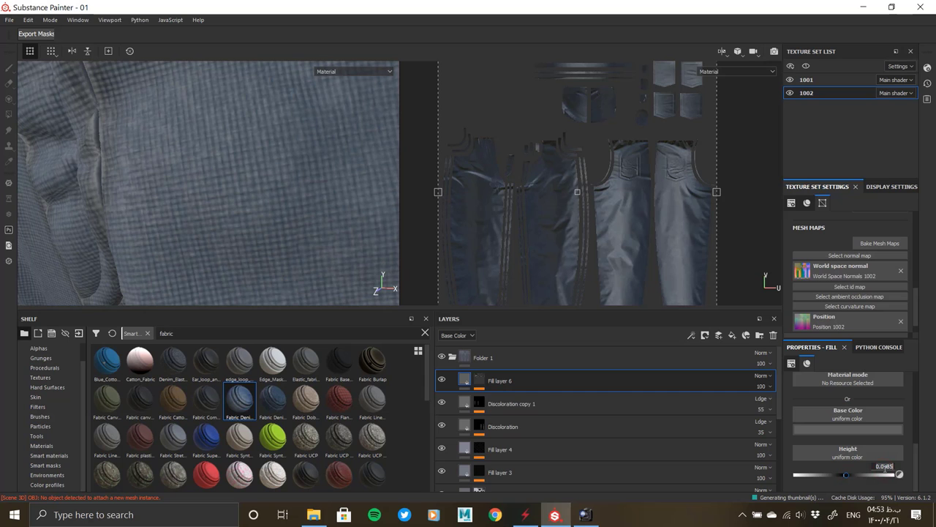
Step: Orbit and zoom around the jeans to inspect the denim, rolled cuffs and back pocket
{"action": "scroll", "coordinate": [64, 149], "scroll_direction": "down", "scroll_amount": 3}
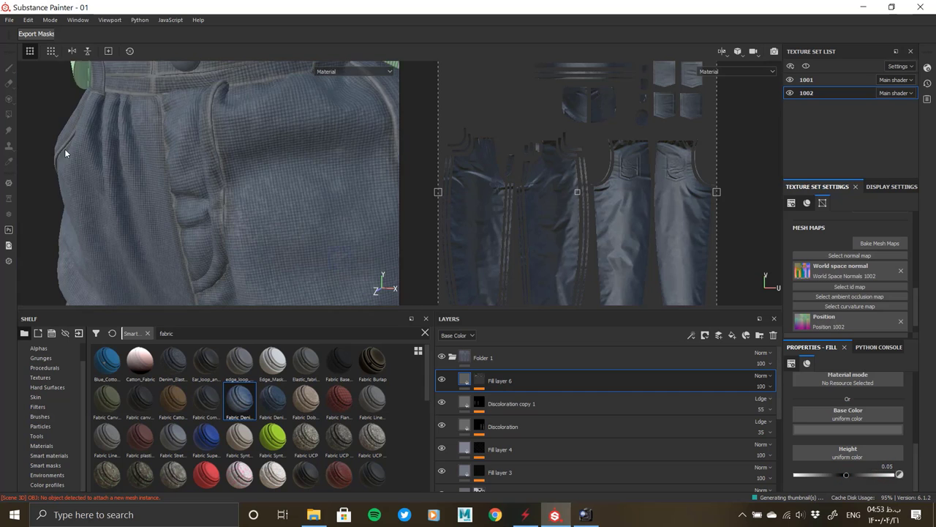
{"action": "mouse_move", "coordinate": [64, 149]}
{"action": "left_mouse_down", "text": "alt"}
{"action": "mouse_move", "coordinate": [136, 180]}
{"action": "mouse_move", "coordinate": [274, 191]}
{"action": "left_mouse_up", "text": "alt"}
{"action": "mouse_move", "coordinate": [274, 192]}
{"action": "right_mouse_down", "text": "alt"}
{"action": "mouse_move", "coordinate": [267, 237]}
{"action": "mouse_move", "coordinate": [266, 139]}
{"action": "mouse_move", "coordinate": [266, 181]}
{"action": "right_mouse_up", "text": "alt"}
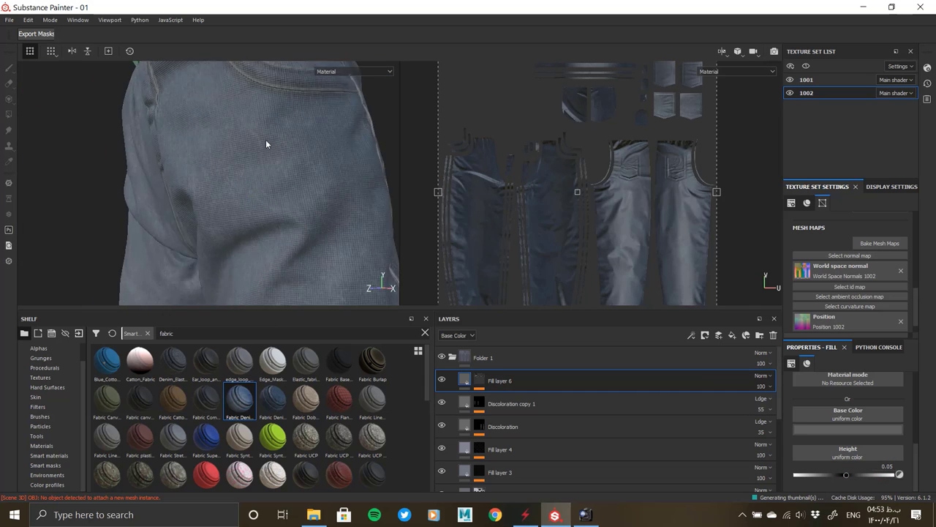
{"action": "mouse_move", "coordinate": [267, 181]}
{"action": "left_mouse_down", "text": "alt"}
{"action": "mouse_move", "coordinate": [271, 174]}
{"action": "mouse_move", "coordinate": [154, 215]}
{"action": "left_mouse_up", "text": "alt"}
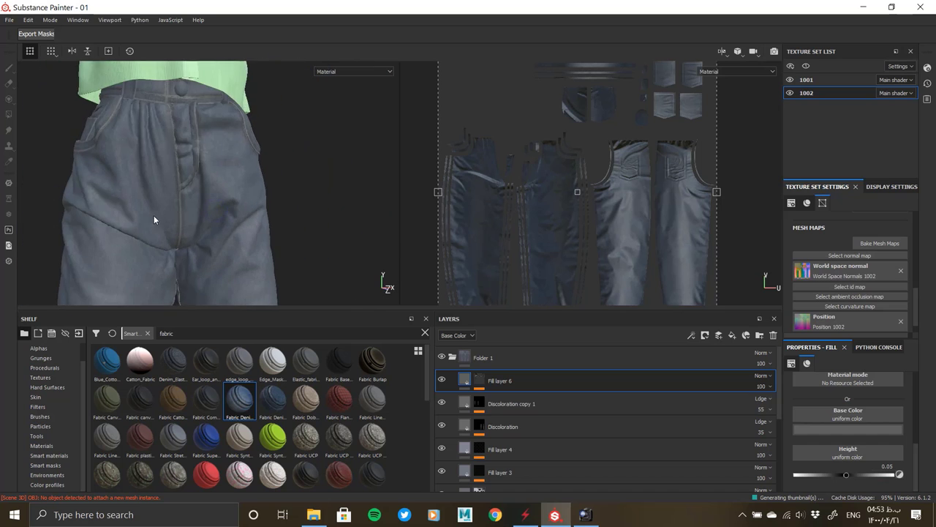
{"action": "middle_click_drag", "start_coordinate": [154, 215], "coordinate": [245, 125], "text": "alt"}
{"action": "mouse_move", "coordinate": [289, 245]}
{"action": "left_mouse_down", "text": "alt"}
{"action": "mouse_move", "coordinate": [296, 227]}
{"action": "mouse_move", "coordinate": [231, 228]}
{"action": "left_mouse_up", "text": "alt"}
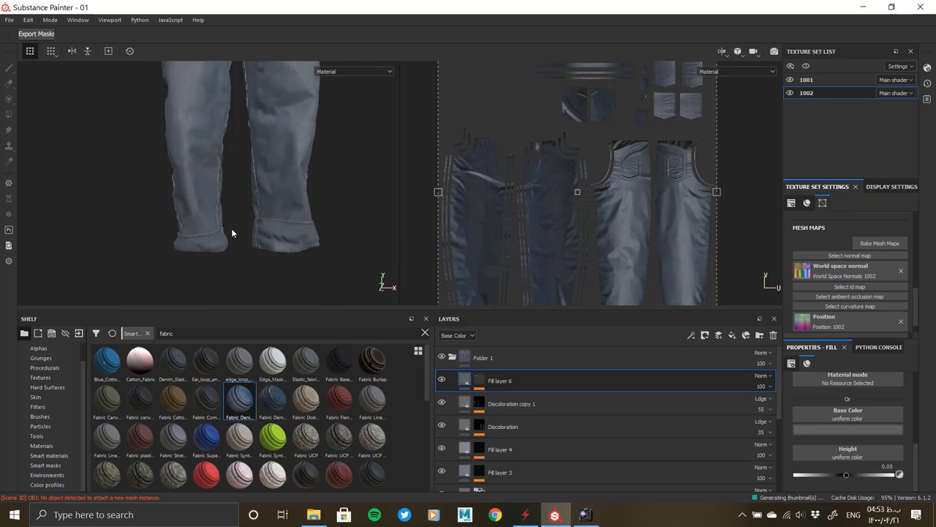
{"action": "right_click_drag", "start_coordinate": [232, 228], "coordinate": [336, 320], "text": "alt"}
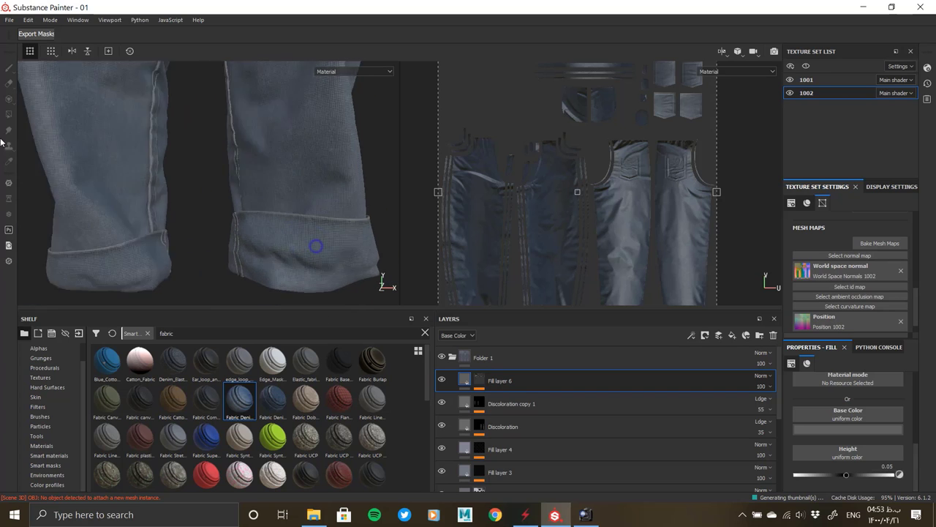
{"action": "scroll", "coordinate": [292, 234], "scroll_direction": "down", "scroll_amount": 5}
{"action": "mouse_move", "coordinate": [254, 210]}
{"action": "right_mouse_down", "text": "alt"}
{"action": "mouse_move", "coordinate": [296, 251]}
{"action": "mouse_move", "coordinate": [236, 190]}
{"action": "right_mouse_up", "text": "alt"}
{"action": "mouse_move", "coordinate": [236, 191]}
{"action": "left_mouse_down", "text": "alt"}
{"action": "mouse_move", "coordinate": [197, 233]}
{"action": "mouse_move", "coordinate": [314, 198]}
{"action": "mouse_move", "coordinate": [341, 215]}
{"action": "left_mouse_up", "text": "alt"}
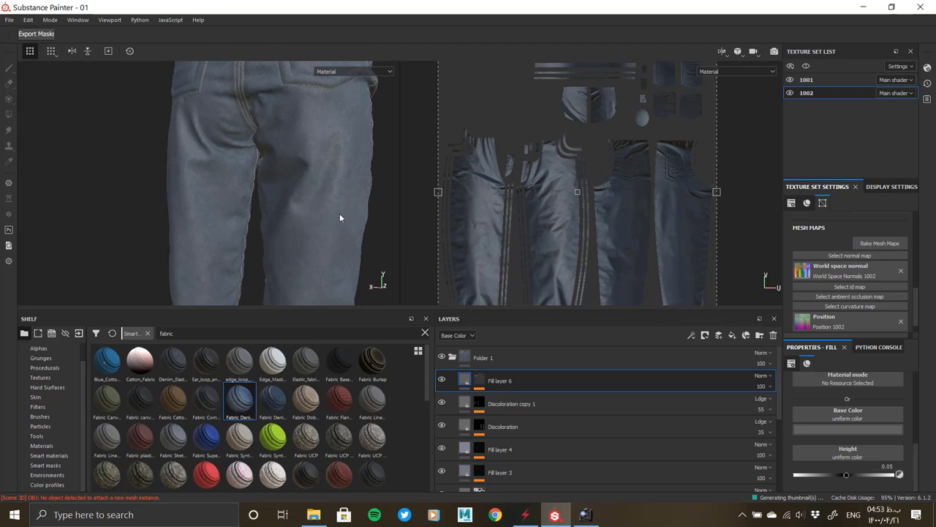
Step: Inspect the Discoloration copy 1 and Discoloration layers against the front of the pants
{"action": "left_click", "coordinate": [475, 407]}
{"action": "left_click", "coordinate": [468, 406]}
{"action": "left_click", "coordinate": [848, 430]}
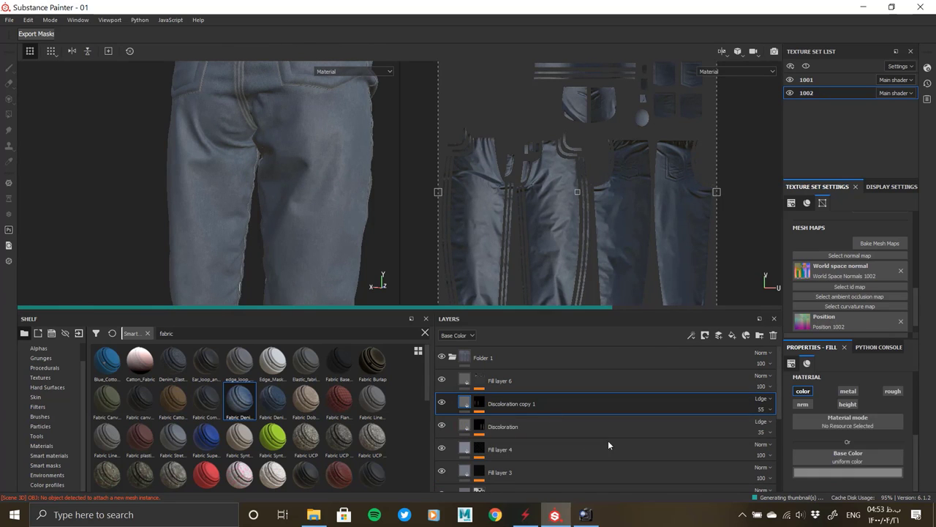
{"action": "left_click", "coordinate": [577, 431]}
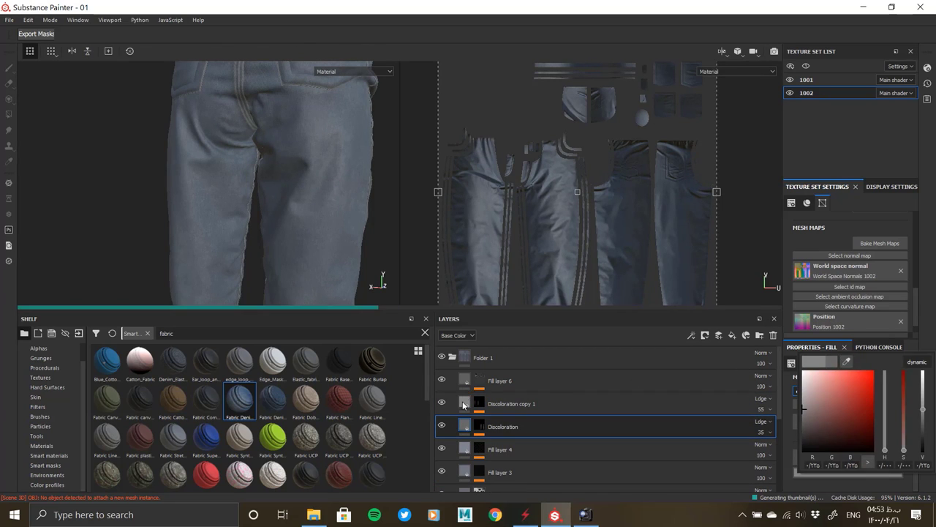
{"action": "left_click_drag", "start_coordinate": [98, 196], "coordinate": [264, 219], "text": "alt"}
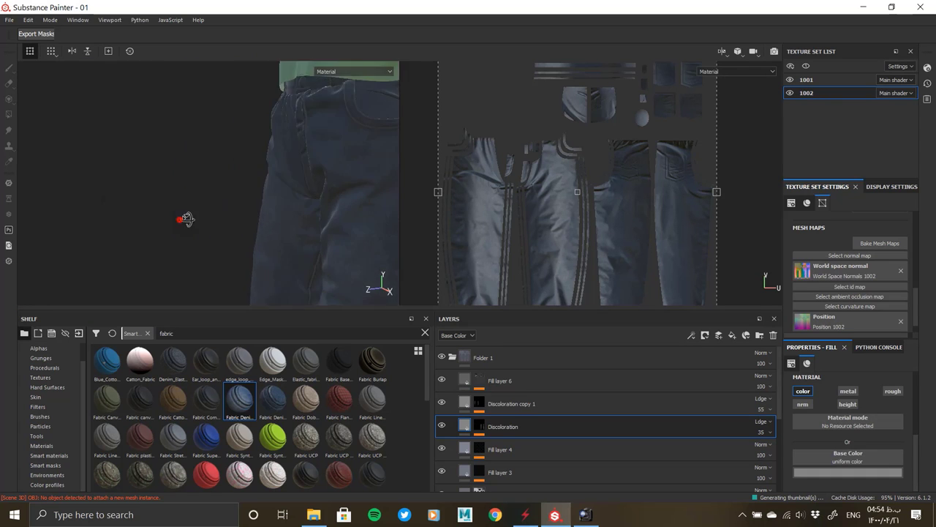
{"action": "right_click_drag", "start_coordinate": [264, 219], "coordinate": [315, 240], "text": "shift"}
{"action": "scroll", "coordinate": [328, 183], "scroll_direction": "up", "scroll_amount": 3}
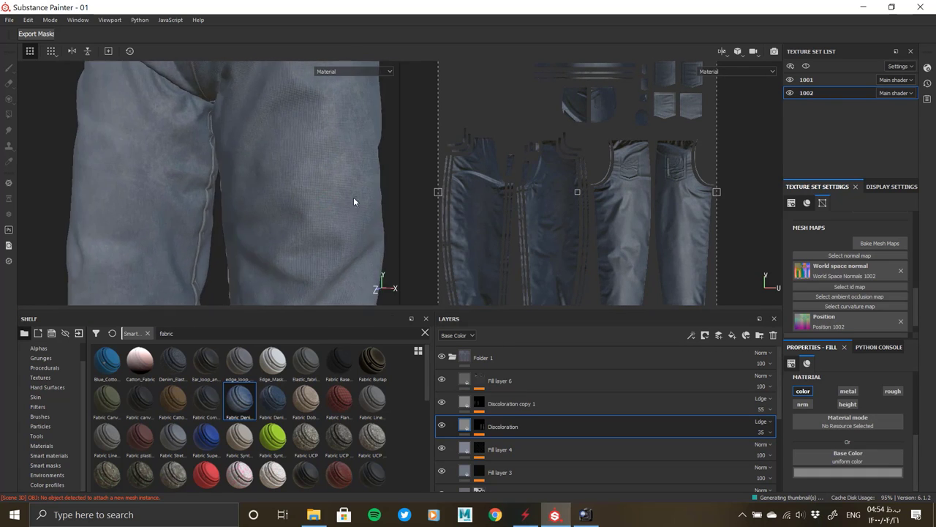
{"action": "left_click_drag", "start_coordinate": [353, 197], "coordinate": [293, 231], "text": "alt"}
{"action": "scroll", "coordinate": [462, 421], "scroll_direction": "down", "scroll_amount": 1}
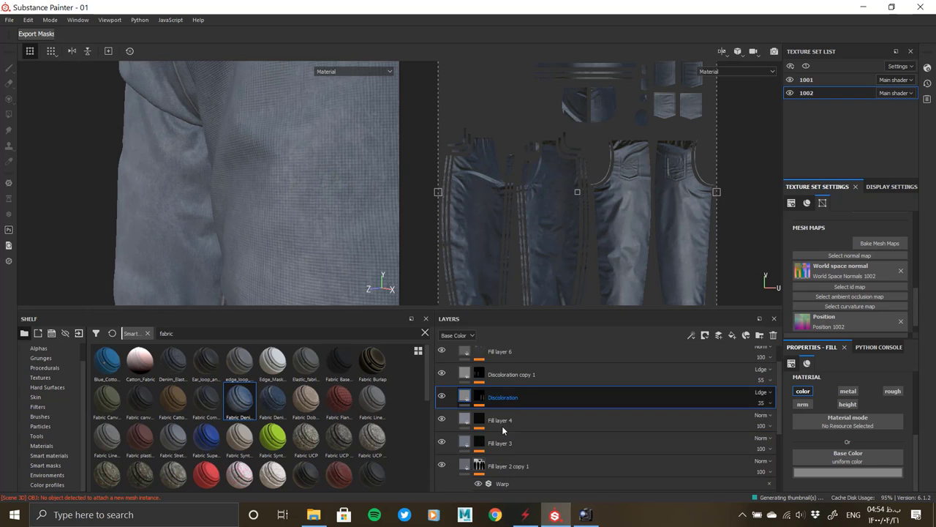
Step: Raise Fill layer 4's roughness from 0.3 to about 0.54, then press Ctrl+G
{"action": "left_click", "coordinate": [463, 420]}
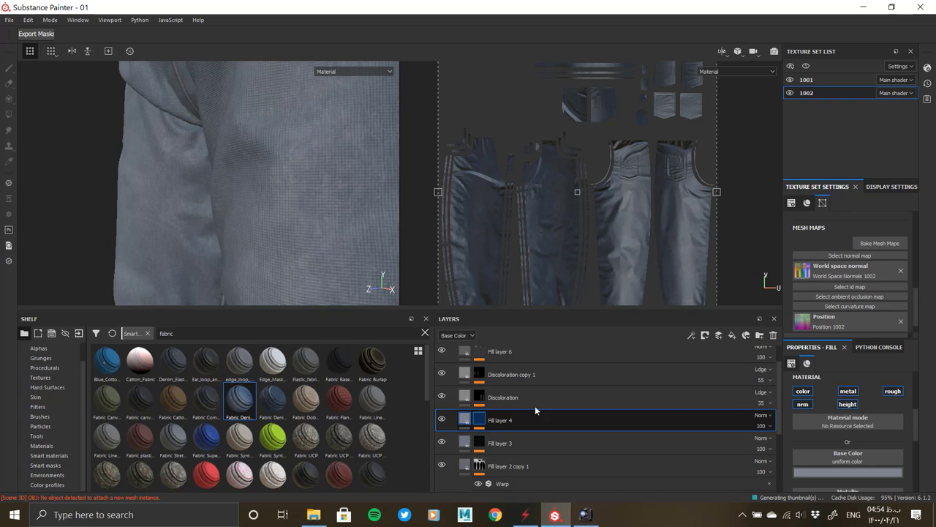
{"action": "left_click", "coordinate": [479, 420], "text": "alt"}
{"action": "left_click", "coordinate": [465, 420]}
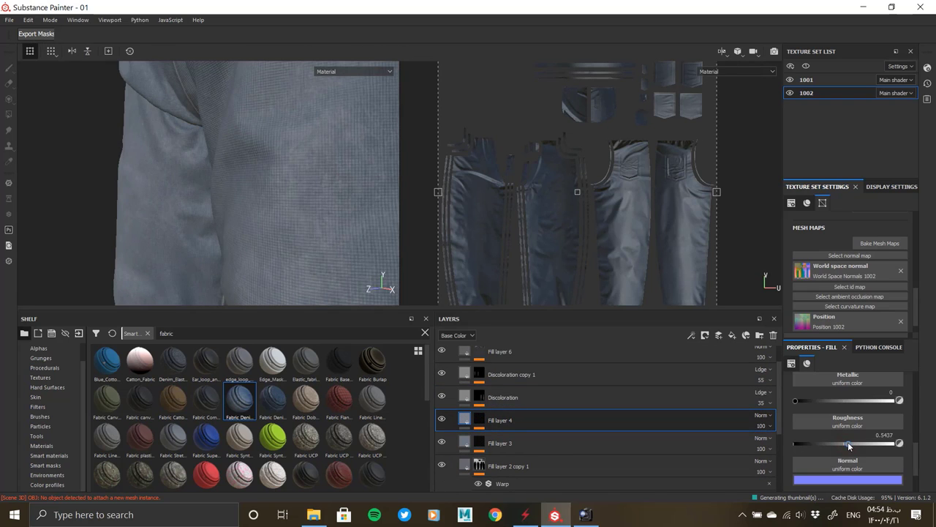
{"action": "scroll", "coordinate": [859, 444], "scroll_direction": "down", "scroll_amount": 3}
{"action": "scroll", "coordinate": [849, 441], "scroll_direction": "down", "scroll_amount": 3}
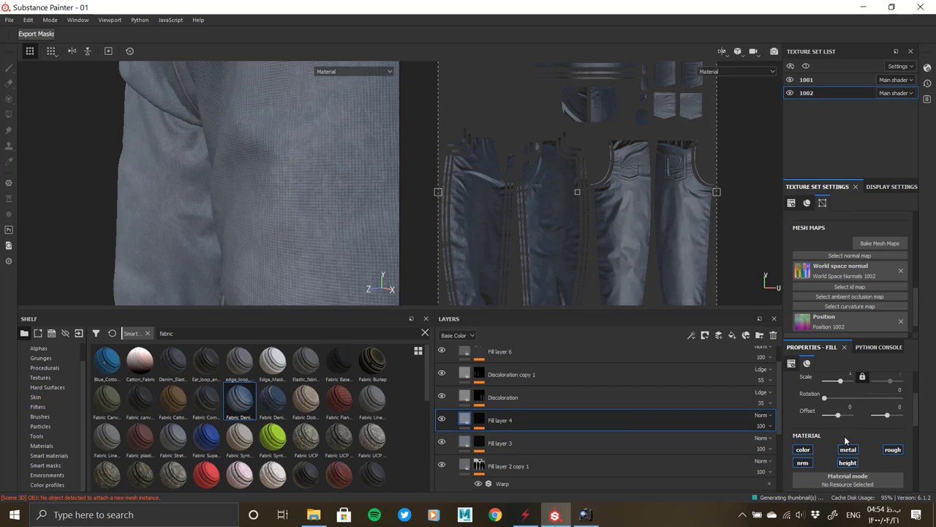
{"action": "scroll", "coordinate": [261, 249], "scroll_direction": "down", "scroll_amount": 2}
{"action": "scroll", "coordinate": [252, 219], "scroll_direction": "down", "scroll_amount": 2}
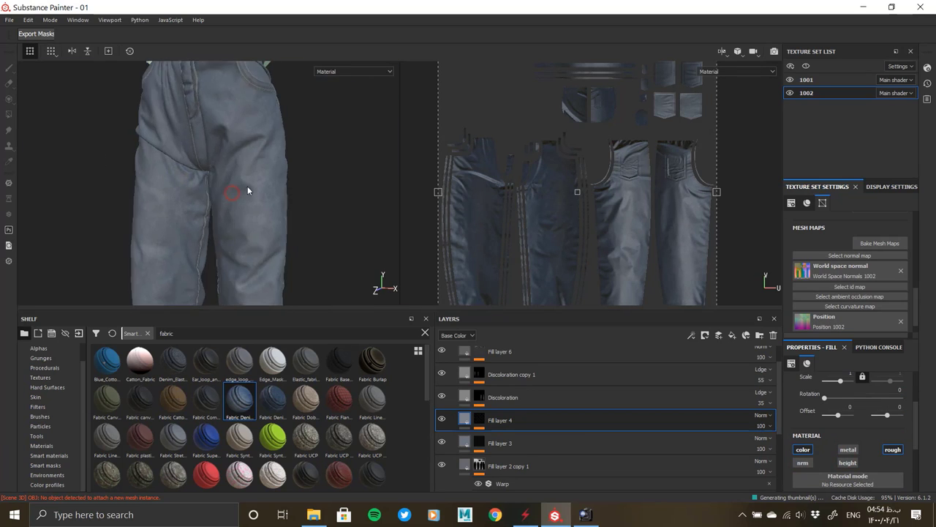
{"action": "scroll", "coordinate": [249, 190], "scroll_direction": "down", "scroll_amount": 2}
{"action": "scroll", "coordinate": [252, 187], "scroll_direction": "up", "scroll_amount": 2}
{"action": "scroll", "coordinate": [293, 271], "scroll_direction": "down", "scroll_amount": 1}
{"action": "key", "text": "ctrl+g"}
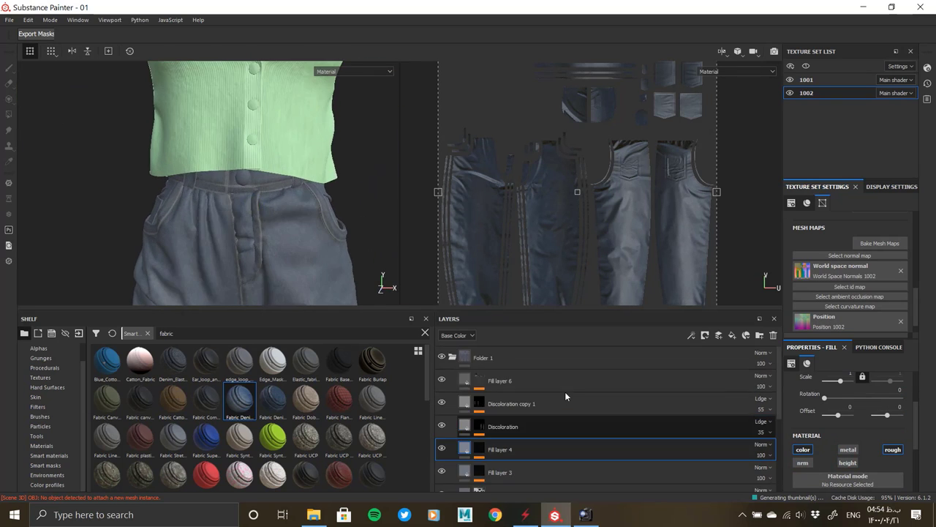
Step: Give Folder 1 a white mask polygon-filled over the pants pieces
{"action": "right_click", "coordinate": [463, 360]}
{"action": "left_click", "coordinate": [525, 195]}
{"action": "key", "text": "4"}
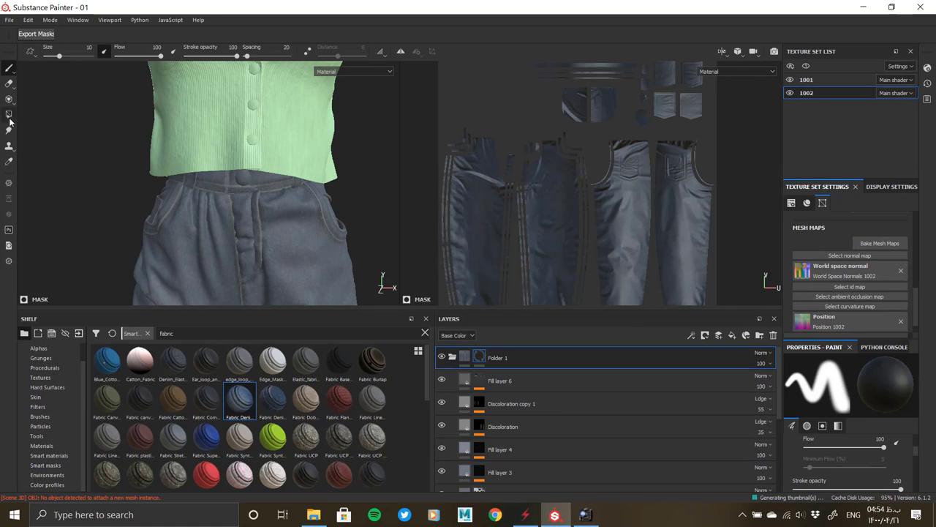
{"action": "left_click", "coordinate": [251, 194]}
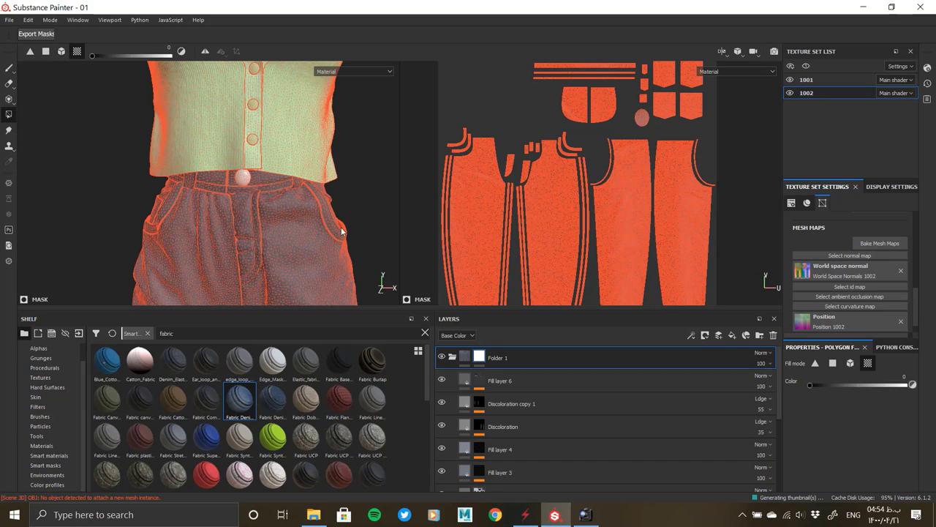
Step: Collapse Folder 1 and add a new Fill layer 7 above it
{"action": "left_click_drag", "start_coordinate": [341, 231], "coordinate": [177, 220], "text": "alt"}
{"action": "scroll", "coordinate": [177, 220], "scroll_direction": "up", "scroll_amount": 3}
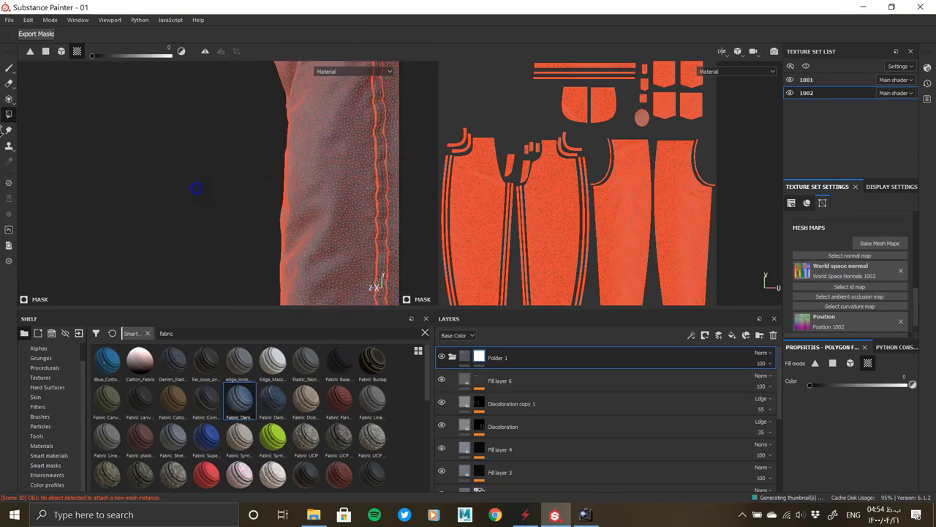
{"action": "mouse_move", "coordinate": [196, 189]}
{"action": "left_mouse_down", "text": "alt"}
{"action": "mouse_move", "coordinate": [205, 221]}
{"action": "mouse_move", "coordinate": [328, 207]}
{"action": "left_mouse_up", "text": "alt"}
{"action": "scroll", "coordinate": [328, 207], "scroll_direction": "down", "scroll_amount": 3}
{"action": "left_click", "coordinate": [464, 358]}
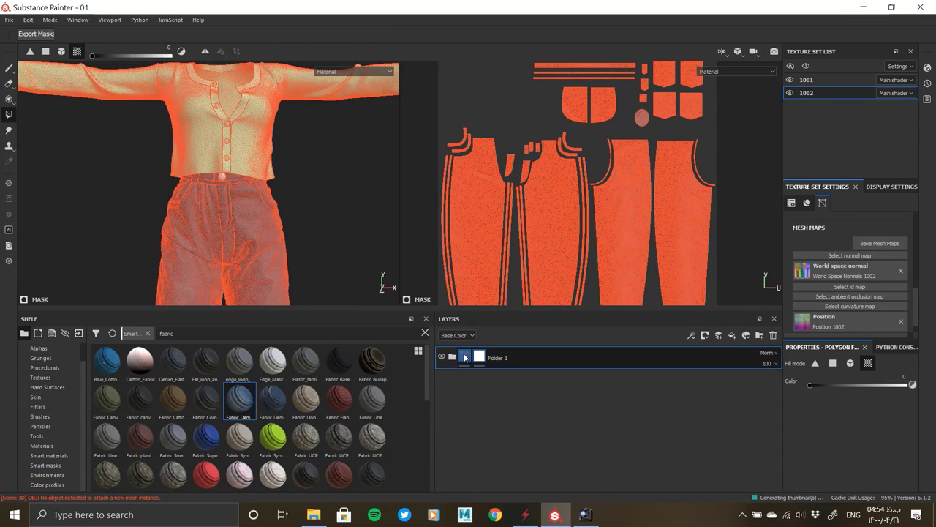
{"action": "left_click", "coordinate": [732, 335]}
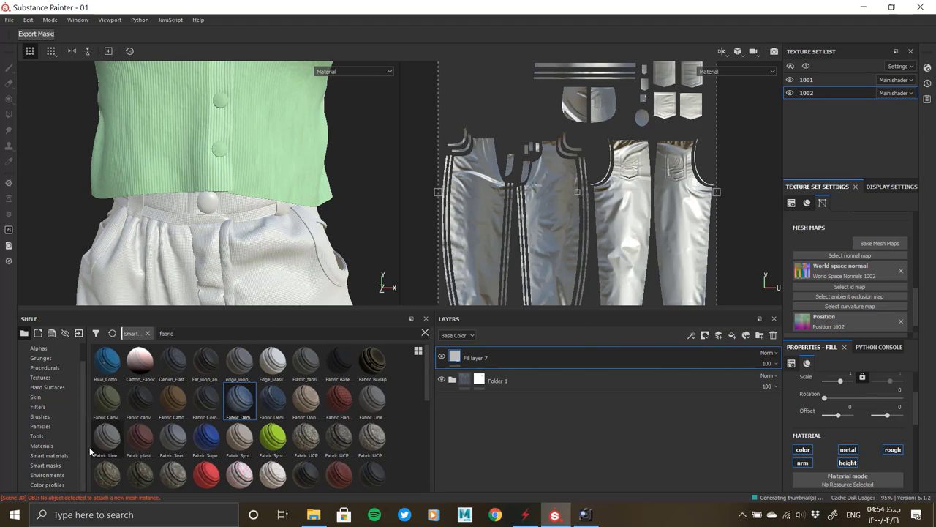
Step: Apply Titanium Pure to Fill layer 7 with a black mask revealing only the waistband button
{"action": "left_click", "coordinate": [50, 445]}
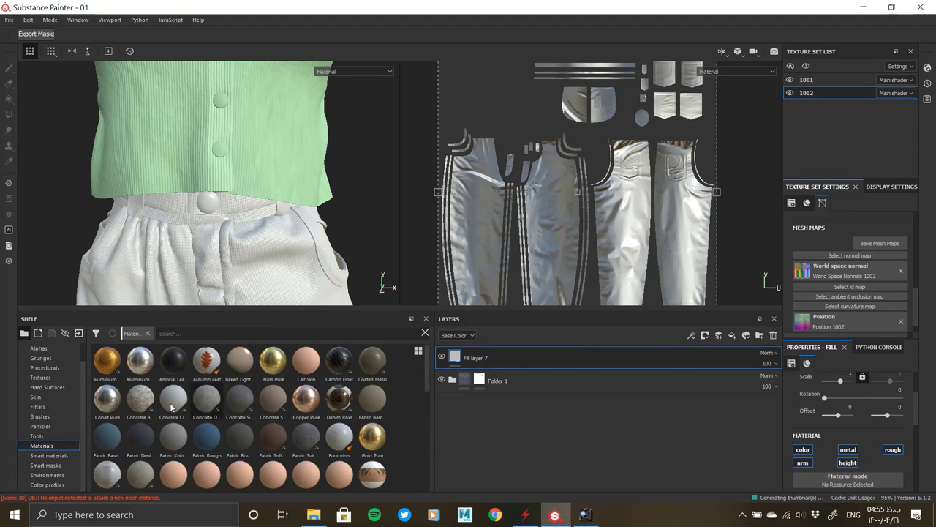
{"action": "scroll", "coordinate": [171, 407], "scroll_direction": "down", "scroll_amount": 5}
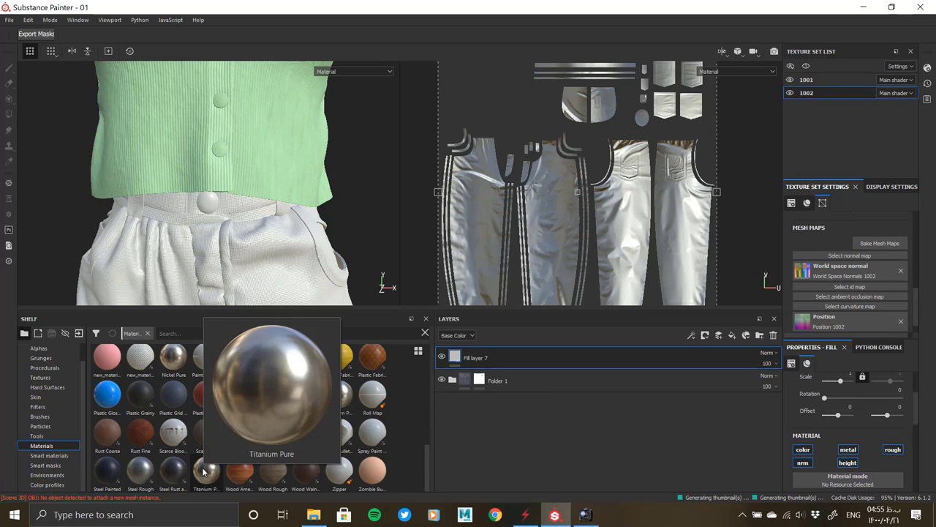
{"action": "left_click_drag", "start_coordinate": [203, 472], "coordinate": [356, 419]}
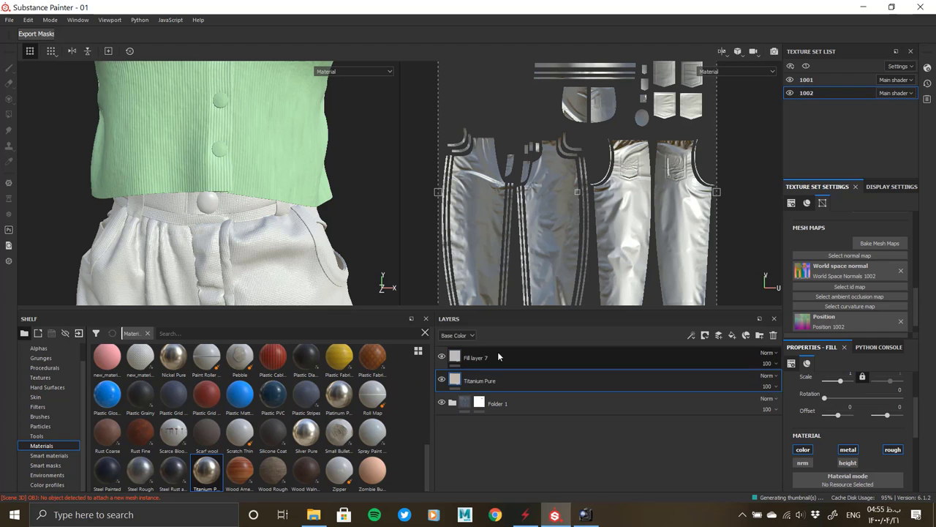
{"action": "left_click_drag", "start_coordinate": [472, 364], "coordinate": [480, 362]}
{"action": "right_click", "coordinate": [462, 360]}
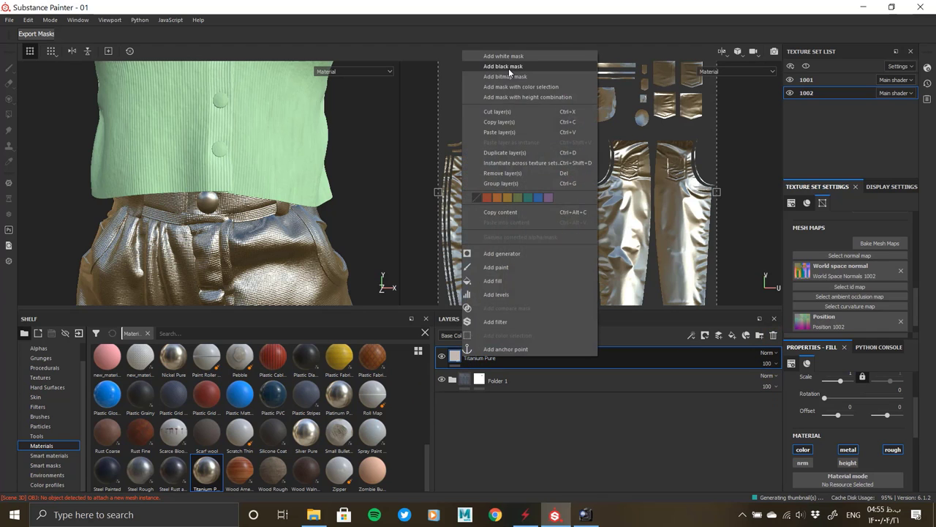
{"action": "left_click", "coordinate": [497, 109]}
{"action": "left_click", "coordinate": [207, 204]}
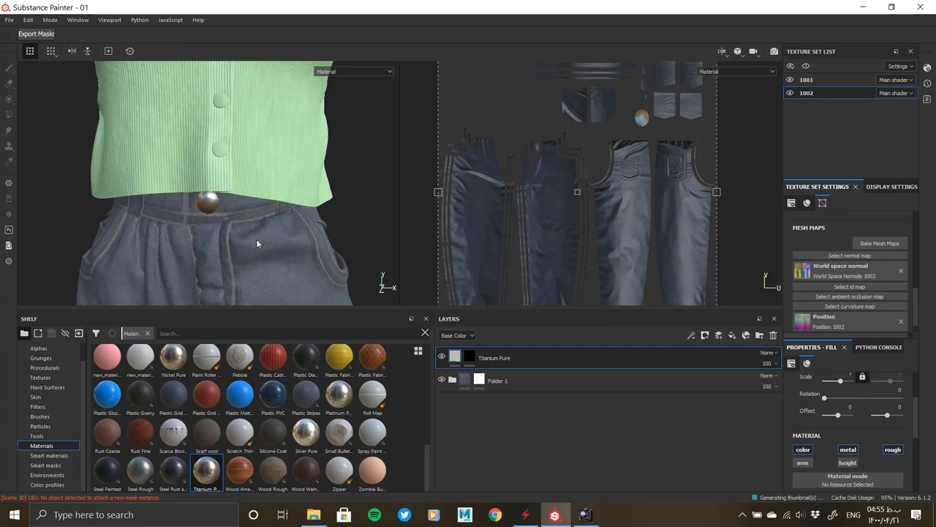
{"action": "scroll", "coordinate": [256, 239], "scroll_direction": "up", "scroll_amount": 3}
Step: Tune the Titanium Pure button's roughness to about 0.1553 for a glossy metal look
{"action": "scroll", "coordinate": [190, 218], "scroll_direction": "up", "scroll_amount": 3}
{"action": "left_click_drag", "start_coordinate": [191, 217], "coordinate": [233, 250], "text": "alt"}
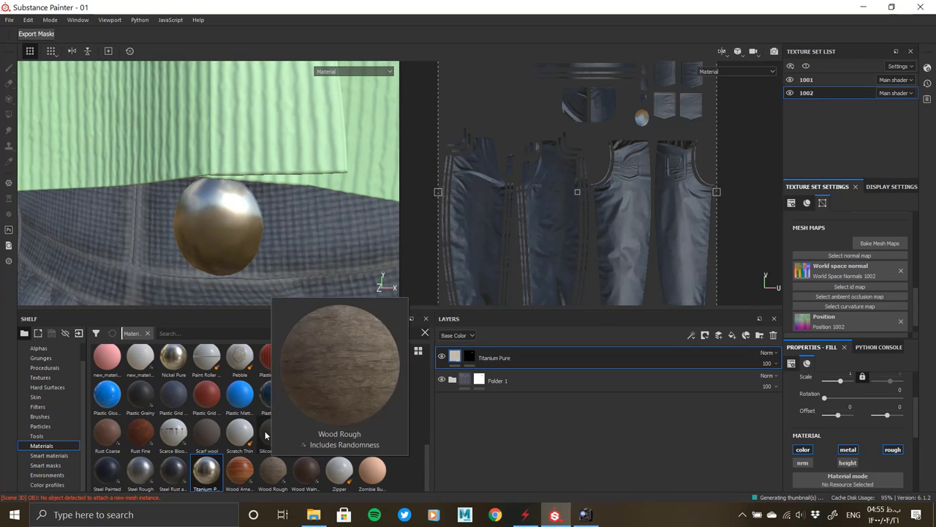
{"action": "scroll", "coordinate": [216, 417], "scroll_direction": "up", "scroll_amount": 10}
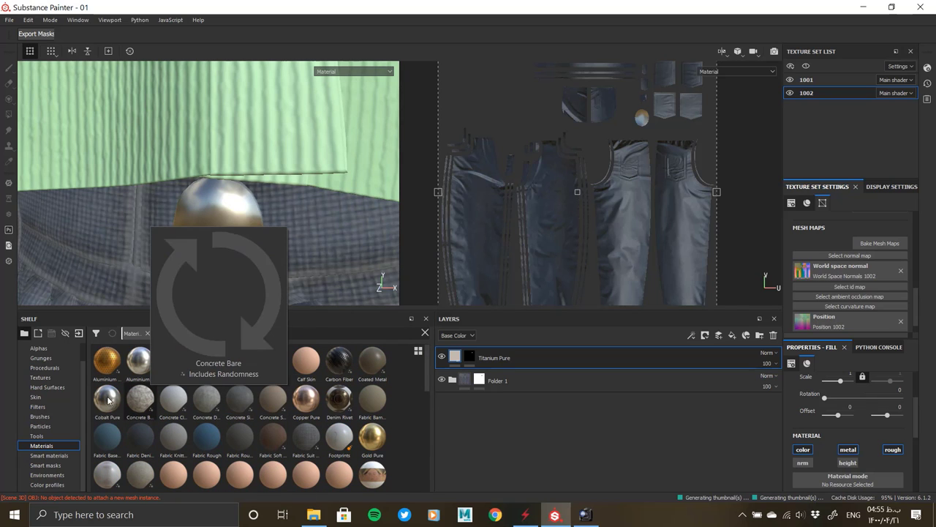
{"action": "scroll", "coordinate": [852, 444], "scroll_direction": "down", "scroll_amount": 3}
{"action": "scroll", "coordinate": [852, 444], "scroll_direction": "down", "scroll_amount": 2}
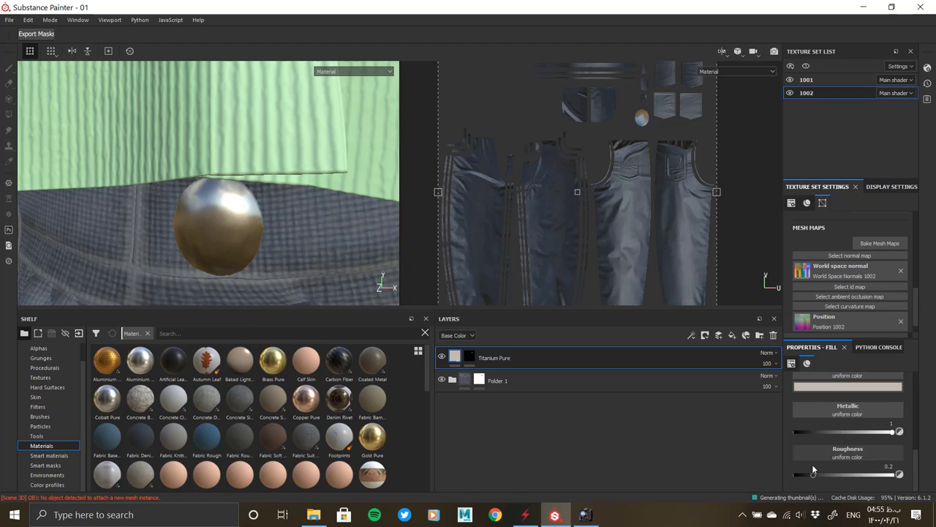
{"action": "left_click_drag", "start_coordinate": [815, 476], "coordinate": [621, 463]}
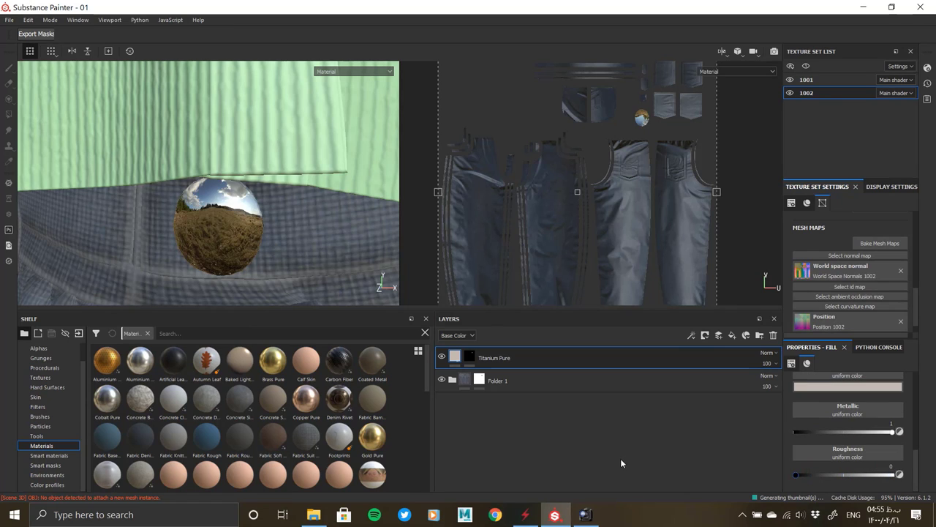
{"action": "left_click_drag", "start_coordinate": [804, 472], "coordinate": [809, 476]}
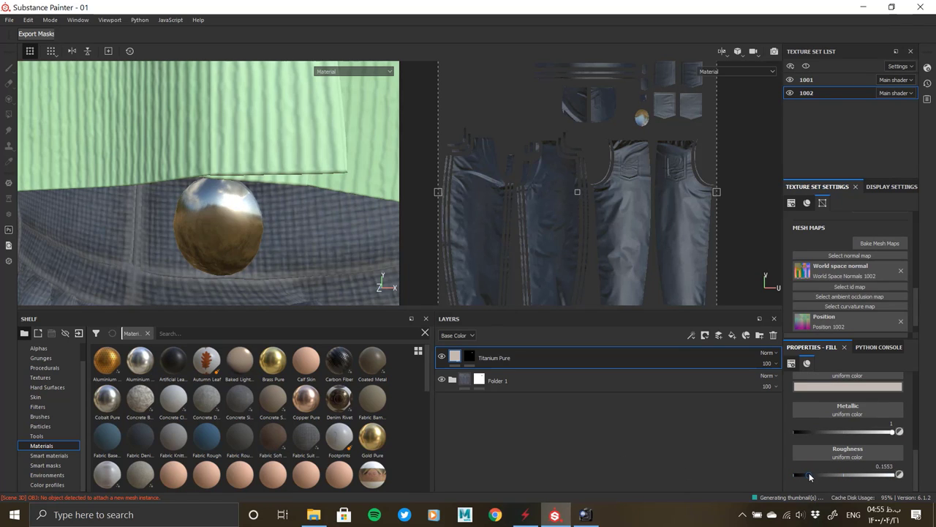
{"action": "scroll", "coordinate": [845, 439], "scroll_direction": "up", "scroll_amount": 2}
Step: Set the button's base colour to black
{"action": "left_click", "coordinate": [847, 439]}
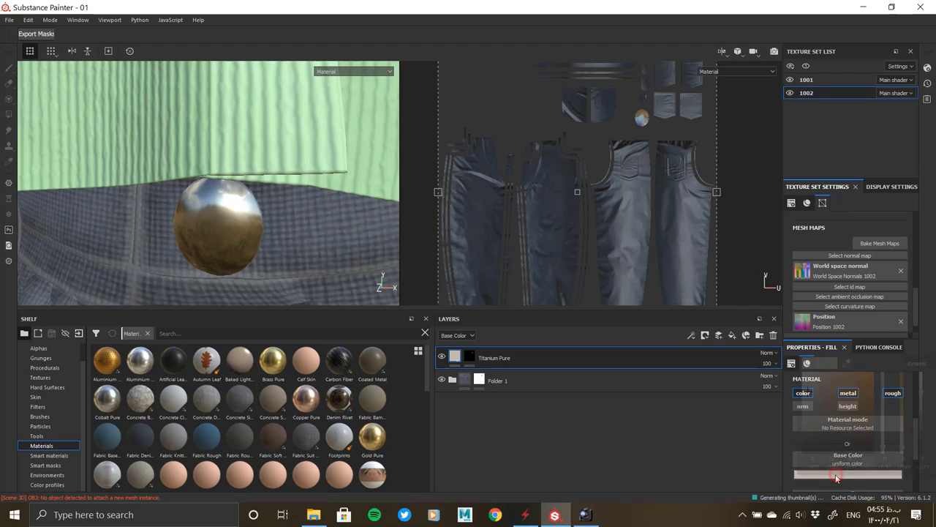
{"action": "mouse_move", "coordinate": [834, 410]}
{"action": "left_mouse_down"}
{"action": "mouse_move", "coordinate": [737, 412]}
{"action": "mouse_move", "coordinate": [718, 452]}
{"action": "left_mouse_up"}
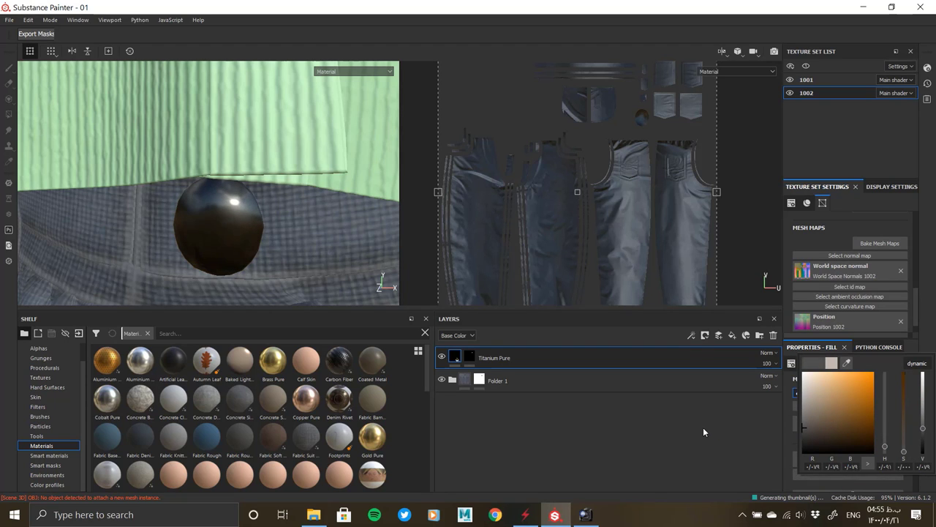
{"action": "left_click", "coordinate": [798, 409]}
{"action": "scroll", "coordinate": [828, 446], "scroll_direction": "up", "scroll_amount": 3}
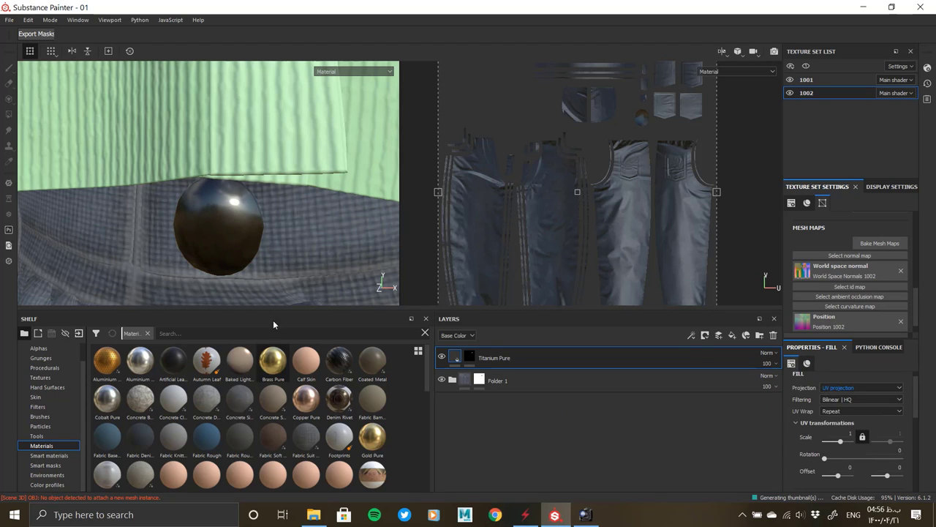
{"action": "scroll", "coordinate": [263, 220], "scroll_direction": "down", "scroll_amount": 5}
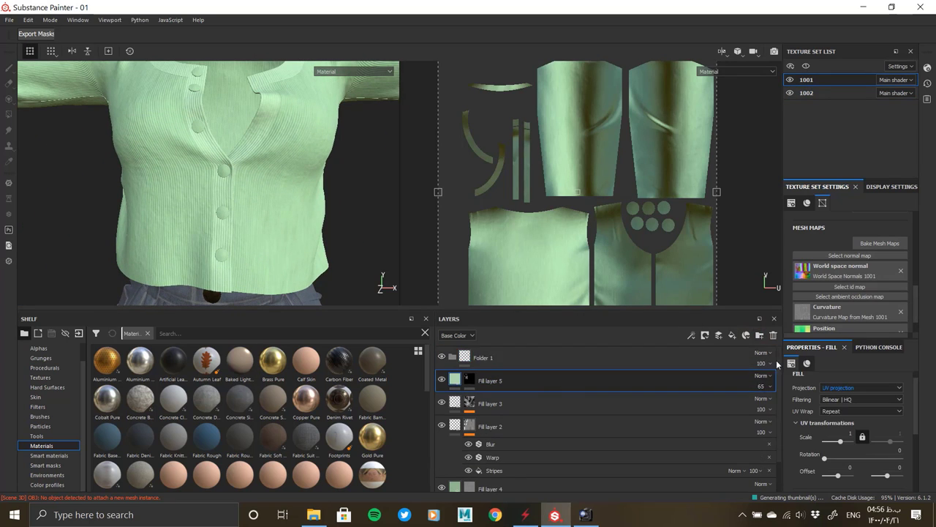
Step: Group the shirt's Fill layers 1–5 into Folder 1 with a black mask filled over the fabric
{"action": "left_click", "coordinate": [595, 486], "text": "shift"}
{"action": "left_click_drag", "start_coordinate": [533, 437], "coordinate": [480, 359]}
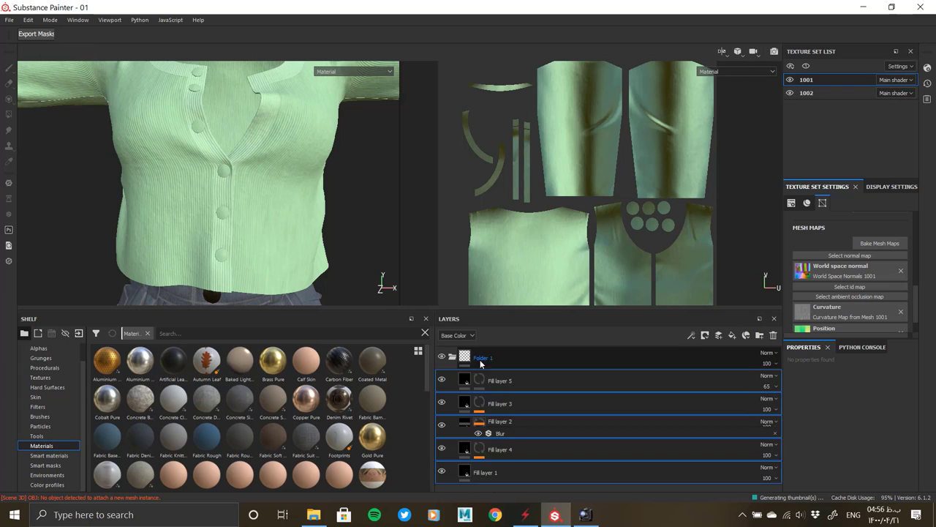
{"action": "right_click", "coordinate": [480, 359]}
{"action": "left_click", "coordinate": [512, 121]}
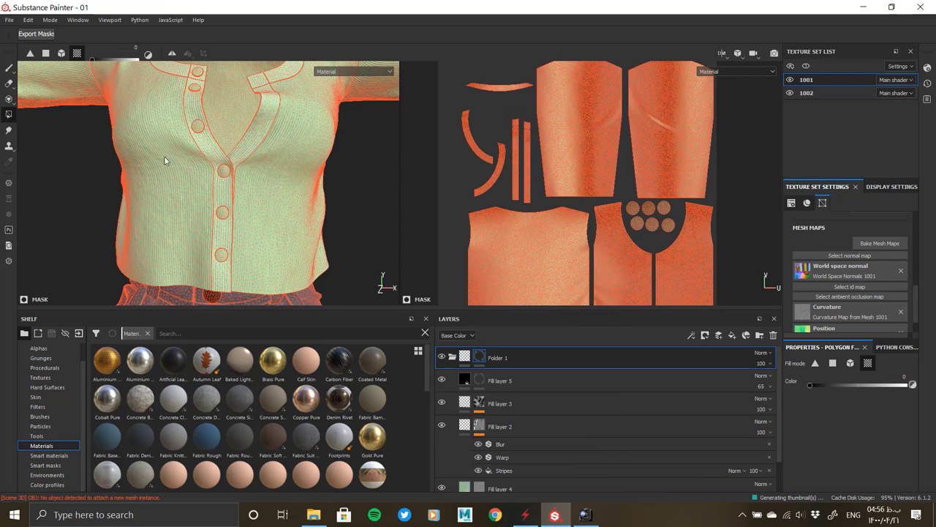
{"action": "mouse_move", "coordinate": [164, 160]}
{"action": "left_mouse_down", "text": "alt"}
{"action": "mouse_move", "coordinate": [261, 186]}
{"action": "mouse_move", "coordinate": [293, 220]}
{"action": "left_mouse_up", "text": "alt"}
{"action": "scroll", "coordinate": [270, 168], "scroll_direction": "up", "scroll_amount": 3}
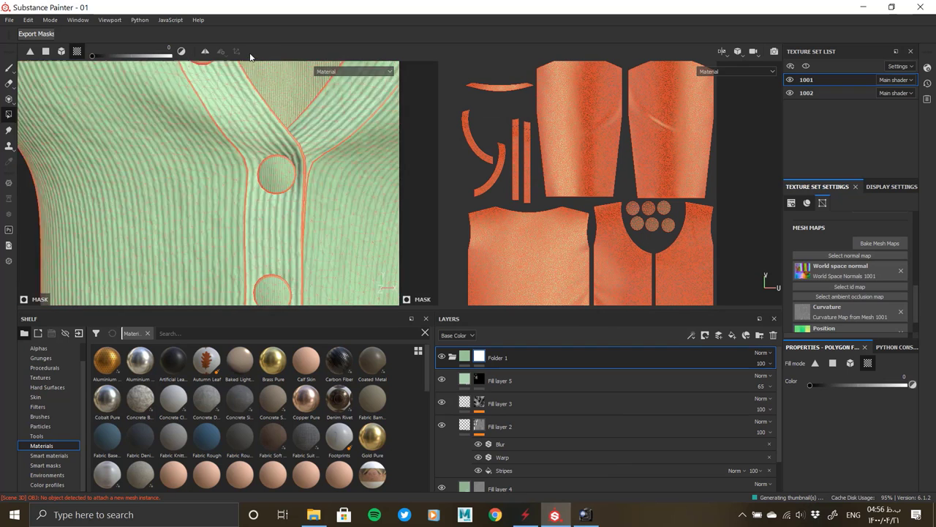
{"action": "middle_click_drag", "start_coordinate": [257, 98], "coordinate": [263, 147], "text": "alt"}
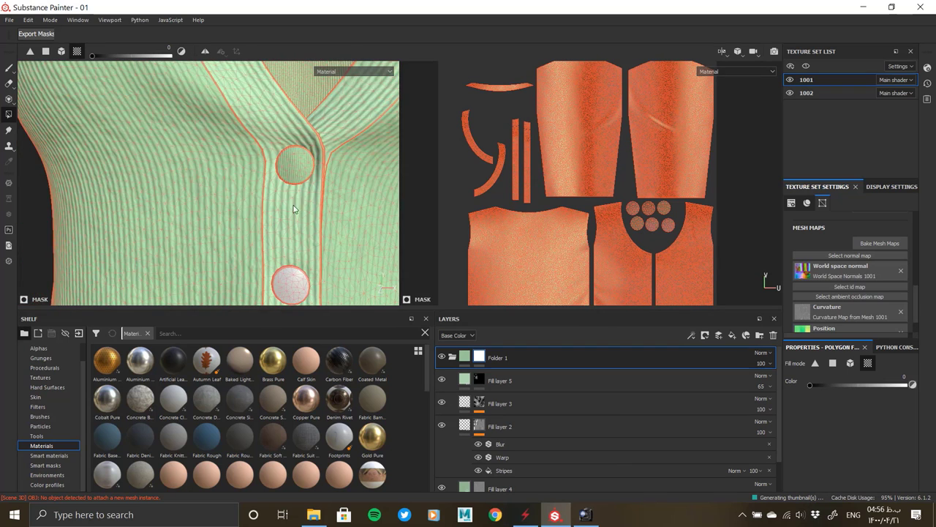
{"action": "left_click_drag", "start_coordinate": [263, 147], "coordinate": [299, 192], "text": "alt"}
{"action": "left_click", "coordinate": [465, 356]}
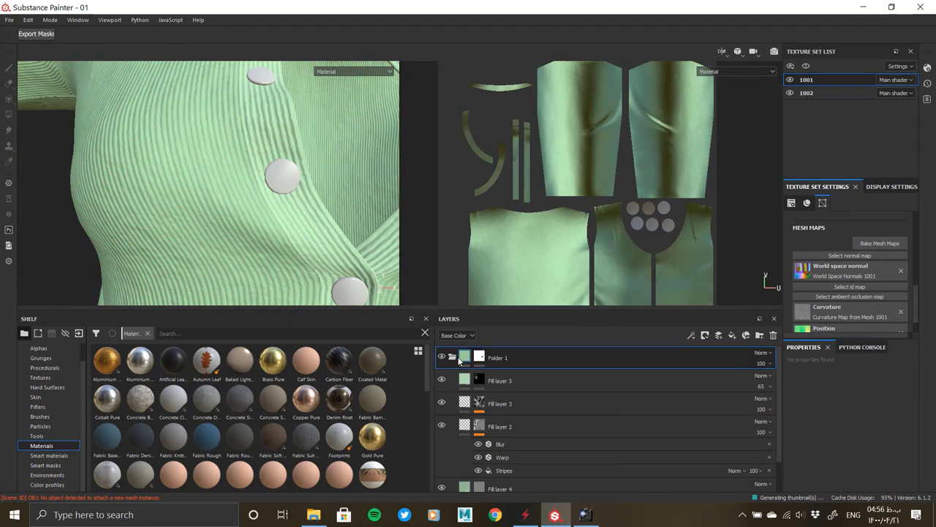
Step: Add a new fill layer above Folder 1 with a black mask
{"action": "left_click", "coordinate": [732, 336]}
{"action": "right_click", "coordinate": [469, 357]}
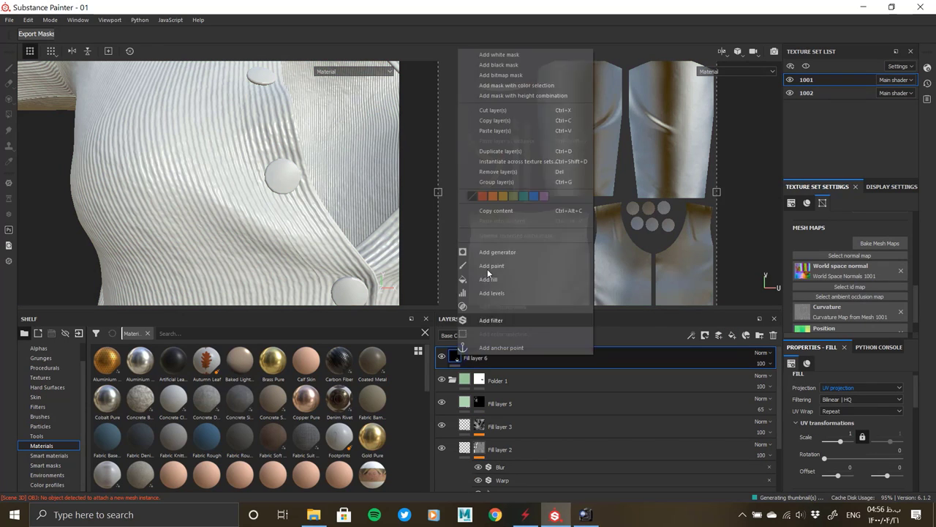
{"action": "left_click", "coordinate": [532, 65]}
{"action": "double_click", "coordinate": [496, 360]}
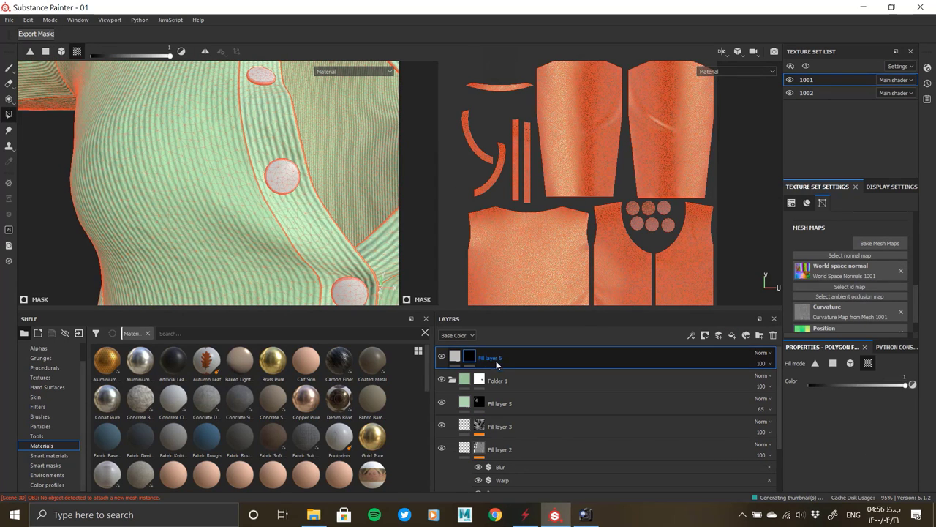
{"action": "left_click", "coordinate": [470, 357]}
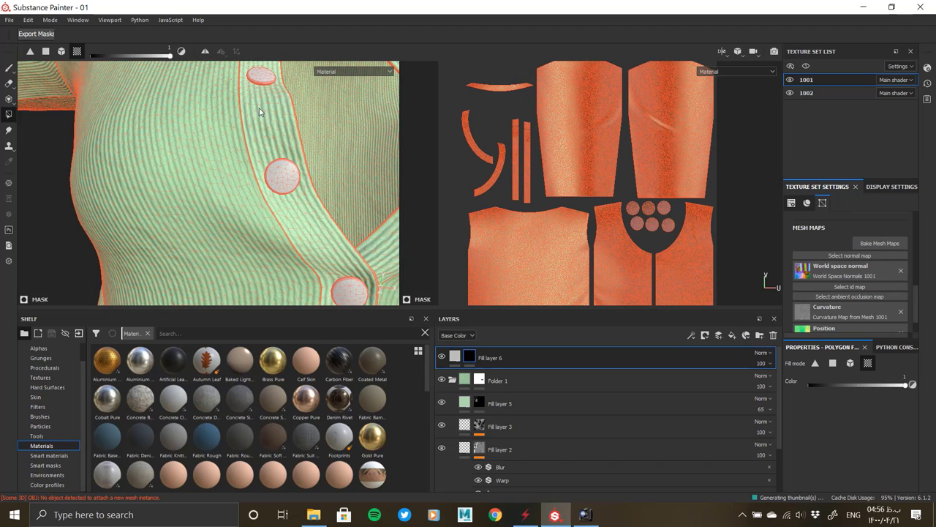
{"action": "left_click", "coordinate": [455, 356]}
{"action": "scroll", "coordinate": [830, 458], "scroll_direction": "down", "scroll_amount": 1}
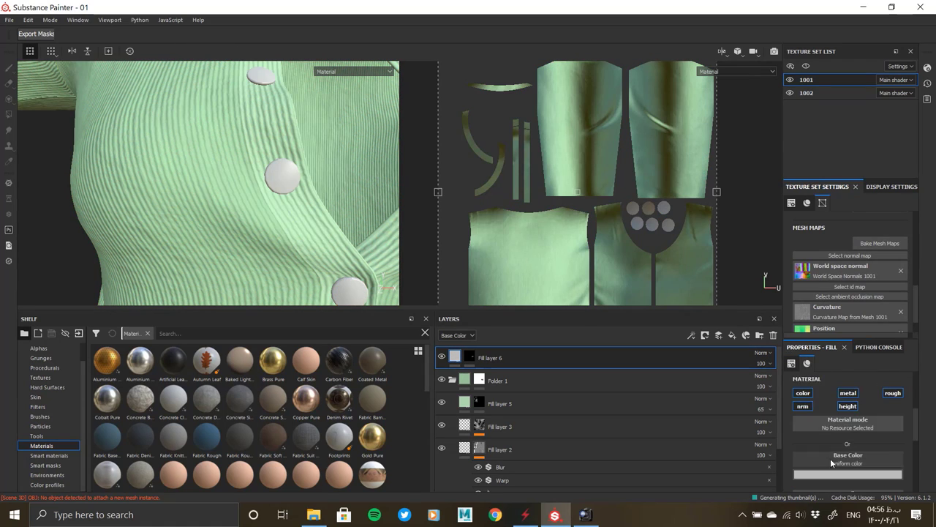
Step: Colour the new layer white and polygon-fill the shirt buttons into its mask
{"action": "left_click", "coordinate": [830, 458]}
{"action": "left_click_drag", "start_coordinate": [834, 414], "coordinate": [633, 319]}
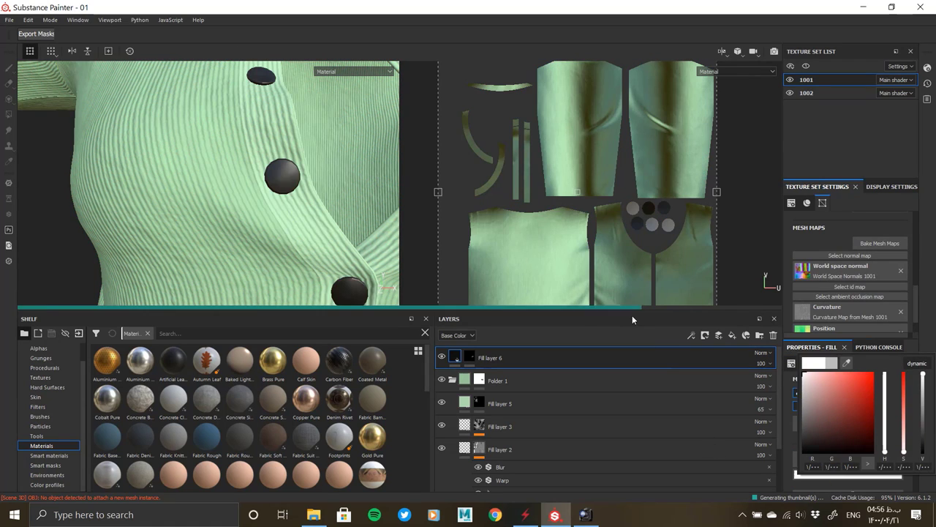
{"action": "left_click", "coordinate": [469, 358]}
{"action": "left_click", "coordinate": [9, 114]}
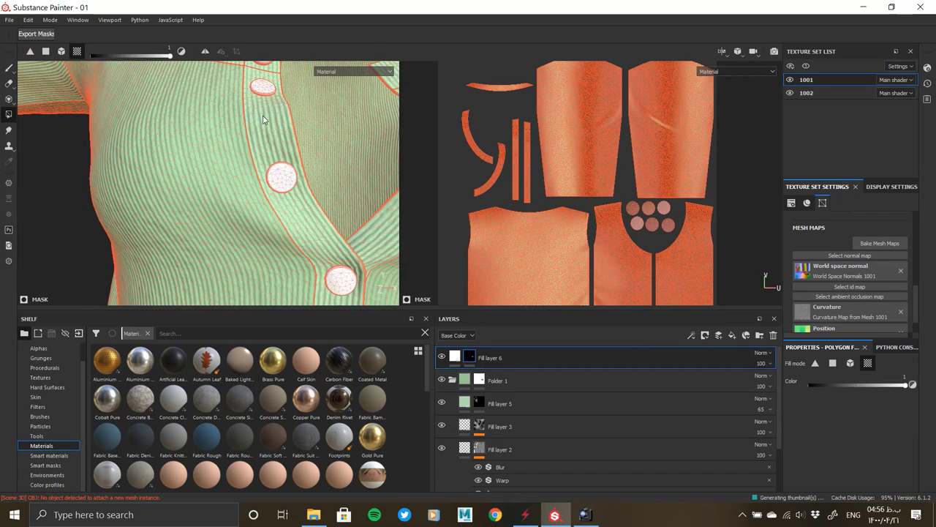
{"action": "middle_click_drag", "start_coordinate": [296, 234], "coordinate": [265, 229], "text": "alt"}
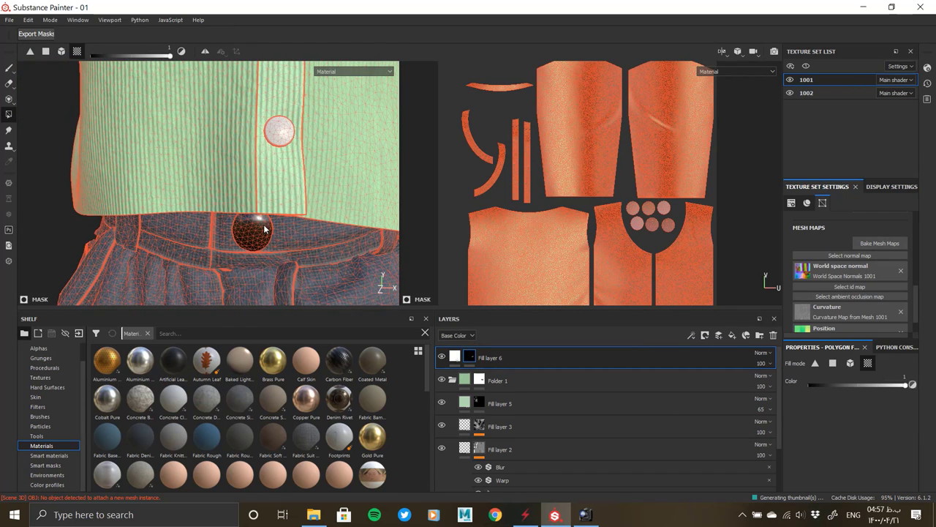
{"action": "middle_click_drag", "start_coordinate": [298, 150], "coordinate": [292, 183], "text": "alt"}
Step: Lower the button layer's roughness to 0.2573 for a glossy white finish
{"action": "left_click", "coordinate": [455, 358]}
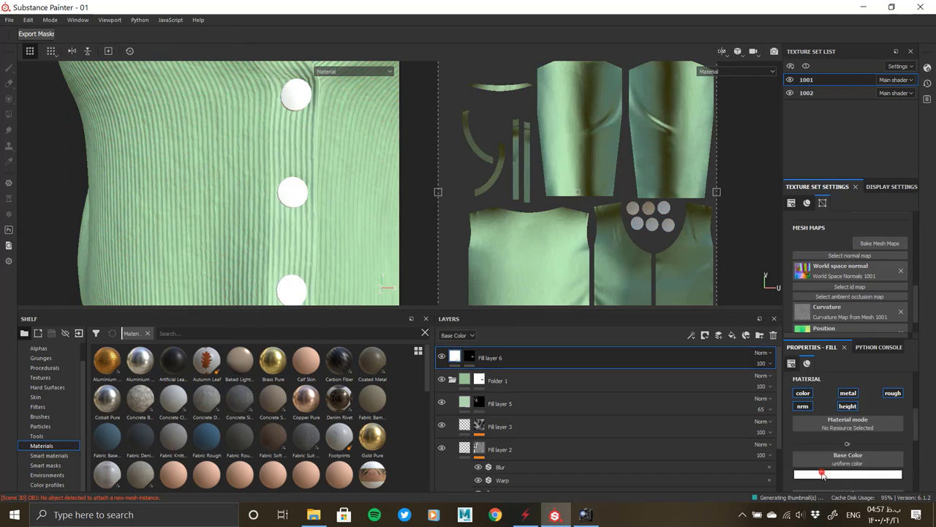
{"action": "left_click", "coordinate": [847, 474]}
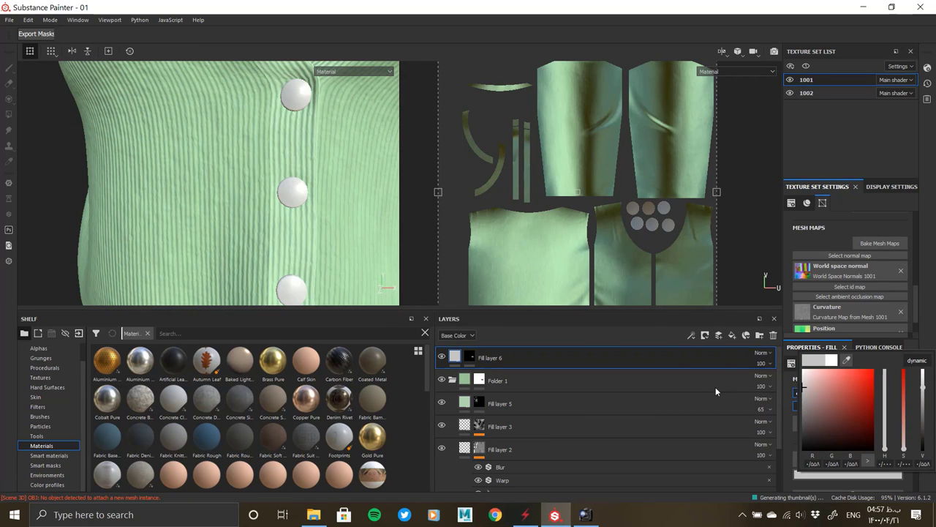
{"action": "scroll", "coordinate": [280, 178], "scroll_direction": "down", "scroll_amount": 3}
{"action": "scroll", "coordinate": [811, 478], "scroll_direction": "down", "scroll_amount": 1}
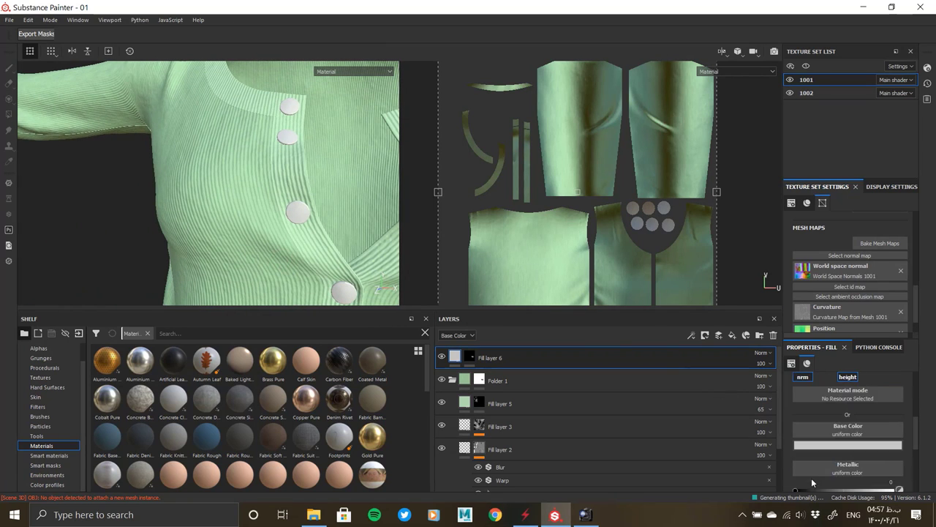
{"action": "scroll", "coordinate": [841, 467], "scroll_direction": "down", "scroll_amount": 1}
{"action": "mouse_move", "coordinate": [887, 475]}
{"action": "left_mouse_down"}
{"action": "mouse_move", "coordinate": [794, 475]}
{"action": "mouse_move", "coordinate": [819, 474]}
{"action": "left_mouse_up"}
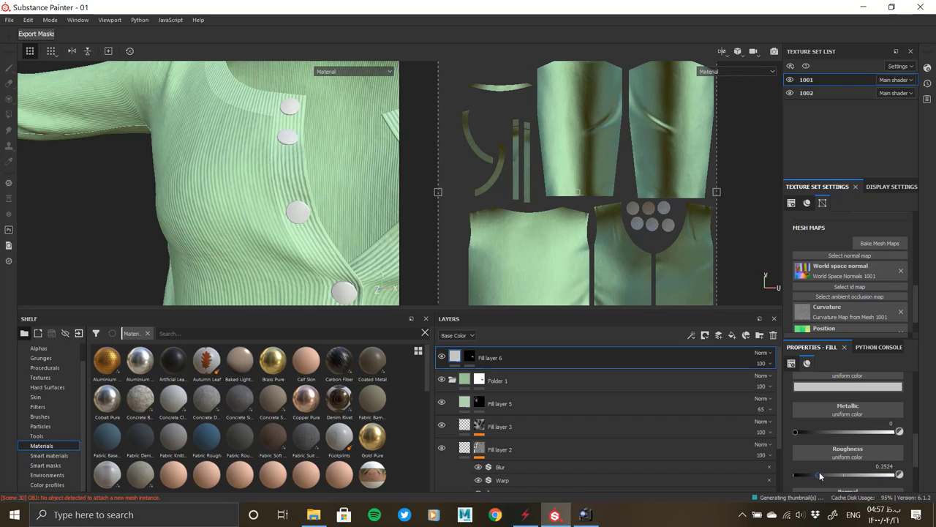
{"action": "right_click_drag", "start_coordinate": [324, 225], "coordinate": [137, 168], "text": "alt"}
{"action": "mouse_move", "coordinate": [137, 169]}
{"action": "left_mouse_down", "text": "alt"}
{"action": "mouse_move", "coordinate": [287, 217]}
{"action": "mouse_move", "coordinate": [220, 213]}
{"action": "left_mouse_up", "text": "alt"}
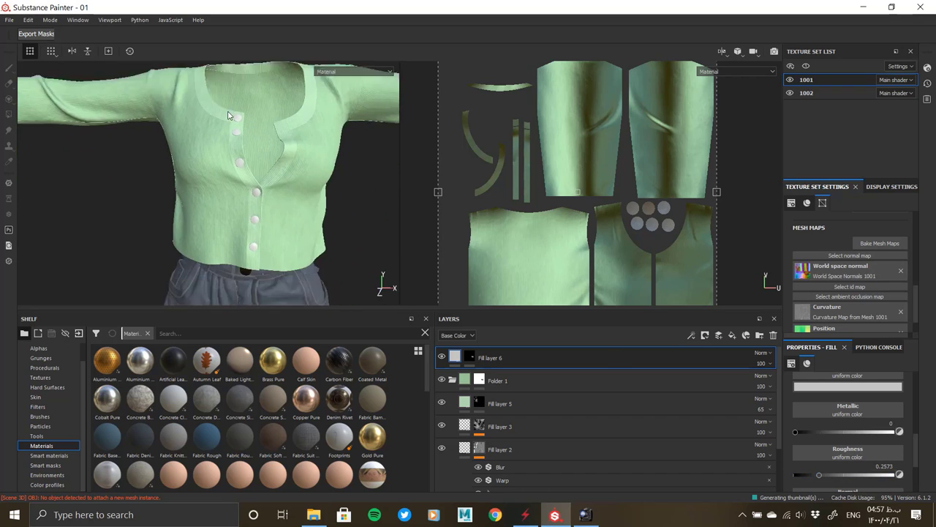
{"action": "middle_click_drag", "start_coordinate": [219, 213], "coordinate": [219, 109], "text": "alt"}
Step: In texture set 1002, add Fill layer 7 above Folder 1 with a black mask and Paint effect
{"action": "left_click", "coordinate": [819, 93]}
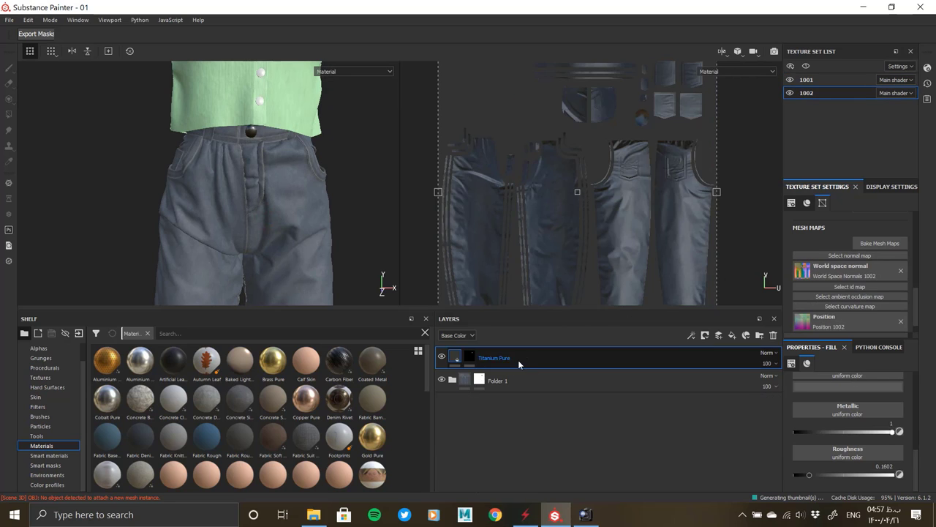
{"action": "left_click", "coordinate": [519, 379]}
{"action": "left_click", "coordinate": [732, 335]}
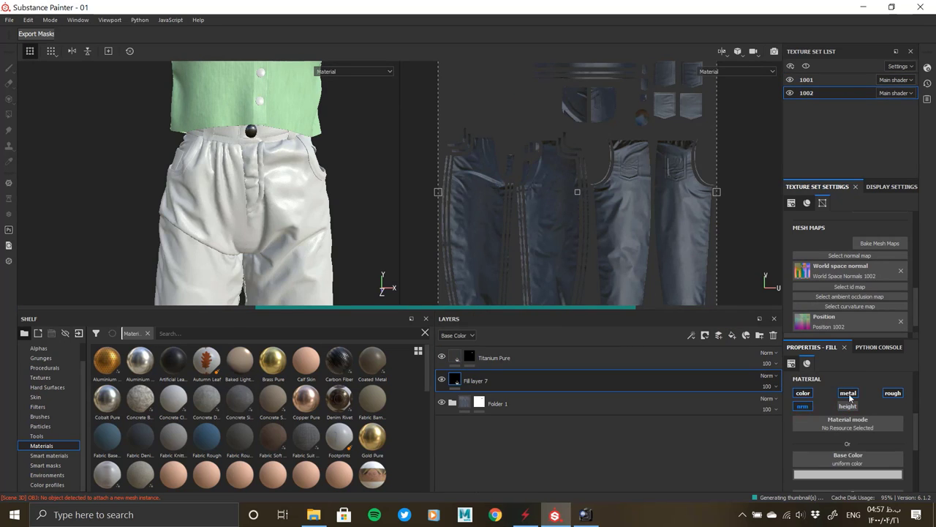
{"action": "right_click", "coordinate": [461, 380]}
{"action": "left_click", "coordinate": [505, 15]}
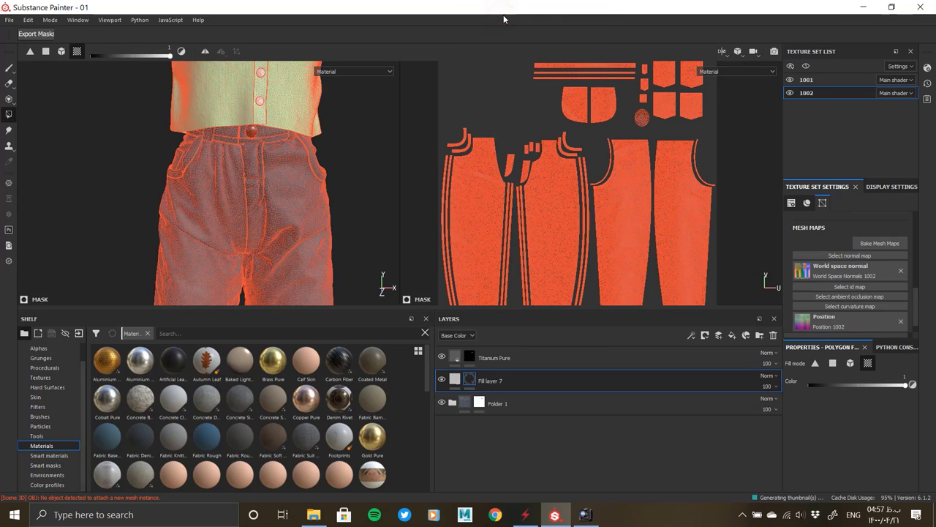
{"action": "right_click", "coordinate": [469, 379]}
{"action": "left_click", "coordinate": [505, 291]}
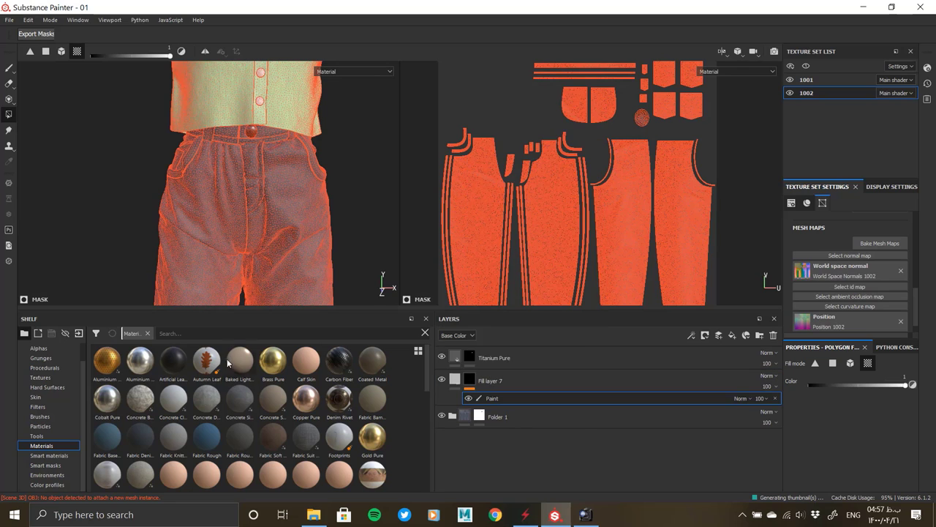
Step: Search the Brushes shelf for 'stich' and pick the Stitches Small brush
{"action": "left_click", "coordinate": [52, 387]}
{"action": "left_click", "coordinate": [53, 414]}
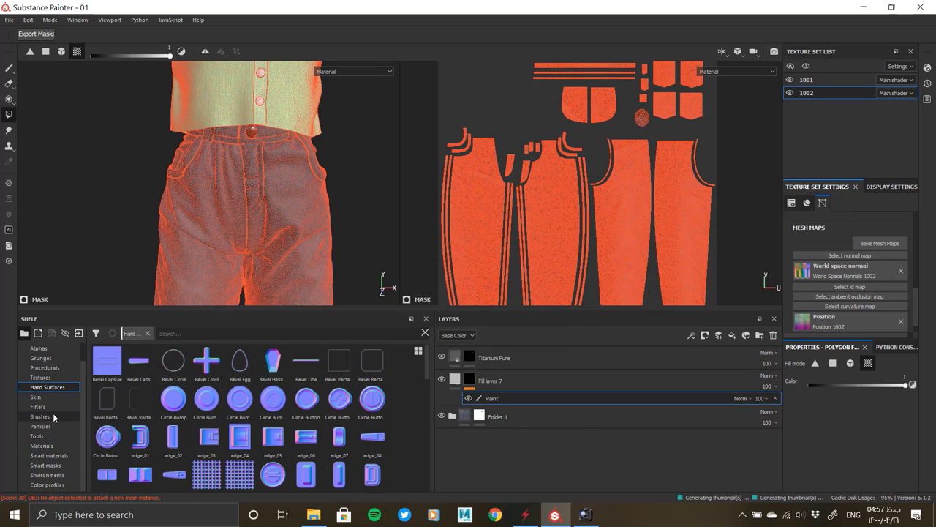
{"action": "scroll", "coordinate": [338, 448], "scroll_direction": "down", "scroll_amount": 5}
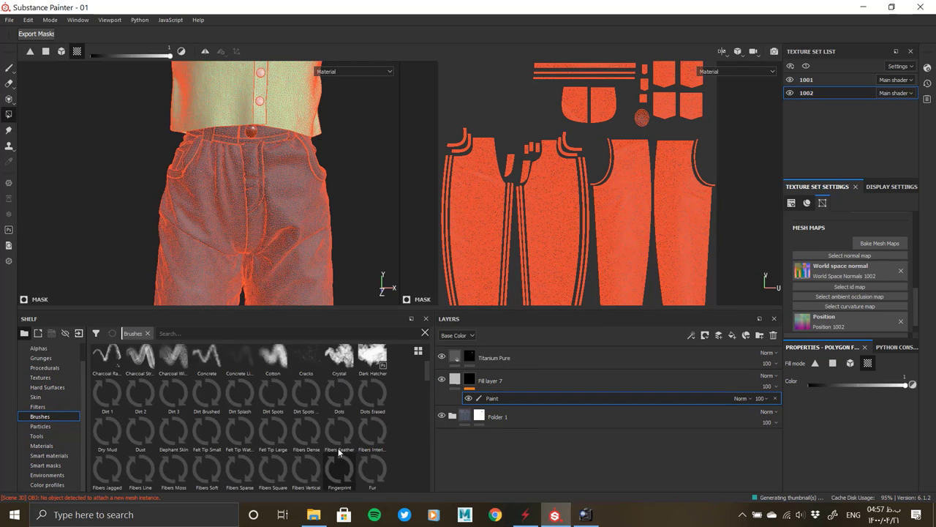
{"action": "scroll", "coordinate": [338, 448], "scroll_direction": "down", "scroll_amount": 10}
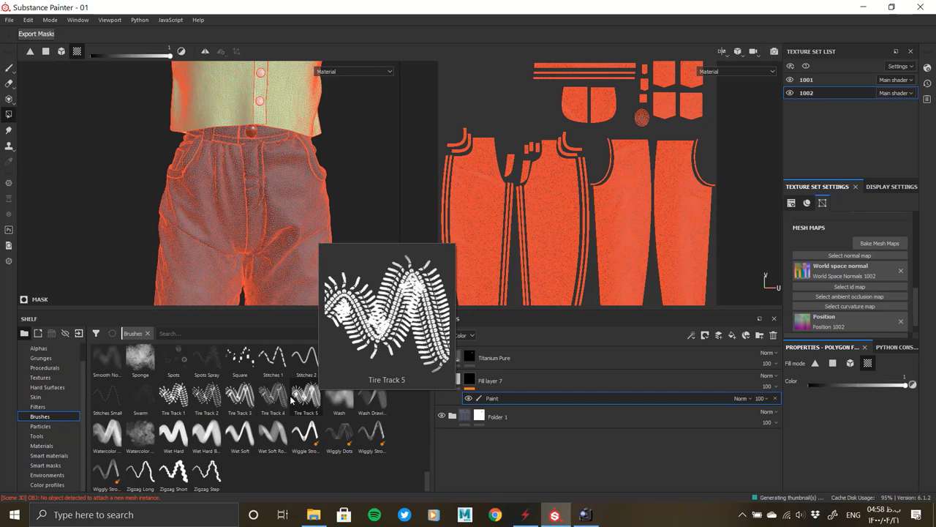
{"action": "left_click", "coordinate": [222, 335]}
{"action": "type", "text": "stich"}
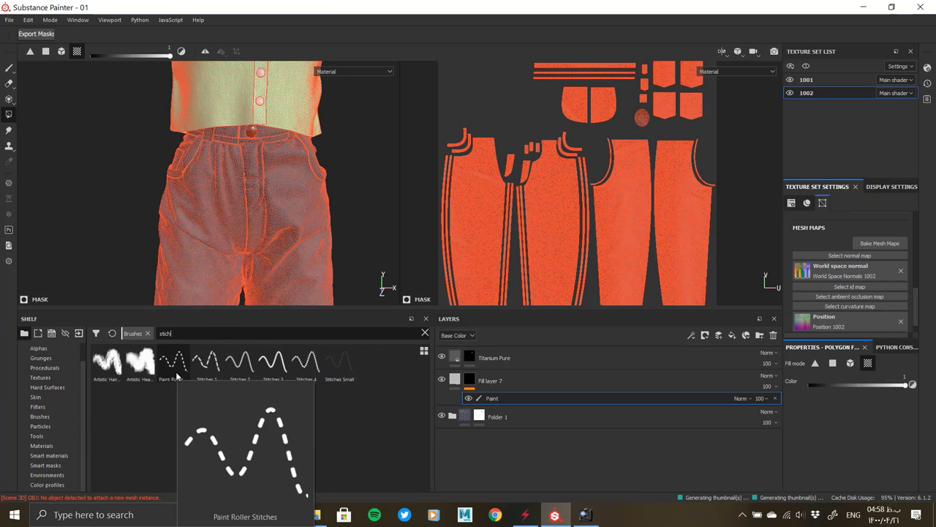
{"action": "mouse_move", "coordinate": [306, 360]}
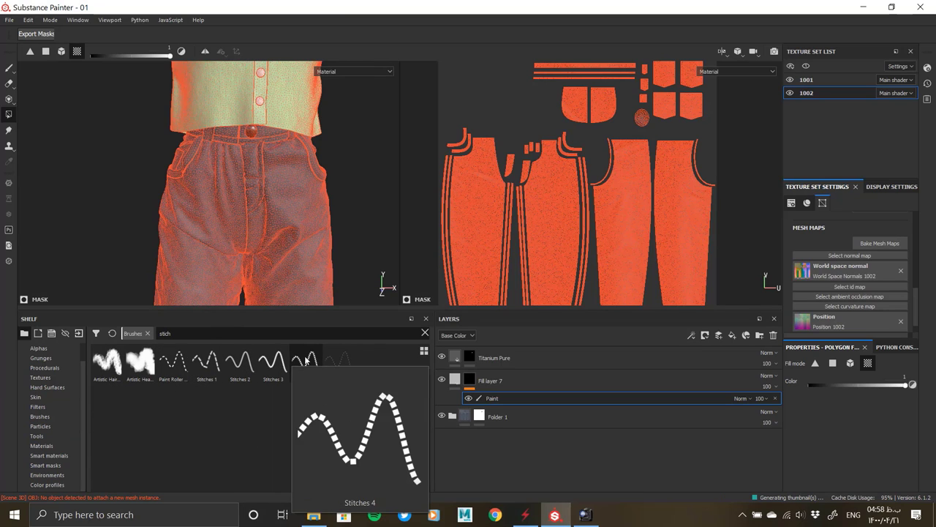
{"action": "left_click", "coordinate": [329, 353]}
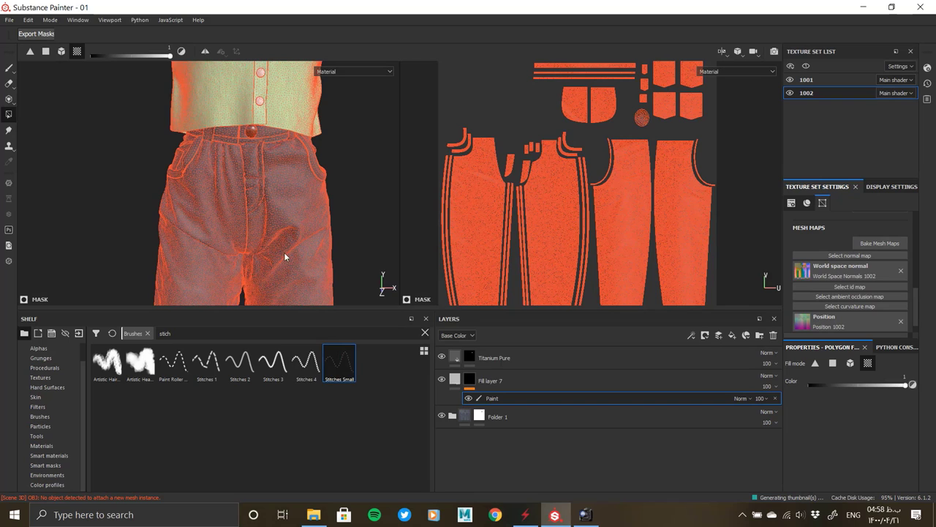
Step: Activate the Paint tool on Fill layer 7's Paint sublayer
{"action": "left_click", "coordinate": [8, 70]}
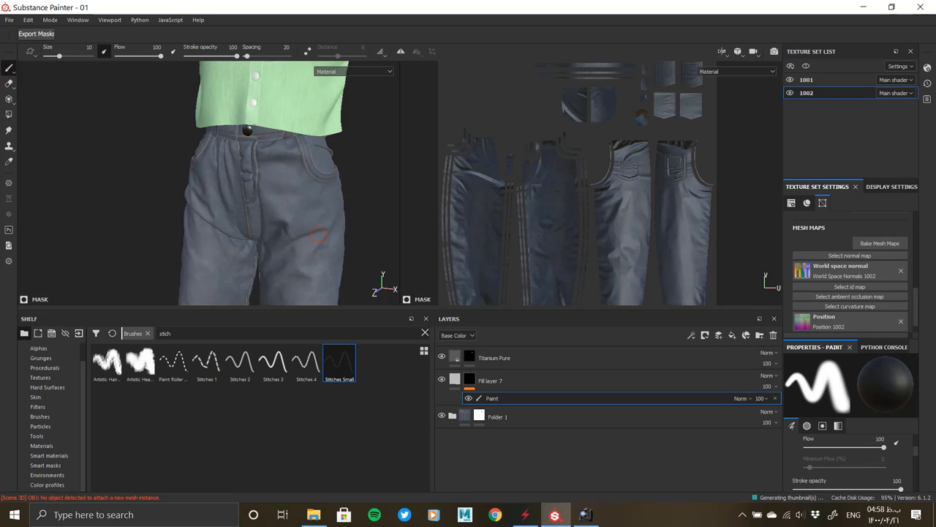
{"action": "scroll", "coordinate": [284, 158], "scroll_direction": "up", "scroll_amount": 2}
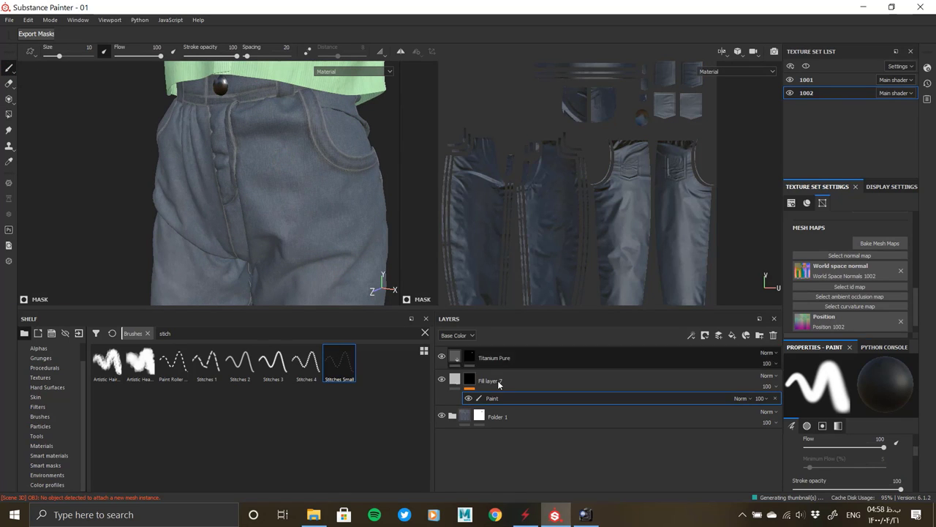
{"action": "left_click", "coordinate": [483, 381]}
{"action": "key", "text": "ctrl+z"}
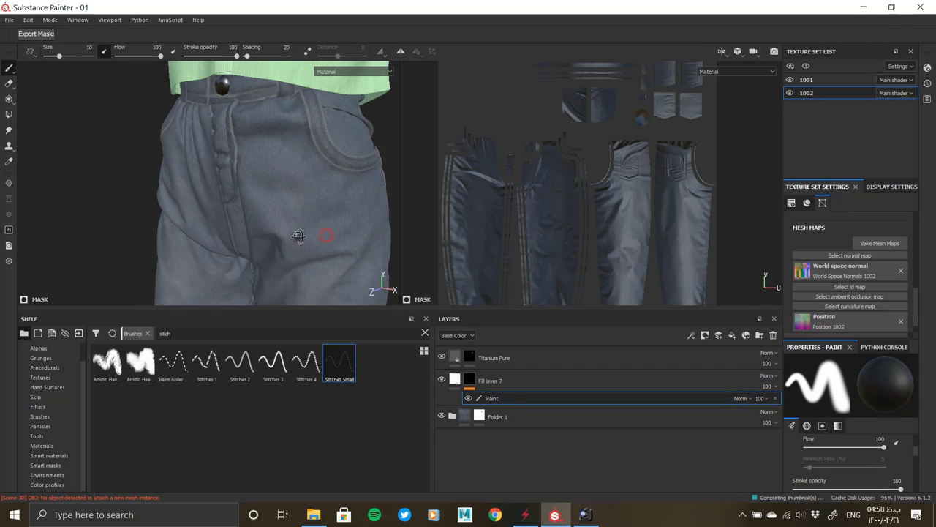
{"action": "scroll", "coordinate": [310, 229], "scroll_direction": "up", "scroll_amount": 3}
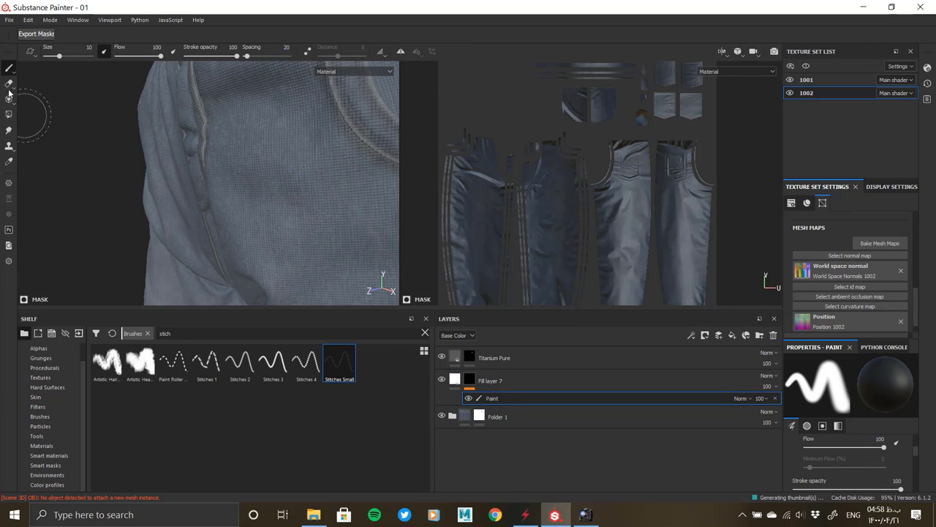
{"action": "scroll", "coordinate": [847, 466], "scroll_direction": "down", "scroll_amount": 3}
{"action": "scroll", "coordinate": [847, 466], "scroll_direction": "down", "scroll_amount": 2}
{"action": "scroll", "coordinate": [847, 466], "scroll_direction": "down", "scroll_amount": 2}
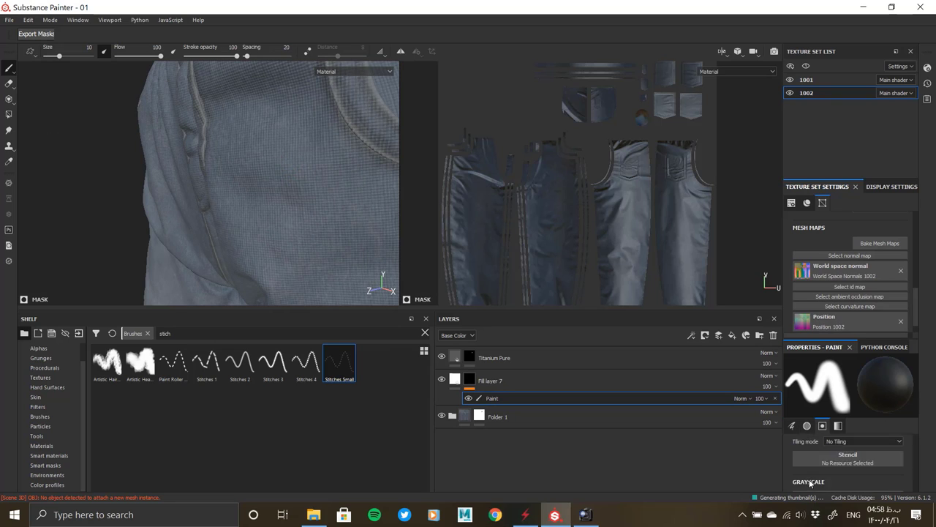
{"action": "scroll", "coordinate": [847, 466], "scroll_direction": "down", "scroll_amount": 2}
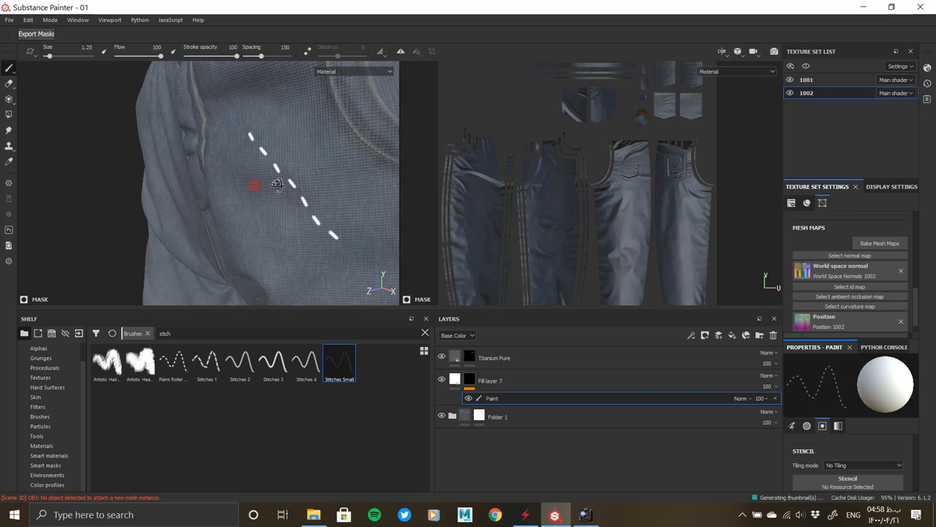
{"action": "scroll", "coordinate": [263, 183], "scroll_direction": "up", "scroll_amount": 5}
Step: Compare Stitches 1–4, Paint Roller and Stitches Small, settling on Stitches 4
{"action": "left_click", "coordinate": [307, 361]}
{"action": "left_click", "coordinate": [273, 360]}
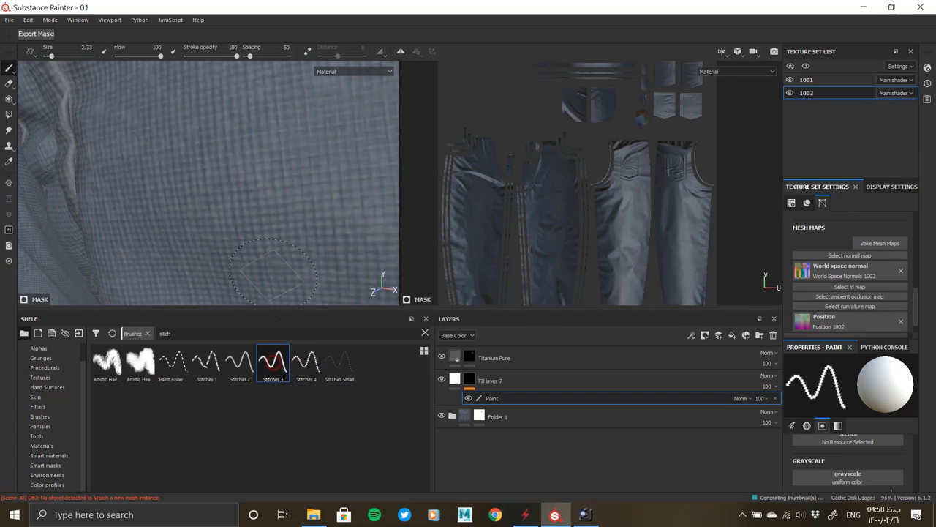
{"action": "left_click", "coordinate": [240, 360]}
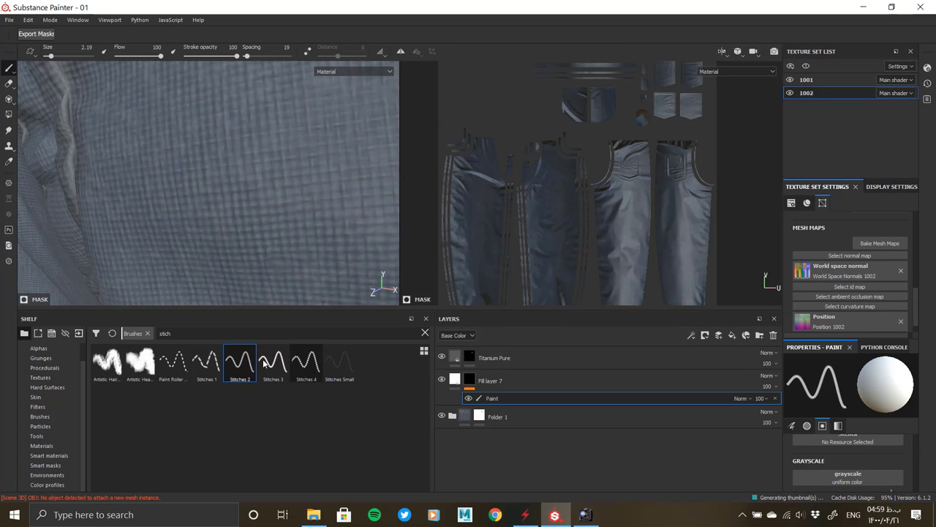
{"action": "left_click", "coordinate": [206, 361]}
{"action": "left_click", "coordinate": [173, 361]}
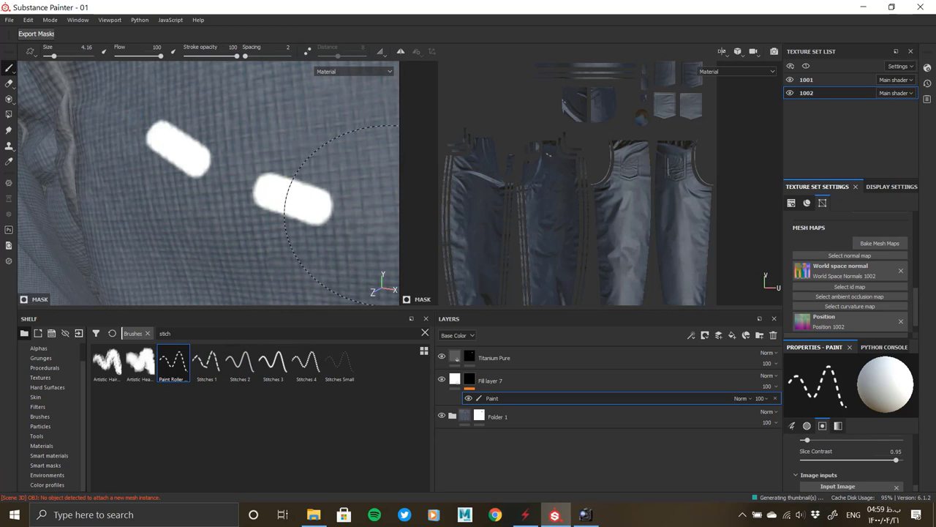
{"action": "left_click", "coordinate": [339, 360]}
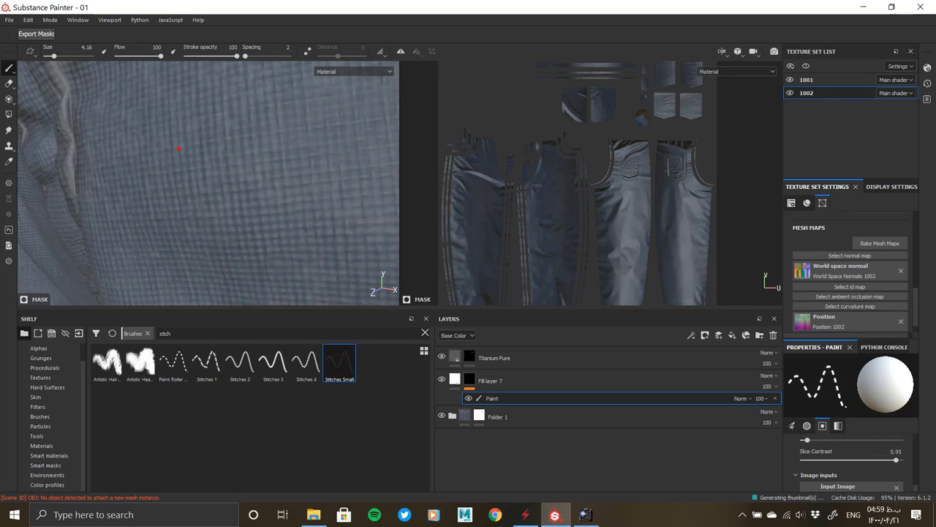
{"action": "left_click", "coordinate": [306, 361]}
Step: Review the Stitches 4 brush settings: size 2.19 and spacing 71
{"action": "scroll", "coordinate": [842, 458], "scroll_direction": "up", "scroll_amount": 2}
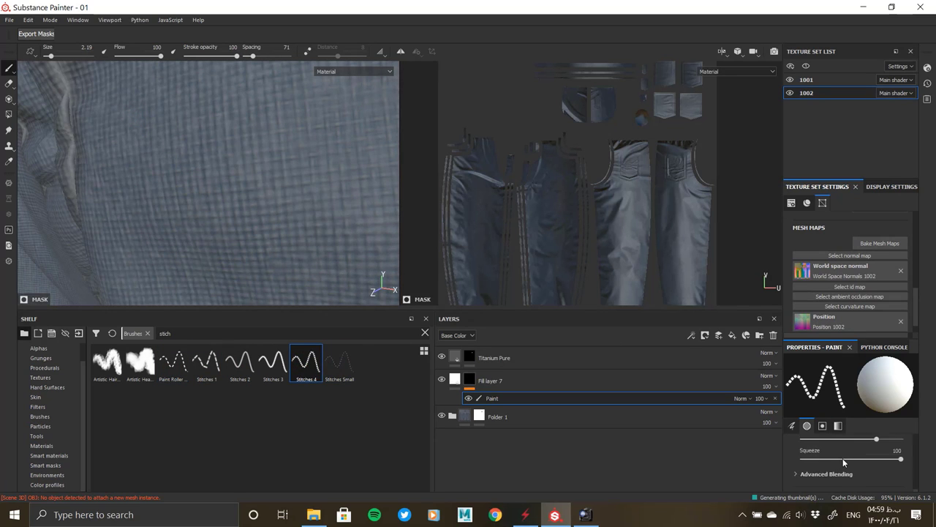
{"action": "scroll", "coordinate": [843, 460], "scroll_direction": "up", "scroll_amount": 3}
{"action": "scroll", "coordinate": [825, 475], "scroll_direction": "up", "scroll_amount": 2}
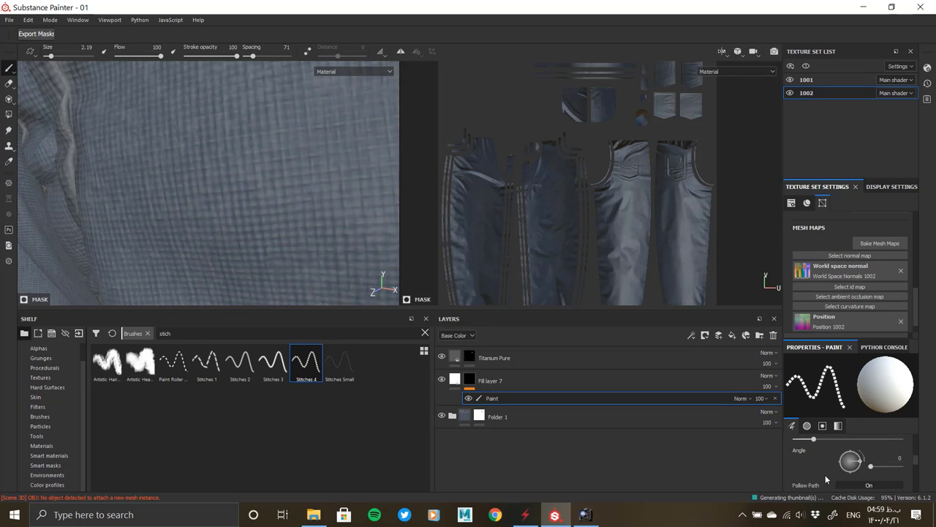
{"action": "scroll", "coordinate": [825, 474], "scroll_direction": "up", "scroll_amount": 1}
{"action": "scroll", "coordinate": [825, 475], "scroll_direction": "up", "scroll_amount": 1}
{"action": "scroll", "coordinate": [826, 474], "scroll_direction": "up", "scroll_amount": 1}
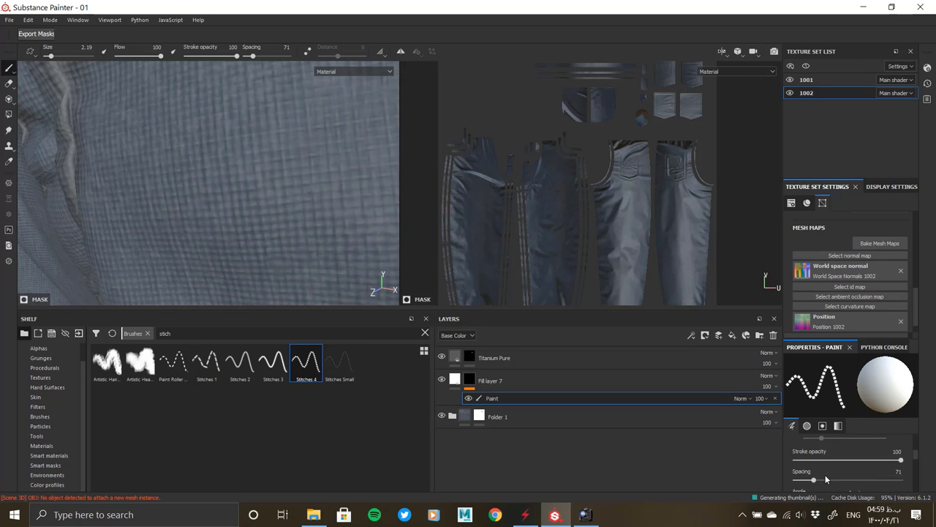
{"action": "scroll", "coordinate": [827, 474], "scroll_direction": "down", "scroll_amount": 2}
{"action": "scroll", "coordinate": [806, 468], "scroll_direction": "down", "scroll_amount": 2}
{"action": "scroll", "coordinate": [812, 476], "scroll_direction": "down", "scroll_amount": 1}
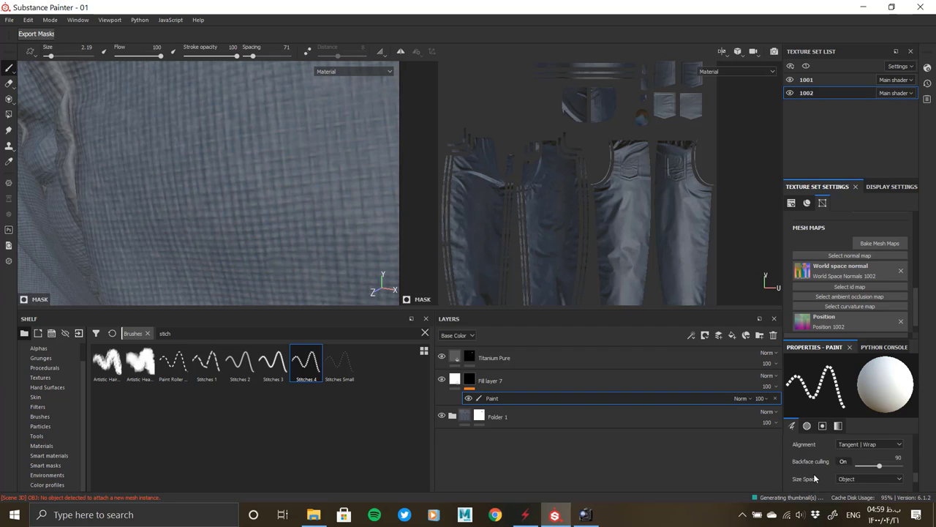
{"action": "scroll", "coordinate": [816, 476], "scroll_direction": "down", "scroll_amount": 1}
{"action": "scroll", "coordinate": [818, 476], "scroll_direction": "down", "scroll_amount": 2}
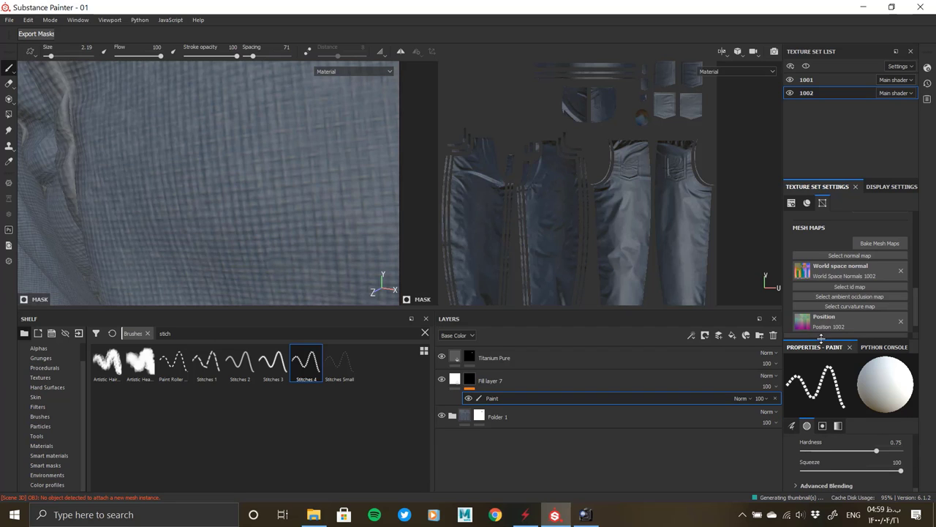
Step: Lower the Stitches 4 brush hardness and squeeze the stitch shape narrower, undoing each test stroke
{"action": "left_click_drag", "start_coordinate": [827, 343], "coordinate": [826, 234]}
{"action": "scroll", "coordinate": [838, 472], "scroll_direction": "up", "scroll_amount": 2}
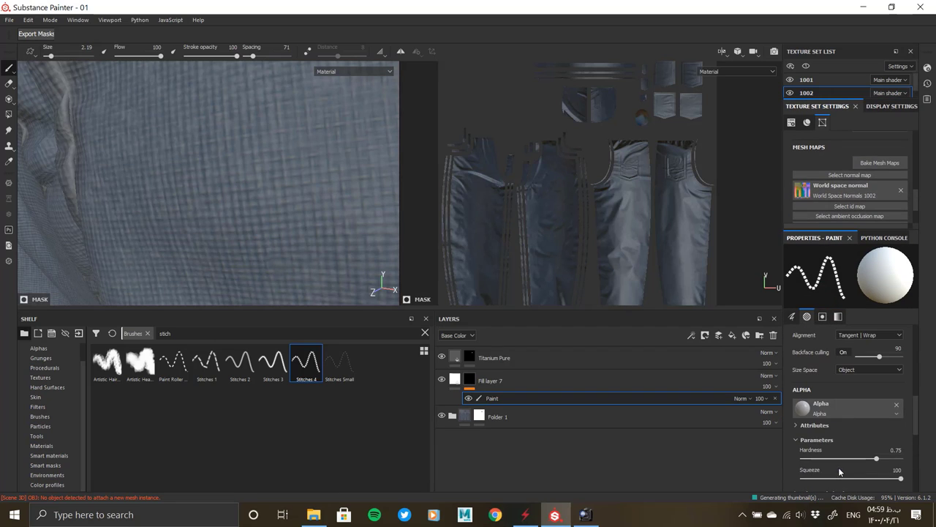
{"action": "left_click_drag", "start_coordinate": [155, 99], "coordinate": [278, 178]}
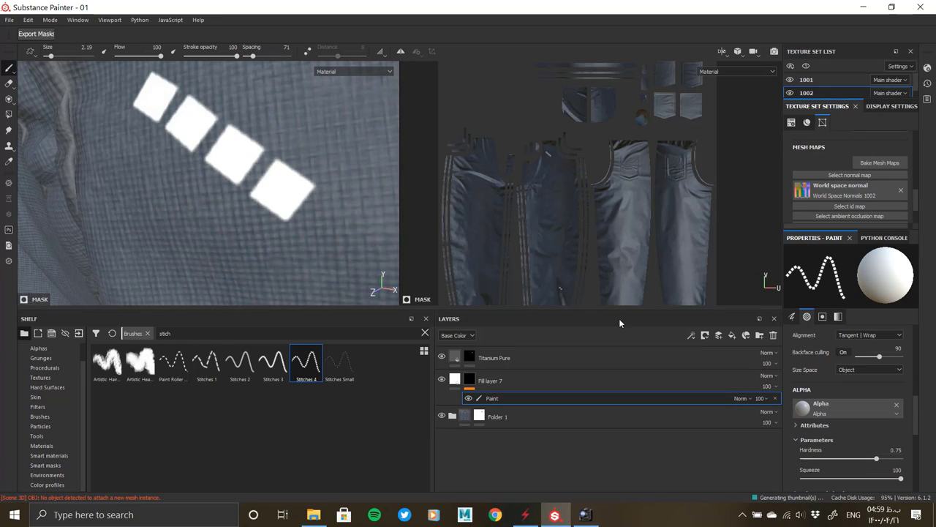
{"action": "key", "text": "ctrl+z"}
{"action": "left_click_drag", "start_coordinate": [877, 459], "coordinate": [816, 459]}
{"action": "left_click_drag", "start_coordinate": [164, 145], "coordinate": [256, 196]}
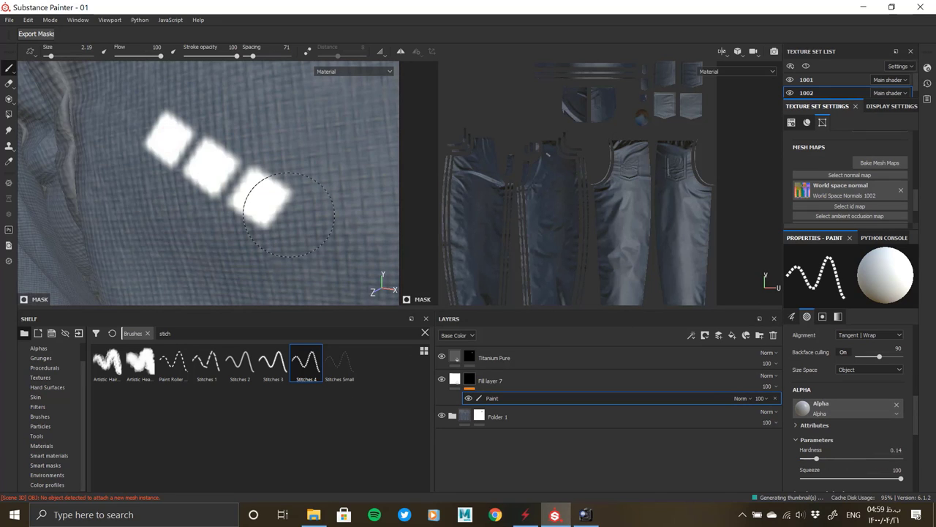
{"action": "key", "text": "ctrl+z"}
{"action": "left_click_drag", "start_coordinate": [901, 478], "coordinate": [828, 479]}
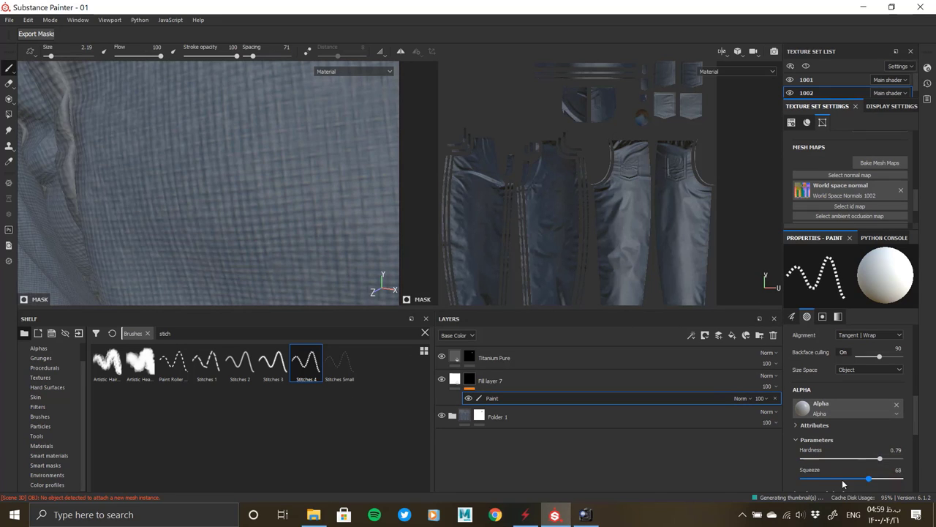
{"action": "left_click_drag", "start_coordinate": [151, 117], "coordinate": [278, 211]}
{"action": "key", "text": "ctrl+z"}
Step: Squeeze the stitches thinner still and adjust their gap, removing the test dashes
{"action": "left_click_drag", "start_coordinate": [826, 478], "coordinate": [807, 478]}
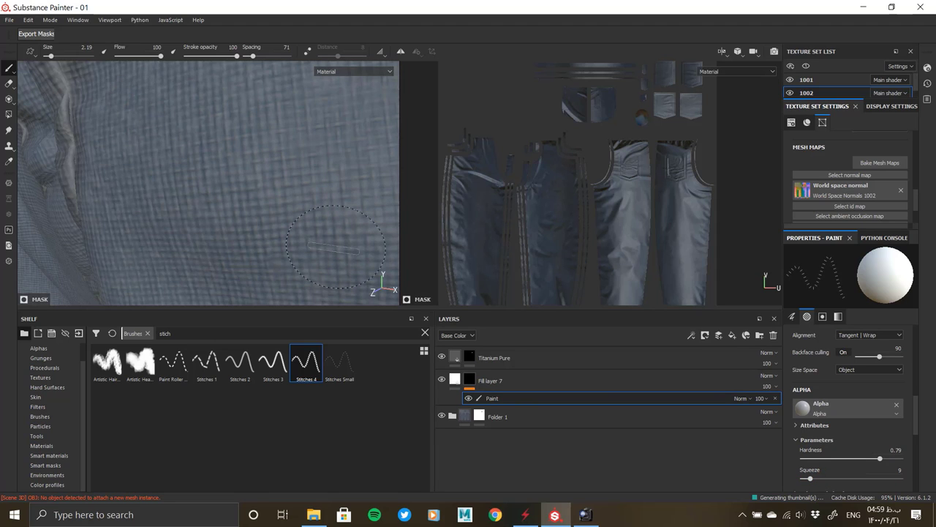
{"action": "left_click_drag", "start_coordinate": [167, 115], "coordinate": [275, 203]}
{"action": "key", "text": "ctrl+z"}
{"action": "left_click_drag", "start_coordinate": [140, 90], "coordinate": [272, 201]}
{"action": "left_click_drag", "start_coordinate": [252, 55], "coordinate": [248, 56]}
{"action": "key", "text": "ctrl+z"}
{"action": "left_click_drag", "start_coordinate": [155, 102], "coordinate": [261, 205]}
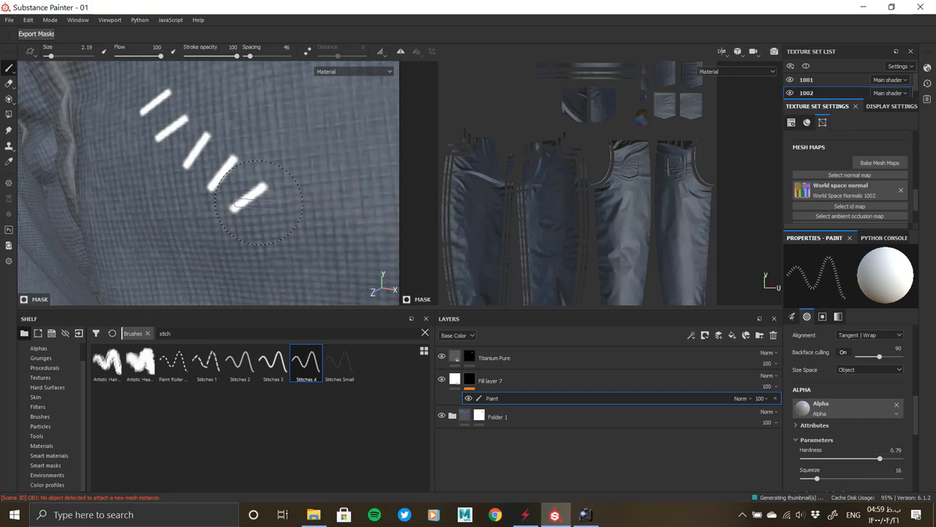
{"action": "key", "text": "ctrl+z"}
Step: Set the stitch angle to 90 and tune spacing to 64, undoing the test strokes
{"action": "scroll", "coordinate": [799, 383], "scroll_direction": "down", "scroll_amount": 2}
{"action": "scroll", "coordinate": [814, 447], "scroll_direction": "down", "scroll_amount": 3}
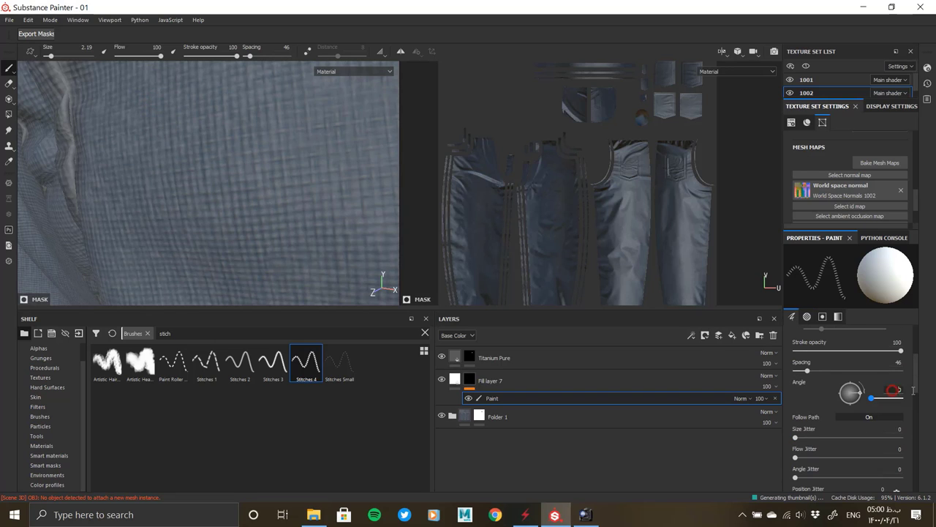
{"action": "type", "text": "90"}
{"action": "key", "text": "Return"}
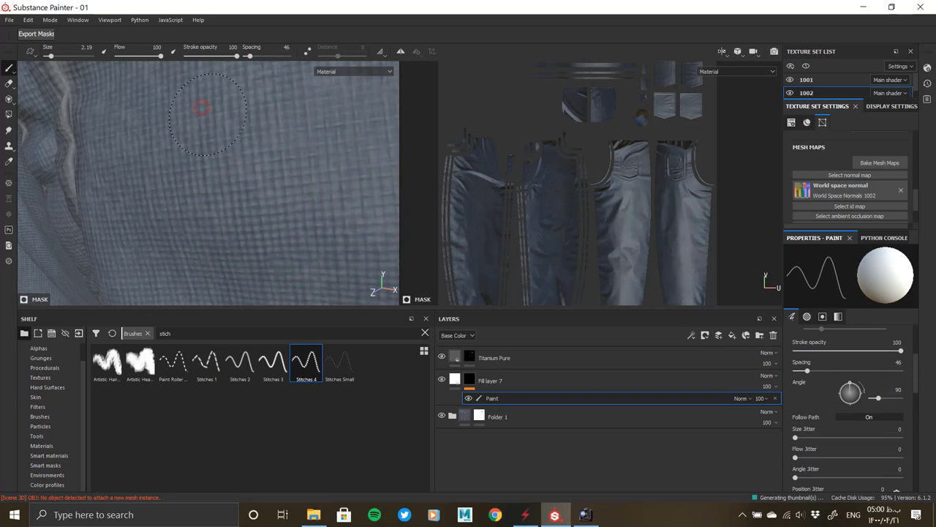
{"action": "left_click_drag", "start_coordinate": [189, 93], "coordinate": [313, 180]}
{"action": "key", "text": "ctrl+z"}
{"action": "left_click_drag", "start_coordinate": [249, 55], "coordinate": [256, 55]}
{"action": "left_click_drag", "start_coordinate": [157, 109], "coordinate": [322, 224]}
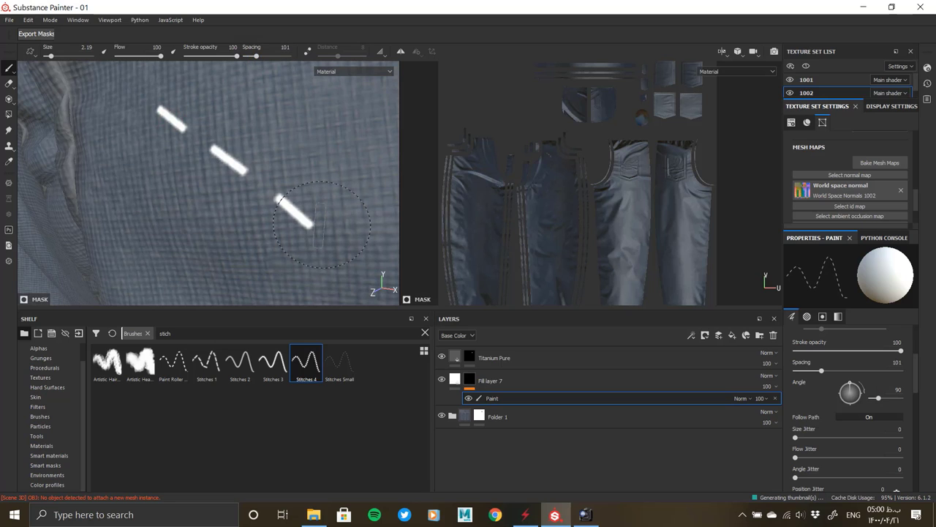
{"action": "key", "text": "ctrl+z"}
{"action": "left_click_drag", "start_coordinate": [256, 56], "coordinate": [251, 55]}
{"action": "left_click_drag", "start_coordinate": [165, 93], "coordinate": [304, 213]}
{"action": "key", "text": "ctrl+z"}
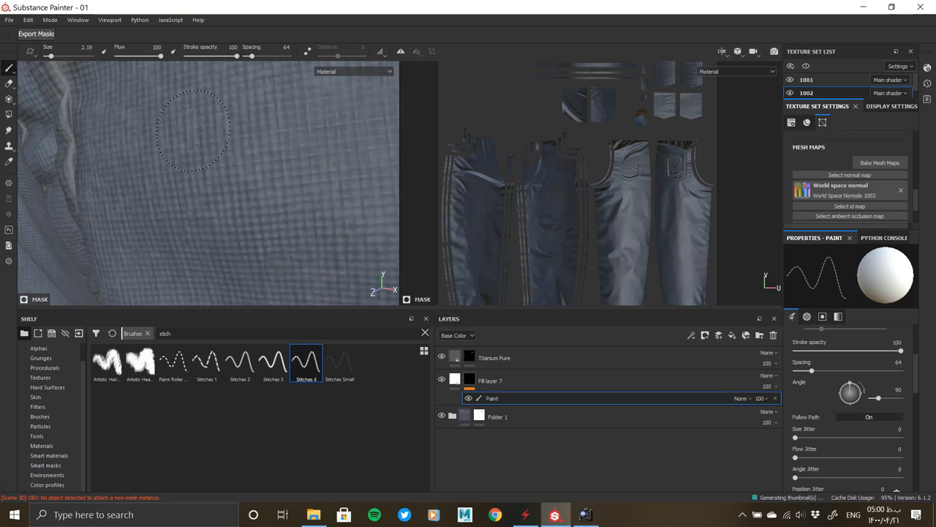
Step: Finish the brush at angle 88, spacing 101 and size 0.73, undoing every test stroke
{"action": "left_click_drag", "start_coordinate": [203, 101], "coordinate": [199, 99], "text": "ctrl"}
{"action": "left_click_drag", "start_coordinate": [123, 96], "coordinate": [266, 183]}
{"action": "key", "text": "ctrl+z"}
{"action": "left_click_drag", "start_coordinate": [251, 152], "coordinate": [249, 158], "text": "alt"}
{"action": "left_click_drag", "start_coordinate": [151, 121], "coordinate": [272, 192]}
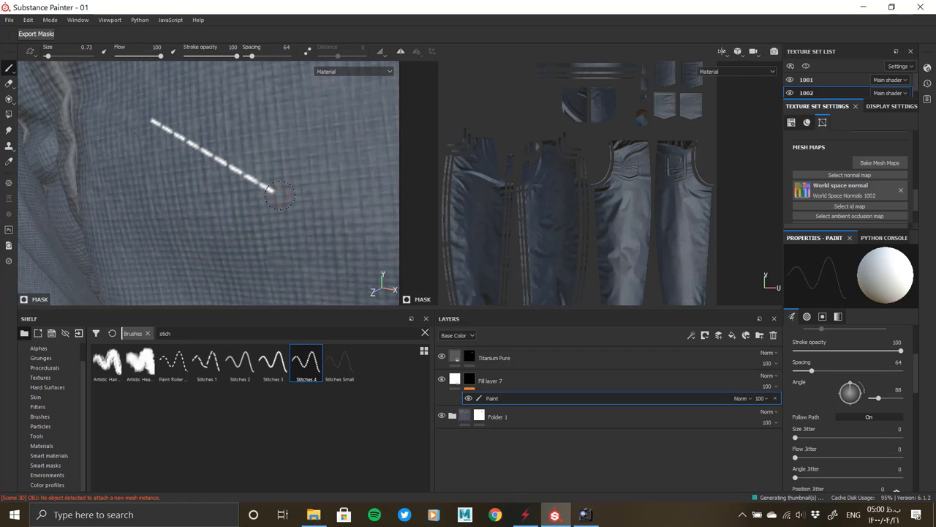
{"action": "key", "text": "ctrl+z"}
{"action": "left_click_drag", "start_coordinate": [251, 55], "coordinate": [256, 56]}
{"action": "left_click", "coordinate": [265, 187], "text": "shift"}
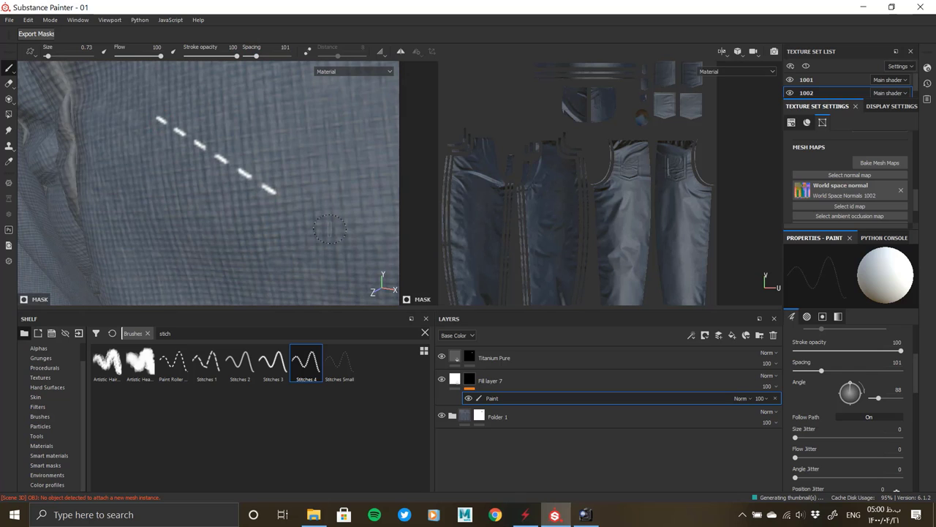
{"action": "key", "text": "ctrl+z"}
Step: Display the Base Color channel in the viewport
{"action": "scroll", "coordinate": [161, 199], "scroll_direction": "down", "scroll_amount": 5}
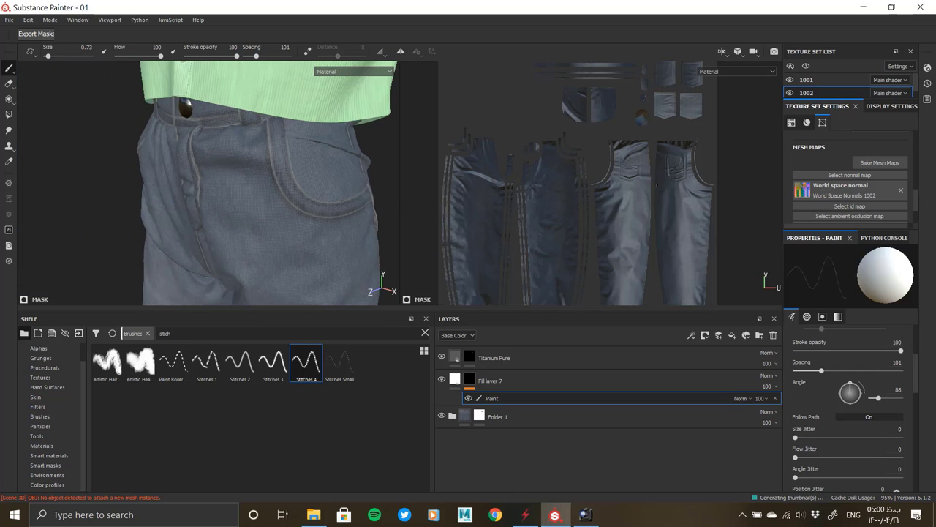
{"action": "left_click", "coordinate": [736, 71]}
{"action": "left_click", "coordinate": [721, 82]}
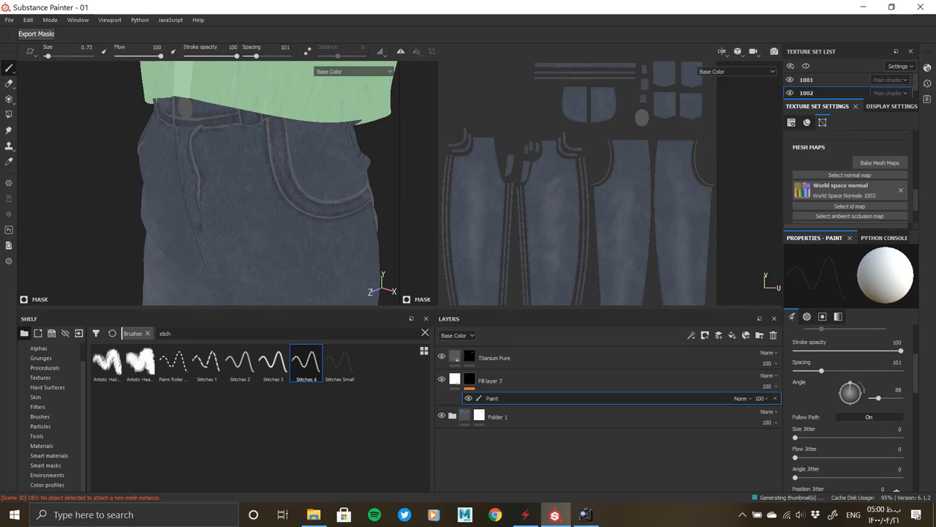
Step: Paint a straight dashed stitch line along the pocket piece's top edge
{"action": "scroll", "coordinate": [613, 183], "scroll_direction": "up", "scroll_amount": 3}
{"action": "scroll", "coordinate": [613, 183], "scroll_direction": "up", "scroll_amount": 2}
{"action": "left_click_drag", "start_coordinate": [241, 161], "coordinate": [209, 190], "text": "alt"}
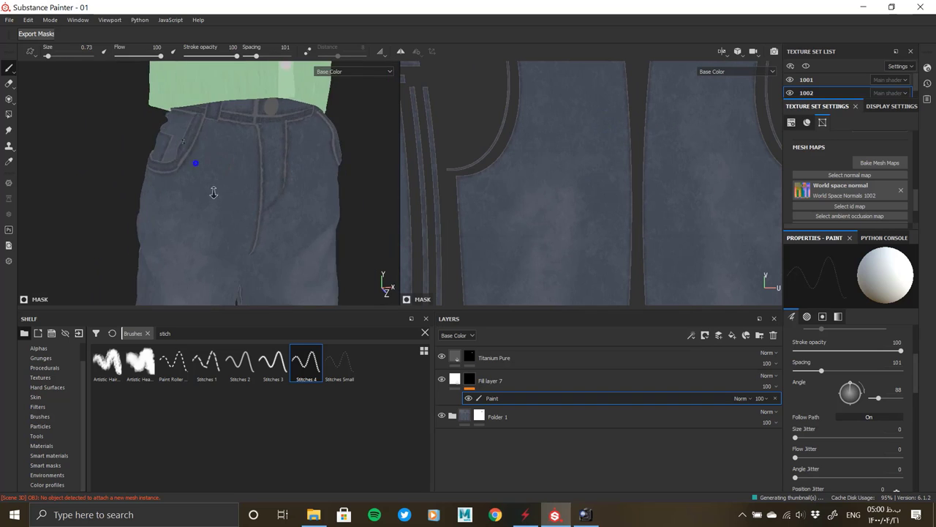
{"action": "scroll", "coordinate": [197, 135], "scroll_direction": "up", "scroll_amount": 5}
{"action": "left_click_drag", "start_coordinate": [197, 136], "coordinate": [249, 147], "text": "alt"}
{"action": "scroll", "coordinate": [585, 168], "scroll_direction": "down", "scroll_amount": 2}
{"action": "scroll", "coordinate": [578, 190], "scroll_direction": "down", "scroll_amount": 2}
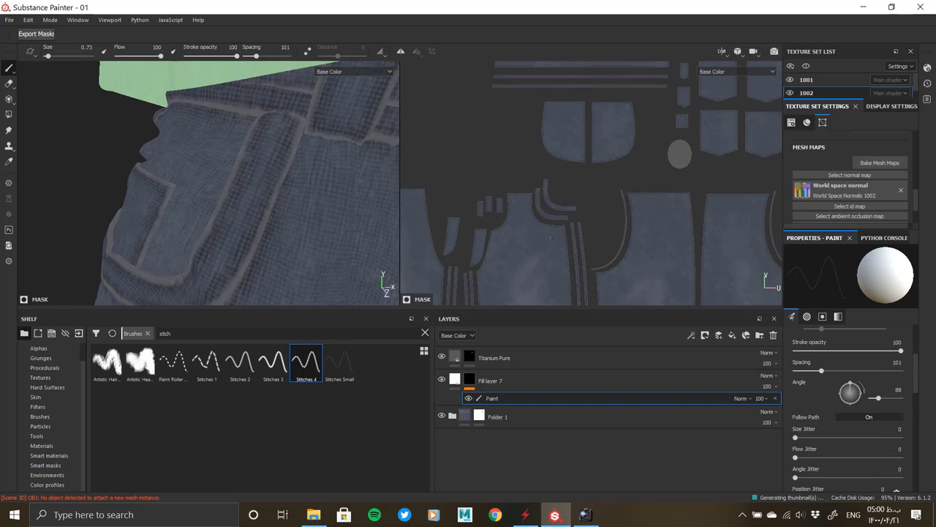
{"action": "scroll", "coordinate": [568, 210], "scroll_direction": "down", "scroll_amount": 2}
{"action": "scroll", "coordinate": [567, 209], "scroll_direction": "up", "scroll_amount": 2}
{"action": "scroll", "coordinate": [564, 157], "scroll_direction": "up", "scroll_amount": 2}
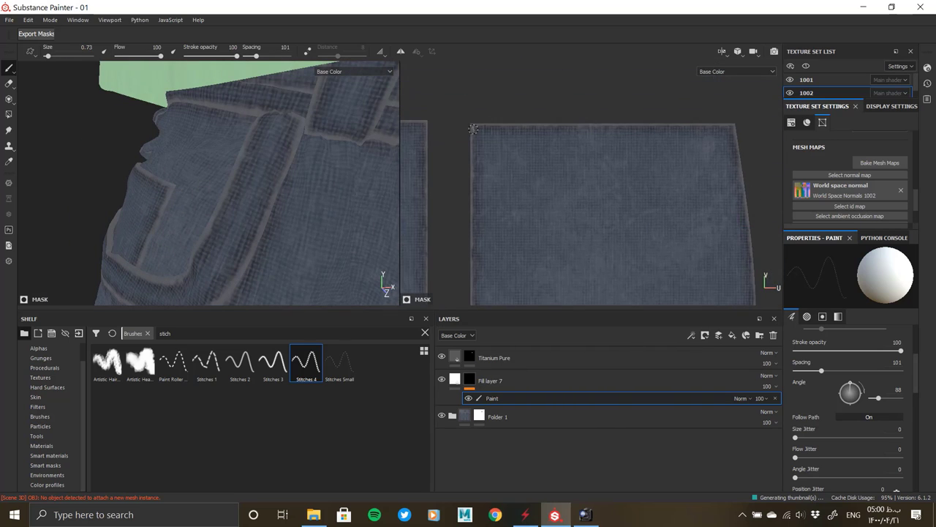
{"action": "left_click", "coordinate": [732, 130], "text": "shift"}
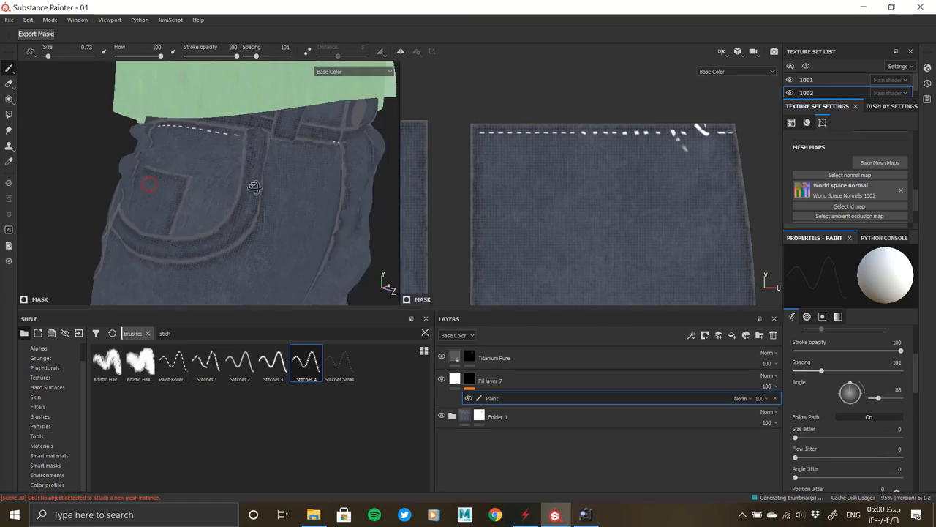
Step: Add two dashed stitch rows along the waistband's top edge
{"action": "mouse_move", "coordinate": [224, 150]}
{"action": "left_mouse_down", "text": "alt"}
{"action": "mouse_move", "coordinate": [224, 159]}
{"action": "mouse_move", "coordinate": [710, 139]}
{"action": "left_mouse_up", "text": "alt"}
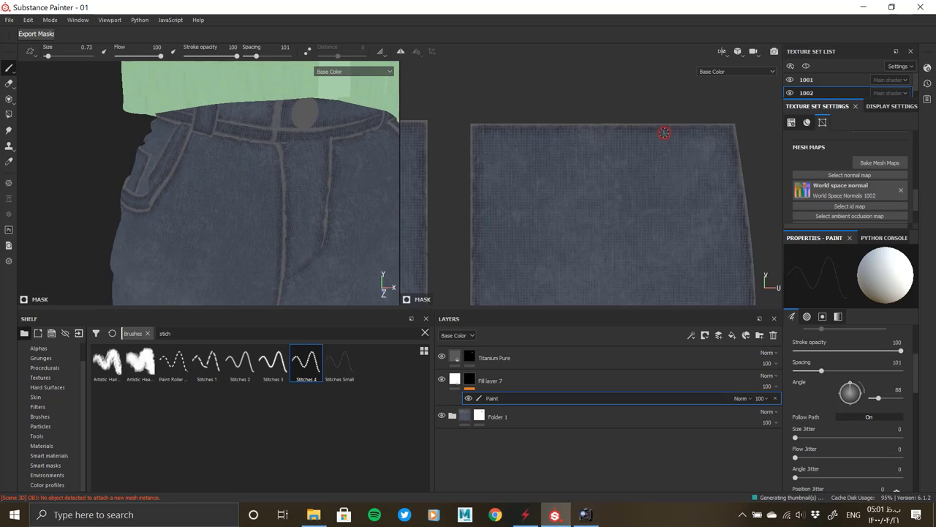
{"action": "left_click", "coordinate": [482, 135], "text": "shift"}
{"action": "left_click", "coordinate": [657, 139], "text": "shift"}
{"action": "middle_click_drag", "start_coordinate": [484, 300], "coordinate": [507, 240]}
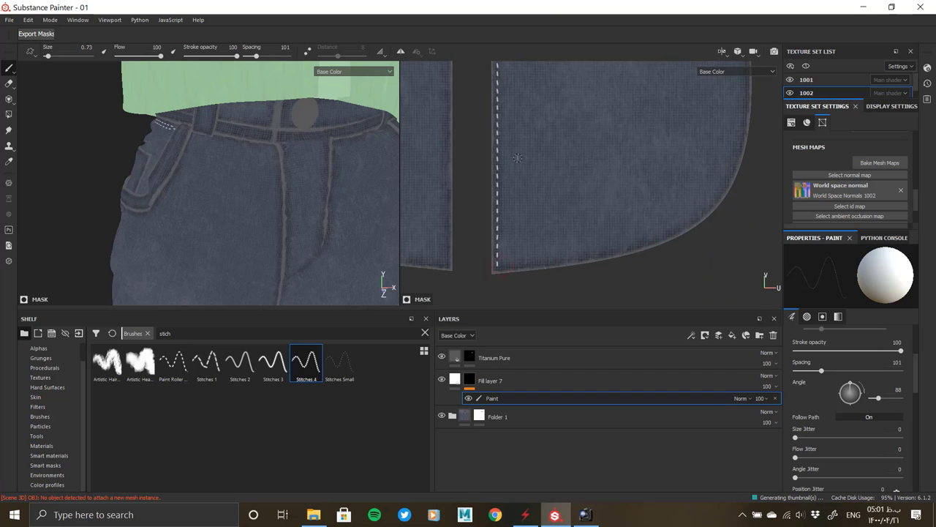
{"action": "middle_click_drag", "start_coordinate": [517, 158], "coordinate": [522, 170]}
Step: Trial-stitch the small rectangular piece's edges, then undo those unwanted rows
{"action": "middle_click_drag", "start_coordinate": [509, 139], "coordinate": [516, 81]}
{"action": "left_click_drag", "start_coordinate": [205, 209], "coordinate": [263, 201], "text": "alt"}
{"action": "scroll", "coordinate": [741, 175], "scroll_direction": "down", "scroll_amount": 3}
{"action": "middle_click_drag", "start_coordinate": [560, 190], "coordinate": [541, 164]}
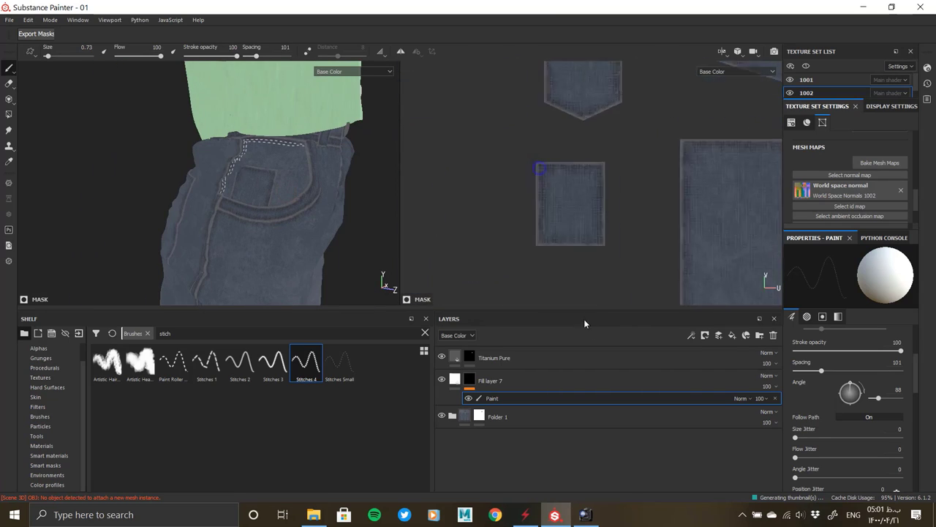
{"action": "scroll", "coordinate": [536, 159], "scroll_direction": "up", "scroll_amount": 3}
{"action": "left_click", "coordinate": [644, 158], "text": "shift"}
{"action": "middle_click_drag", "start_coordinate": [656, 217], "coordinate": [647, 140]}
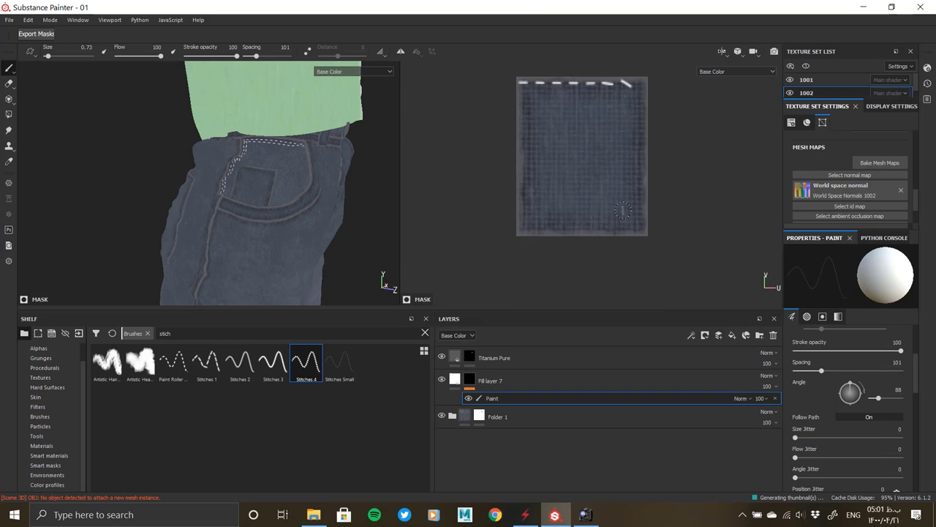
{"action": "left_click_drag", "start_coordinate": [638, 227], "coordinate": [520, 226]}
{"action": "left_click", "coordinate": [525, 86], "text": "shift"}
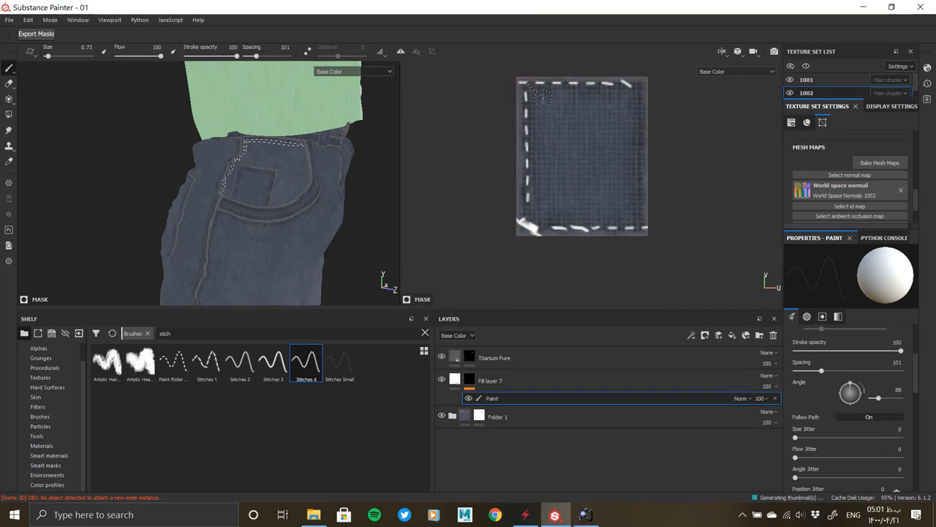
{"action": "left_click_drag", "start_coordinate": [639, 128], "coordinate": [640, 192]}
{"action": "left_click_drag", "start_coordinate": [300, 197], "coordinate": [251, 188], "text": "alt"}
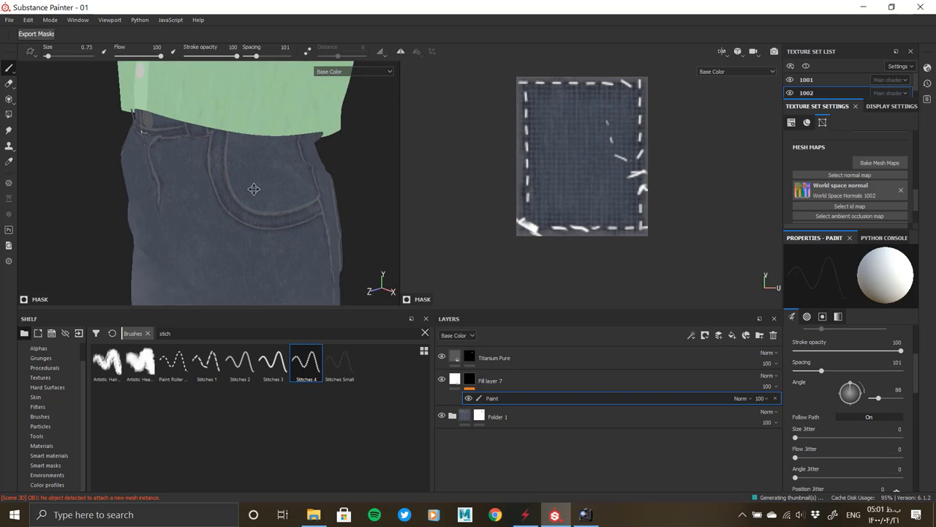
{"action": "key", "text": "ctrl+z"}
{"action": "key", "text": "ctrl+z"}
{"action": "key", "text": "ctrl+z"}
{"action": "key", "text": "ctrl+z"}
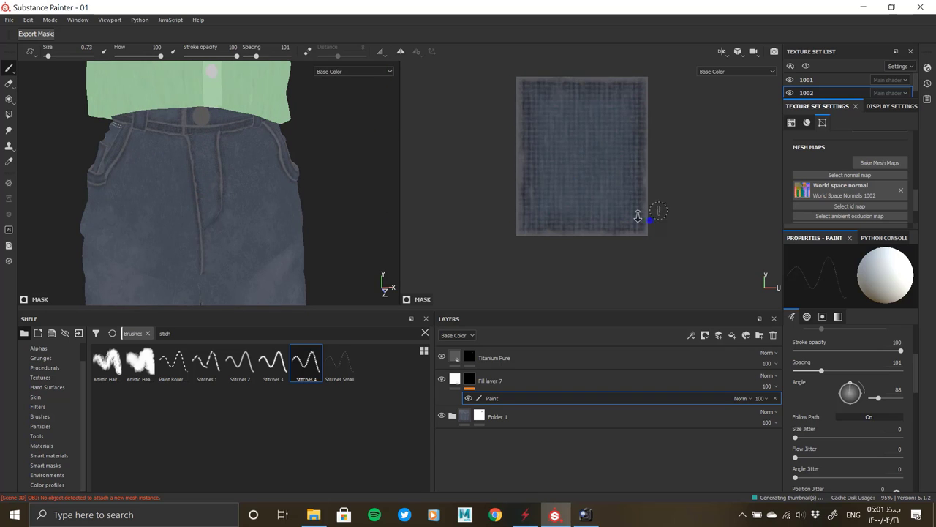
{"action": "key", "text": "ctrl+z"}
Step: Stitch the back pocket's right and top edges with dashed lines
{"action": "scroll", "coordinate": [672, 196], "scroll_direction": "down", "scroll_amount": 3}
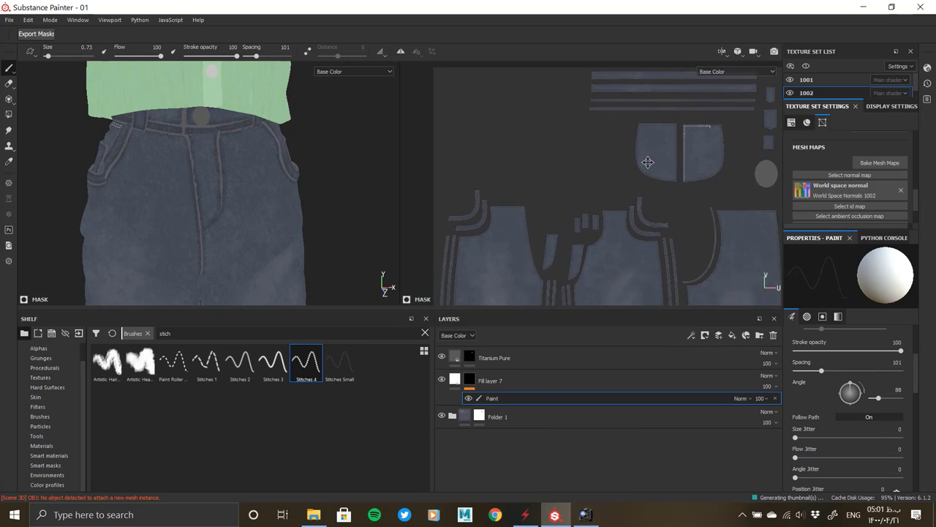
{"action": "middle_click_drag", "start_coordinate": [658, 194], "coordinate": [530, 190]}
{"action": "scroll", "coordinate": [561, 150], "scroll_direction": "up", "scroll_amount": 5}
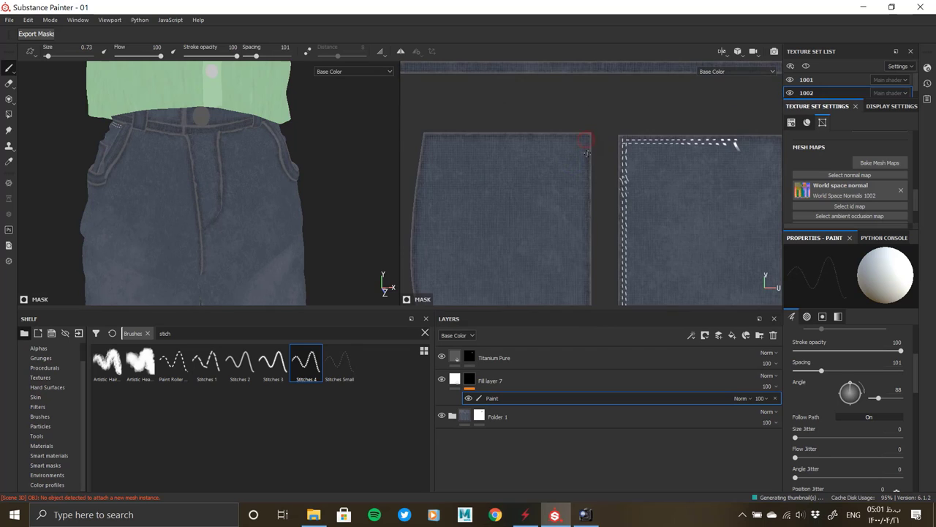
{"action": "left_click", "coordinate": [586, 146]}
{"action": "middle_click_drag", "start_coordinate": [586, 152], "coordinate": [582, 73]}
{"action": "left_click", "coordinate": [578, 220], "text": "shift"}
{"action": "middle_click_drag", "start_coordinate": [578, 220], "coordinate": [584, 200]}
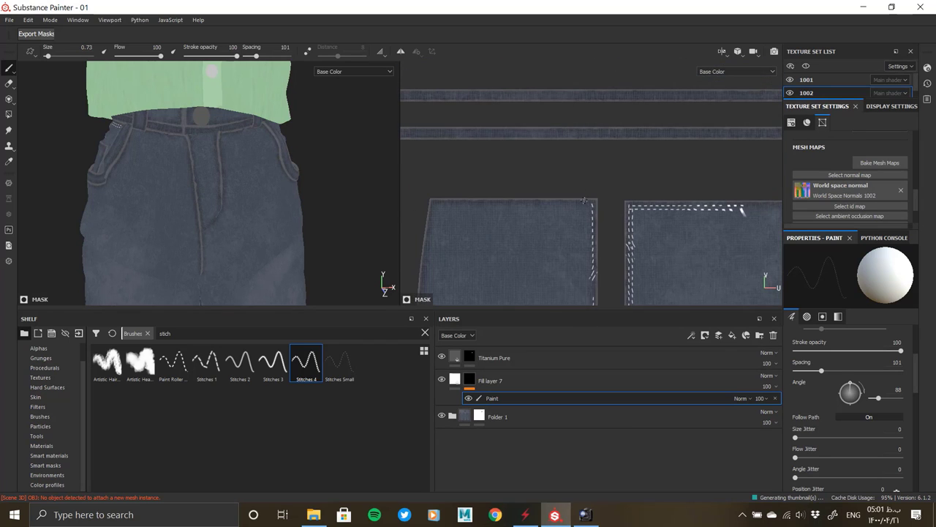
{"action": "left_click", "coordinate": [434, 206], "text": "shift"}
{"action": "mouse_move", "coordinate": [242, 190]}
{"action": "left_mouse_down", "text": "alt"}
{"action": "mouse_move", "coordinate": [348, 183]}
{"action": "mouse_move", "coordinate": [292, 183]}
{"action": "left_mouse_up", "text": "alt"}
{"action": "scroll", "coordinate": [585, 183], "scroll_direction": "down", "scroll_amount": 5}
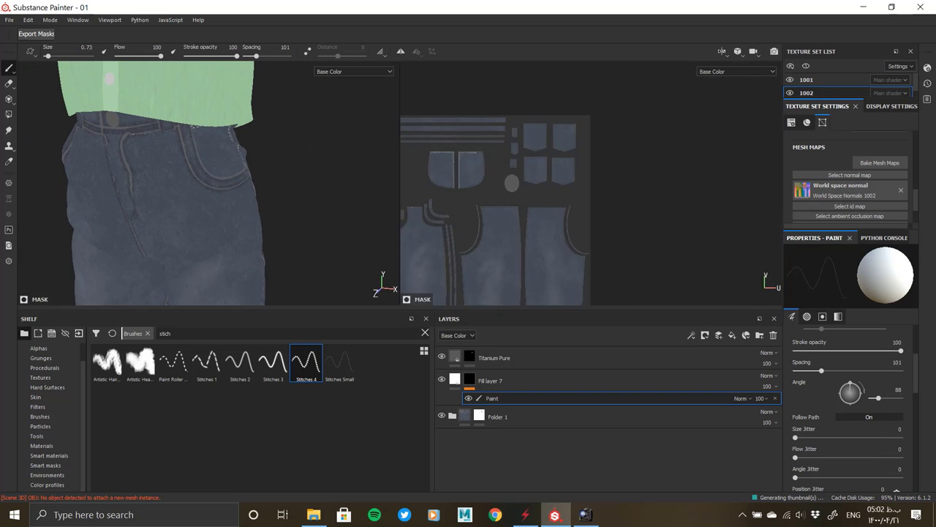
Step: Zoom onto the small pointed pocket piece and stitch its left edge bottom to top
{"action": "scroll", "coordinate": [496, 142], "scroll_direction": "up", "scroll_amount": 3}
{"action": "scroll", "coordinate": [518, 210], "scroll_direction": "up", "scroll_amount": 3}
{"action": "scroll", "coordinate": [281, 170], "scroll_direction": "up", "scroll_amount": 2}
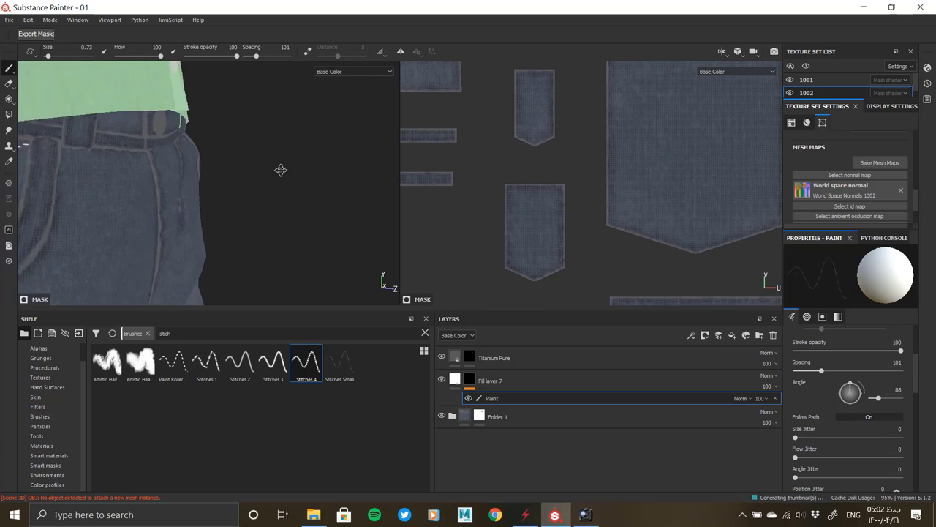
{"action": "left_click_drag", "start_coordinate": [280, 170], "coordinate": [344, 176], "text": "alt"}
{"action": "scroll", "coordinate": [548, 172], "scroll_direction": "up", "scroll_amount": 2}
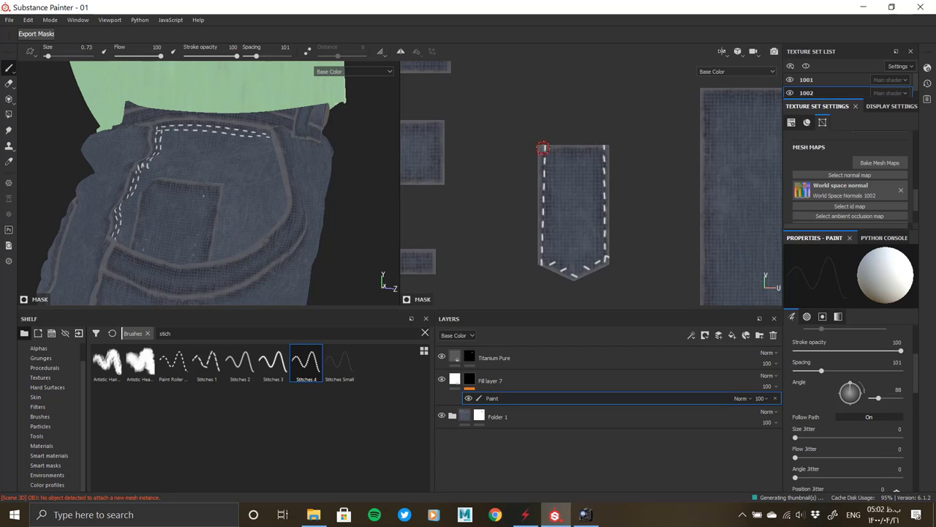
{"action": "scroll", "coordinate": [569, 228], "scroll_direction": "down", "scroll_amount": 2}
{"action": "scroll", "coordinate": [534, 137], "scroll_direction": "up", "scroll_amount": 2}
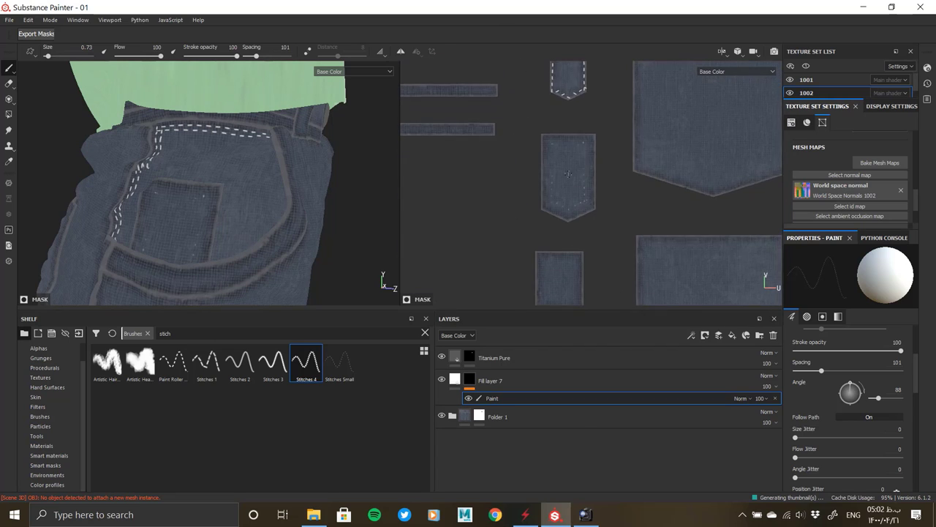
{"action": "scroll", "coordinate": [534, 138], "scroll_direction": "up", "scroll_amount": 1}
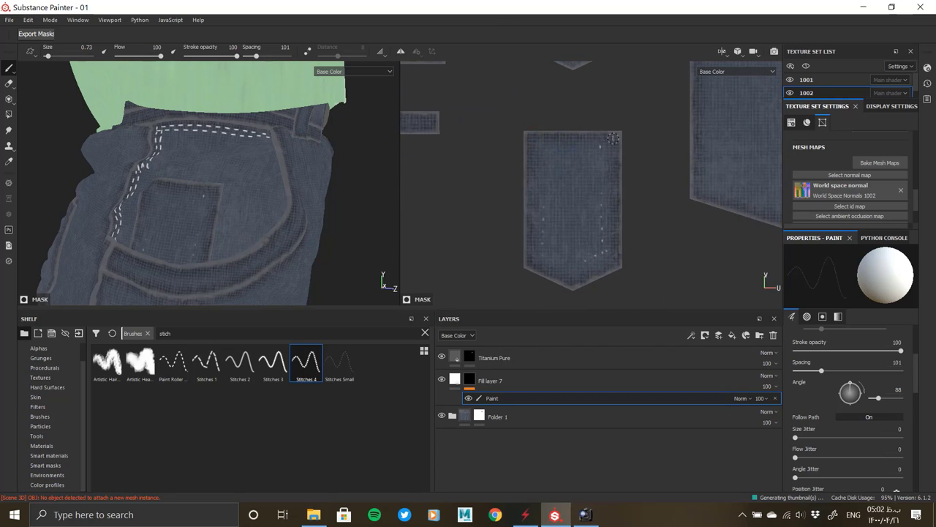
{"action": "mouse_move", "coordinate": [613, 138]}
{"action": "middle_mouse_down"}
{"action": "mouse_move", "coordinate": [593, 290]}
{"action": "mouse_move", "coordinate": [583, 142]}
{"action": "middle_mouse_up"}
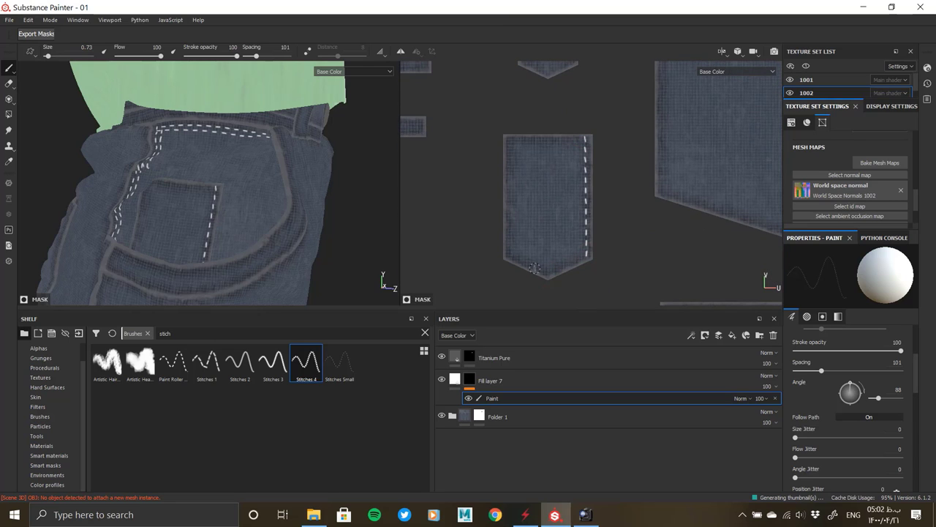
{"action": "left_click_drag", "start_coordinate": [510, 253], "coordinate": [510, 139]}
Step: Turn the 3D view to the jeans back and pan the UV view toward the top pockets
{"action": "scroll", "coordinate": [613, 221], "scroll_direction": "down", "scroll_amount": 3}
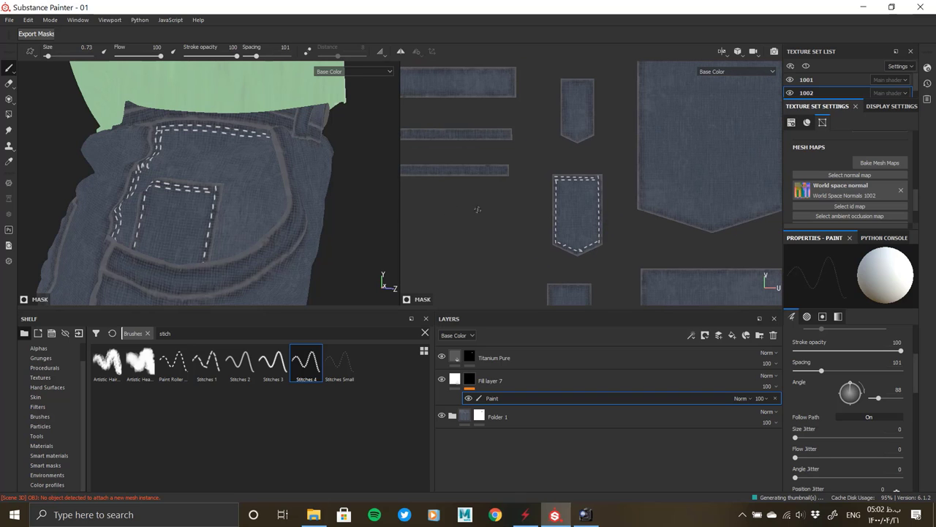
{"action": "left_click_drag", "start_coordinate": [278, 241], "coordinate": [245, 193], "text": "alt"}
{"action": "scroll", "coordinate": [256, 183], "scroll_direction": "up", "scroll_amount": 3}
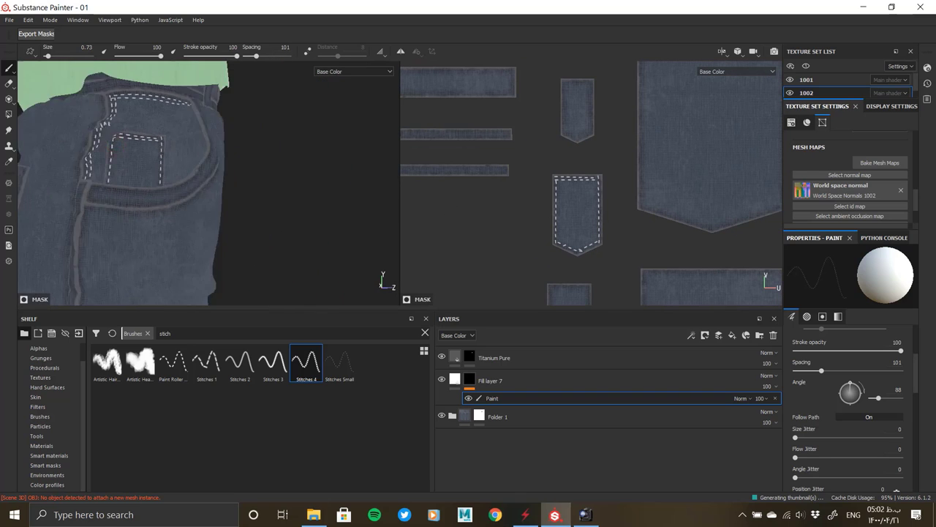
{"action": "middle_click_drag", "start_coordinate": [256, 183], "coordinate": [220, 205]}
{"action": "scroll", "coordinate": [556, 220], "scroll_direction": "down", "scroll_amount": 3}
{"action": "middle_click_drag", "start_coordinate": [585, 219], "coordinate": [546, 228]}
Step: Stitch the first back pocket's right edge and both pointed bottom edges with Stitches 4
{"action": "scroll", "coordinate": [545, 228], "scroll_direction": "up", "scroll_amount": 2}
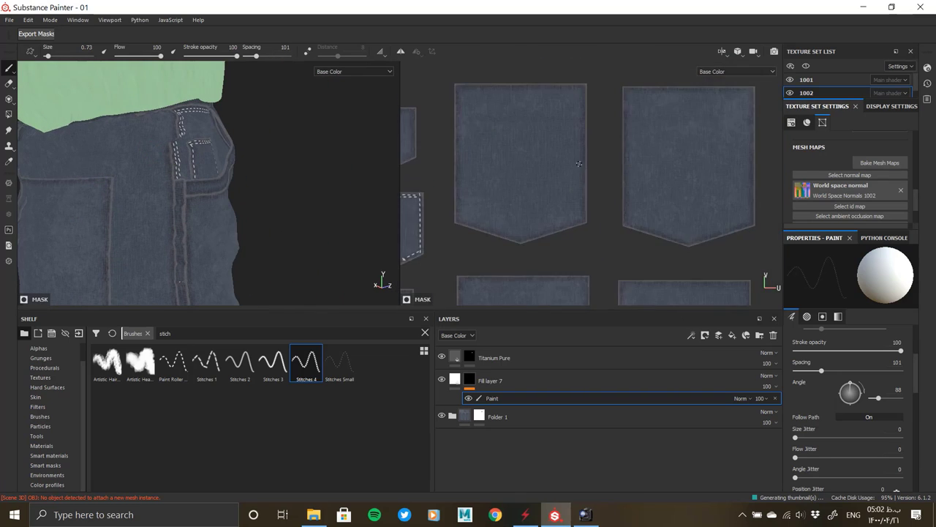
{"action": "left_click_drag", "start_coordinate": [104, 194], "coordinate": [221, 117], "text": "alt"}
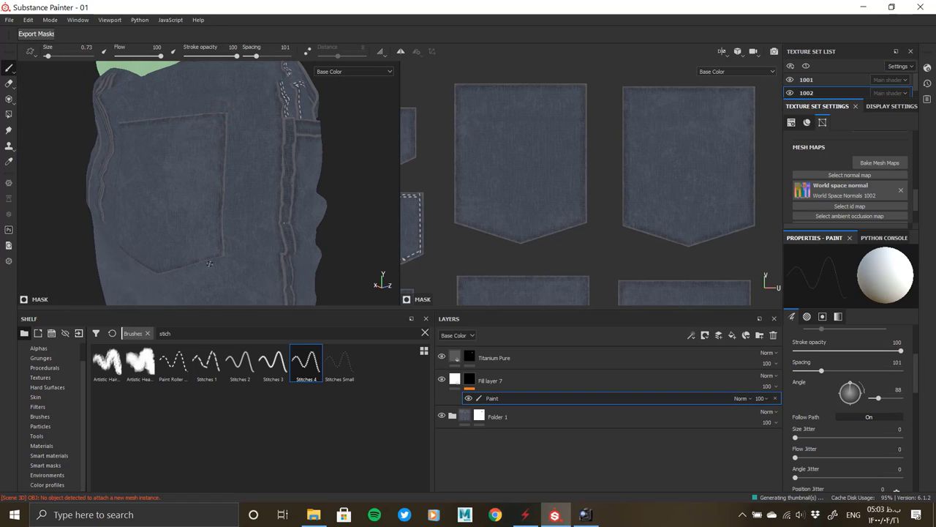
{"action": "scroll", "coordinate": [584, 137], "scroll_direction": "down", "scroll_amount": 2}
{"action": "middle_click_drag", "start_coordinate": [585, 239], "coordinate": [585, 136]}
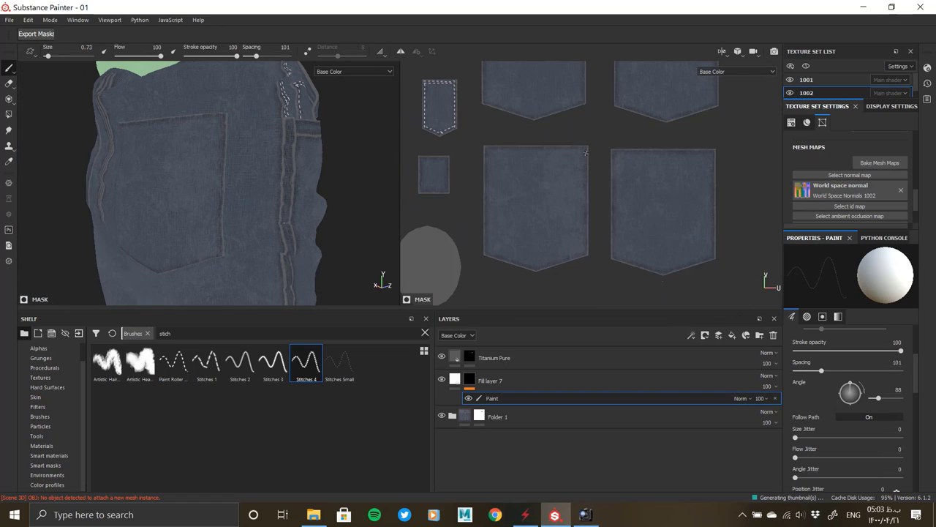
{"action": "scroll", "coordinate": [589, 172], "scroll_direction": "up", "scroll_amount": 2}
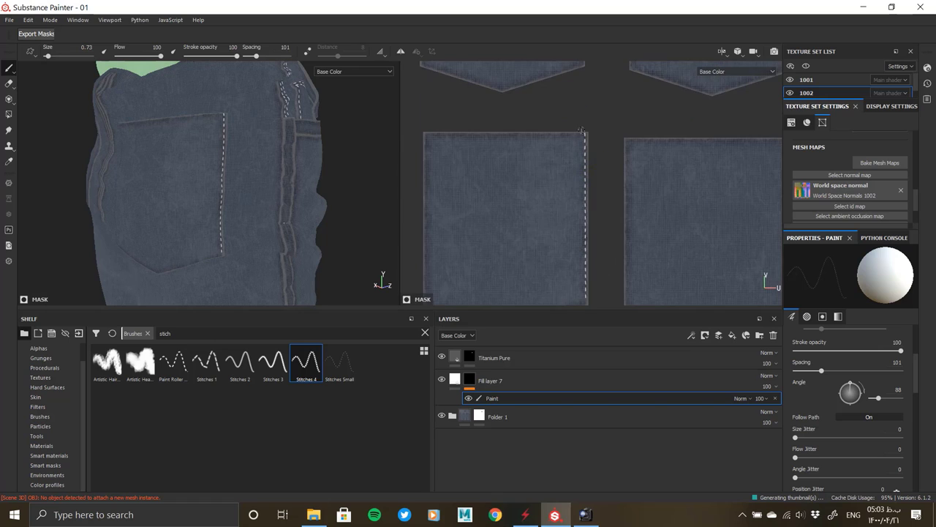
{"action": "middle_click_drag", "start_coordinate": [586, 233], "coordinate": [587, 144]}
{"action": "left_click_drag", "start_coordinate": [587, 136], "coordinate": [589, 218]}
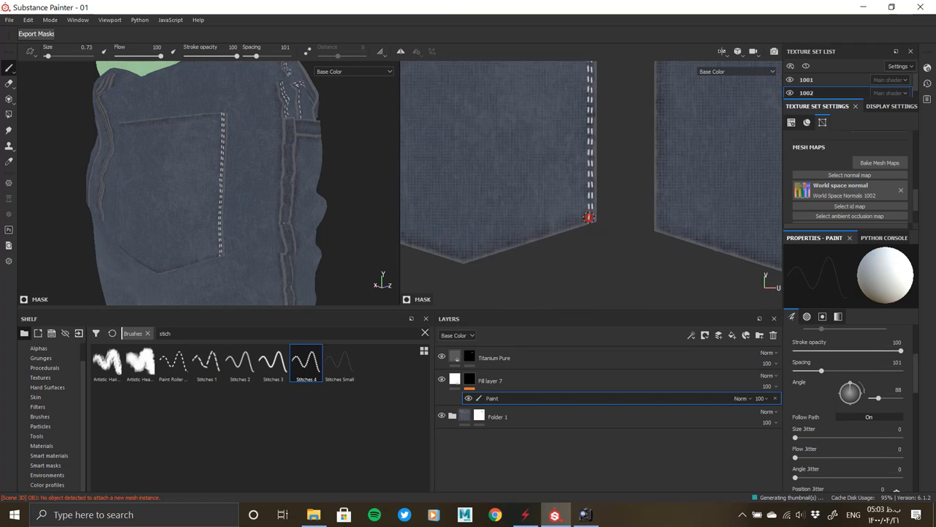
{"action": "left_click", "coordinate": [462, 259], "text": "shift"}
{"action": "middle_click_drag", "start_coordinate": [453, 252], "coordinate": [567, 254]}
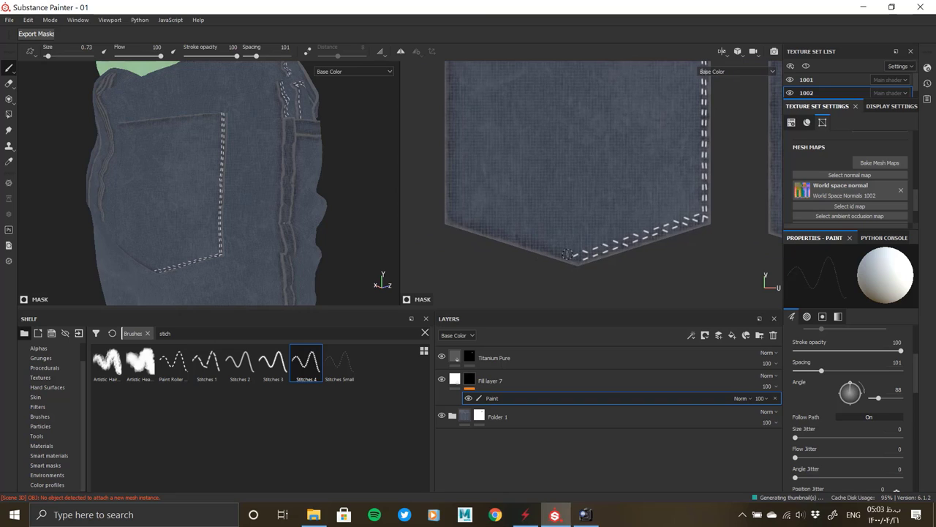
{"action": "left_click", "coordinate": [448, 215], "text": "shift"}
{"action": "mouse_move", "coordinate": [454, 188]}
{"action": "middle_mouse_down"}
{"action": "mouse_move", "coordinate": [490, 300]}
{"action": "mouse_move", "coordinate": [497, 220]}
{"action": "mouse_move", "coordinate": [491, 307]}
{"action": "middle_mouse_up"}
Step: Stitch the next pocket piece's left edge and add a double row along its V-shaped bottom
{"action": "left_click_drag", "start_coordinate": [314, 176], "coordinate": [266, 161], "text": "alt"}
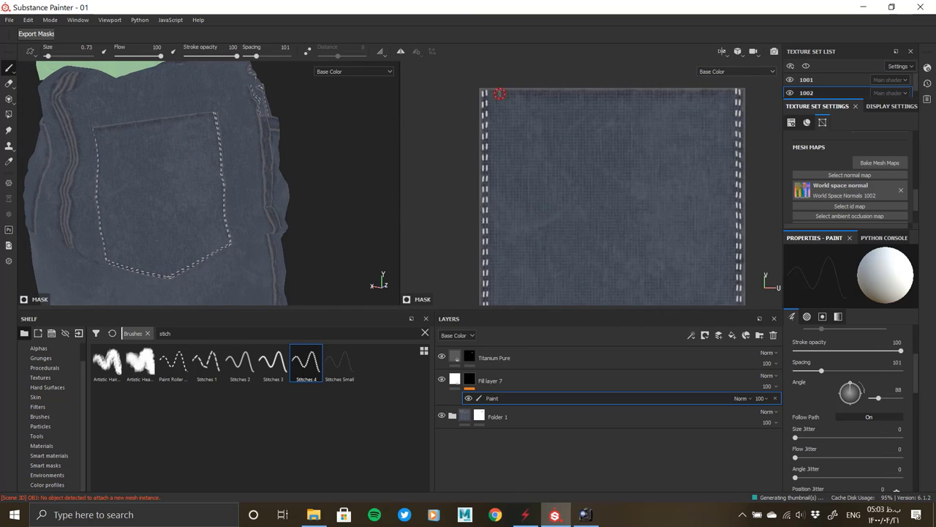
{"action": "middle_click_drag", "start_coordinate": [490, 292], "coordinate": [488, 183]}
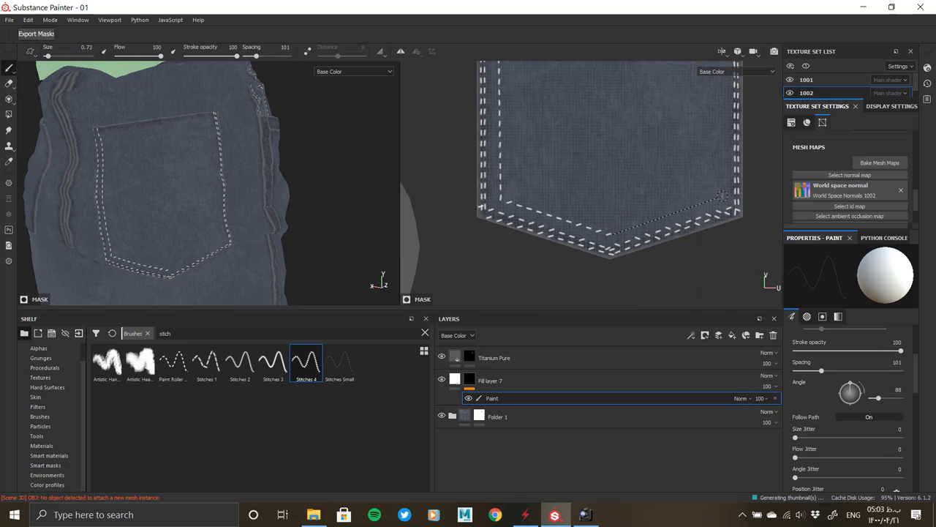
{"action": "middle_click_drag", "start_coordinate": [722, 196], "coordinate": [686, 104]}
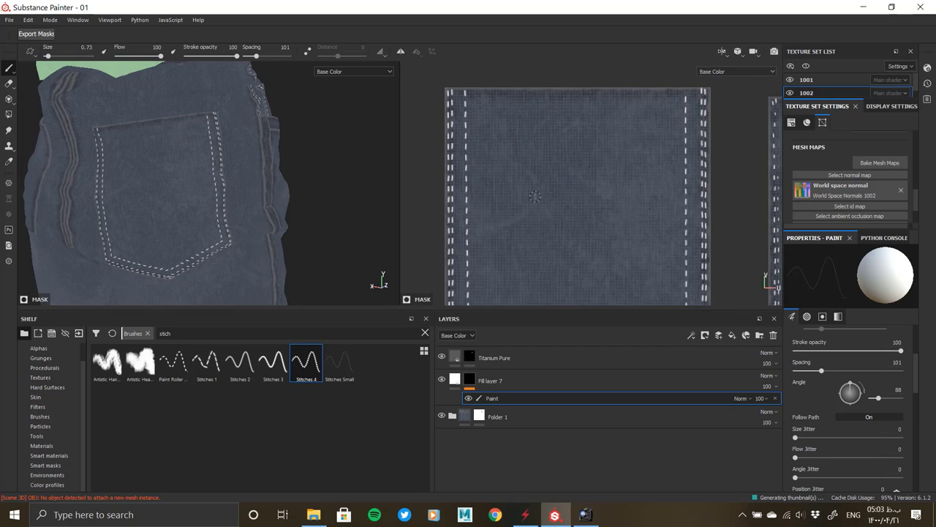
{"action": "scroll", "coordinate": [535, 197], "scroll_direction": "down", "scroll_amount": 3}
{"action": "middle_click_drag", "start_coordinate": [591, 219], "coordinate": [498, 209]}
{"action": "scroll", "coordinate": [506, 134], "scroll_direction": "up", "scroll_amount": 4}
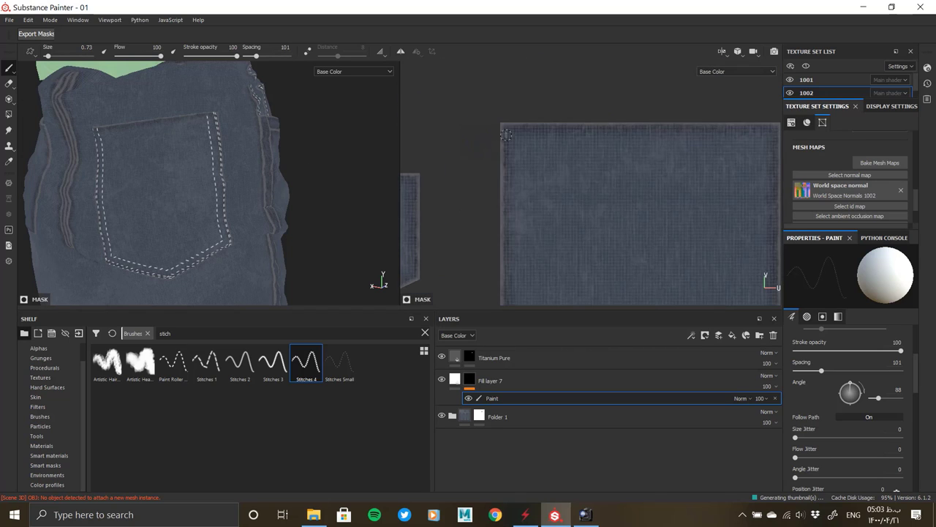
{"action": "left_click", "coordinate": [506, 134]}
{"action": "scroll", "coordinate": [506, 134], "scroll_direction": "down", "scroll_amount": 3}
{"action": "left_click", "coordinate": [499, 218], "text": "shift"}
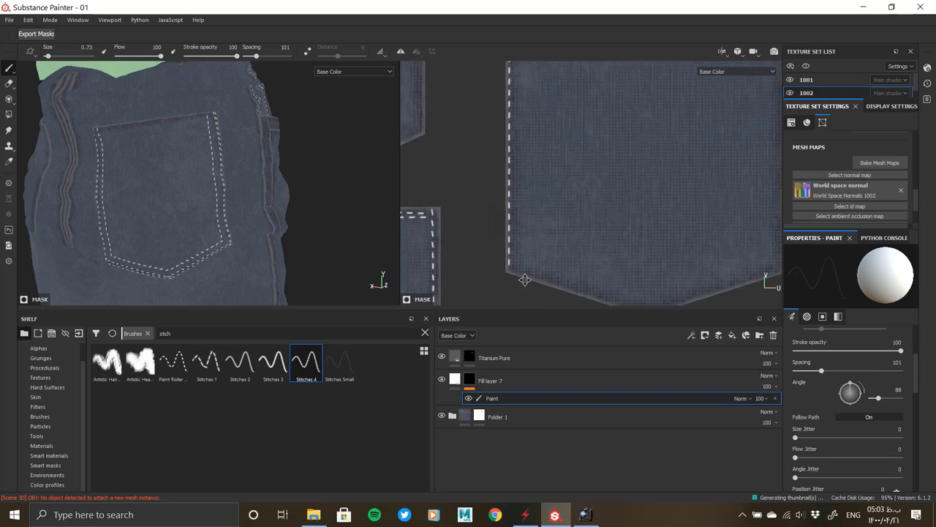
{"action": "scroll", "coordinate": [526, 131], "scroll_direction": "up", "scroll_amount": 2}
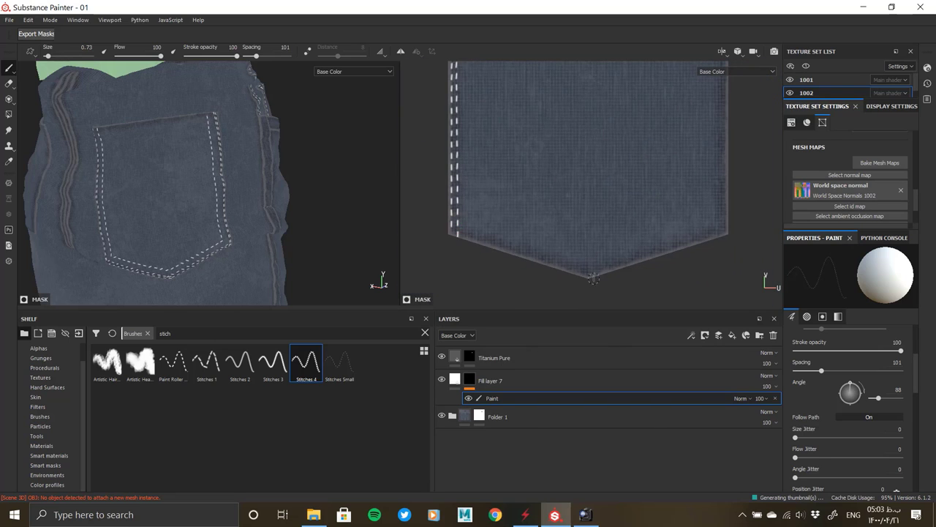
{"action": "left_click", "coordinate": [720, 227], "text": "shift"}
{"action": "left_click", "coordinate": [599, 254], "text": "shift"}
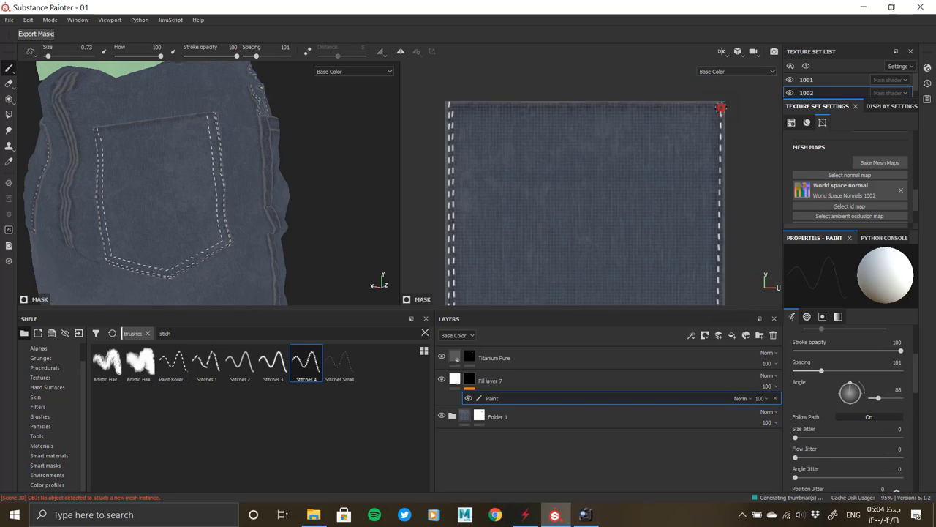
Step: Paint a straight stitch line down another back-pocket edge
{"action": "mouse_move", "coordinate": [700, 241]}
{"action": "middle_mouse_down"}
{"action": "mouse_move", "coordinate": [665, 200]}
{"action": "mouse_move", "coordinate": [679, 183]}
{"action": "middle_mouse_up"}
{"action": "scroll", "coordinate": [688, 190], "scroll_direction": "down", "scroll_amount": 1}
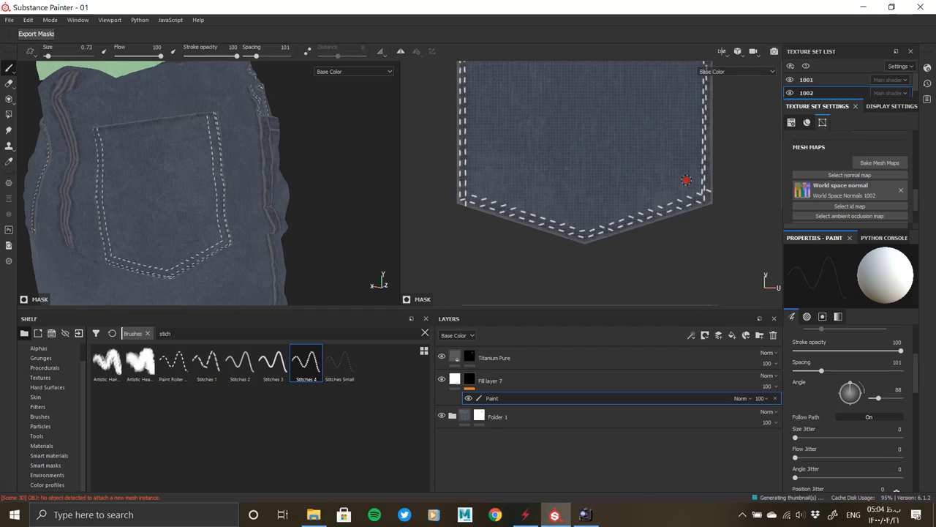
{"action": "left_click", "coordinate": [588, 211], "text": "shift"}
{"action": "key", "text": "shift+alt"}
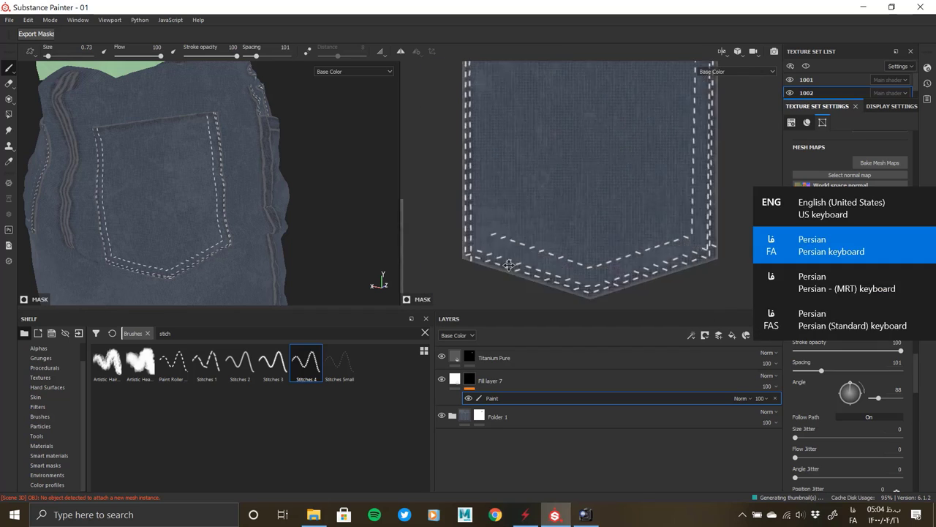
{"action": "middle_click_drag", "start_coordinate": [484, 177], "coordinate": [522, 195]}
Step: Orbit and zoom around the jeans' back to inspect the pocket stitching
{"action": "middle_click_drag", "start_coordinate": [514, 67], "coordinate": [541, 141]}
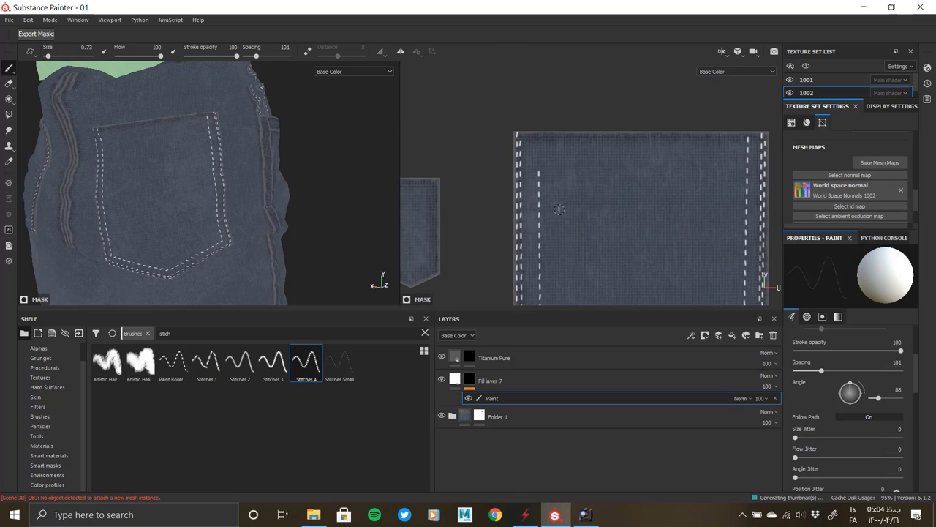
{"action": "mouse_move", "coordinate": [263, 191]}
{"action": "left_mouse_down", "text": "alt"}
{"action": "mouse_move", "coordinate": [225, 201]}
{"action": "mouse_move", "coordinate": [219, 125]}
{"action": "left_mouse_up", "text": "alt"}
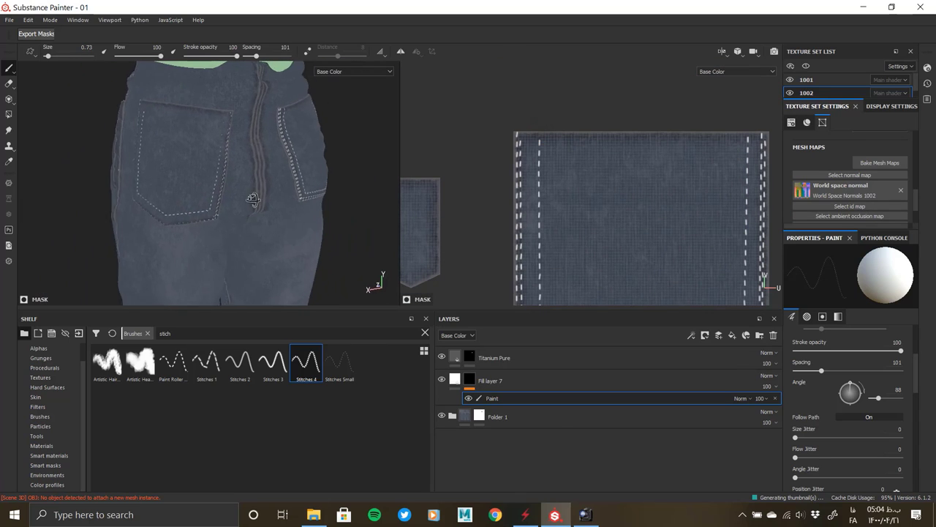
{"action": "scroll", "coordinate": [276, 231], "scroll_direction": "up", "scroll_amount": 5}
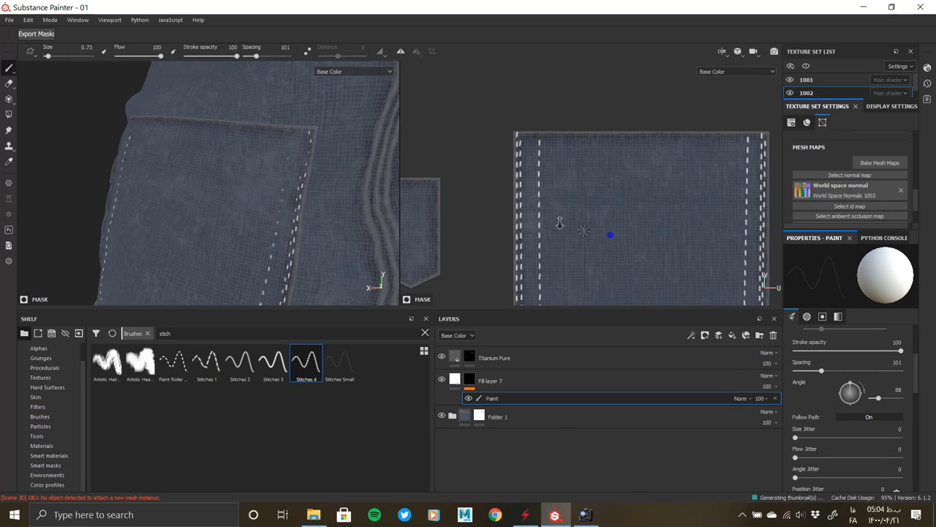
{"action": "scroll", "coordinate": [559, 223], "scroll_direction": "down", "scroll_amount": 5}
{"action": "scroll", "coordinate": [642, 219], "scroll_direction": "up", "scroll_amount": 3}
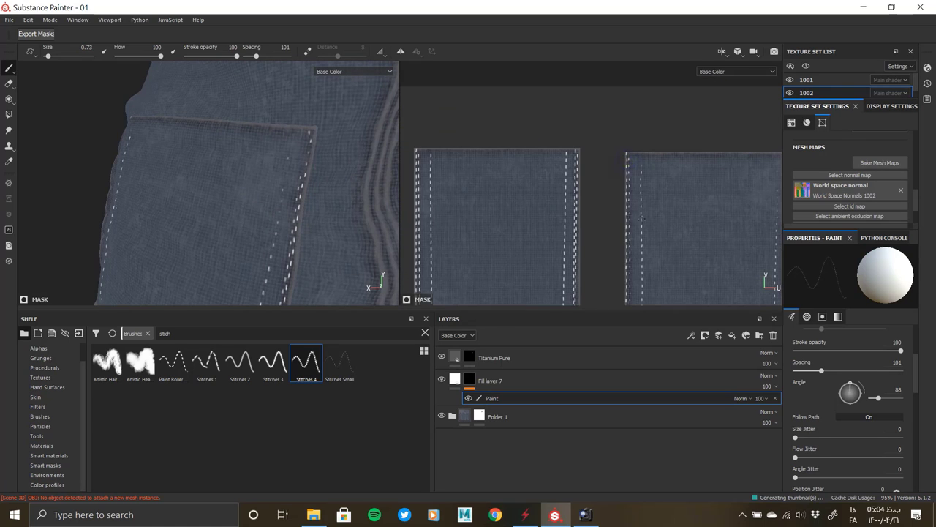
{"action": "scroll", "coordinate": [642, 169], "scroll_direction": "down", "scroll_amount": 2}
{"action": "scroll", "coordinate": [636, 205], "scroll_direction": "down", "scroll_amount": 1}
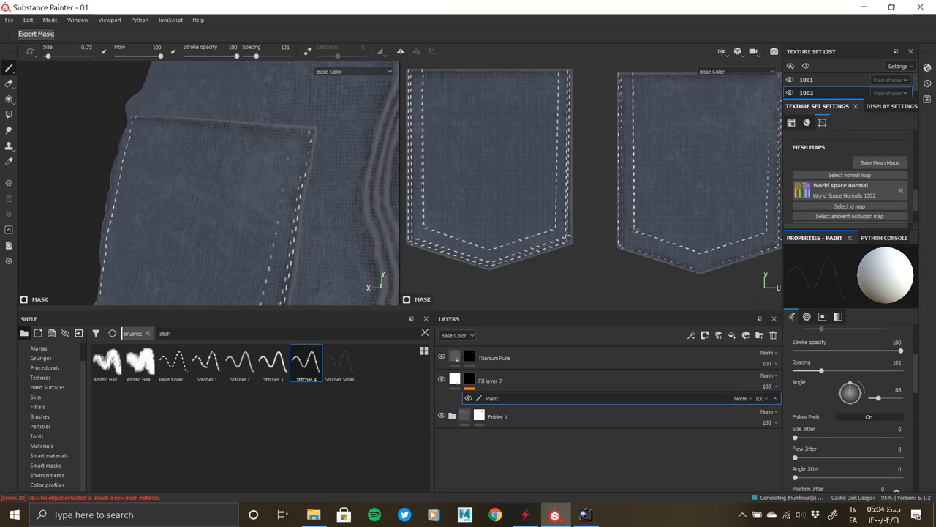
{"action": "scroll", "coordinate": [632, 226], "scroll_direction": "right", "scroll_amount": 2}
{"action": "left_click", "coordinate": [708, 74]}
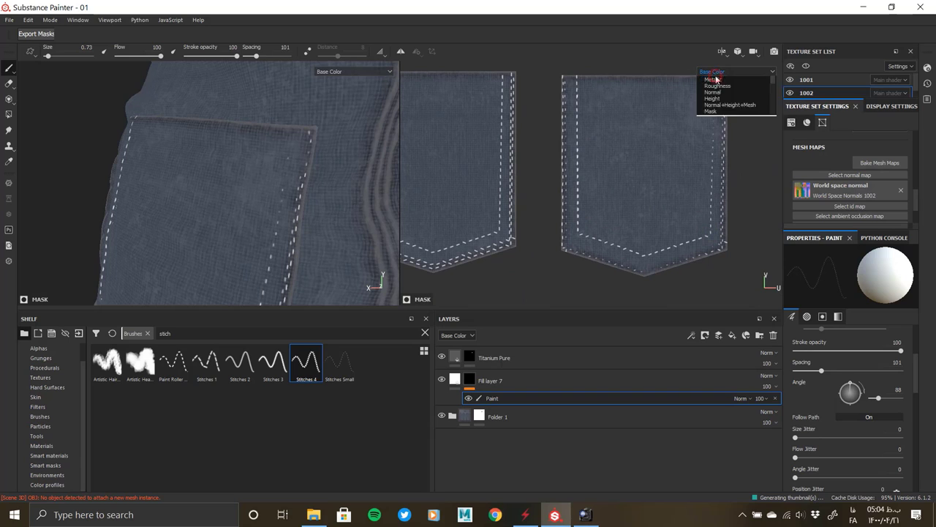
{"action": "scroll", "coordinate": [654, 213], "scroll_direction": "up", "scroll_amount": 2}
{"action": "scroll", "coordinate": [654, 213], "scroll_direction": "left", "scroll_amount": 2}
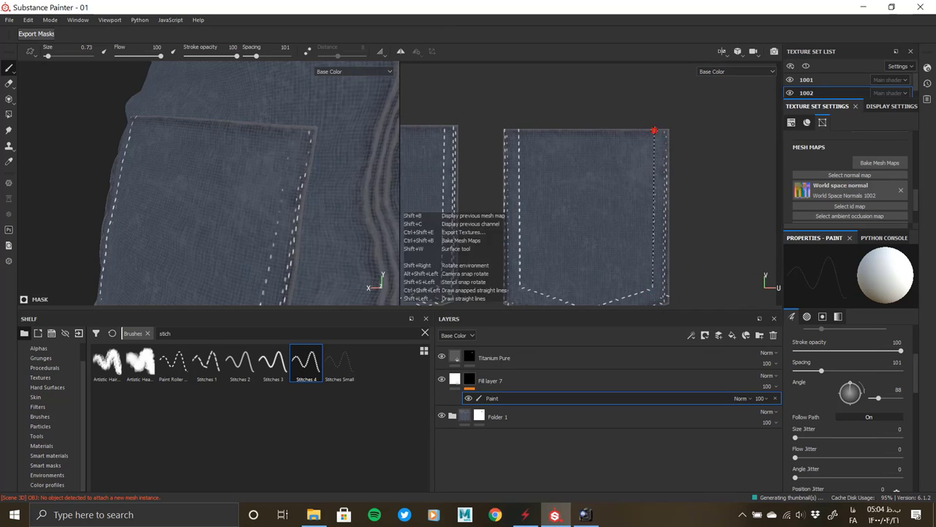
{"action": "scroll", "coordinate": [635, 174], "scroll_direction": "down", "scroll_amount": 3}
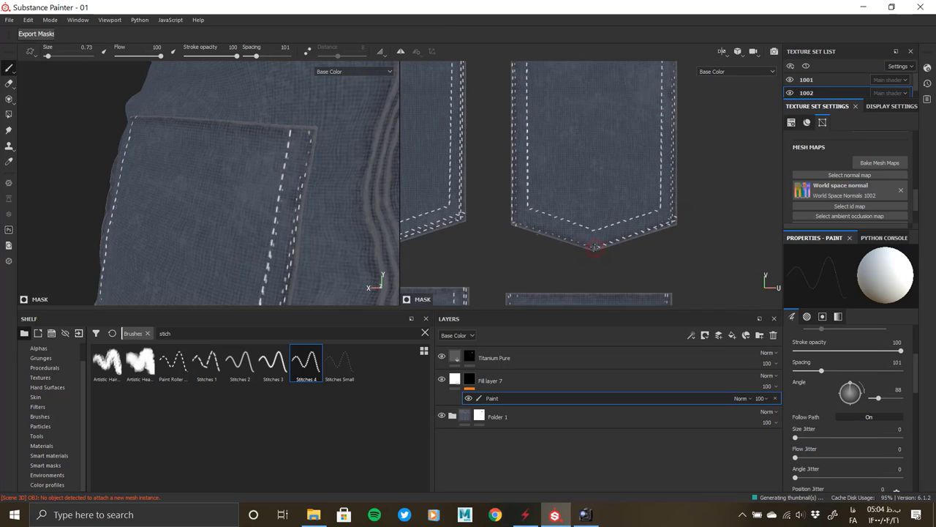
{"action": "scroll", "coordinate": [516, 220], "scroll_direction": "up", "scroll_amount": 1}
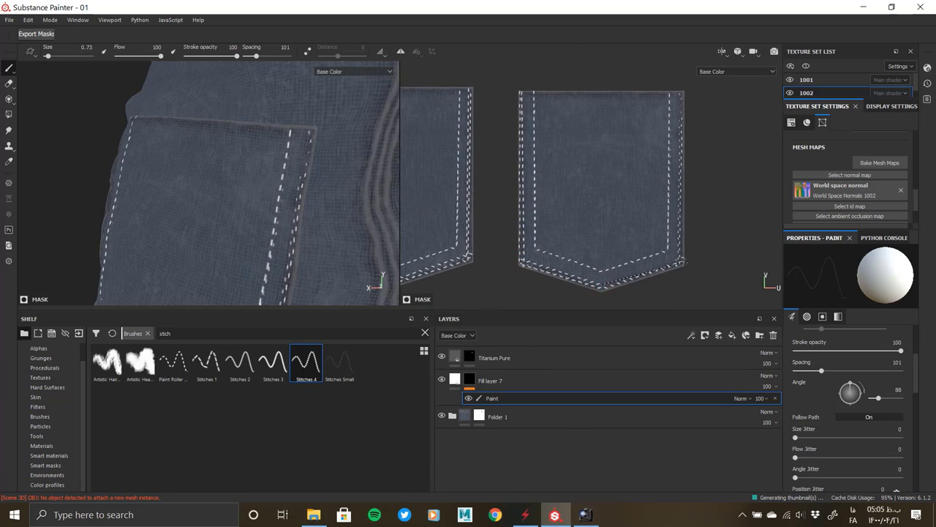
Step: Turn on symmetry painting and orbit round to the front of the jeans
{"action": "key", "text": "l"}
{"action": "mouse_move", "coordinate": [357, 200]}
{"action": "right_mouse_down", "text": "alt"}
{"action": "mouse_move", "coordinate": [263, 199]}
{"action": "mouse_move", "coordinate": [278, 205]}
{"action": "right_mouse_up", "text": "alt"}
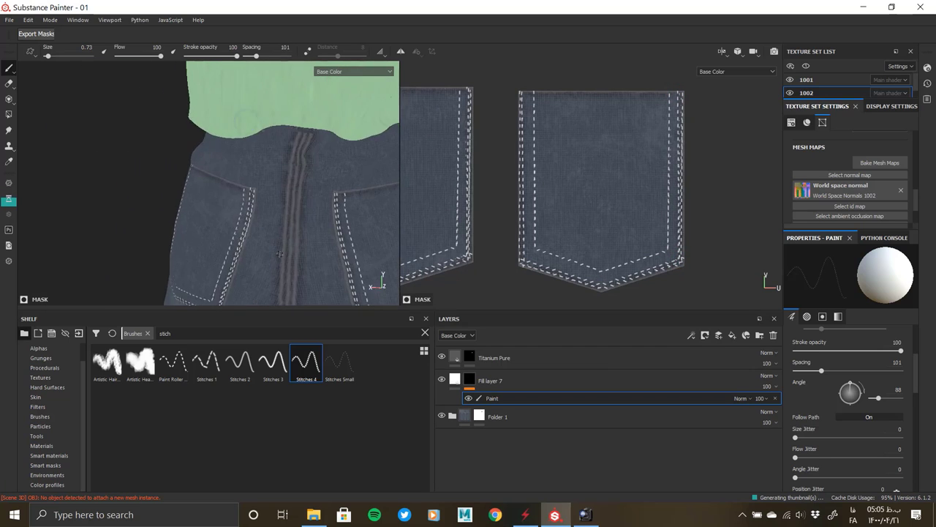
{"action": "mouse_move", "coordinate": [278, 205]}
{"action": "middle_mouse_down", "text": "alt"}
{"action": "mouse_move", "coordinate": [299, 210]}
{"action": "mouse_move", "coordinate": [277, 189]}
{"action": "middle_mouse_up", "text": "alt"}
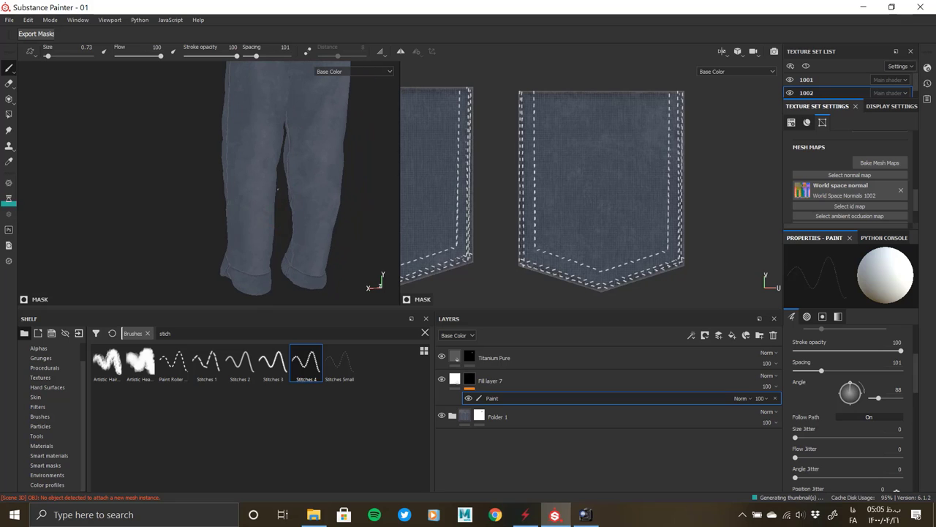
{"action": "mouse_move", "coordinate": [290, 167]}
{"action": "left_mouse_down", "text": "alt"}
{"action": "mouse_move", "coordinate": [255, 184]}
{"action": "mouse_move", "coordinate": [309, 159]}
{"action": "left_mouse_up", "text": "alt"}
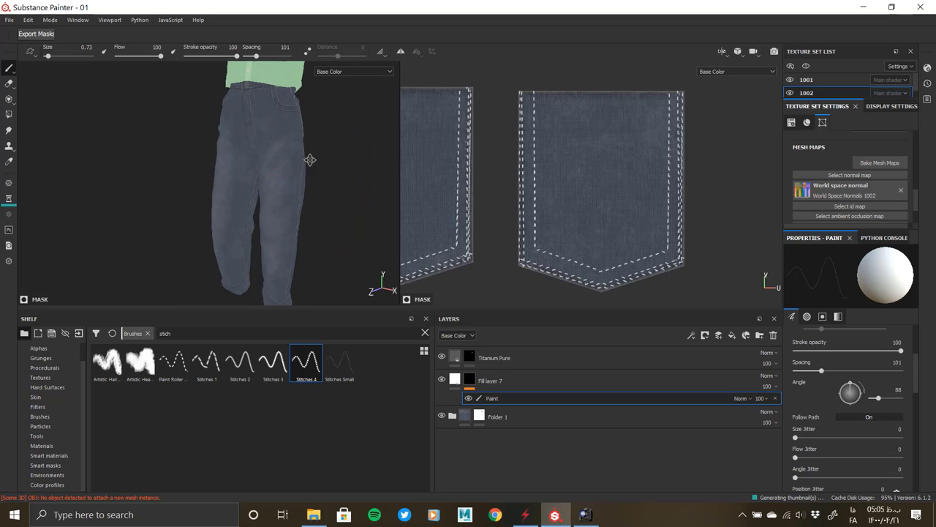
{"action": "right_click_drag", "start_coordinate": [310, 159], "coordinate": [273, 172], "text": "alt"}
Step: Compare the stitching against the jeans reference photo in ACDSee, then return to Painter
{"action": "key", "text": "alt+Tab"}
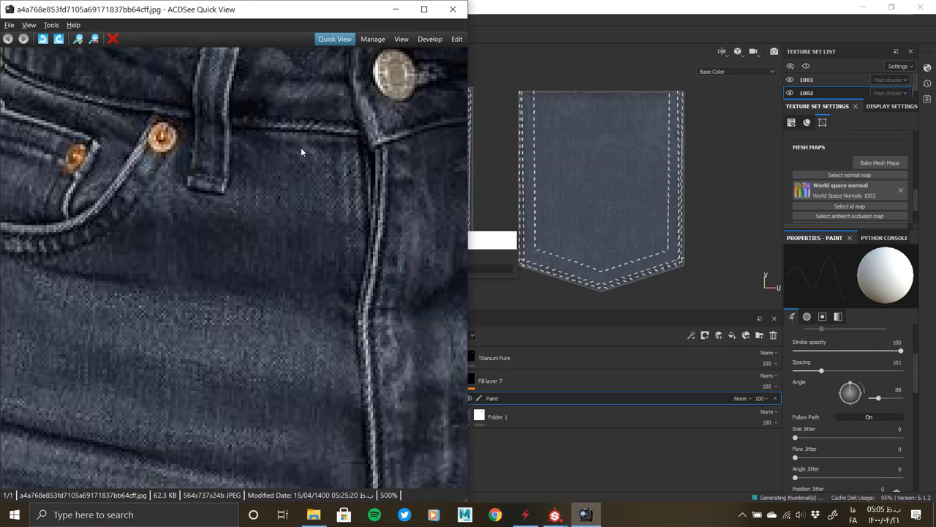
{"action": "left_click_drag", "start_coordinate": [300, 147], "coordinate": [333, 276]}
{"action": "scroll", "coordinate": [333, 275], "scroll_direction": "up", "scroll_amount": 2}
{"action": "key", "text": "alt+Tab"}
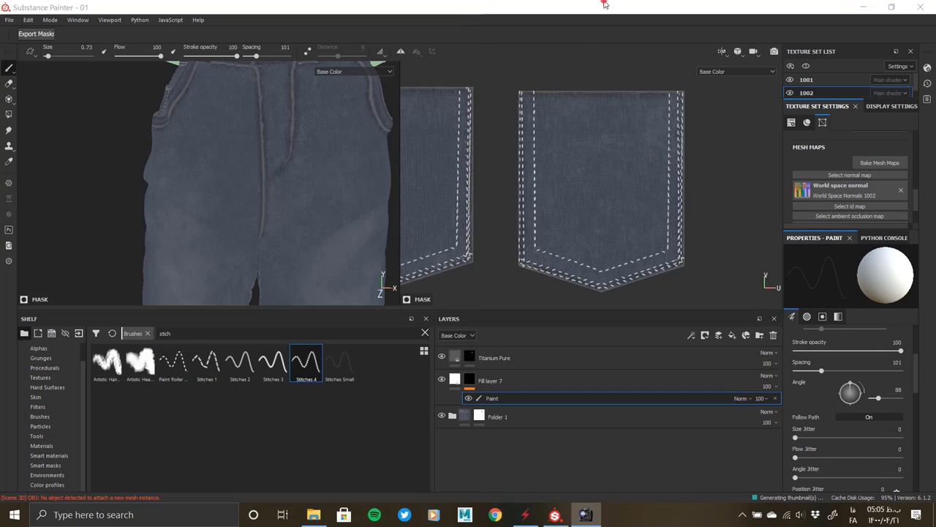
{"action": "scroll", "coordinate": [292, 183], "scroll_direction": "down", "scroll_amount": 3}
Step: Paint Stitches 4 lines along the first curved front-pocket strip in the UV view
{"action": "scroll", "coordinate": [505, 170], "scroll_direction": "down", "scroll_amount": 3}
{"action": "scroll", "coordinate": [505, 171], "scroll_direction": "down", "scroll_amount": 2}
{"action": "mouse_move", "coordinate": [505, 171]}
{"action": "middle_mouse_down"}
{"action": "mouse_move", "coordinate": [617, 183]}
{"action": "mouse_move", "coordinate": [593, 176]}
{"action": "middle_mouse_up"}
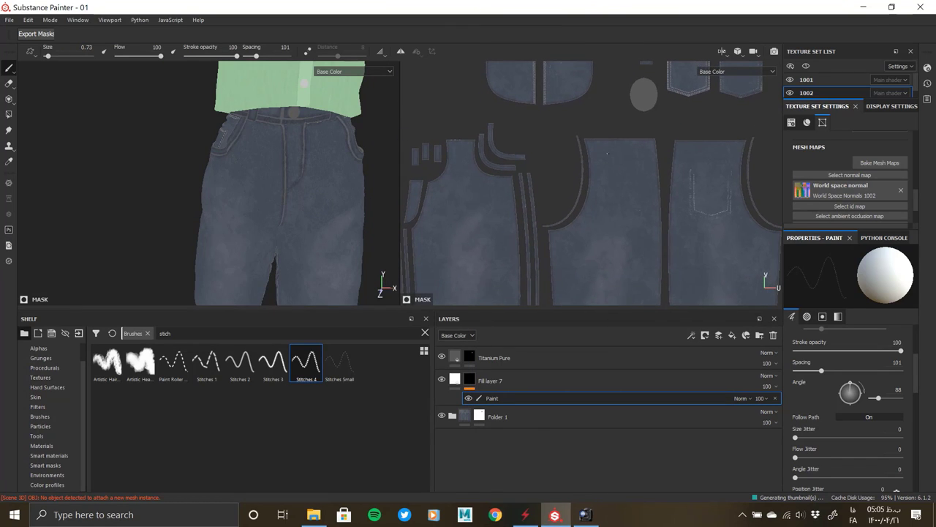
{"action": "scroll", "coordinate": [485, 117], "scroll_direction": "up", "scroll_amount": 2}
{"action": "scroll", "coordinate": [485, 117], "scroll_direction": "up", "scroll_amount": 3}
{"action": "scroll", "coordinate": [512, 119], "scroll_direction": "up", "scroll_amount": 1}
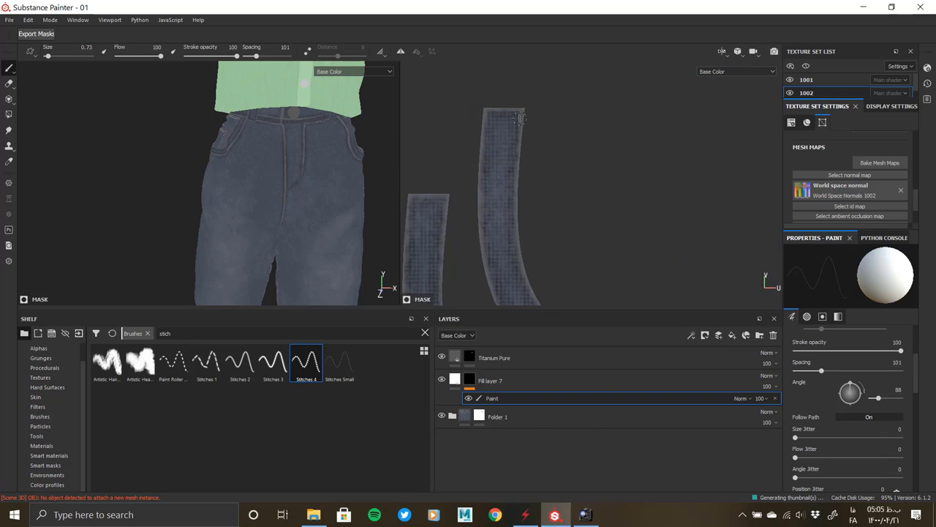
{"action": "left_click", "coordinate": [514, 192], "text": "shift"}
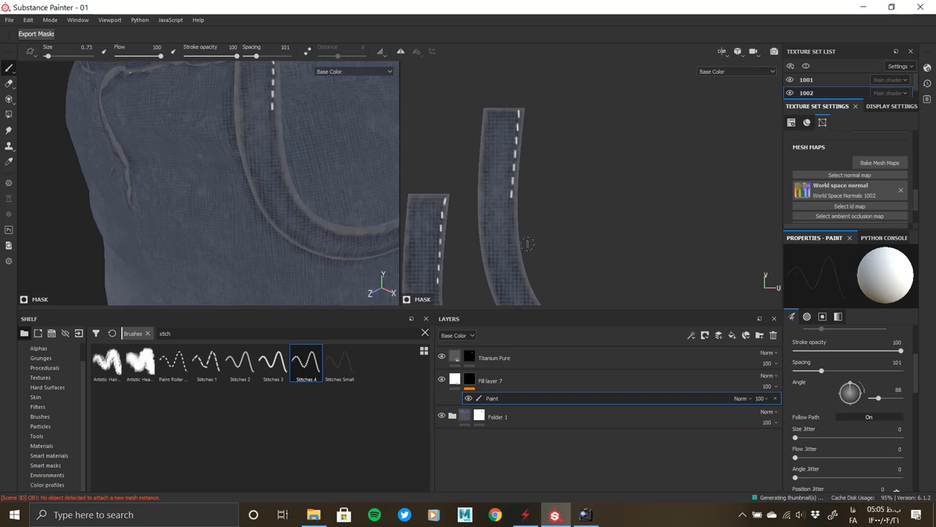
{"action": "middle_click_drag", "start_coordinate": [508, 255], "coordinate": [523, 218]}
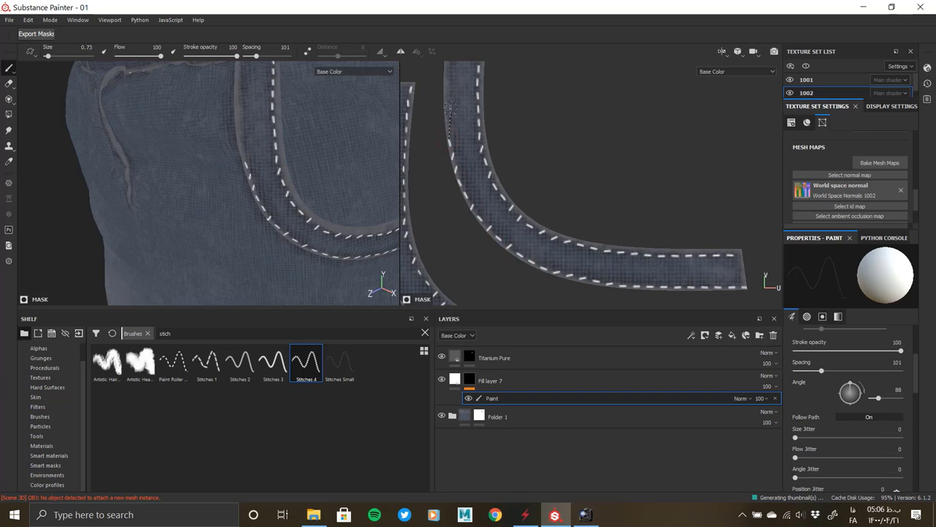
{"action": "middle_click_drag", "start_coordinate": [443, 88], "coordinate": [465, 194]}
{"action": "left_click", "coordinate": [465, 134], "text": "shift"}
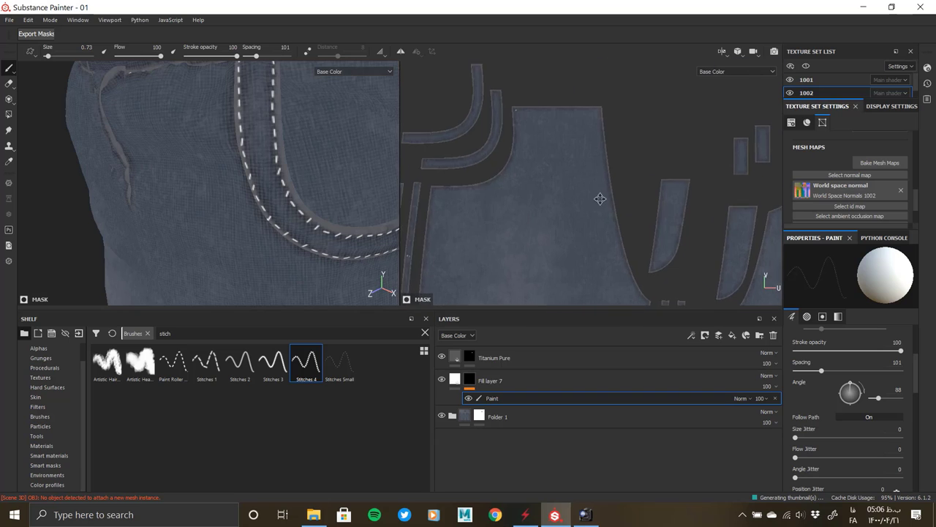
{"action": "mouse_move", "coordinate": [508, 204]}
{"action": "right_mouse_down", "text": "alt"}
{"action": "mouse_move", "coordinate": [562, 165]}
{"action": "mouse_move", "coordinate": [589, 125]}
{"action": "right_mouse_up", "text": "alt"}
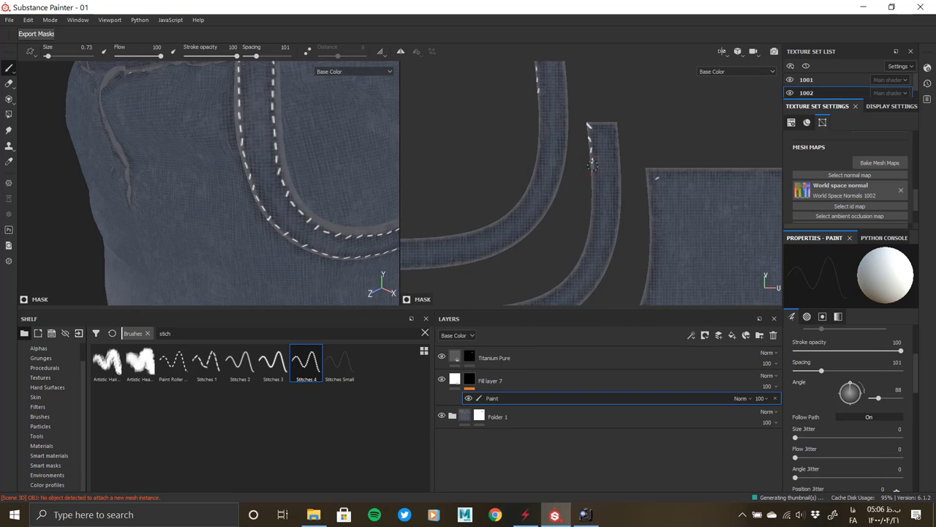
{"action": "left_click_drag", "start_coordinate": [233, 164], "coordinate": [197, 182], "text": "alt"}
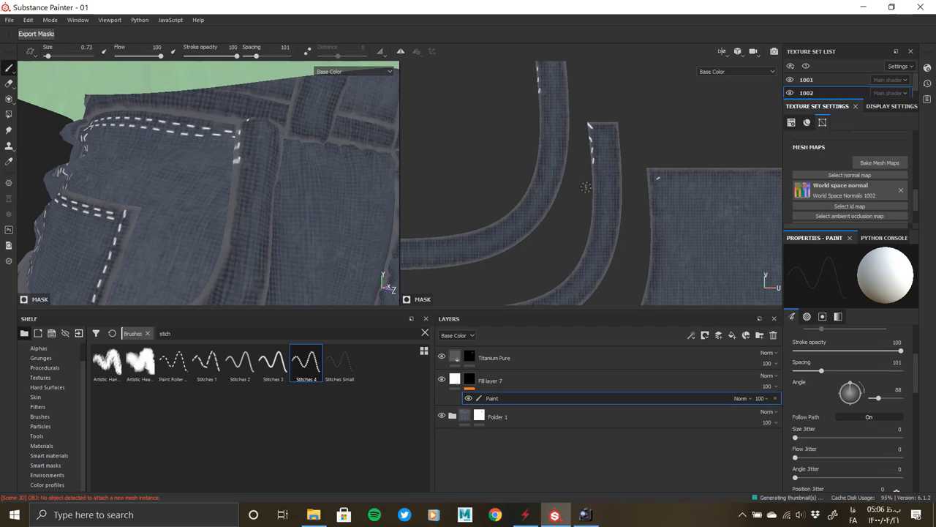
Step: Undo the misplaced strokes and repaint stitches along the curved strip to its left end
{"action": "key", "text": "ctrl+z"}
{"action": "middle_click_drag", "start_coordinate": [586, 187], "coordinate": [593, 249], "text": "alt"}
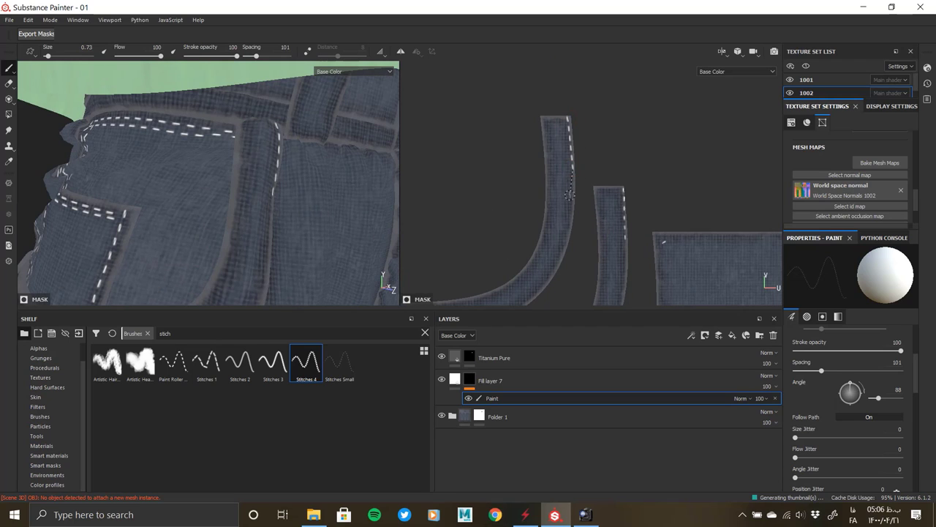
{"action": "left_click_drag", "start_coordinate": [569, 194], "coordinate": [572, 201]}
{"action": "middle_click_drag", "start_coordinate": [536, 294], "coordinate": [580, 209]}
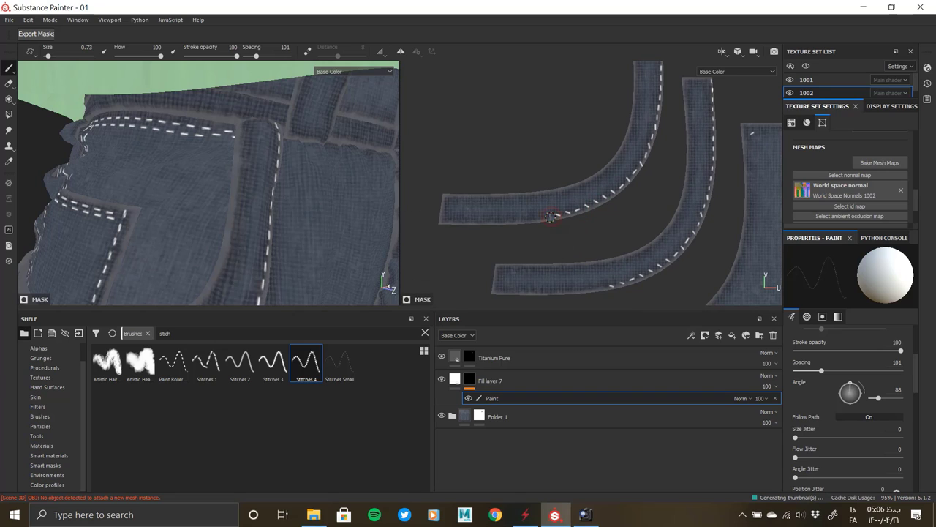
{"action": "left_click_drag", "start_coordinate": [443, 219], "coordinate": [439, 214]}
{"action": "middle_click_drag", "start_coordinate": [644, 87], "coordinate": [633, 156]}
{"action": "scroll", "coordinate": [547, 180], "scroll_direction": "down", "scroll_amount": 3}
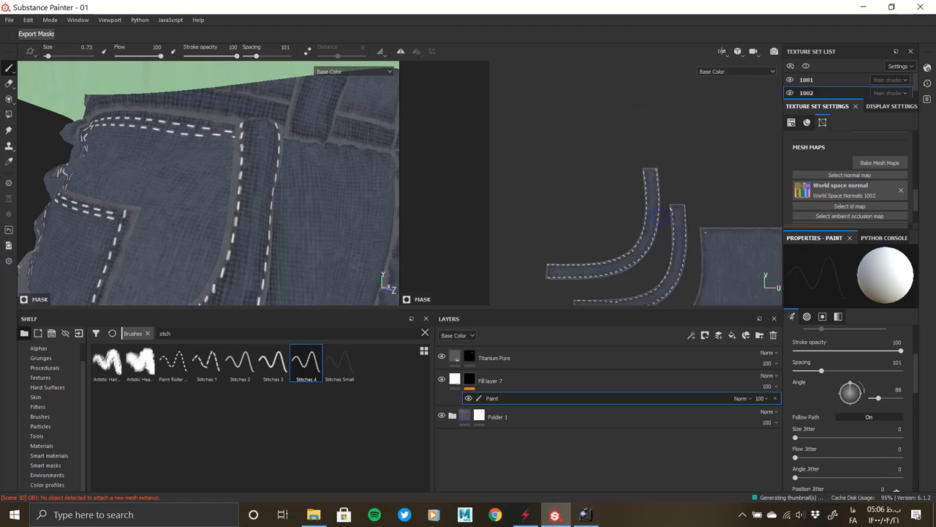
{"action": "left_click_drag", "start_coordinate": [295, 254], "coordinate": [305, 163], "text": "alt"}
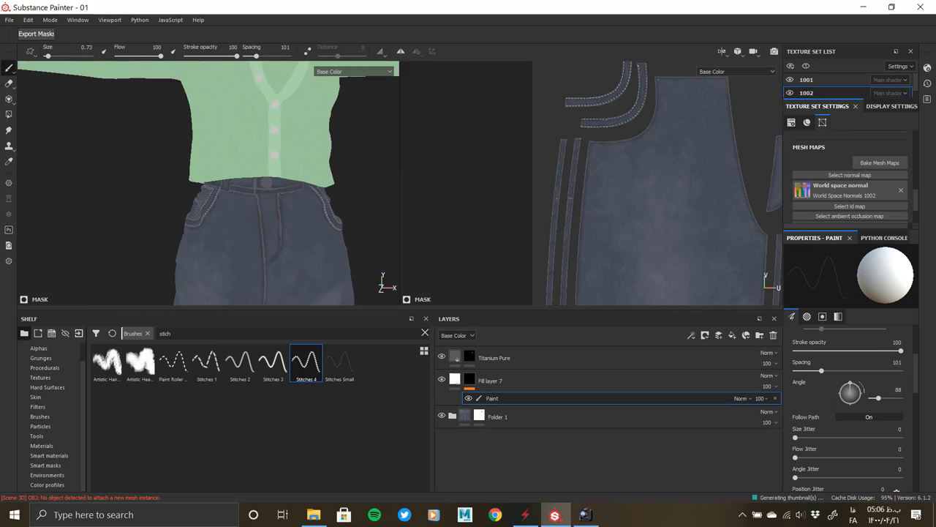
Step: Paint dashed stitches down a strip's curved edge and along the long waistband strips
{"action": "middle_click_drag", "start_coordinate": [712, 195], "coordinate": [612, 179]}
{"action": "scroll", "coordinate": [626, 155], "scroll_direction": "up", "scroll_amount": 3}
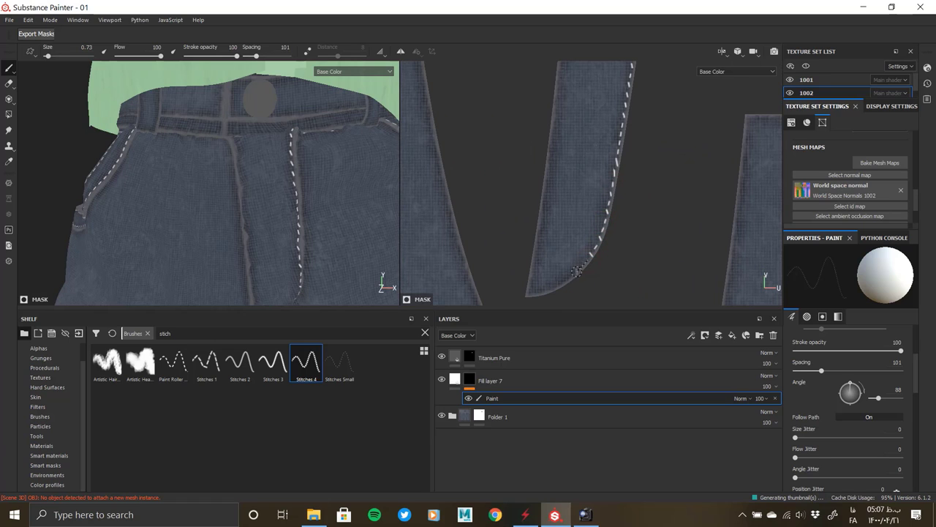
{"action": "left_click_drag", "start_coordinate": [578, 270], "coordinate": [528, 292]}
{"action": "mouse_move", "coordinate": [287, 197]}
{"action": "left_mouse_down", "text": "alt"}
{"action": "mouse_move", "coordinate": [257, 168]}
{"action": "mouse_move", "coordinate": [268, 125]}
{"action": "left_mouse_up", "text": "alt"}
{"action": "scroll", "coordinate": [309, 129], "scroll_direction": "up", "scroll_amount": 3}
{"action": "scroll", "coordinate": [327, 203], "scroll_direction": "up", "scroll_amount": 2}
{"action": "scroll", "coordinate": [328, 203], "scroll_direction": "down", "scroll_amount": 2}
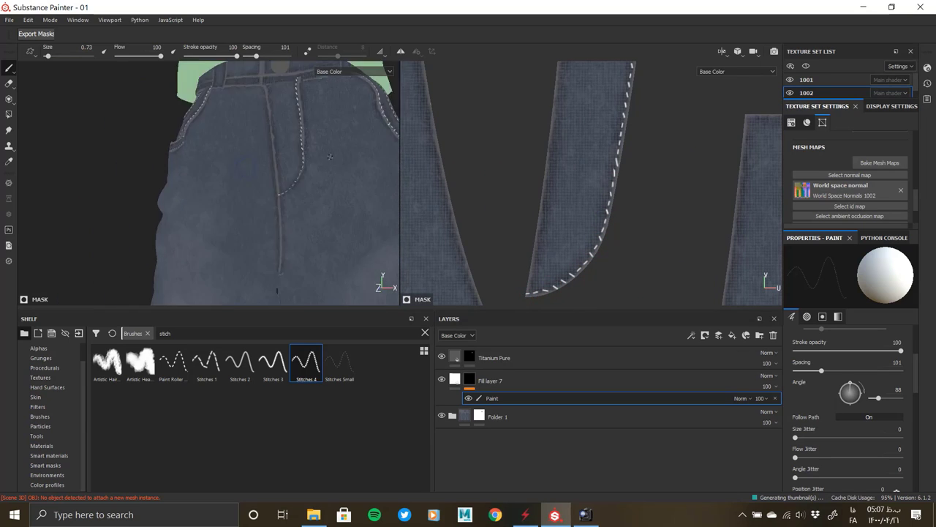
{"action": "scroll", "coordinate": [328, 202], "scroll_direction": "down", "scroll_amount": 3}
{"action": "scroll", "coordinate": [455, 247], "scroll_direction": "down", "scroll_amount": 2}
{"action": "scroll", "coordinate": [455, 247], "scroll_direction": "down", "scroll_amount": 3}
{"action": "scroll", "coordinate": [455, 247], "scroll_direction": "down", "scroll_amount": 2}
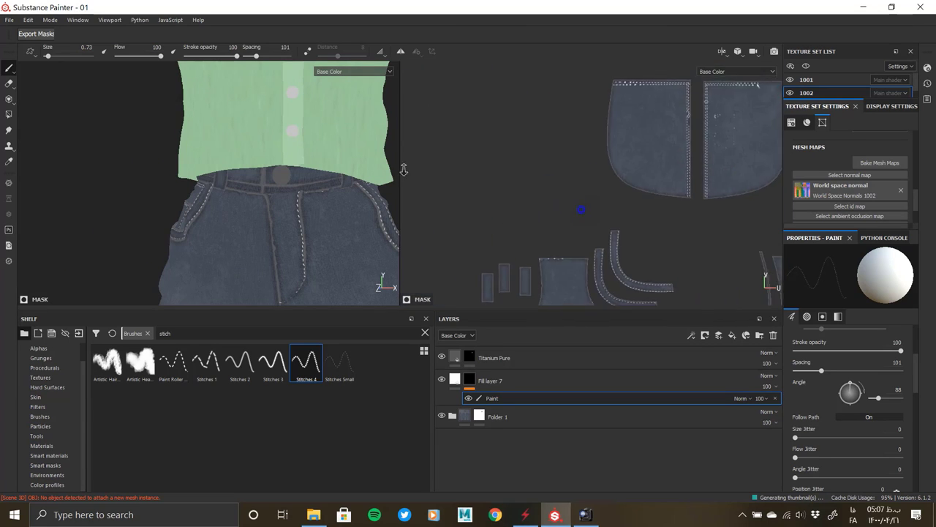
{"action": "scroll", "coordinate": [512, 220], "scroll_direction": "down", "scroll_amount": 2}
{"action": "scroll", "coordinate": [461, 180], "scroll_direction": "up", "scroll_amount": 5}
{"action": "scroll", "coordinate": [444, 180], "scroll_direction": "down", "scroll_amount": 2}
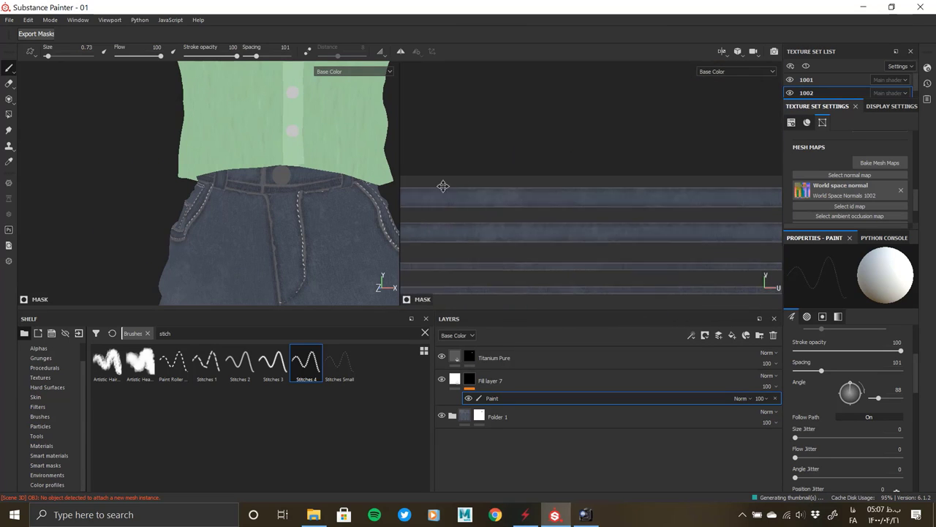
{"action": "scroll", "coordinate": [617, 195], "scroll_direction": "down", "scroll_amount": 1}
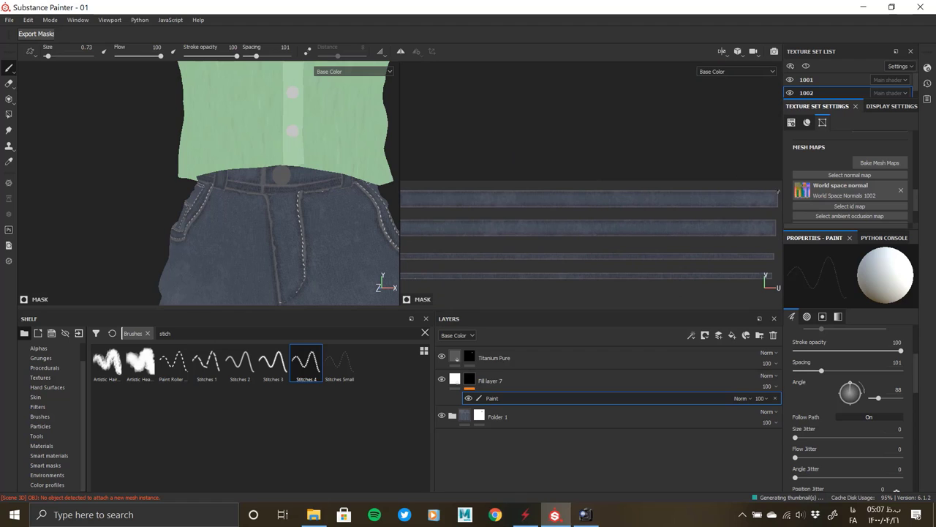
{"action": "left_click_drag", "start_coordinate": [694, 191], "coordinate": [630, 191]}
{"action": "scroll", "coordinate": [430, 207], "scroll_direction": "down", "scroll_amount": 1}
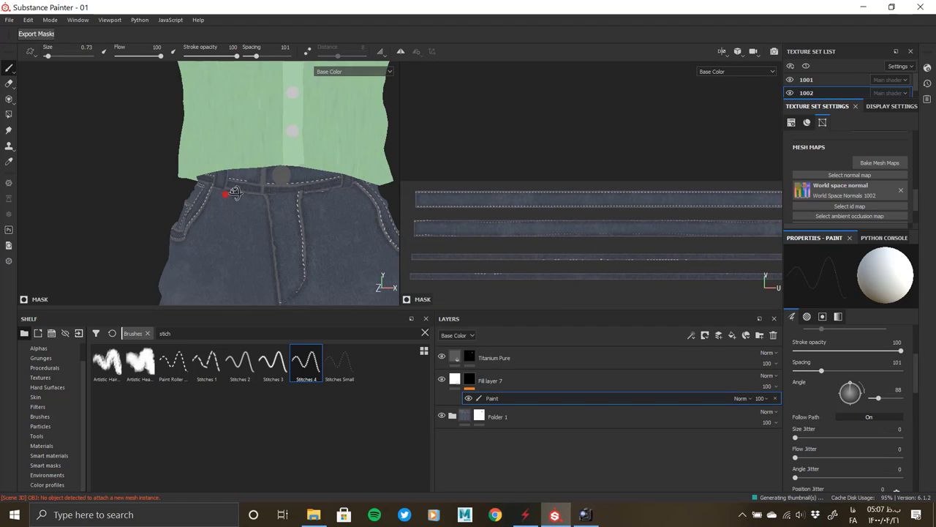
Step: Add a straight stitch line along the thin strip beside the back-pocket pieces
{"action": "left_click_drag", "start_coordinate": [234, 191], "coordinate": [428, 280], "text": "alt"}
{"action": "middle_click_drag", "start_coordinate": [410, 277], "coordinate": [348, 277]}
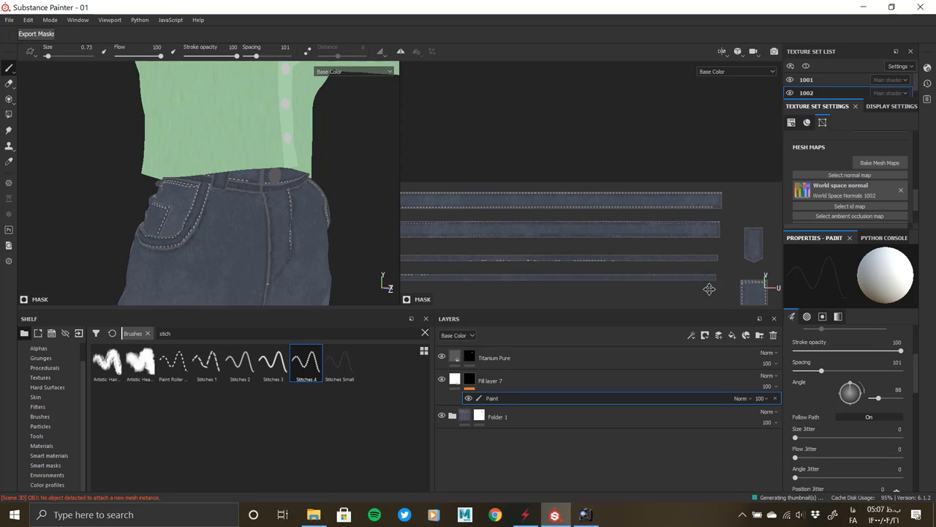
{"action": "mouse_move", "coordinate": [714, 281]}
{"action": "middle_mouse_down"}
{"action": "mouse_move", "coordinate": [708, 230]}
{"action": "mouse_move", "coordinate": [792, 226]}
{"action": "mouse_move", "coordinate": [662, 219]}
{"action": "middle_mouse_up"}
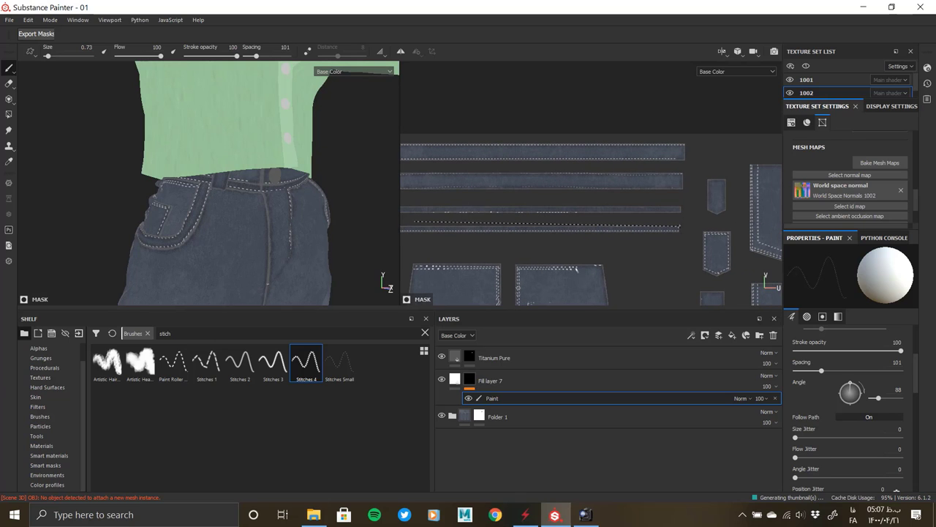
{"action": "left_click", "coordinate": [680, 226], "text": "shift"}
{"action": "scroll", "coordinate": [237, 203], "scroll_direction": "up", "scroll_amount": 2}
{"action": "scroll", "coordinate": [236, 202], "scroll_direction": "up", "scroll_amount": 2}
{"action": "scroll", "coordinate": [711, 231], "scroll_direction": "up", "scroll_amount": 3}
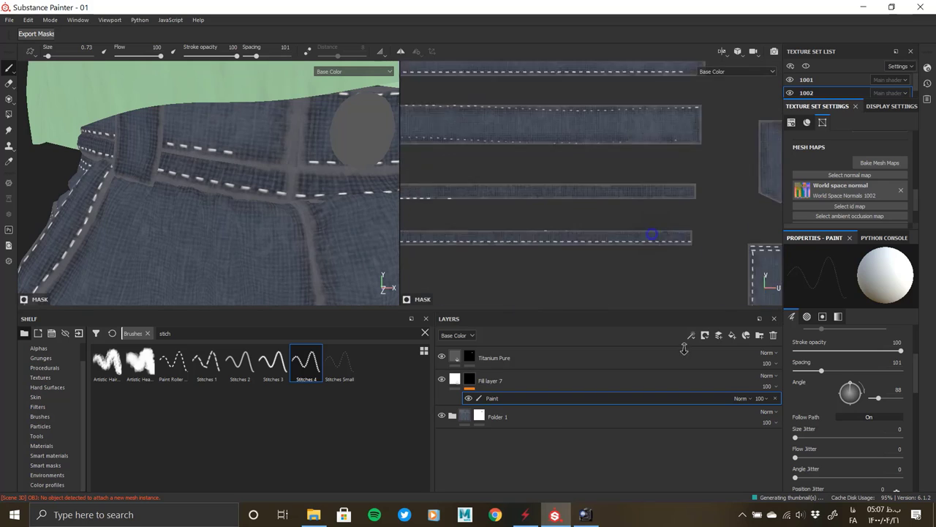
{"action": "scroll", "coordinate": [710, 231], "scroll_direction": "up", "scroll_amount": 1}
{"action": "middle_click_drag", "start_coordinate": [597, 237], "coordinate": [707, 193]}
{"action": "scroll", "coordinate": [582, 200], "scroll_direction": "down", "scroll_amount": 2}
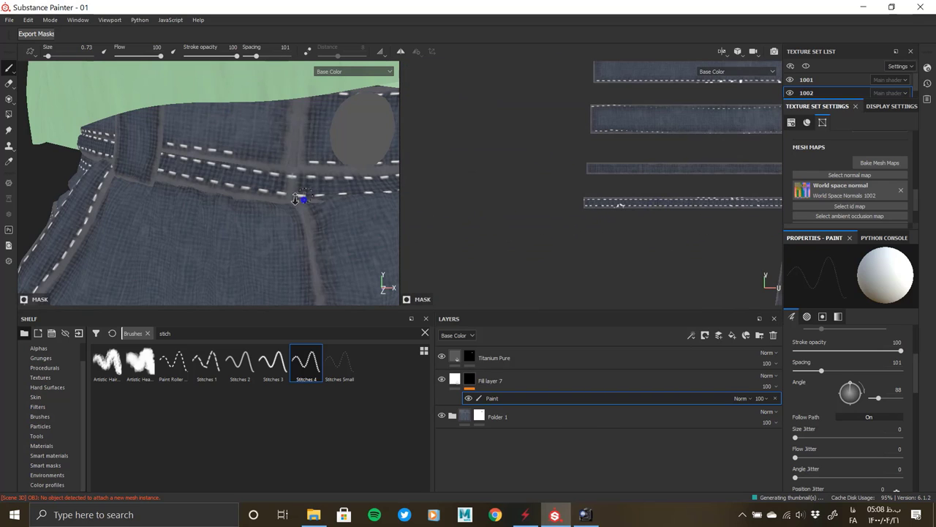
{"action": "left_click_drag", "start_coordinate": [310, 199], "coordinate": [242, 197], "text": "alt"}
Step: Stitch both edges of the left and middle belt loops and the right loop's left edge
{"action": "scroll", "coordinate": [634, 213], "scroll_direction": "down", "scroll_amount": 3}
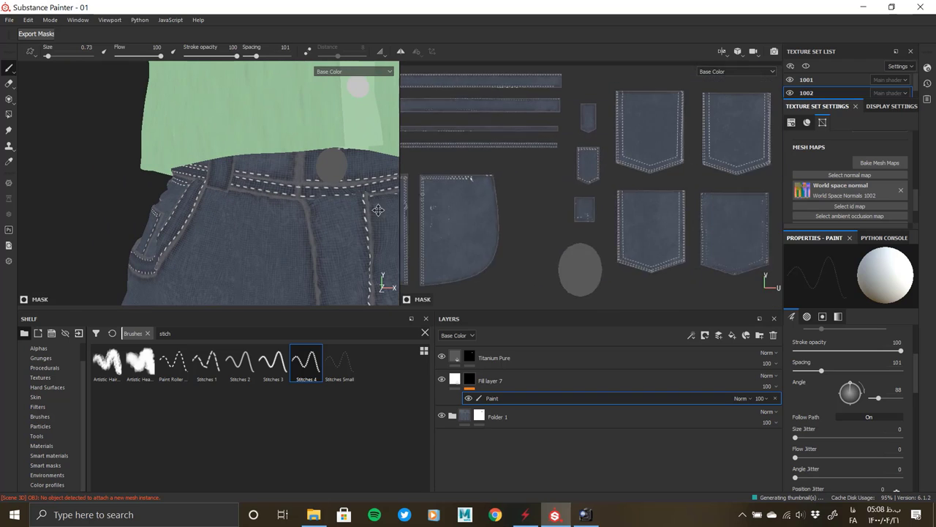
{"action": "scroll", "coordinate": [586, 190], "scroll_direction": "up", "scroll_amount": 1}
{"action": "scroll", "coordinate": [556, 176], "scroll_direction": "up", "scroll_amount": 2}
{"action": "scroll", "coordinate": [540, 170], "scroll_direction": "up", "scroll_amount": 1}
{"action": "scroll", "coordinate": [546, 181], "scroll_direction": "up", "scroll_amount": 4}
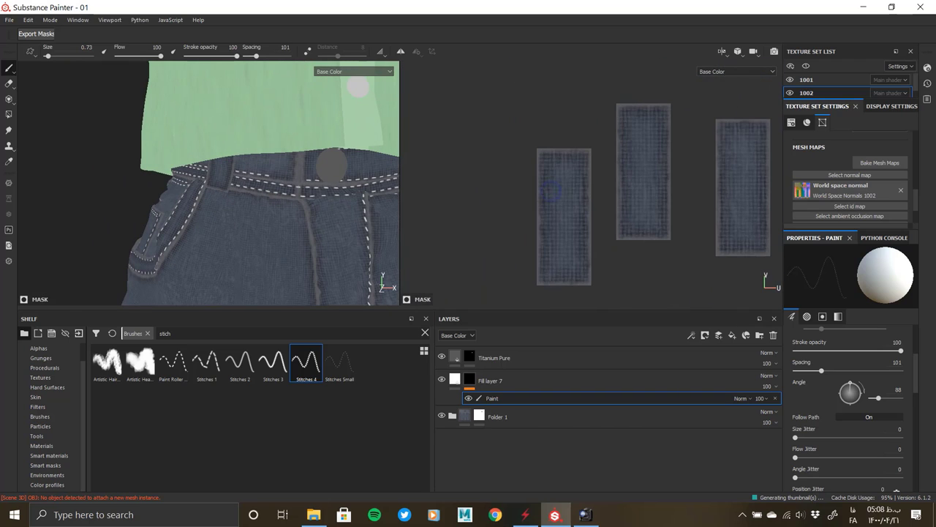
{"action": "left_click", "coordinate": [542, 152], "text": "shift"}
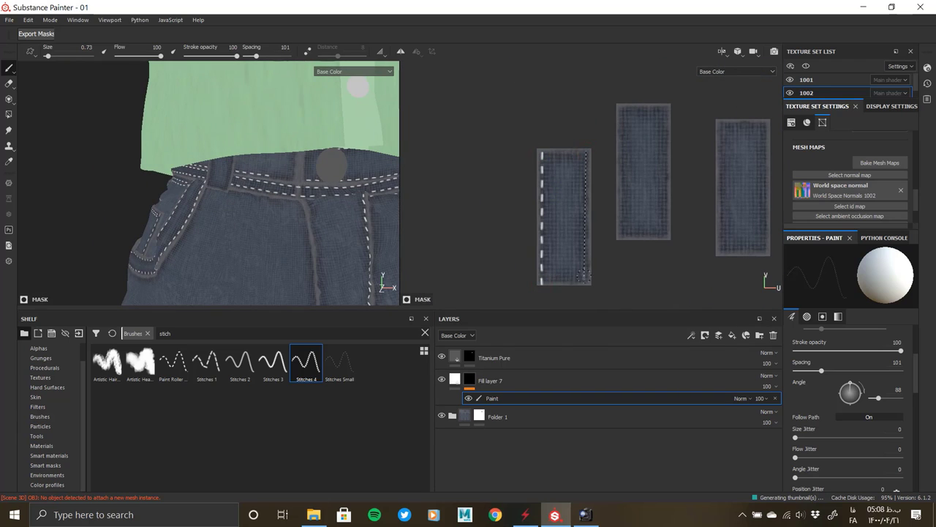
{"action": "left_click", "coordinate": [586, 285], "text": "shift"}
{"action": "left_click", "coordinate": [622, 106], "text": "shift"}
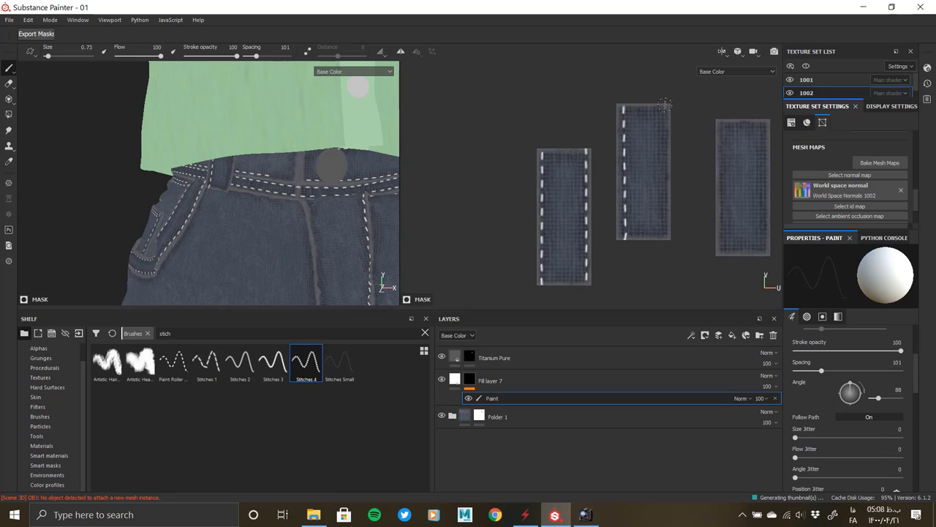
{"action": "left_click", "coordinate": [666, 243], "text": "shift"}
{"action": "left_click", "coordinate": [723, 123], "text": "shift"}
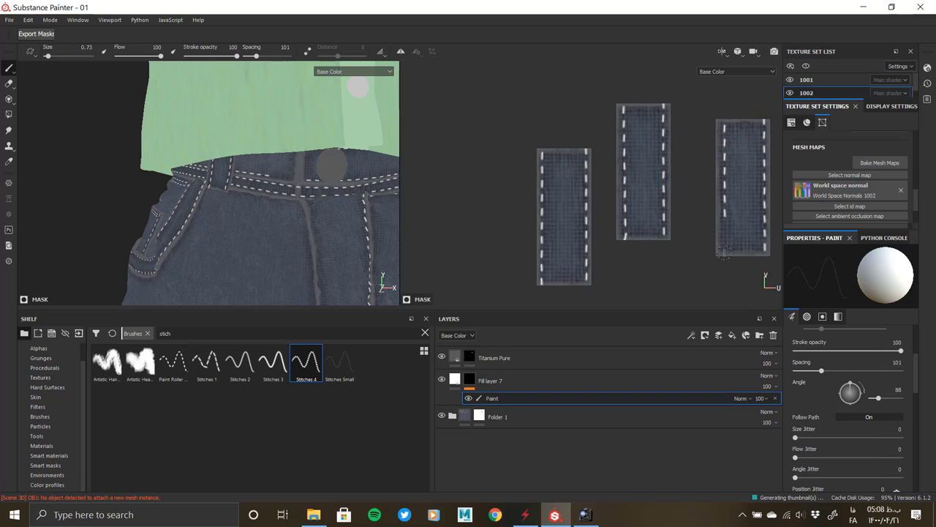
Step: Paint a dashed stitch line along the trouser leg panel's hem edge
{"action": "middle_click_drag", "start_coordinate": [331, 167], "coordinate": [294, 188]}
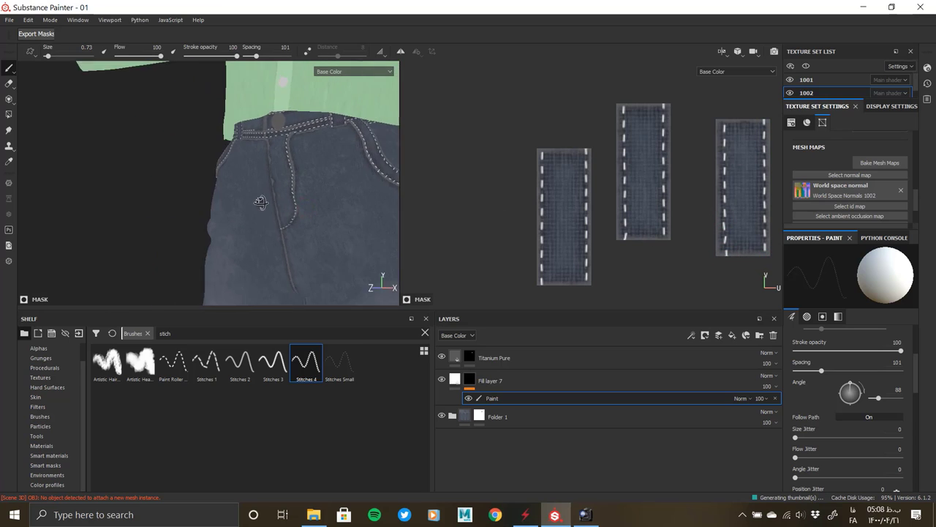
{"action": "left_click_drag", "start_coordinate": [294, 189], "coordinate": [171, 203], "text": "alt"}
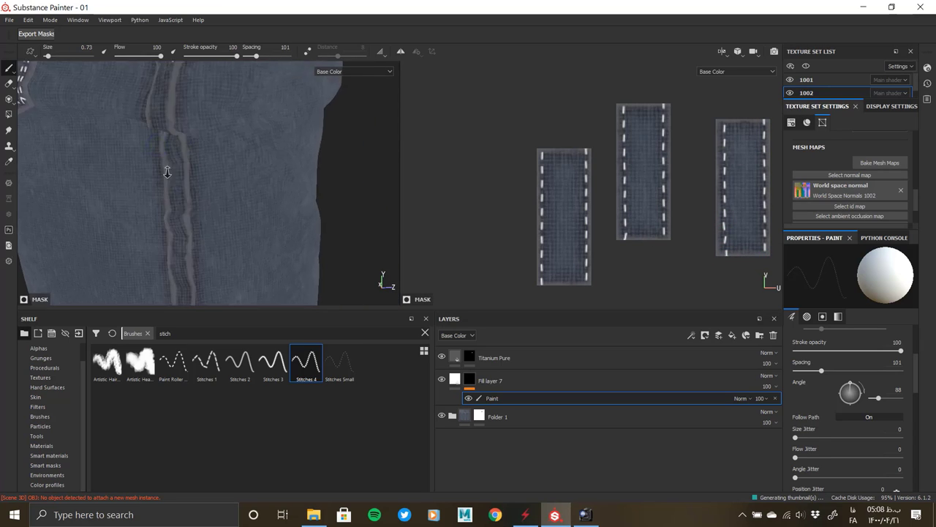
{"action": "scroll", "coordinate": [585, 183], "scroll_direction": "down", "scroll_amount": 5}
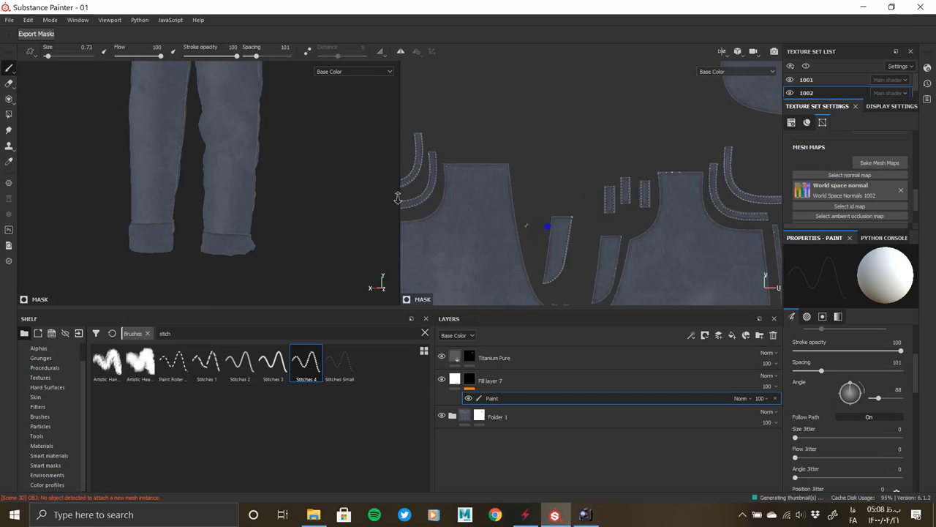
{"action": "scroll", "coordinate": [676, 194], "scroll_direction": "up", "scroll_amount": 5}
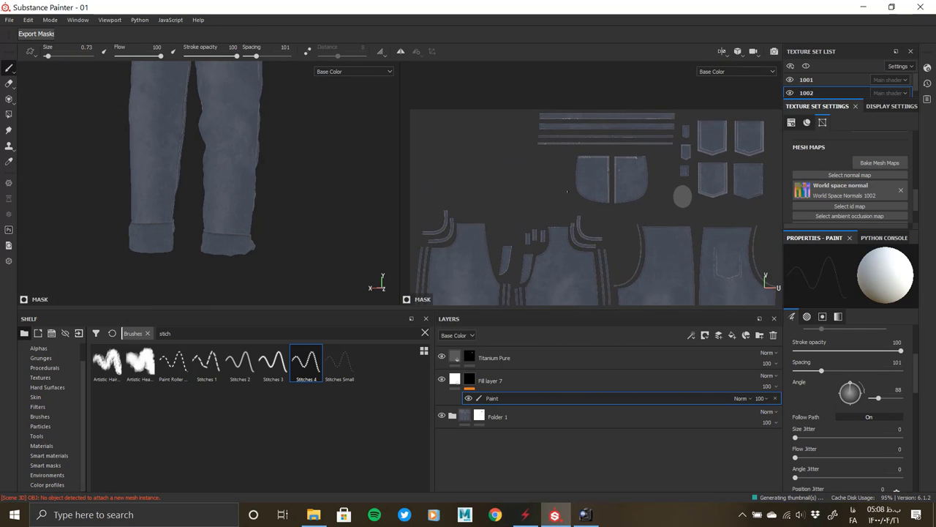
{"action": "scroll", "coordinate": [220, 246], "scroll_direction": "up", "scroll_amount": 3}
{"action": "scroll", "coordinate": [219, 245], "scroll_direction": "up", "scroll_amount": 3}
{"action": "scroll", "coordinate": [562, 229], "scroll_direction": "up", "scroll_amount": 5}
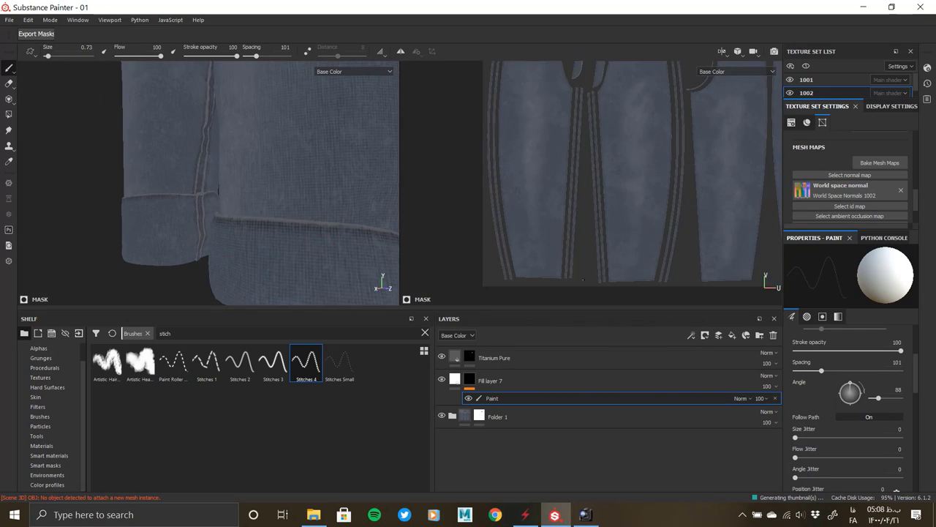
{"action": "scroll", "coordinate": [577, 269], "scroll_direction": "up", "scroll_amount": 2}
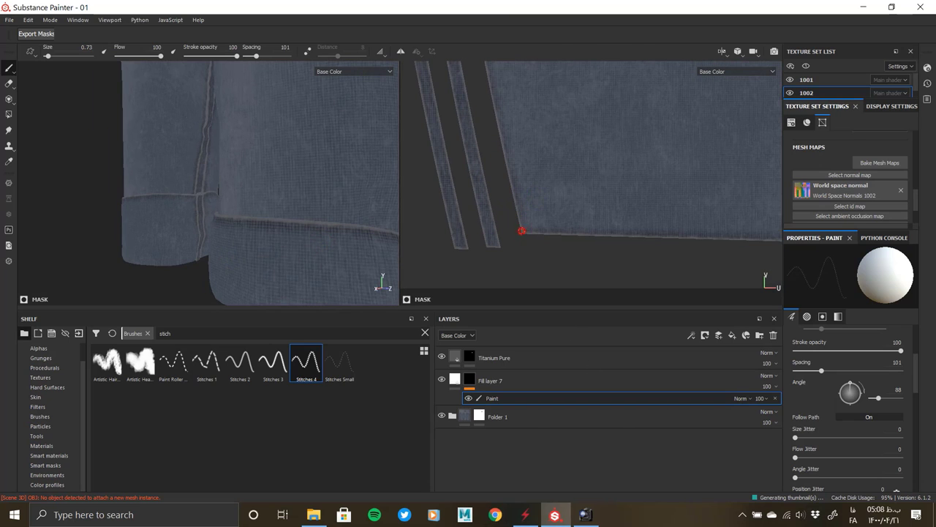
{"action": "middle_click_drag", "start_coordinate": [776, 238], "coordinate": [640, 221]}
{"action": "left_click", "coordinate": [640, 221], "text": "shift"}
Step: Orbit around the jeans to check the hem stitching on the rolled cuffs
{"action": "scroll", "coordinate": [300, 211], "scroll_direction": "down", "scroll_amount": 2}
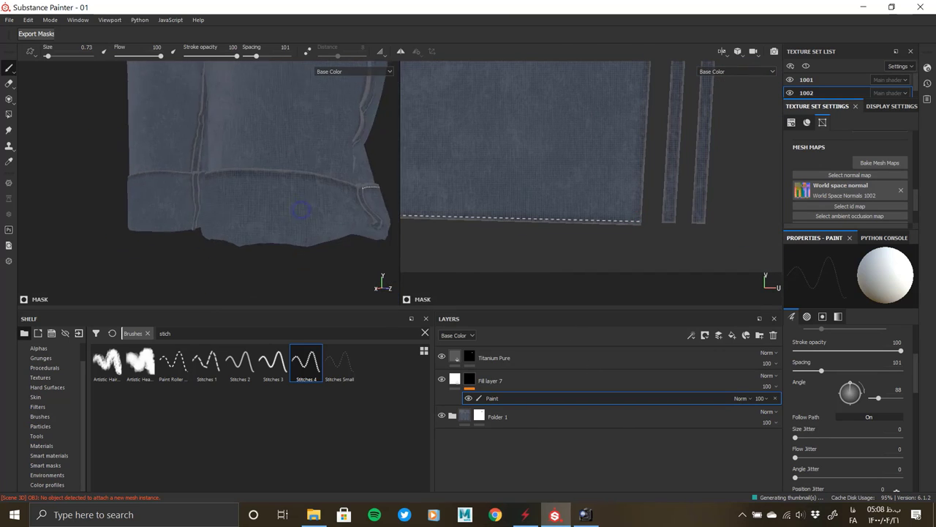
{"action": "left_click_drag", "start_coordinate": [301, 211], "coordinate": [134, 188], "text": "alt"}
{"action": "scroll", "coordinate": [558, 213], "scroll_direction": "down", "scroll_amount": 2}
{"action": "middle_click_drag", "start_coordinate": [446, 213], "coordinate": [553, 214]}
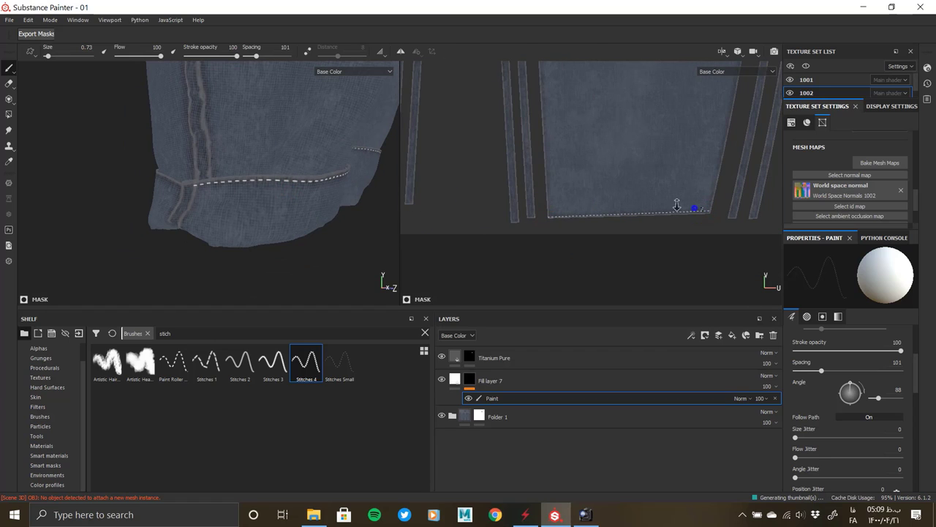
{"action": "scroll", "coordinate": [677, 205], "scroll_direction": "up", "scroll_amount": 5}
{"action": "scroll", "coordinate": [570, 241], "scroll_direction": "down", "scroll_amount": 4}
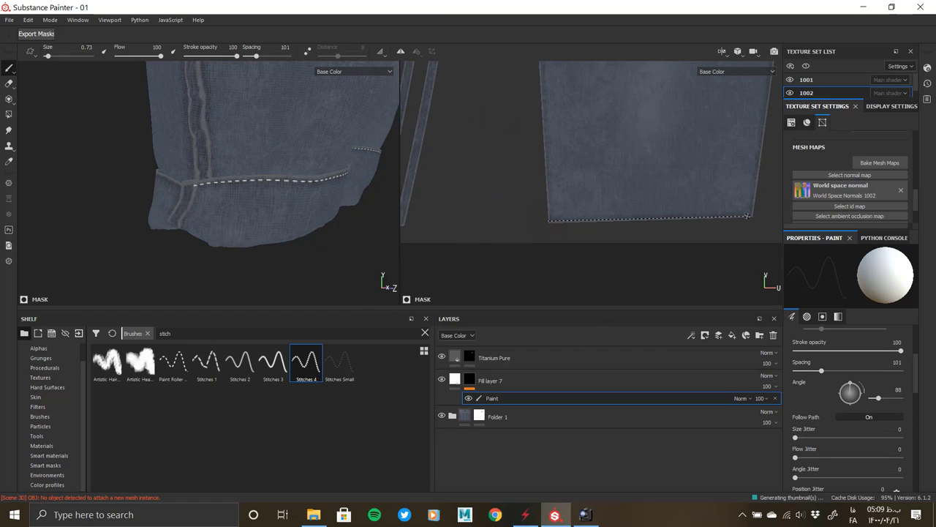
{"action": "mouse_move", "coordinate": [747, 215]}
{"action": "middle_mouse_down"}
{"action": "mouse_move", "coordinate": [658, 197]}
{"action": "mouse_move", "coordinate": [462, 188]}
{"action": "middle_mouse_up"}
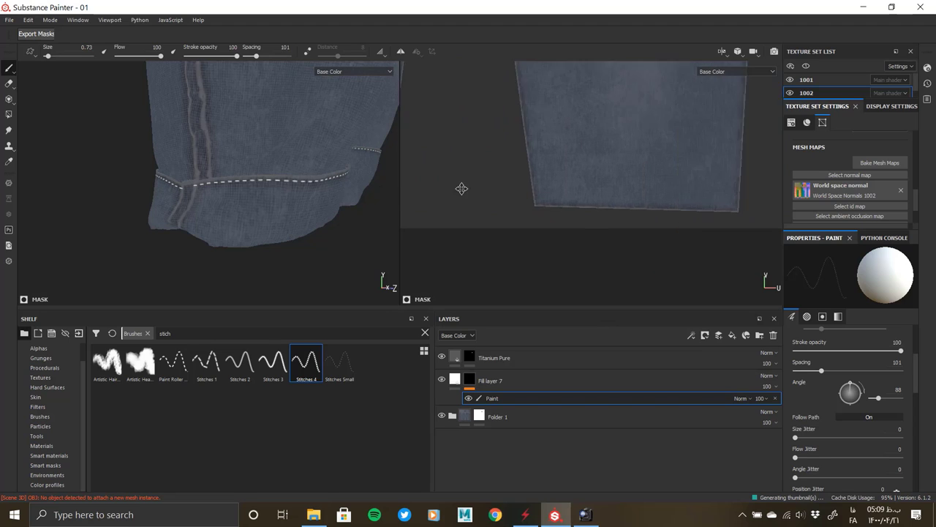
{"action": "scroll", "coordinate": [468, 182], "scroll_direction": "down", "scroll_amount": 1}
{"action": "key", "text": "f"}
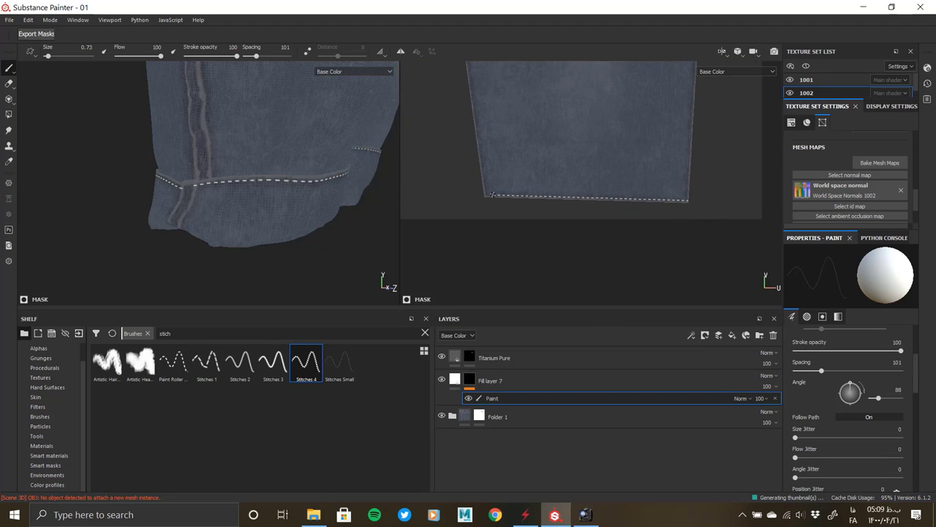
{"action": "mouse_move", "coordinate": [328, 203]}
{"action": "left_mouse_down", "text": "alt"}
{"action": "mouse_move", "coordinate": [410, 173]}
{"action": "mouse_move", "coordinate": [326, 184]}
{"action": "left_mouse_up", "text": "alt"}
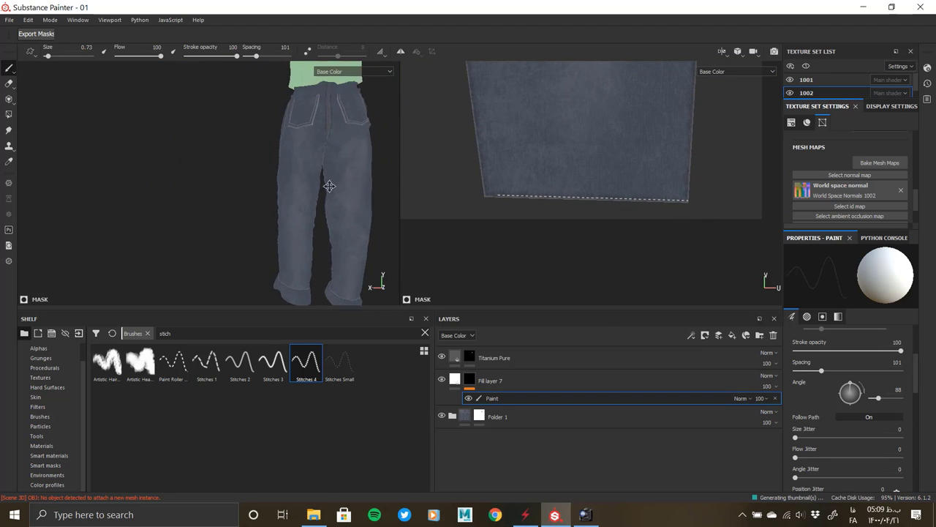
{"action": "scroll", "coordinate": [343, 165], "scroll_direction": "up", "scroll_amount": 3}
{"action": "mouse_move", "coordinate": [340, 248]}
{"action": "left_mouse_down", "text": "alt"}
{"action": "mouse_move", "coordinate": [376, 282]}
{"action": "mouse_move", "coordinate": [276, 117]}
{"action": "mouse_move", "coordinate": [264, 240]}
{"action": "mouse_move", "coordinate": [328, 165]}
{"action": "mouse_move", "coordinate": [372, 178]}
{"action": "mouse_move", "coordinate": [270, 223]}
{"action": "left_mouse_up", "text": "alt"}
{"action": "key", "text": "ctrl+z"}
{"action": "scroll", "coordinate": [269, 223], "scroll_direction": "up", "scroll_amount": 3}
{"action": "scroll", "coordinate": [249, 183], "scroll_direction": "up", "scroll_amount": 3}
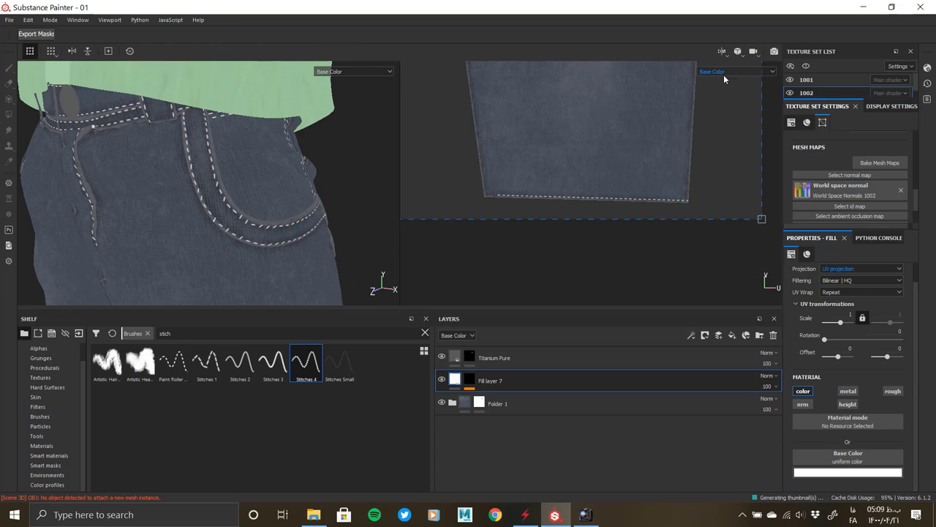
{"action": "key", "text": "m"}
{"action": "left_click_drag", "start_coordinate": [277, 207], "coordinate": [295, 250], "text": "alt"}
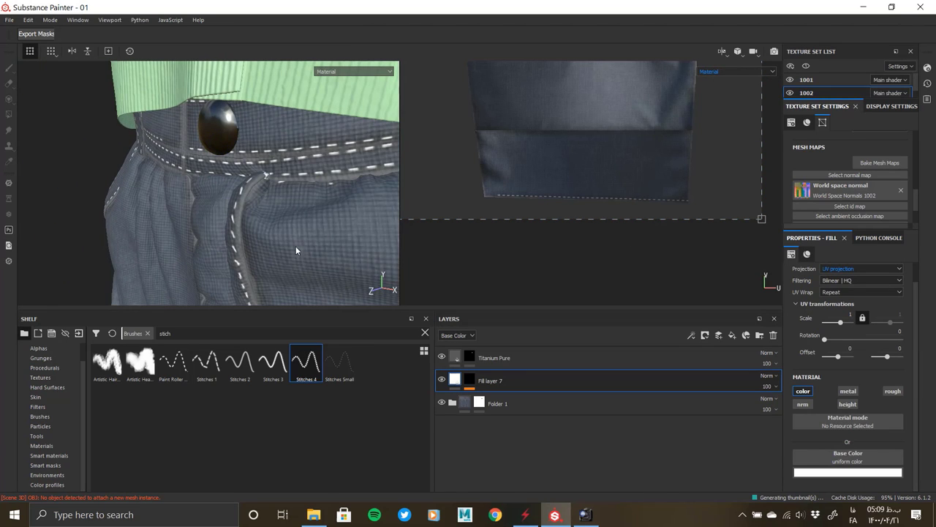
{"action": "left_click", "coordinate": [815, 473]}
{"action": "left_click", "coordinate": [803, 399]}
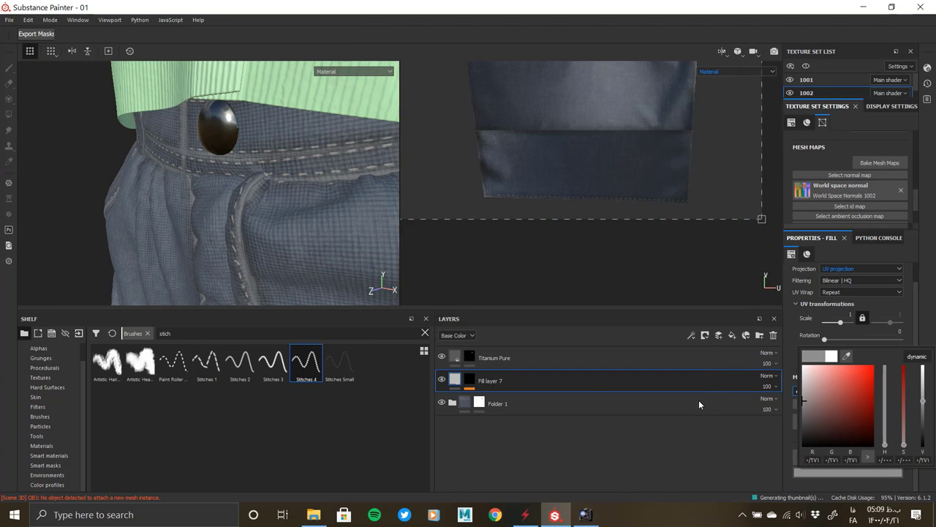
{"action": "scroll", "coordinate": [841, 461], "scroll_direction": "down", "scroll_amount": 2}
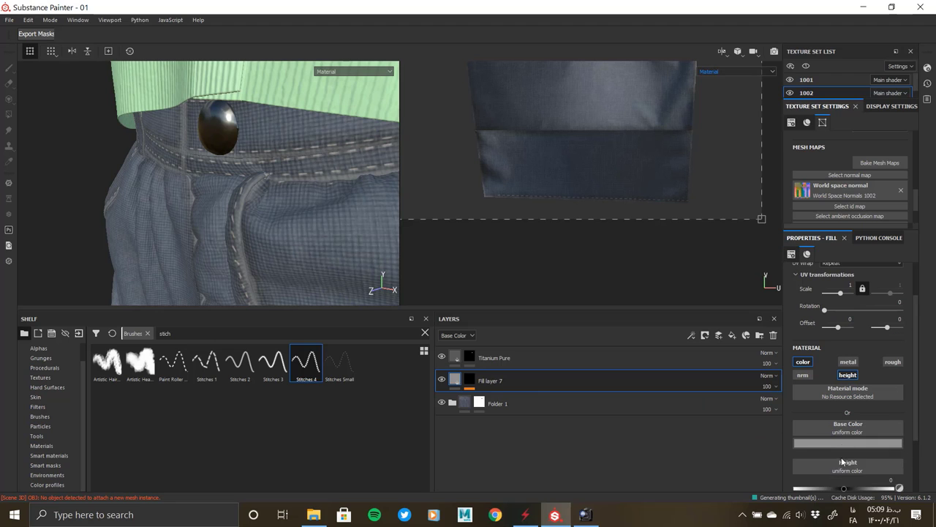
{"action": "left_click_drag", "start_coordinate": [845, 490], "coordinate": [851, 491]}
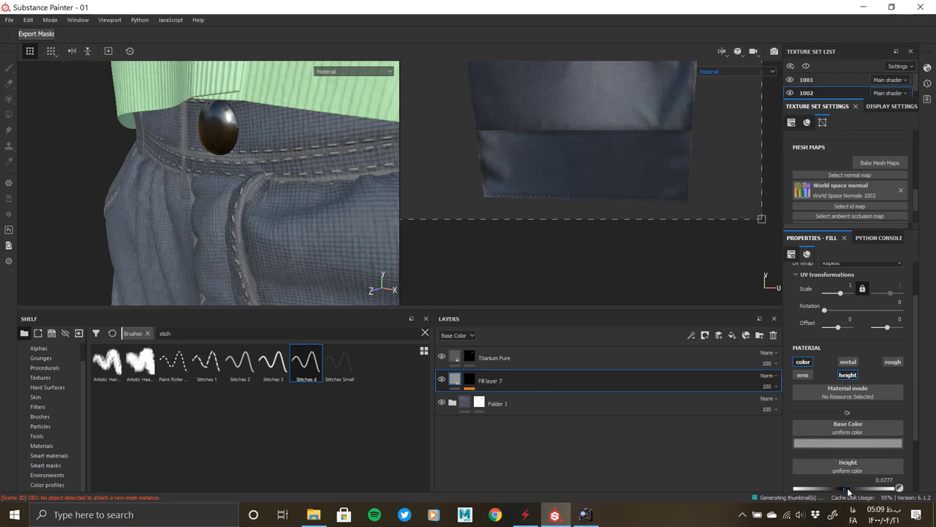
{"action": "scroll", "coordinate": [314, 265], "scroll_direction": "down", "scroll_amount": 2}
{"action": "scroll", "coordinate": [314, 264], "scroll_direction": "down", "scroll_amount": 3}
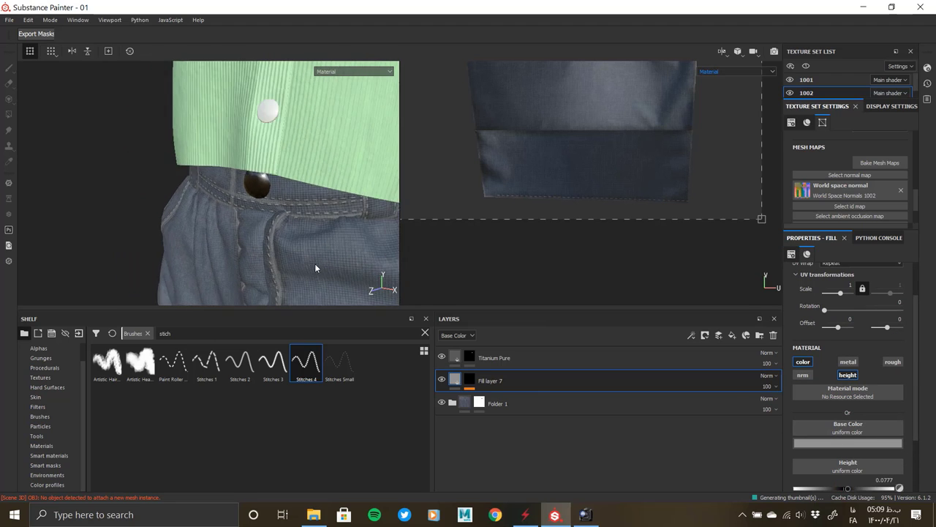
{"action": "scroll", "coordinate": [315, 265], "scroll_direction": "down", "scroll_amount": 2}
{"action": "scroll", "coordinate": [314, 265], "scroll_direction": "down", "scroll_amount": 2}
{"action": "scroll", "coordinate": [161, 157], "scroll_direction": "down", "scroll_amount": 3}
{"action": "scroll", "coordinate": [183, 175], "scroll_direction": "down", "scroll_amount": 2}
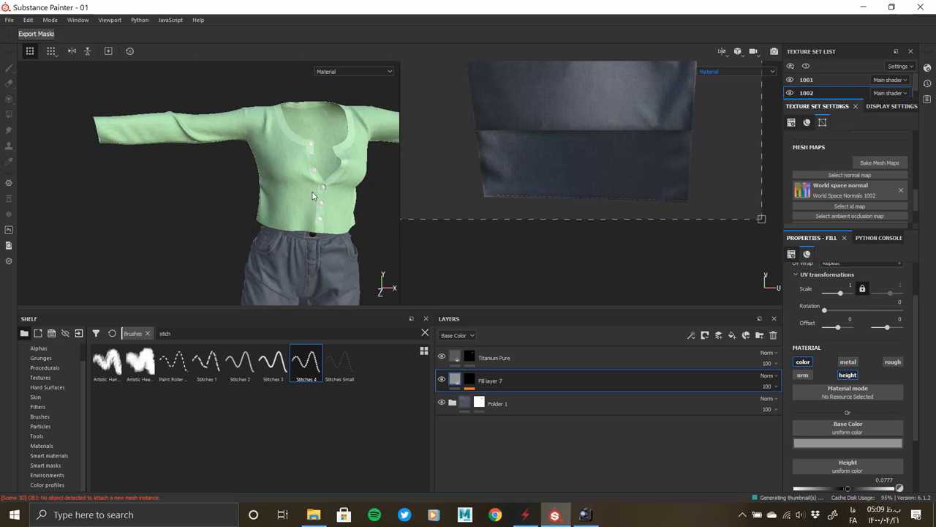
{"action": "scroll", "coordinate": [211, 200], "scroll_direction": "down", "scroll_amount": 2}
{"action": "scroll", "coordinate": [211, 199], "scroll_direction": "up", "scroll_amount": 2}
{"action": "scroll", "coordinate": [220, 182], "scroll_direction": "up", "scroll_amount": 3}
{"action": "scroll", "coordinate": [234, 162], "scroll_direction": "up", "scroll_amount": 2}
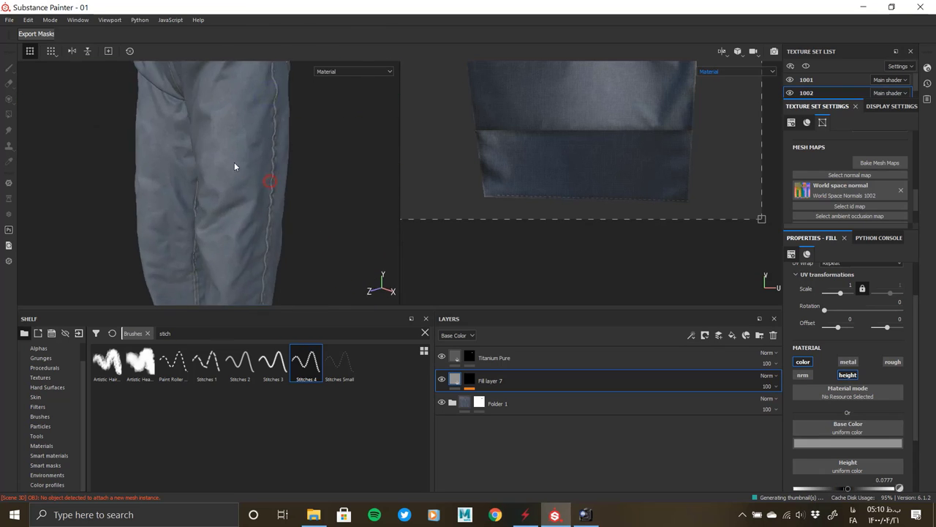
{"action": "scroll", "coordinate": [288, 184], "scroll_direction": "up", "scroll_amount": 2}
{"action": "scroll", "coordinate": [288, 189], "scroll_direction": "down", "scroll_amount": 2}
{"action": "scroll", "coordinate": [219, 110], "scroll_direction": "up", "scroll_amount": 2}
Step: Expand Folder 1 and inspect Fill layer 5's fill properties
{"action": "scroll", "coordinate": [220, 147], "scroll_direction": "up", "scroll_amount": 2}
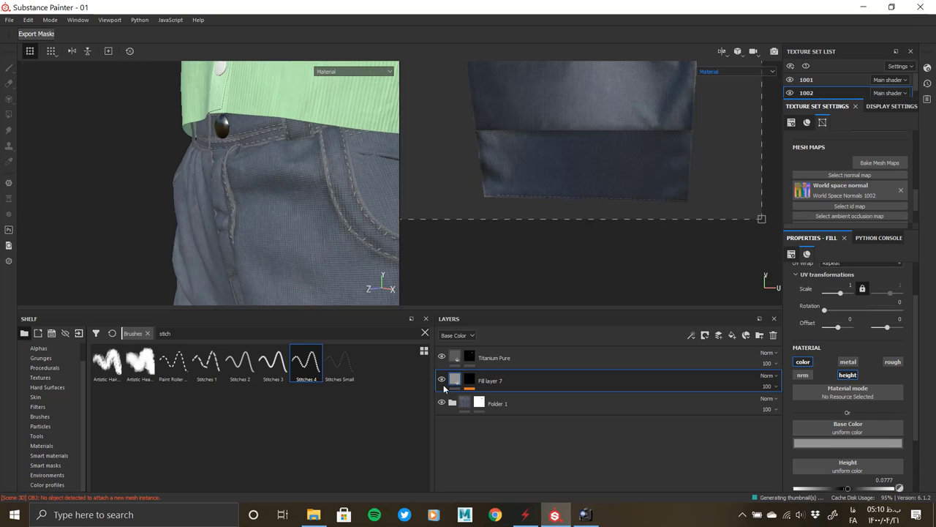
{"action": "left_click", "coordinate": [453, 403]}
{"action": "scroll", "coordinate": [556, 424], "scroll_direction": "down", "scroll_amount": 3}
{"action": "scroll", "coordinate": [556, 439], "scroll_direction": "down", "scroll_amount": 2}
{"action": "left_click", "coordinate": [512, 475]}
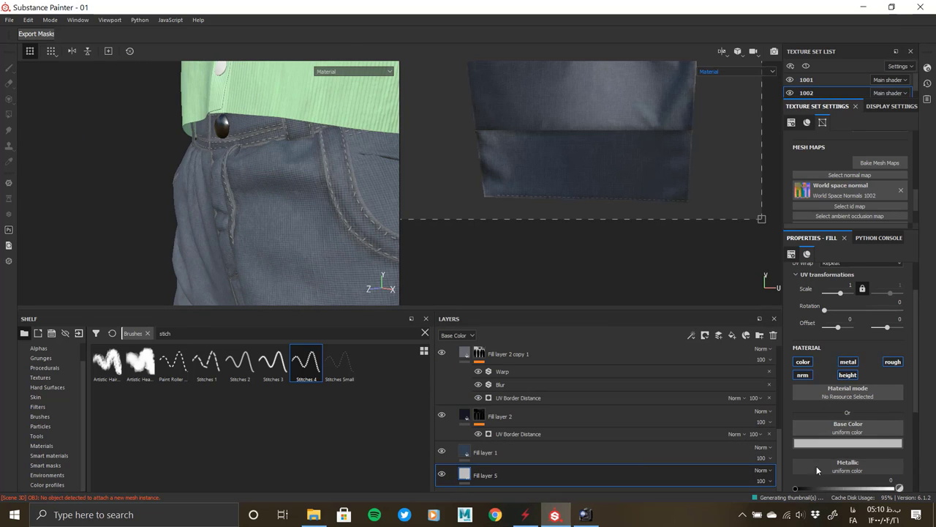
{"action": "scroll", "coordinate": [817, 460], "scroll_direction": "down", "scroll_amount": 3}
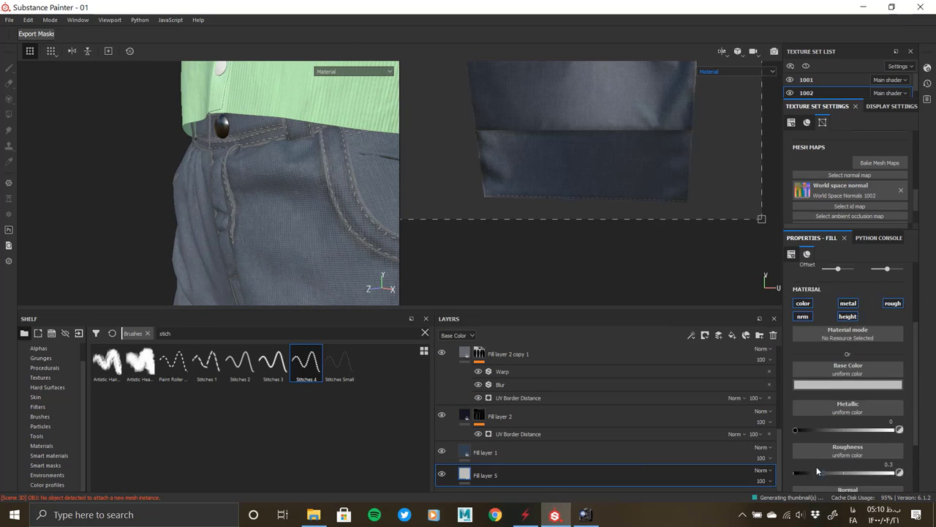
{"action": "left_click", "coordinate": [464, 475]}
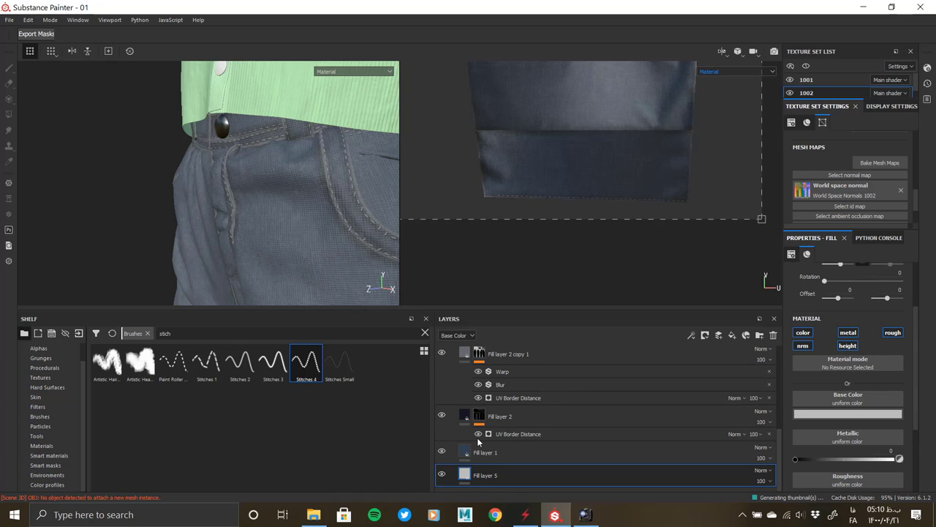
Step: Keep Fill layer 5 visible and adjust Fill layer 1's blue-grey denim base colour
{"action": "left_click", "coordinate": [454, 453]}
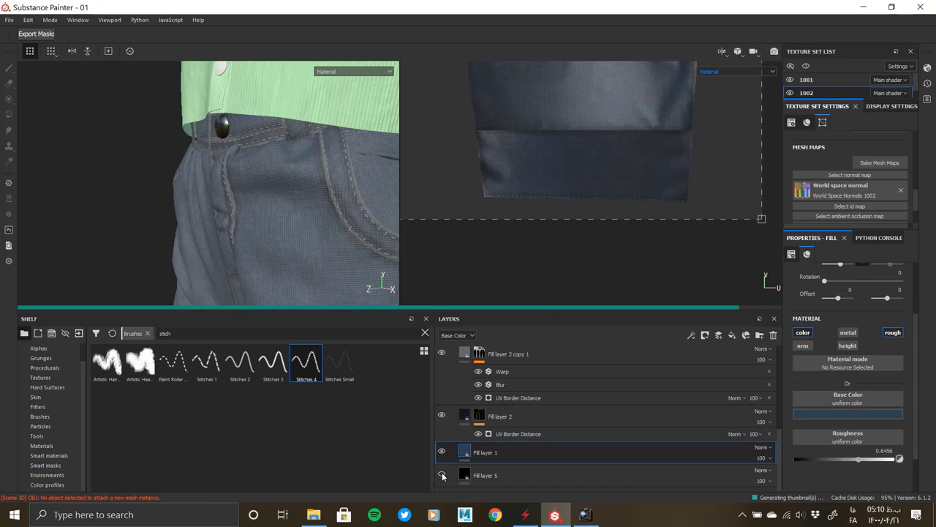
{"action": "left_click", "coordinate": [442, 474]}
{"action": "left_click", "coordinate": [848, 413]}
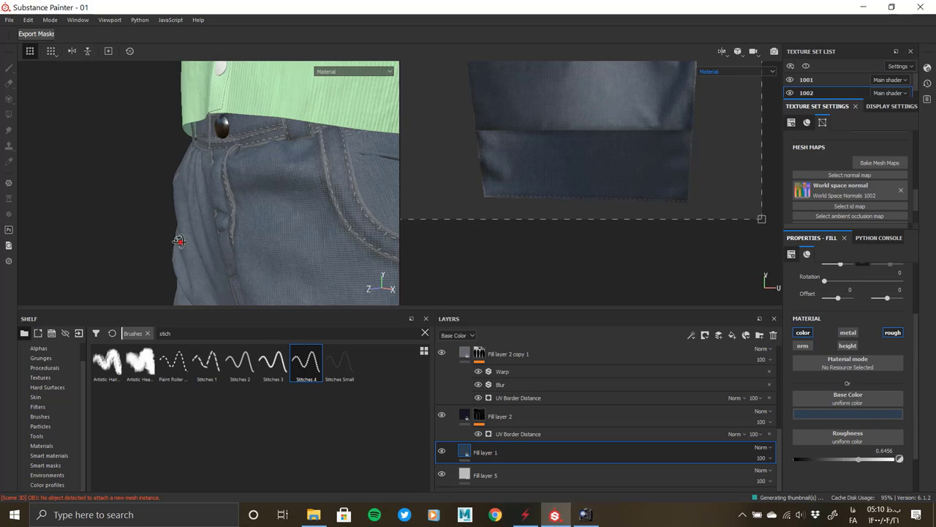
{"action": "scroll", "coordinate": [125, 219], "scroll_direction": "down", "scroll_amount": 5}
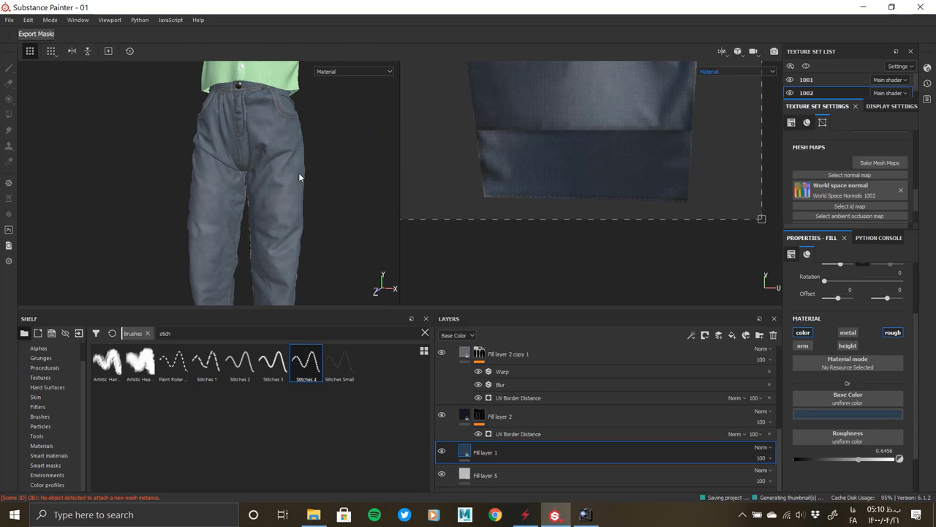
Step: Frame the jeans in view and start the Export Textures dialog
{"action": "key", "text": "f"}
{"action": "left_click", "coordinate": [9, 20]}
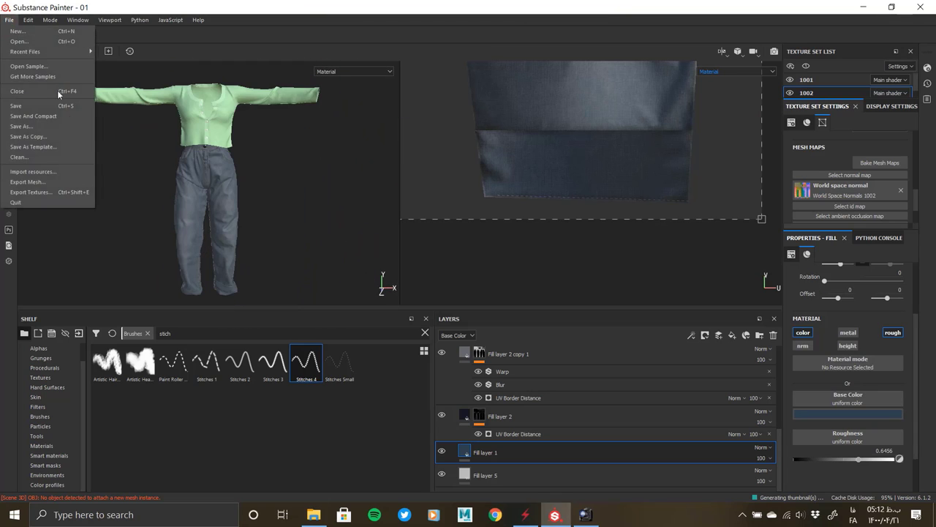
{"action": "left_click", "coordinate": [44, 171]}
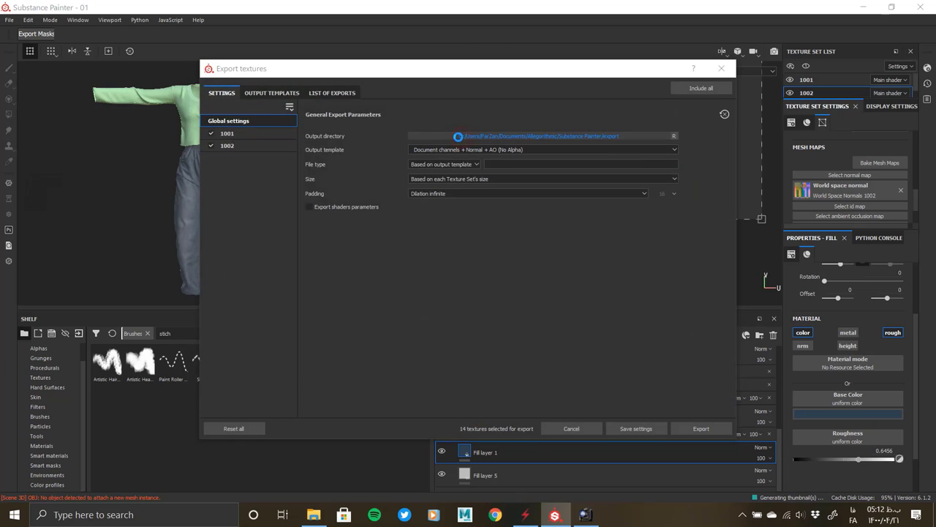
Step: Create a Textures folder in Desktop > Oversized Jeans as the output directory
{"action": "scroll", "coordinate": [264, 191], "scroll_direction": "up", "scroll_amount": 5}
{"action": "left_click", "coordinate": [249, 155]}
{"action": "left_click", "coordinate": [428, 179]}
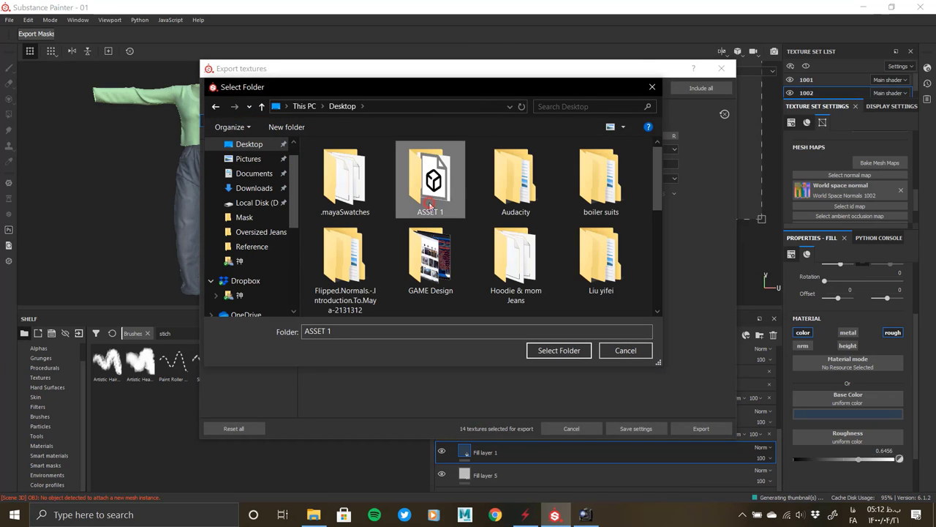
{"action": "scroll", "coordinate": [520, 220], "scroll_direction": "down", "scroll_amount": 2}
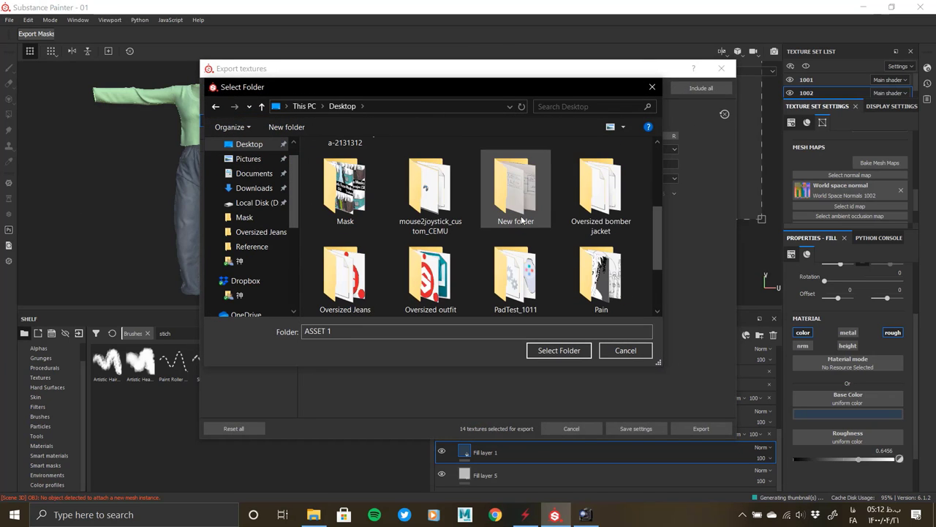
{"action": "double_click", "coordinate": [360, 274]}
{"action": "right_click", "coordinate": [357, 237]}
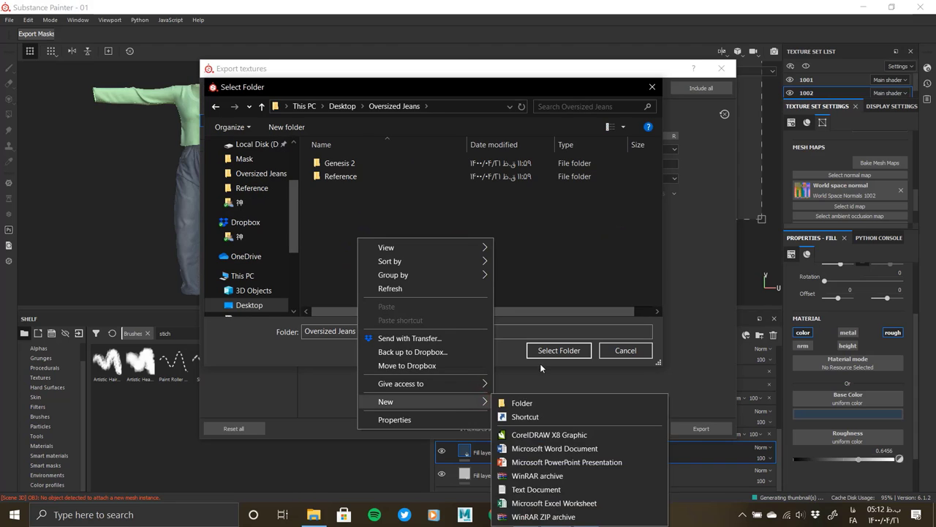
{"action": "left_click", "coordinate": [519, 396]}
{"action": "type", "text": "Textures"}
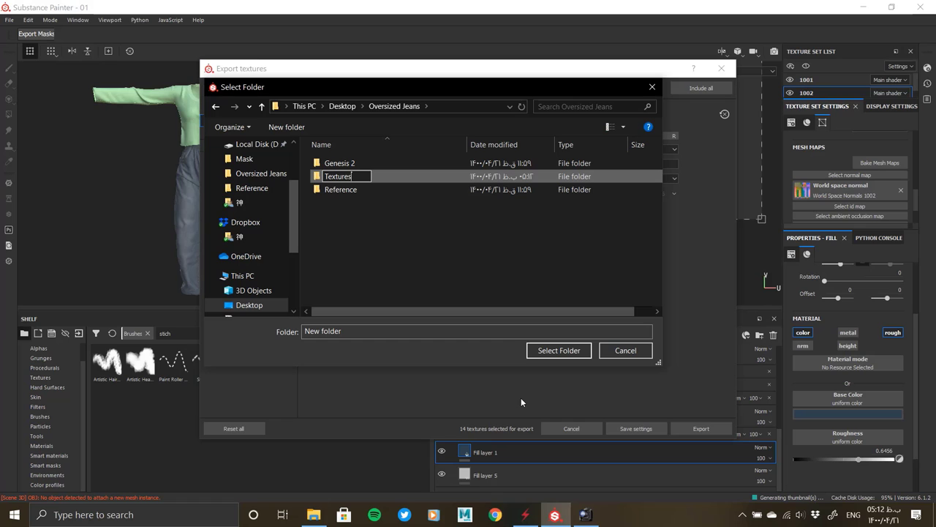
{"action": "key", "text": "Return"}
{"action": "key", "text": "Return"}
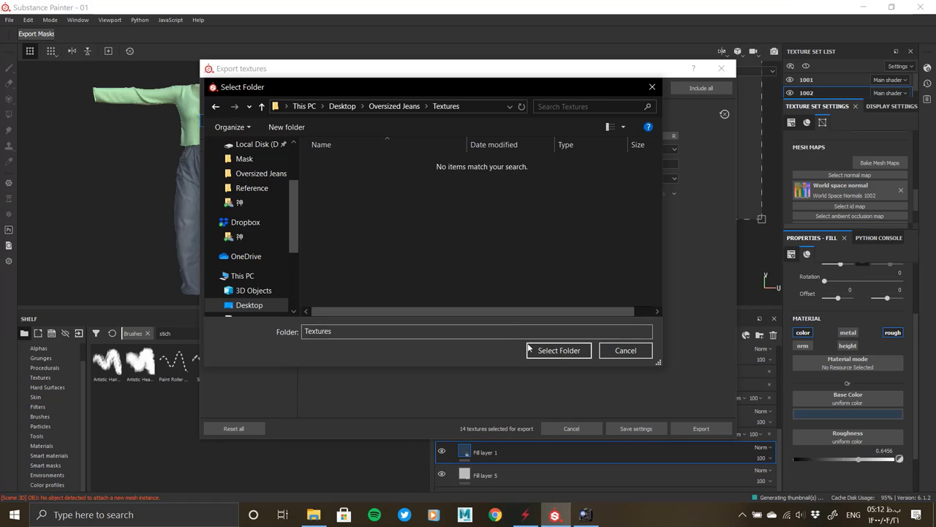
{"action": "left_click", "coordinate": [530, 350]}
Step: Set the export output template to Arnold UDIM (AiStandard)
{"action": "left_click", "coordinate": [271, 93]}
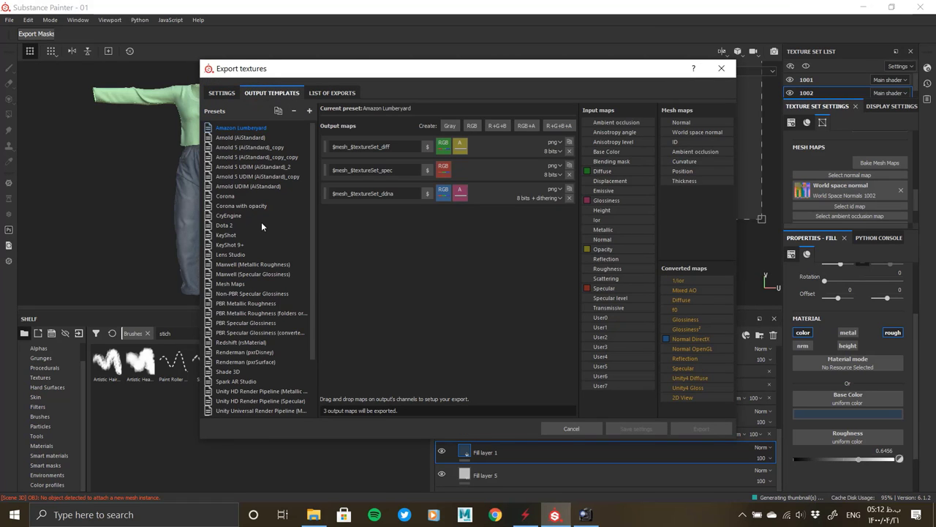
{"action": "left_click", "coordinate": [227, 95]}
{"action": "left_click", "coordinate": [464, 138]}
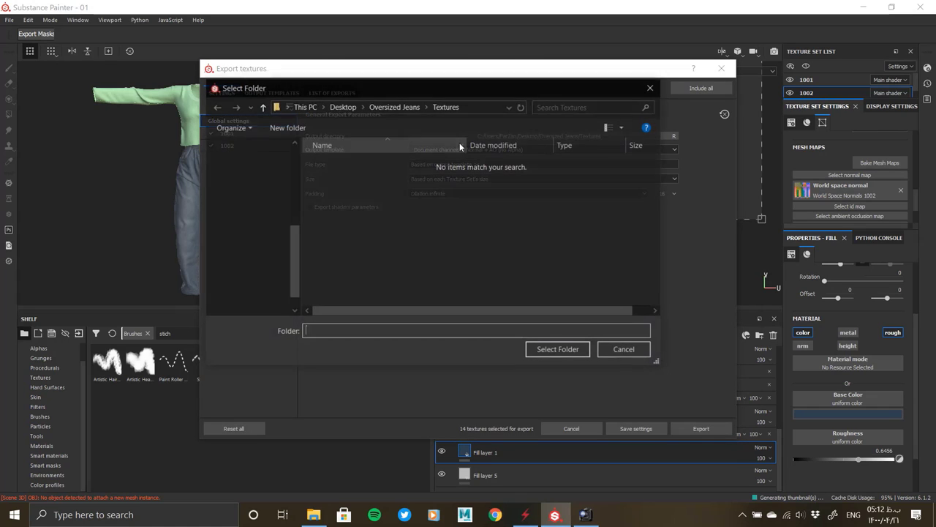
{"action": "key", "text": "Escape"}
{"action": "left_click", "coordinate": [499, 148]}
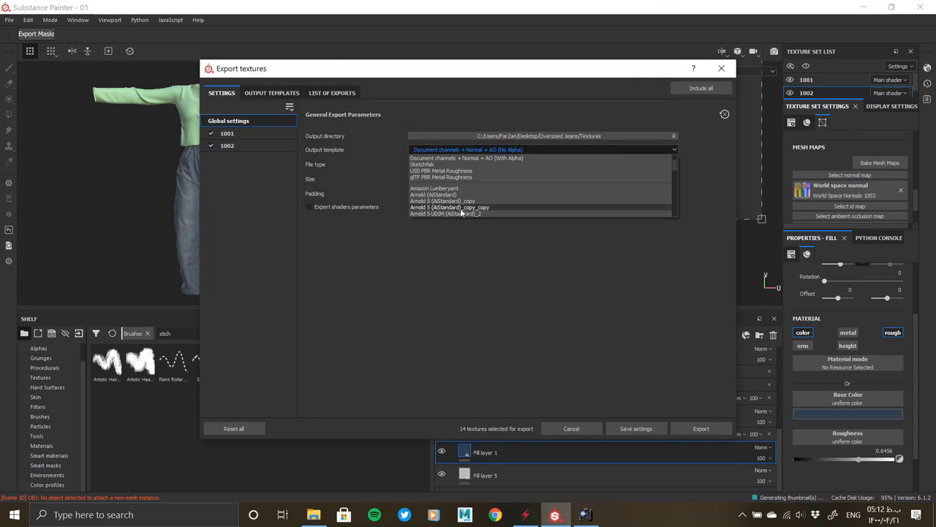
{"action": "left_click", "coordinate": [448, 207]}
Step: Export as exr at 4096 size with the Emissive map excluded
{"action": "left_click", "coordinate": [456, 164]}
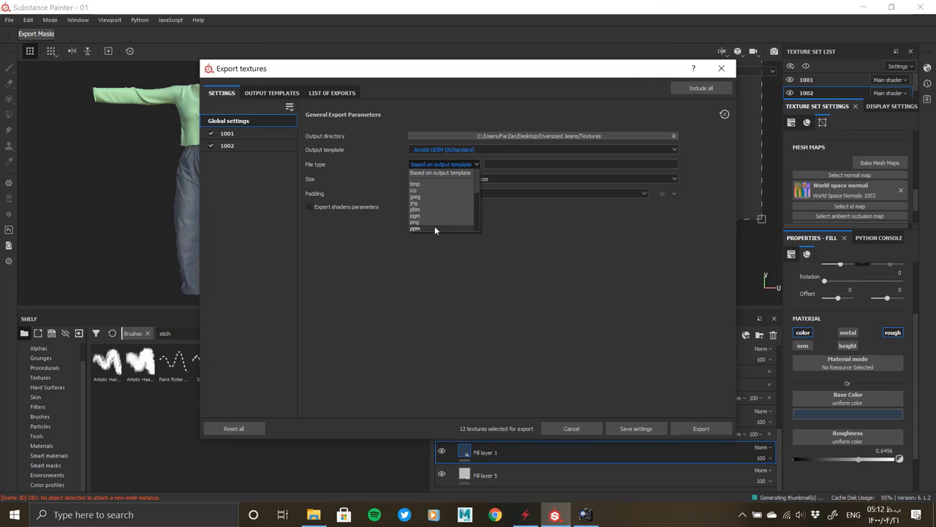
{"action": "scroll", "coordinate": [435, 227], "scroll_direction": "down", "scroll_amount": 3}
{"action": "left_click", "coordinate": [424, 205]}
{"action": "left_click", "coordinate": [461, 179]}
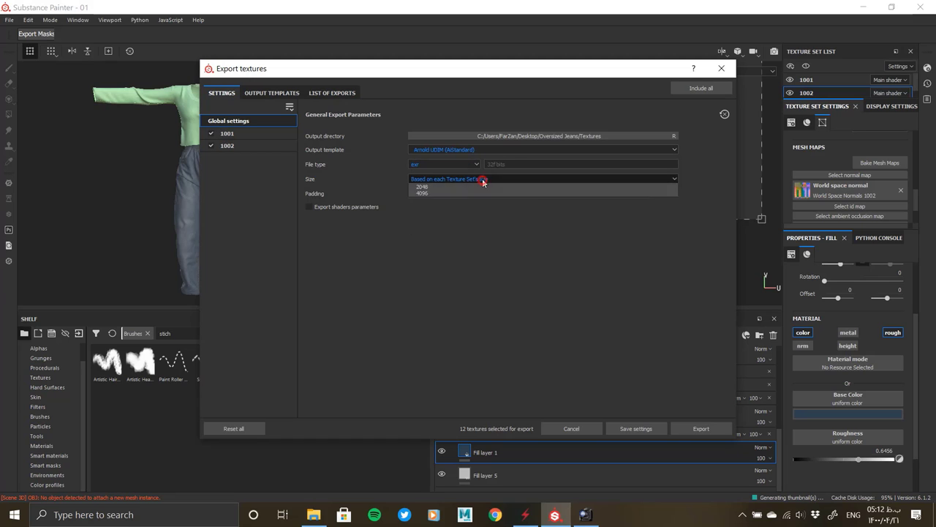
{"action": "left_click", "coordinate": [441, 236]}
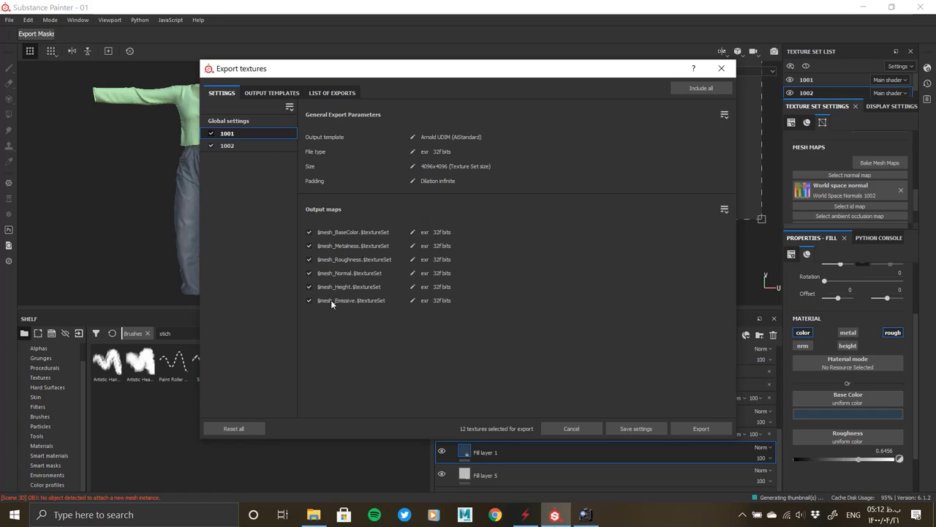
{"action": "left_click", "coordinate": [308, 300]}
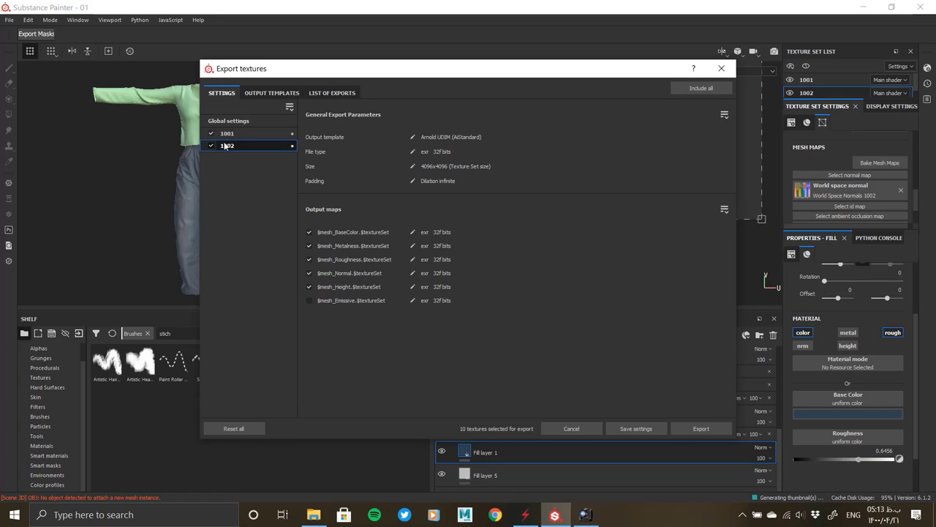
Step: Review the list of textures to export and start the export
{"action": "left_click", "coordinate": [288, 95]}
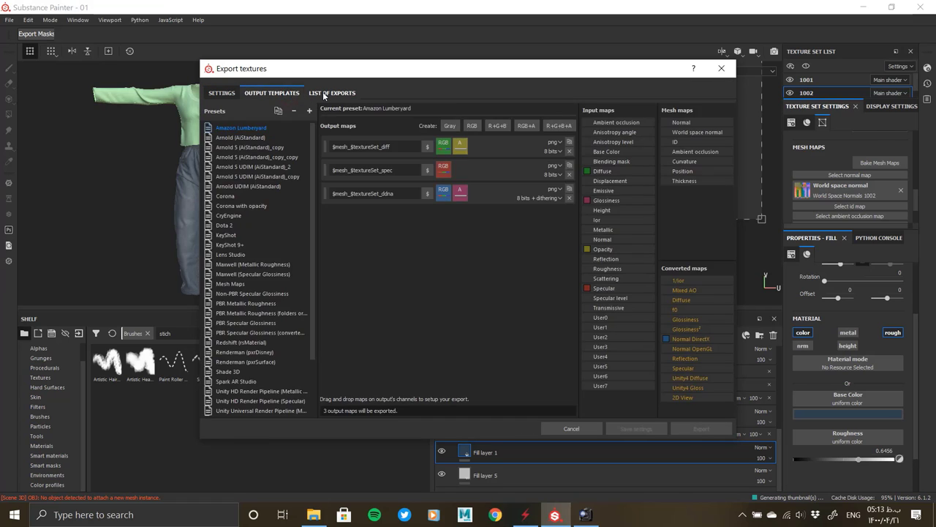
{"action": "left_click", "coordinate": [324, 95]}
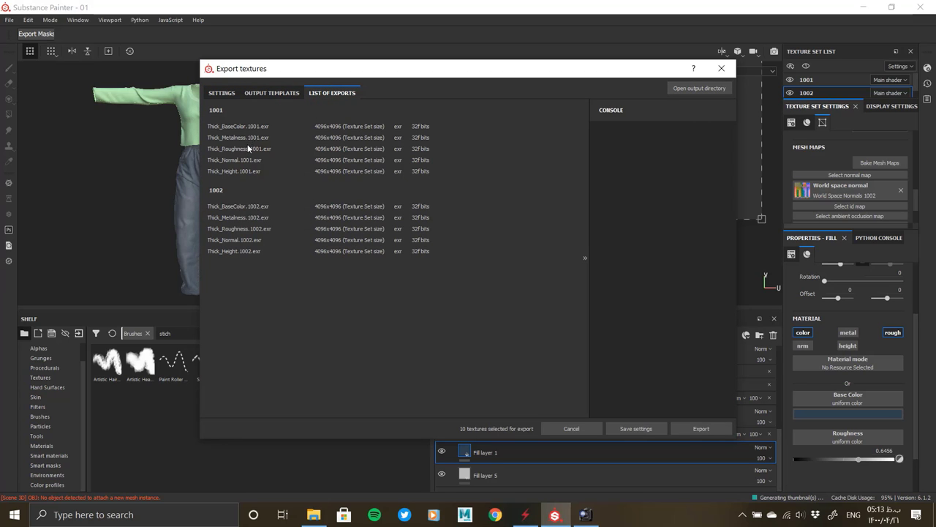
{"action": "left_click", "coordinate": [693, 430]}
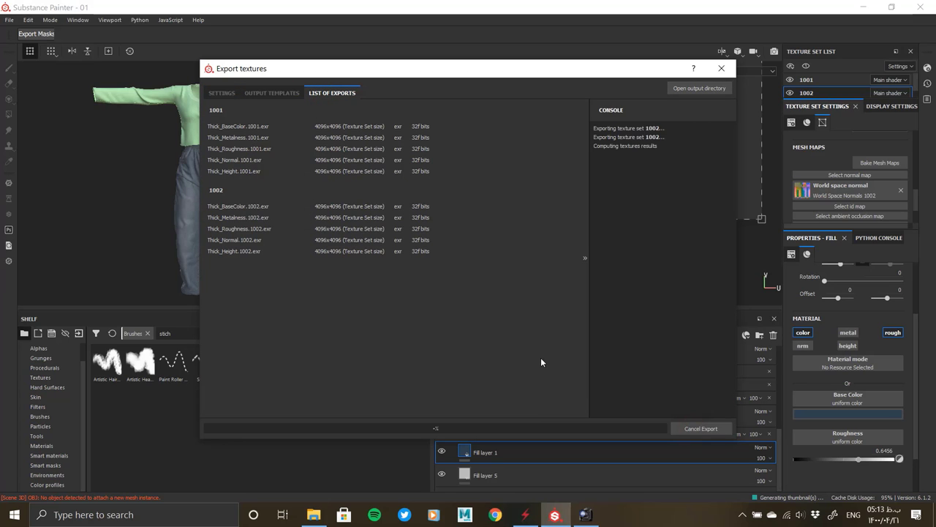